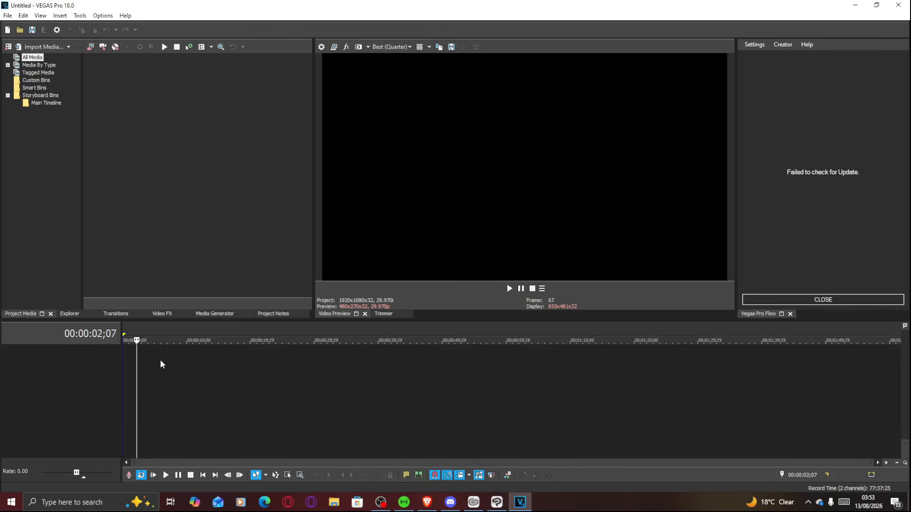
Step: Add a default VEGAS Checkerboard generated media event at the start of a new video track and close its generator settings
left_click(212, 314)
left_click_drag(151, 102, 139, 361)
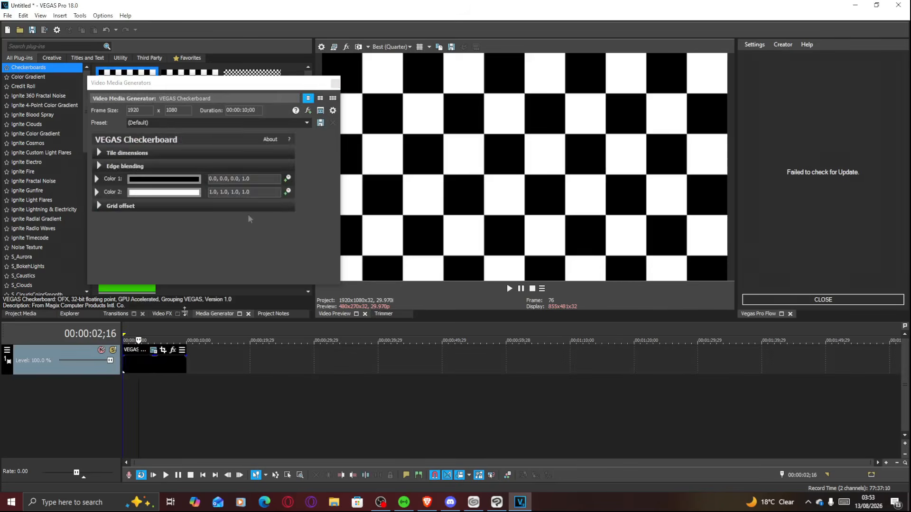
left_click(334, 84)
Step: Insert a velocity envelope on the checkerboard event
right_click(164, 360)
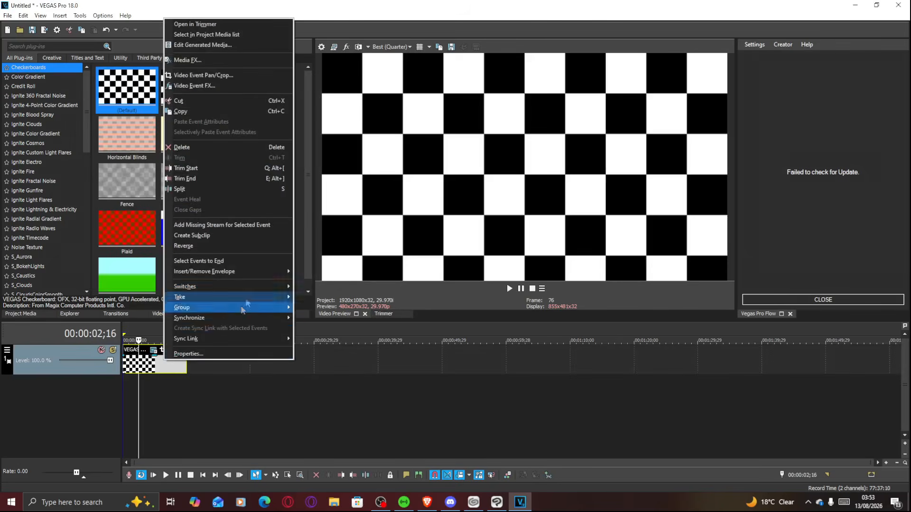
mouse_move(254, 287)
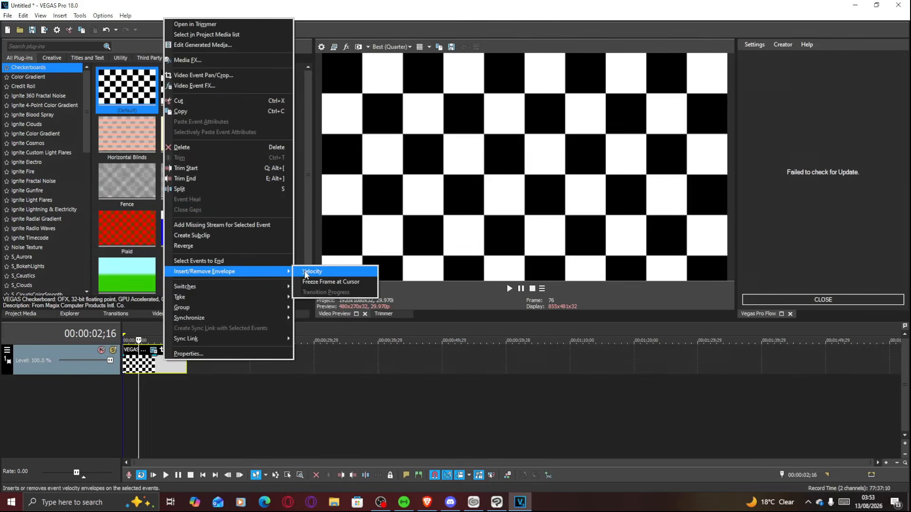
left_click(309, 272)
Step: Raise the checkerboard event's velocity at its start and ramp it down to 100% at 00:00:04;17
left_click(167, 369)
scroll(167, 369, "up", 4)
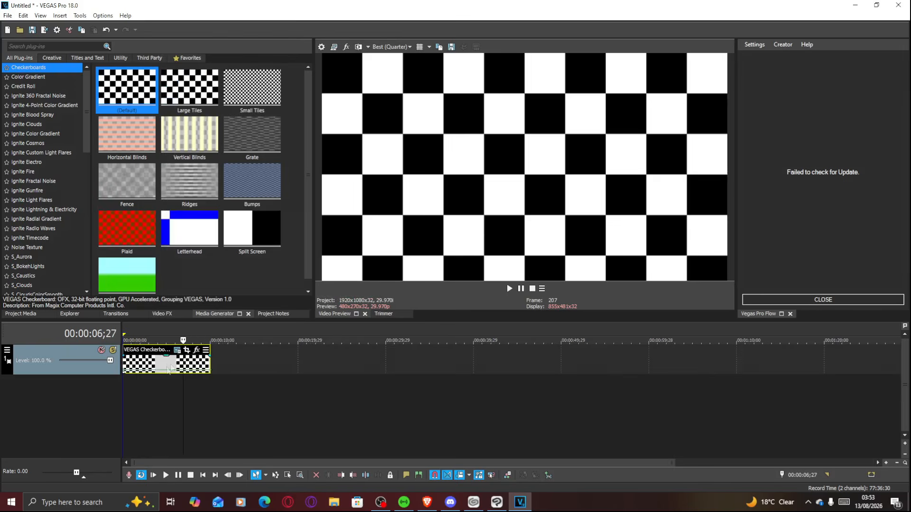
left_click(203, 374)
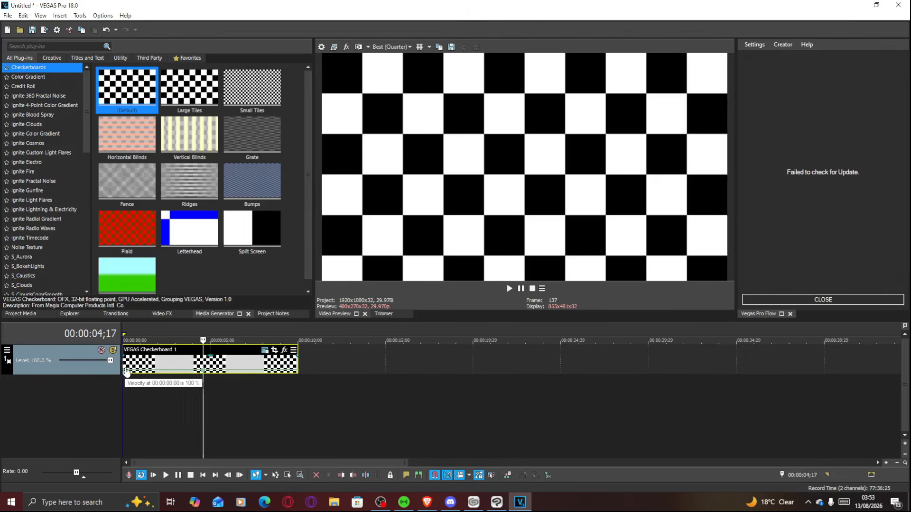
left_click_drag(126, 370, 126, 362)
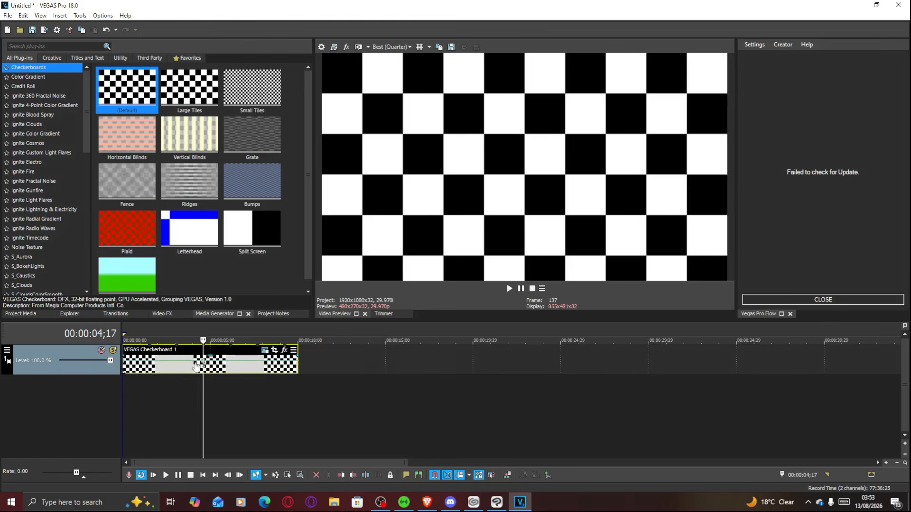
left_click_drag(203, 363, 205, 371)
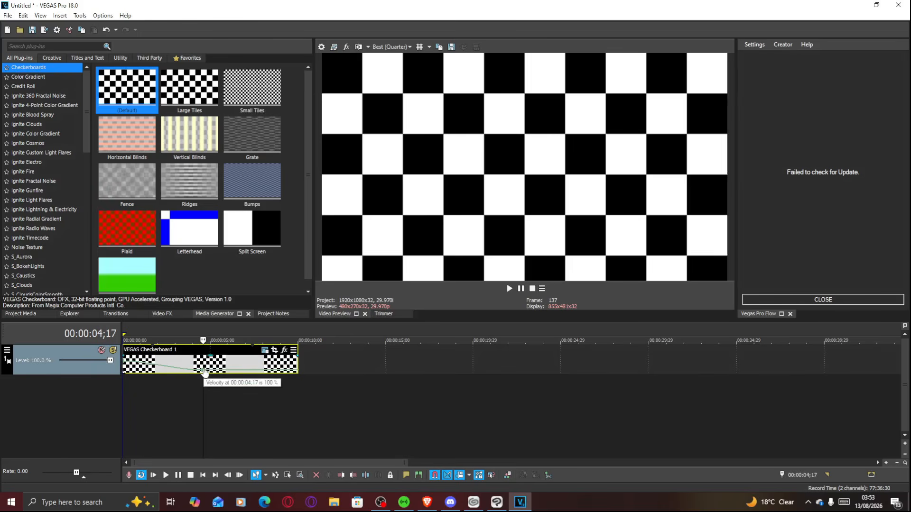
Step: Dismiss the update notice in Vegas Pro Flow and shape the velocity curve to 0.02, 0.58, 0.50, 1.00
left_click(158, 362)
left_click(788, 298)
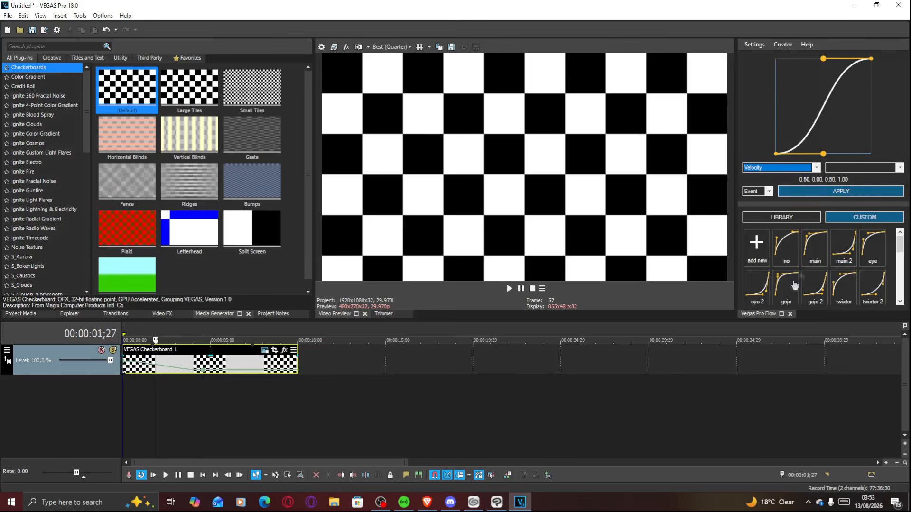
left_click_drag(822, 154, 740, 100)
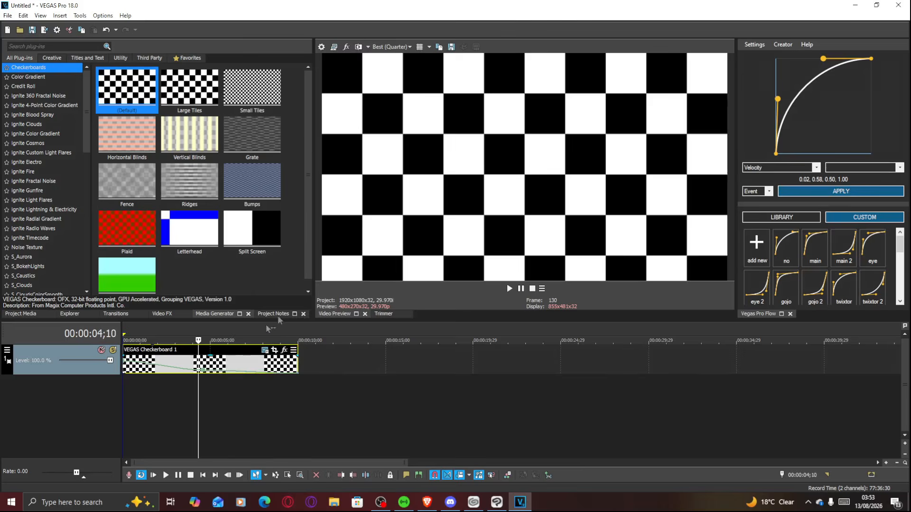
Step: Cut the checkerboard event from the timeline and show the project media
key("ctrl+x")
left_click(29, 314)
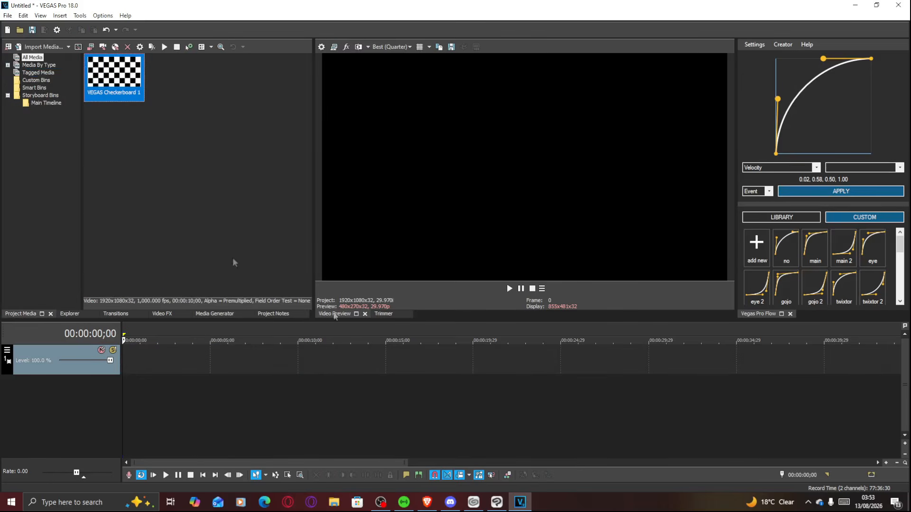
Step: Switch to the Brave browser and look through the YouTube results for "jinx raw scenepack"
left_click(427, 502)
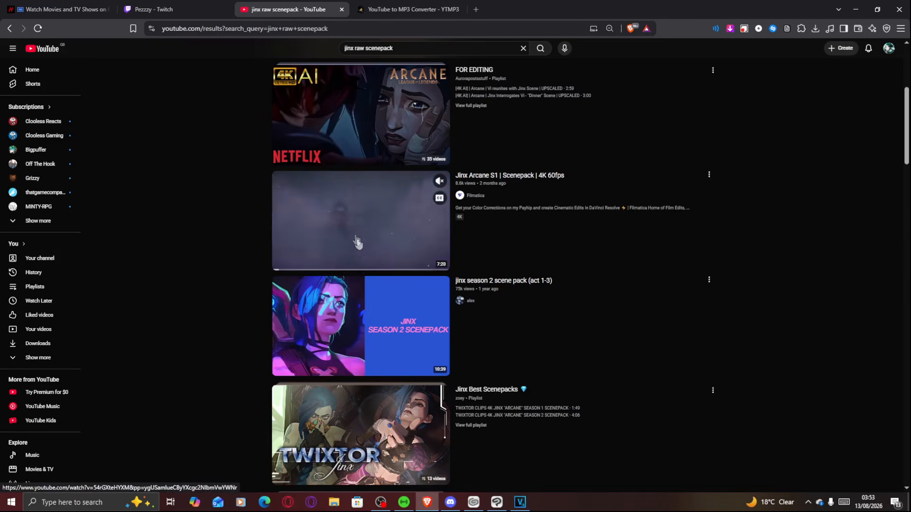
scroll(360, 292, "up", 5)
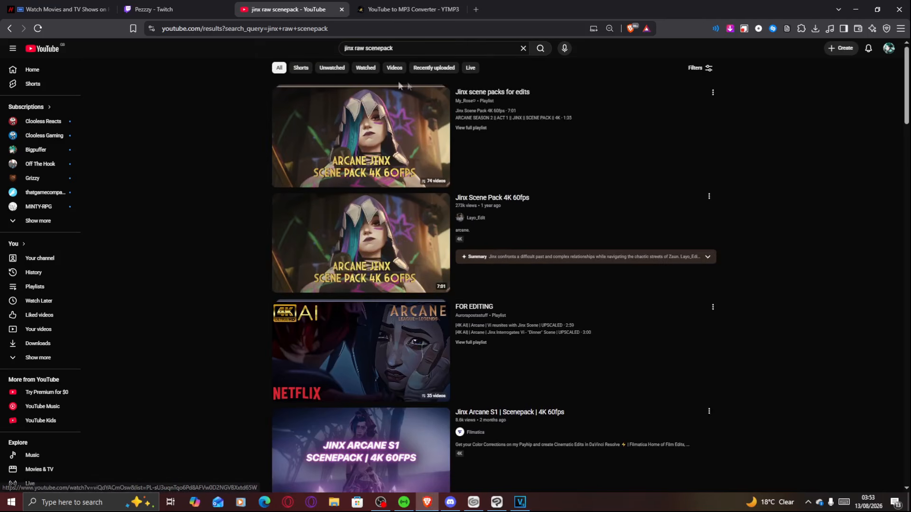
left_click_drag(359, 49, 397, 50)
left_click(397, 51)
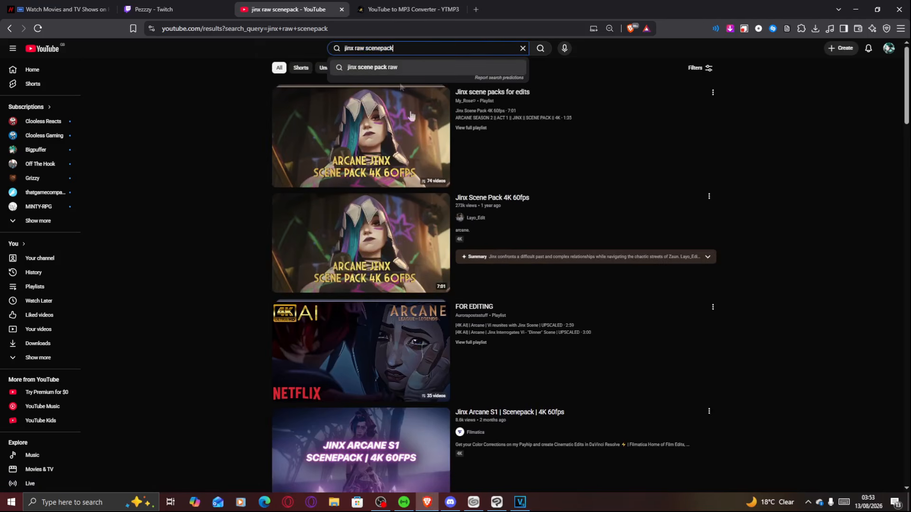
left_click(201, 265)
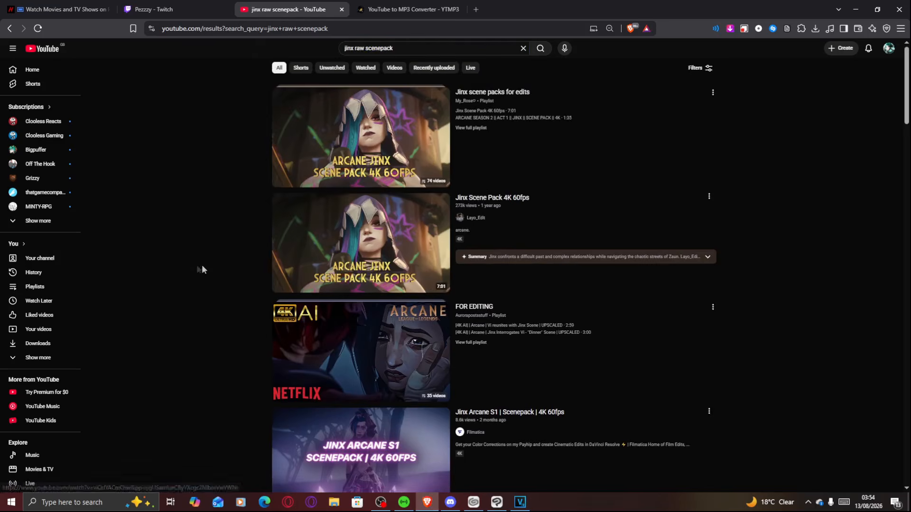
scroll(264, 288, "down", 4)
Step: Copy the clean link of the "Jinx Arcane S1 | Scenepack | 4K 60fps" video
right_click(379, 269)
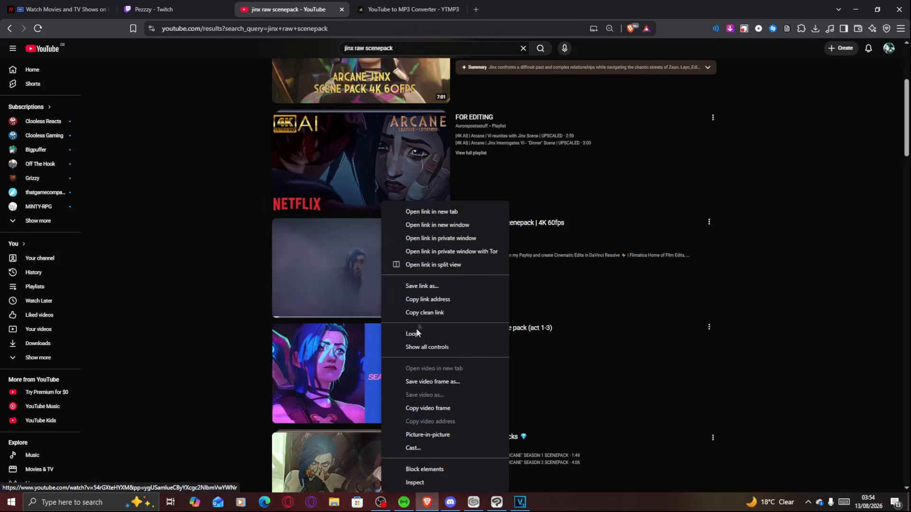
left_click(412, 408)
right_click(404, 266)
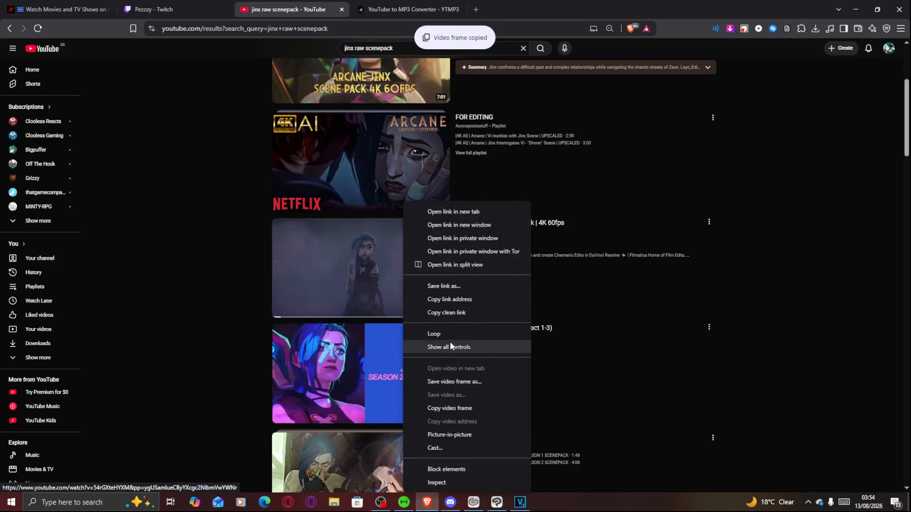
left_click(451, 313)
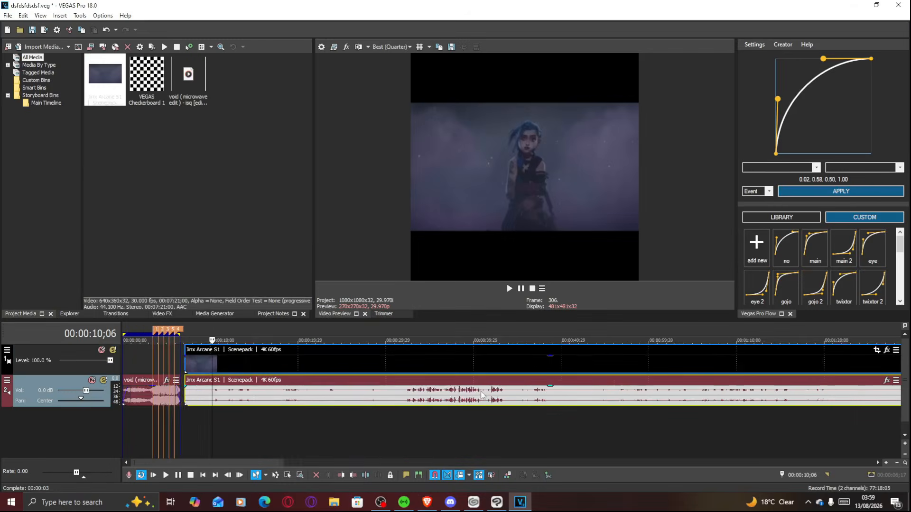
Step: Move the Jinx scenepack audio to its own track below the music and crop its video with the 1:1 Square aspect ratio preset
left_click_drag(367, 402, 377, 419)
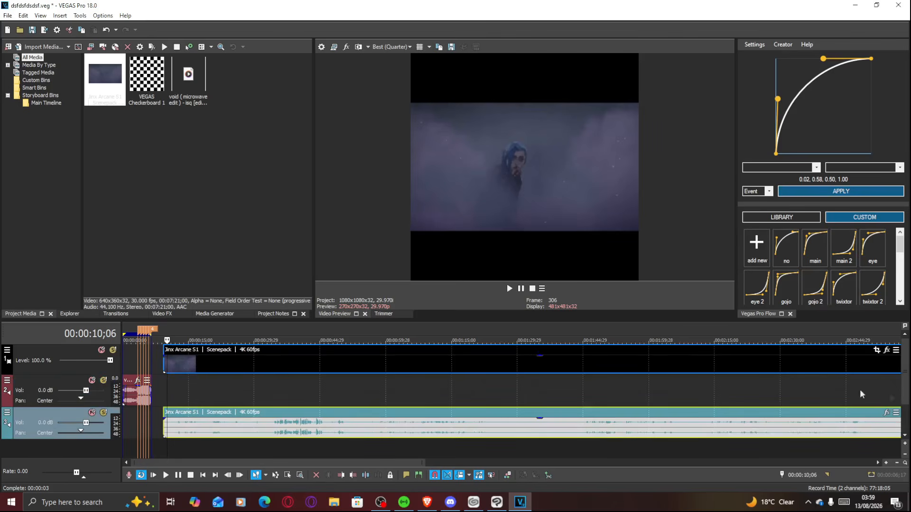
left_click(877, 349)
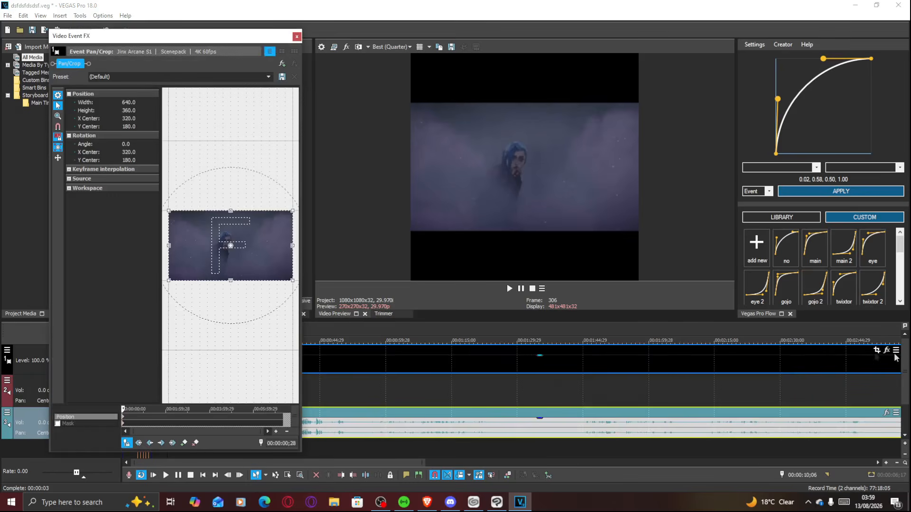
left_click(124, 420)
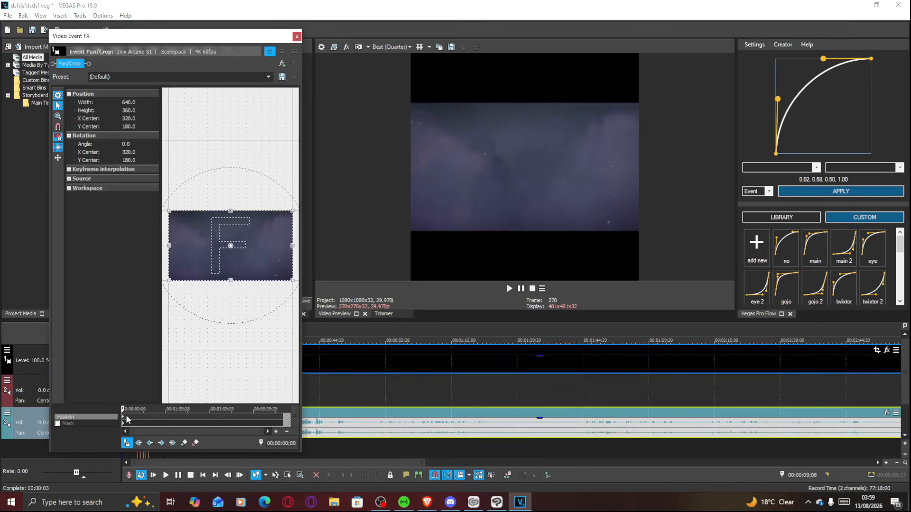
left_click(268, 76)
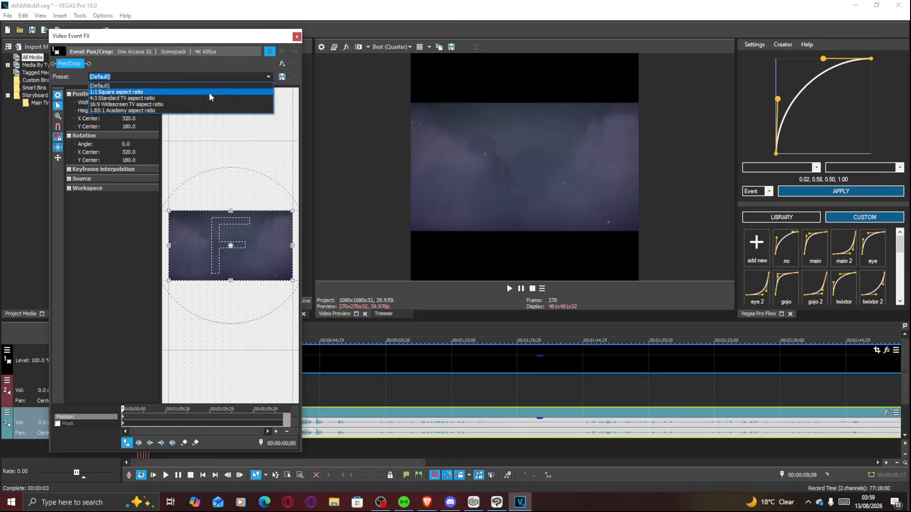
left_click(208, 93)
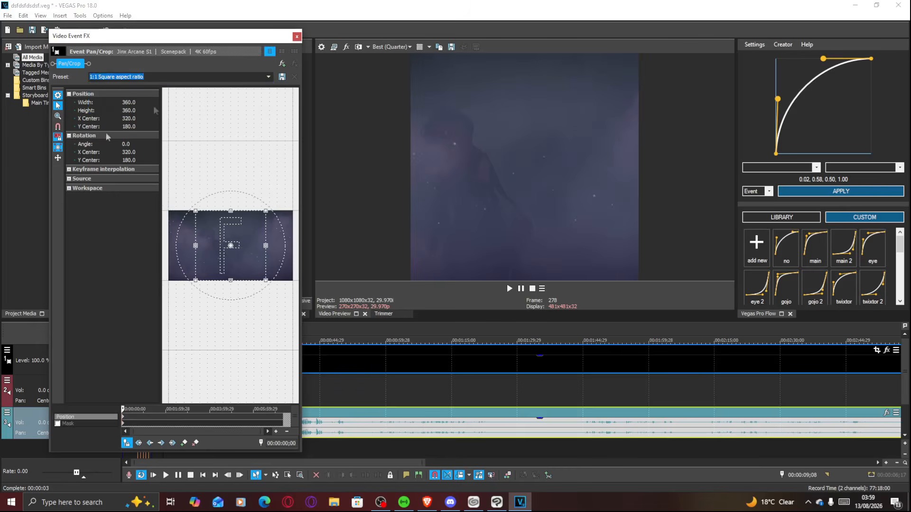
left_click(297, 37)
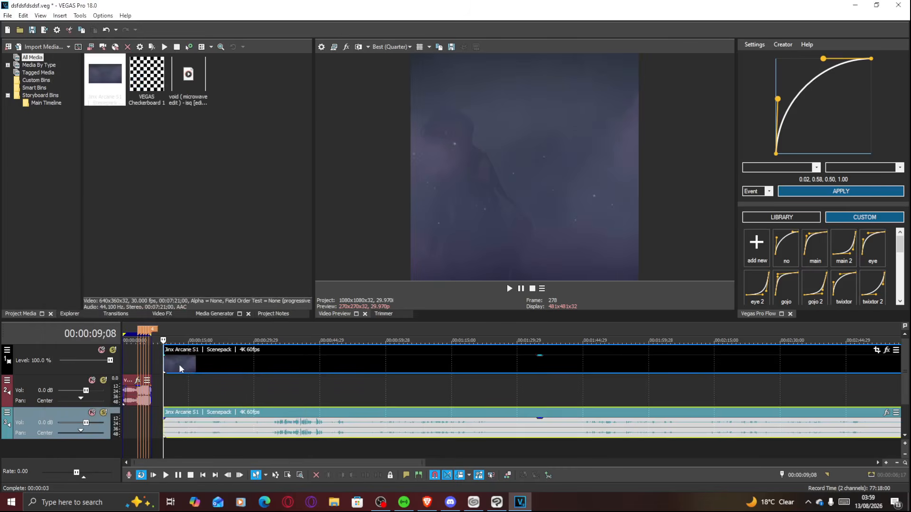
Step: Scrub through the opening of the scenepack video up to about 00:00:20;17
left_click(180, 368)
scroll(189, 370, "up", 3)
left_click_drag(244, 367, 302, 364)
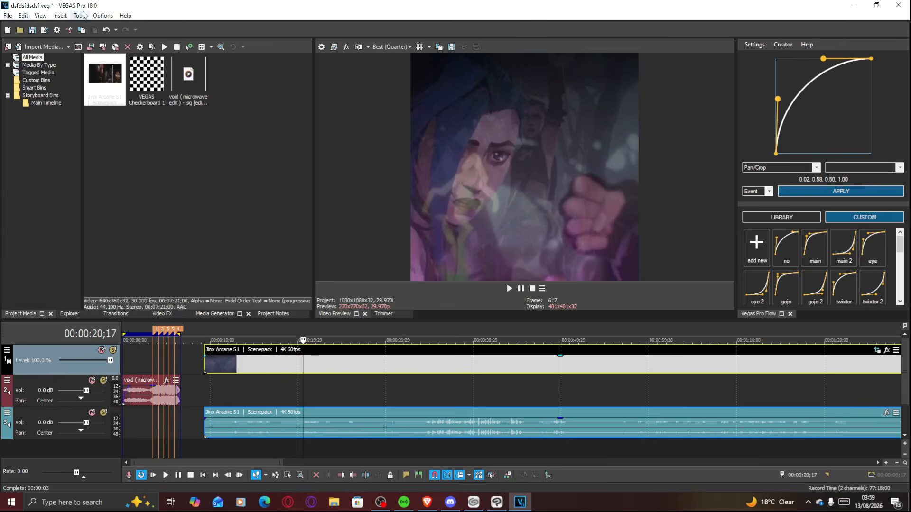
Step: Search the keyboard customization for "trim", check the shortcuts of Trim.End and Trim.Start, and close it without changes
left_click(102, 15)
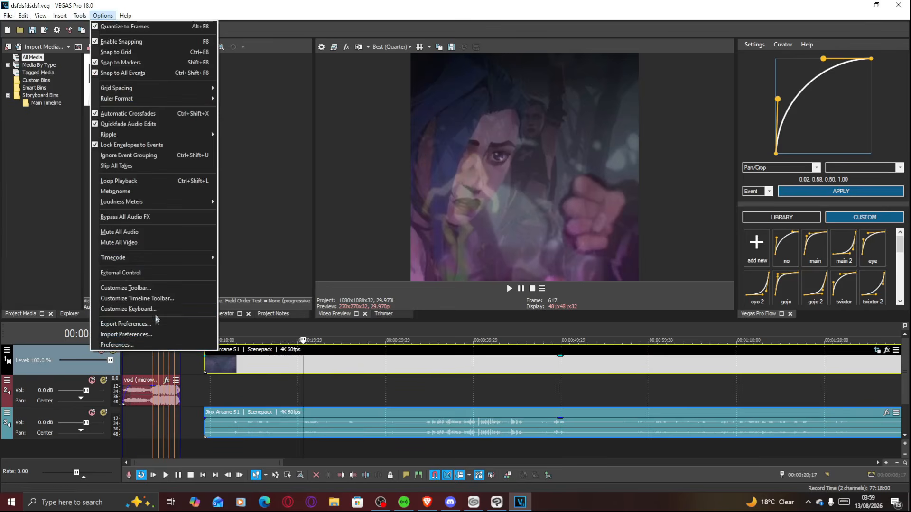
left_click(128, 309)
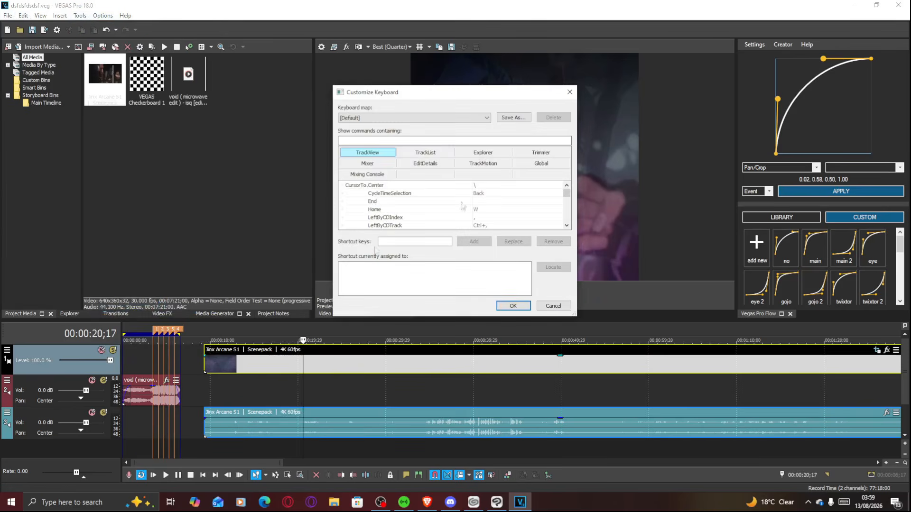
type("trim")
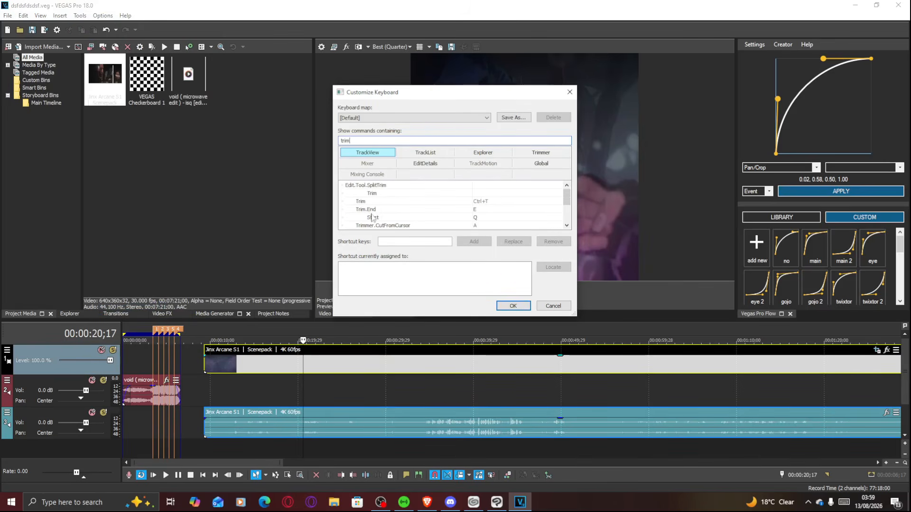
left_click(463, 210)
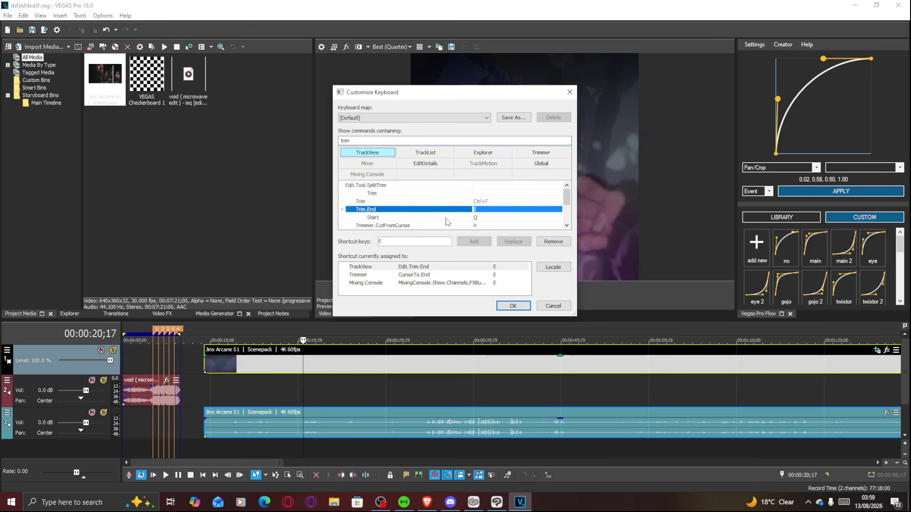
left_click(418, 241)
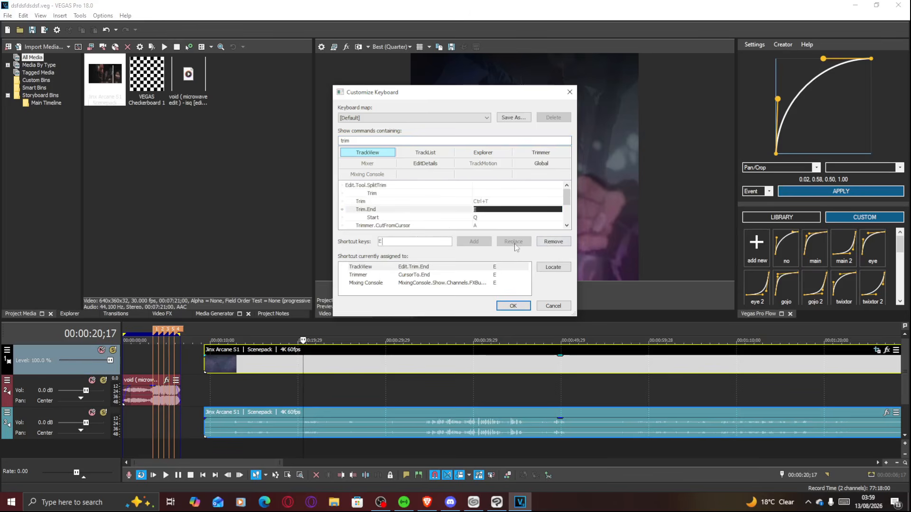
left_click(466, 218)
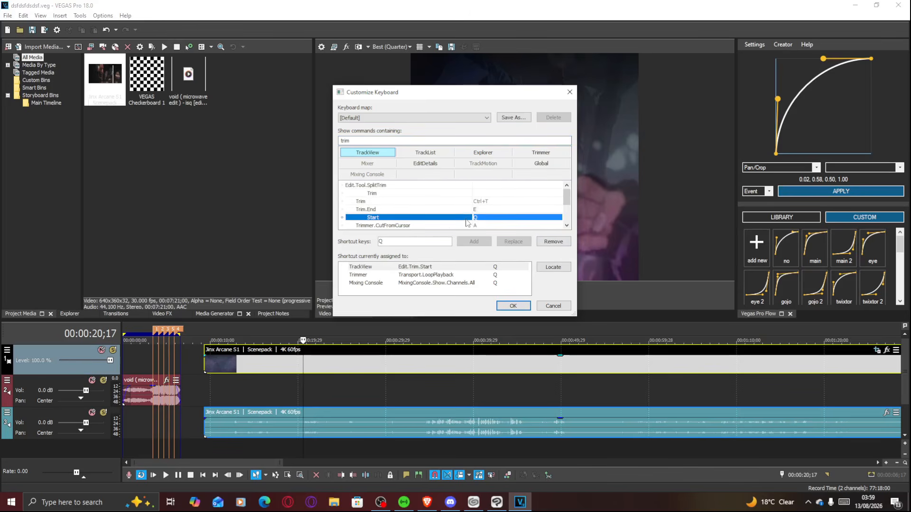
left_click(416, 243)
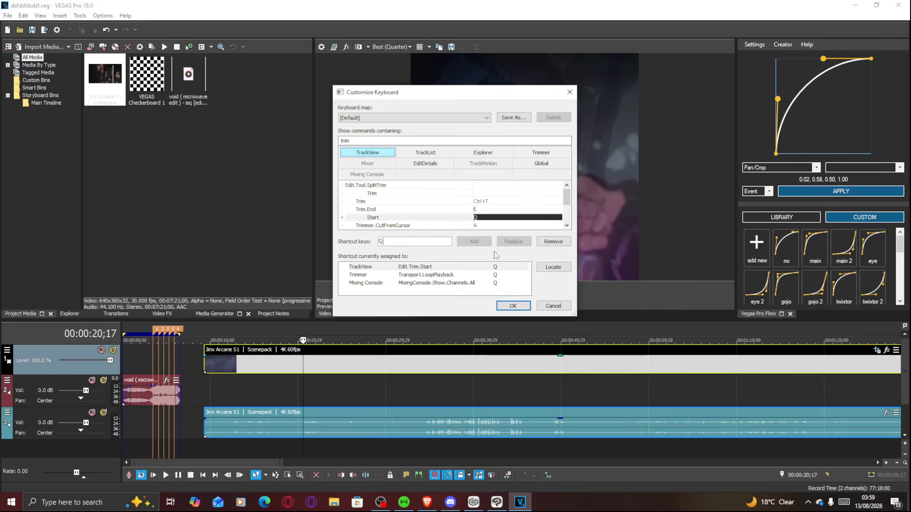
left_click(550, 306)
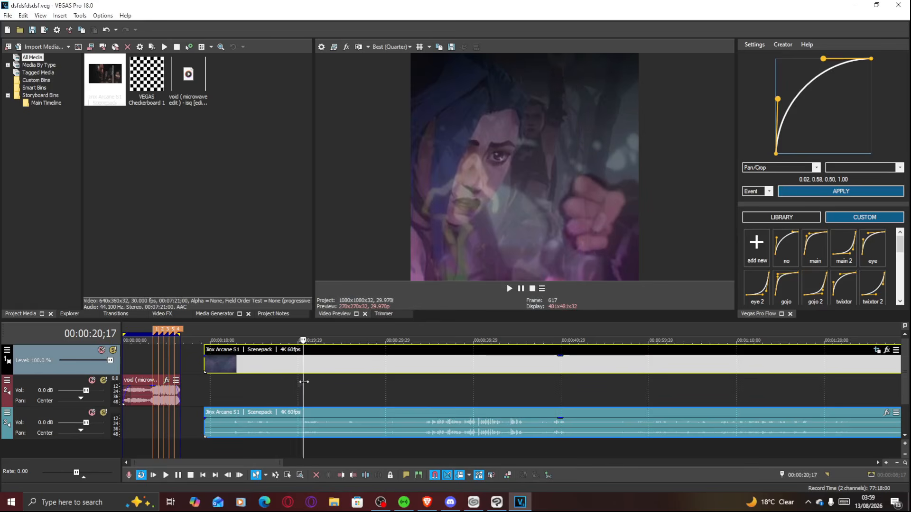
Step: Find the scenepack frame at about 00:00:10;27, split the clip there, and align the split with the first music marker at 00:00:03;14
left_click(260, 375)
left_click_drag(256, 365, 218, 364)
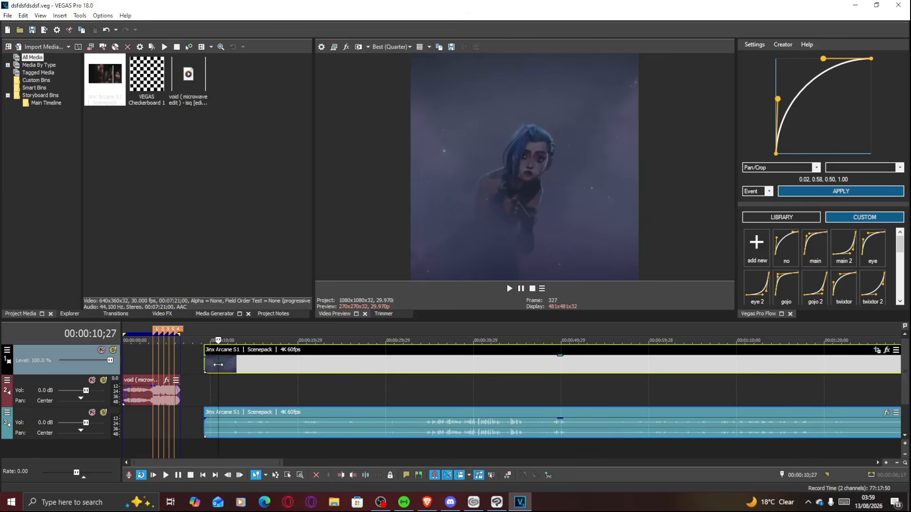
scroll(248, 361, "up", 2)
left_click_drag(288, 359, 157, 360)
left_click(185, 361)
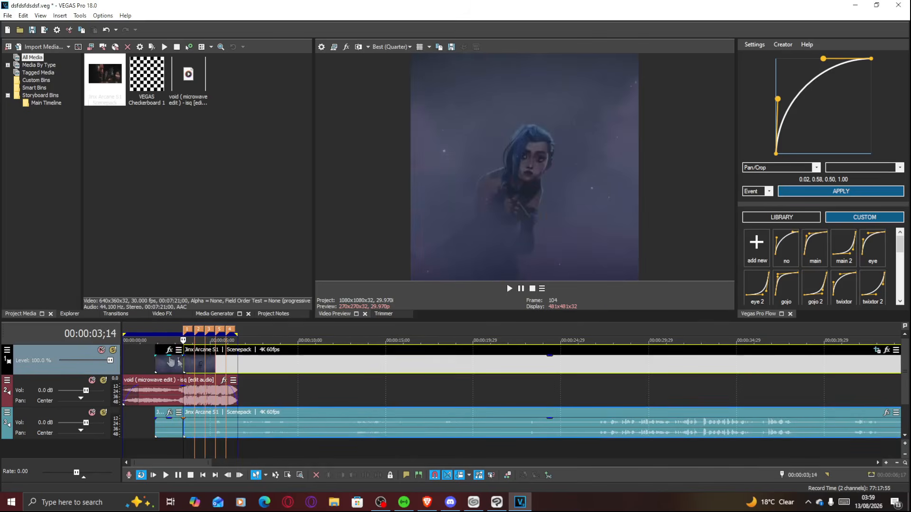
Step: Fade in the short scenepack piece before the first marker across its whole length and play the result
left_click(155, 354)
key("space")
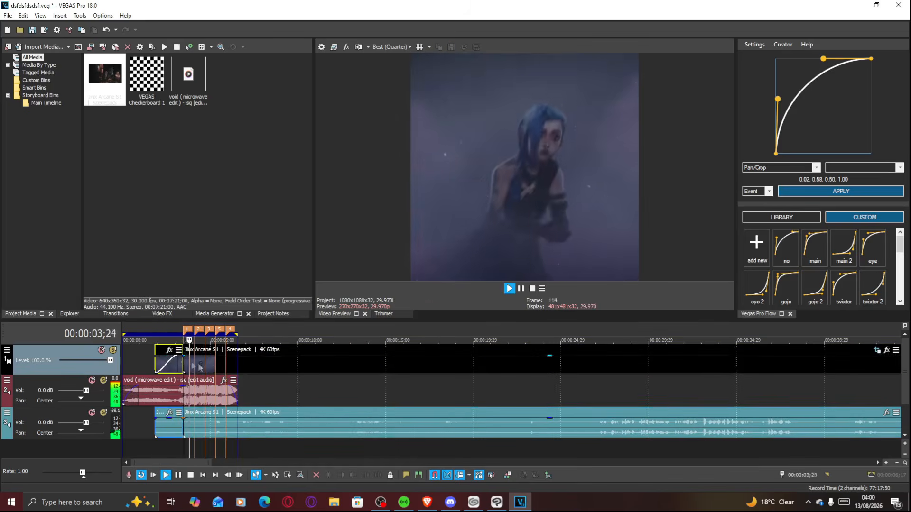
Step: Scrub through the scenepack piece after the first marker and split it at 00:00:04;14
scroll(367, 360, "up", 3)
scroll(367, 361, "up", 2)
key("space")
left_click(415, 363)
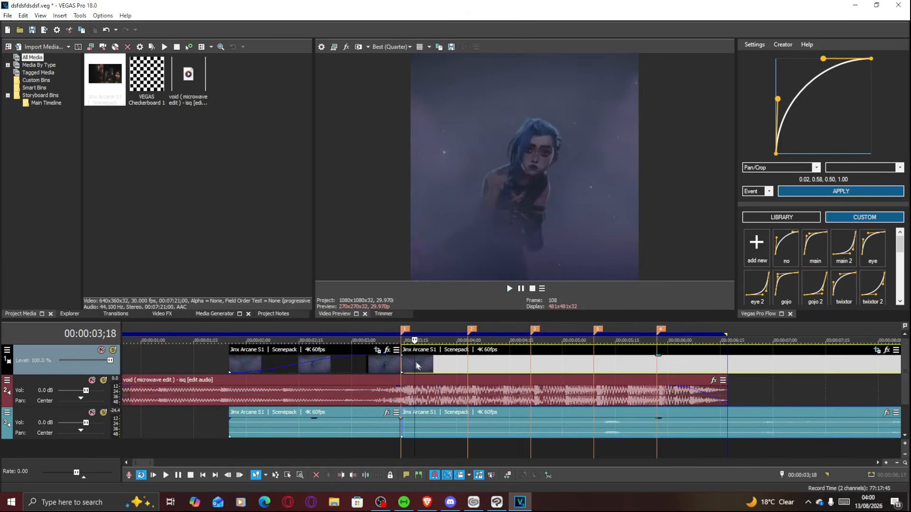
key("space")
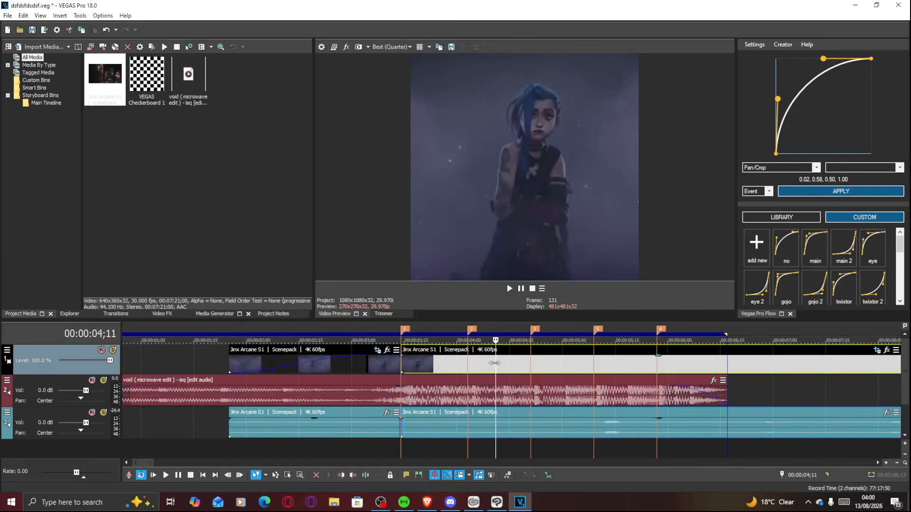
left_click(442, 357)
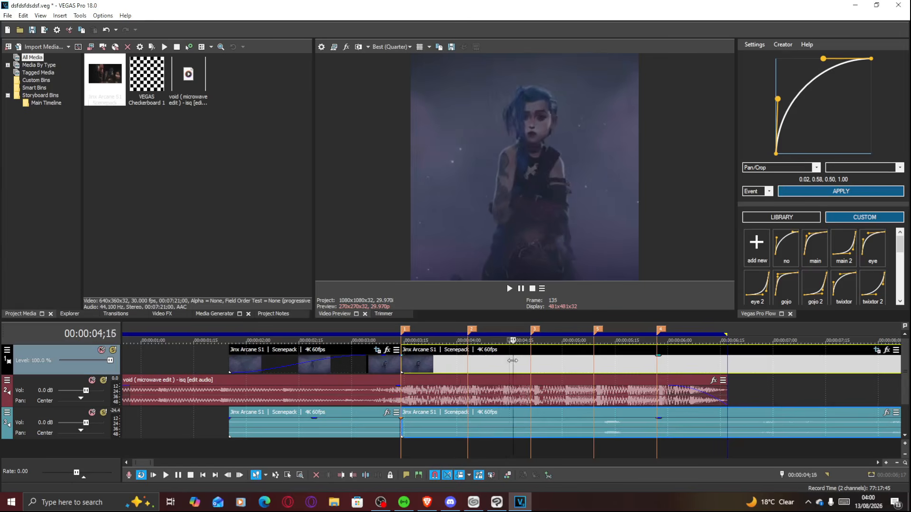
left_click_drag(487, 361, 506, 360)
key("s")
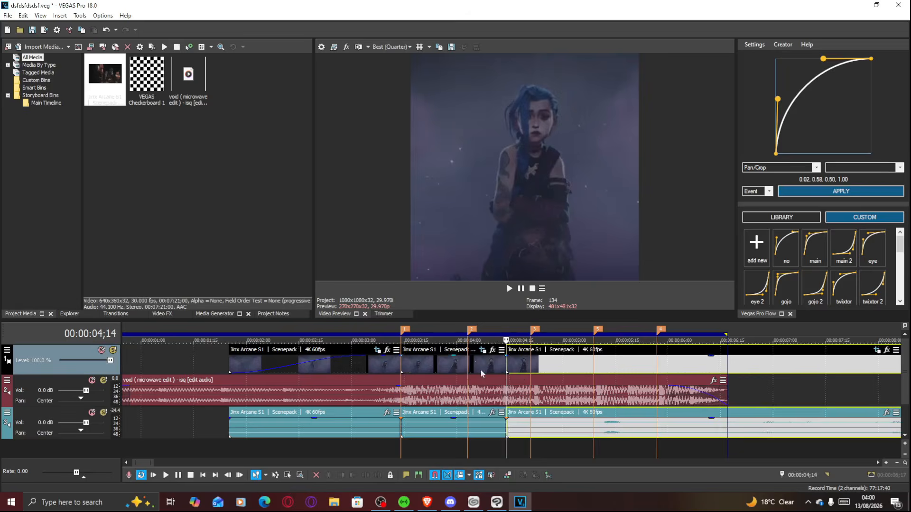
Step: Add a video track and move the remaining scenepack onto it at the second marker, with its sound on the lower audio track
key("ctrl+shift+q")
left_click_drag(543, 397, 505, 363)
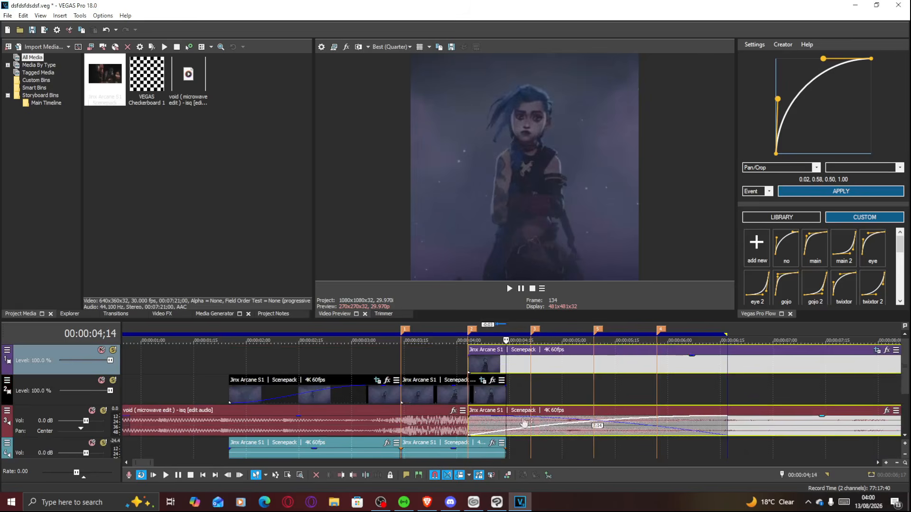
left_click(734, 429)
left_click_drag(757, 429, 753, 444)
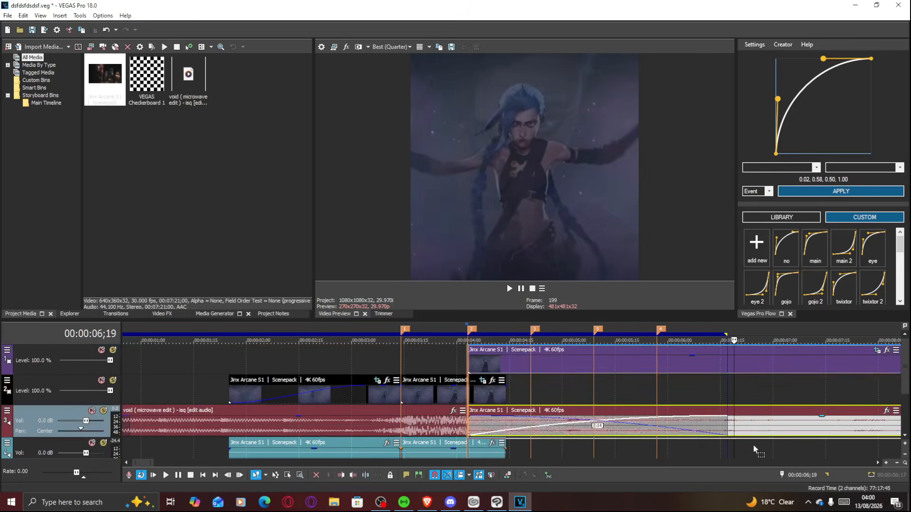
left_click(485, 365)
left_click_drag(484, 359, 769, 361)
scroll(345, 363, "down", 1)
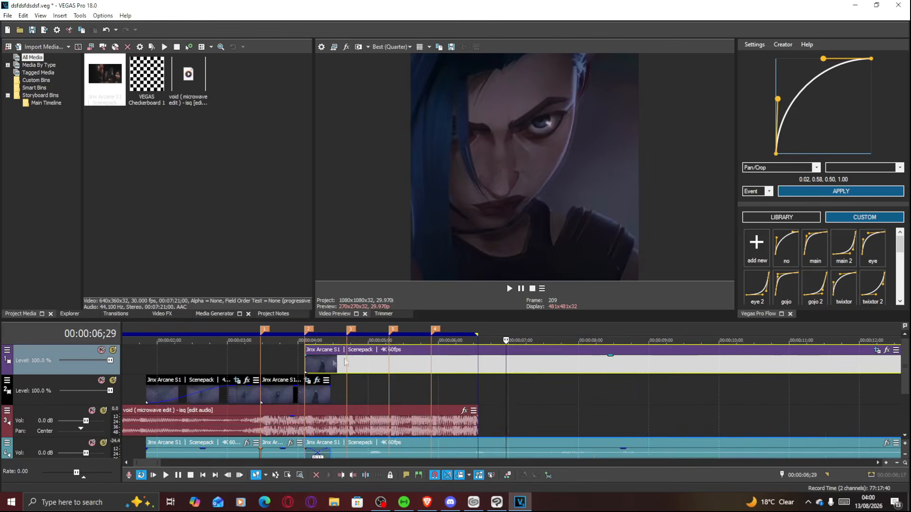
Step: Shift the remaining scenepack to about 00:00:05 and shorten the clip after the first marker to just before the second marker
left_click(315, 389)
scroll(315, 389, "up", 2)
left_click_drag(507, 364, 633, 366)
left_click(529, 371)
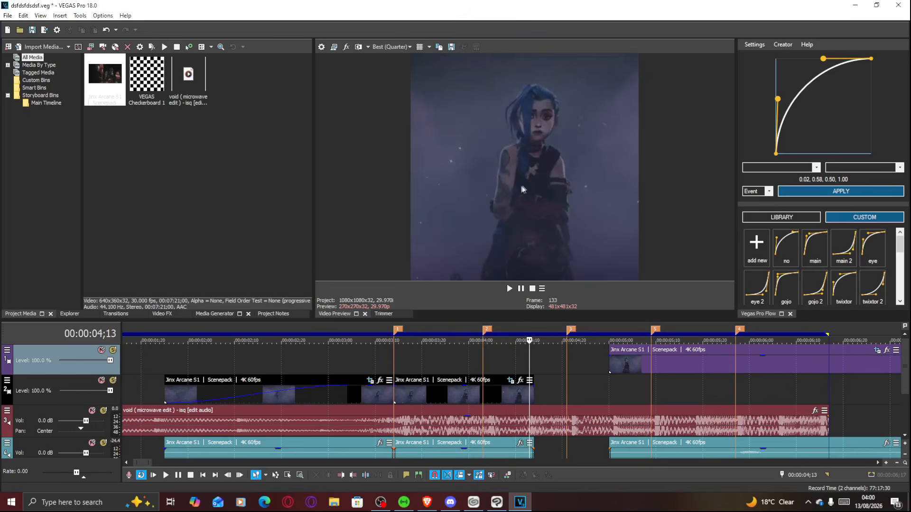
left_click_drag(533, 395, 468, 390)
left_click(478, 395)
left_click(441, 395)
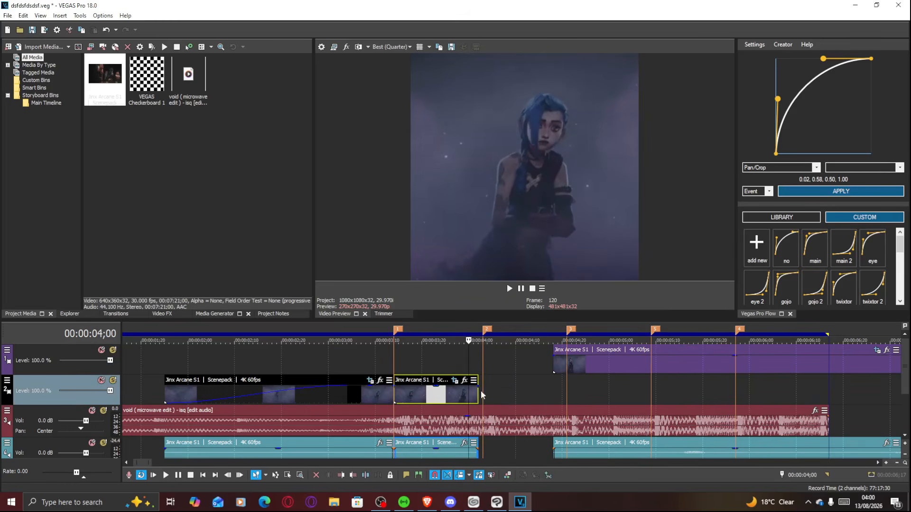
Step: Extend the end of the clip after the first marker past the second marker to about 00:00:04;15
left_click_drag(479, 389, 524, 389)
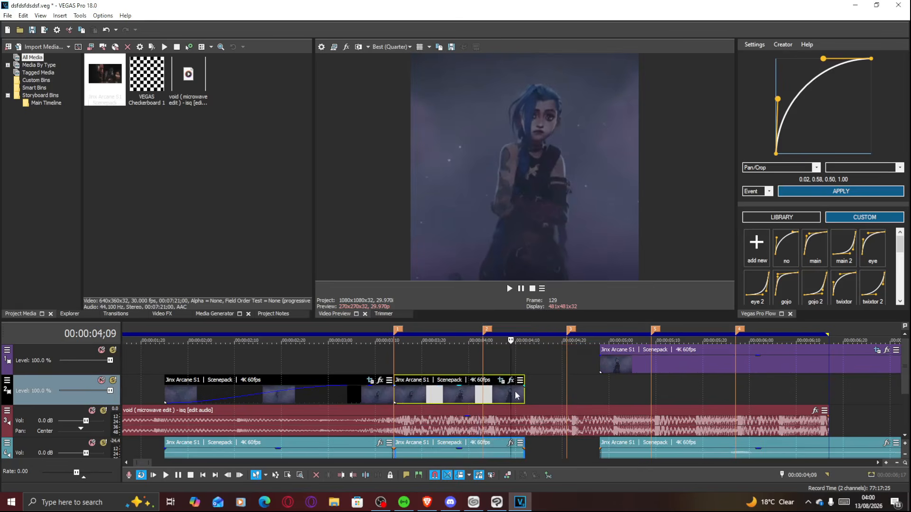
left_click(516, 394)
left_click(464, 395)
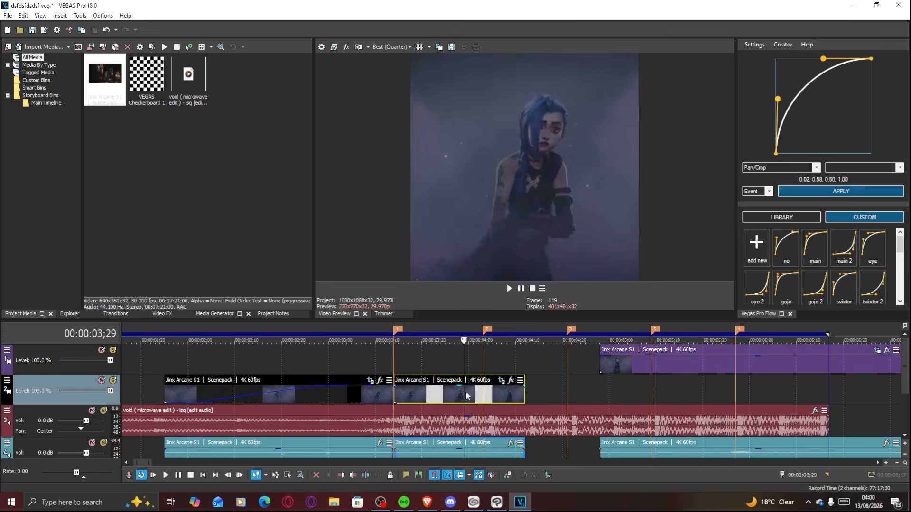
left_click(483, 393)
left_click_drag(524, 390, 539, 390)
left_click(491, 391)
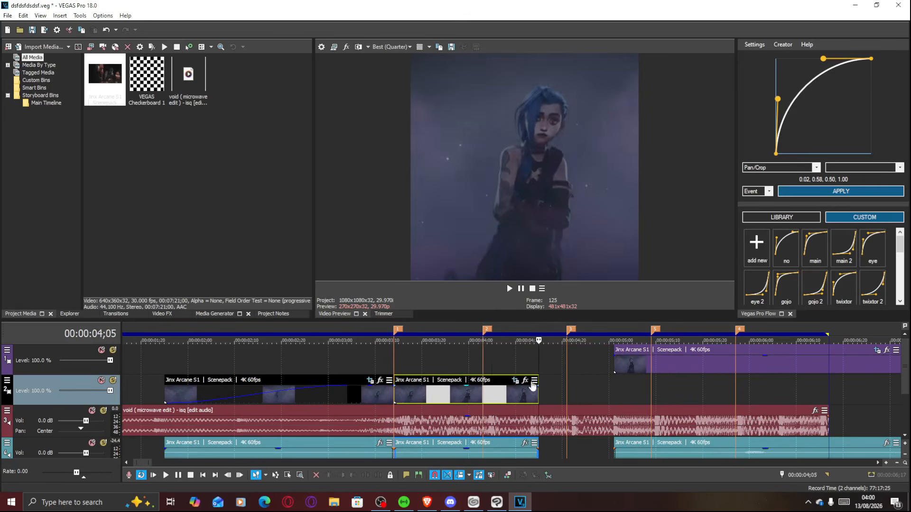
Step: Move the remaining scenepack back to start at the second marker and scrub it for the next shot
left_click_drag(658, 365, 519, 359)
key("space")
scroll(695, 364, "down", 4)
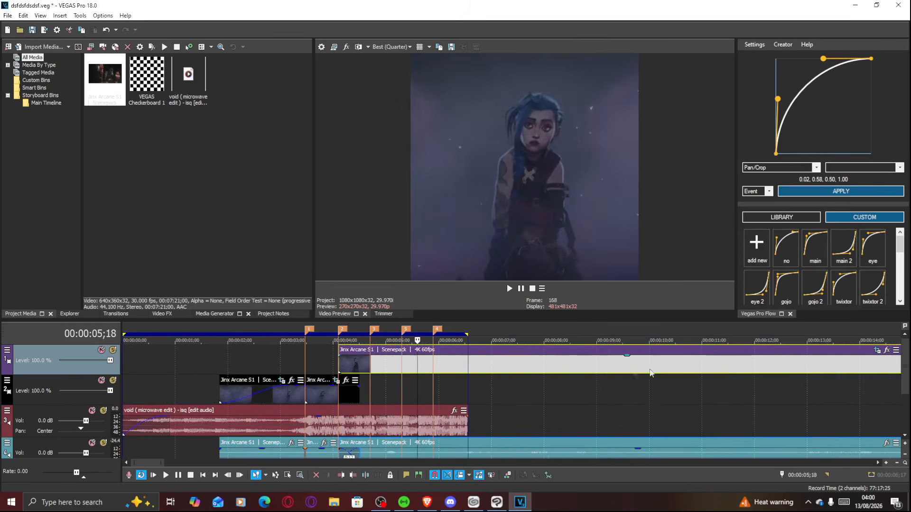
left_click(473, 368)
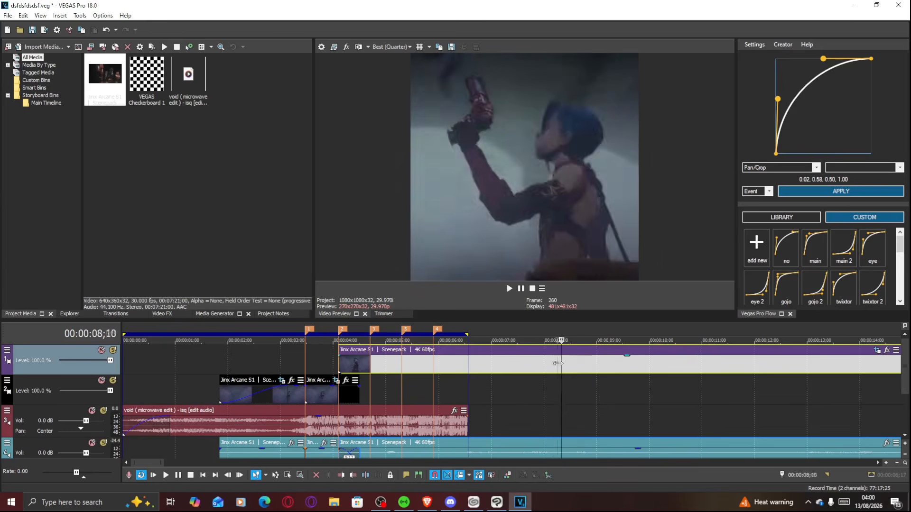
left_click(532, 363)
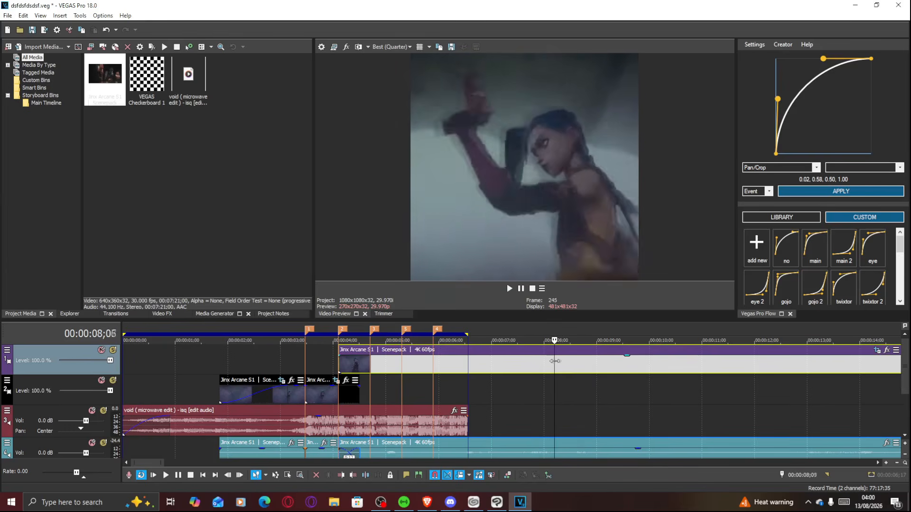
Step: Set the remaining scenepack event on the top video track to Disable Resample
right_click(582, 363)
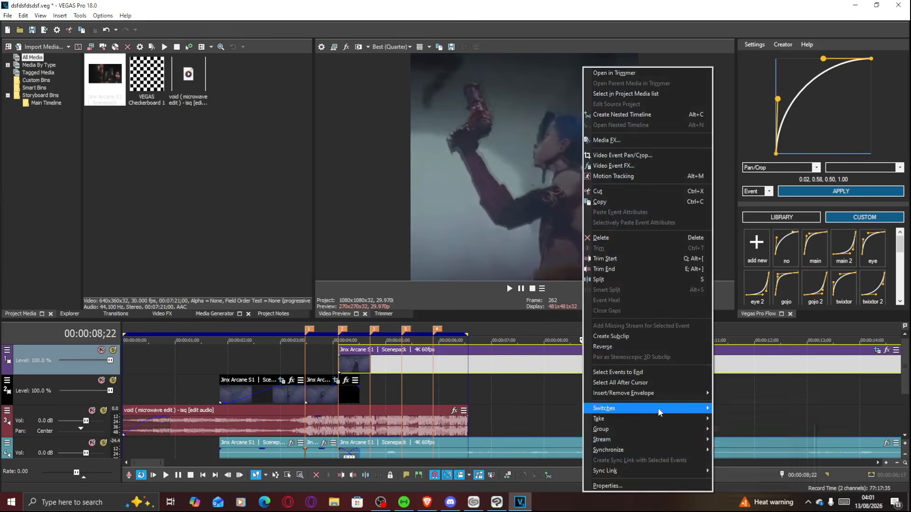
mouse_move(669, 412)
left_click(565, 359)
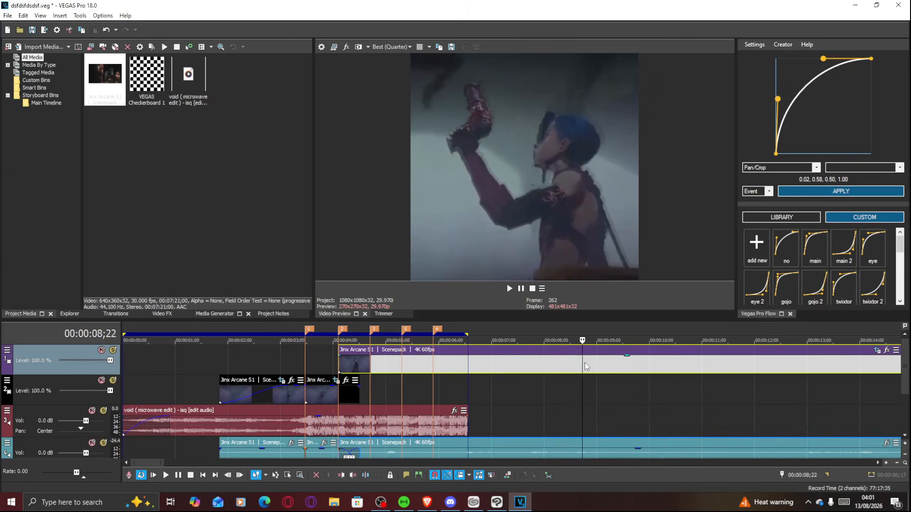
left_click_drag(581, 363, 577, 361)
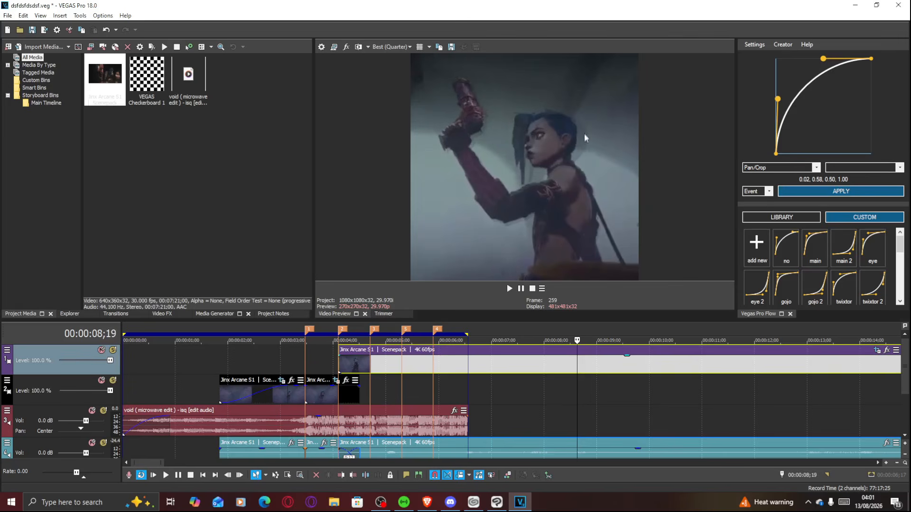
right_click(600, 366)
mouse_move(693, 409)
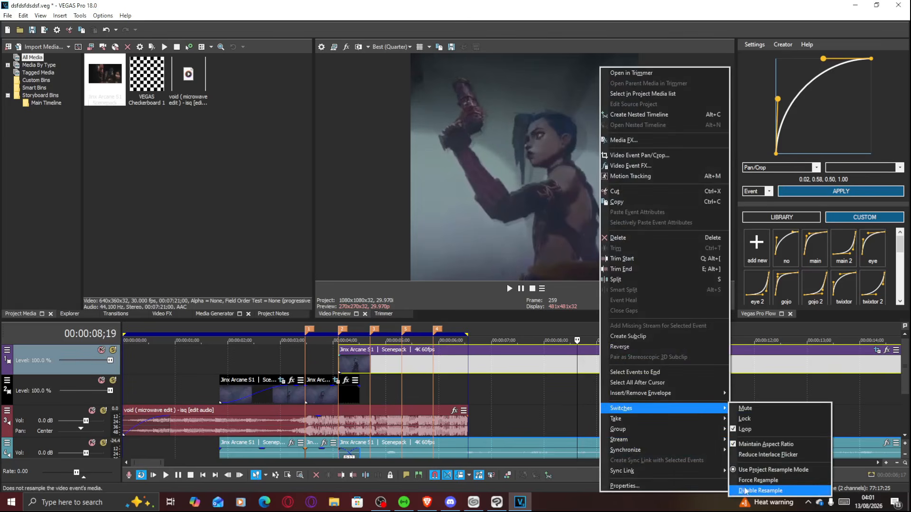
left_click(745, 491)
right_click(615, 373)
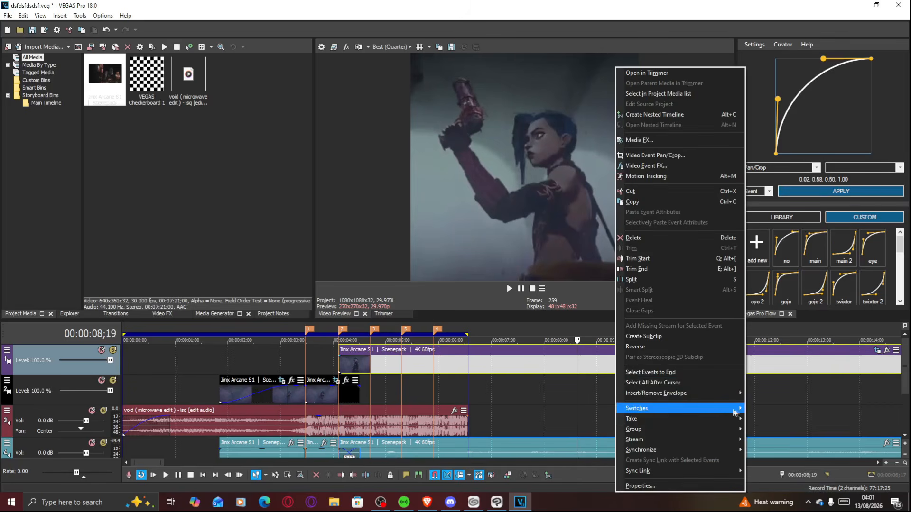
mouse_move(692, 408)
left_click(757, 491)
Step: Trim the start of the remaining scenepack up to the shot with pink smoke, keeping its start at the second marker
left_click(587, 371)
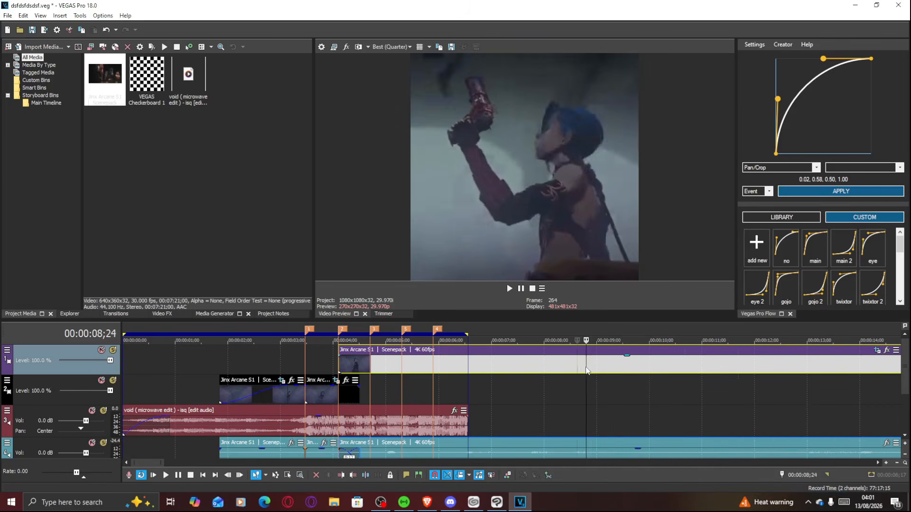
left_click(609, 368)
mouse_move(652, 373)
left_mouse_down()
mouse_move(663, 371)
mouse_move(542, 363)
mouse_move(668, 366)
left_mouse_up()
left_click_drag(752, 365, 844, 370)
left_click(459, 474)
key("alt+[")
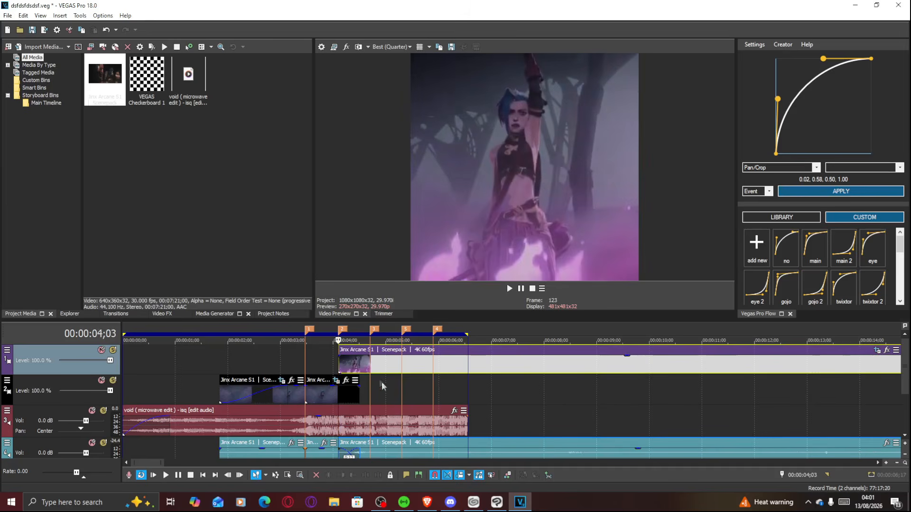
Step: Trim the scenepack start further to the purple close-up of Jinx facing another character, still starting at the second marker
left_click(364, 370)
left_click_drag(379, 368, 788, 368)
scroll(576, 381, "down", 2)
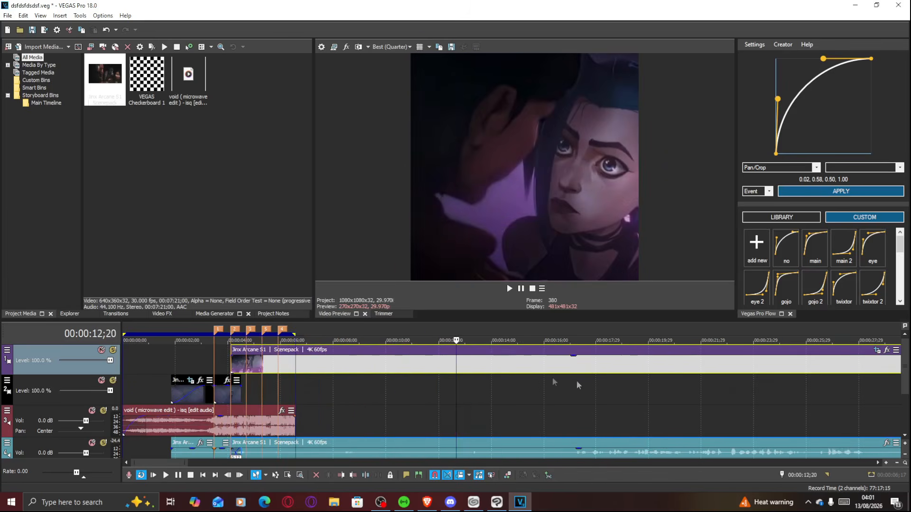
left_click_drag(441, 361, 533, 362)
key("alt+[")
Step: Scrub through the purple close-up and split the scenepack at 00:00:05;16
scroll(351, 381, "up", 2)
left_click(349, 366)
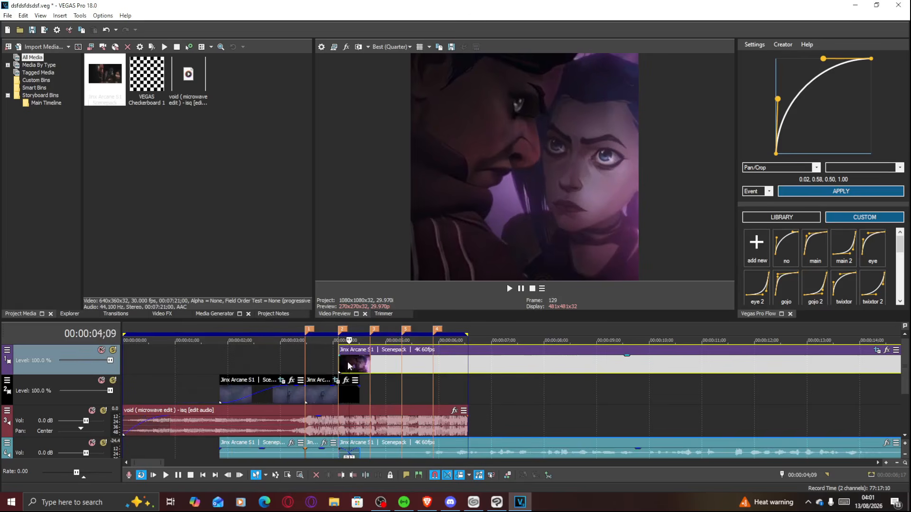
left_click_drag(349, 360, 414, 363)
key("s")
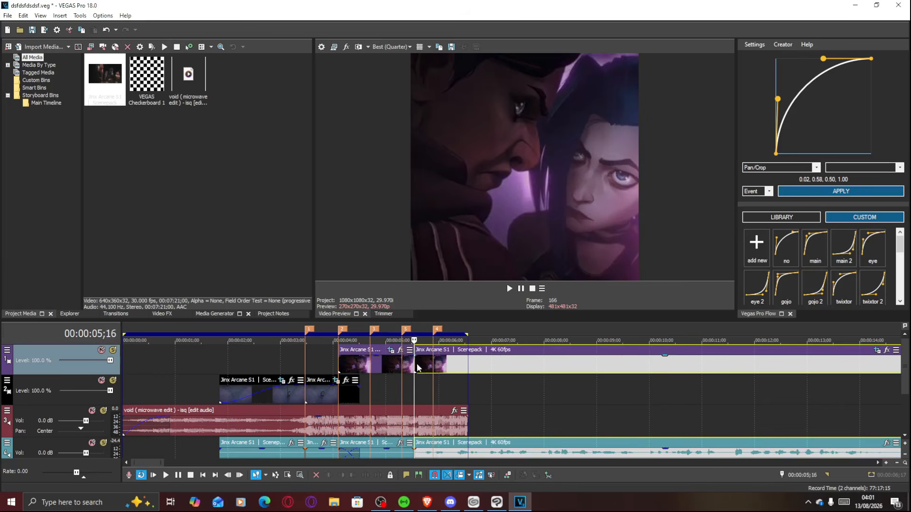
Step: Add another video track and move the remaining scenepack onto it at the third marker, with its sound off the music track
key("ctrl+shift+q")
left_click_drag(431, 396, 389, 381)
left_click(486, 456)
scroll(487, 453, "down", 2)
left_click_drag(507, 403, 506, 421)
scroll(470, 415, "up", 2)
Step: Trim the start of the remaining scenepack to the dark shot found further along, keeping its start at the third marker
left_click(382, 367)
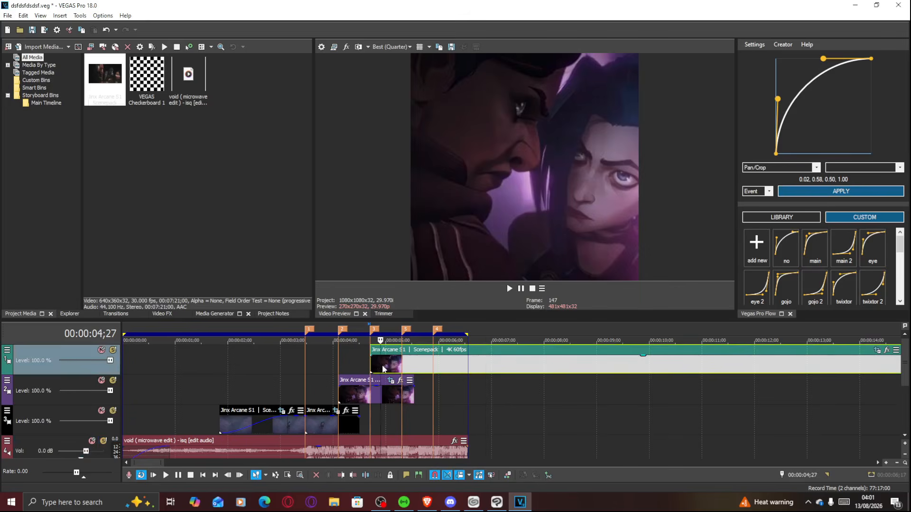
mouse_move(381, 363)
left_mouse_down()
mouse_move(390, 364)
mouse_move(371, 364)
mouse_move(825, 376)
mouse_move(373, 375)
mouse_move(441, 365)
mouse_move(421, 364)
mouse_move(541, 366)
left_mouse_up()
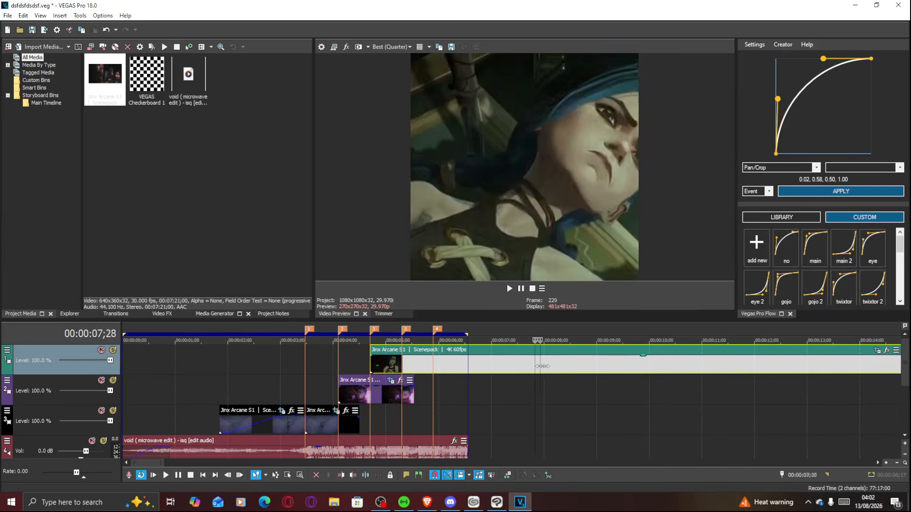
left_click_drag(601, 368, 671, 370)
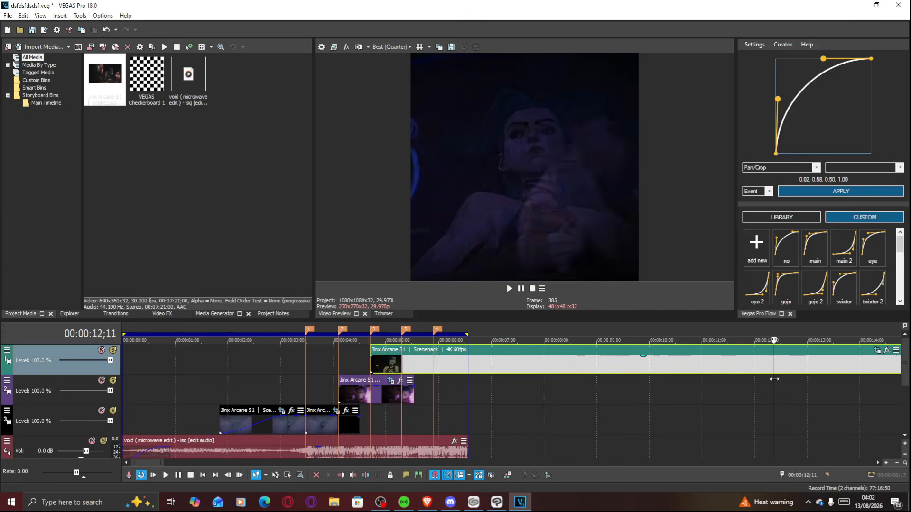
key("alt+[")
Step: Scrub past the goggles shot and trim the scenepack start again to a later shot, still starting at the third marker
left_click_drag(409, 370, 416, 365)
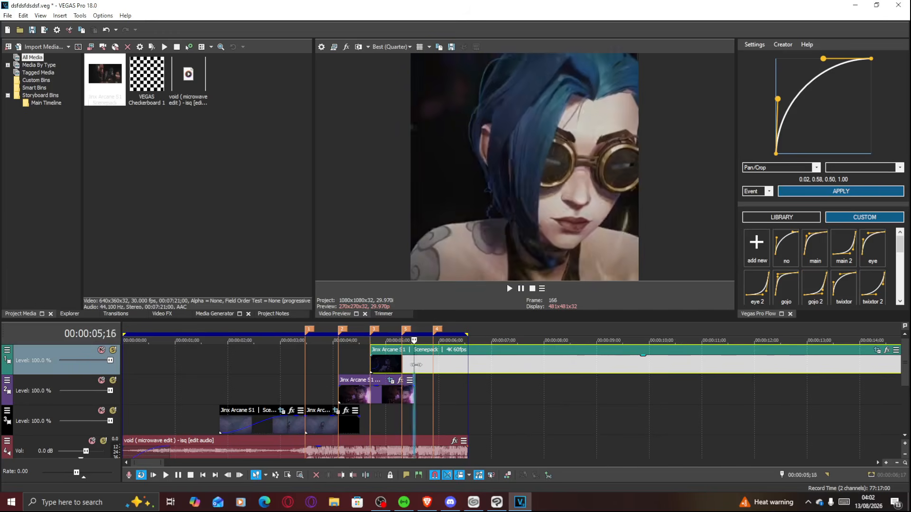
left_click_drag(526, 363, 482, 355)
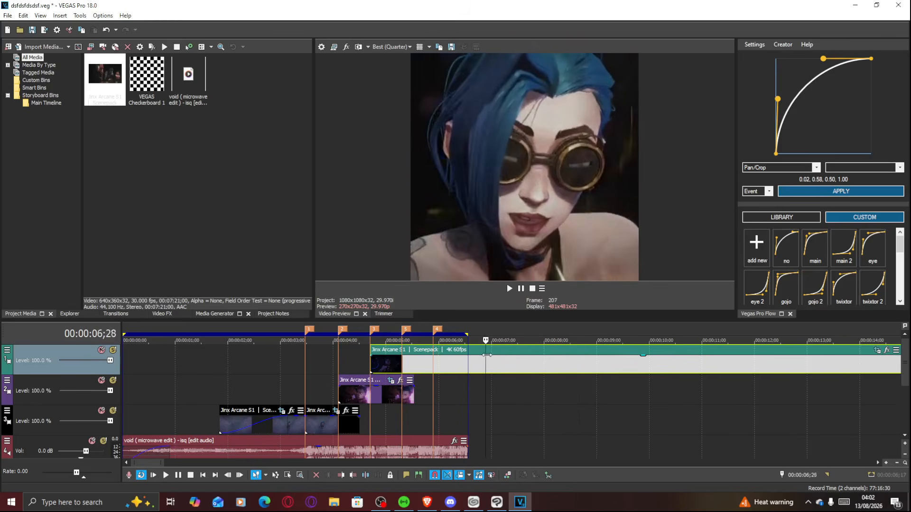
left_click_drag(490, 355, 708, 359)
key("alt+[")
Step: Scrub the shot starting at the third marker and split it just after the marker labelled 5
left_click(376, 366)
left_click_drag(374, 362, 410, 364)
key("s")
left_click(424, 366)
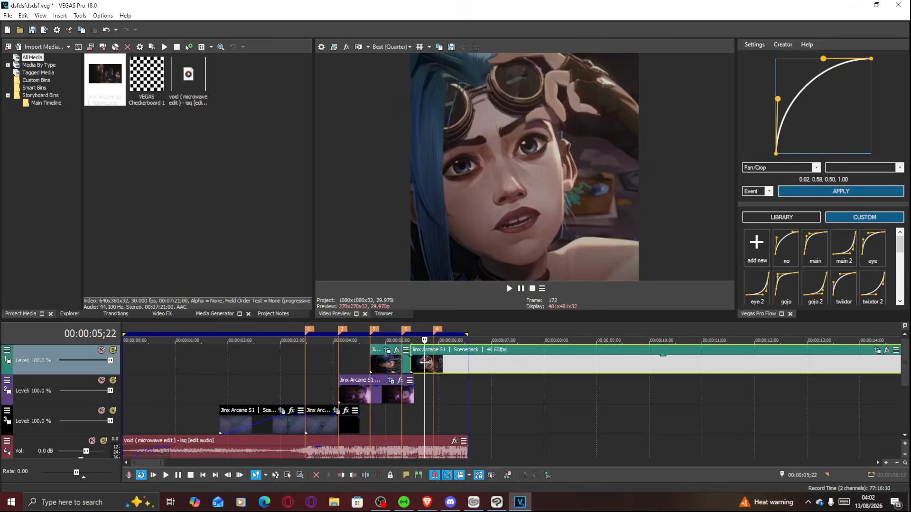
Step: Add a new top video track and move the remaining scenepack onto it, starting near the marker labelled 5
key("ctrl+shift+q")
left_click_drag(425, 392, 689, 401)
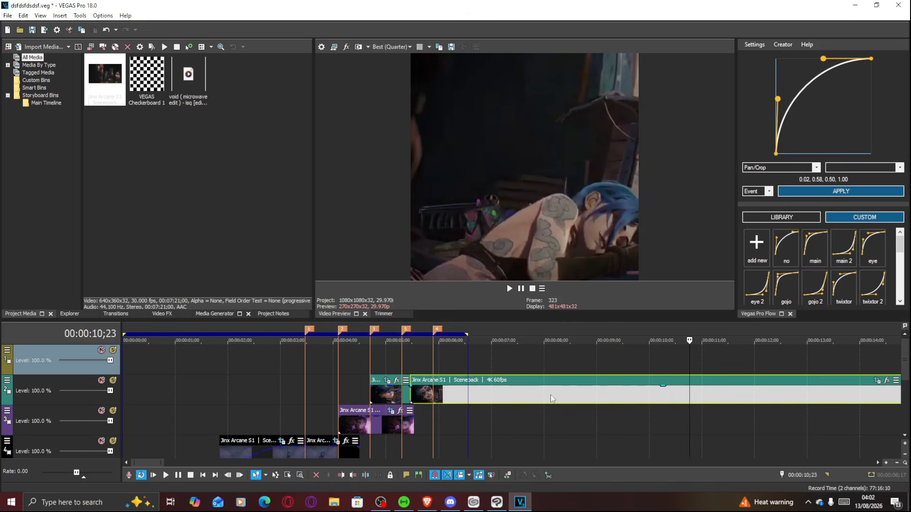
left_click(550, 397)
left_click_drag(545, 380, 541, 364)
Step: Scrub the remaining scenepack on the top track and trim its start to the dark blue shot of Jinx with her hands raised to her face
left_click(584, 365)
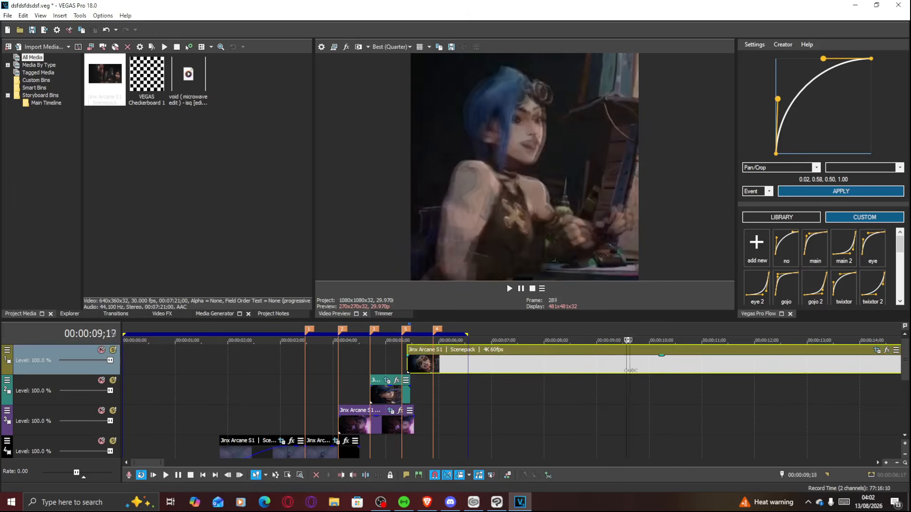
left_click_drag(690, 371, 740, 369)
scroll(663, 389, "down", 1)
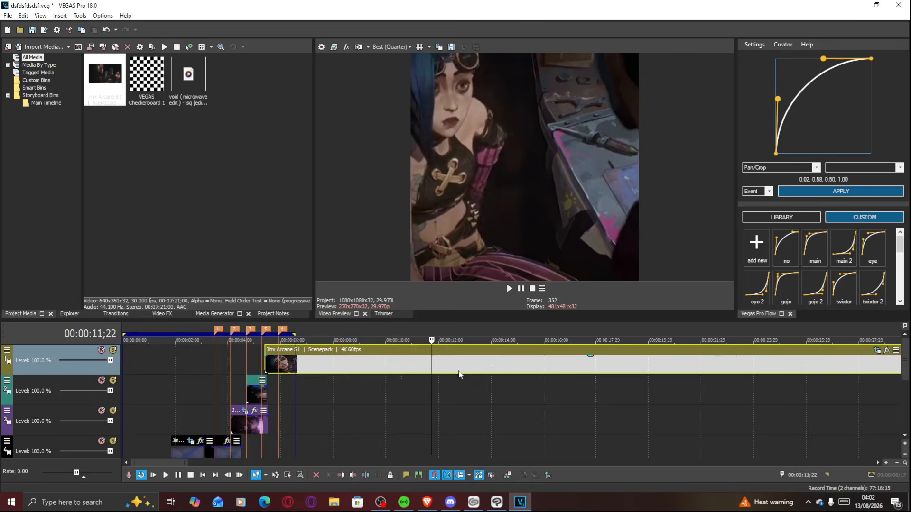
left_click(464, 369)
left_click_drag(464, 362, 812, 369)
key("alt+bracketleft")
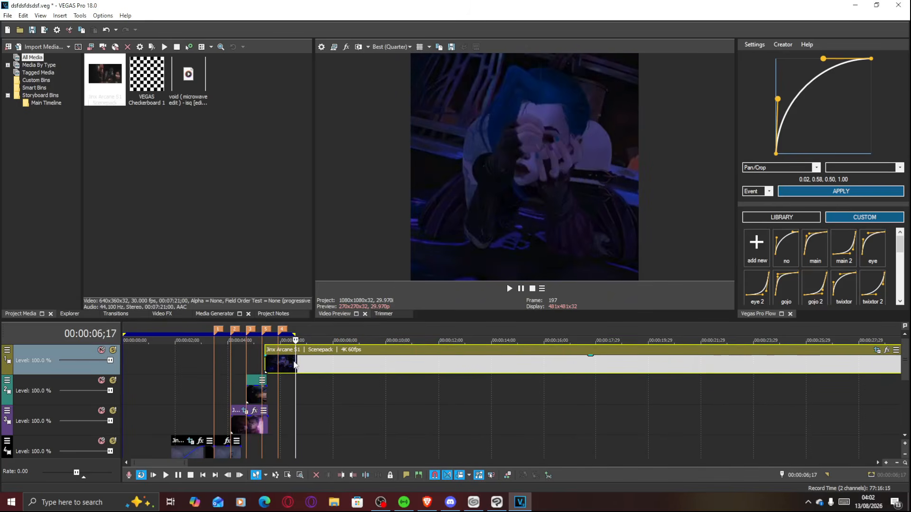
Step: Scrub further through the top-track scenepack and trim its start to the dim close-up of Jinx behind her arm, keeping it at the marker labelled 5
left_click_drag(301, 361, 560, 371)
key("alt+bracketleft")
scroll(332, 382, "up", 3)
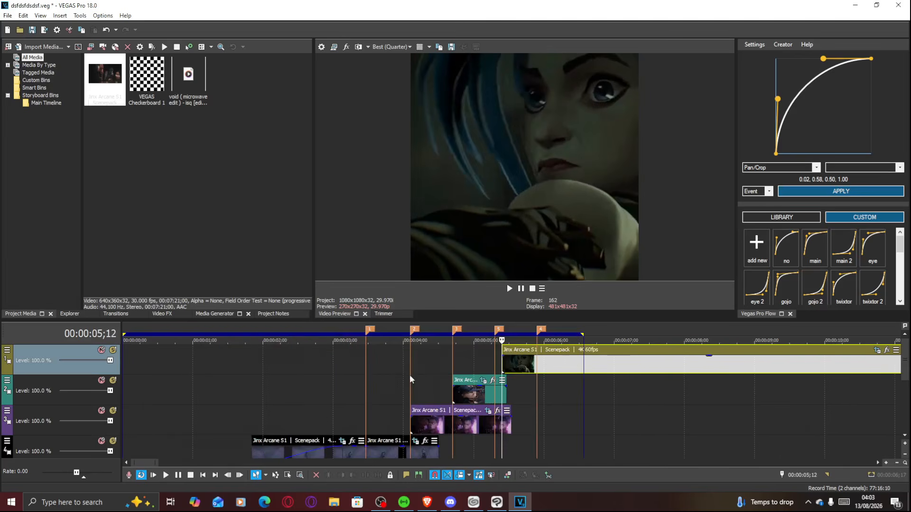
Step: Split the dim close-up of Jinx on the top track at the marker labelled 4
scroll(384, 378, "up", 2)
left_click(560, 368)
key("s")
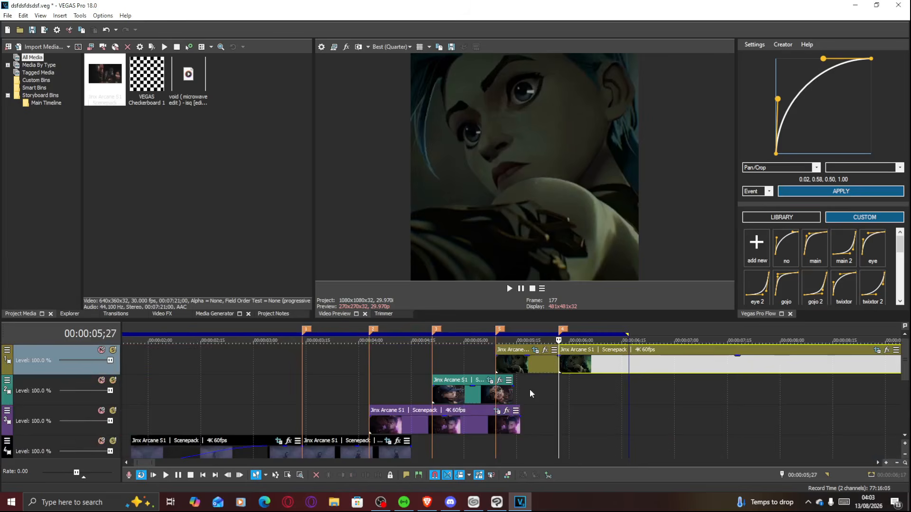
Step: Scrub the remaining scenepack and trim its start to the green-lit shot of seated Jinx, starting at the marker labelled 4
left_click(586, 365)
scroll(586, 366, "down", 6)
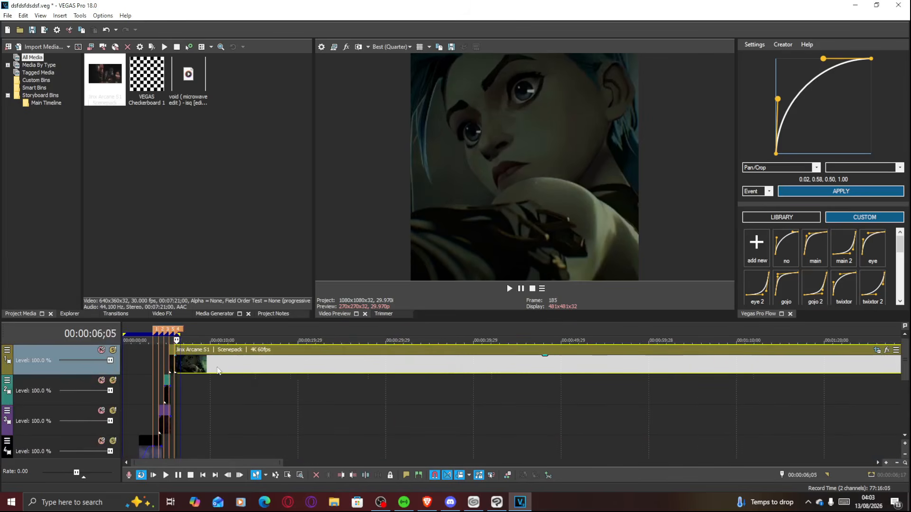
left_click(217, 369)
left_click_drag(220, 364, 355, 367)
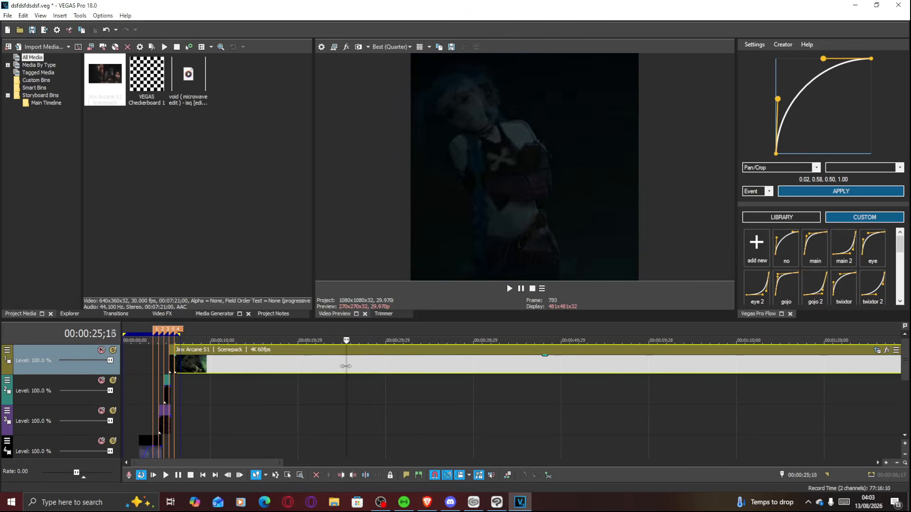
left_click_drag(353, 367, 652, 375)
scroll(350, 381, "up", 8)
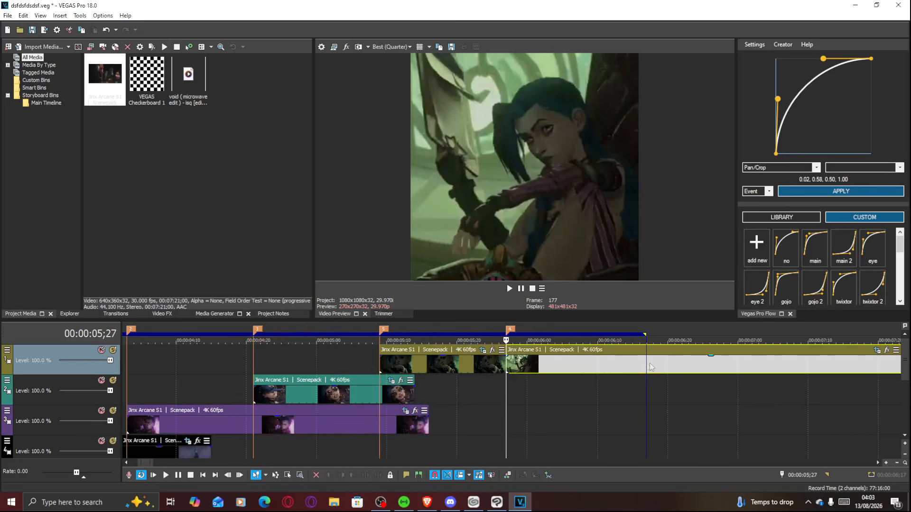
Step: Cut the green-lit shot off at about 00:00:06;28 and remove the rest of the scenepack
left_click_drag(652, 366, 724, 368)
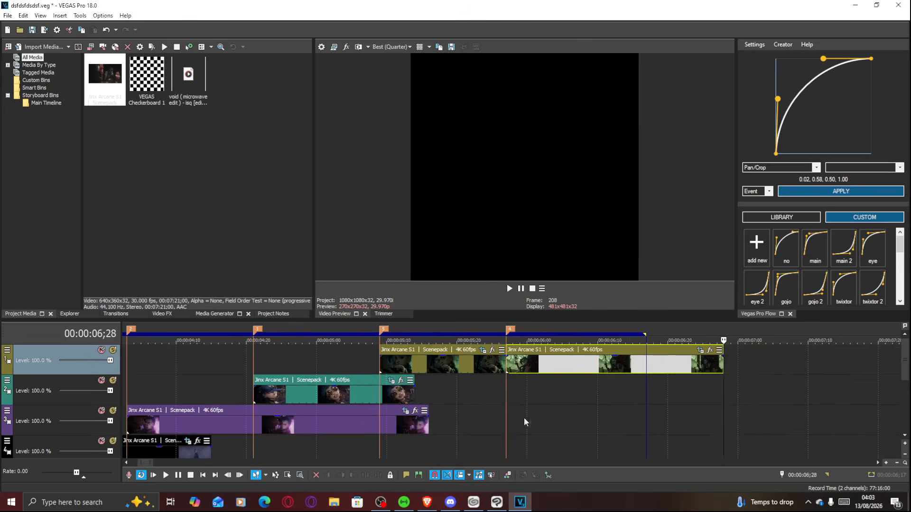
scroll(523, 408, "down", 4)
scroll(467, 363, "down", 3)
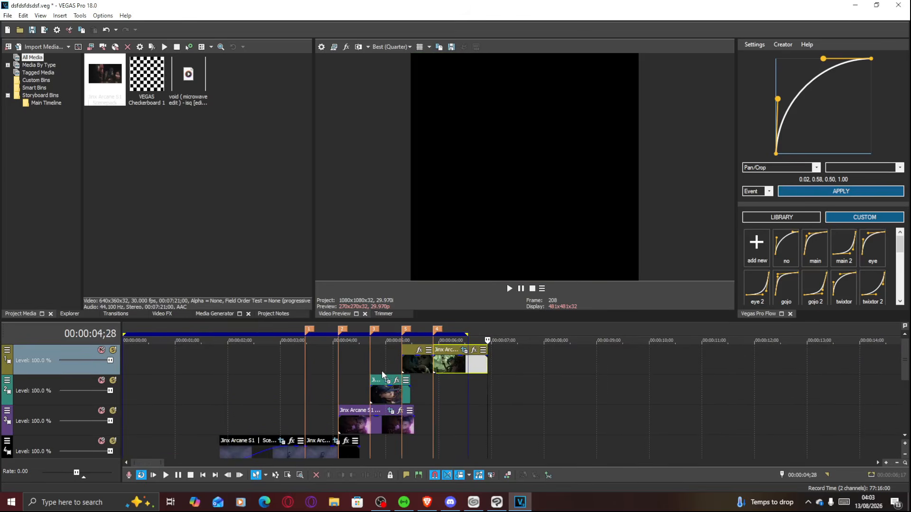
Step: Review the goggles shot and check the frames around the cut at the marker labelled 1 on the fourth track
left_click(381, 370)
scroll(440, 382, "up", 2)
left_click(478, 400)
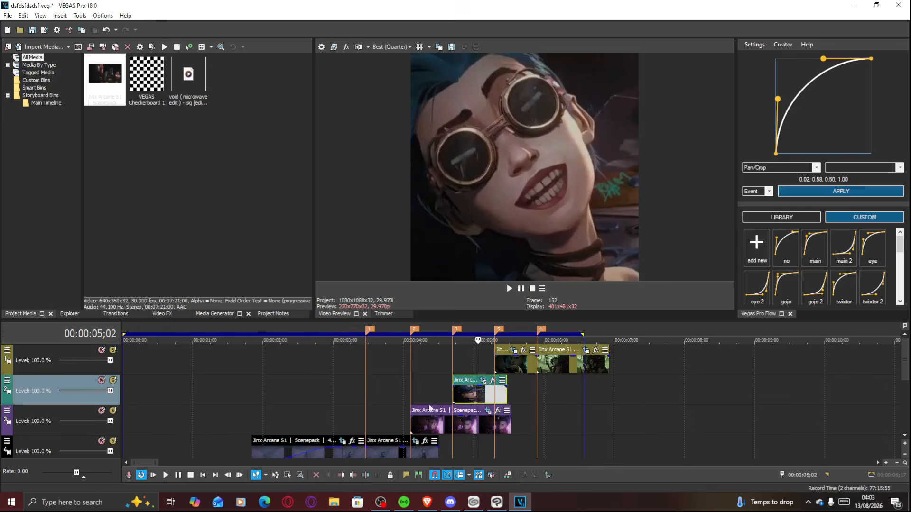
left_click(372, 404)
scroll(395, 398, "down", 2)
scroll(496, 399, "up", 3)
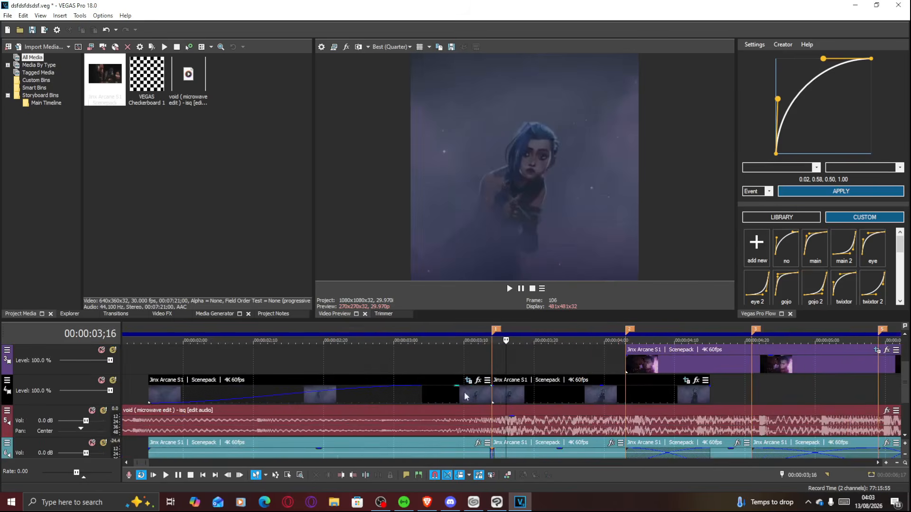
left_click(491, 395)
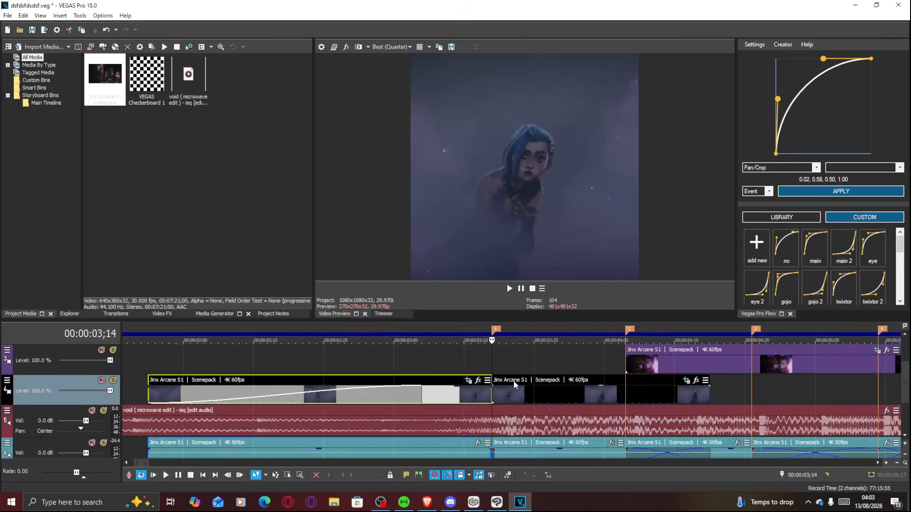
left_click(497, 396)
left_click(492, 385)
key("Left")
key("Right")
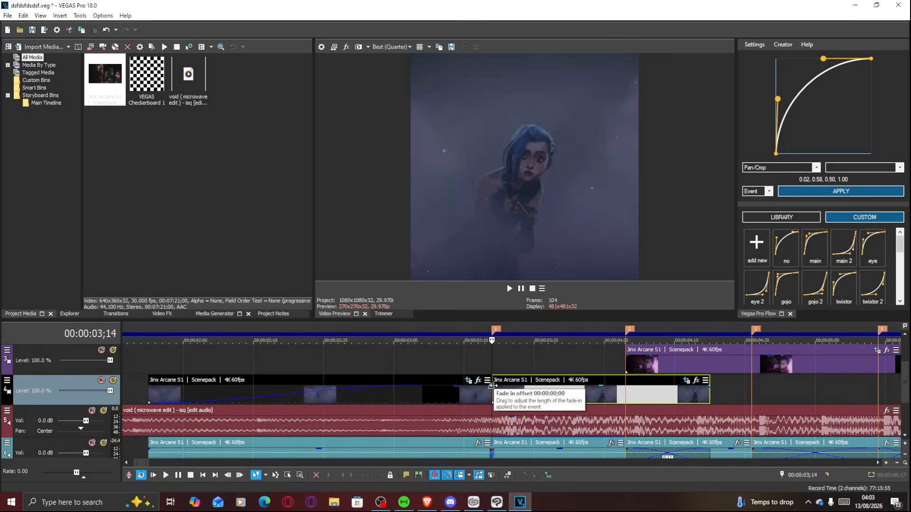
Step: Solo the fourth track and examine Jinx's movement frame by frame through the shot starting at the marker labelled 1
left_click(113, 381)
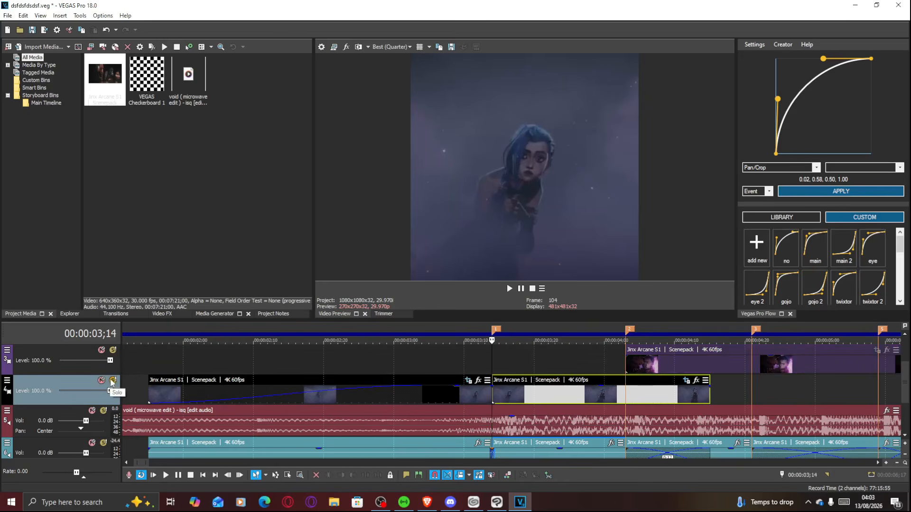
key("Right")
key("Right")
key("Right")
key("Right")
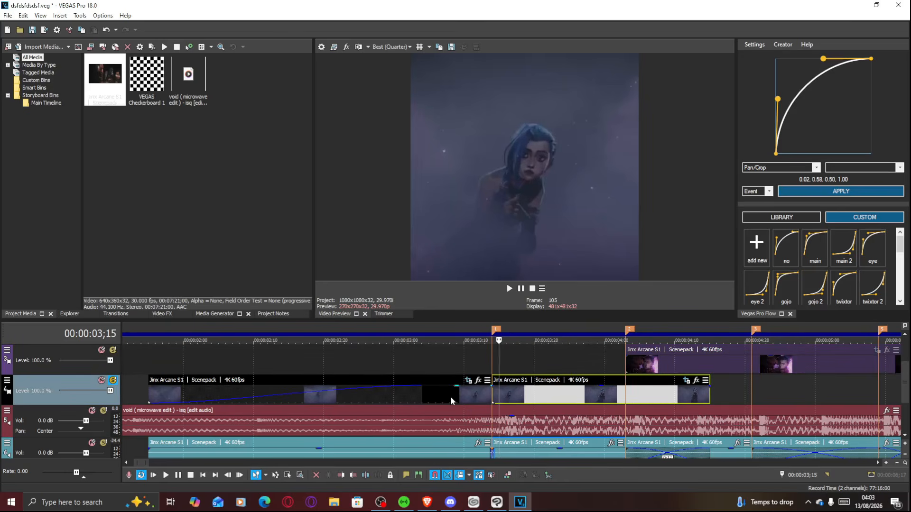
key("Right")
key("Right")
key("Right")
key("Right")
key("Right")
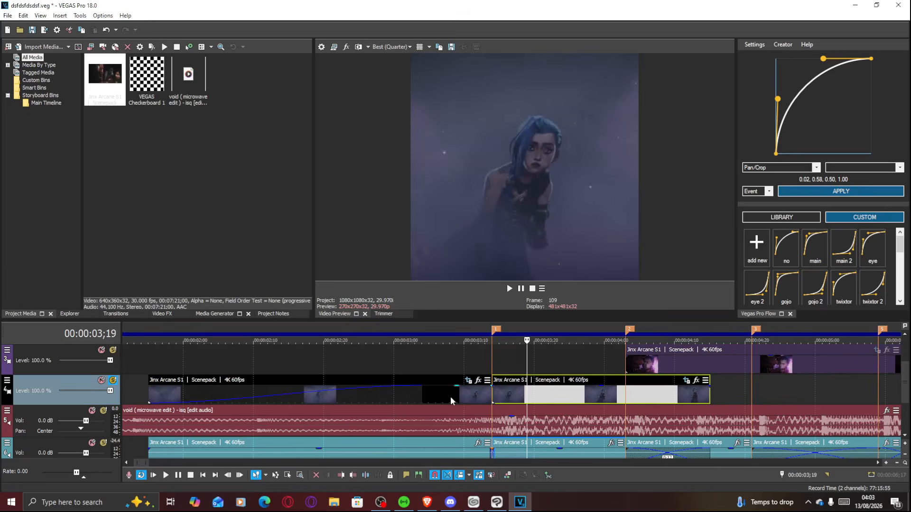
key("Right")
key("Right")
key("Right")
key("Right")
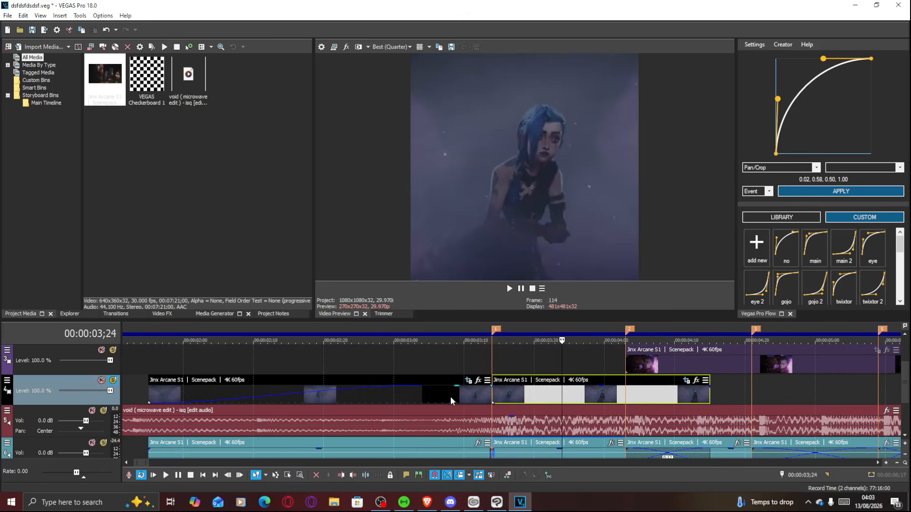
key("Right")
key("Right")
key("Right")
key("Right")
key("Right")
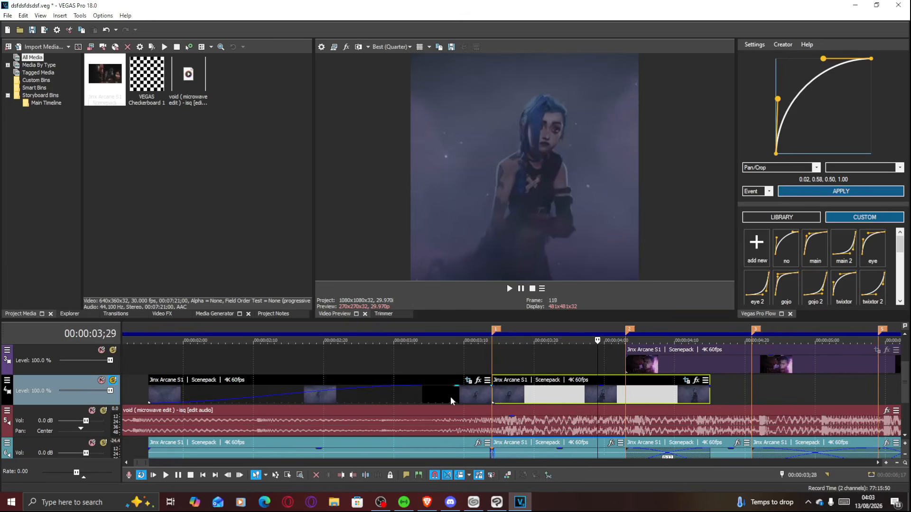
key("Right")
key("Right")
key("Right")
key("Right")
key("Right")
key("Right")
key("Right")
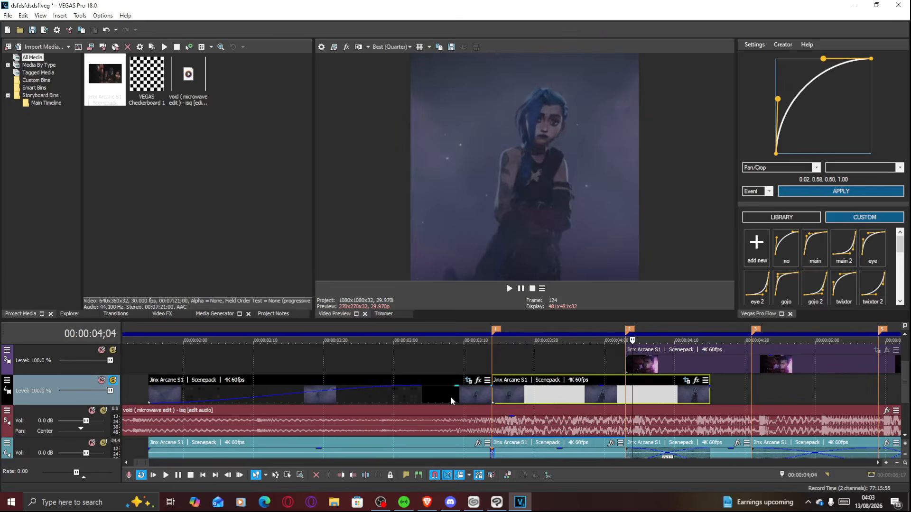
key("Right")
key("Right")
key("Right")
key("Right")
key("Right")
key("Right")
key("Right")
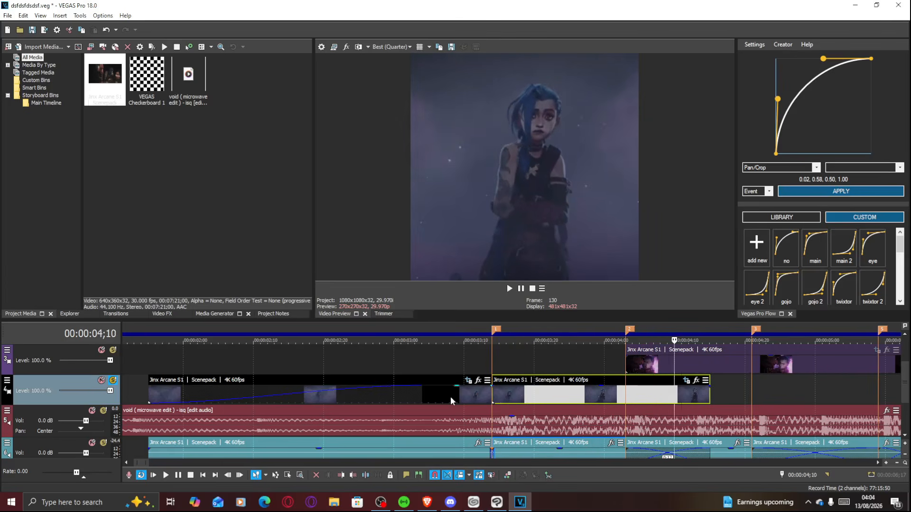
key("Left")
key("Left")
scroll(450, 397, "down", 2)
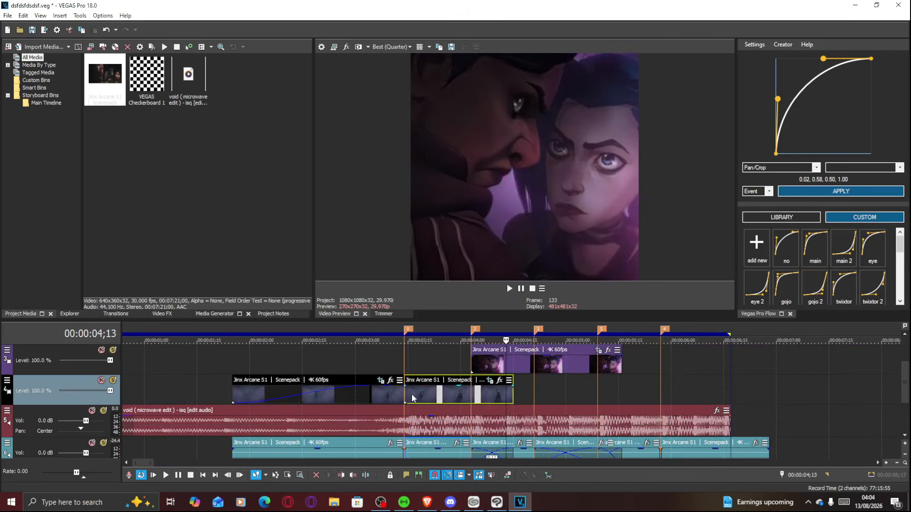
Step: Scrub the shot after the marker labelled 1 again and compare its frames at 00:00:03;18 and 00:00:03;19
left_click(412, 396)
scroll(412, 397, "up", 1)
left_click_drag(506, 397, 568, 382)
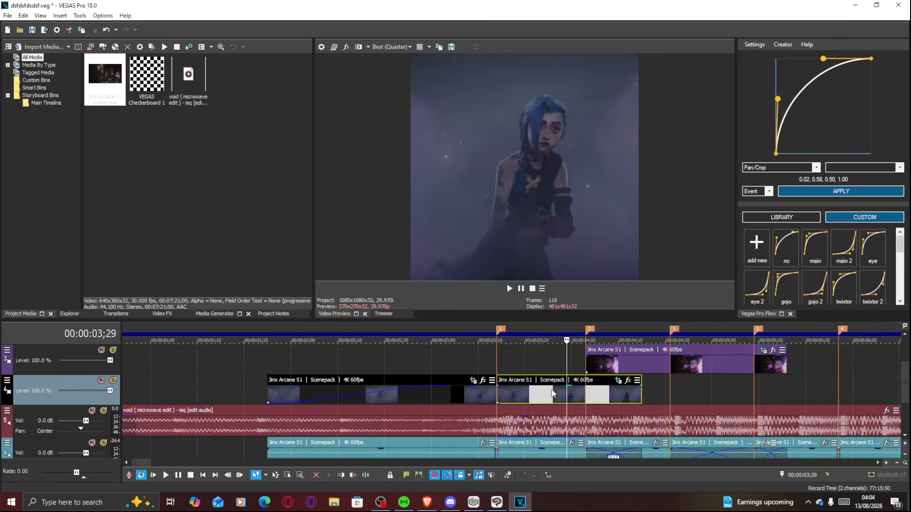
left_click_drag(566, 392, 512, 390)
key("Right")
key("Right")
key("Right")
key("Right")
key("Right")
key("Right")
key("Right")
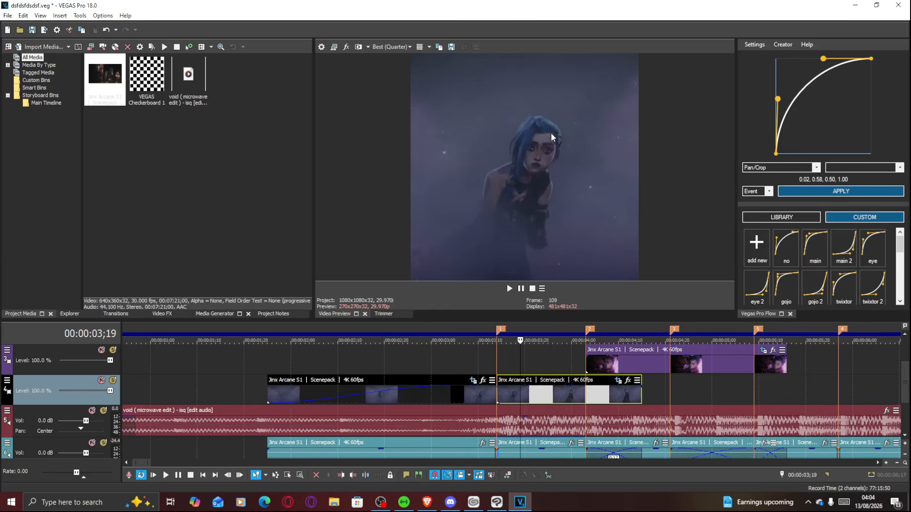
key("Left")
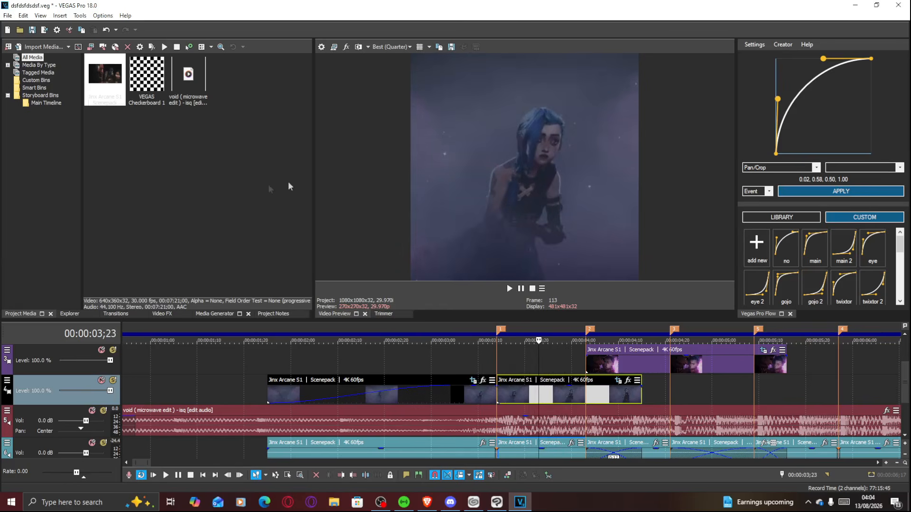
left_click(257, 198)
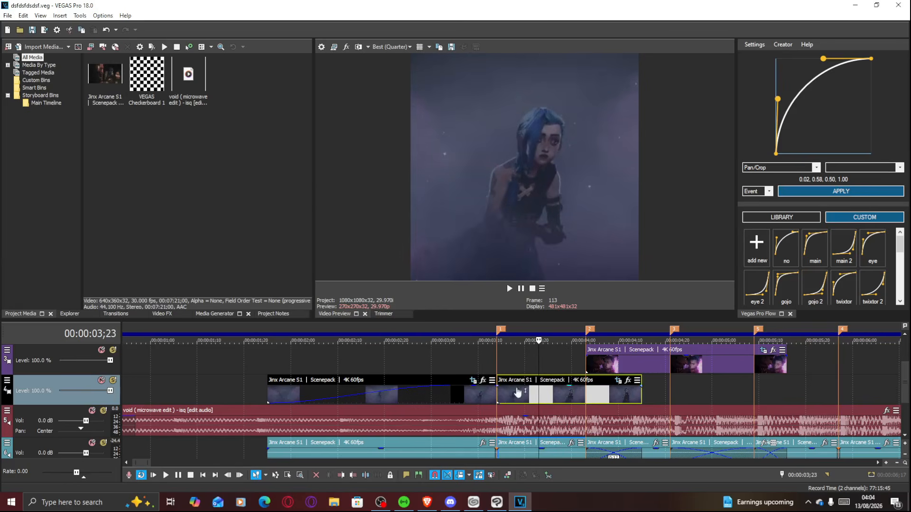
left_click_drag(537, 396, 516, 391)
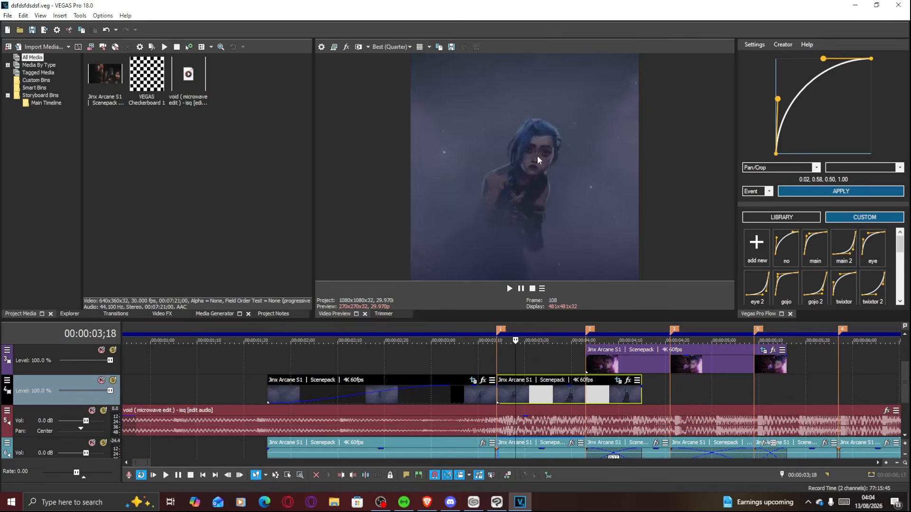
key("Right")
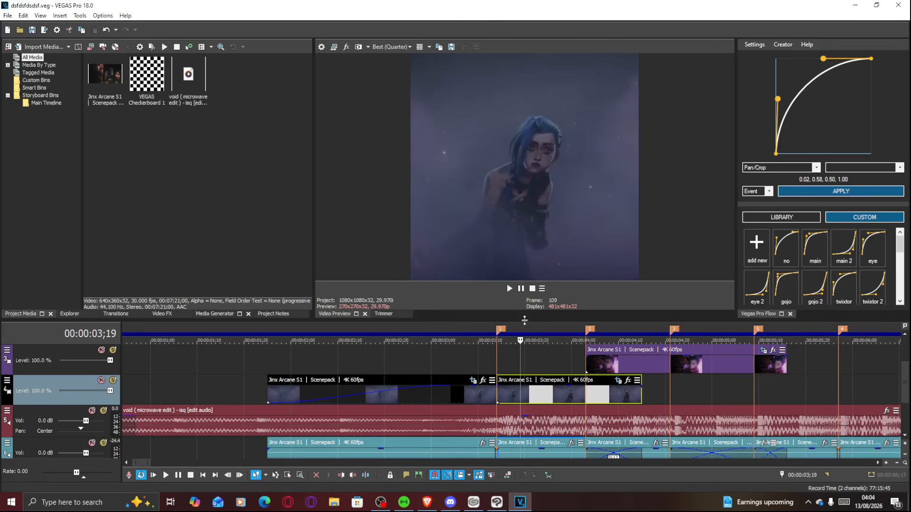
key("Left")
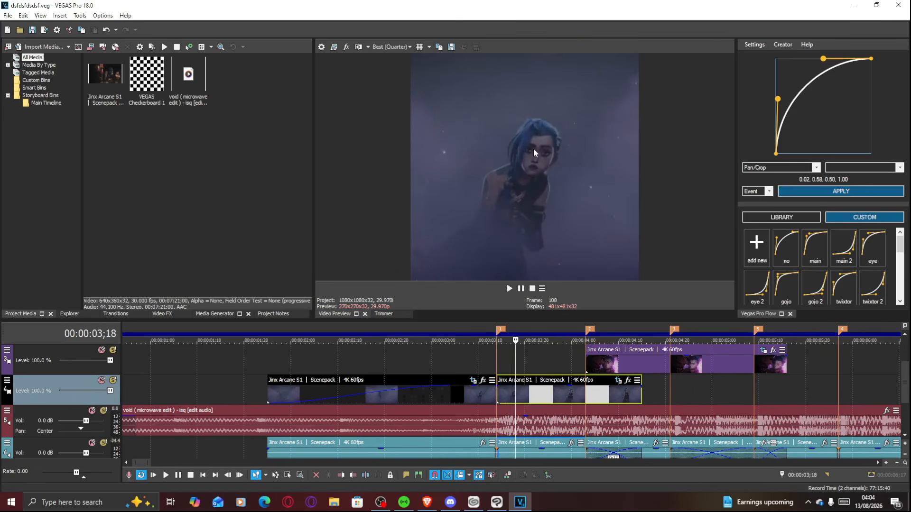
Step: Try to split the shot at 00:00:03;18 and ripple-delete the single frame there
key("Up")
key("s")
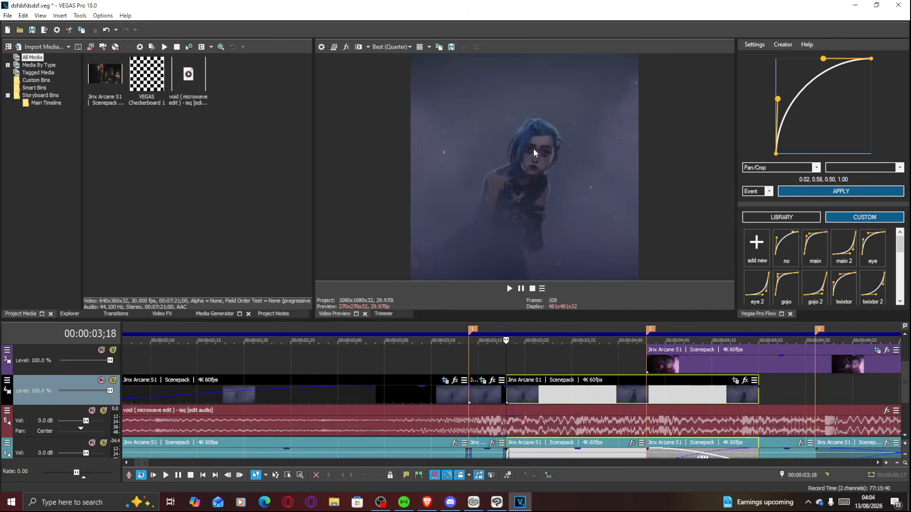
key("Right")
key("alt+bracketleft")
key("Left")
left_click_drag(511, 397, 514, 362)
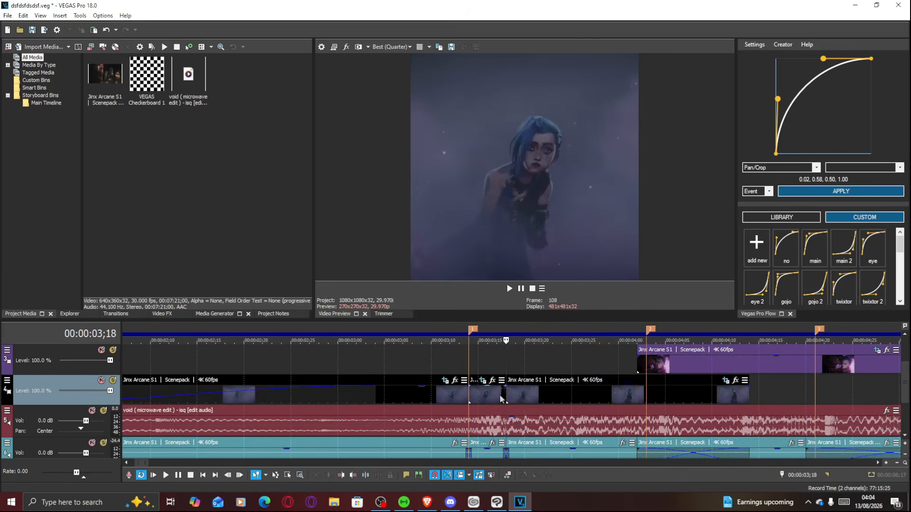
Step: Undo the single-frame removal and the splits in the shot after the marker labelled 1, and turn off Auto Ripple
left_click(516, 397)
left_click_drag(504, 387, 524, 394)
left_click_drag(633, 400, 607, 392)
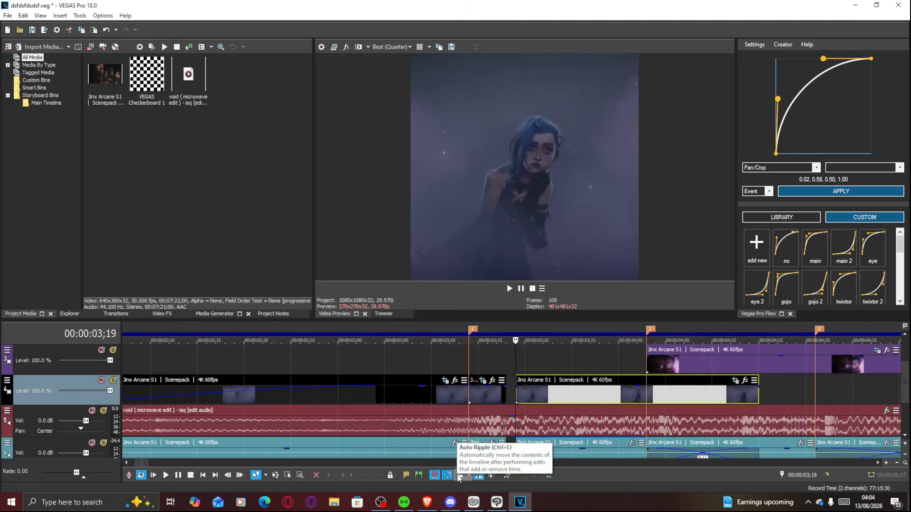
key("ctrl+z")
key("ctrl+y")
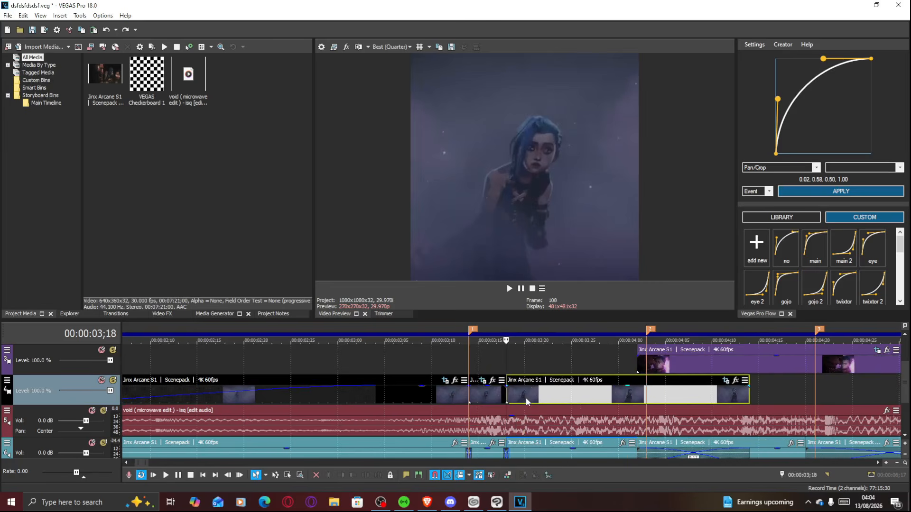
key("ctrl+z")
key("ctrl+z")
key("ctrl+z")
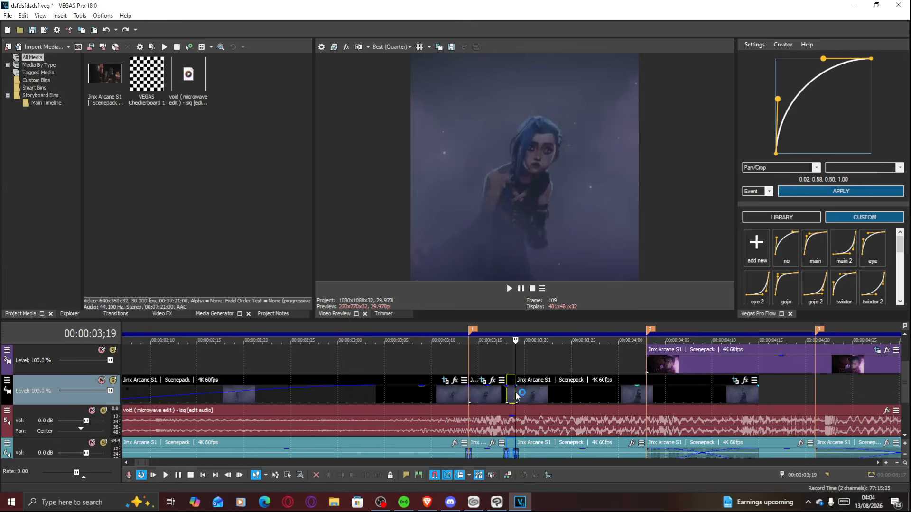
left_click(556, 392)
scroll(556, 392, "down", 4)
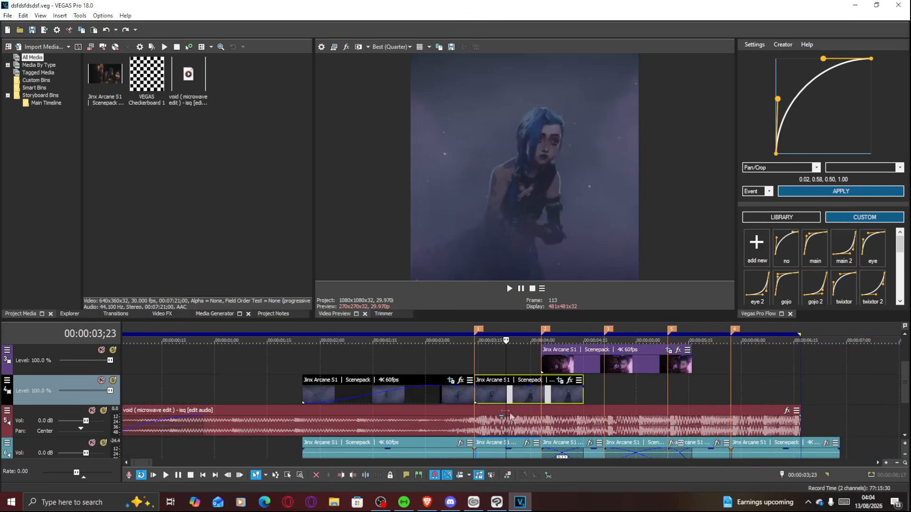
Step: Try the purple shot on the fourth track after the misty Jinx shot, and return it to the third track at the marker labelled 2
scroll(519, 398, "up", 3)
scroll(484, 396, "down", 3)
left_click_drag(586, 363, 691, 391)
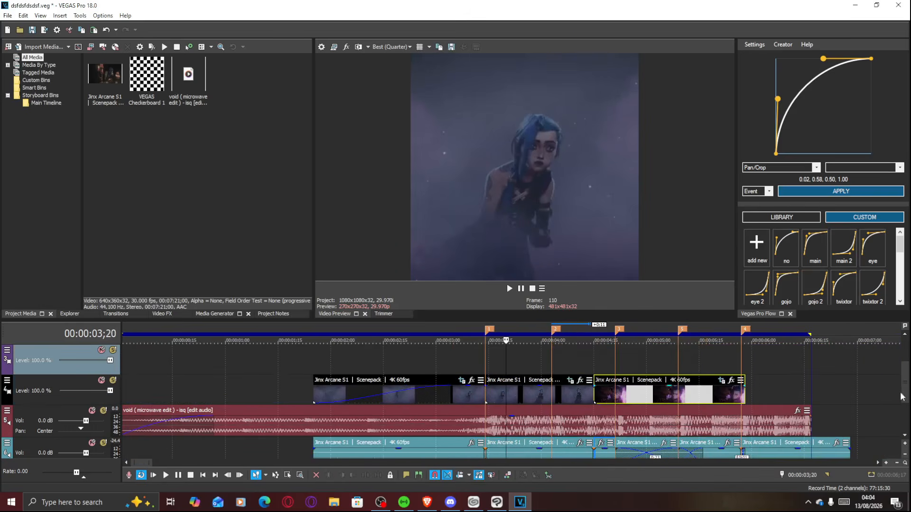
left_click_drag(641, 385, 598, 355)
Step: Delete the scenepack's audio events on the sixth track from the marker labelled 1 through the last one
left_click(515, 394)
scroll(546, 402, "down", 2)
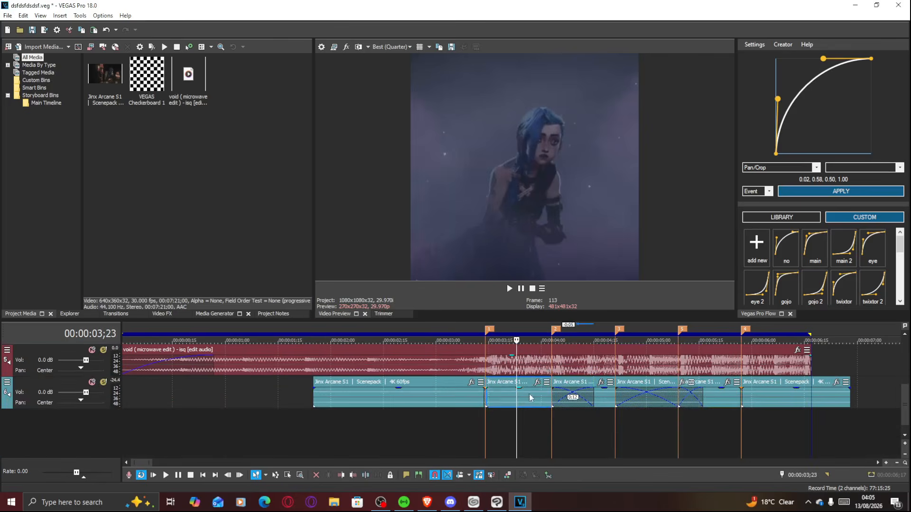
left_click(530, 395)
scroll(558, 398, "up", 2)
scroll(561, 393, "down", 1)
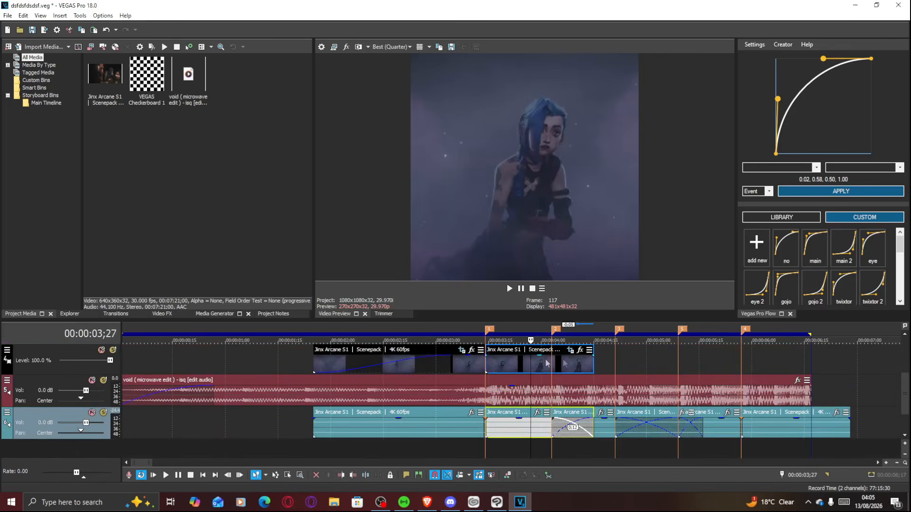
scroll(533, 435, "down", 2)
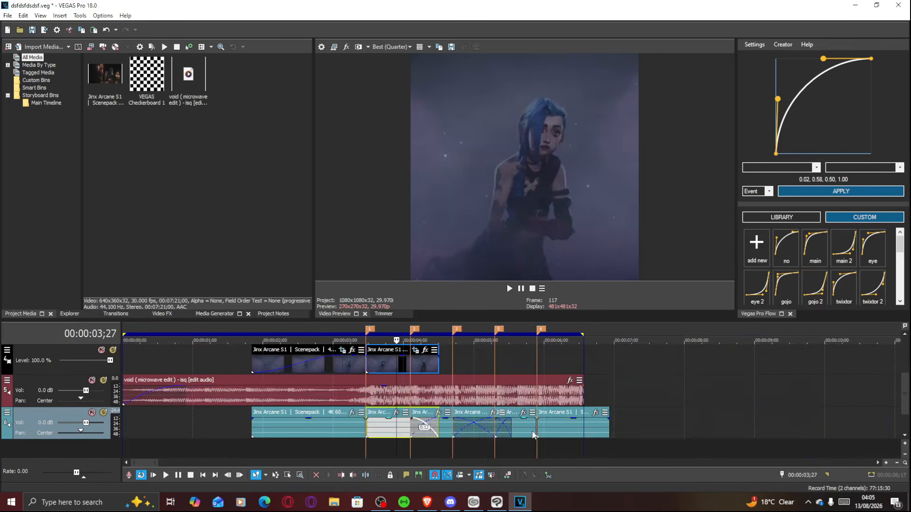
left_click(565, 428, "shift")
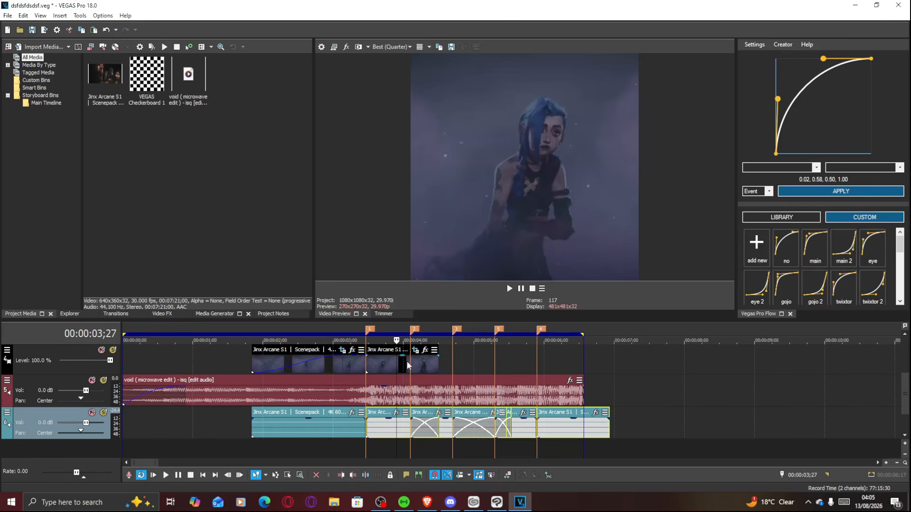
key("Delete")
scroll(447, 388, "up", 4)
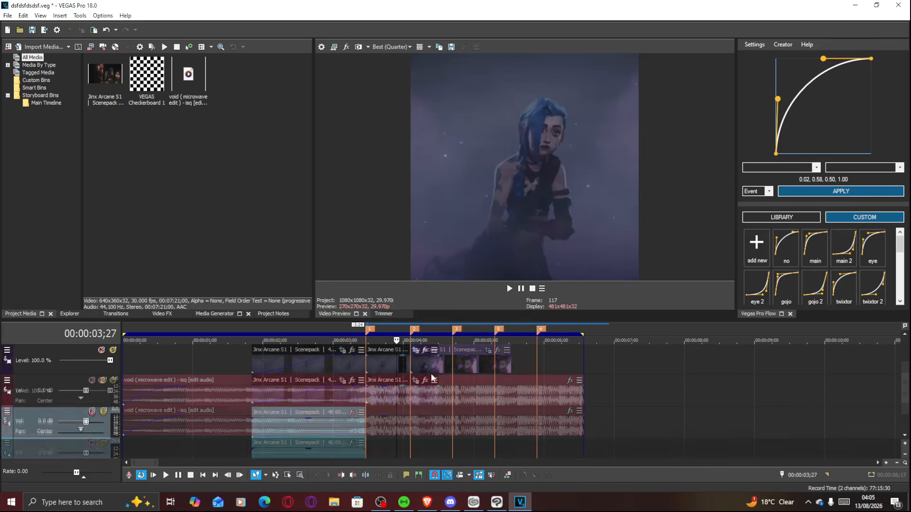
Step: Select the misty Jinx shot after the marker labelled 1 and display the available video effects
scroll(463, 407, "up", 3)
left_click(478, 420)
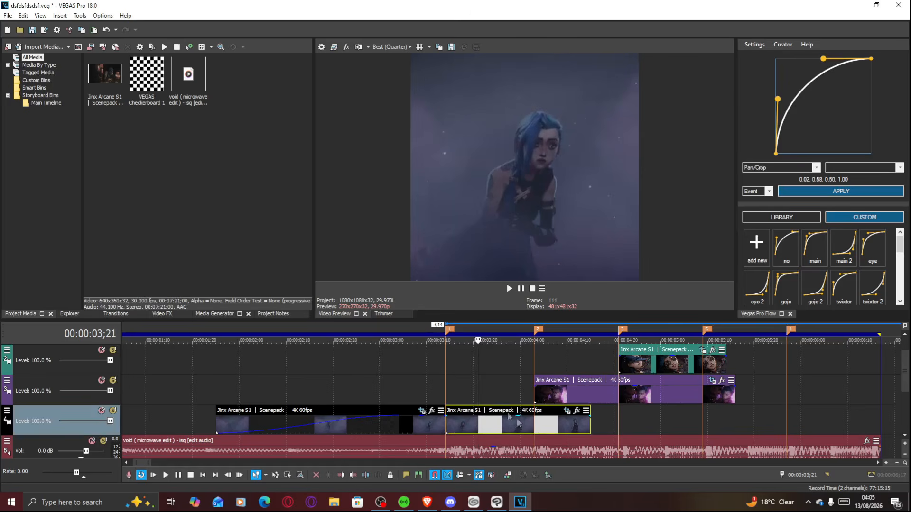
left_click(161, 314)
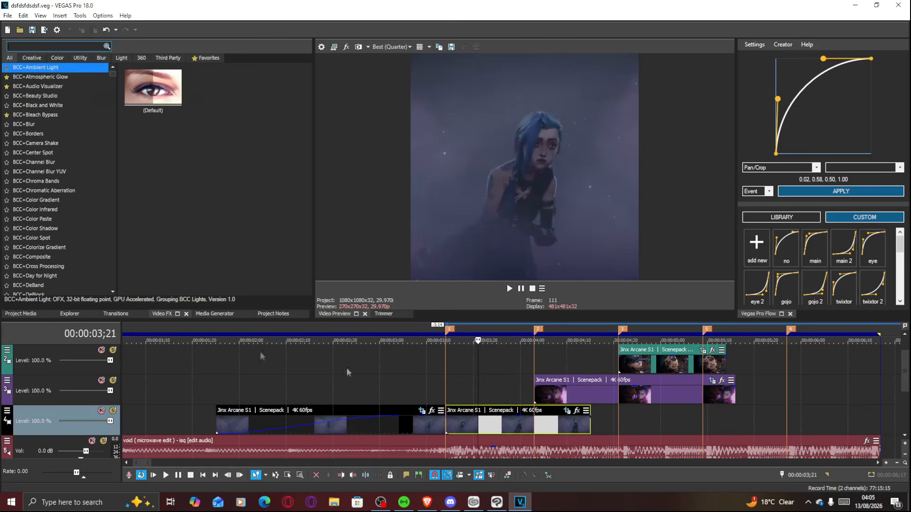
Step: Try moving the purple shot down to the fourth track and back to the third, just before the marker labelled 2
left_click_drag(564, 394, 620, 419)
mouse_move(658, 356)
left_mouse_down()
mouse_move(804, 421)
mouse_move(823, 418)
mouse_move(655, 366)
left_mouse_up()
left_click_drag(595, 423, 533, 386)
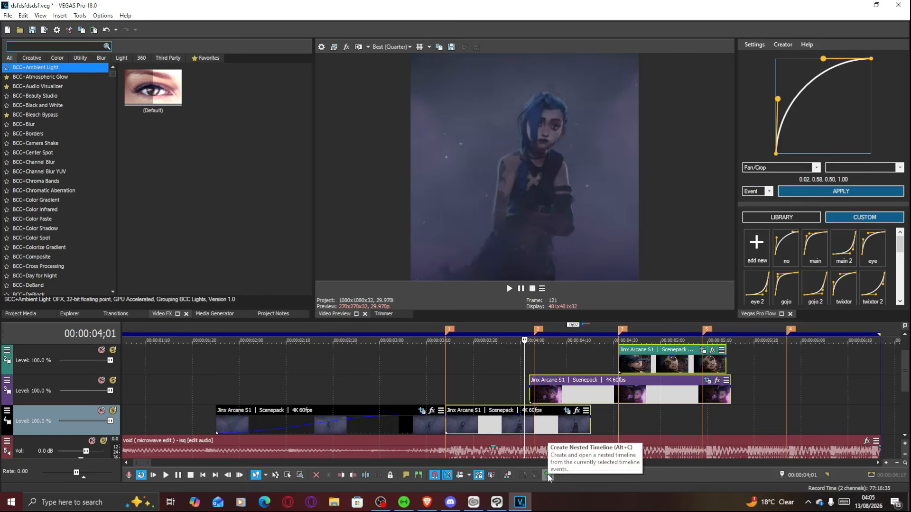
Step: Move the purple shot aside on the fourth track, and nest the misty Jinx shot as a timeline saved as dsfdsfdsdsf_Untitled Timeline
left_click_drag(562, 391, 693, 413)
mouse_move(525, 420)
left_mouse_down()
mouse_move(526, 401)
mouse_move(523, 413)
left_mouse_up()
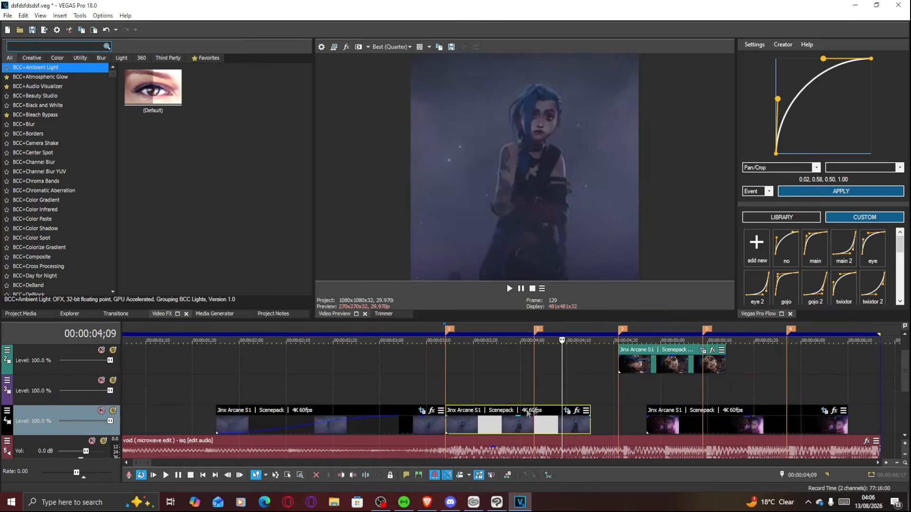
left_click(510, 427)
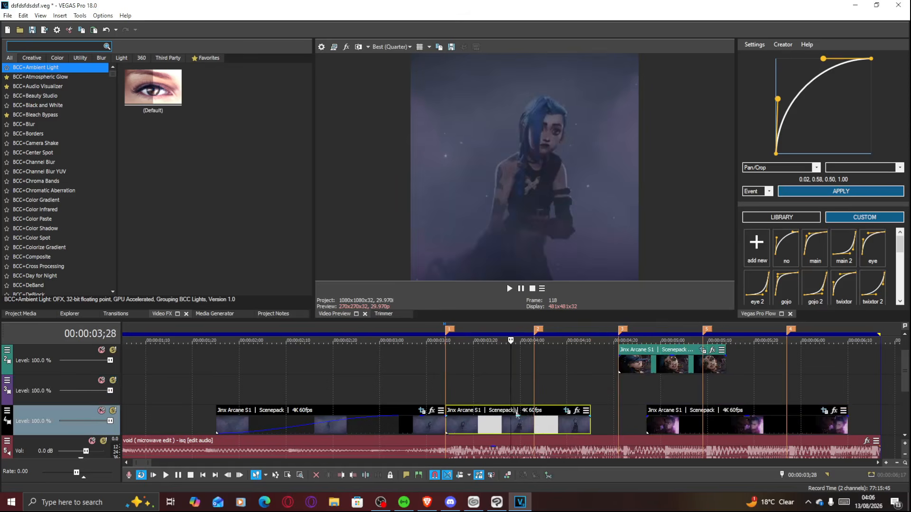
left_click(548, 475)
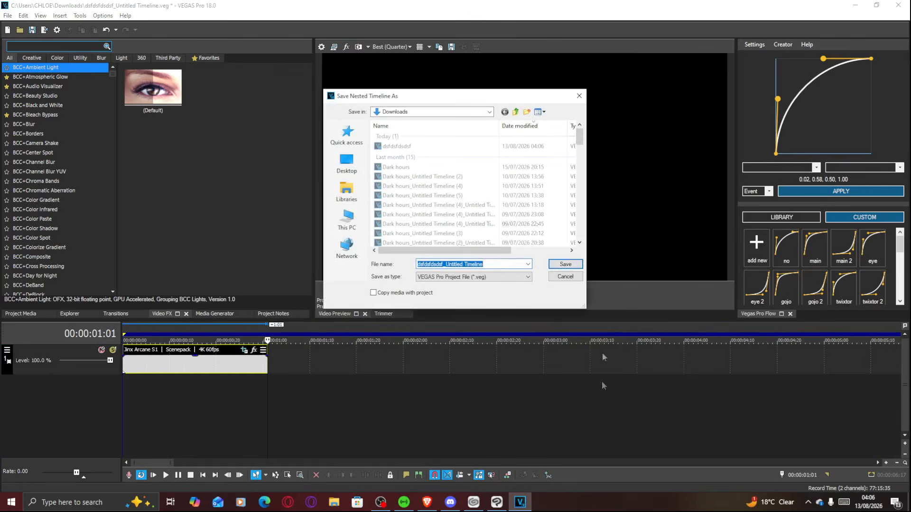
left_click(565, 264)
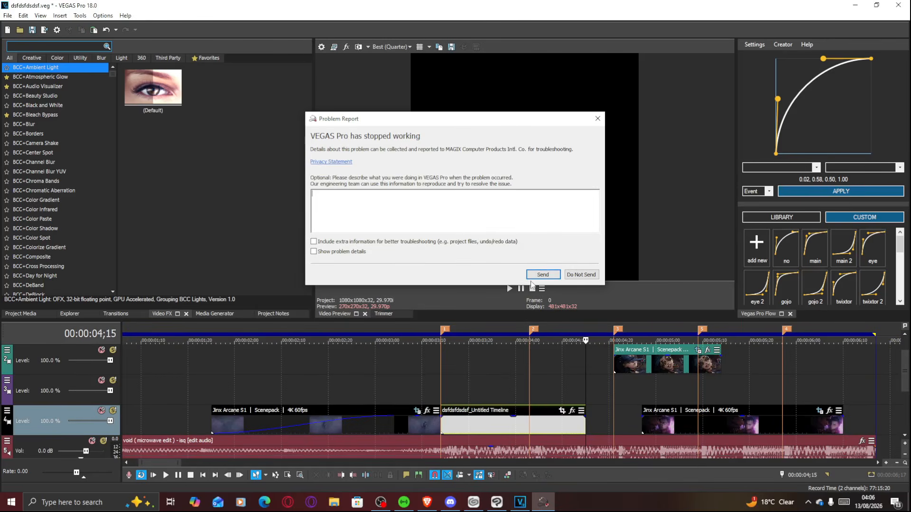
Step: Dismiss the problem report without sending it, and relaunch VEGAS Pro 18.0 with the recent project dsfdsfdsdsf_Untitled Timeline
left_click(582, 276)
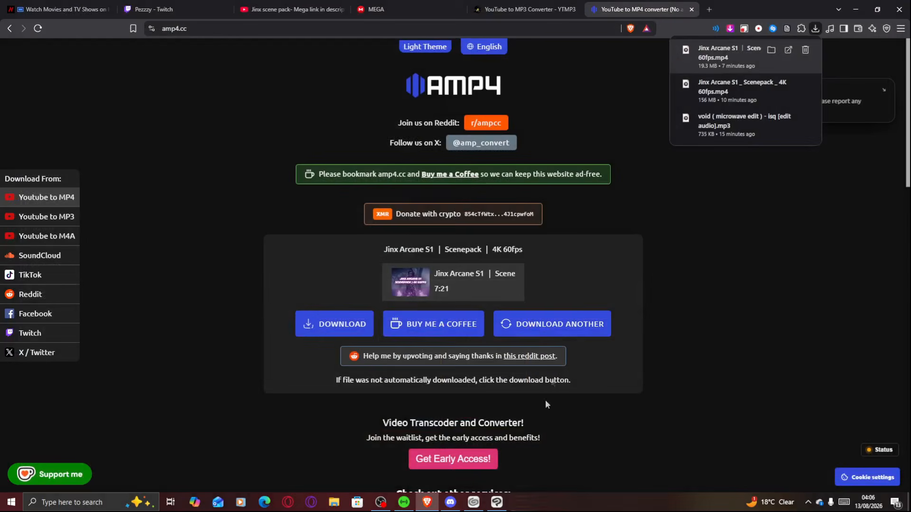
left_click(95, 502)
type("18")
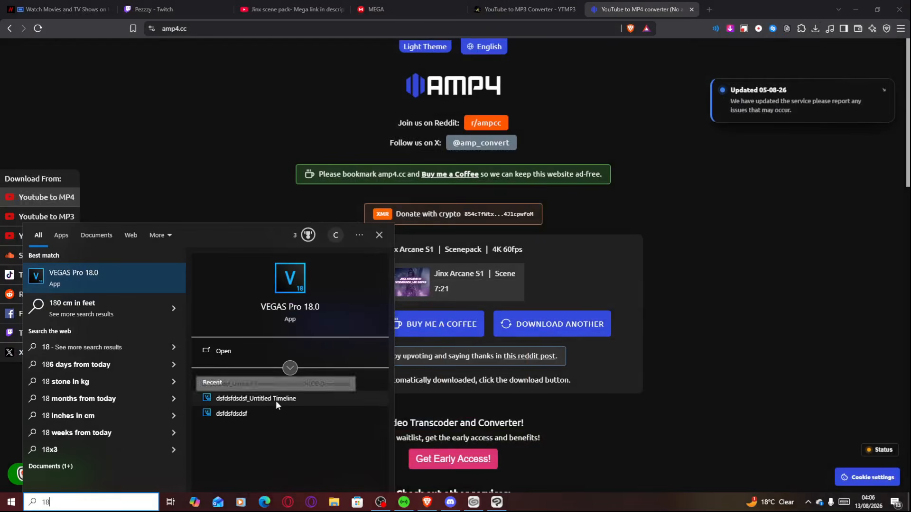
left_click(258, 409)
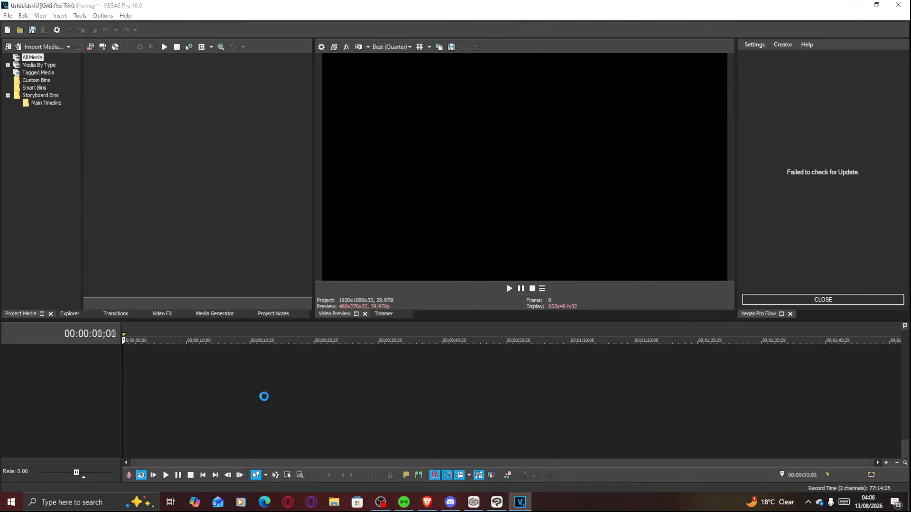
scroll(154, 363, "up", 5)
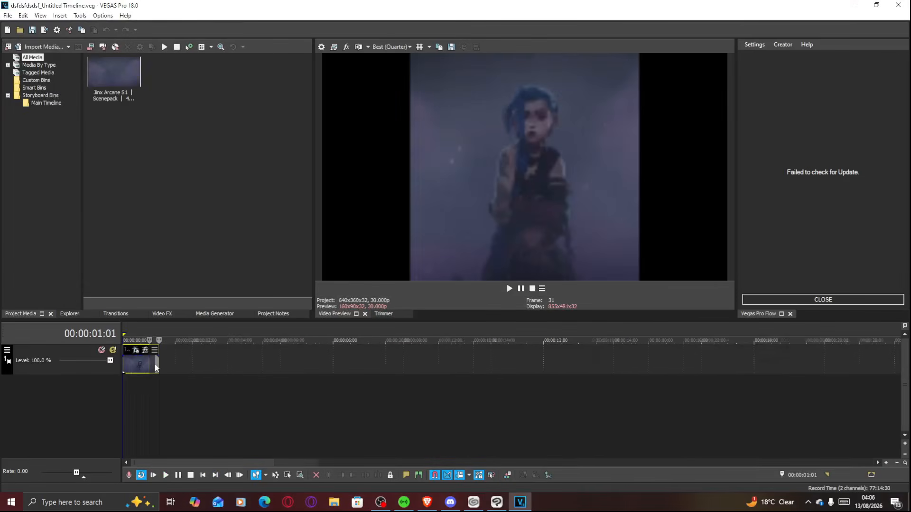
Step: Scrub the nested misty shot at several frames and return to its start
left_click(144, 374)
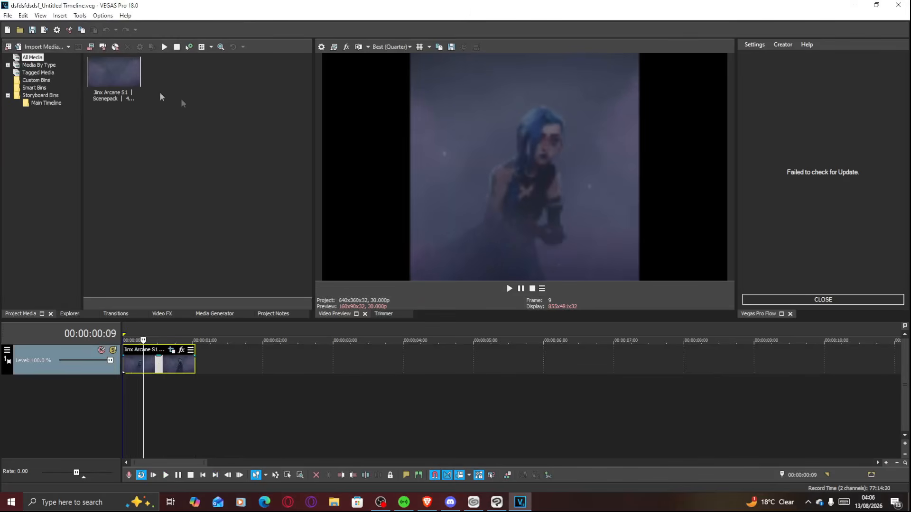
left_click(8, 16)
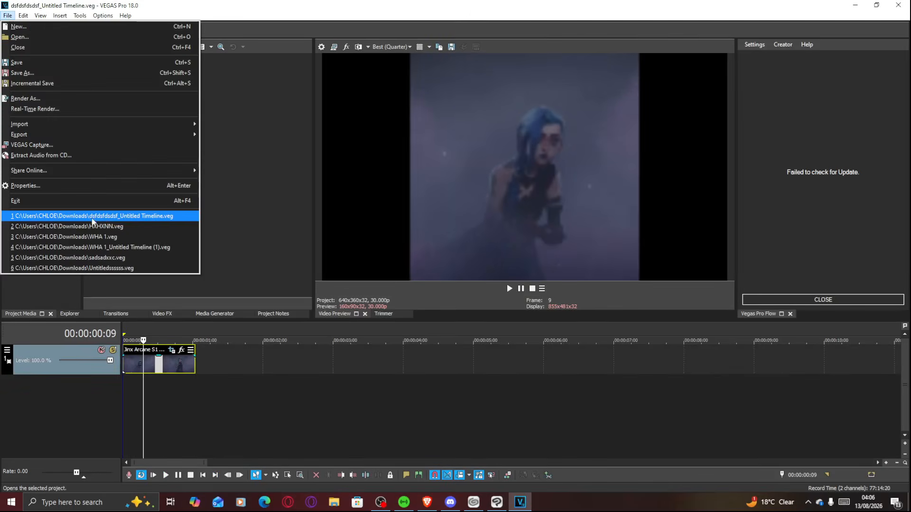
left_click(235, 214)
left_click(164, 361)
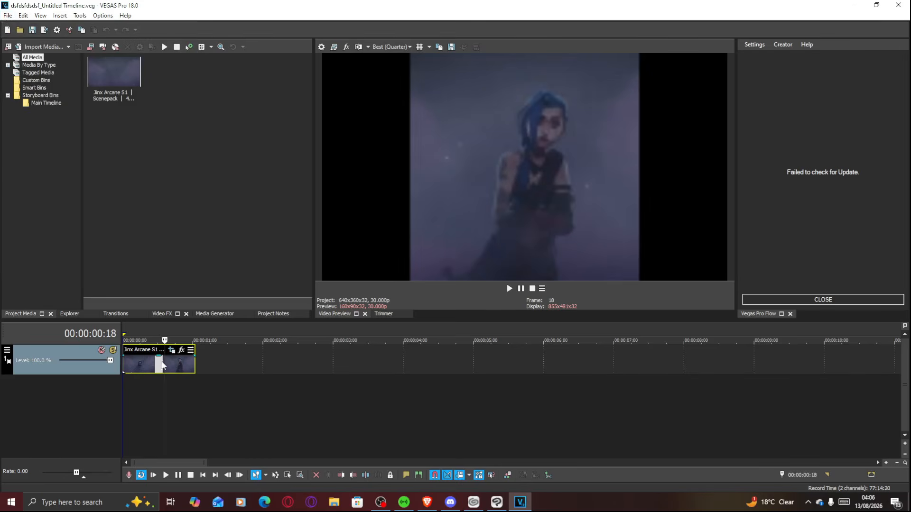
left_click(124, 362)
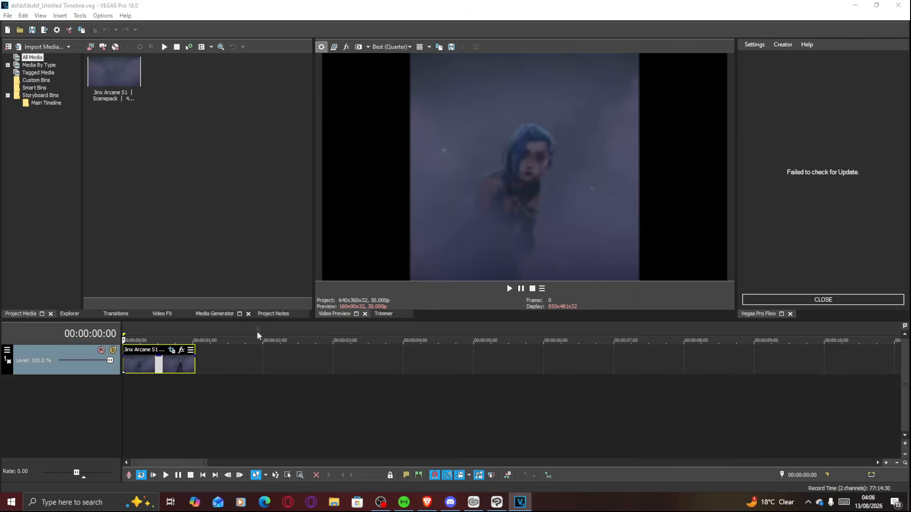
Step: Set the nested project's width and height to 1080 and save it
left_click_drag(412, 100, 383, 98)
type("1080")
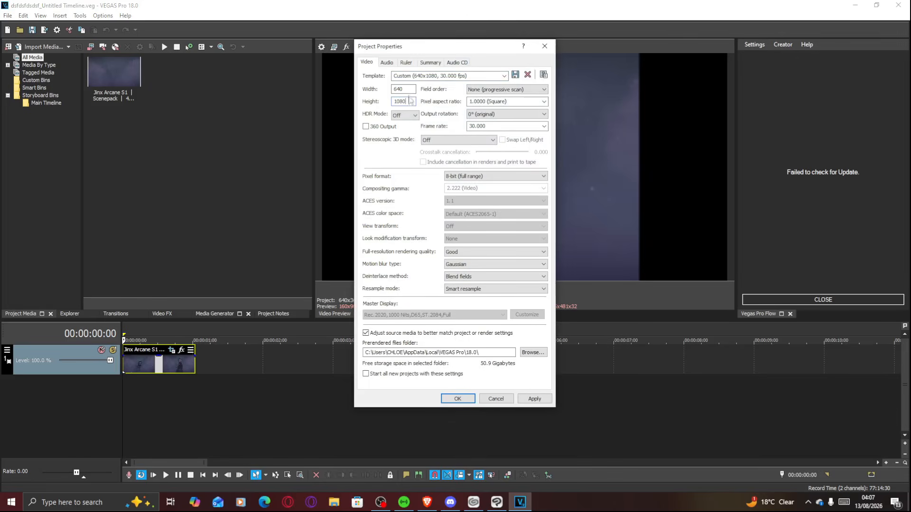
type("10=")
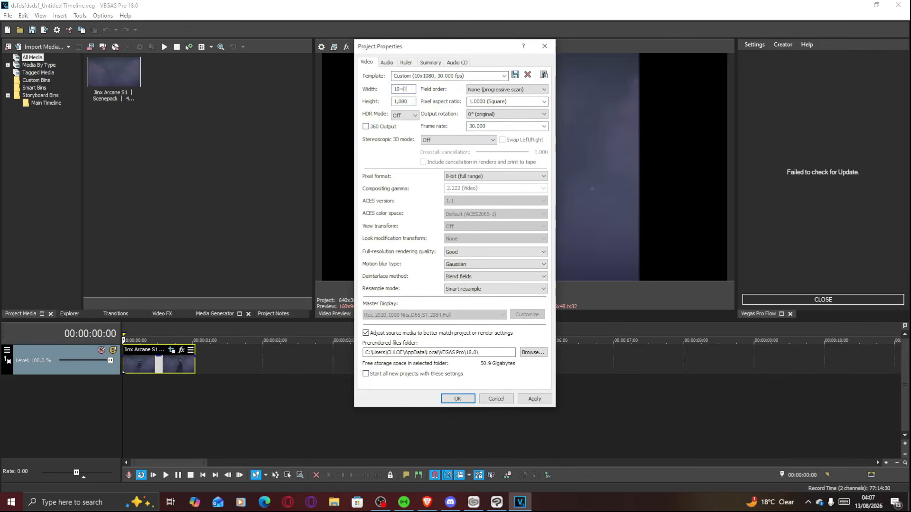
type("80")
left_click(529, 400)
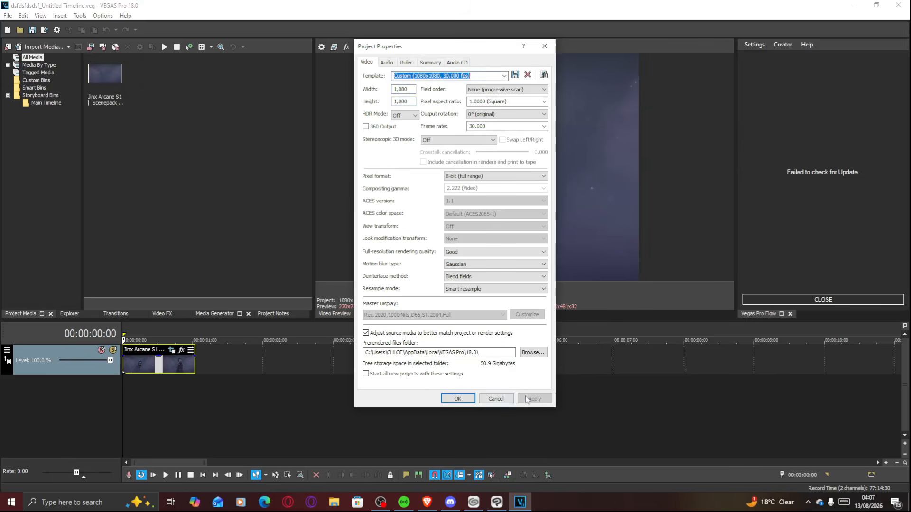
left_click(467, 400)
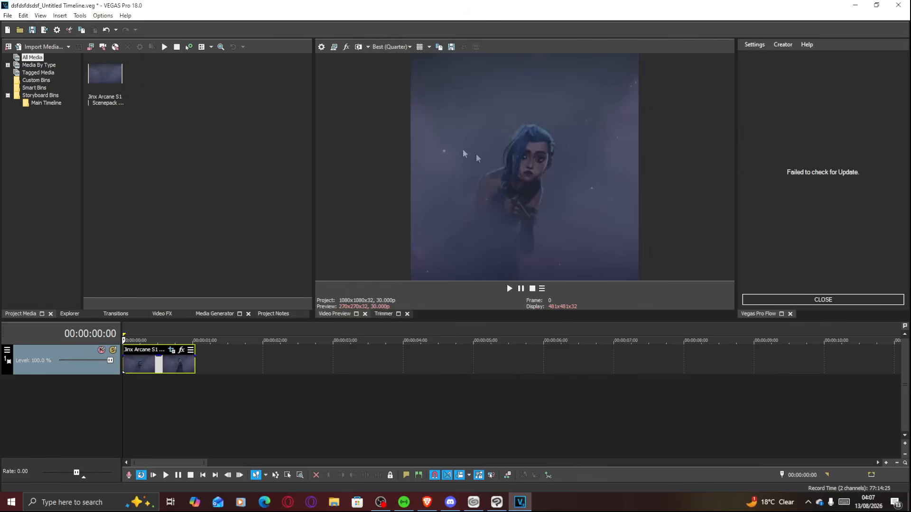
left_click(155, 365)
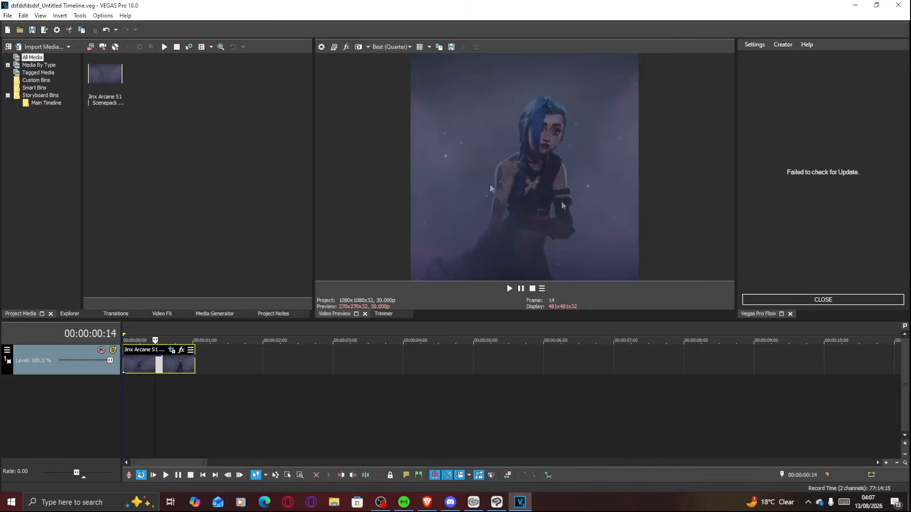
Step: Open the main edit project dsfdsfdsdsf from the Downloads folder
left_click(8, 16)
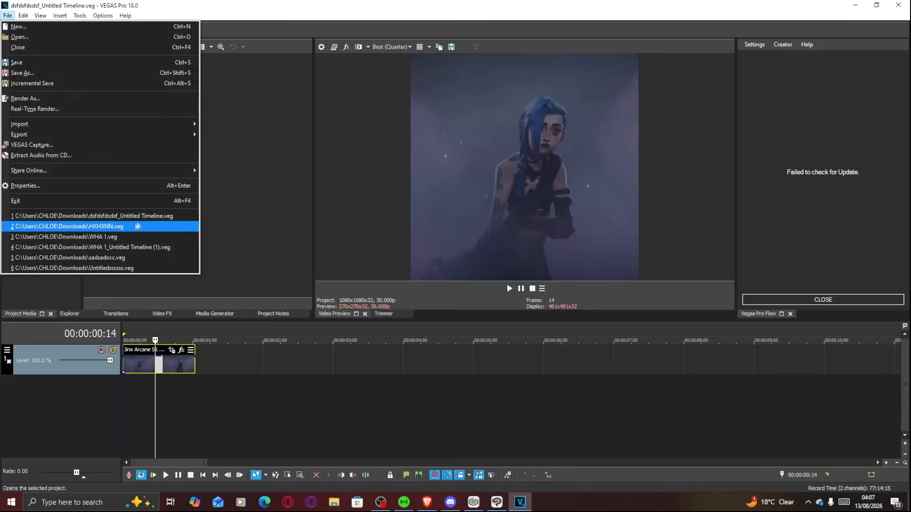
left_click(61, 37)
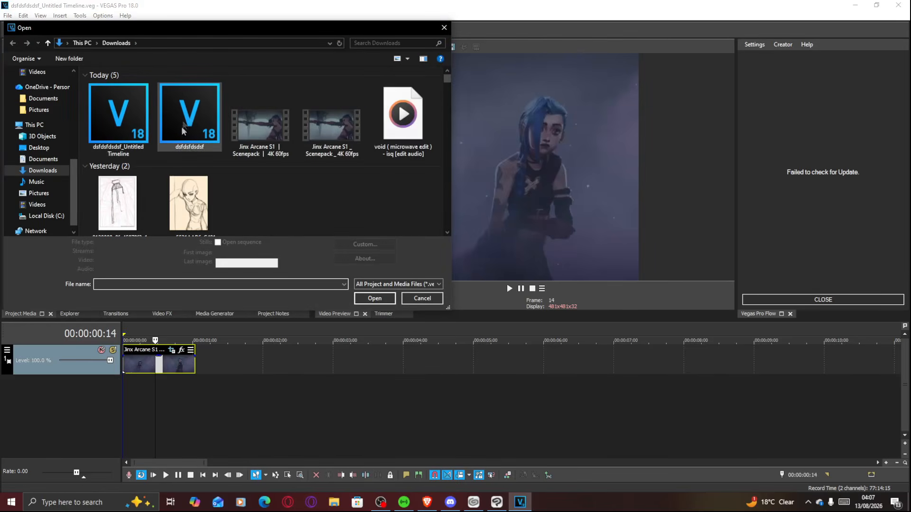
double_click(187, 130)
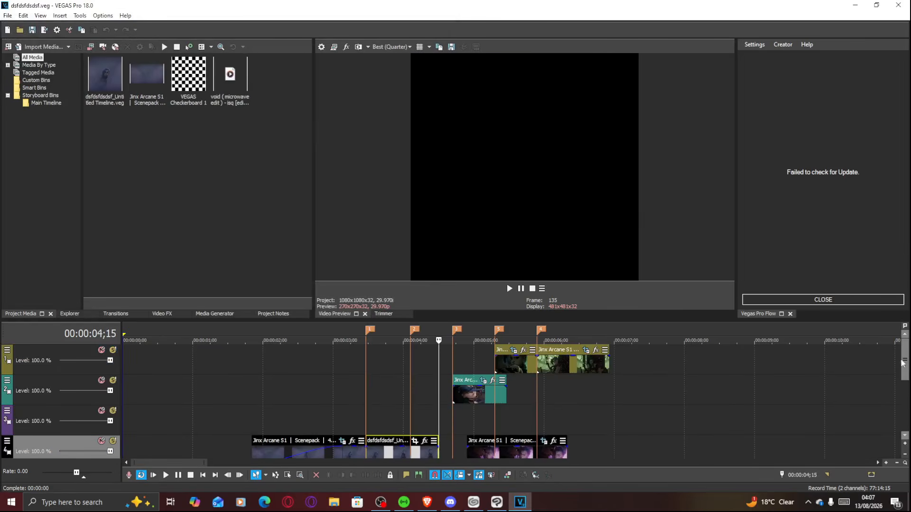
Step: Play the nested misty shot after the marker labelled 1 to check how it looks in the edit
left_click_drag(901, 363, 901, 381)
left_click(389, 420)
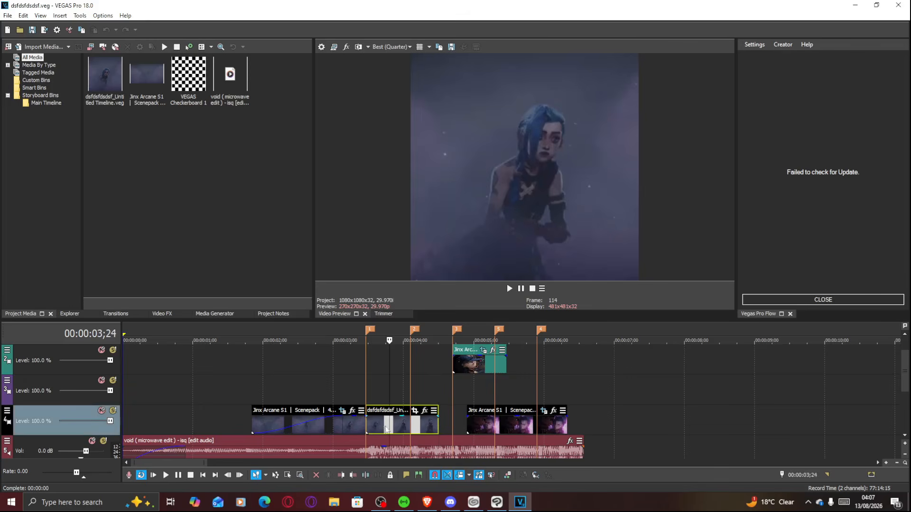
key("space")
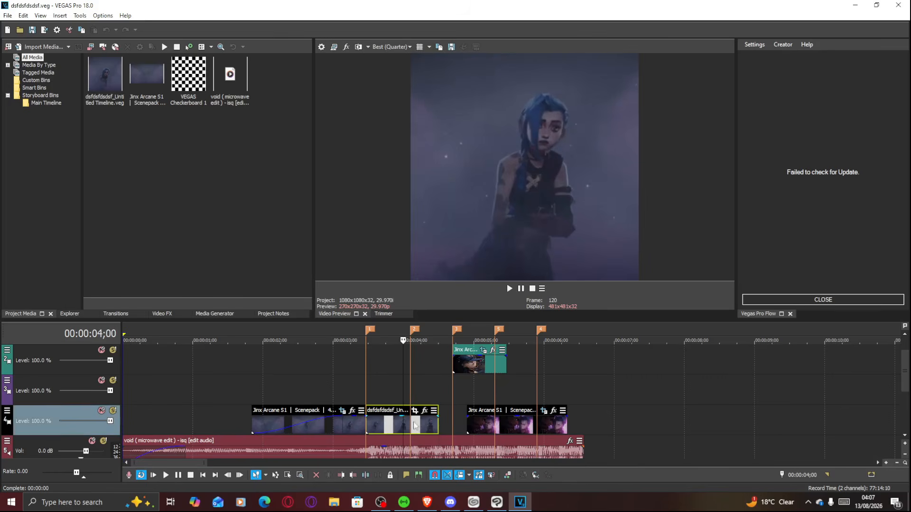
left_click(8, 17)
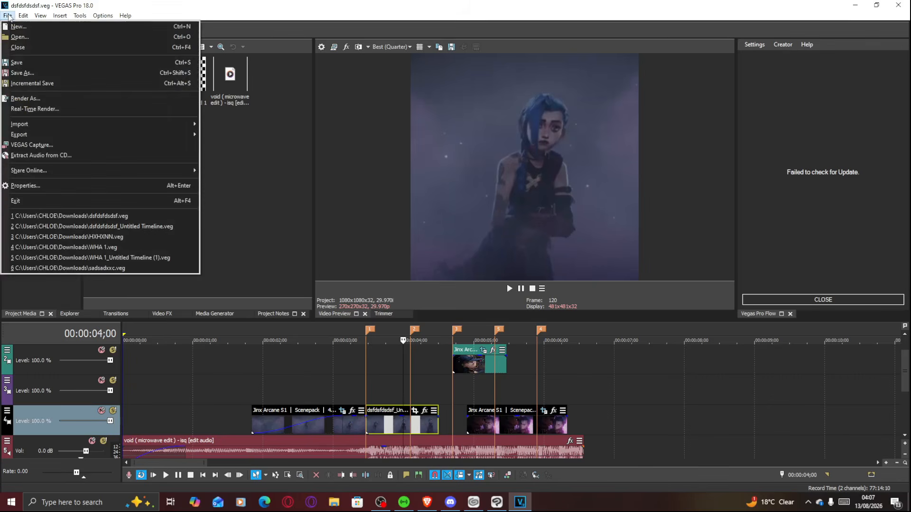
left_click(389, 387)
mouse_move(389, 387)
left_mouse_down()
mouse_move(371, 384)
mouse_move(396, 388)
left_mouse_up()
mouse_move(400, 422)
left_mouse_down()
mouse_move(419, 413)
mouse_move(403, 406)
mouse_move(404, 417)
left_mouse_up()
Step: Move the purple shot back to the third track at the marker labelled 2, and select the nested misty shot
left_click(505, 426)
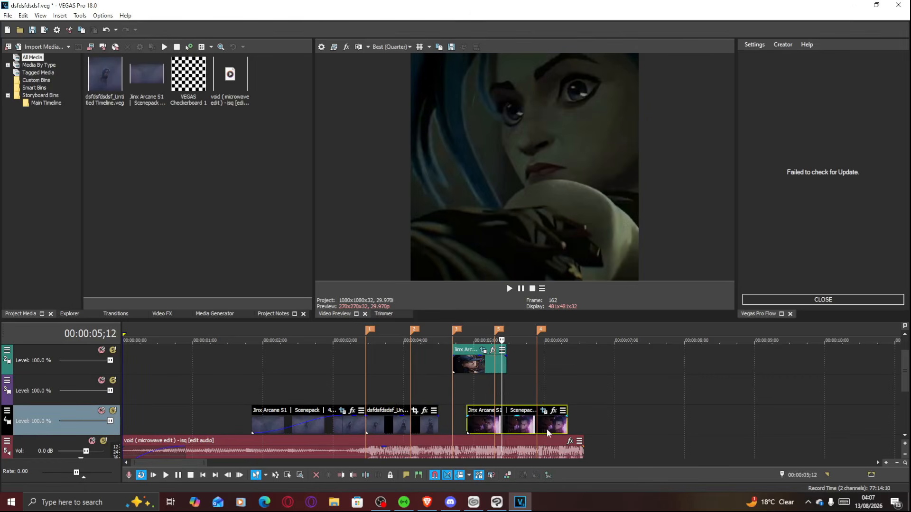
left_click(403, 419)
left_click_drag(482, 423, 425, 393)
left_click(378, 425)
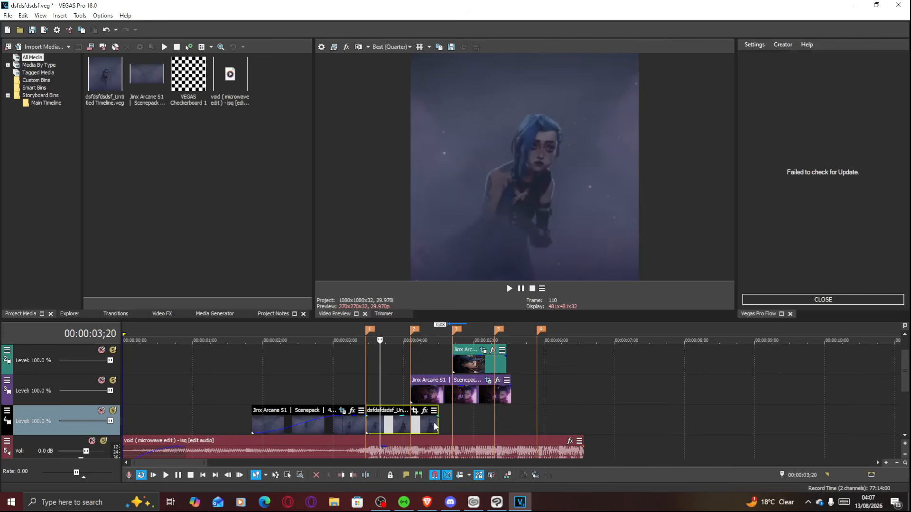
scroll(462, 434, "up", 1)
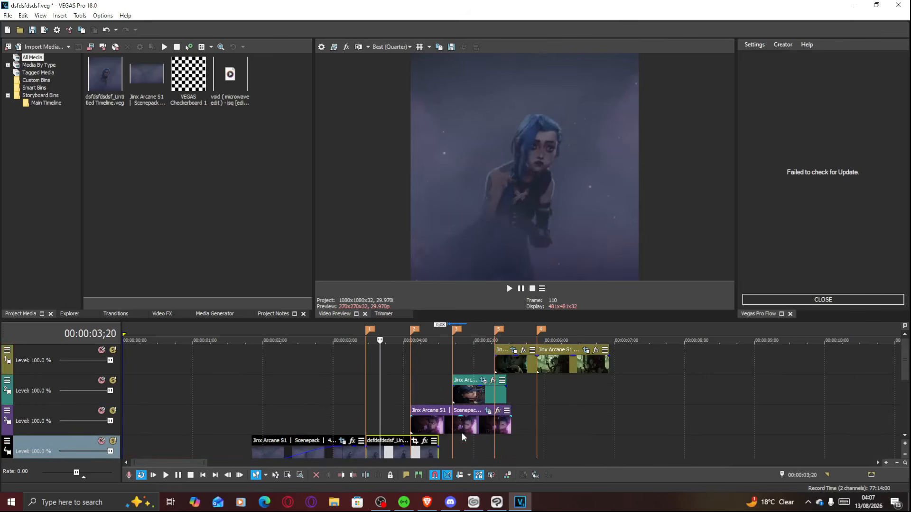
scroll(462, 433, "down", 1)
scroll(420, 422, "up", 3)
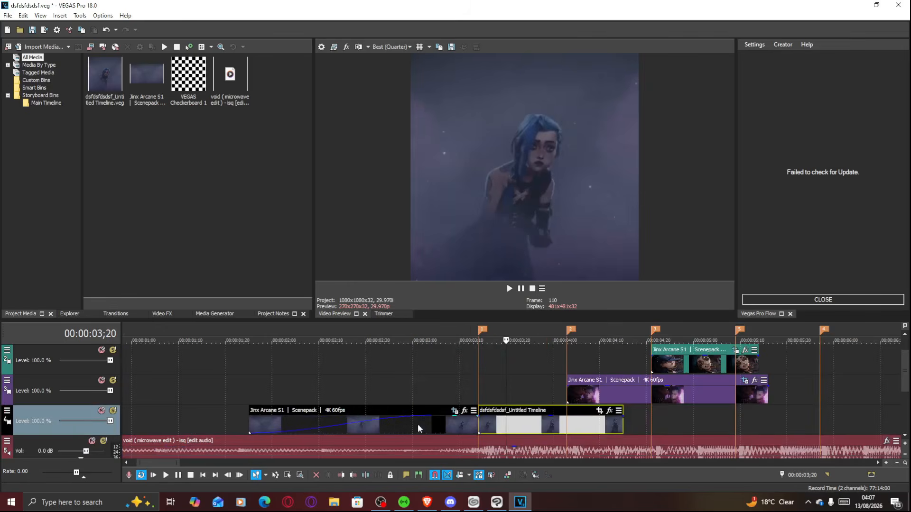
Step: Search the video effects for "twi" and apply TwixtorPRO with the "frame number animation" preset to the nested misty shot
left_click(161, 313)
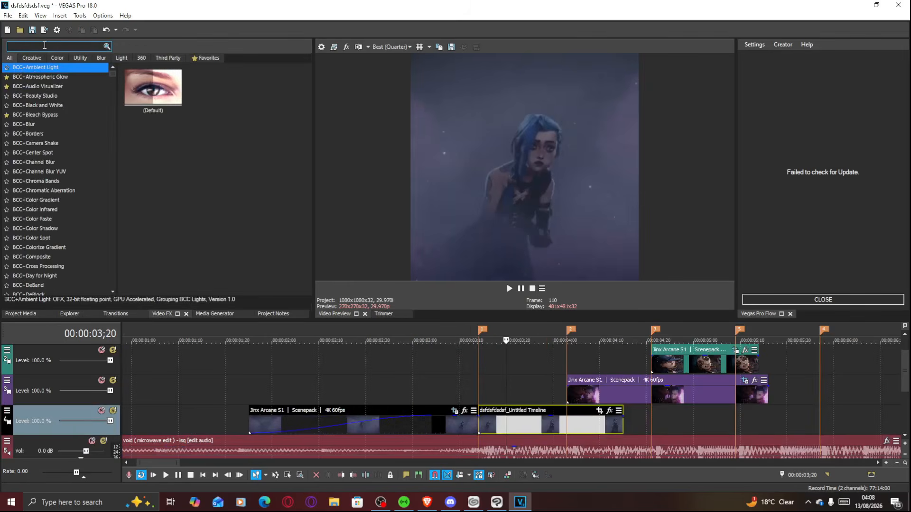
type("twi")
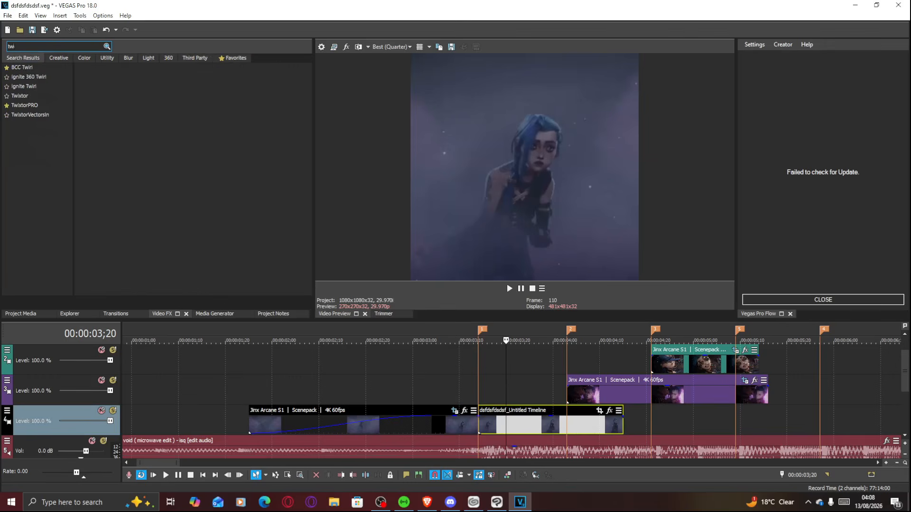
left_click(29, 105)
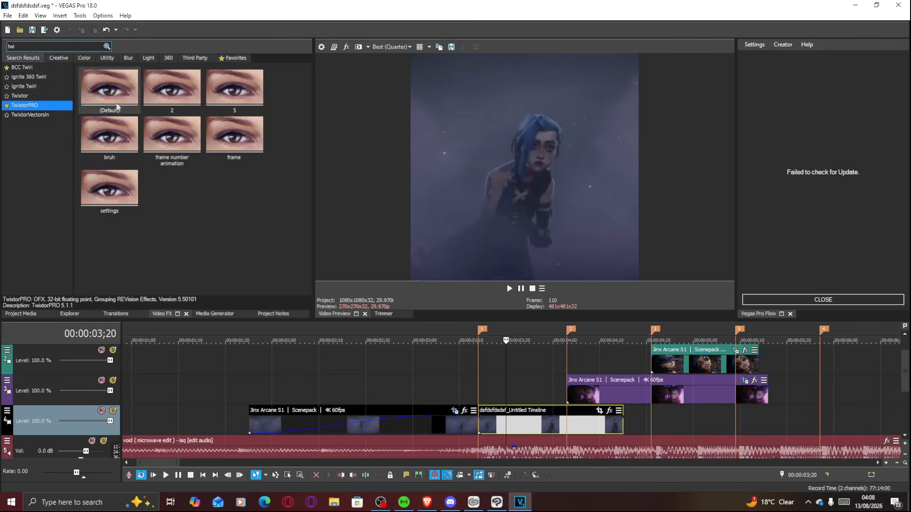
left_click_drag(171, 143, 542, 426)
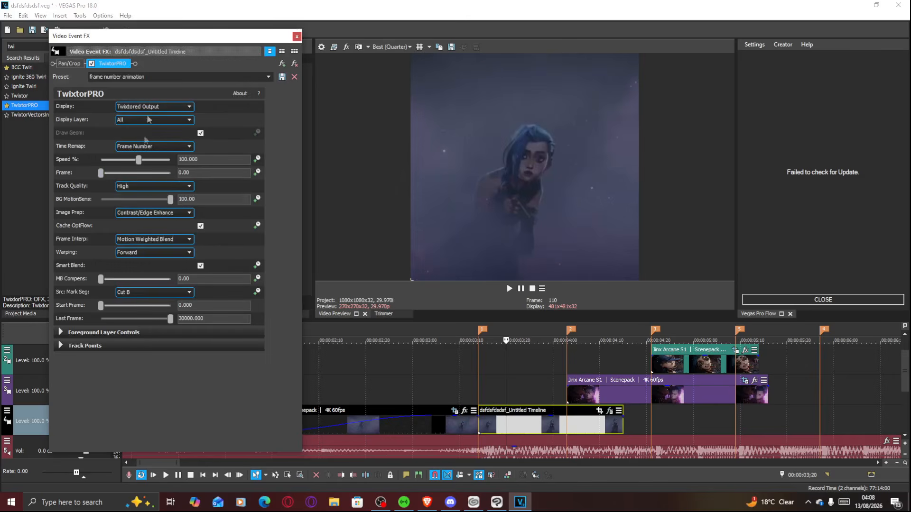
left_click(141, 75)
left_click(104, 78)
left_click_drag(184, 39, 161, 32)
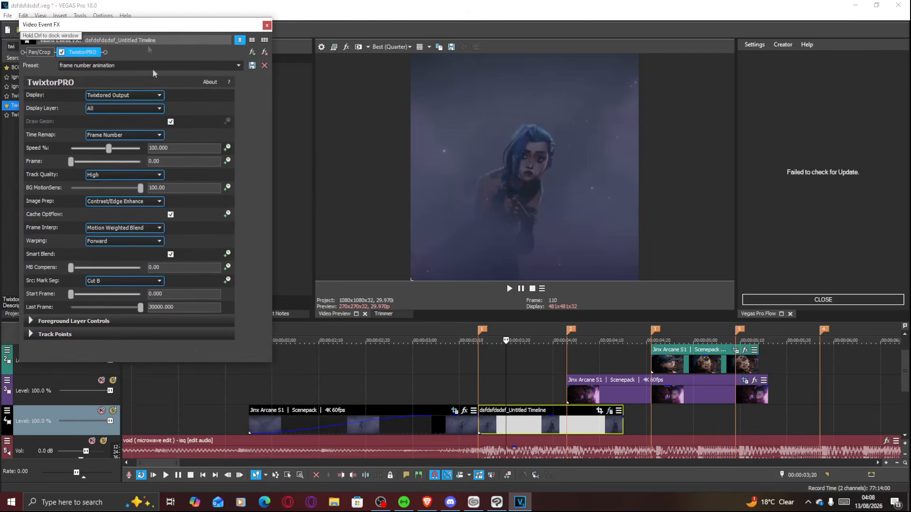
Step: Show the full set of controls in the video track headers and widen the header area to fit them
left_click(7, 411)
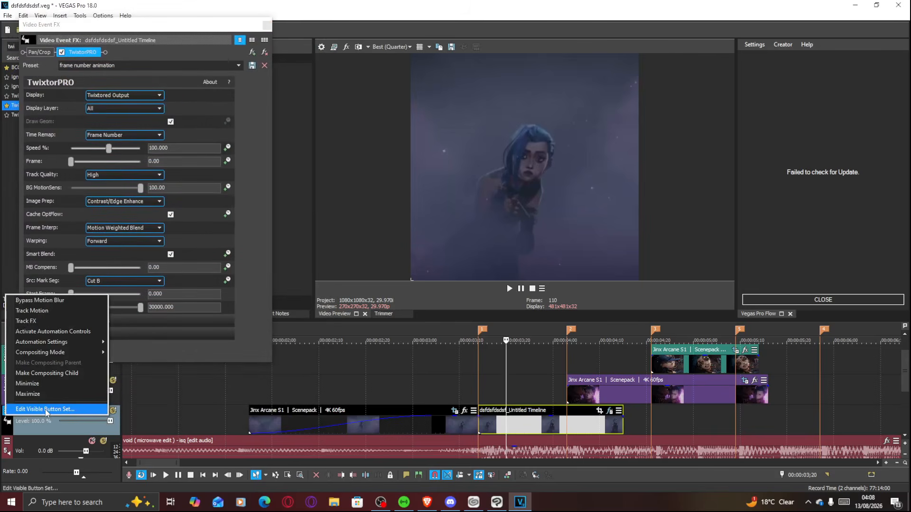
left_click(46, 410)
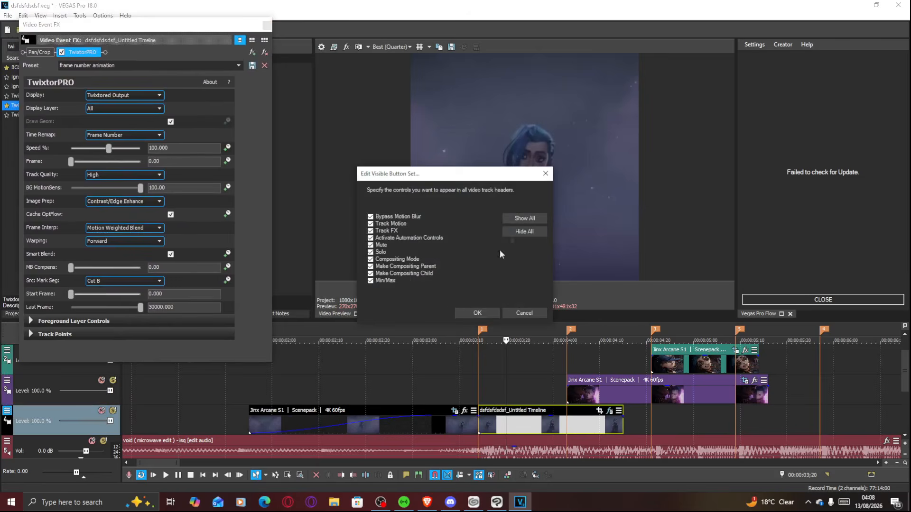
left_click(469, 312)
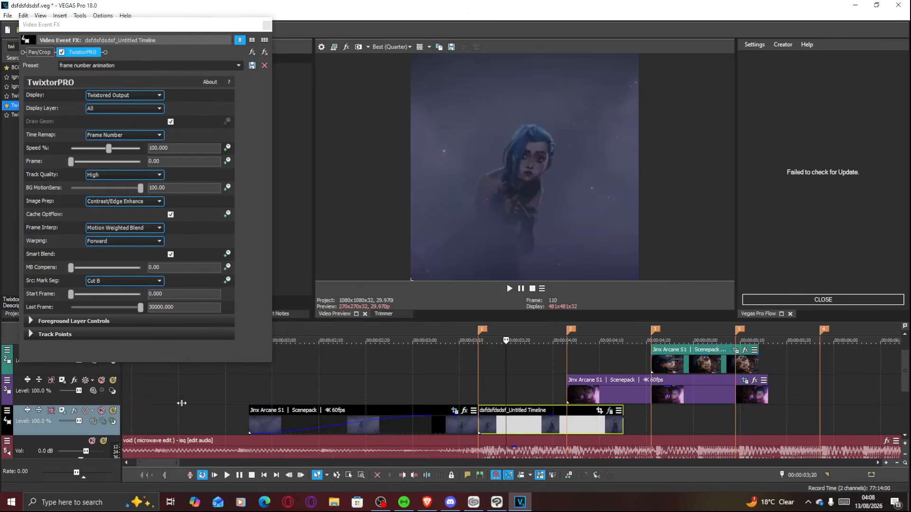
left_click_drag(120, 402, 171, 402)
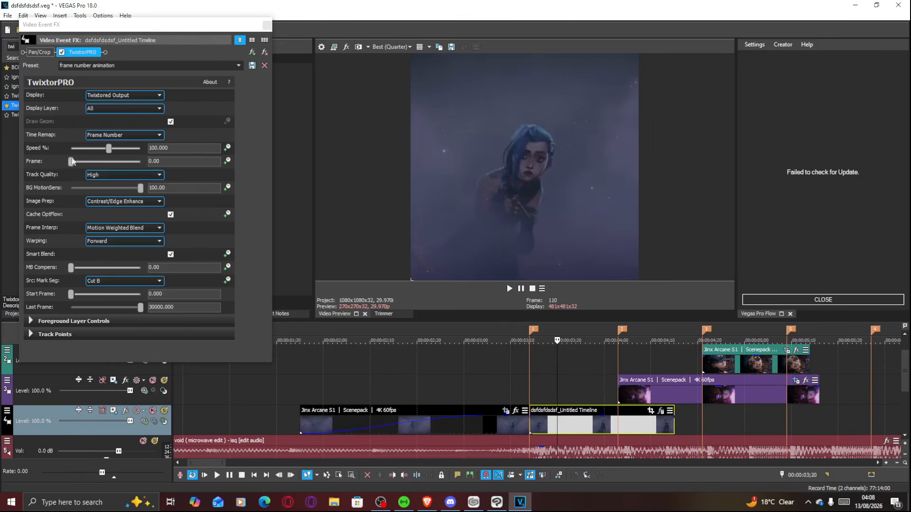
Step: Try Speed as TwixtorPRO's time remap mode and return it to Frame Number
left_click(108, 136)
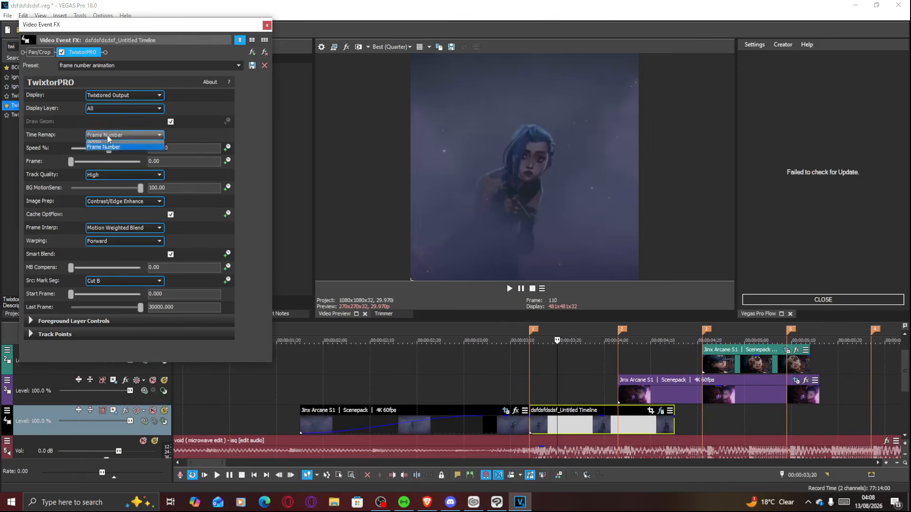
left_click(107, 144)
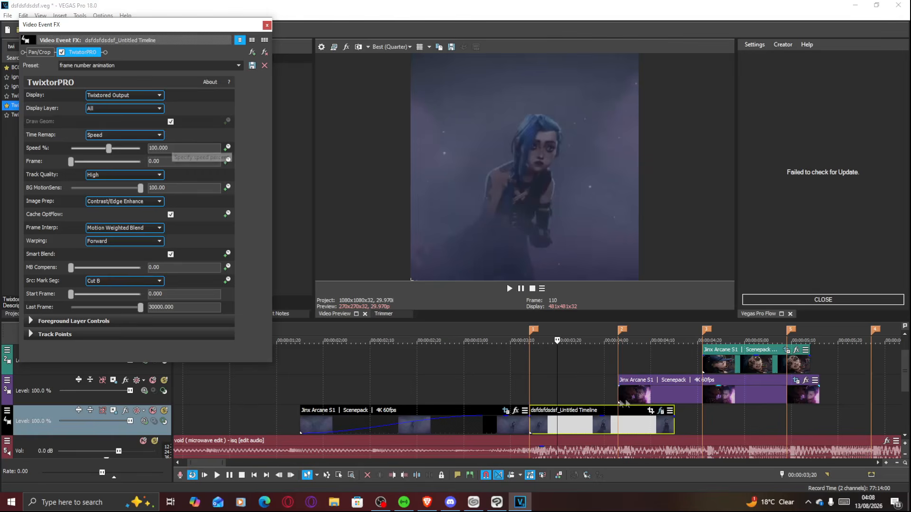
left_click(124, 137)
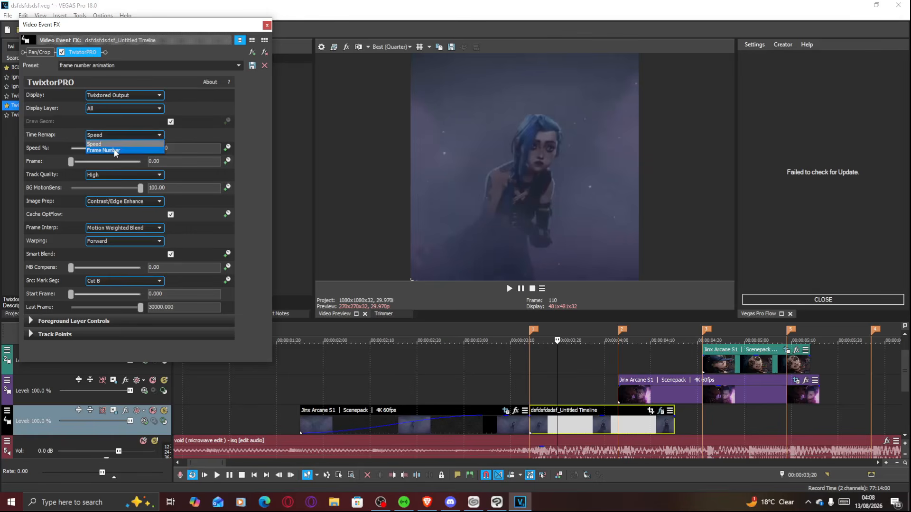
left_click(112, 149)
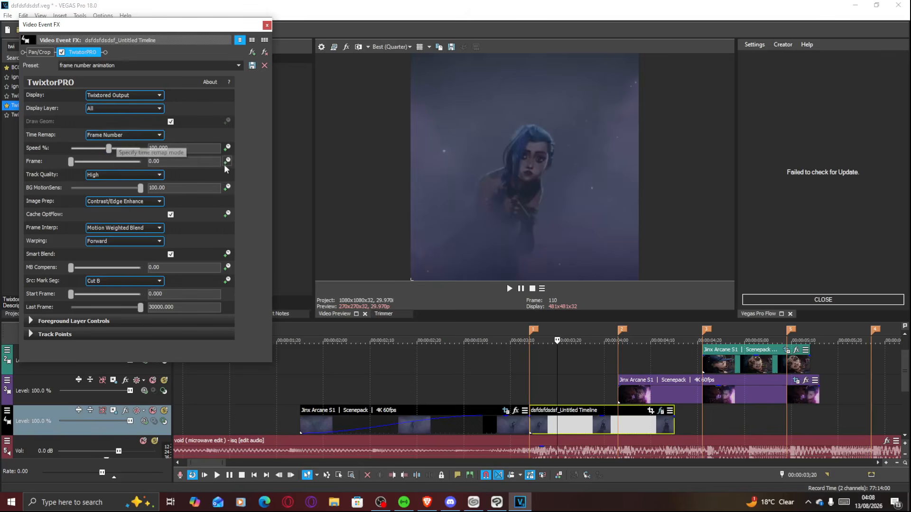
Step: Set the loop region to the nested misty shot, solo the fourth track and play the shot through
mouse_move(556, 389)
left_mouse_down()
mouse_move(534, 387)
mouse_move(548, 387)
left_mouse_up()
double_click(561, 429)
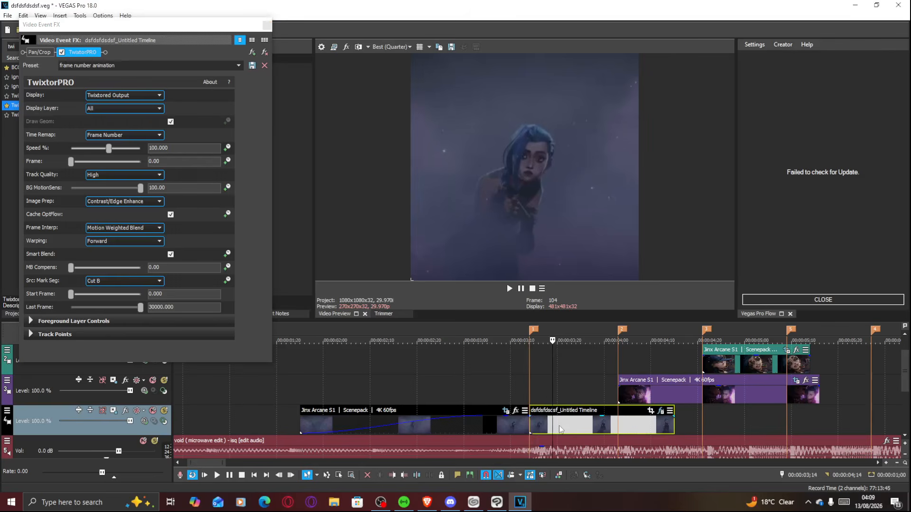
left_click(163, 412)
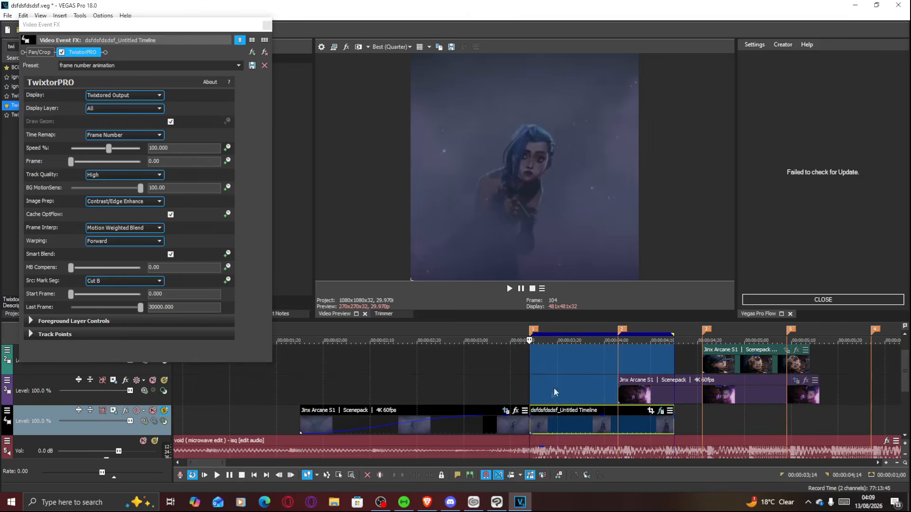
key("space")
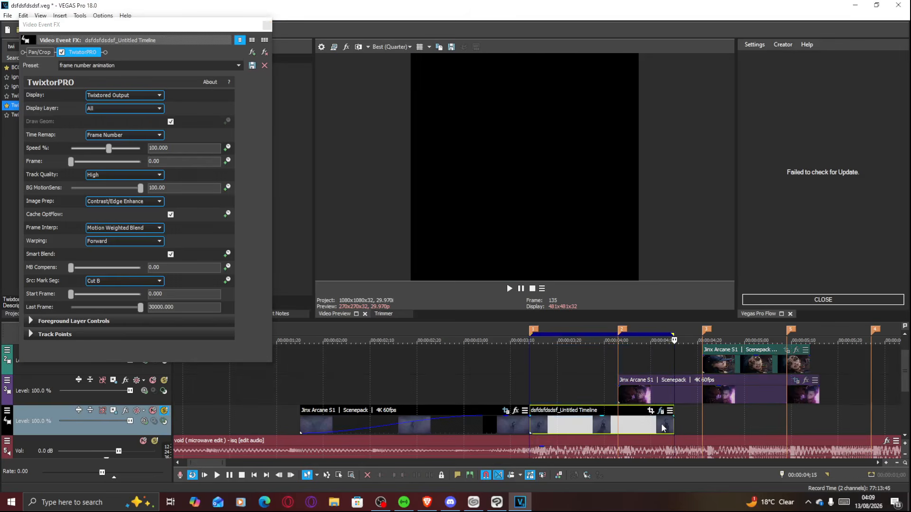
left_click(637, 429)
left_click_drag(637, 429, 589, 422)
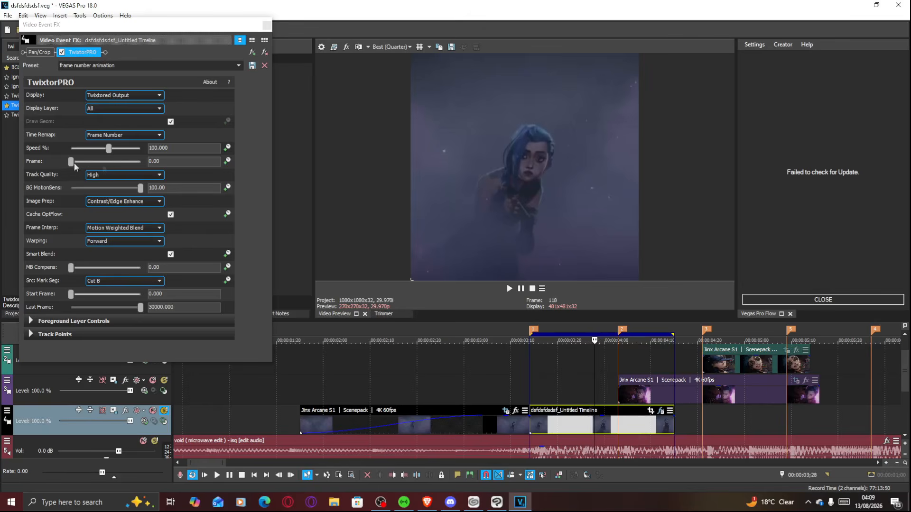
Step: Animate TwixtorPRO's Frame parameter from the shot's start and place a second keyframe with value 5 at its end
left_click(227, 161)
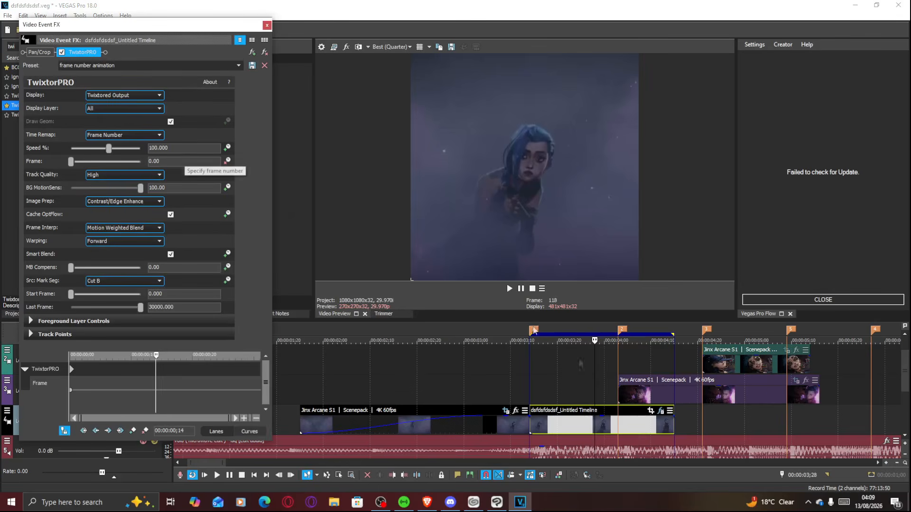
left_click(544, 431)
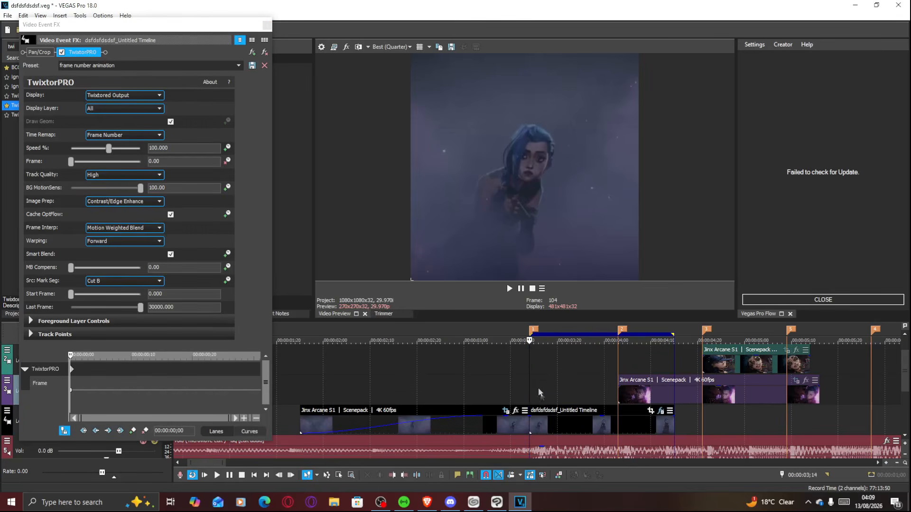
left_click(131, 386)
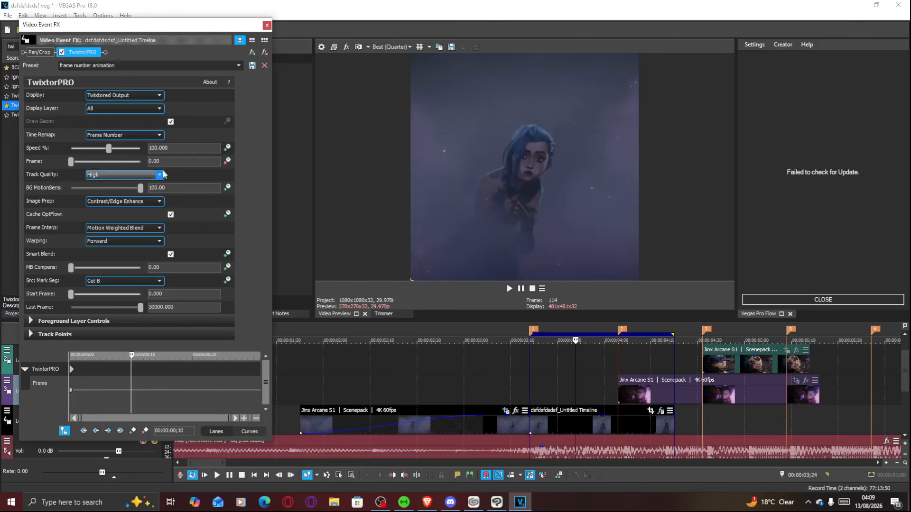
left_click(44, 161)
type("5")
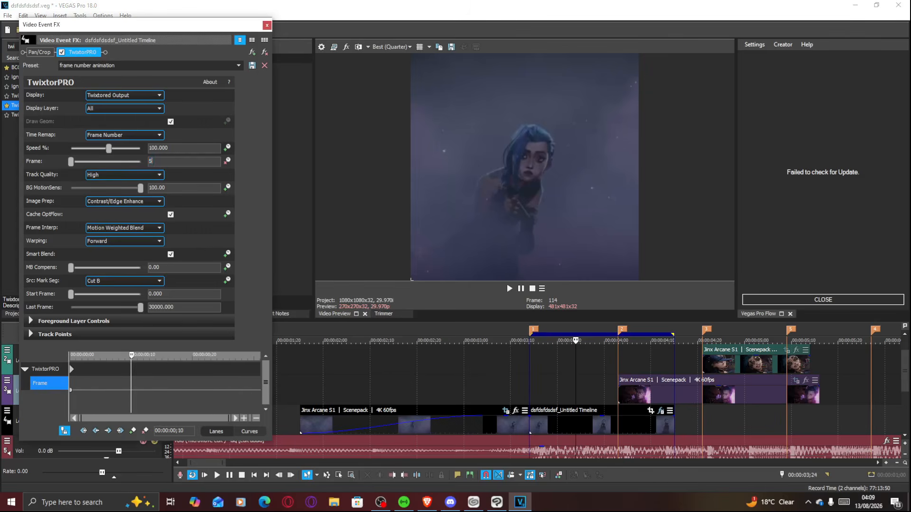
key("Return")
left_click(131, 389)
left_click_drag(131, 390, 271, 394)
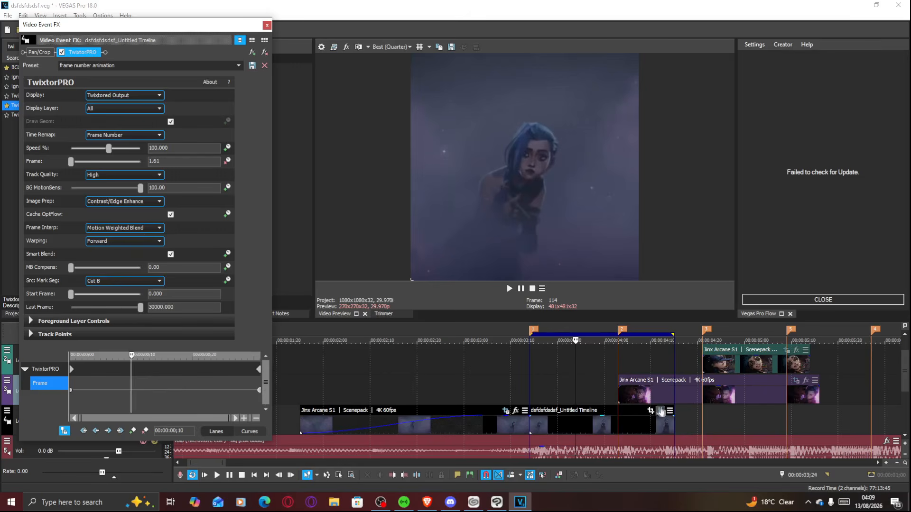
Step: Try the end keyframe at 00:00:00;16 with a Frame value of 20
left_click_drag(108, 393, 199, 380)
left_click(169, 382)
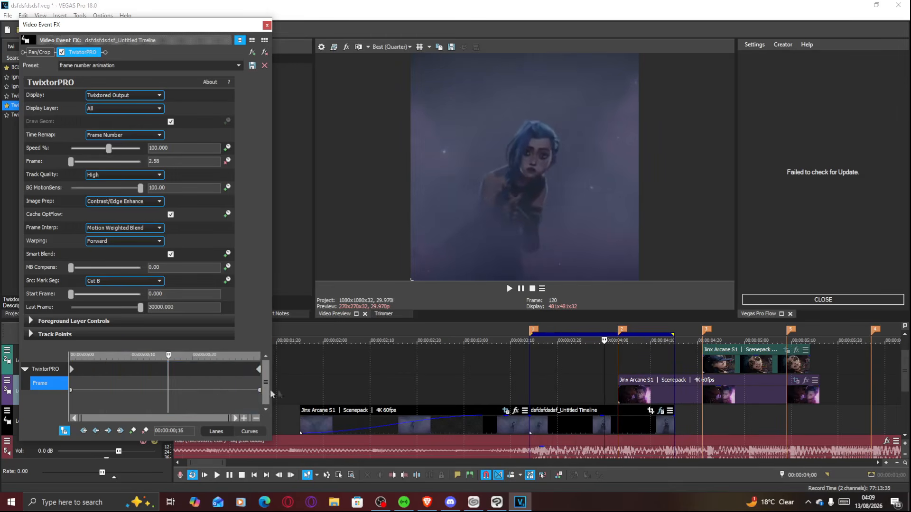
left_click_drag(260, 389, 167, 382)
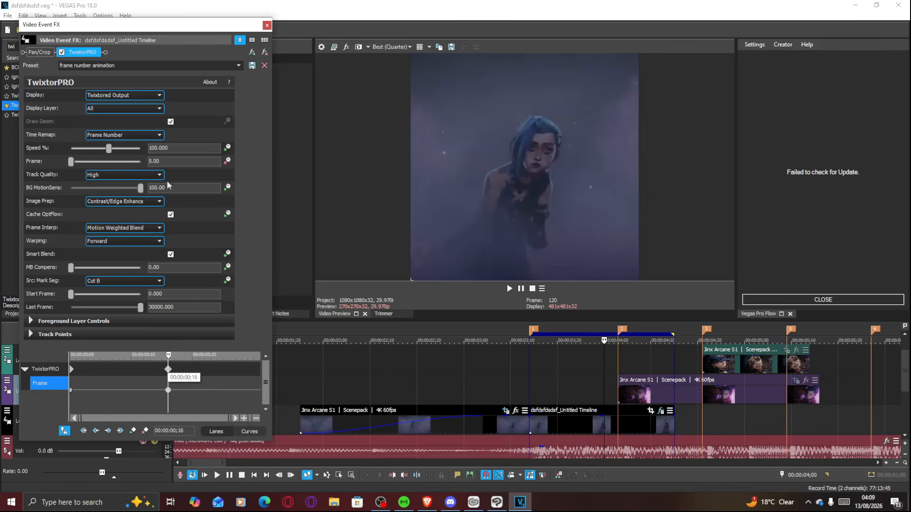
left_click(168, 161)
type("20")
key("Return")
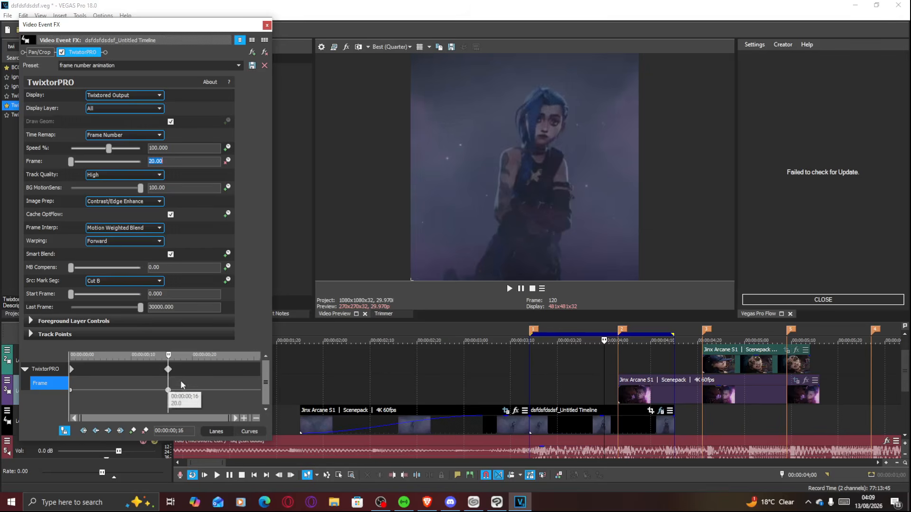
Step: Reset the second keyframe's Frame value to 5, delete the extra middle keyframe and move the end one to 00:00:00;21
left_click_drag(106, 396, 176, 385)
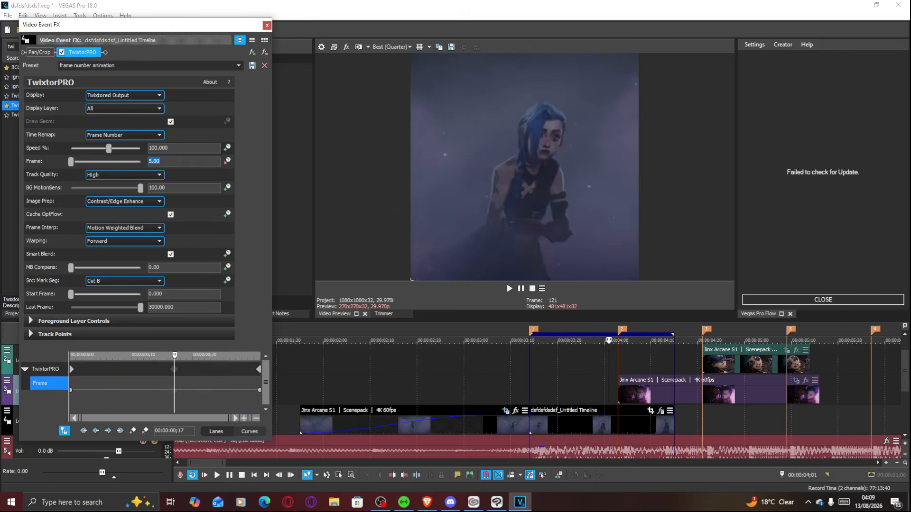
left_click(149, 161)
type("5")
key("Return")
left_click(174, 390)
key("Delete")
left_click_drag(131, 399, 205, 388)
mouse_move(260, 390)
left_click_drag(260, 390, 198, 390)
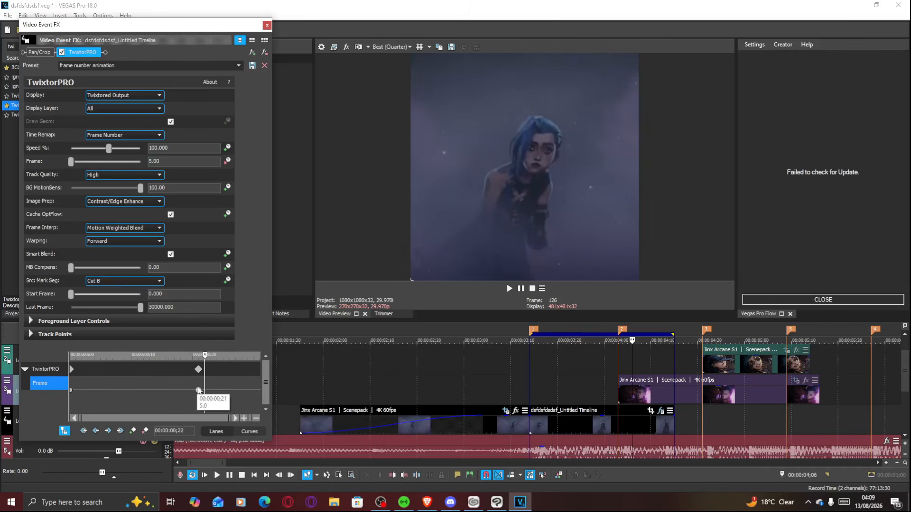
Step: Test Frame values of 10, 23, 27 and 30 on the second keyframe and settle on 29
left_click(64, 430)
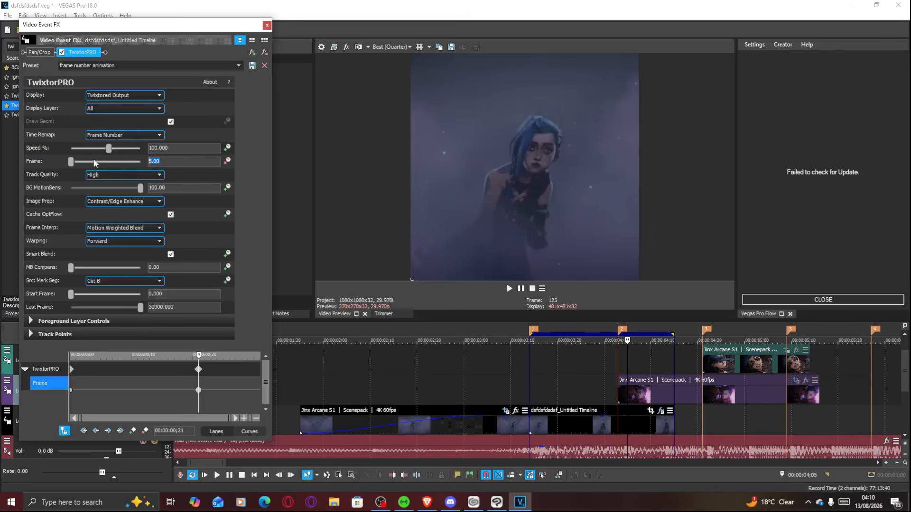
type("10")
key("Return")
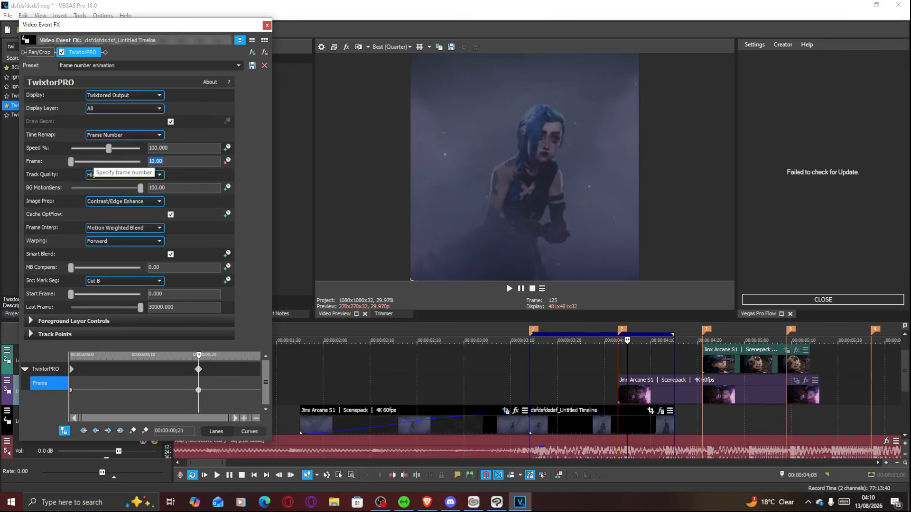
type("23")
key("Return")
type("26")
key("Return")
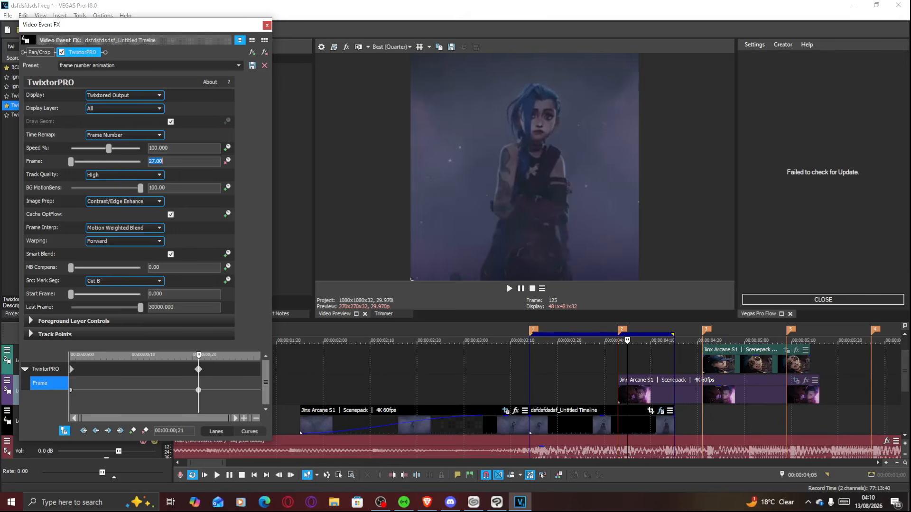
type("30")
key("Return")
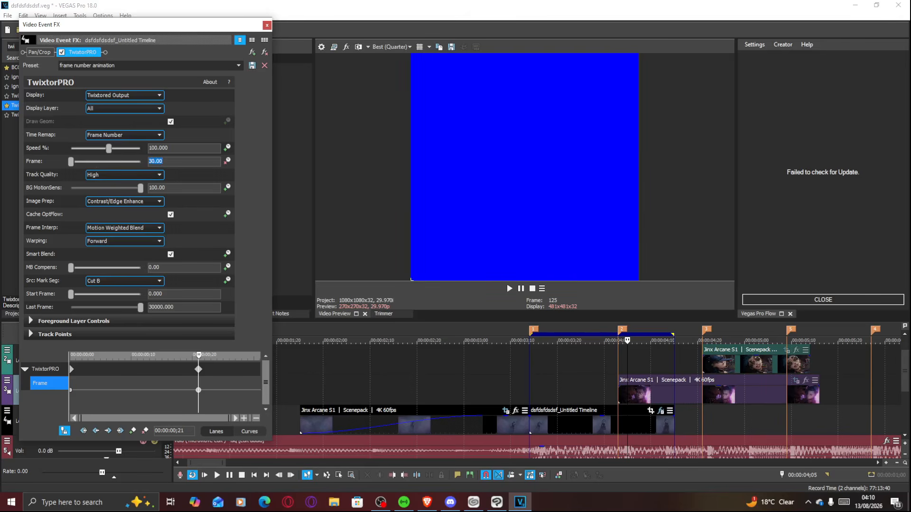
type("29")
key("Return")
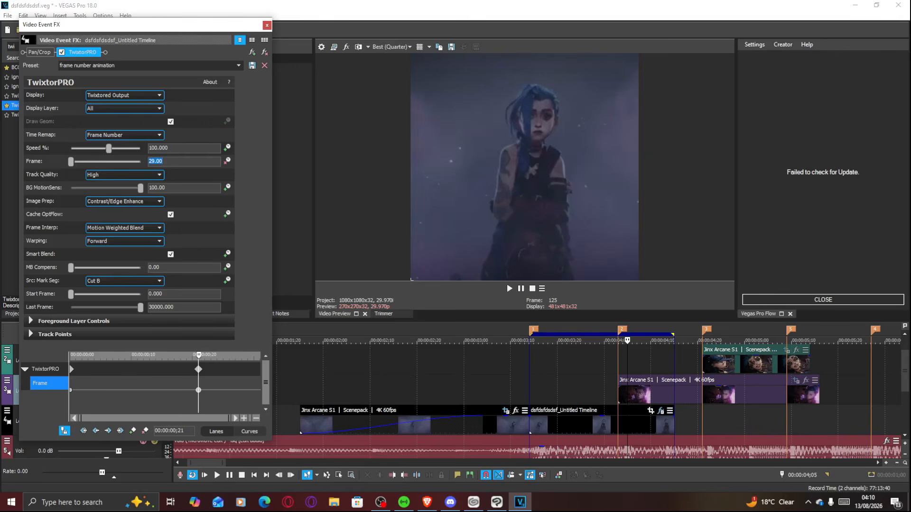
Step: Step through the slowed motion frame by frame and move the second Frame keyframe to 00:00:00;11
left_click(198, 391)
key("Left")
key("Left")
key("Left")
key("Left")
left_click(606, 371)
key("Left")
key("Left")
key("Left")
key("Left")
key("Left")
key("Left")
key("Left")
key("Left")
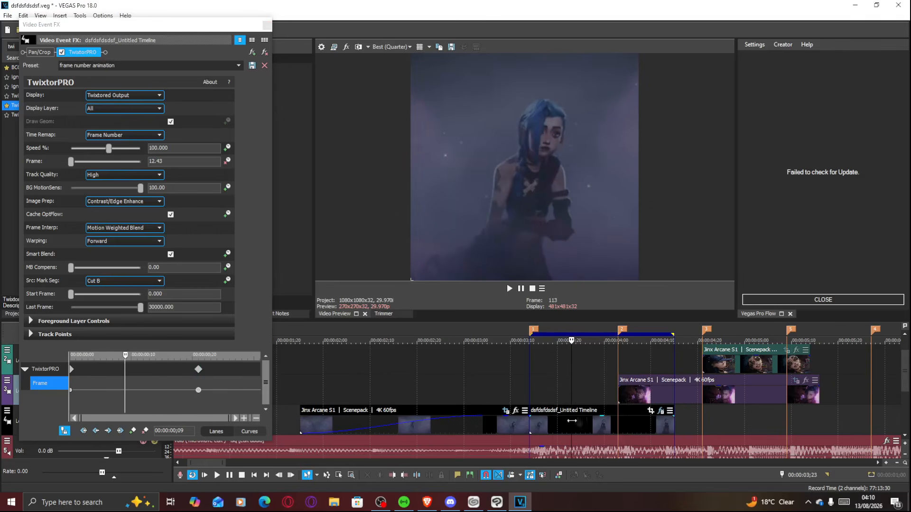
left_click(577, 426)
key("Right")
key("Right")
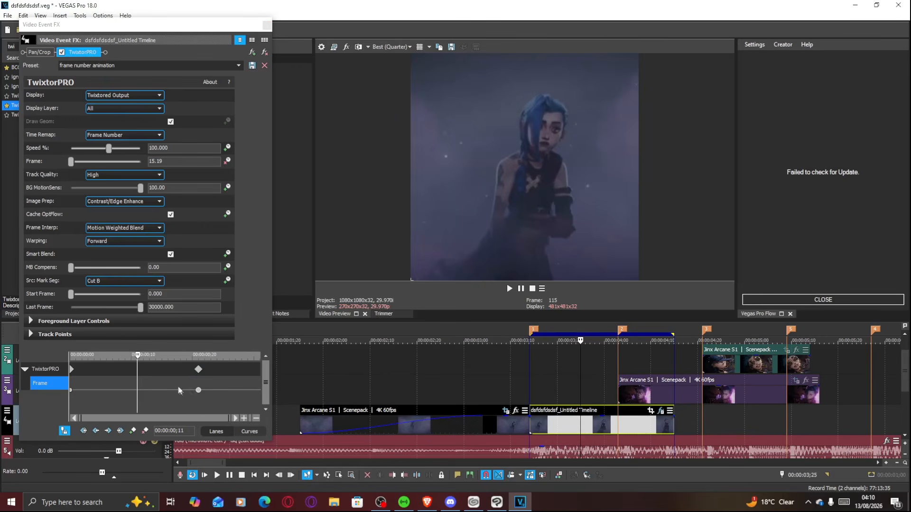
left_click_drag(199, 390, 137, 389)
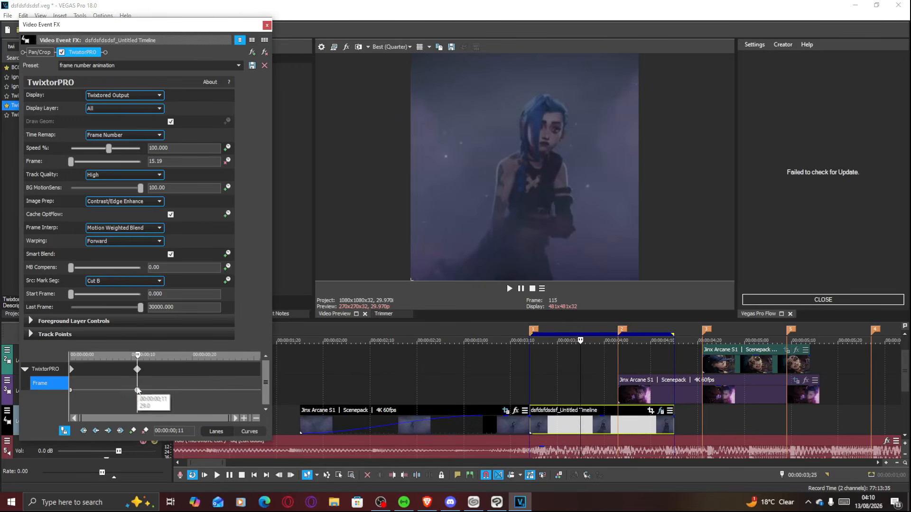
Step: Key the TwixtorPRO Frame value to 0 at the second beat marker, 00:00:00;19 in the clip, and scrub through the retimed motion
left_click(618, 353)
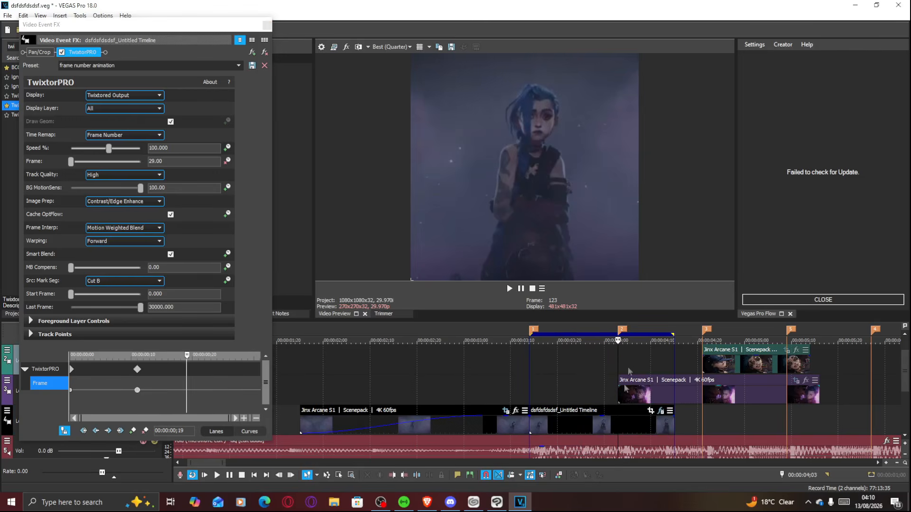
left_click_drag(71, 162, 2, 154)
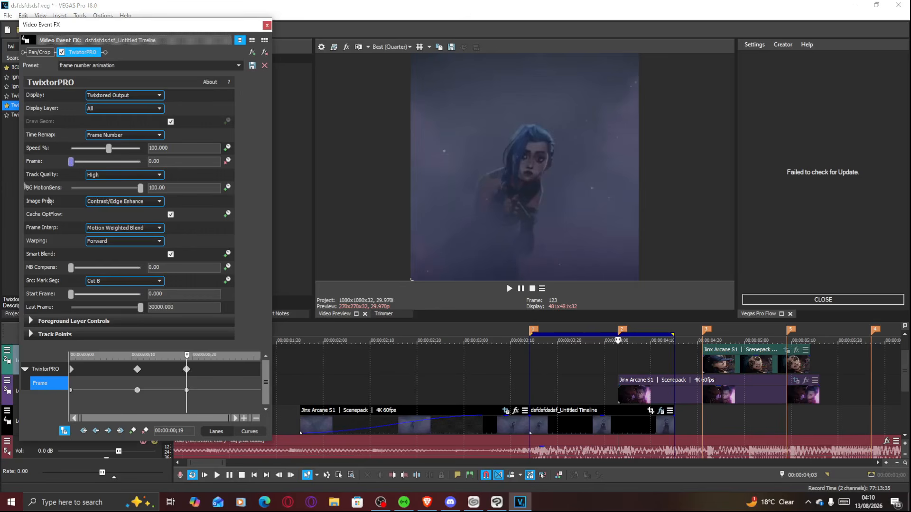
left_click_drag(216, 33, 361, 40)
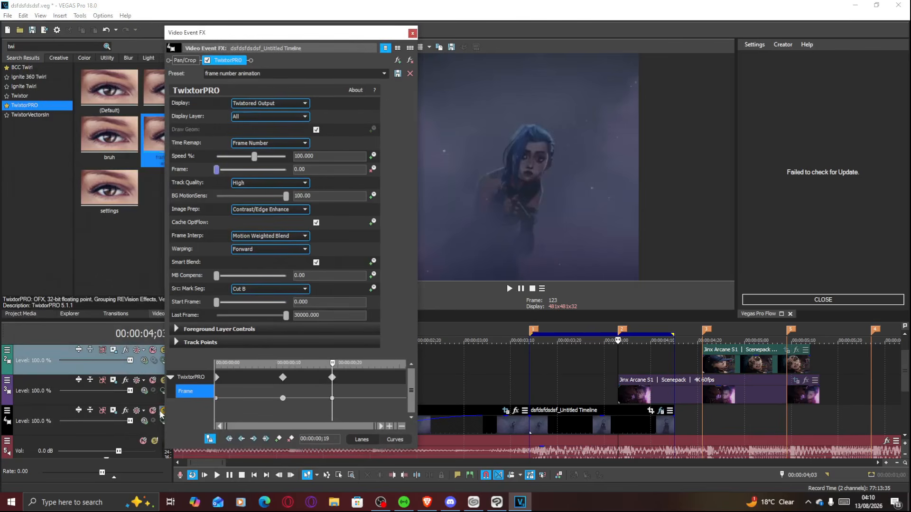
left_click(635, 367)
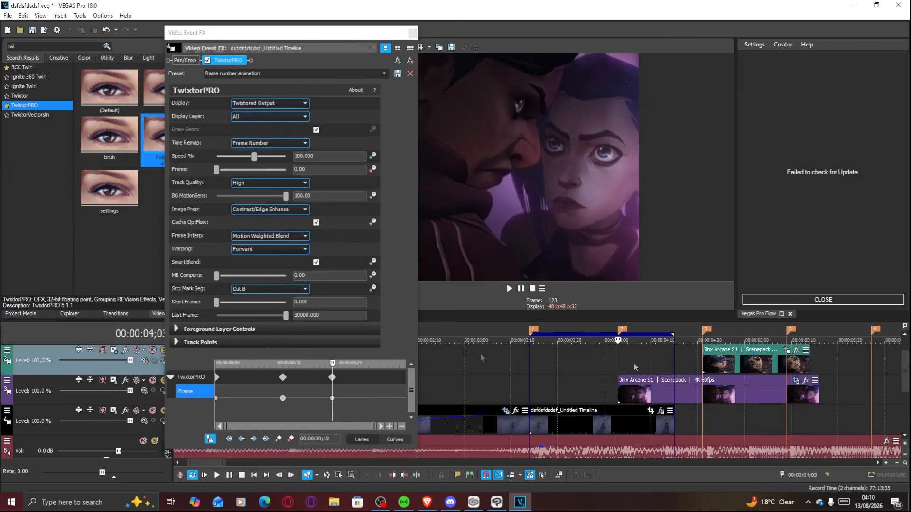
left_click(609, 361)
left_click_drag(609, 362, 577, 362)
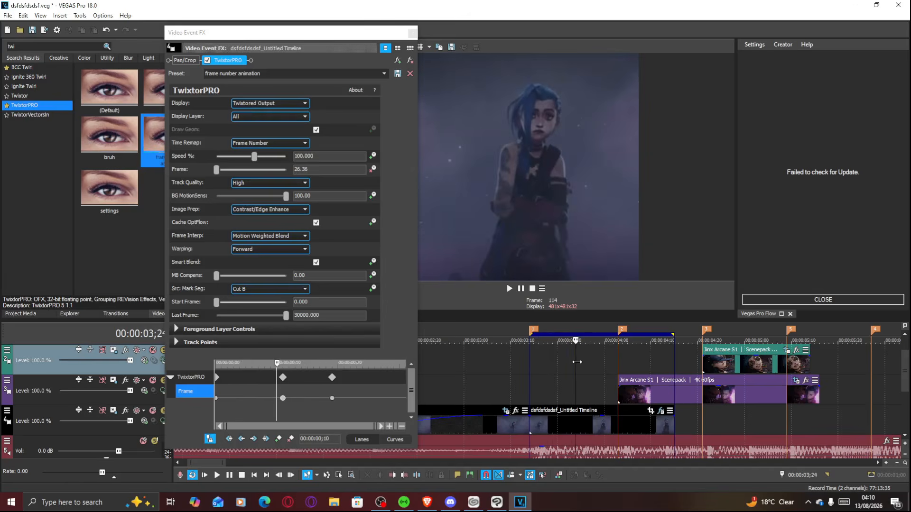
left_click_drag(292, 32, 158, 18)
mouse_move(121, 393)
left_mouse_down()
mouse_move(91, 393)
mouse_move(193, 395)
left_mouse_up()
left_click(107, 386)
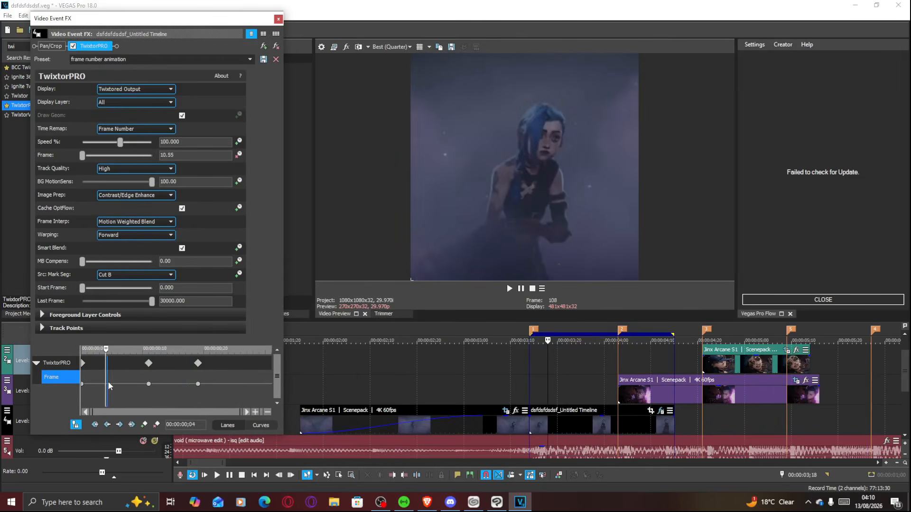
Step: Dismiss the Vegas Pro Flow update notice and apply the "no" curve, reshaped to 0.00, 0.37, 0.19, 0.95, to the first Frame segment
left_click(823, 299)
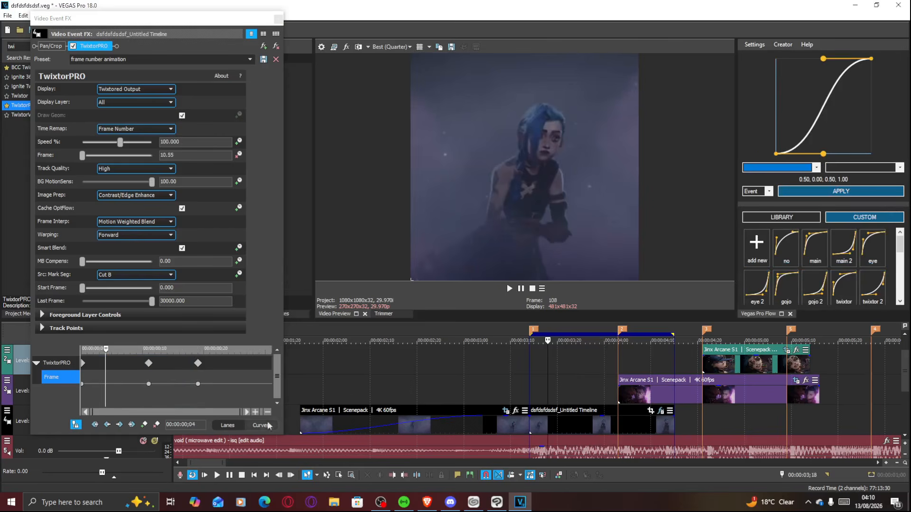
left_click(790, 247)
left_click_drag(781, 84, 776, 118)
left_click_drag(849, 64, 794, 63)
left_click(556, 428)
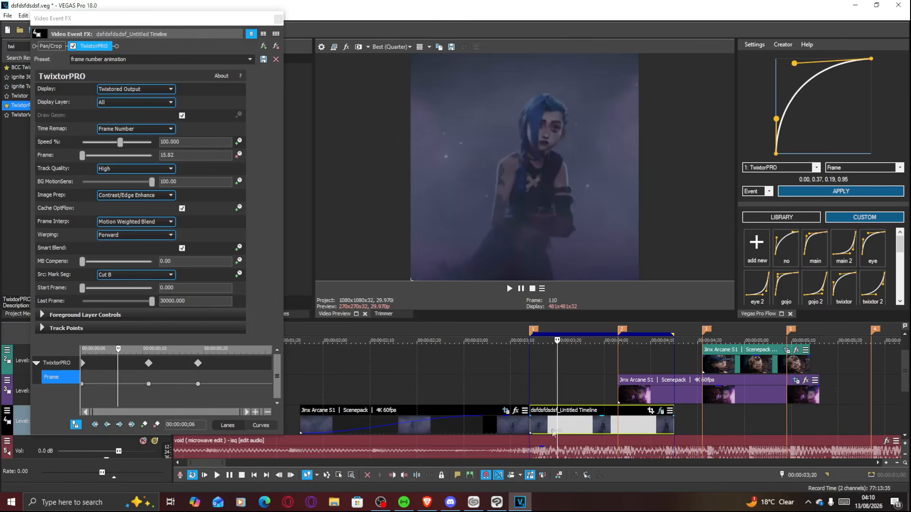
left_click(838, 191)
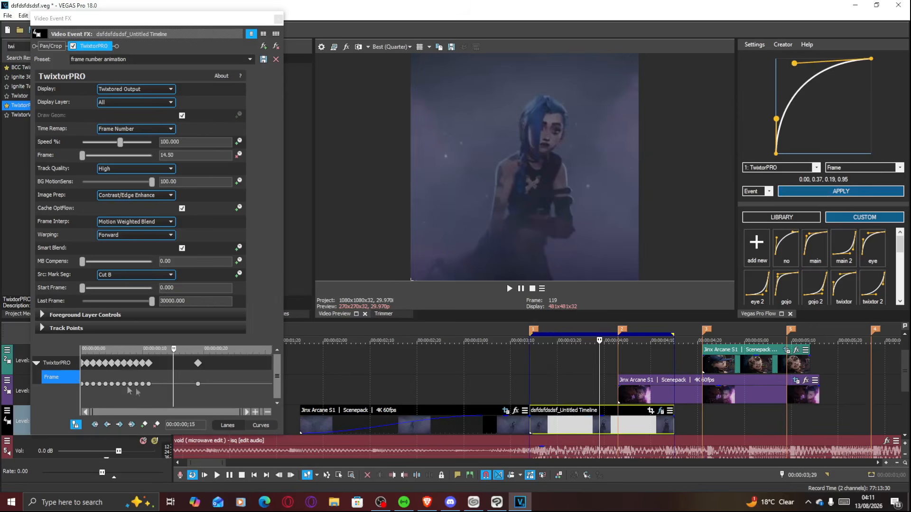
Step: Apply the "twixtor 2" curve, reshaped to 0.62, 0.02, 0.97, 0.25, between the second and third Frame keyframes
left_click(169, 386)
left_click_drag(172, 387, 174, 387)
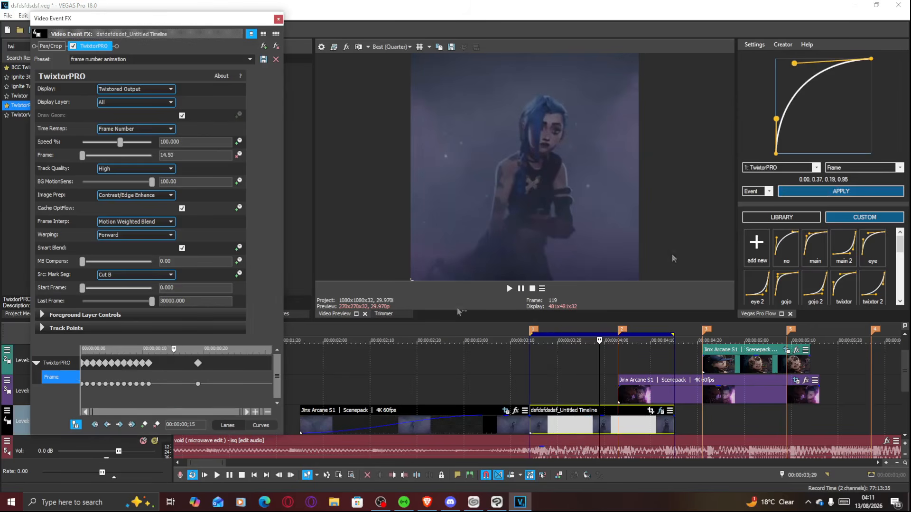
left_click(868, 284)
mouse_move(834, 154)
left_mouse_down()
mouse_move(847, 156)
mouse_move(832, 155)
left_mouse_up()
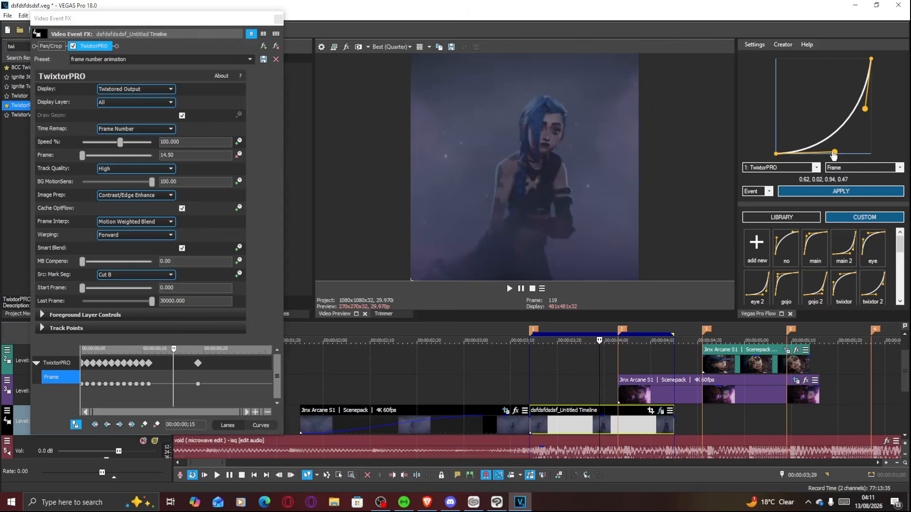
left_click_drag(865, 109, 862, 138)
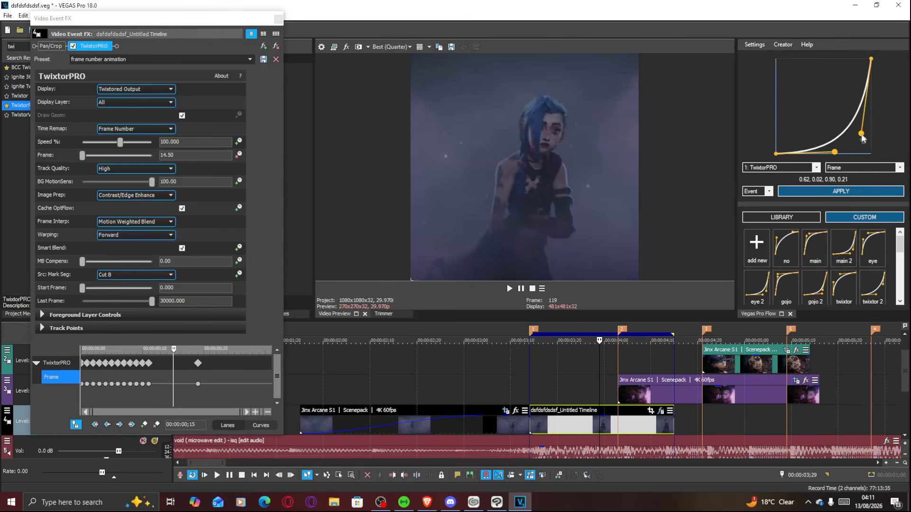
left_click(160, 392)
left_click(192, 386)
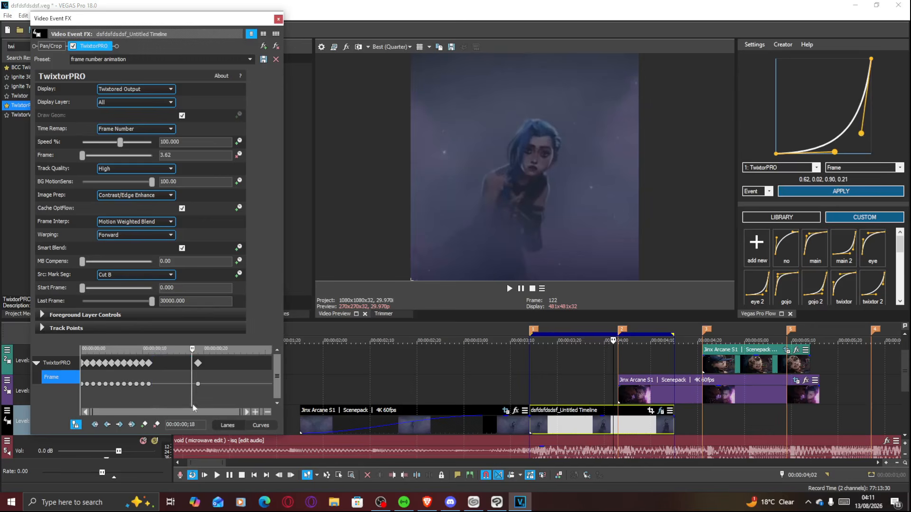
left_click(174, 392)
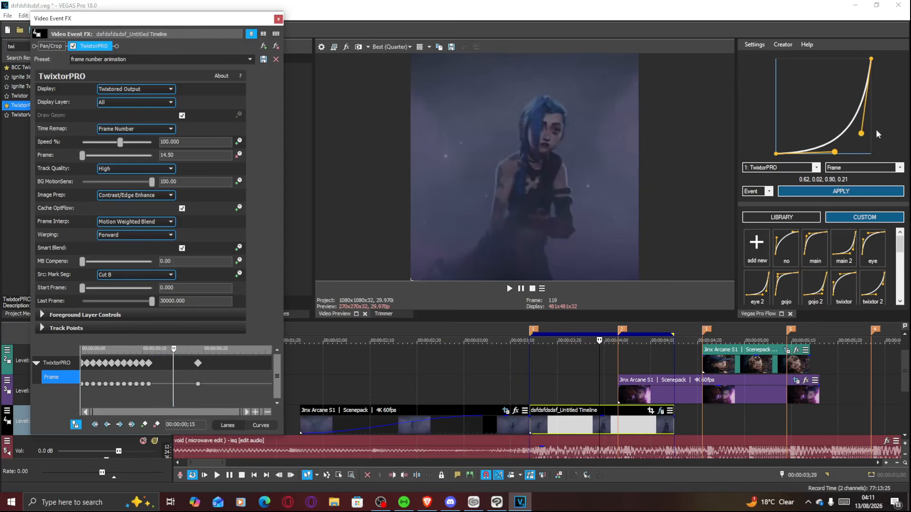
left_click_drag(862, 136, 876, 116)
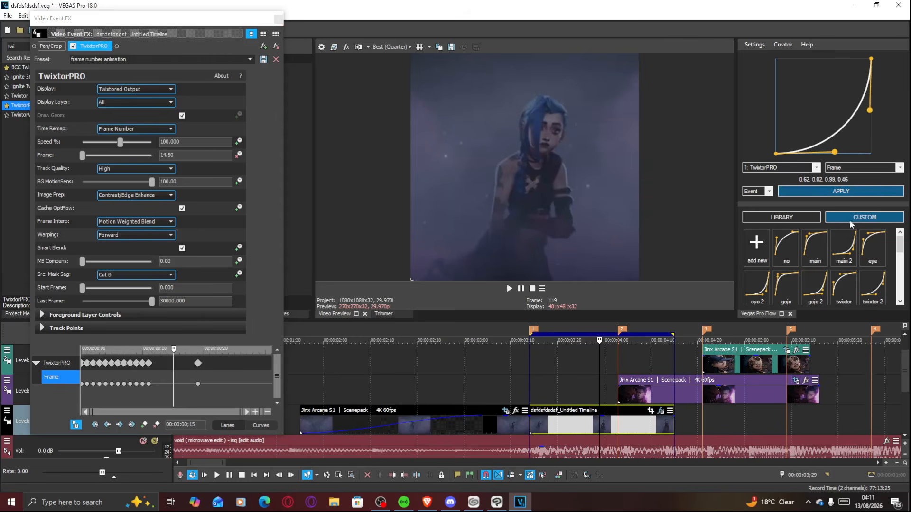
left_click_drag(871, 116, 868, 140)
left_click(840, 191)
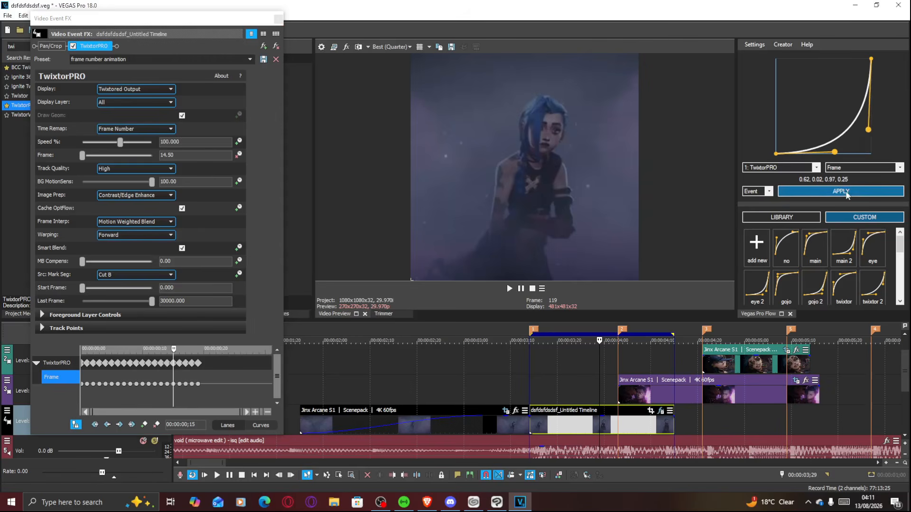
Step: Play the retimed nested clip repeatedly from the first beat marker to check the eased motion
left_click(530, 393)
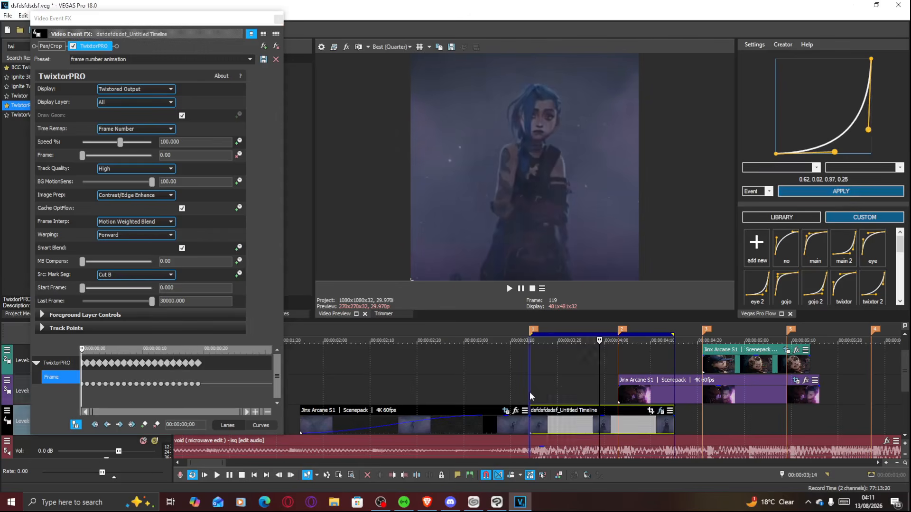
key("space")
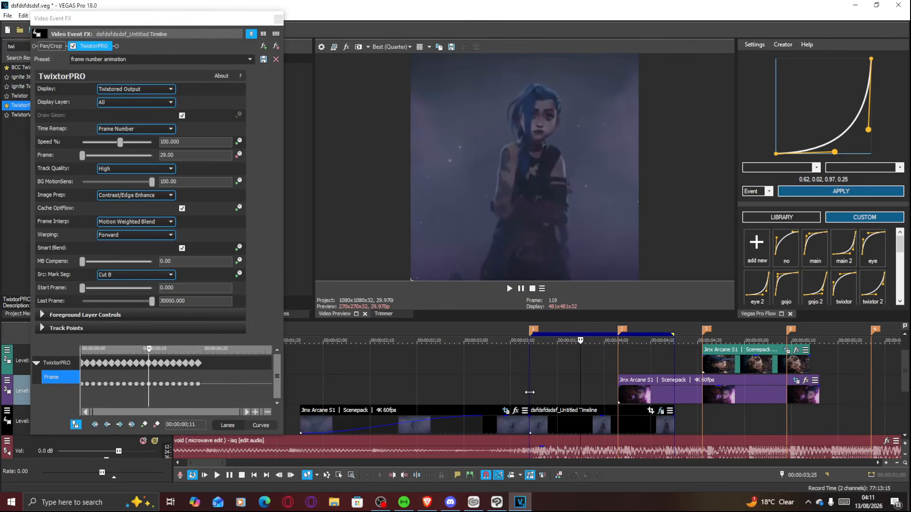
left_click(529, 393)
key("space")
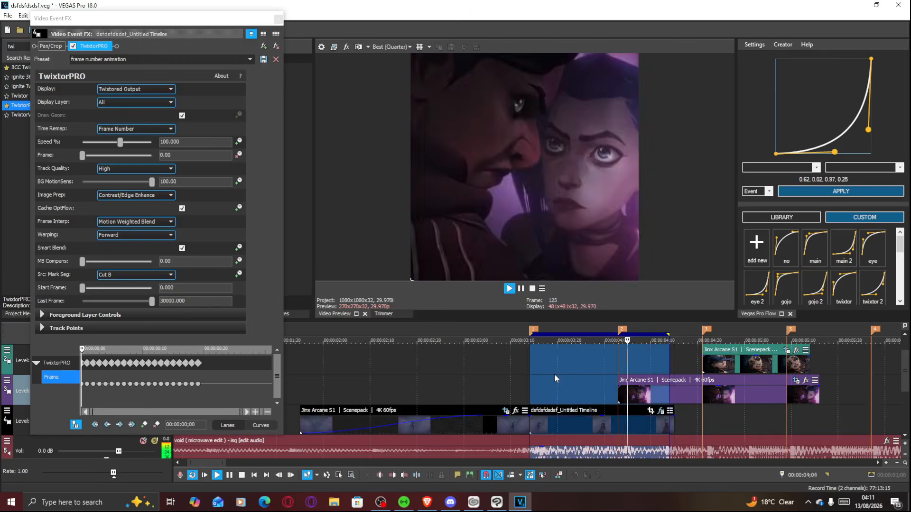
key("space")
key("space")
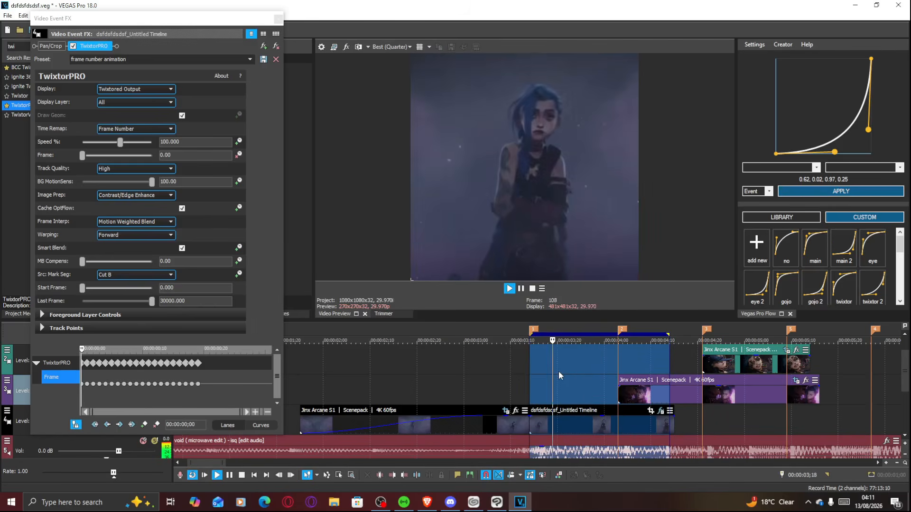
key("space")
key("space")
key("space")
Step: Undo both applied curves, apply the "main" curve reshaped to 0.03, 0.65, 0.68, 1.00 to the first Frame segment and preview it
left_click(549, 420)
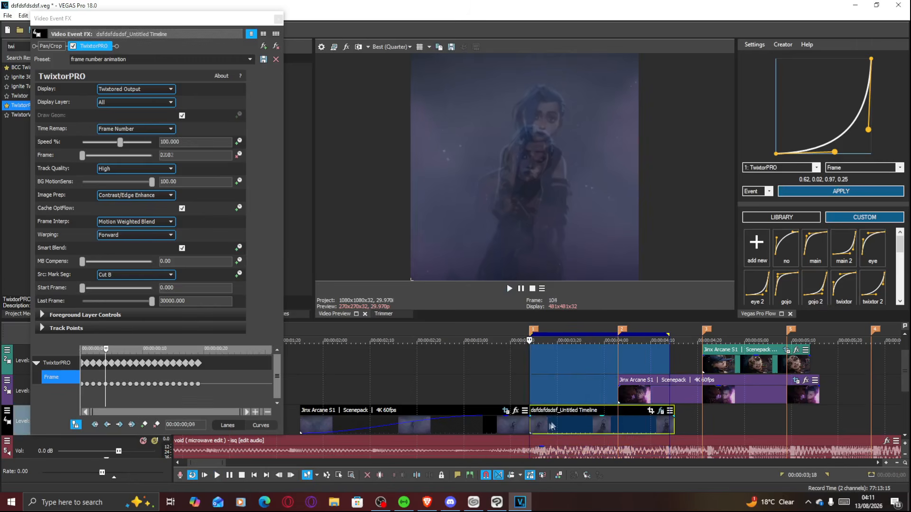
left_click(557, 420)
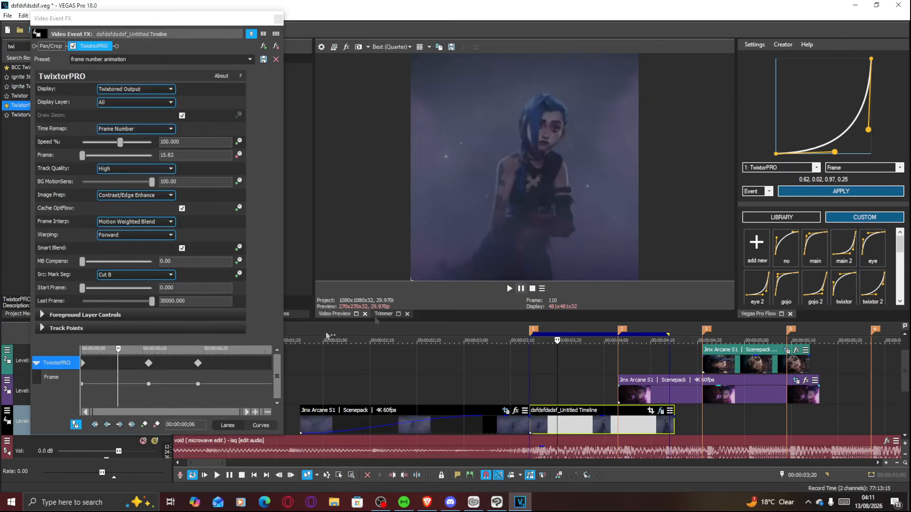
left_click(815, 245)
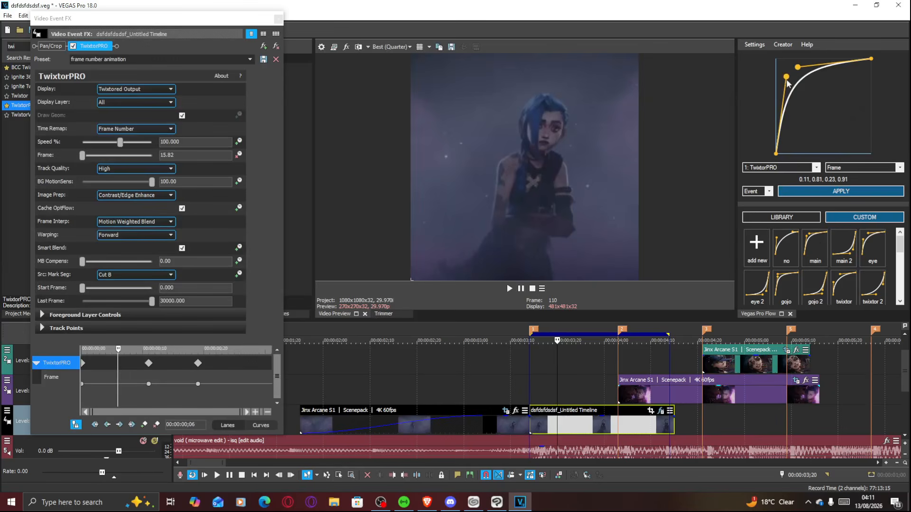
left_click_drag(785, 79, 841, 63)
left_click(842, 191)
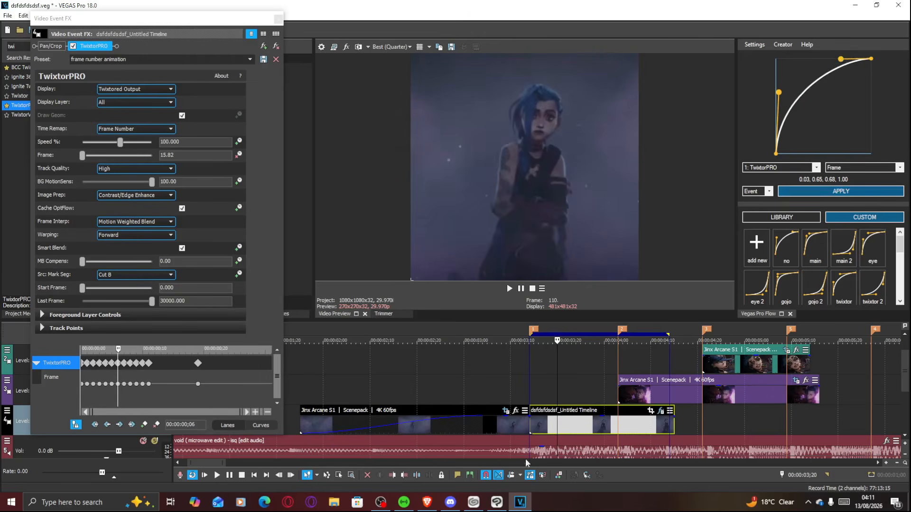
left_click(530, 398)
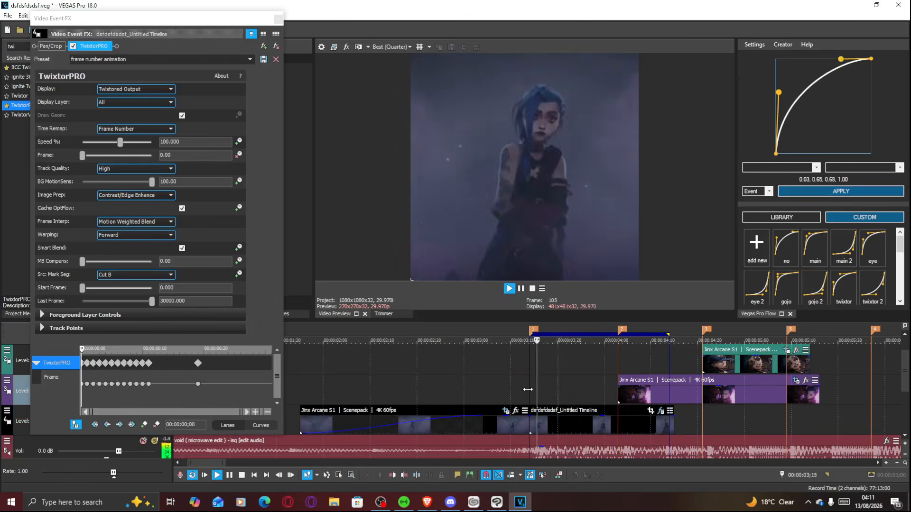
key("space")
key("space")
key("space")
Step: Apply the "main 2" curve, reshaped to 0.75, 0.03, 0.98, 0.57, to the second Frame segment
left_click(591, 423)
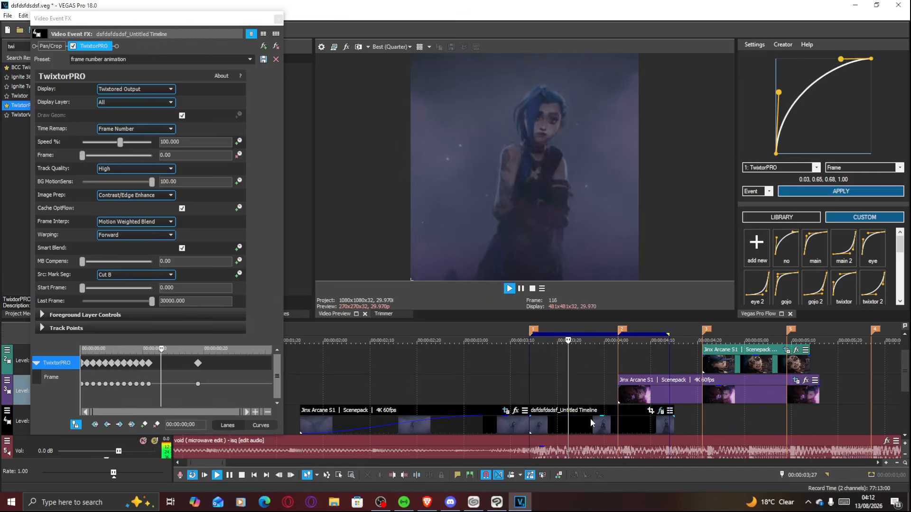
key("space")
left_click(845, 243)
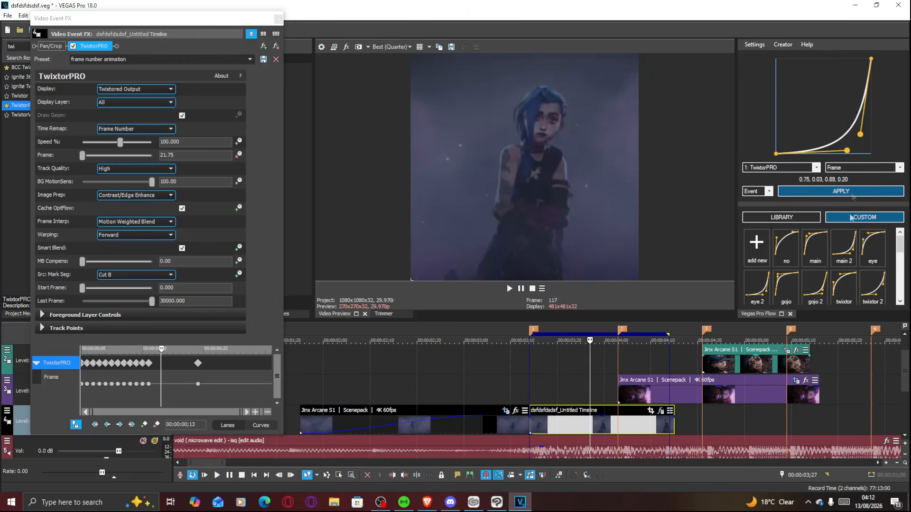
left_click_drag(860, 136, 869, 99)
left_click(864, 192)
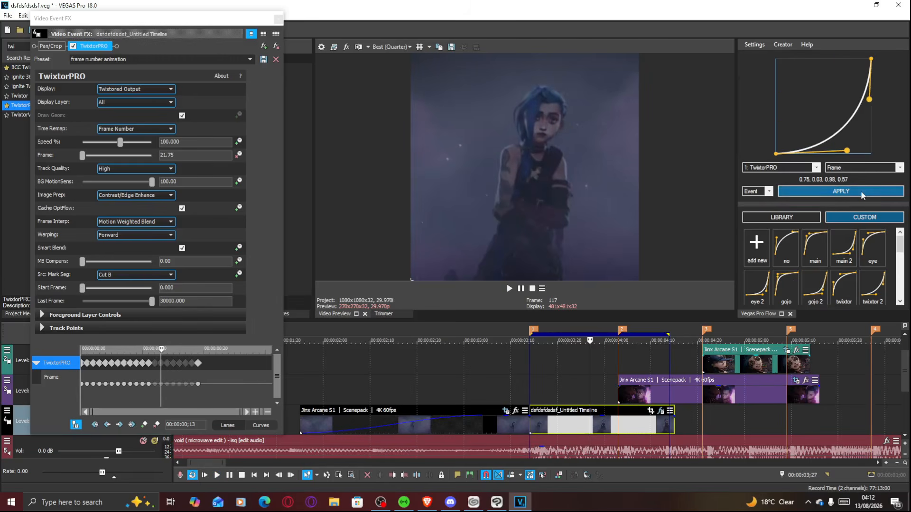
Step: Play back the transition around the first beat marker to check both curves, and close the nested clip's effect settings
left_click(528, 379)
key("space")
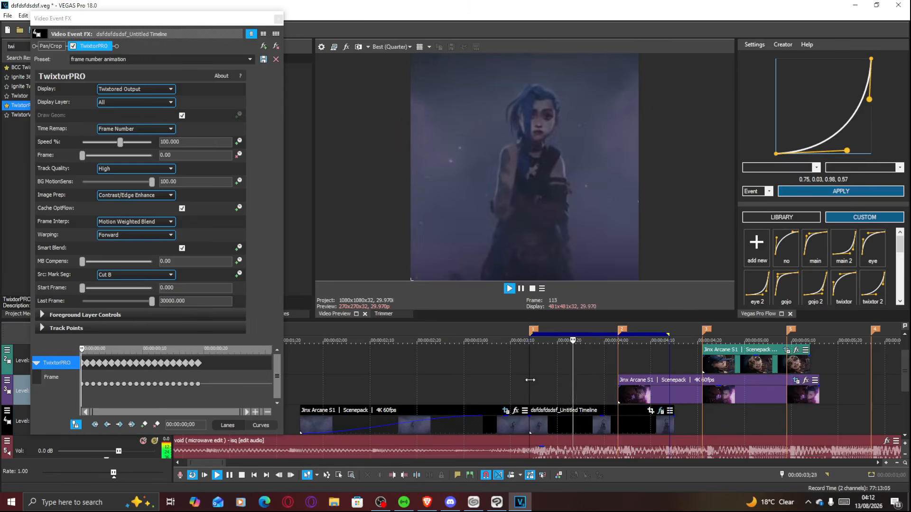
key("space")
key("space")
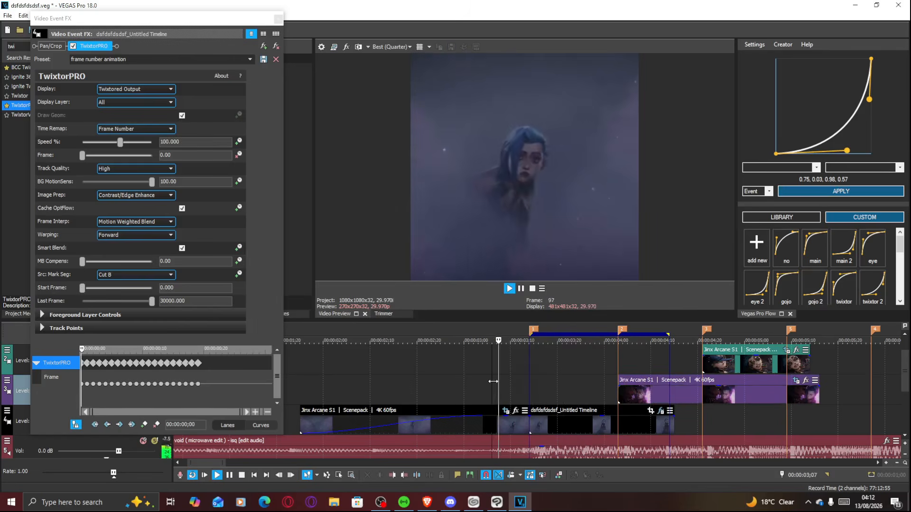
key("space")
left_click(278, 19)
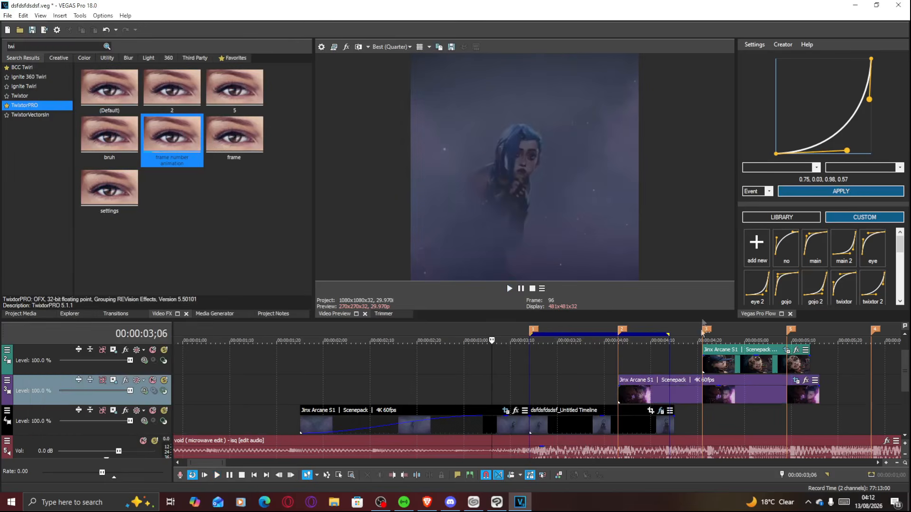
Step: Shift the Pan/Crop frame of the clip starting at the second beat marker to X Center 430, centring it on the blue-haired character
left_click(672, 394)
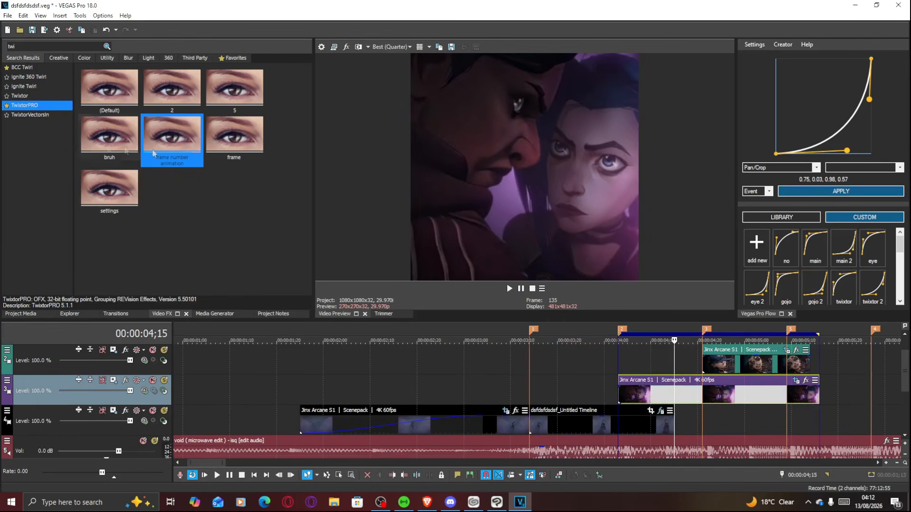
left_click(796, 381)
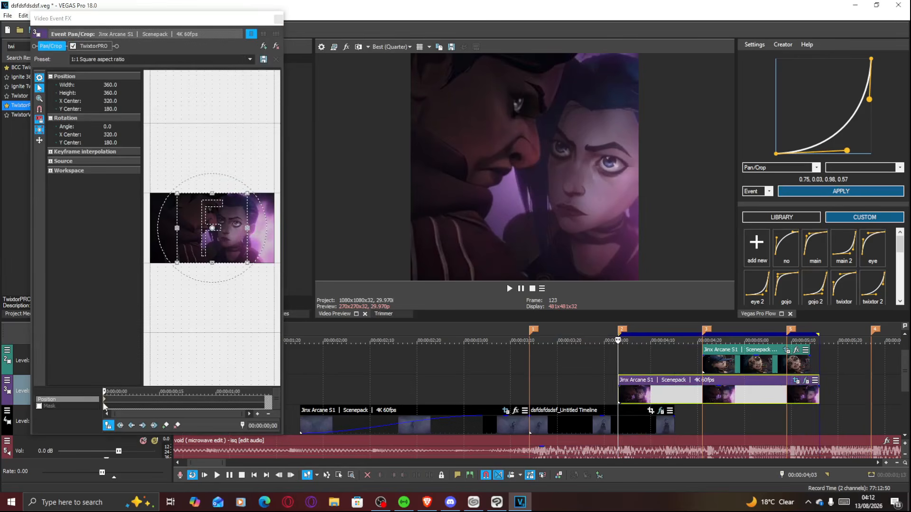
left_click(105, 402)
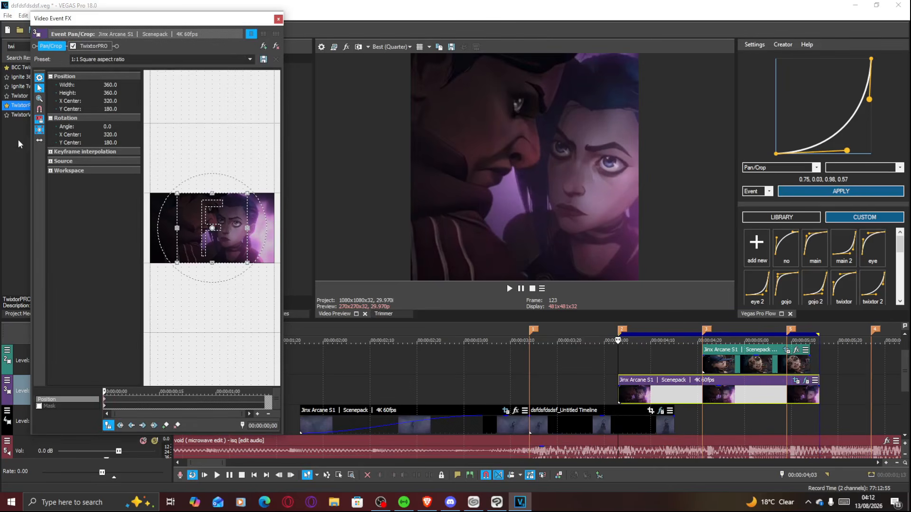
left_click_drag(213, 240, 233, 243)
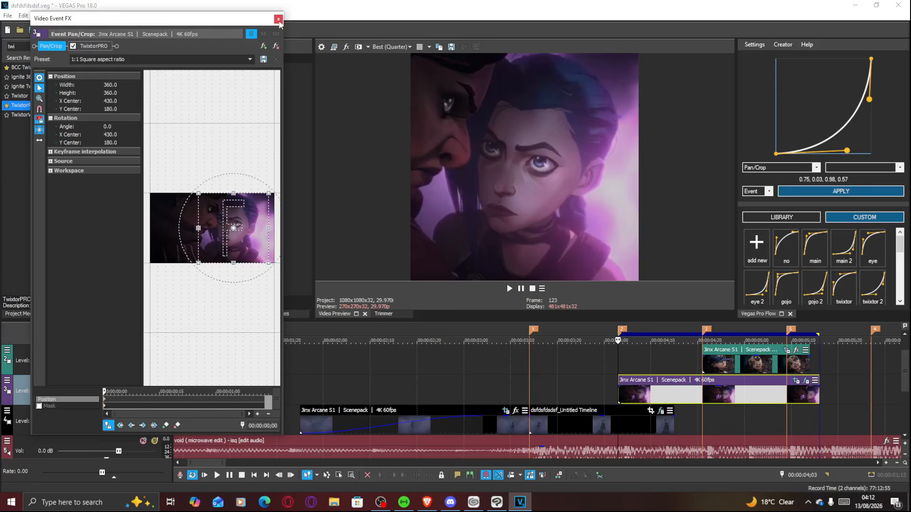
Step: Open the event effects of the clip starting at the second beat marker and remove its duplicate TwixtorPRO effect
left_click(279, 21)
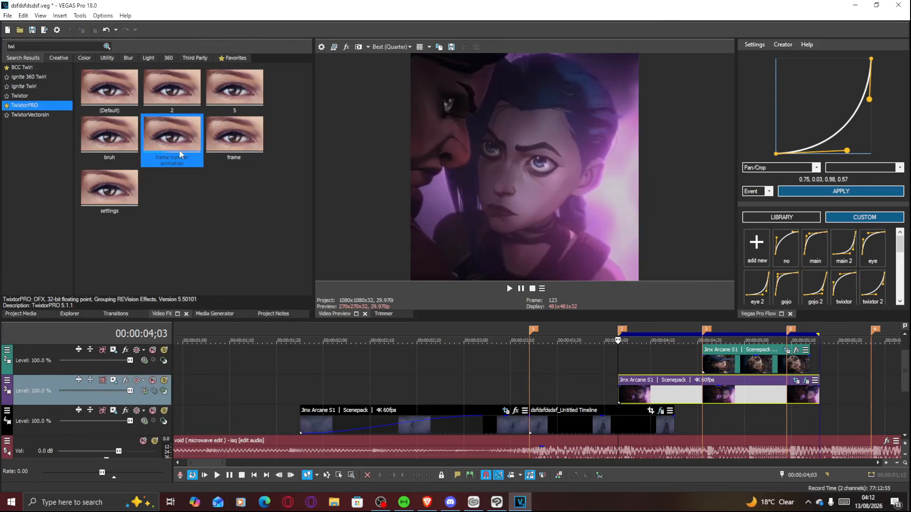
left_click(807, 386)
left_click(806, 381)
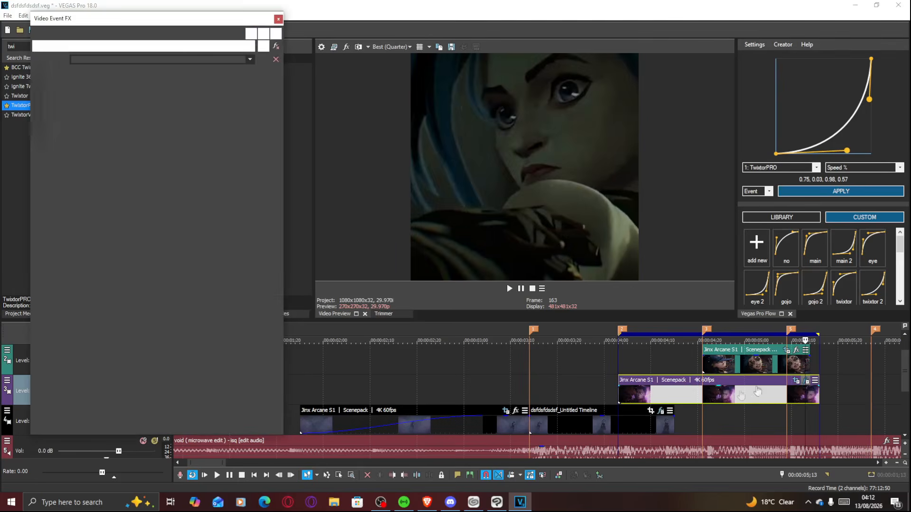
left_click(619, 395)
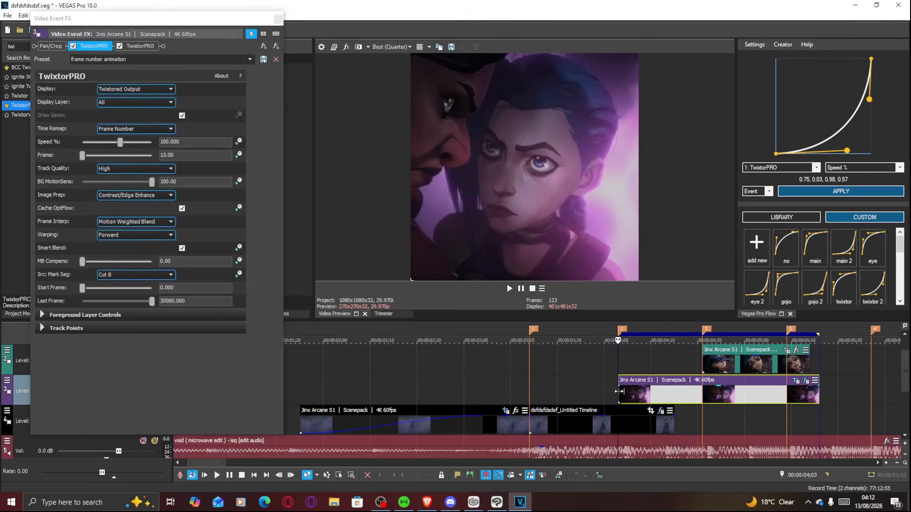
left_click(147, 47)
left_click(276, 49)
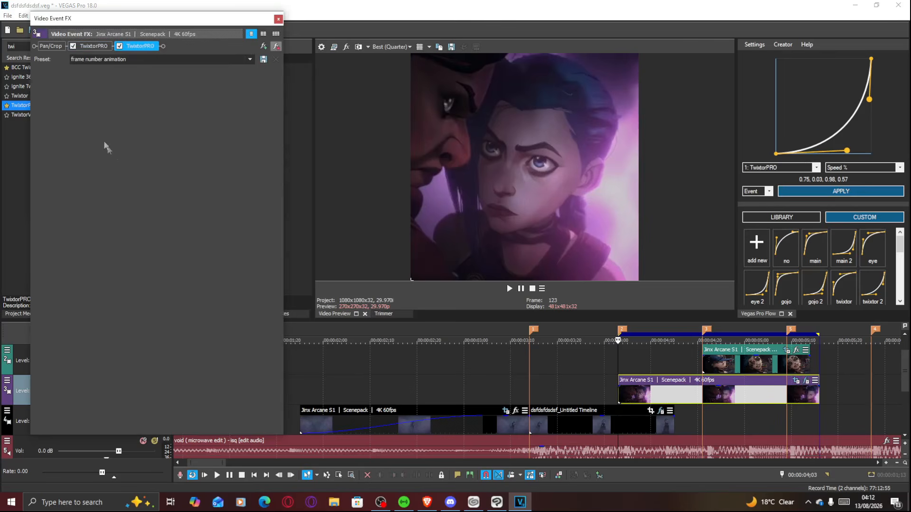
Step: Set the clip's TwixtorPRO Frame value to 41 and enable keyframe animation for it at the clip's start
double_click(190, 155)
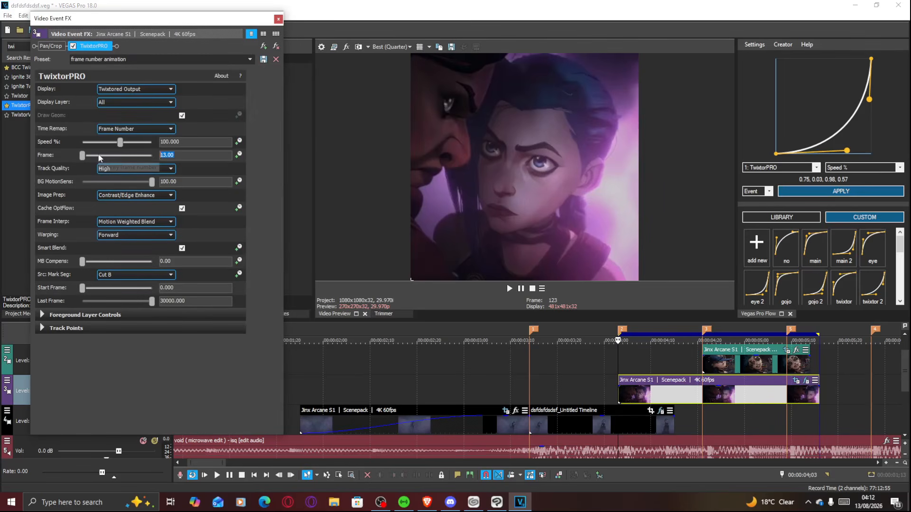
type("20")
key("Return")
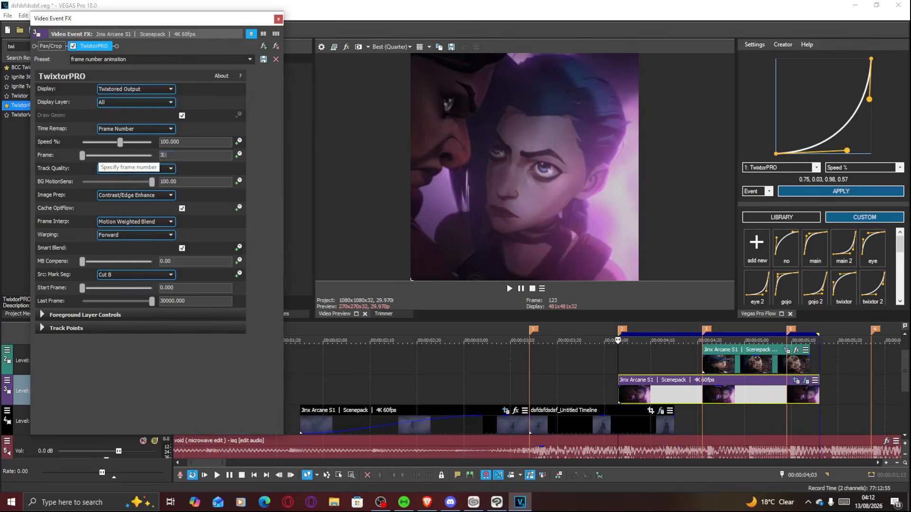
type("30")
key("Return")
type("50")
key("Return")
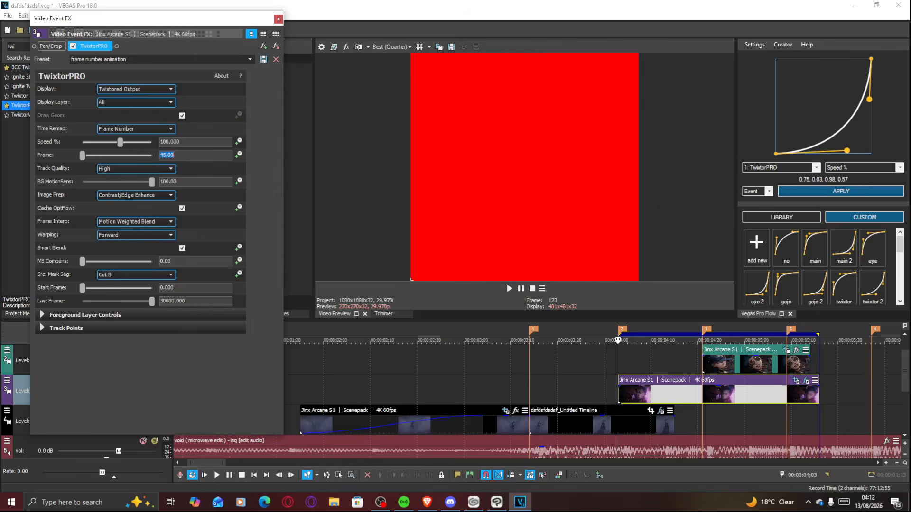
key("Return")
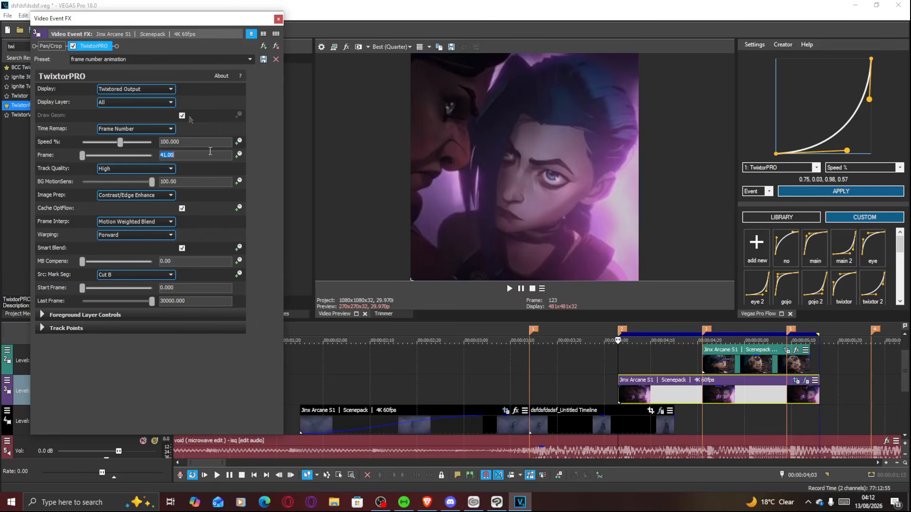
left_click(239, 155)
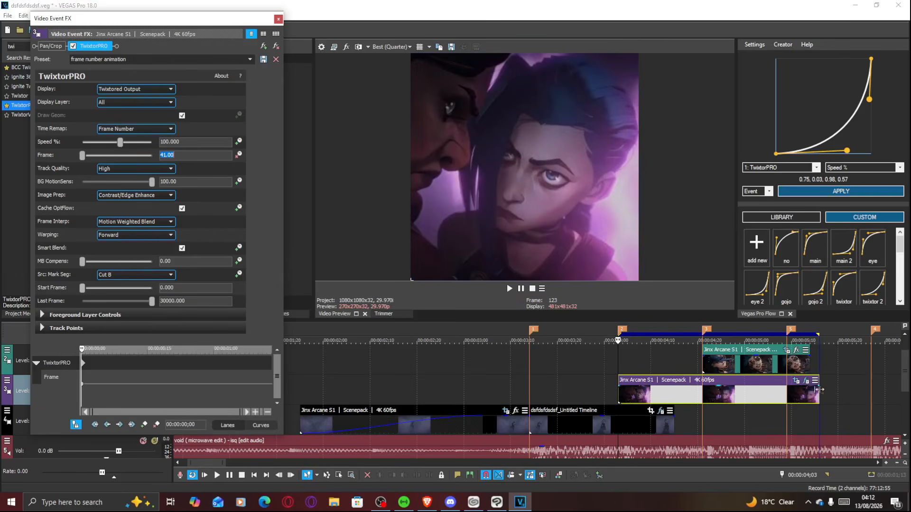
Step: Keyframe Frame to 0 at the clip's start, 41 at 00:00:00;11 and 0 at the third beat marker
left_click(682, 397)
left_click(669, 393)
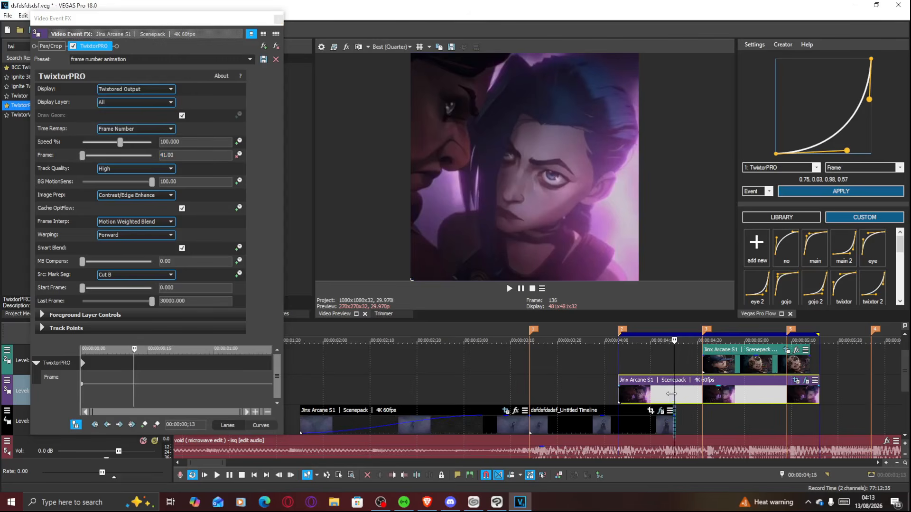
left_click(144, 424)
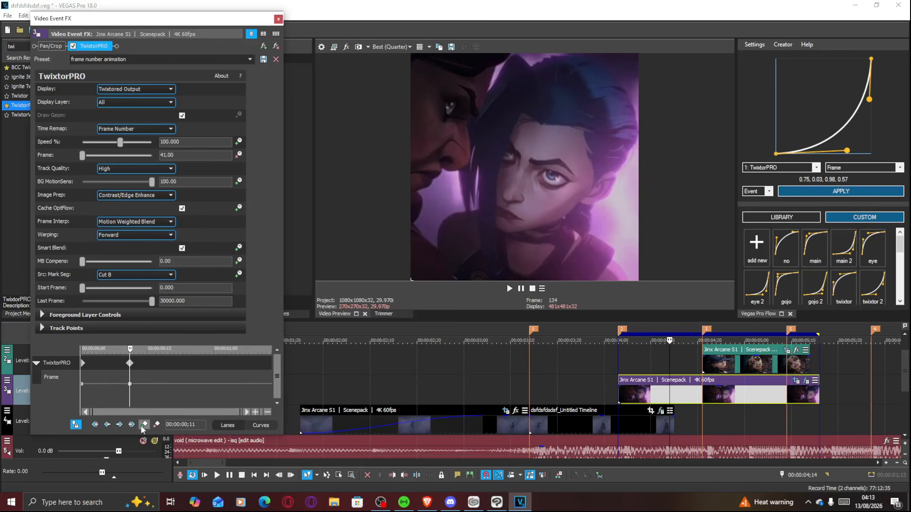
left_click(83, 385)
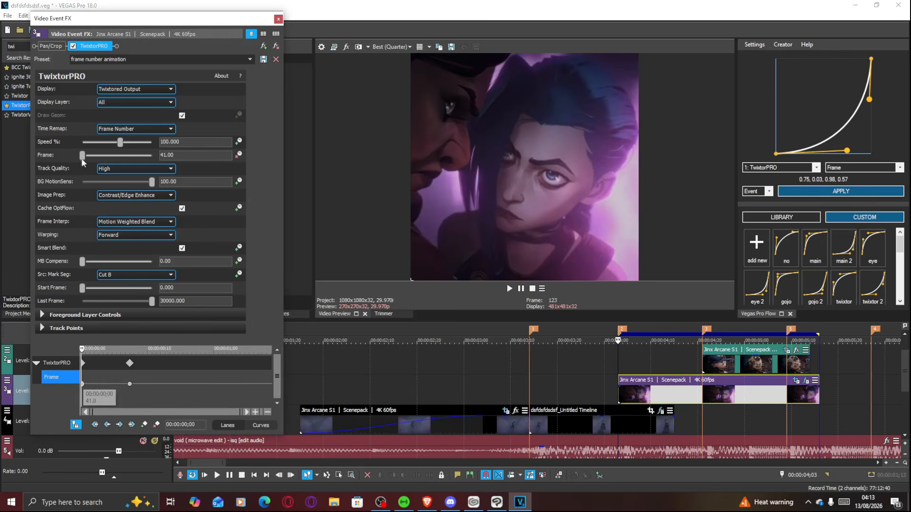
left_click_drag(85, 398, 133, 399)
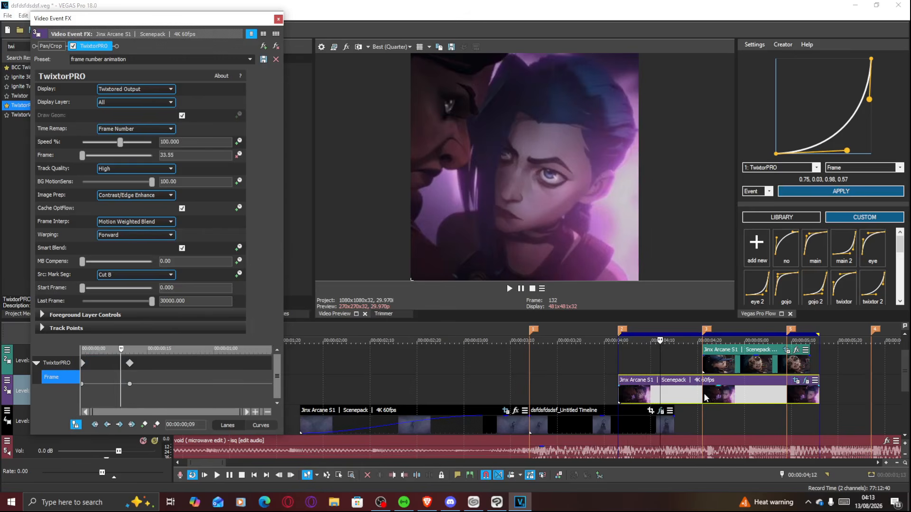
left_click(705, 397)
left_click_drag(82, 156, 55, 158)
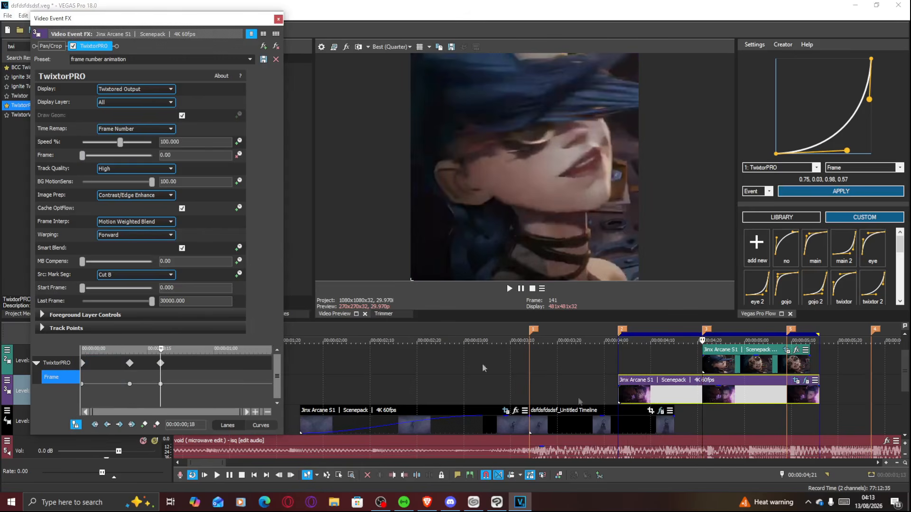
Step: Apply the 0.75, 0.03, 0.98, 0.57 curve to the clip's second Frame segment
left_click(642, 410)
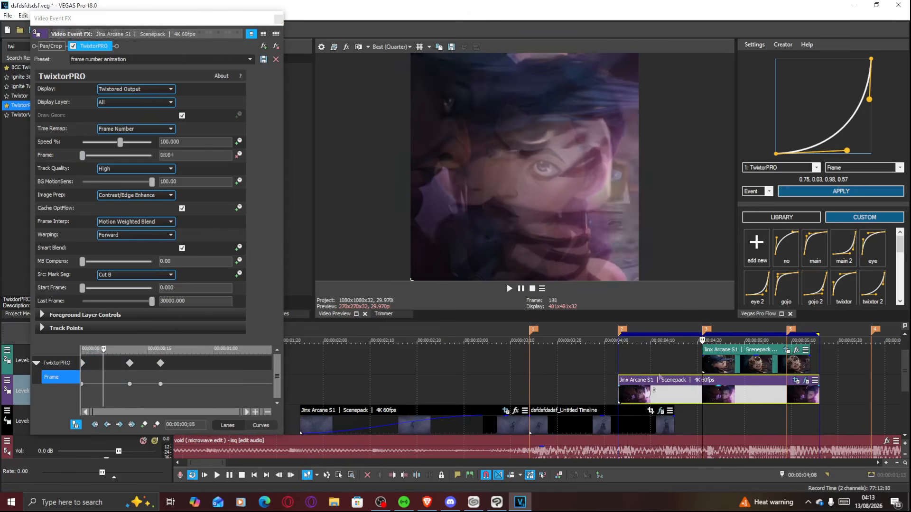
left_click(684, 395)
left_click(844, 194)
Step: Load an ease-out curve, reshape it to 0.03, 0.71, 0.51, 0.95 and apply it to the first Frame segment
left_click(868, 254)
key("space")
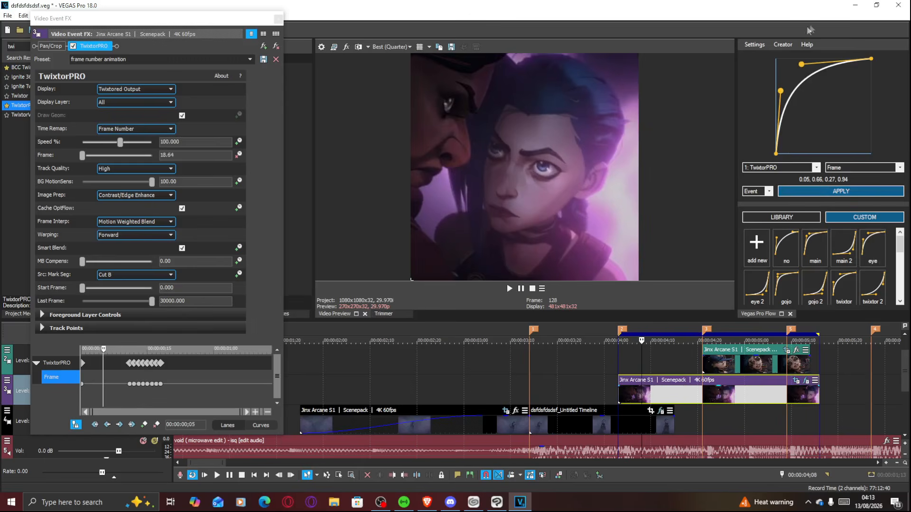
left_click_drag(801, 66, 824, 64)
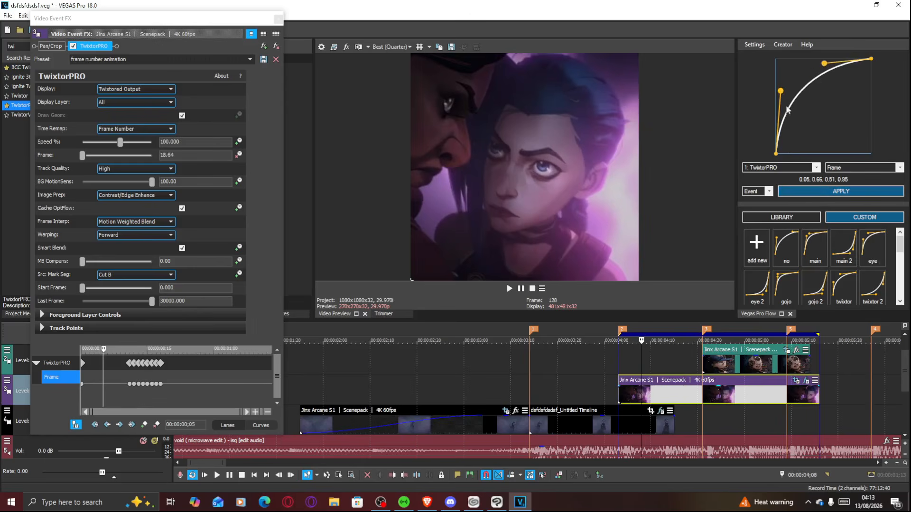
left_click_drag(781, 91, 778, 87)
left_click(840, 191)
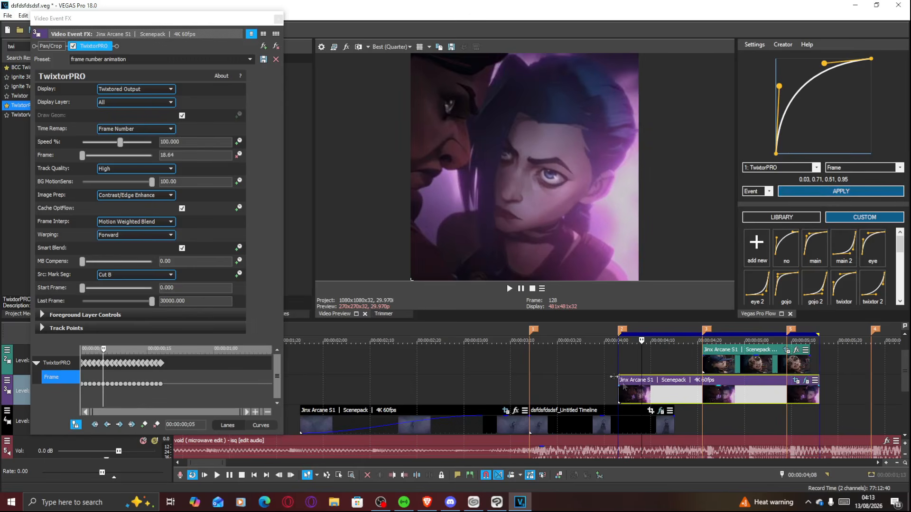
Step: Loop playback between the first and third beat markers to check the retimed transition, and close the clip's effect settings
left_click_drag(598, 336, 529, 336)
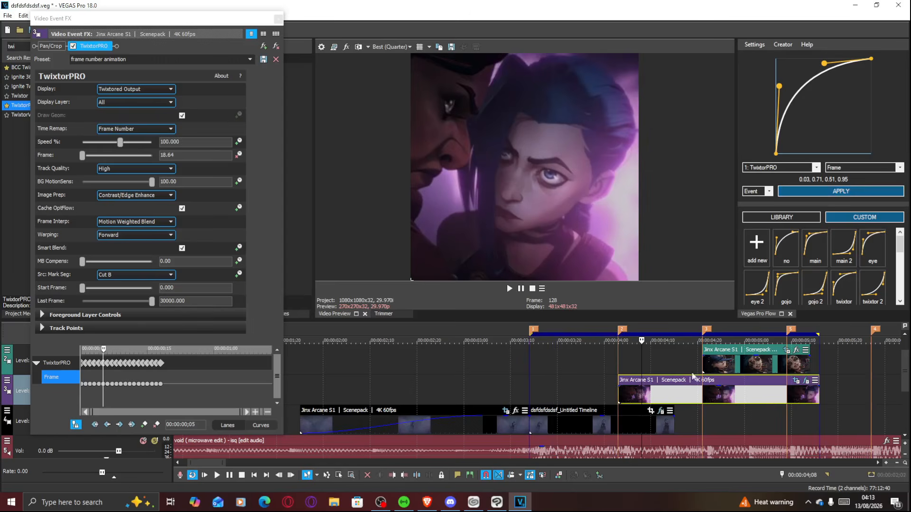
left_click(701, 354)
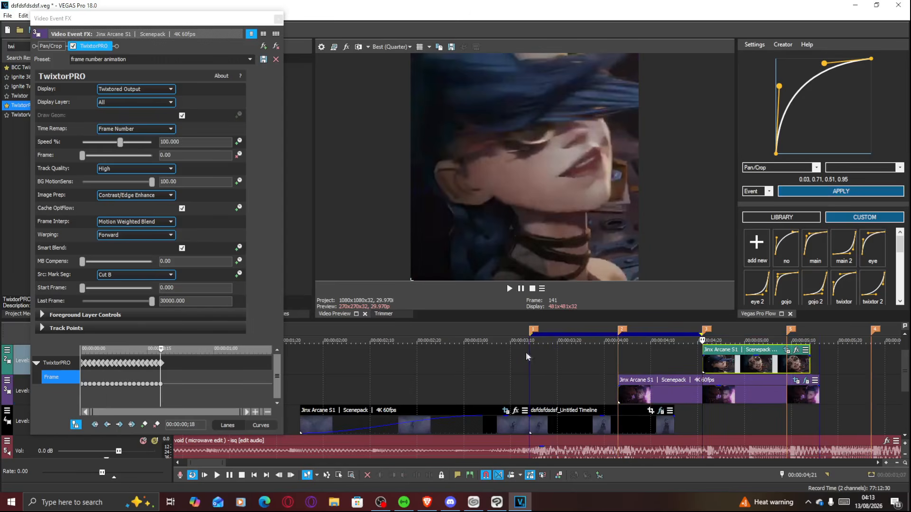
left_click(527, 352)
key("space")
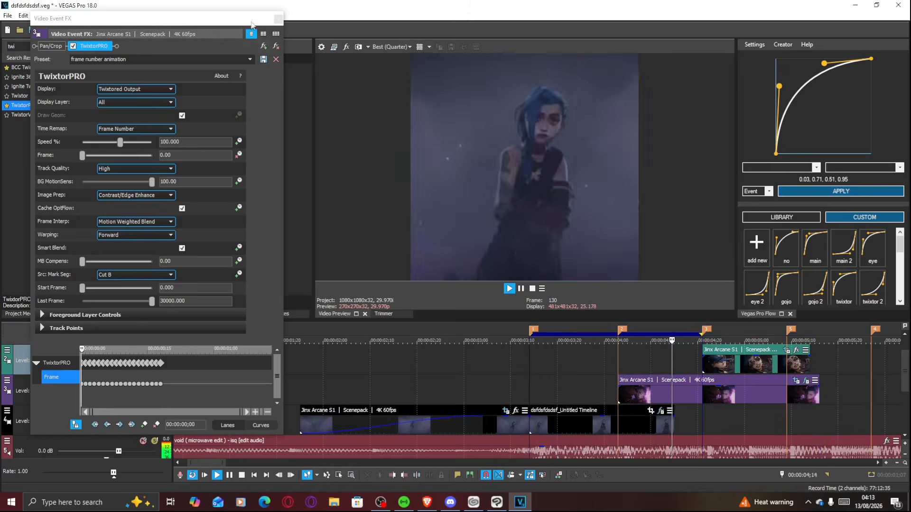
left_click(278, 19)
key("space")
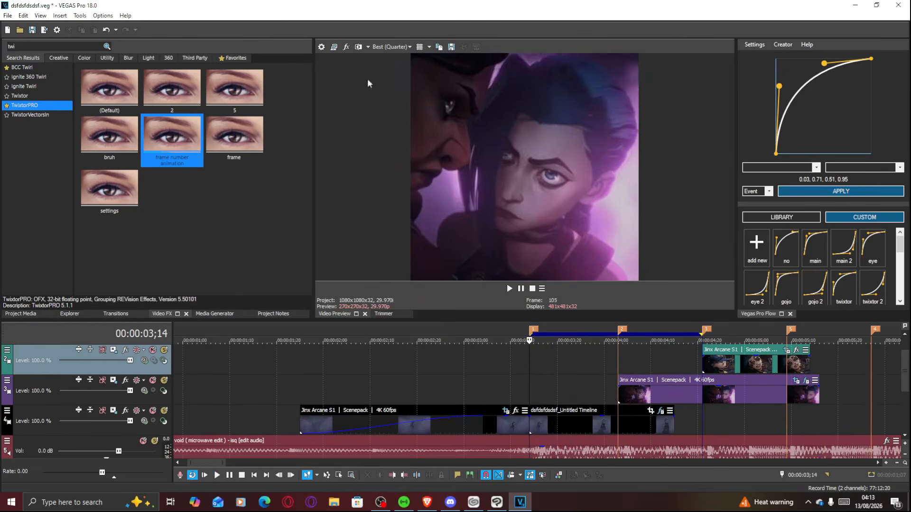
key("space")
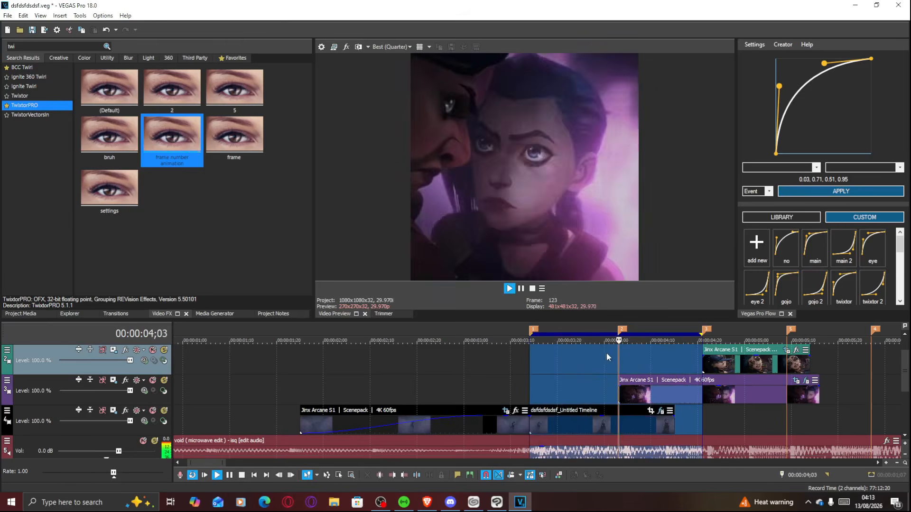
left_click(598, 352)
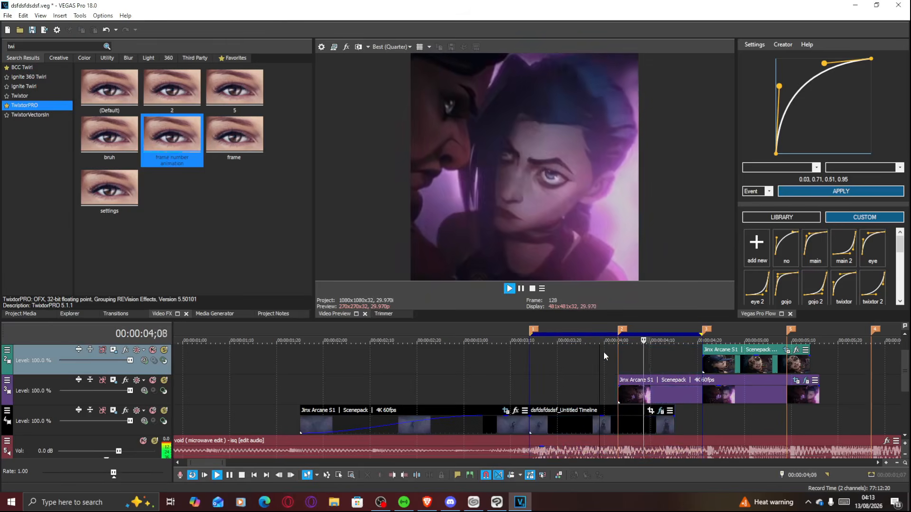
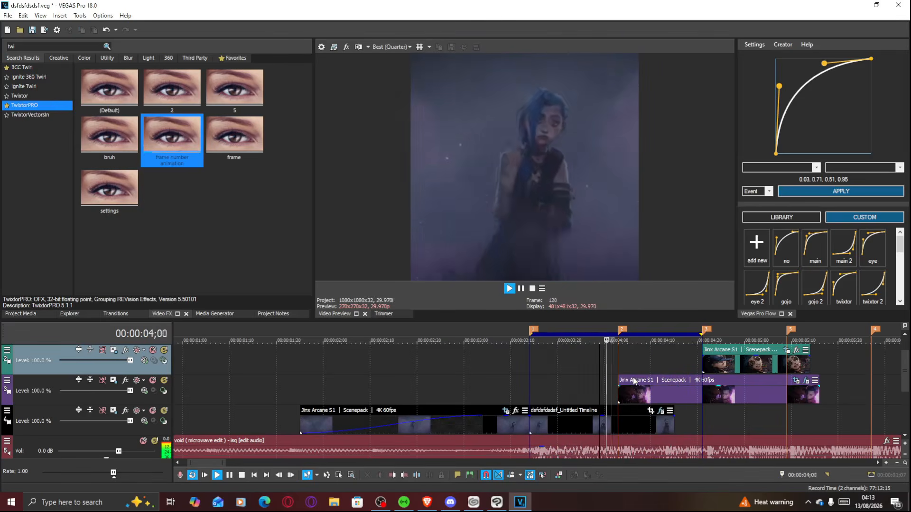
key("space")
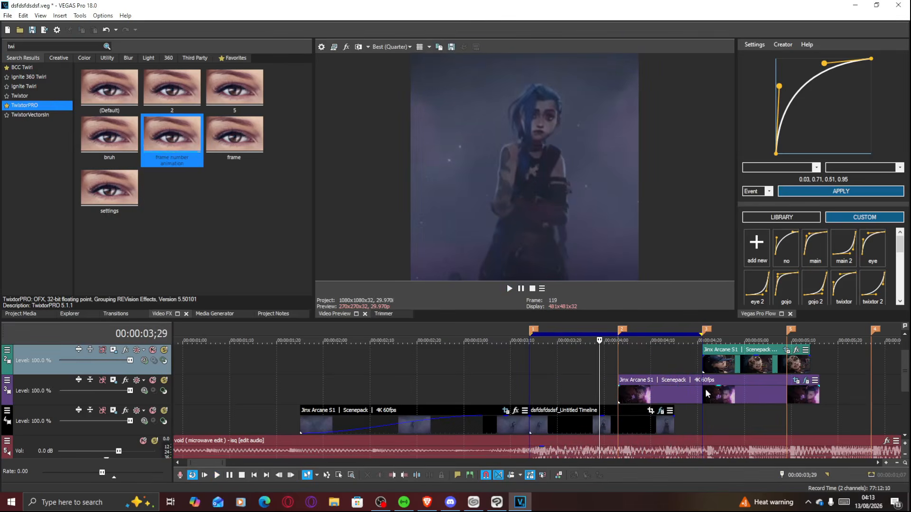
Step: Add a marker at 00:00:06;17 within the last video clip
left_click(734, 366)
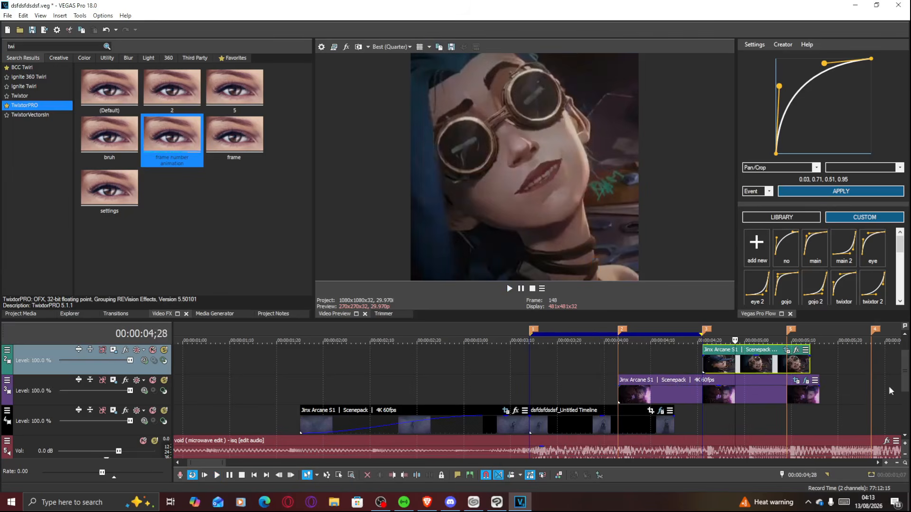
left_click_drag(905, 379, 904, 356)
left_click(820, 363)
scroll(820, 366, "up", 1)
scroll(535, 391, "down", 1)
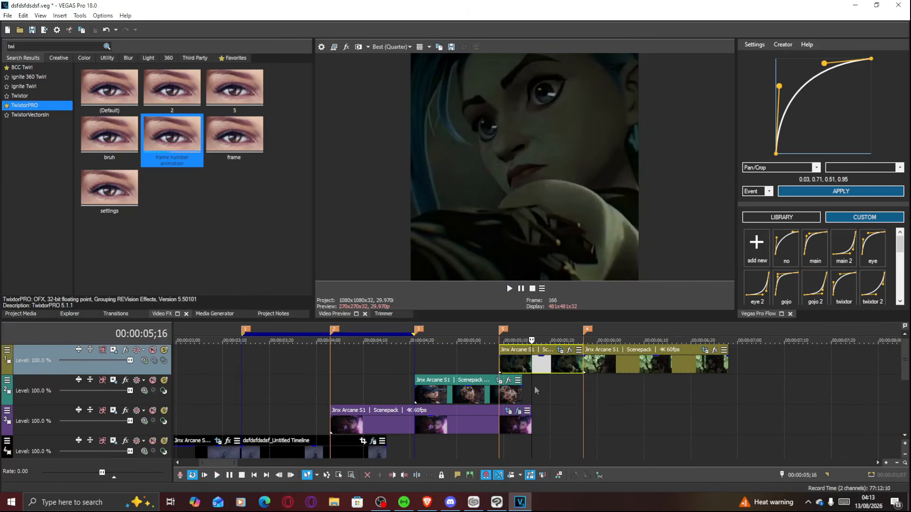
left_click(648, 365)
scroll(655, 368, "down", 1)
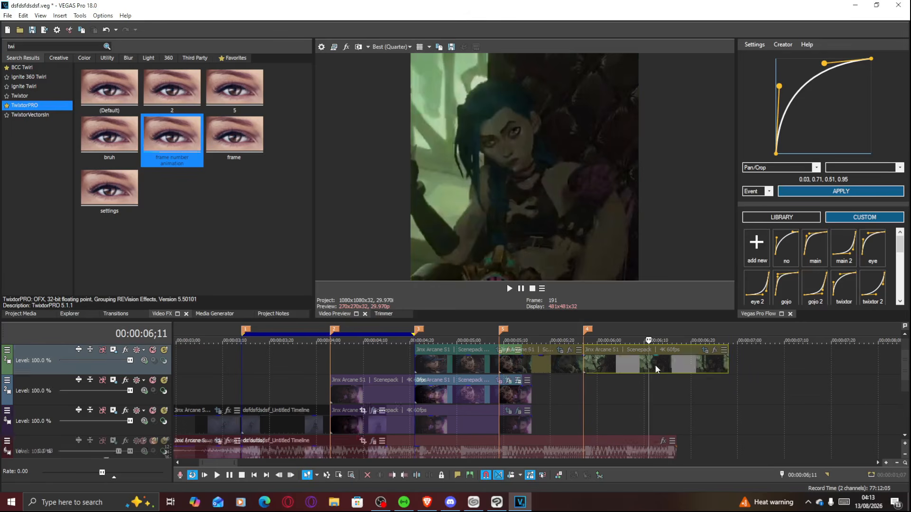
left_click(672, 402)
left_click(678, 402)
key("m")
key("Return")
scroll(675, 400, "up", 1)
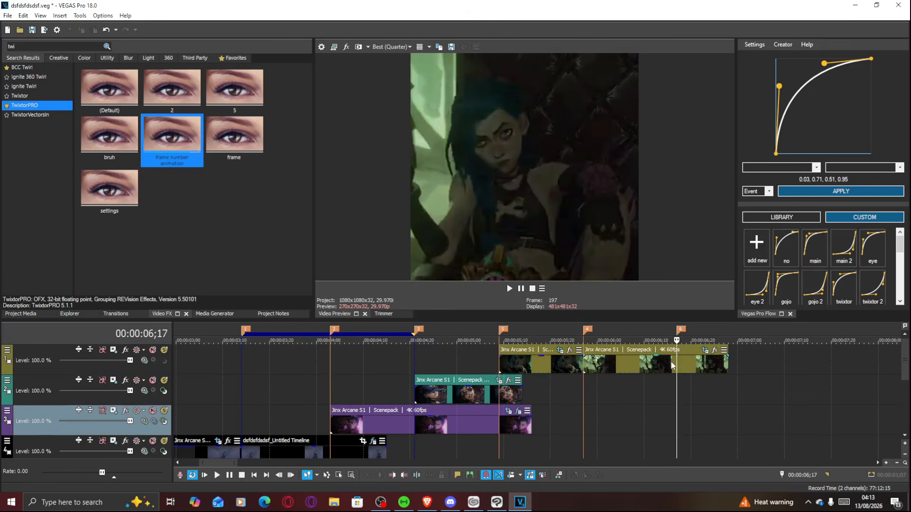
Step: Insert a new video track at the top and add a Composite Level envelope to the last clip's track
key("ctrl+shift+q")
left_click(676, 395)
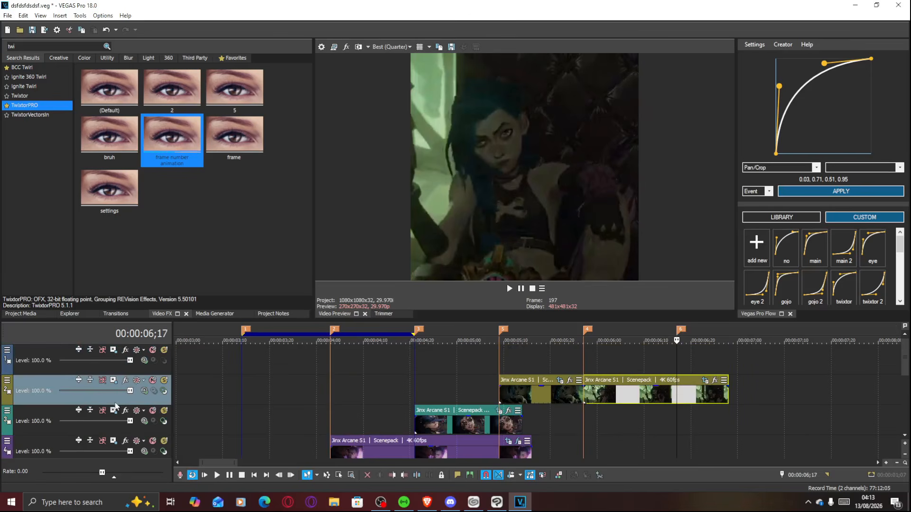
left_click(60, 16)
mouse_move(43, 16)
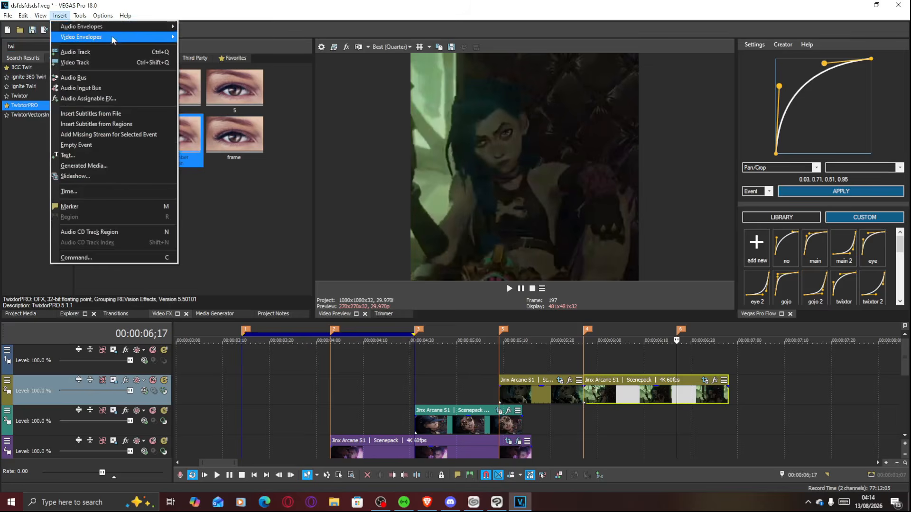
mouse_move(116, 37)
left_click(194, 39)
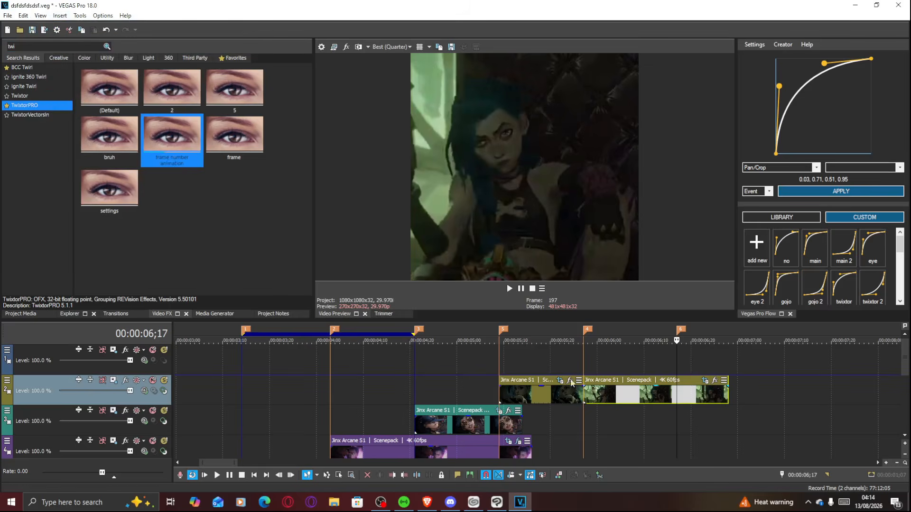
Step: Add Composite Level envelope points at the 00:00:06;17 marker so the last clip drops abruptly from 100% to fully transparent
scroll(710, 392, "up", 2)
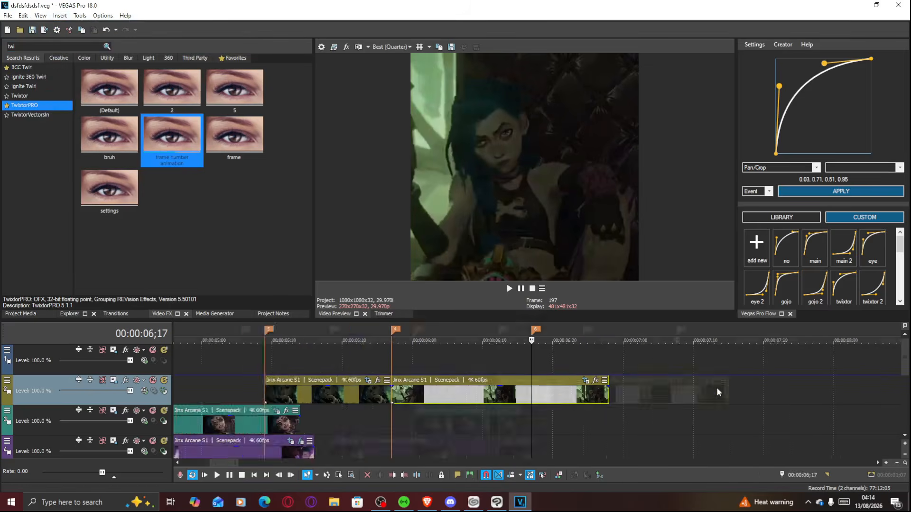
double_click(530, 378)
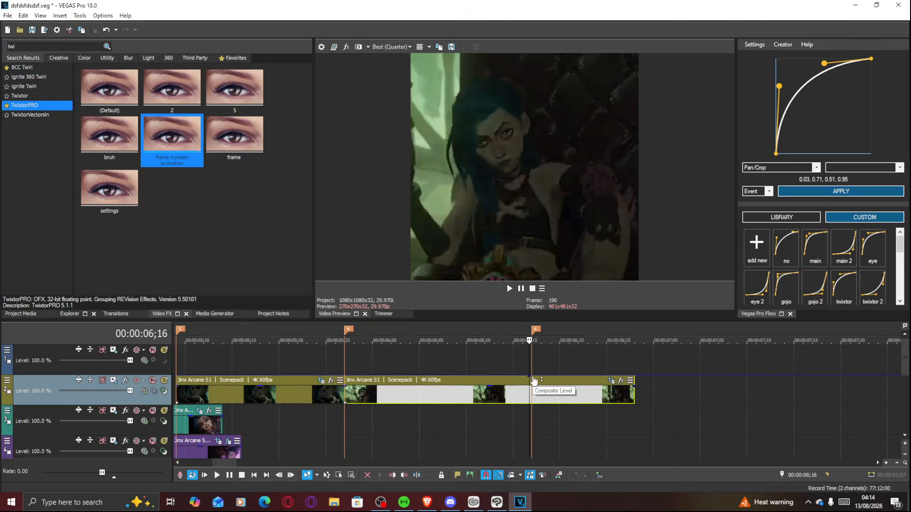
left_click(533, 380)
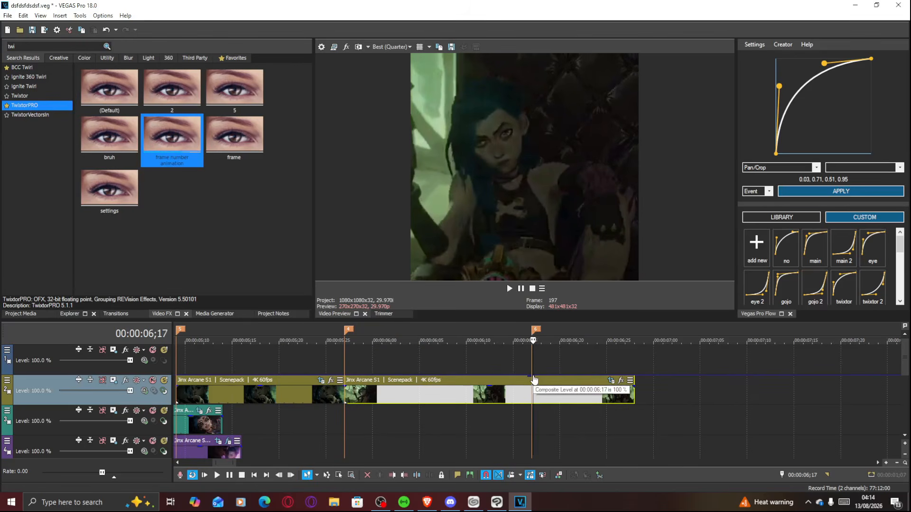
left_click_drag(534, 380, 531, 422)
left_click(569, 391)
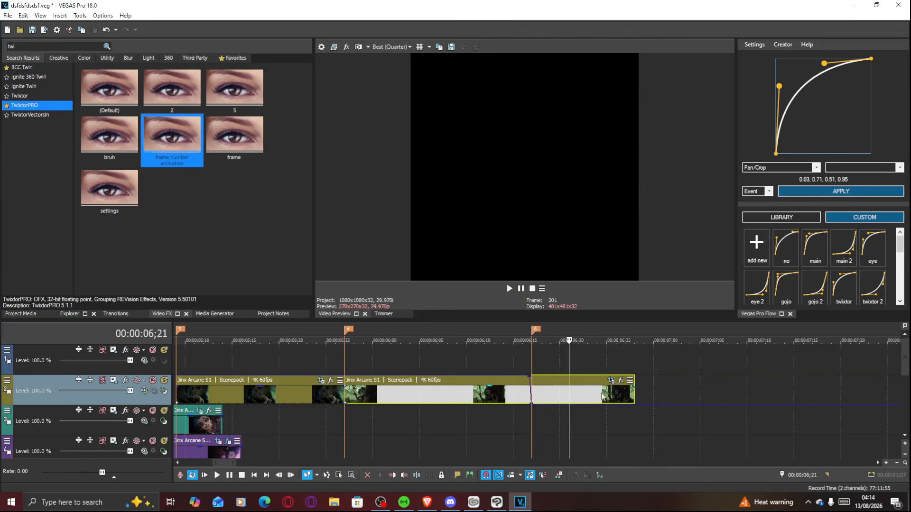
left_click_drag(531, 405, 533, 381)
left_click(477, 400)
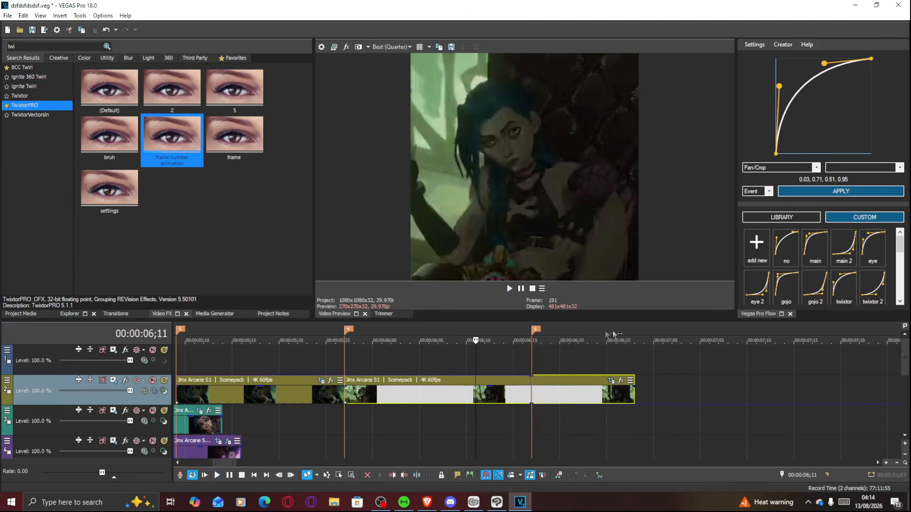
left_click(587, 364)
left_click(429, 388)
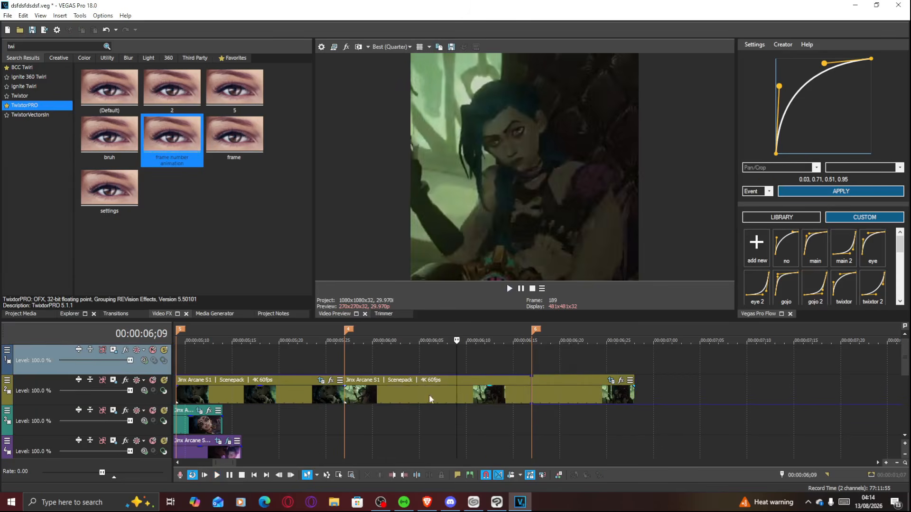
Step: Apply the TwixtorPRO "frame number animation" preset to the goggles clip starting at 00:00:04;21
scroll(403, 405, "down", 1)
scroll(380, 398, "down", 3)
left_click(339, 417)
scroll(353, 425, "up", 1)
double_click(546, 424)
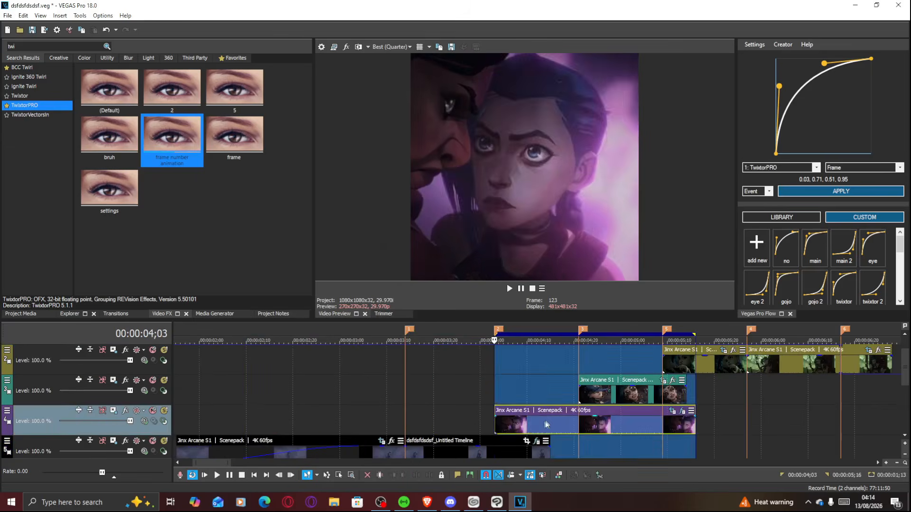
left_click(639, 393)
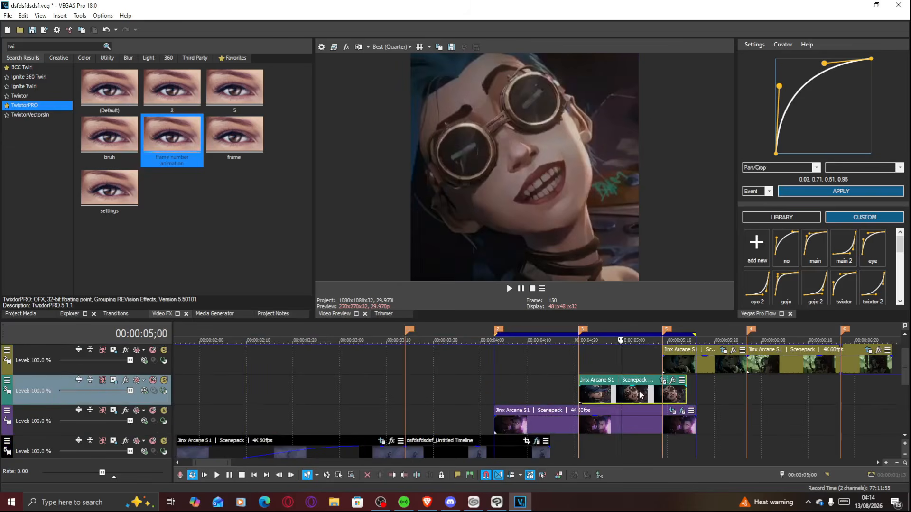
left_click(156, 143)
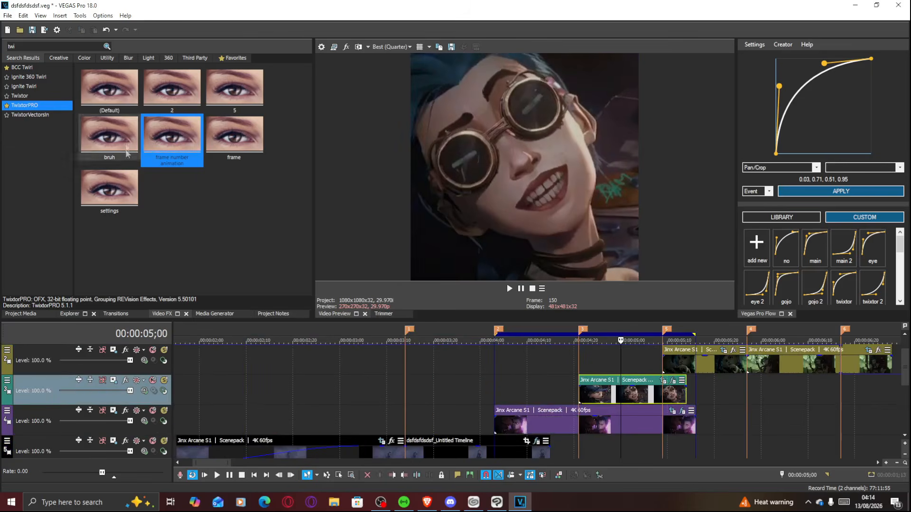
left_click(673, 381)
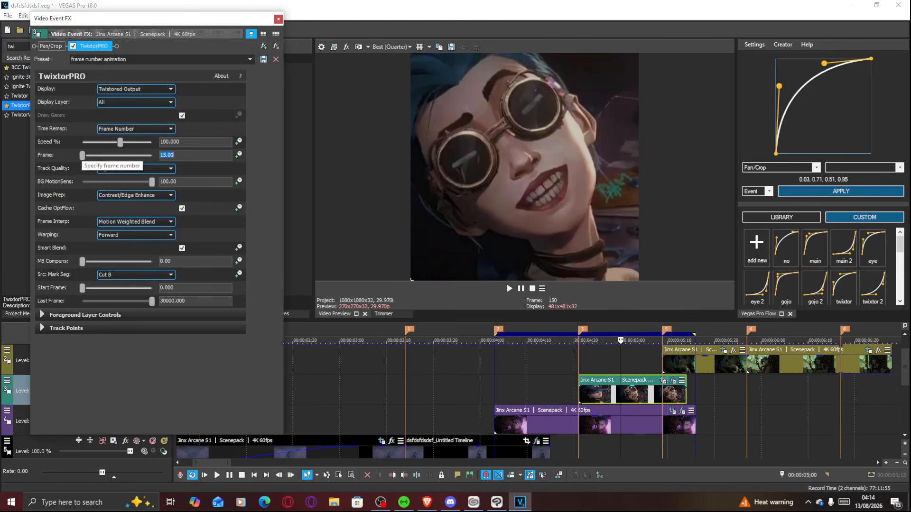
Step: Find the goggles clip's last usable TwixtorPRO frame, set Frame to 21 and enable keyframe animation for it
key("Up")
key("Up")
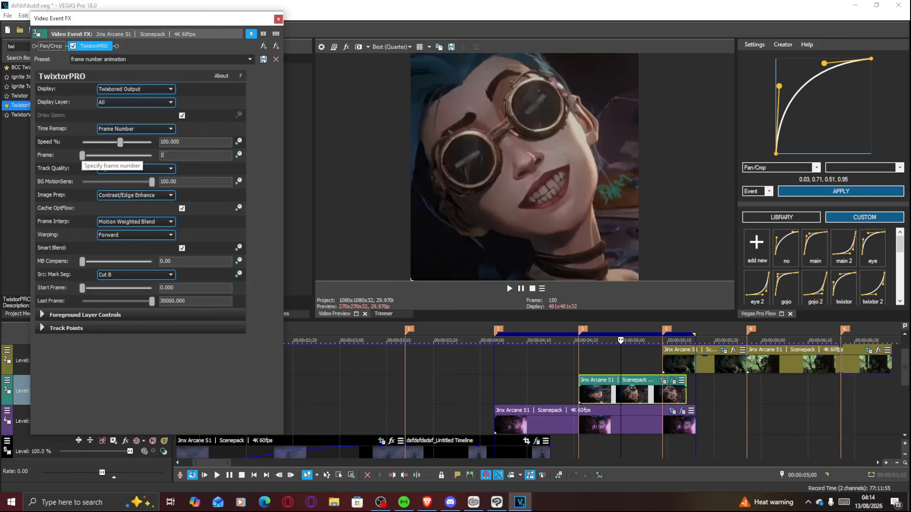
key("Return")
type("10")
key("Return")
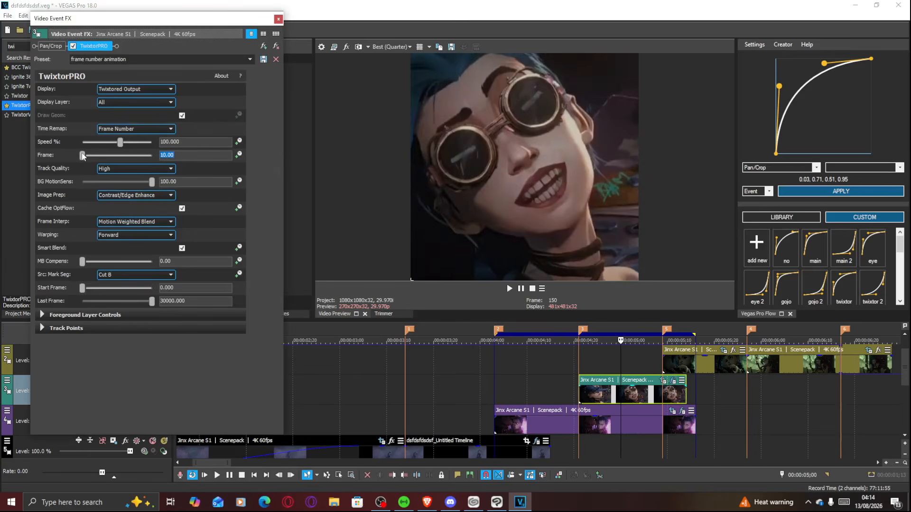
key("Up")
key("Up")
key("Up")
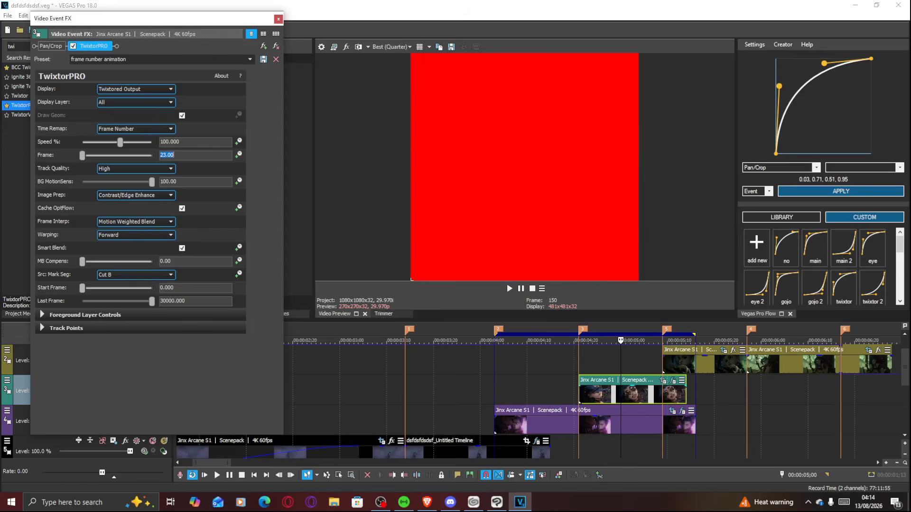
key("Down")
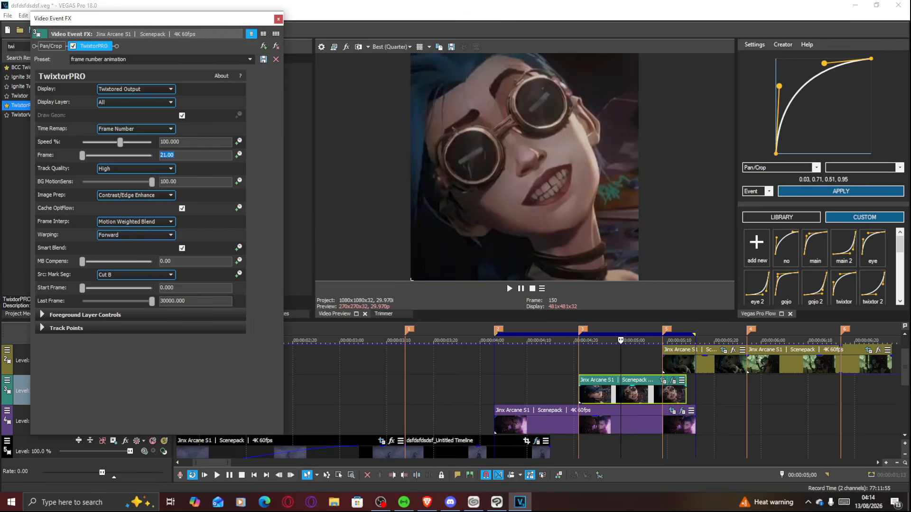
left_click(239, 155)
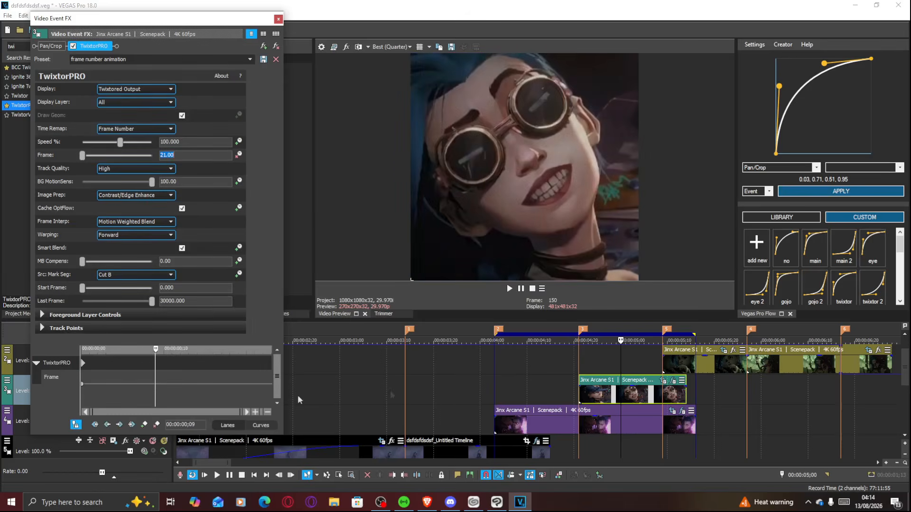
Step: Keyframe the goggles clip's Frame at 21 around 00:00:00;11, and at 0 for 00:00:00;18 and the clip start
left_click(631, 398)
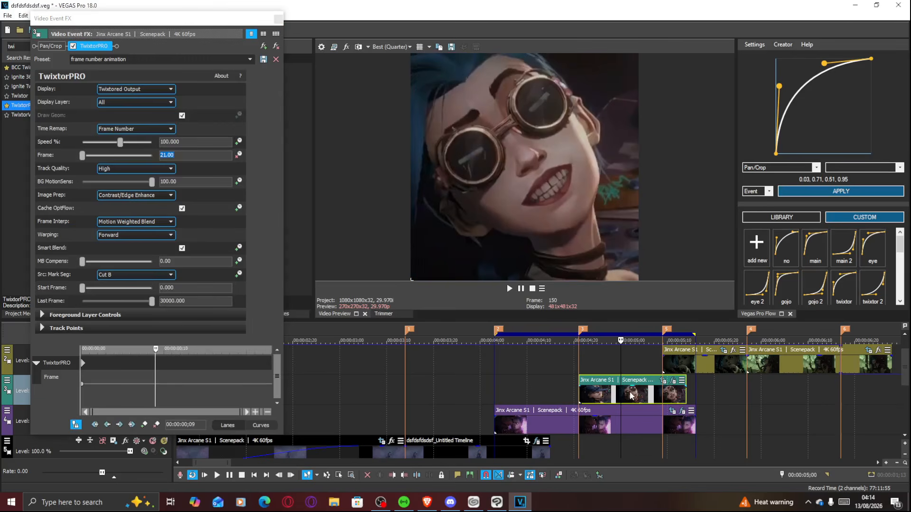
left_click(147, 425)
left_click_drag(201, 385, 229, 386)
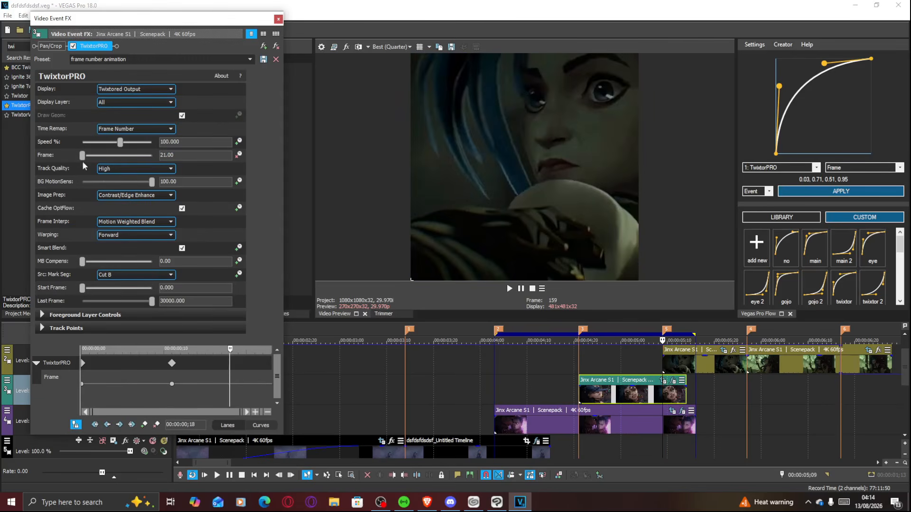
left_click_drag(83, 155, 12, 177)
left_click_drag(112, 385, 80, 379)
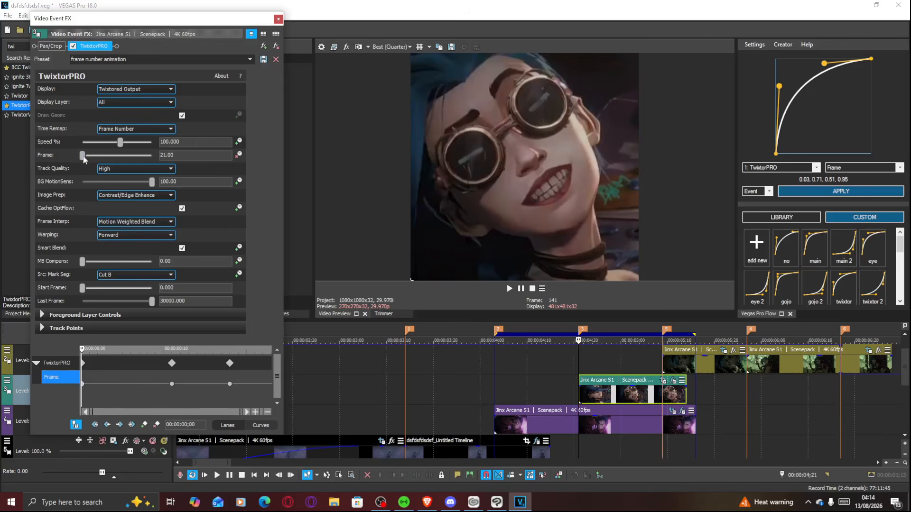
left_click_drag(83, 156, 52, 161)
Step: Apply the 0.03, 0.71, 0.51, 0.95 curve to the goggles clip's first Frame segment and save it as custom curve "in"
left_click(601, 389)
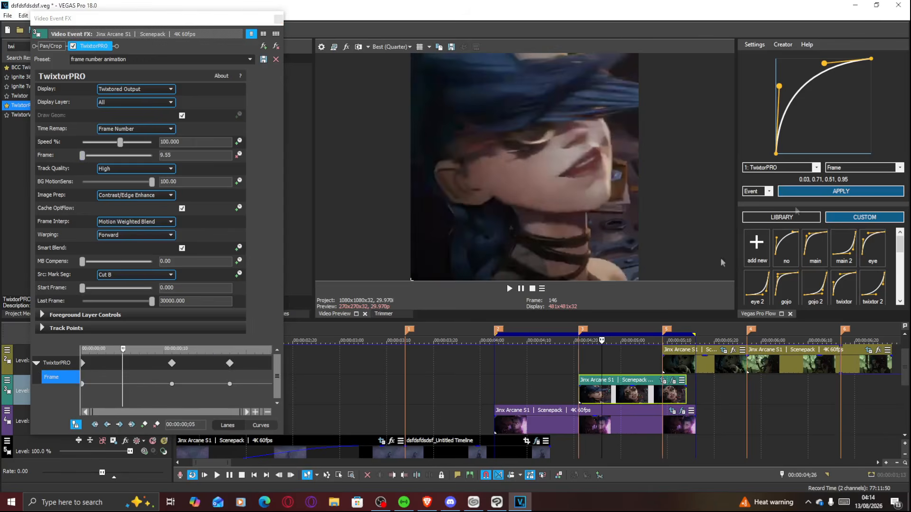
left_click(832, 194)
scroll(859, 280, "down", 5)
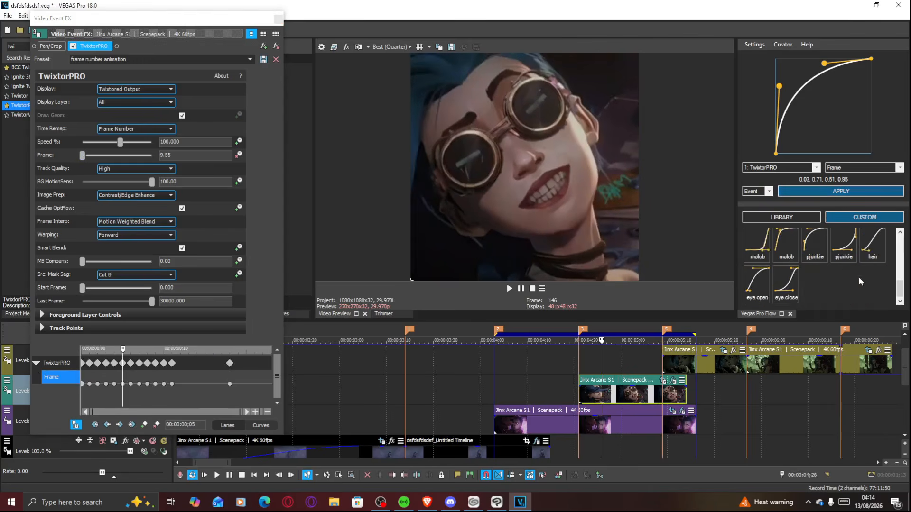
left_click_drag(904, 279, 905, 242)
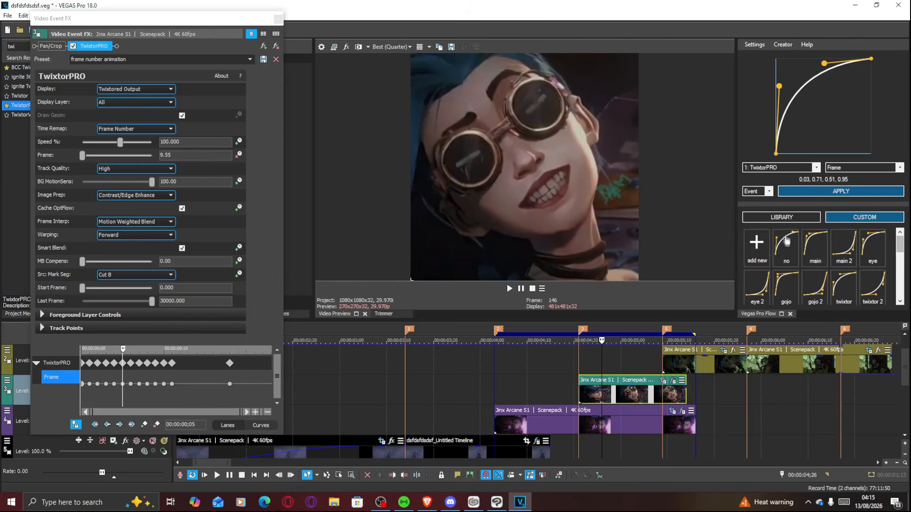
left_click(765, 256)
type("in")
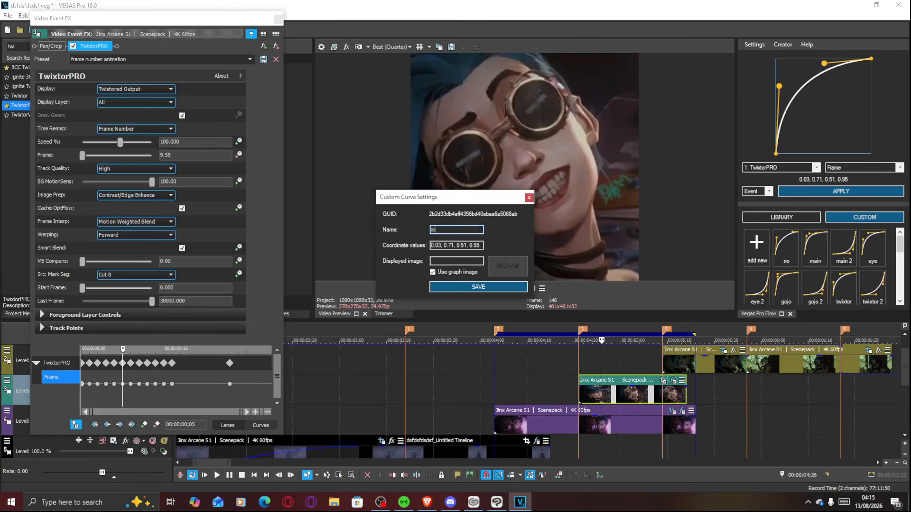
left_click(478, 287)
Step: Load the "main 2" curve, reshape it to 0.71, 0.03, 1.00, 0.62 and save it as custom curve "end"
left_click(198, 377)
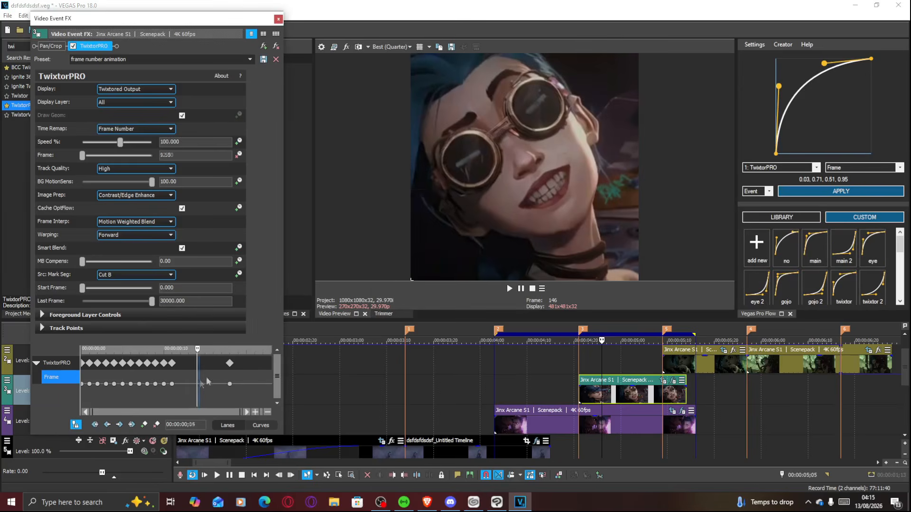
left_click(843, 255)
left_click_drag(865, 136, 875, 100)
left_click_drag(847, 152, 843, 152)
left_click(755, 245)
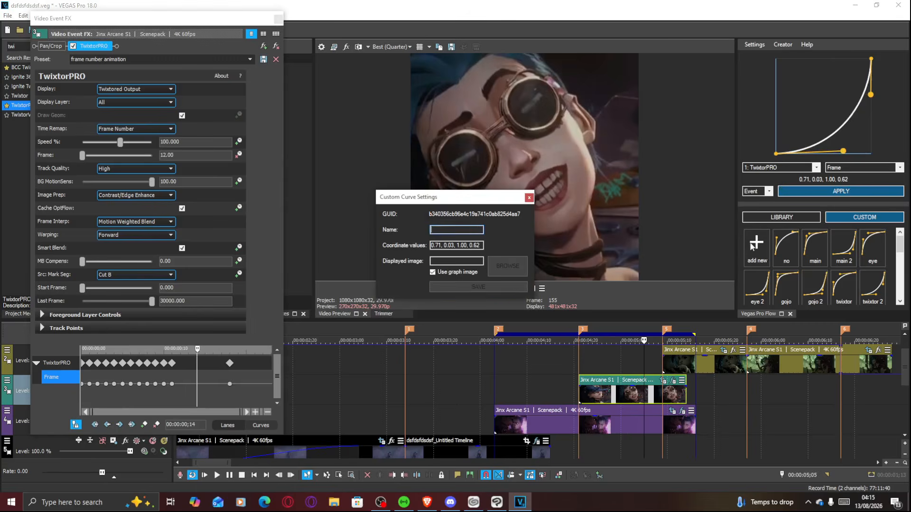
type("end")
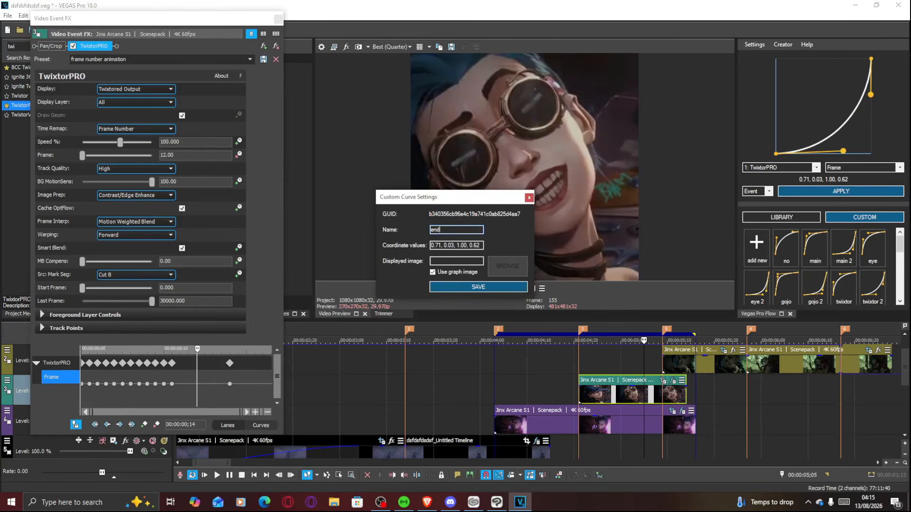
left_click(477, 287)
Step: Apply the "end" curve to the goggles clip's second Frame segment and close the effect settings
scroll(860, 285, "down", 5)
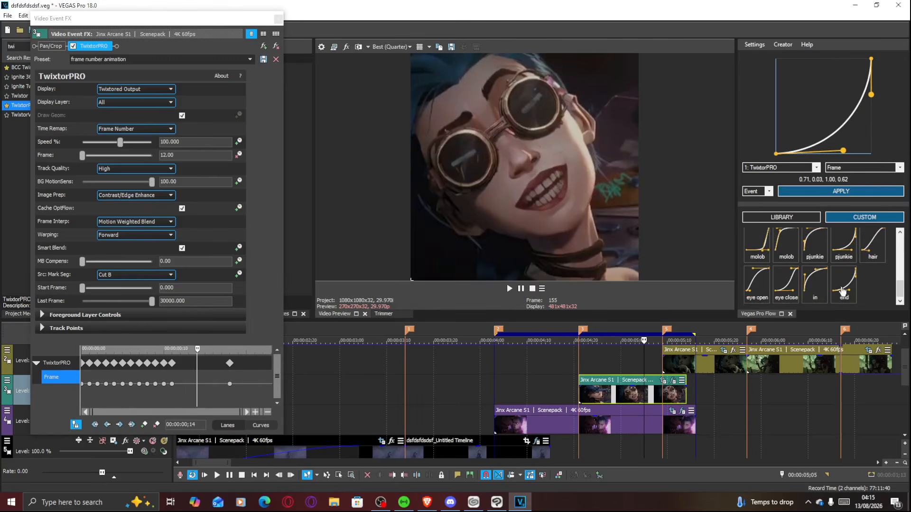
left_click(829, 191)
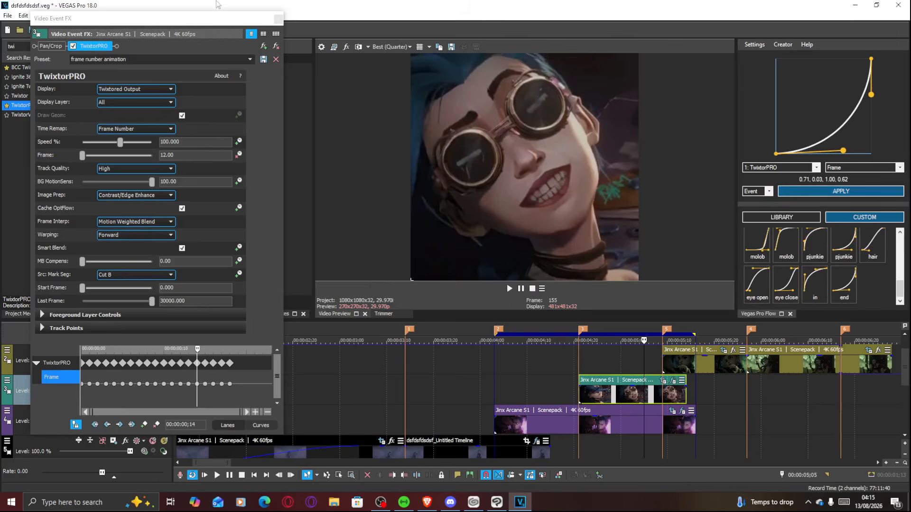
left_click(279, 19)
Step: Apply the TwixtorPRO "frame number animation" preset to the last two clips, starting at 00:00:05;09 and 00:00:05;27
left_click(707, 367)
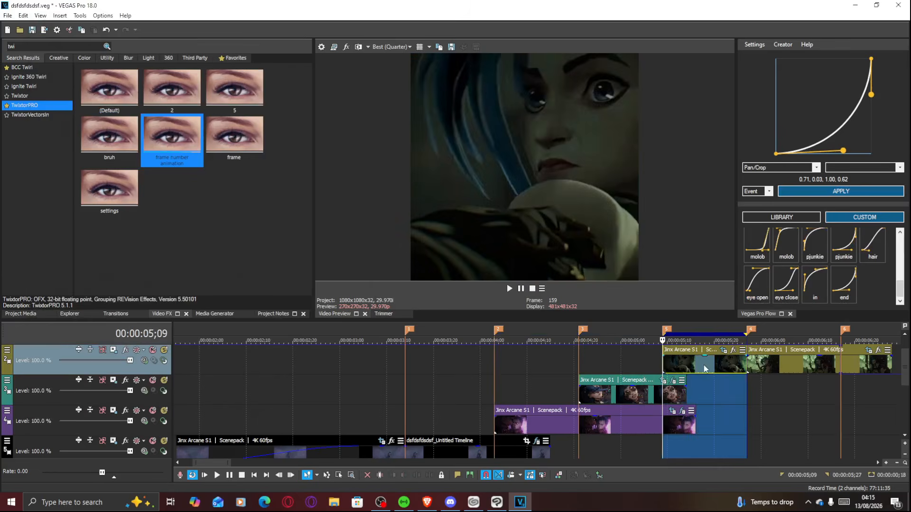
scroll(707, 367, "down", 2)
scroll(611, 372, "up", 1)
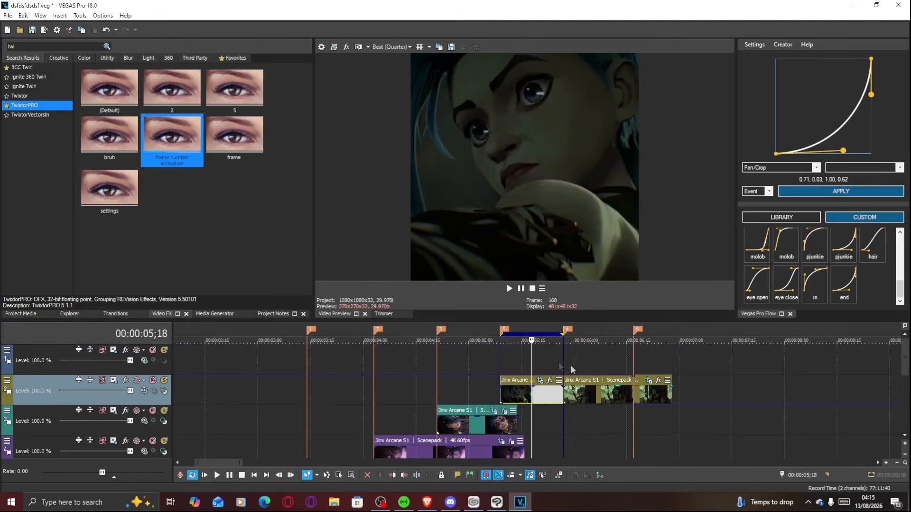
double_click(183, 143)
left_click(593, 397)
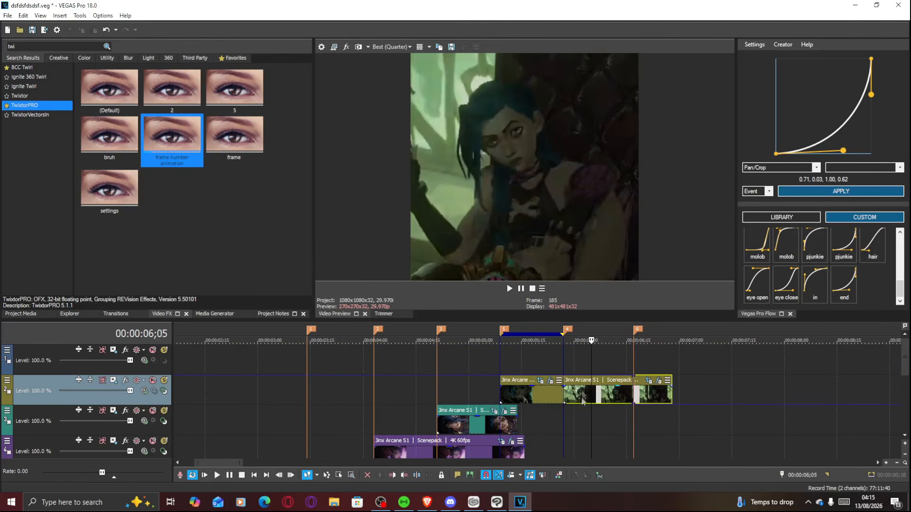
left_click(549, 381)
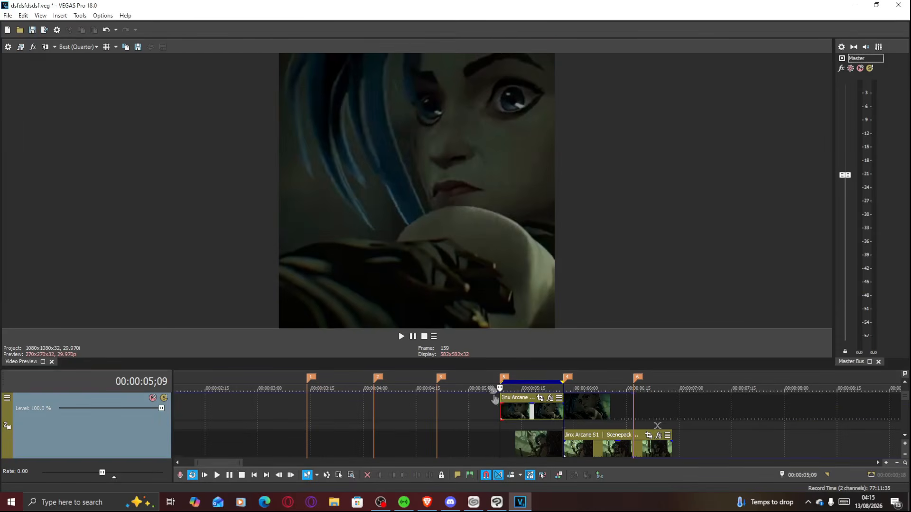
Step: Save the project and restore the custom window layout with Video FX and Vegas Pro Flow
key("ctrl+s")
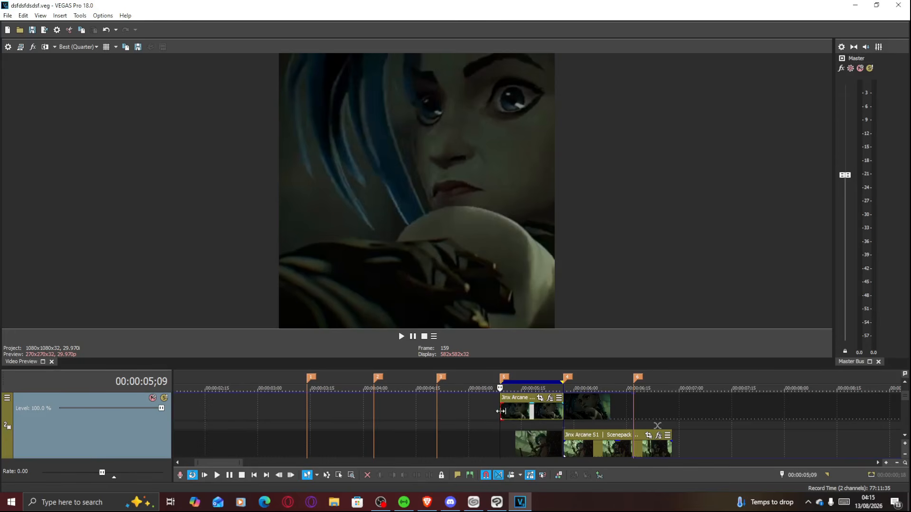
key("alt+d")
key("1")
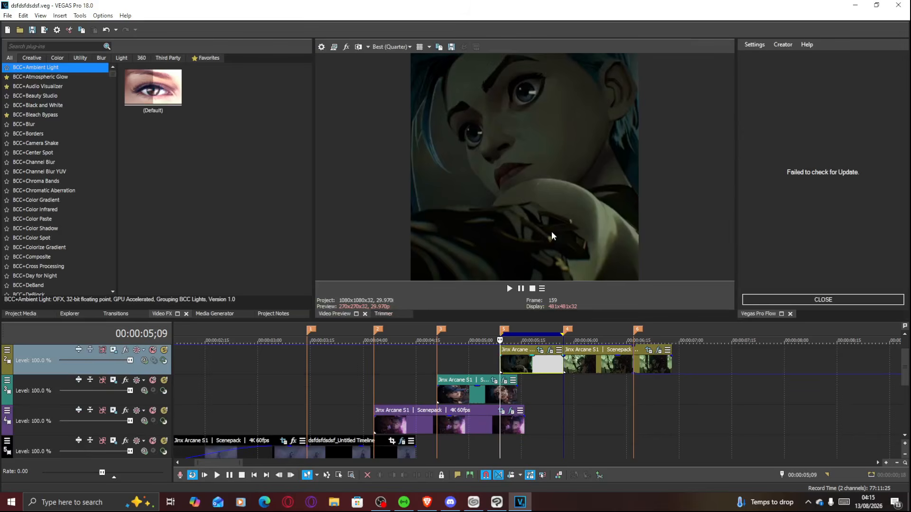
Step: Open the TwixtorPRO settings of the clip starting at 00:00:05;09, set Frame to 0 and enable keyframing for Frame
left_click(550, 352)
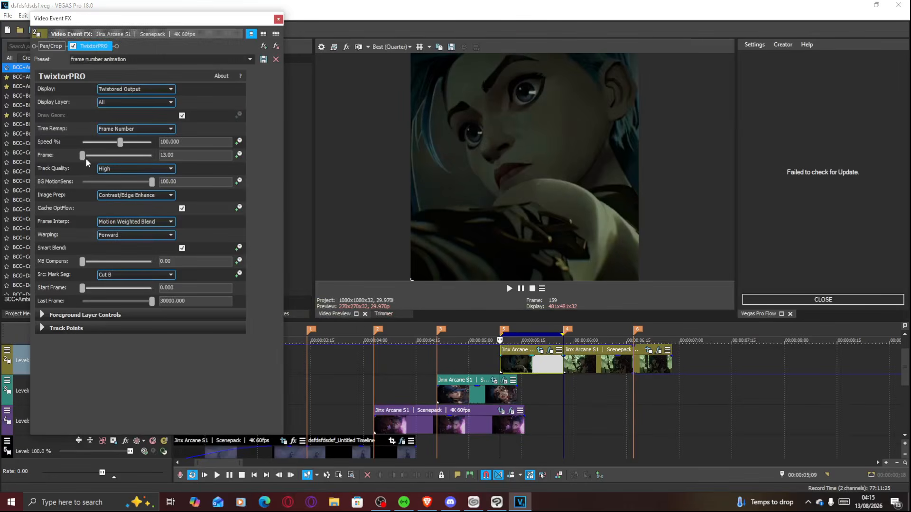
left_click_drag(82, 156, 70, 155)
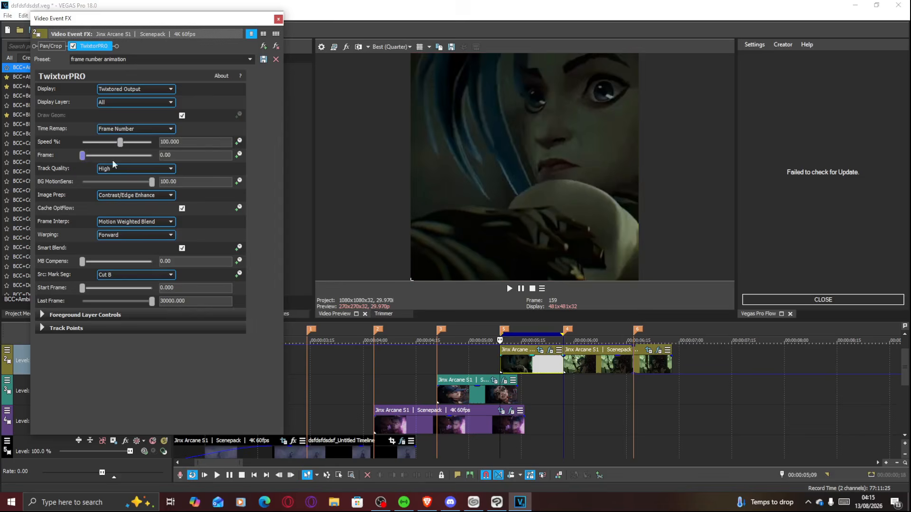
left_click(239, 155)
Step: Keyframe Frame at 15 near 00:00:00;10 and add a closing keyframe of 0 at the end of the clip
left_click(187, 396)
key("Right")
left_click(174, 155)
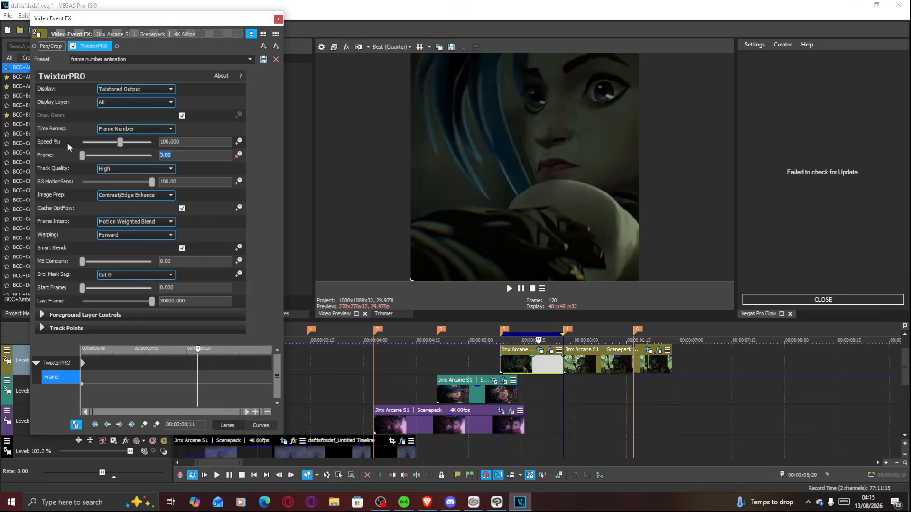
type("10")
key("Return")
type("14")
key("Return")
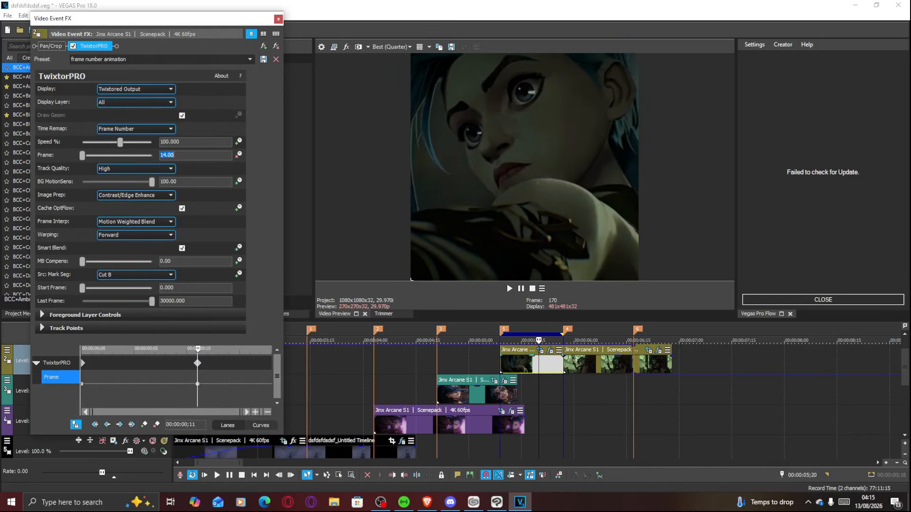
type("17")
key("Return")
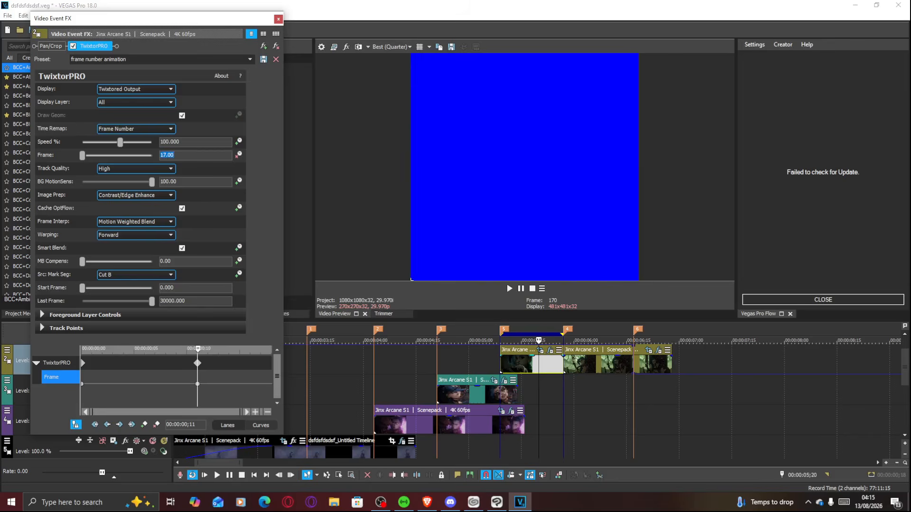
type("15")
key("Return")
left_click_drag(197, 384, 135, 384)
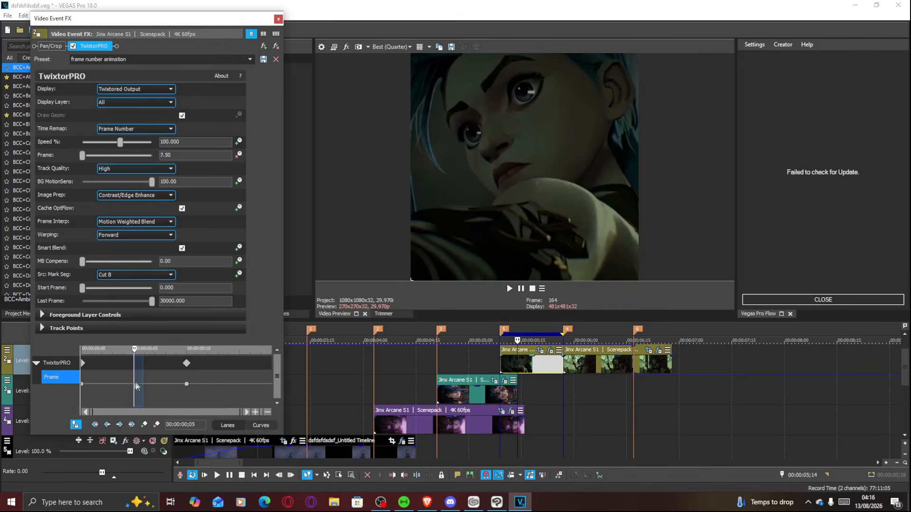
left_click(81, 383)
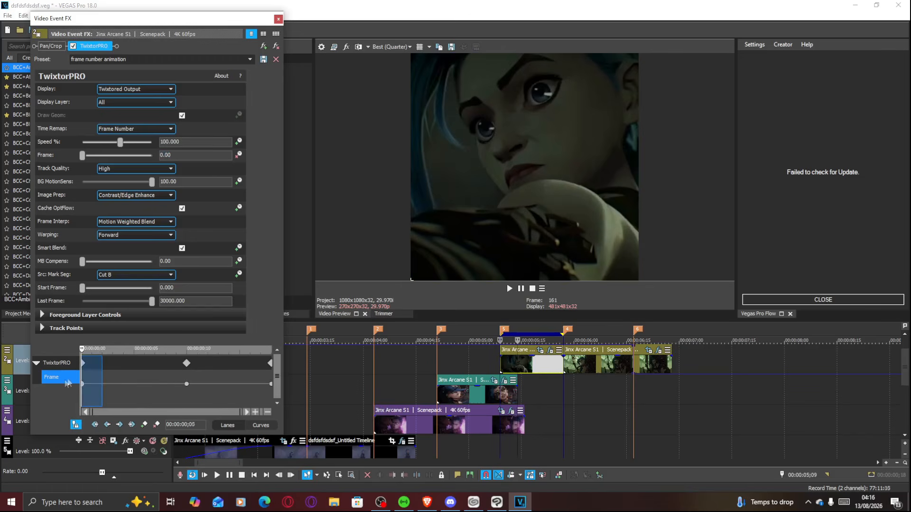
Step: Apply the "in" curve to the first Frame segment and the "end" curve to the second, and close the effect settings
left_click(524, 367)
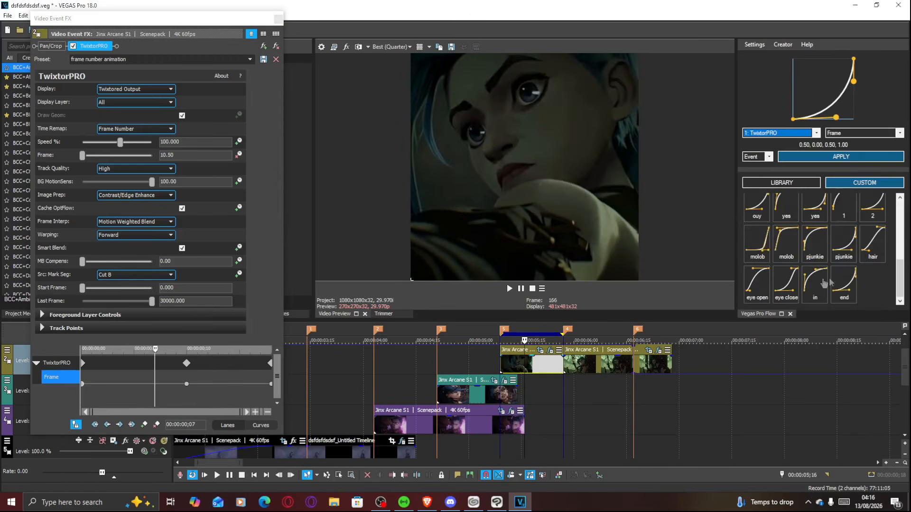
left_click(814, 284)
left_click(840, 157)
left_click(844, 285)
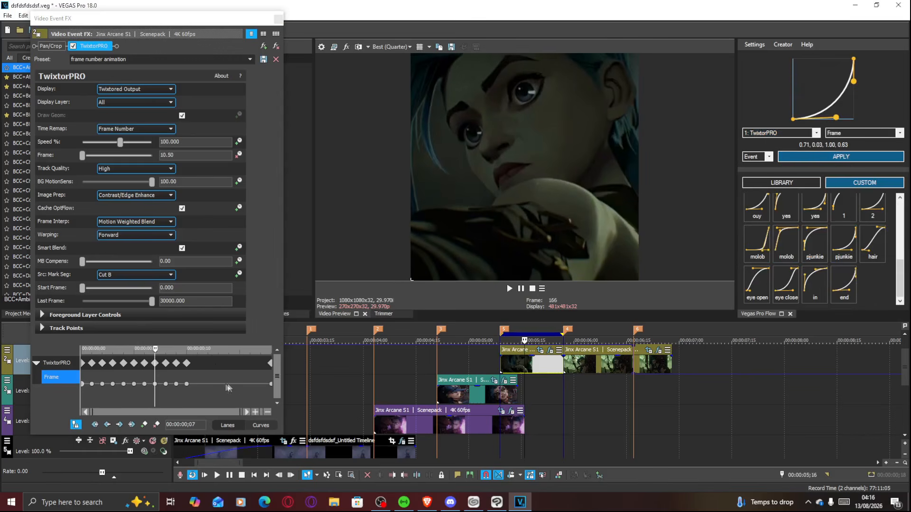
left_click(841, 157)
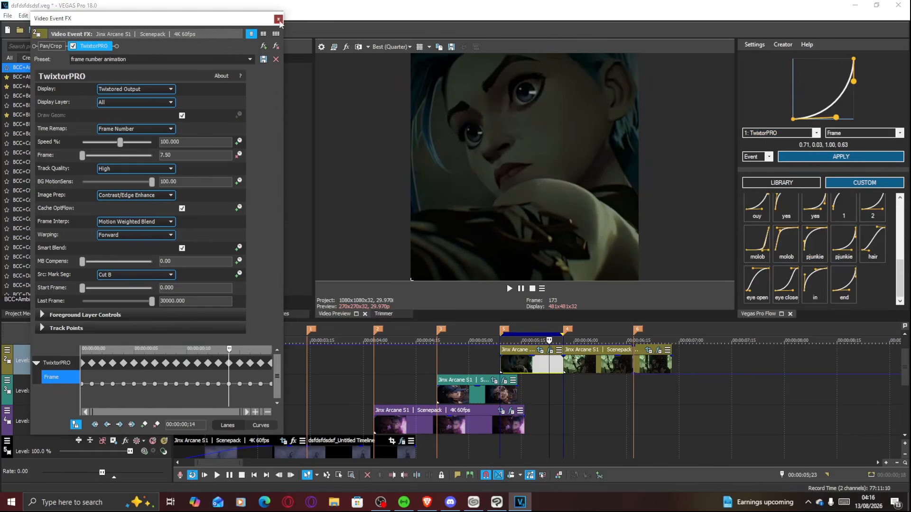
left_click(278, 19)
Step: On the clip starting at 00:00:05;27, enable TwixtorPRO Frame keyframing with 0 at its start and 0 at 00:00:00;20
left_click(597, 361)
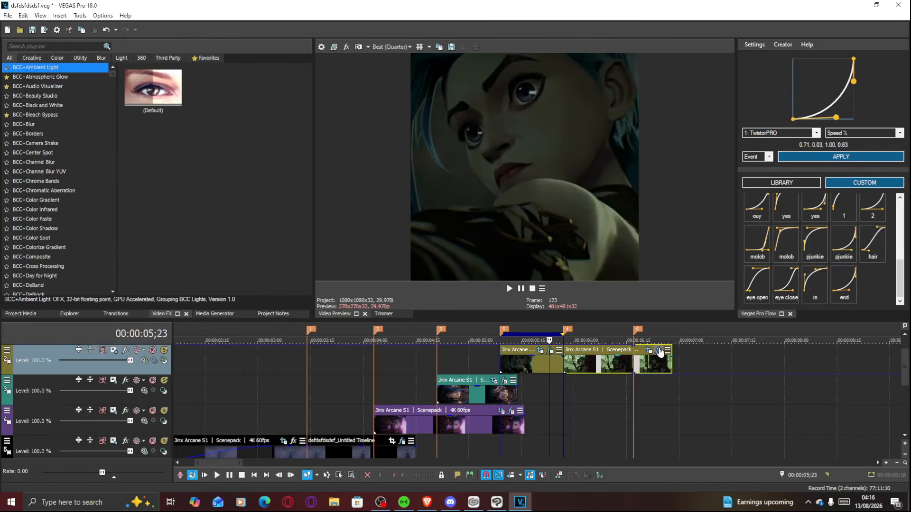
left_click(658, 350)
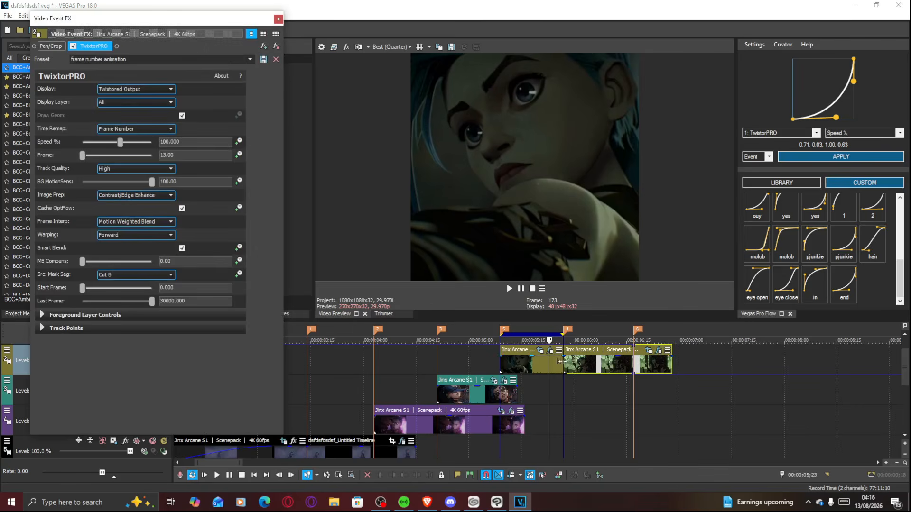
left_click_drag(83, 157, 79, 157)
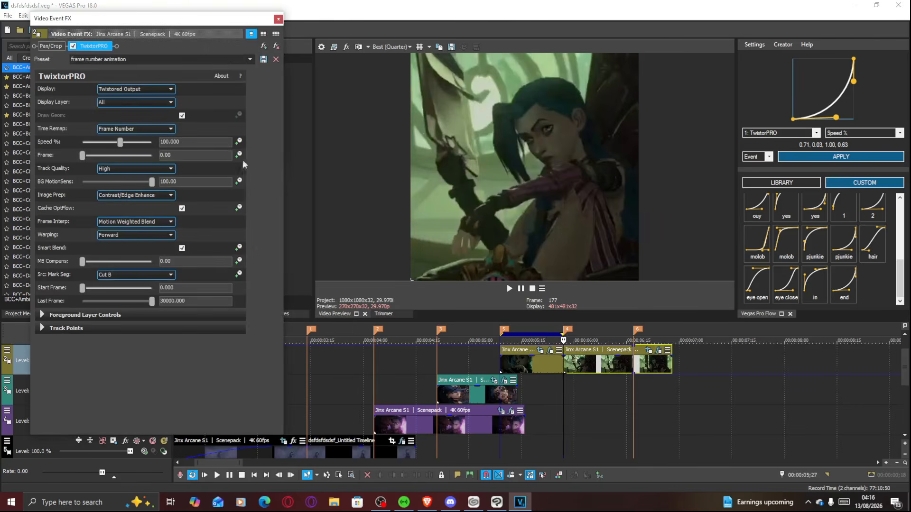
left_click(238, 155)
left_click_drag(183, 377, 205, 377)
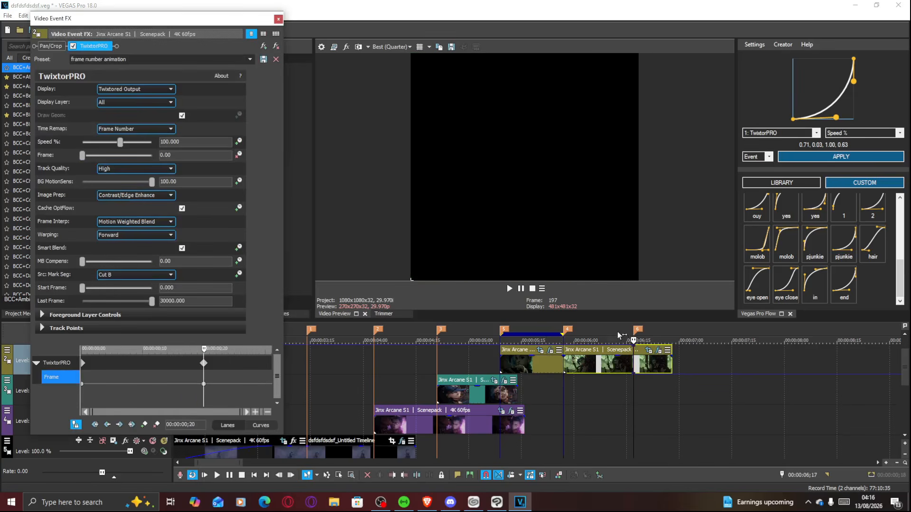
left_click(637, 331)
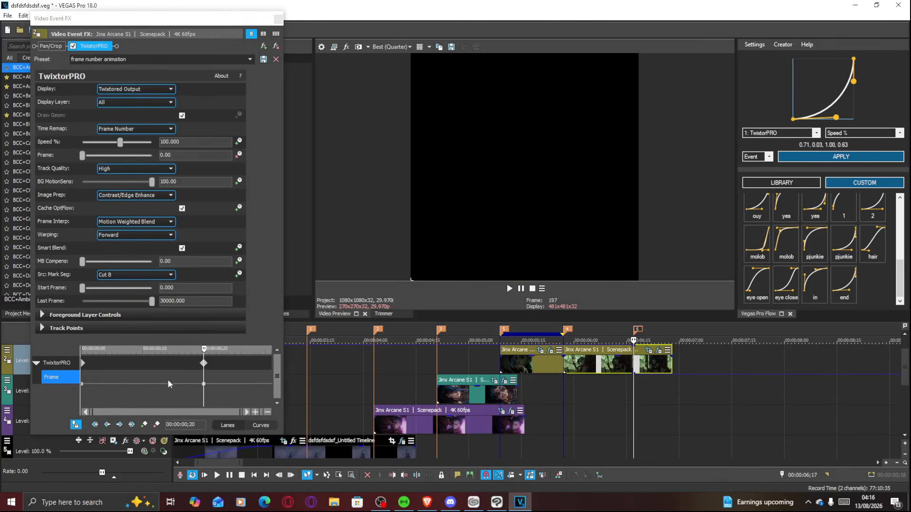
Step: Add a middle Frame keyframe of 27 and position it at about 00:00:00;12 in the throne clip
left_click_drag(160, 389, 143, 382)
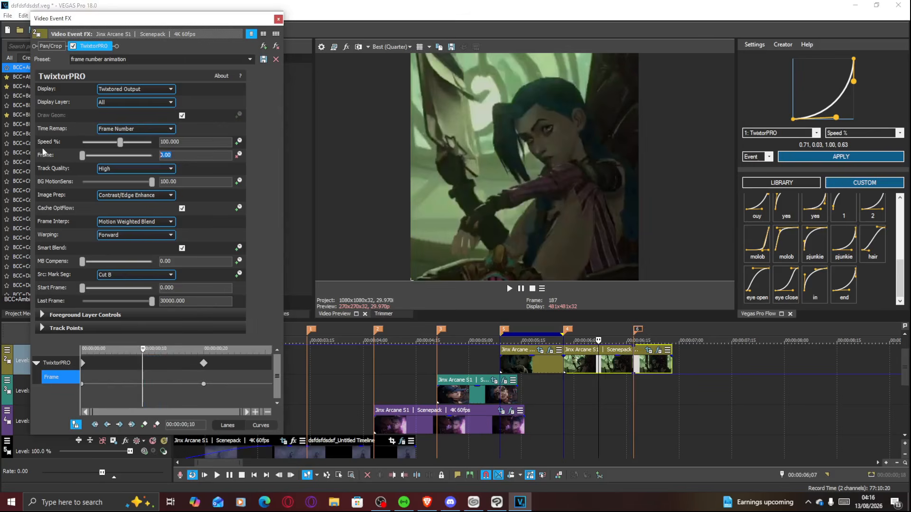
type("25")
key("Return")
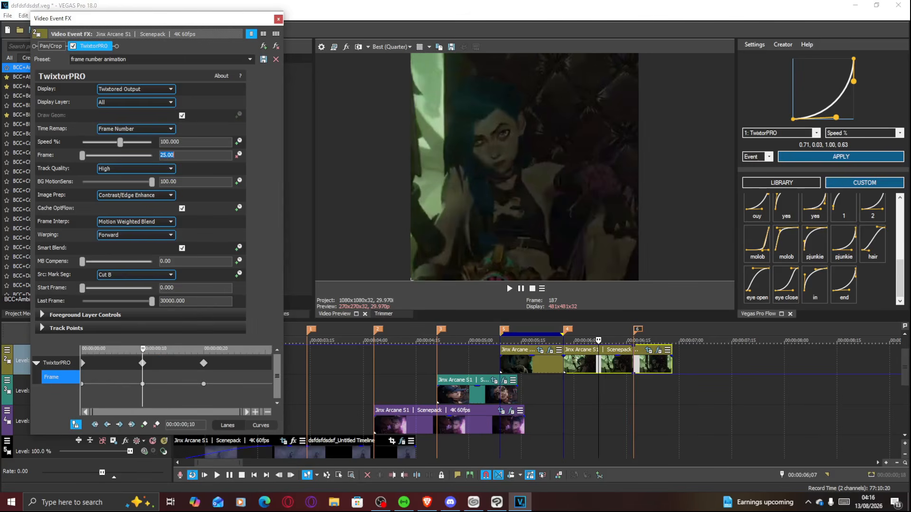
type("27")
key("Return")
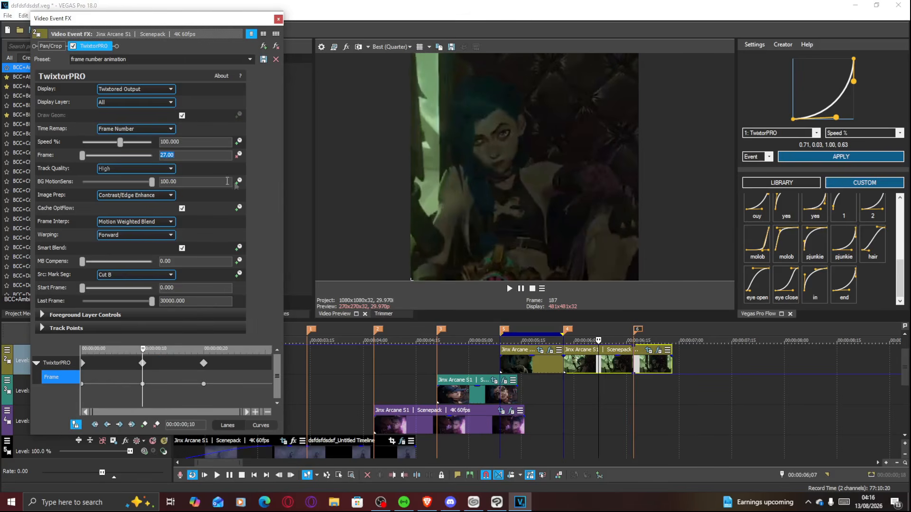
left_click_drag(145, 383, 160, 385)
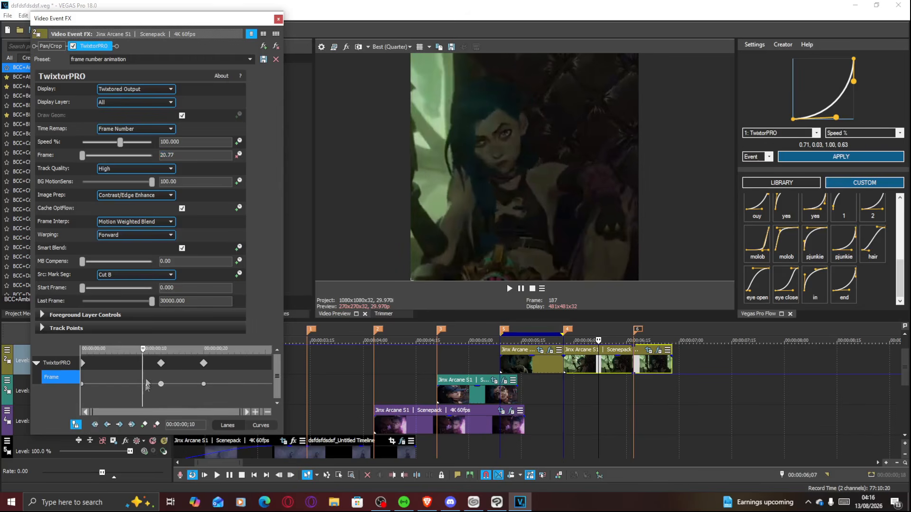
left_click_drag(162, 385, 156, 384)
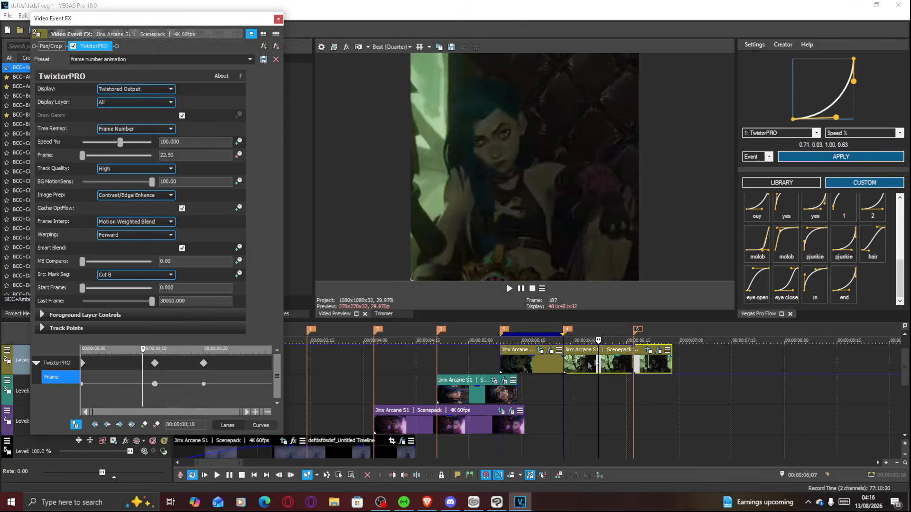
Step: Apply the "in" curve to the throne clip's first Frame segment and "end" to its second, and close the effect settings
left_click(587, 364)
left_click(814, 284)
left_click(841, 157)
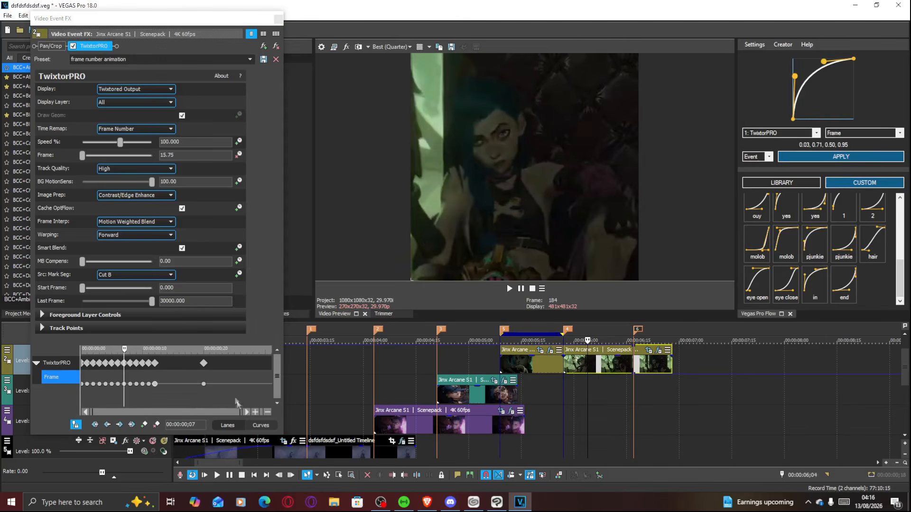
left_click(179, 374)
left_click(844, 282)
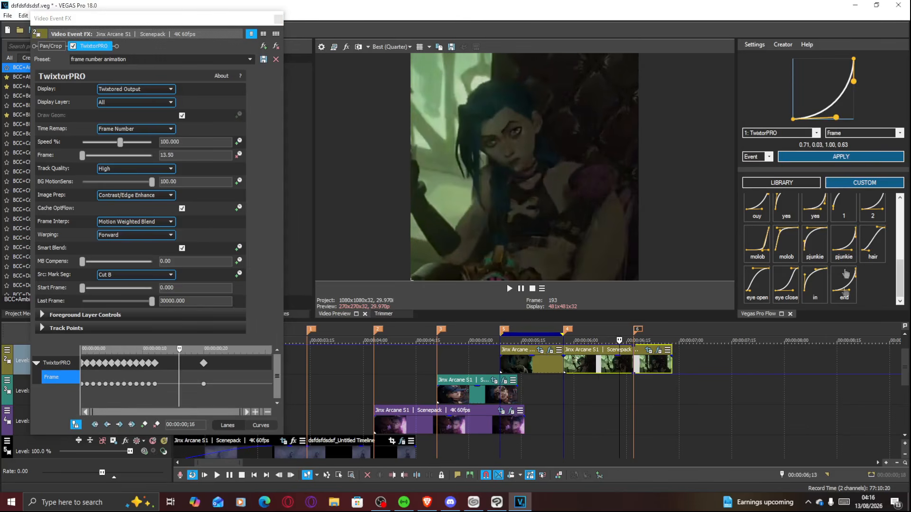
left_click(859, 159)
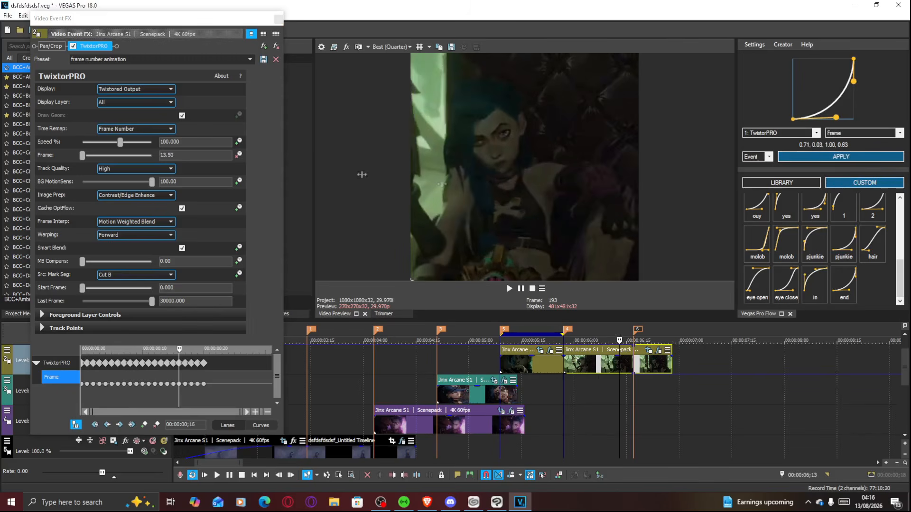
left_click(278, 20)
Step: Set the loop region from before marker 1 to marker 6 at 00:00:06;17 and save the project
left_click(635, 357)
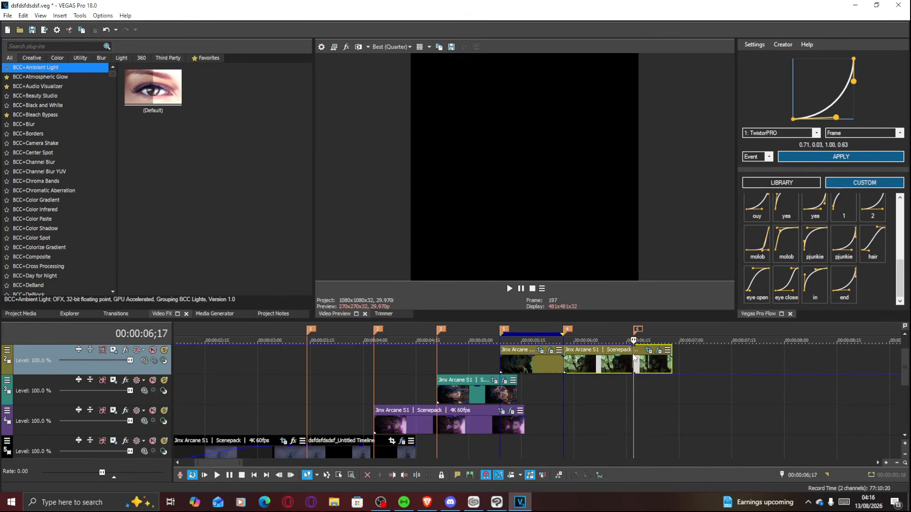
scroll(490, 380, "down", 5)
left_click(294, 378)
left_click(269, 378)
key("i")
left_click(306, 376)
key("ctrl+s")
scroll(328, 380, "down", 2)
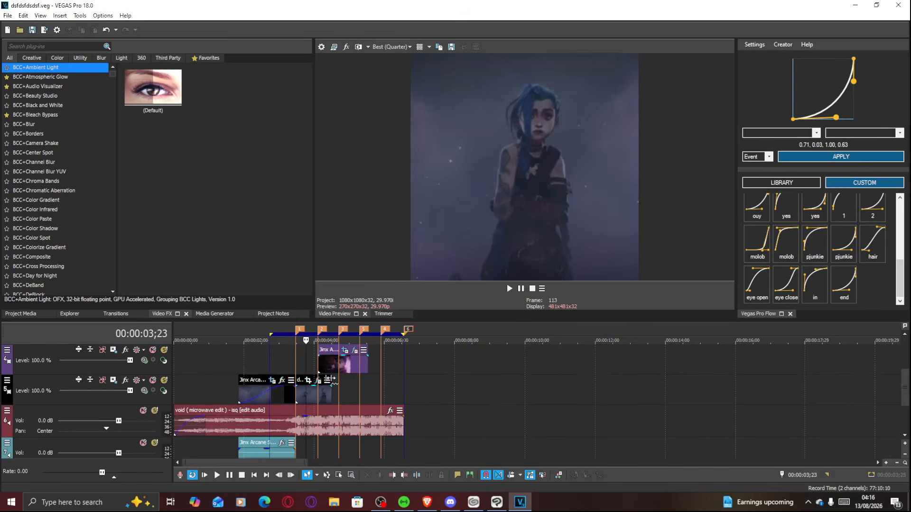
Step: Play the edit from 00:00:03;23 and step through the retimed shots frame by frame up to 00:00:06;01
key("space")
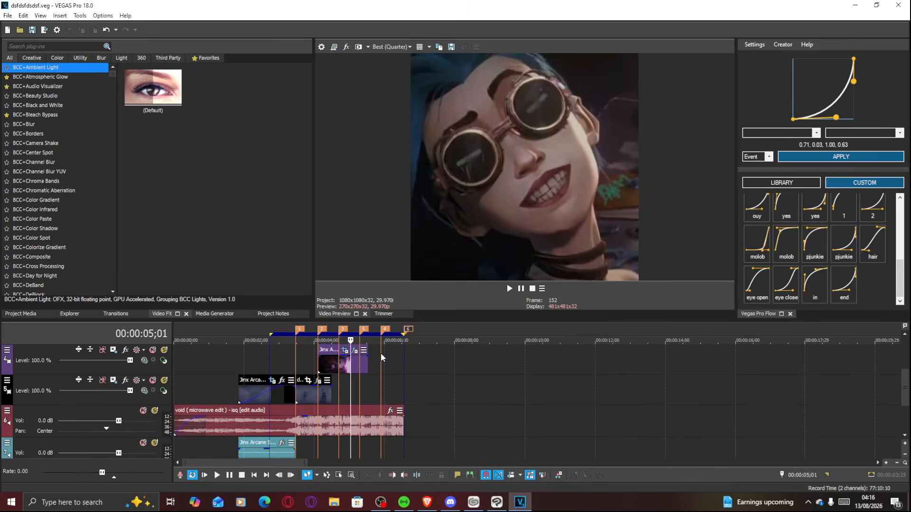
key("Right")
key("Right")
key("Right")
key("Right")
key("Right")
key("Right")
key("Right")
key("Right")
key("Right")
key("Right")
key("Right")
key("Right")
key("Right")
key("Right")
key("Right")
key("Right")
key("Right")
scroll(381, 352, "up", 1)
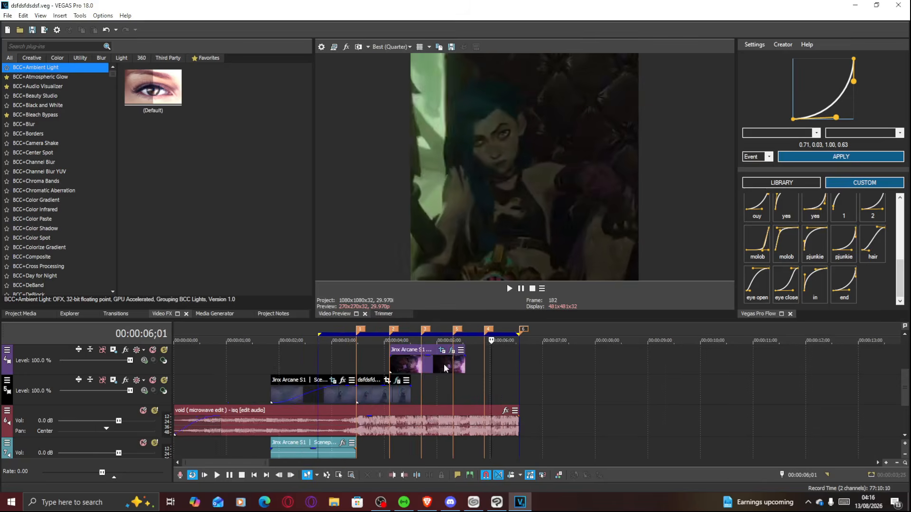
scroll(588, 379, "up", 1)
Step: Start the loop region at marker 1, 00:00:03;14, and play back the beat-cut shots
left_click(508, 334)
key("space")
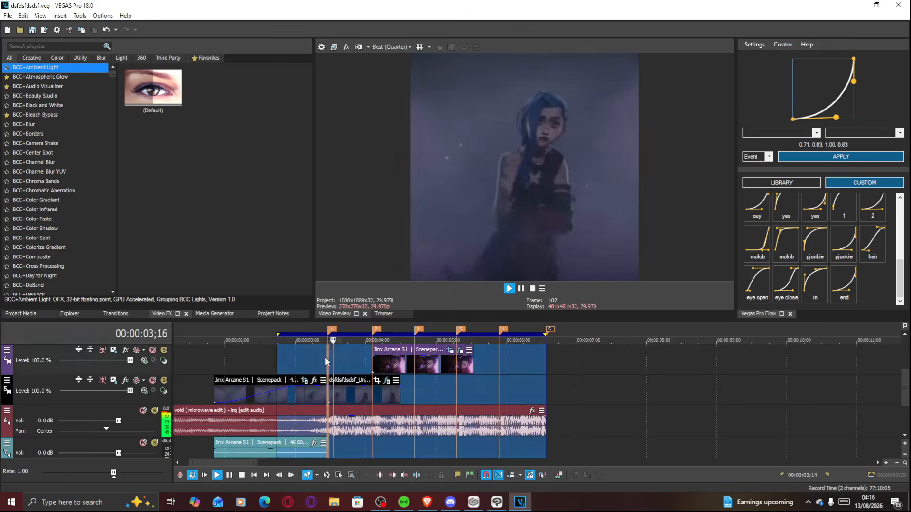
left_click(325, 357)
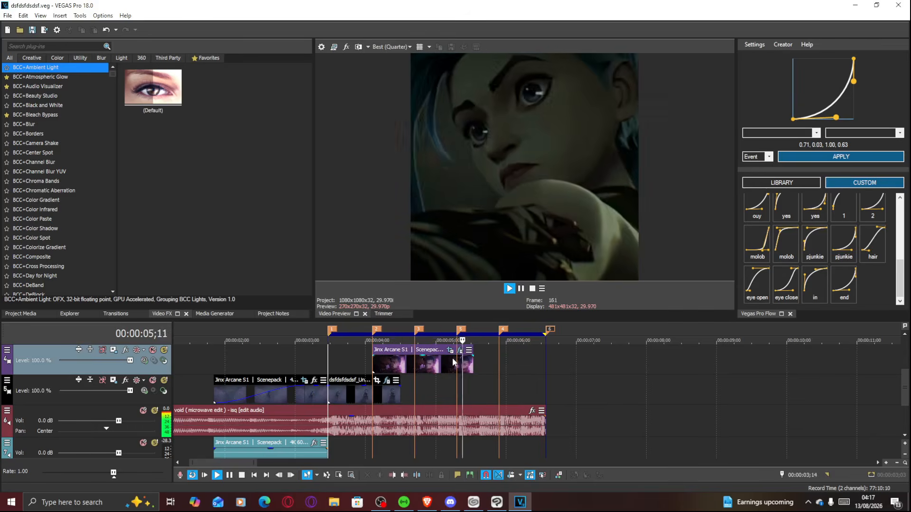
key("space")
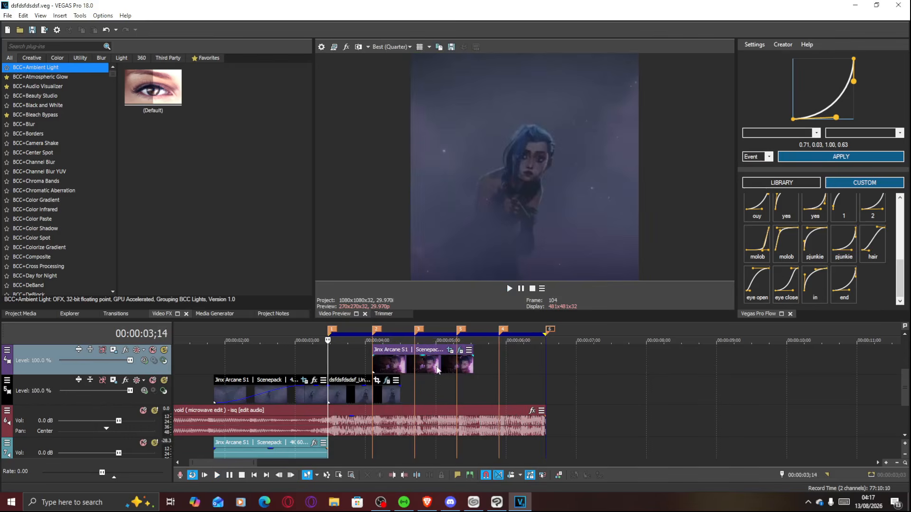
Step: Replay the section around the goggles shot to examine its cut and motion between markers 3 and 5
left_click(436, 365)
mouse_move(435, 360)
left_mouse_down()
mouse_move(468, 362)
mouse_move(414, 362)
left_mouse_up()
key("space")
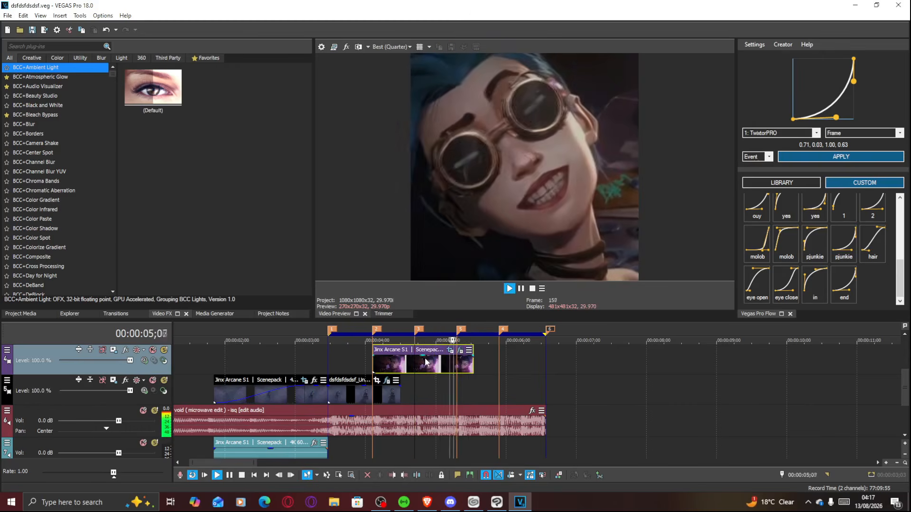
key("space")
key("space")
mouse_move(430, 362)
left_mouse_down()
mouse_move(487, 364)
mouse_move(444, 364)
left_mouse_up()
Step: Flip the goggles clip horizontally in Pan/Crop, close its settings and play back from just after marker 2
scroll(449, 375, "up", 3)
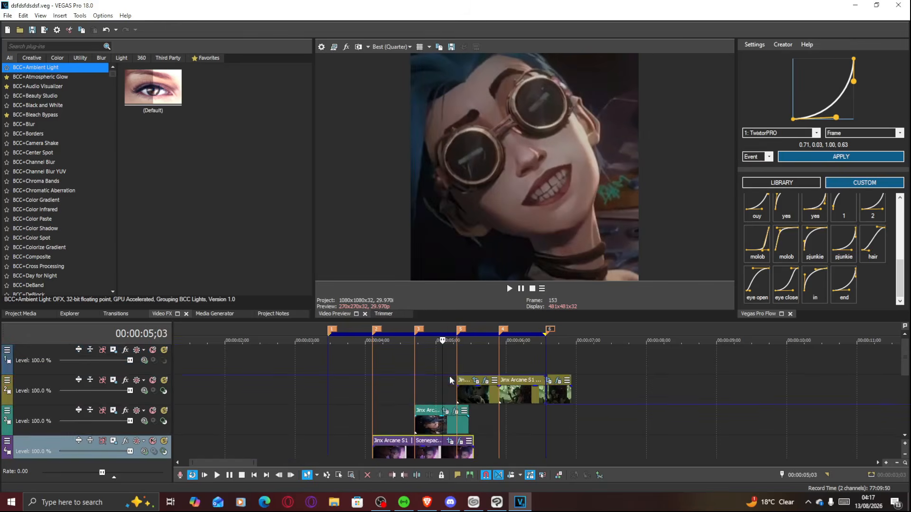
scroll(449, 375, "down", 1)
left_click(447, 380)
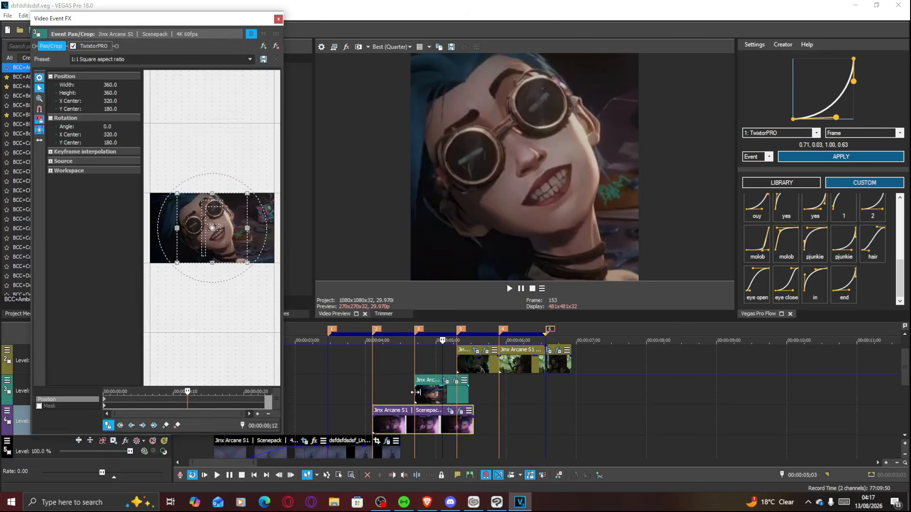
right_click(216, 250)
left_click(239, 275)
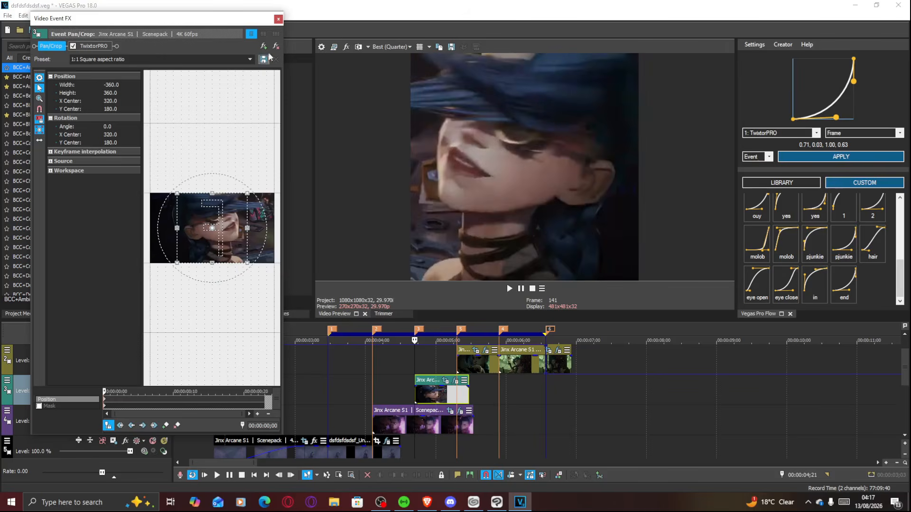
left_click(279, 20)
left_click(381, 365)
key("space")
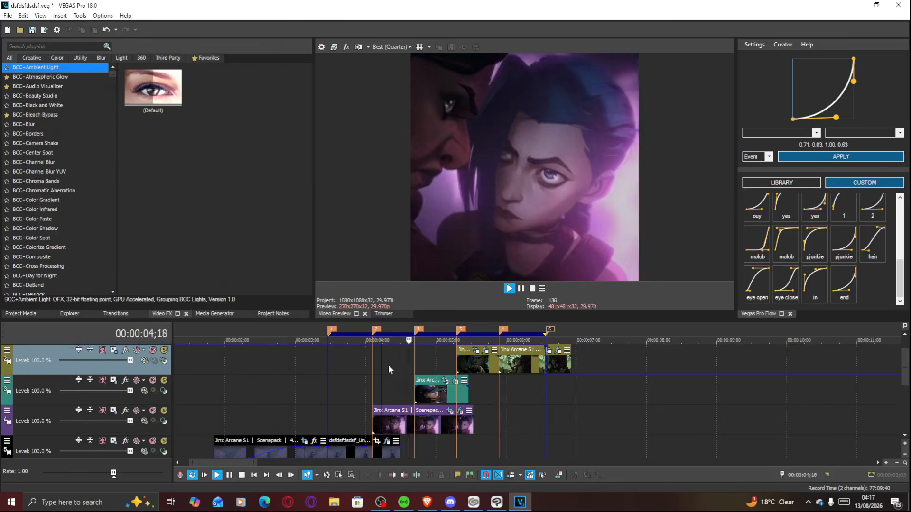
Step: Replay the beat-cut shots from 00:00:04;18 and check the timing of the close-up between markers 5 and 4
key("space")
key("space")
key("space")
key("space")
key("space")
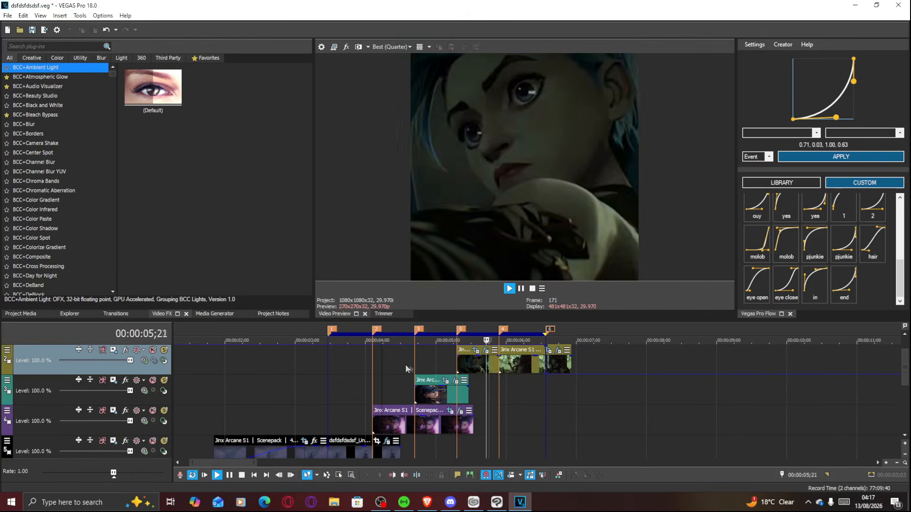
key("space")
key("space")
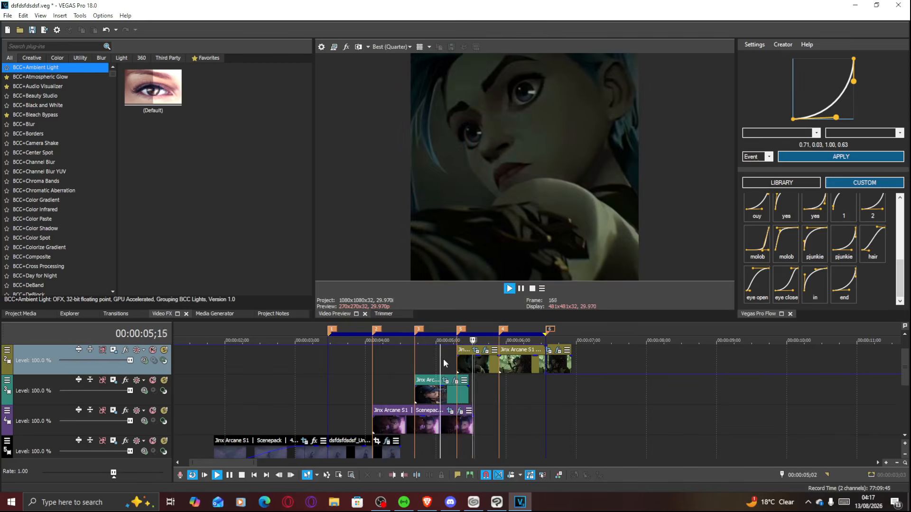
key("space")
key("space")
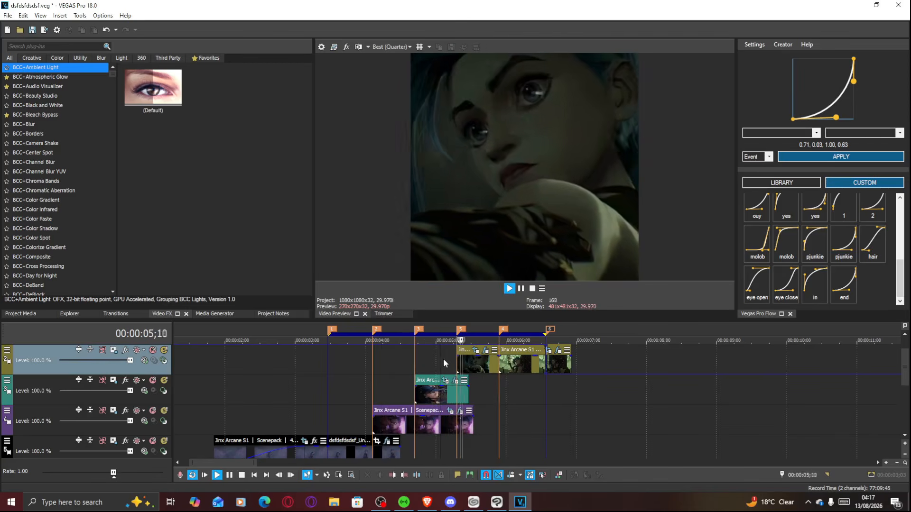
key("space")
key("space")
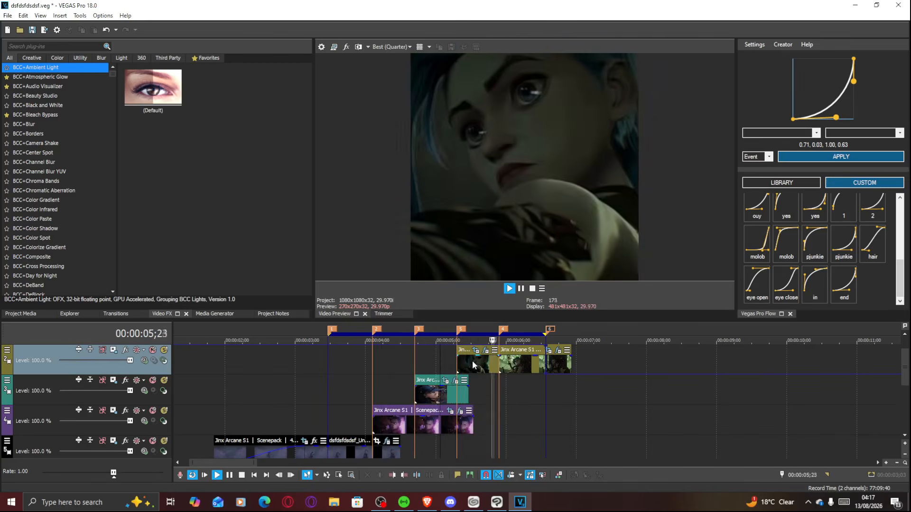
Step: Open TwixtorPRO on the close-up clip starting at marker 5 and delete its Frame keyframes from 00:00:00;01 to 00:00:00;09
left_click(477, 360)
scroll(477, 360, "up", 3)
left_click(561, 350)
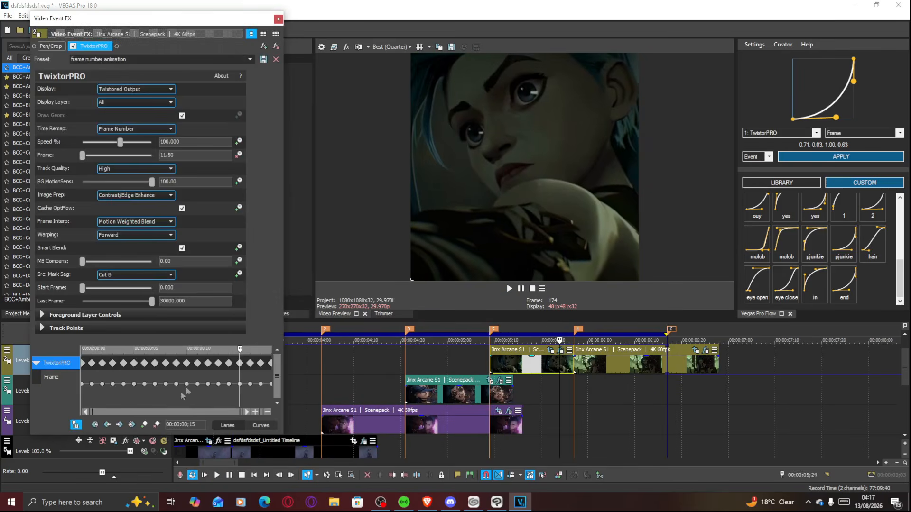
left_click(198, 383)
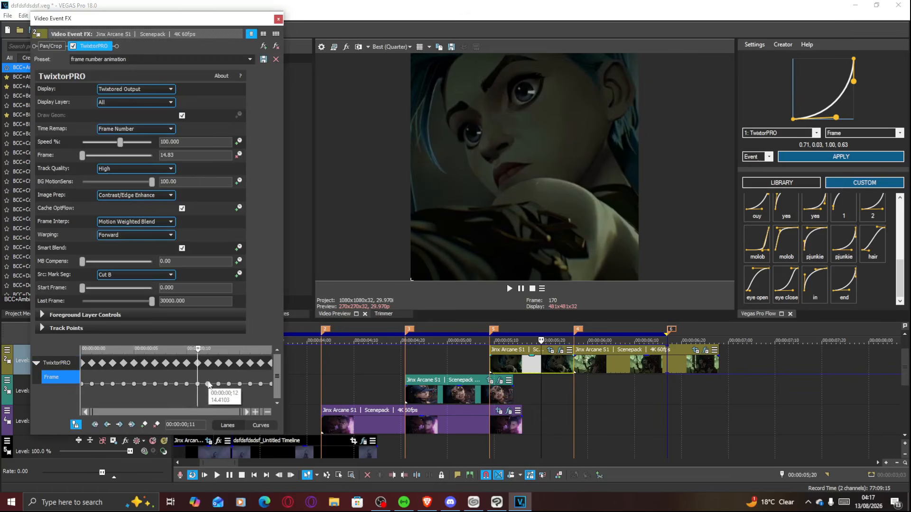
left_click(186, 384)
left_click(176, 384)
left_click(92, 384, "shift")
key("Delete")
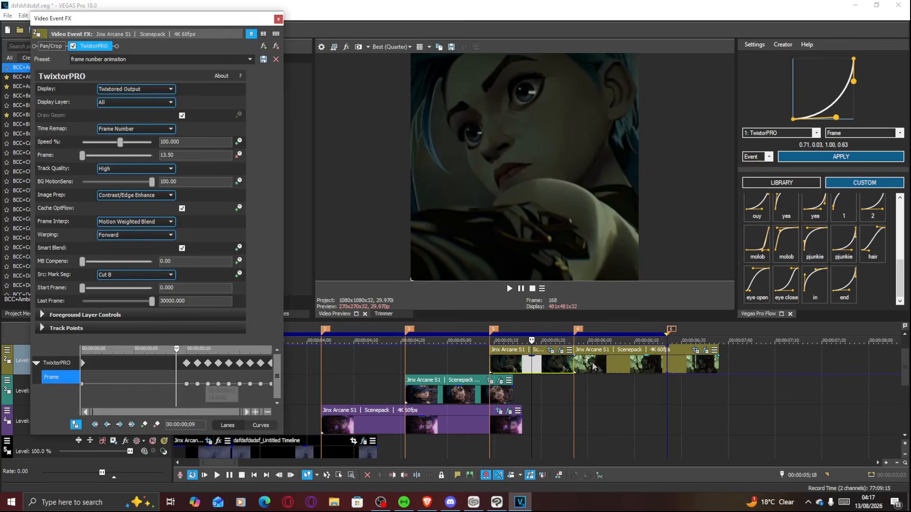
Step: Ease the close-up's opening Frame keyframe segment with a custom 0.00, 0.28, 0.15, 0.95 curve
left_click(508, 364)
left_click_drag(836, 118, 792, 102)
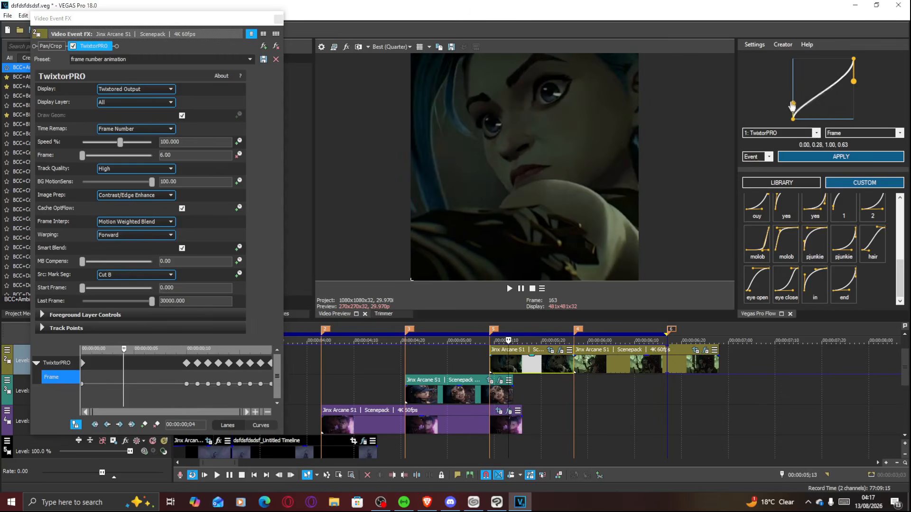
left_click_drag(853, 82, 803, 66)
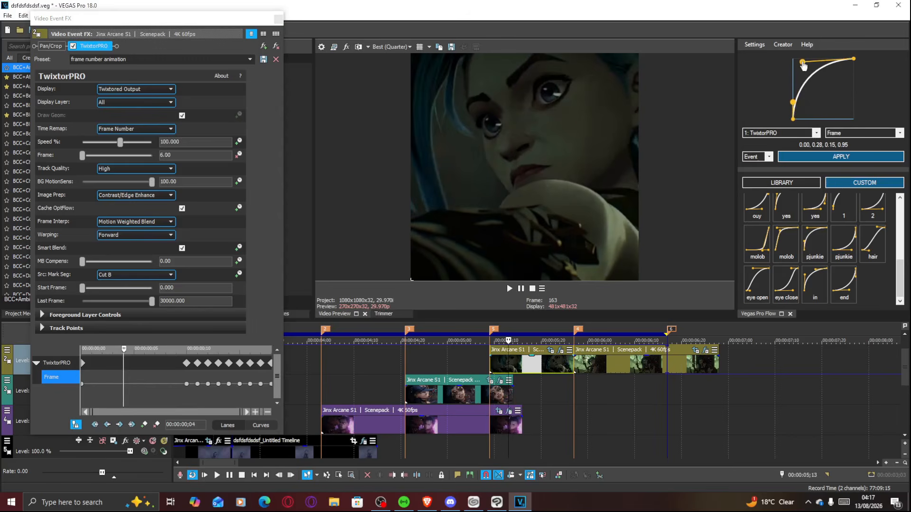
left_click(807, 156)
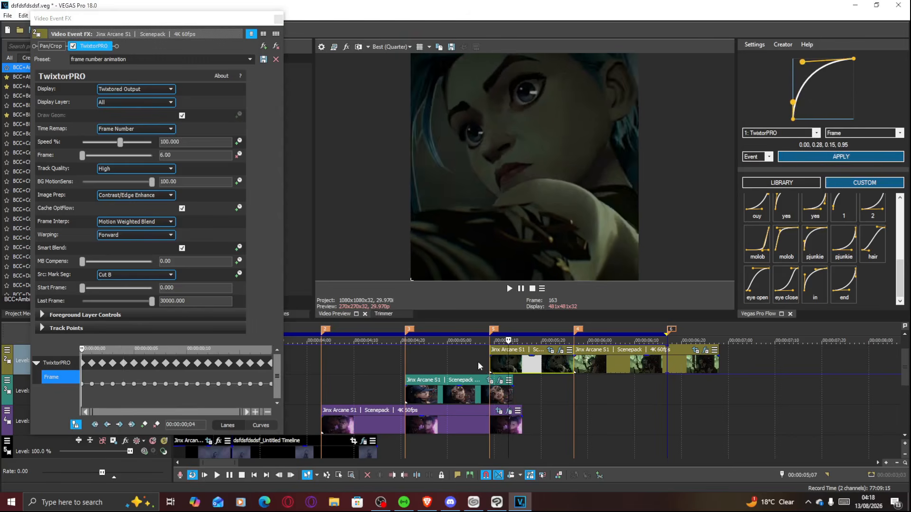
Step: Play back the re-eased close-up and its neighbouring shots to examine the speed change
key("space")
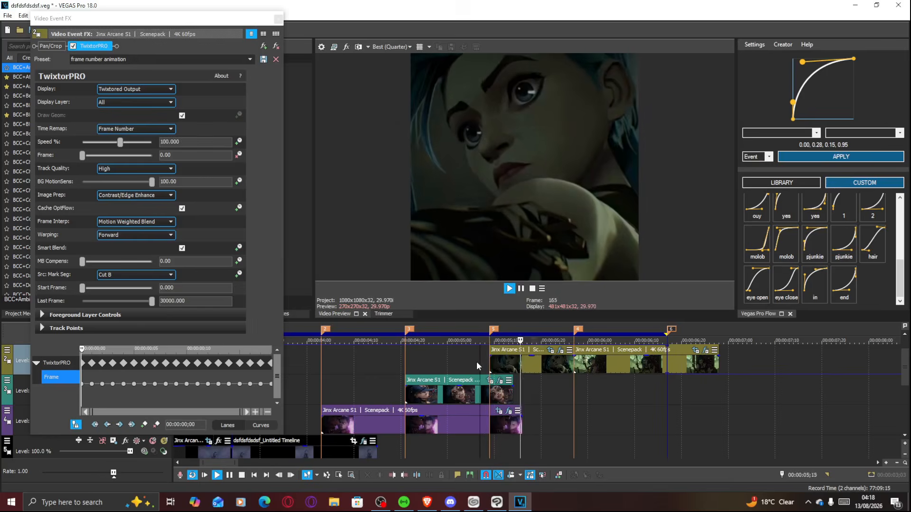
left_click(504, 366)
key("space")
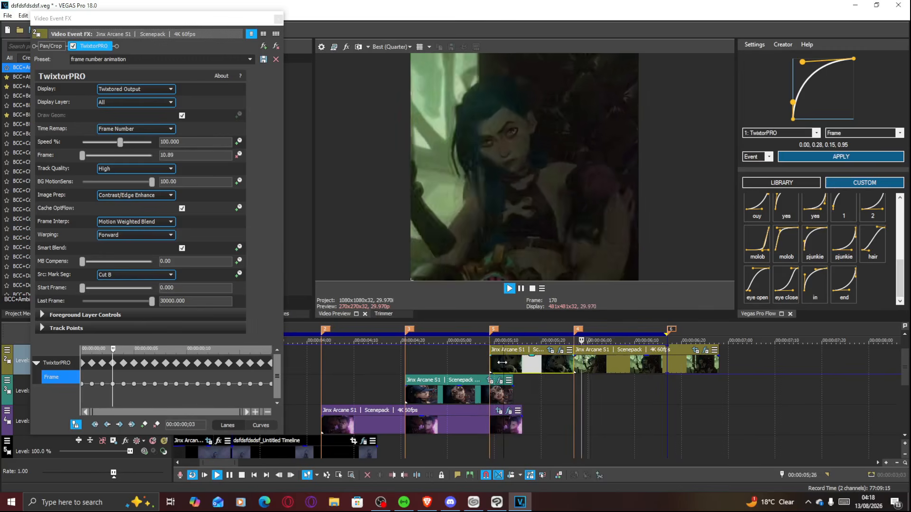
key("space")
key("space")
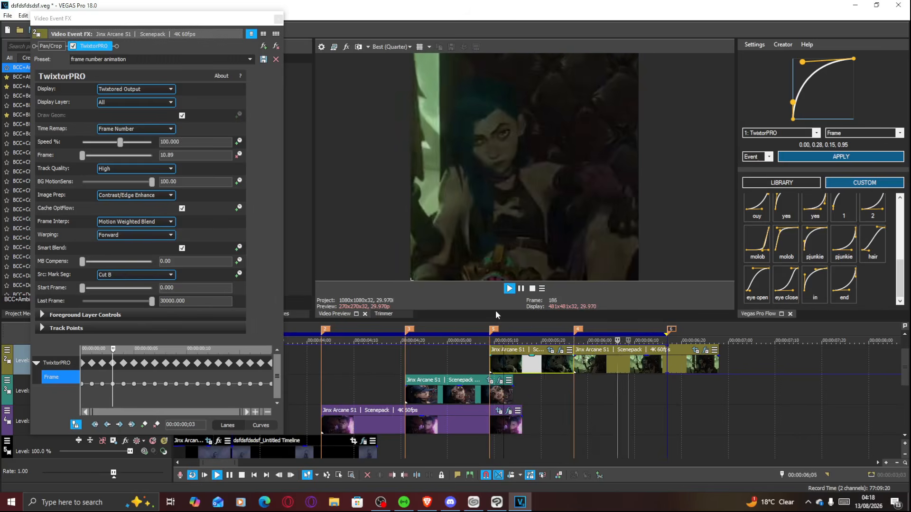
left_click(403, 357)
key("space")
key("space")
key("space")
Step: Open TwixtorPRO on the goggles clip and delete the Frame keyframes between its first and last ones
left_click(443, 396)
left_click(499, 380)
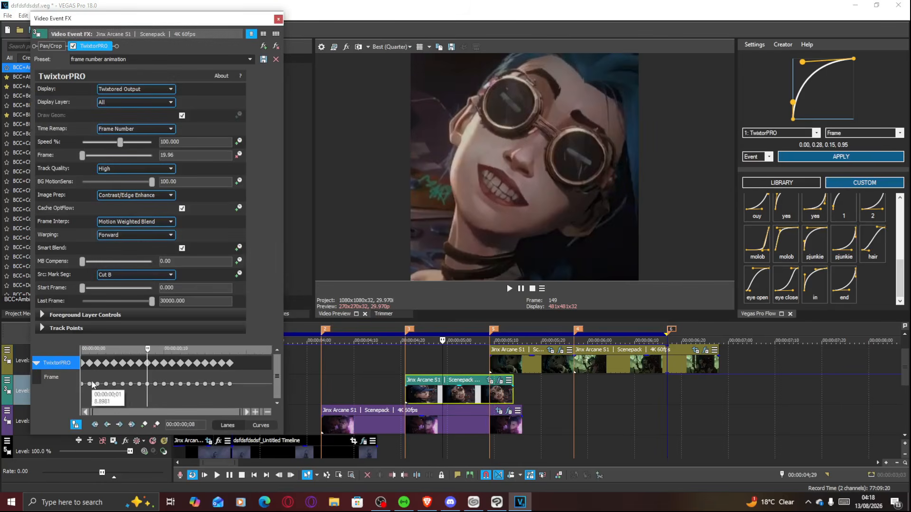
left_click(89, 384)
left_click(222, 384, "shift")
key("Delete")
Step: Set the goggles clip's Frame keyframe at 00:00:00;09 to 13 and move it to about 00:00:00;11
key("Right")
type("4")
key("Return")
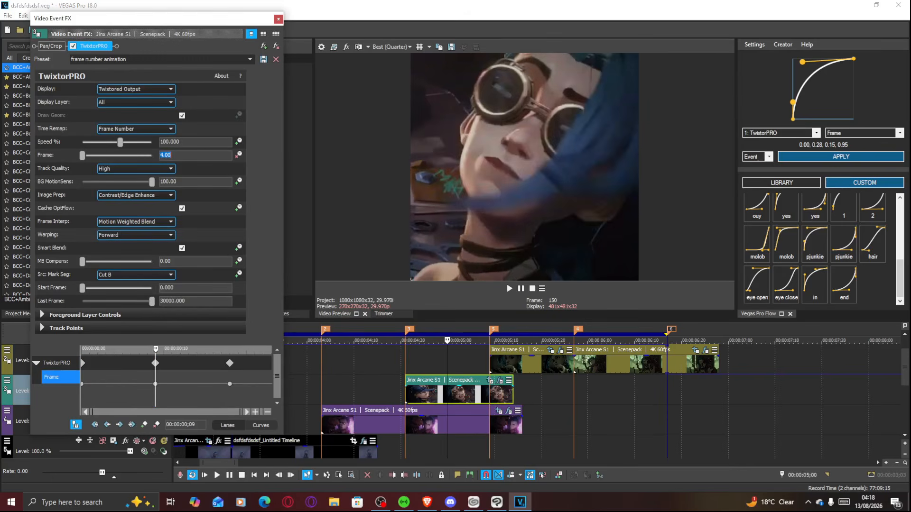
key("Up")
key("Up")
key("Up")
type("11")
key("Return")
key("Up")
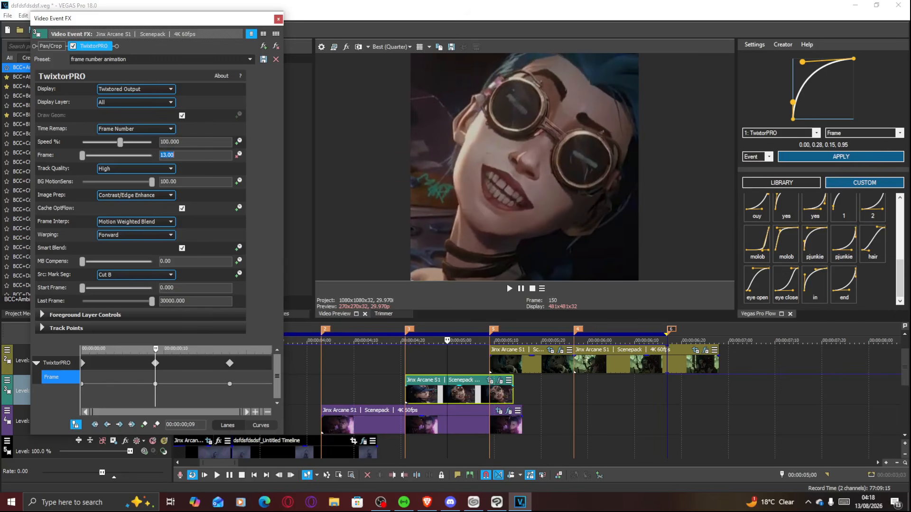
left_click_drag(156, 385, 216, 396)
Step: Ease the goggles clip's first Frame segment with the 0.00, 0.52, 0.50, 0.95 curve and the second with 0.71, 0.03, 1.00, 0.63
left_click(442, 395)
left_click(816, 282)
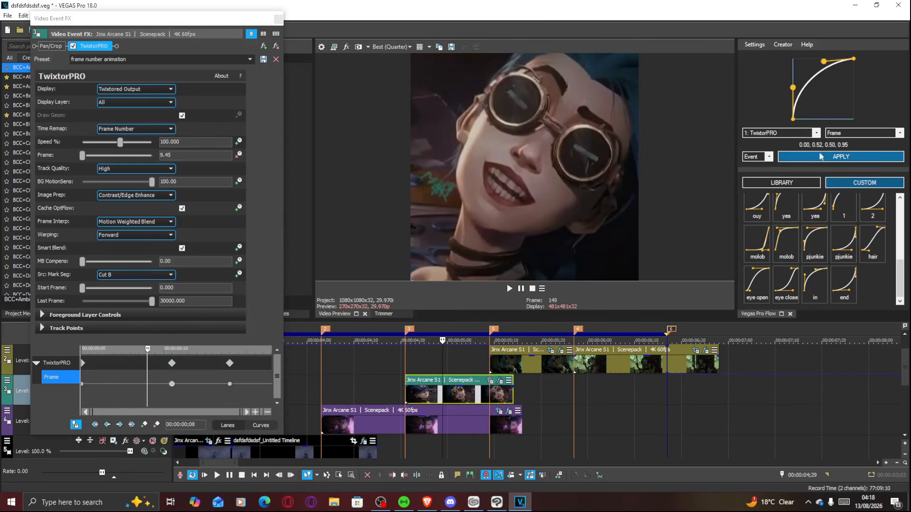
left_click(840, 157)
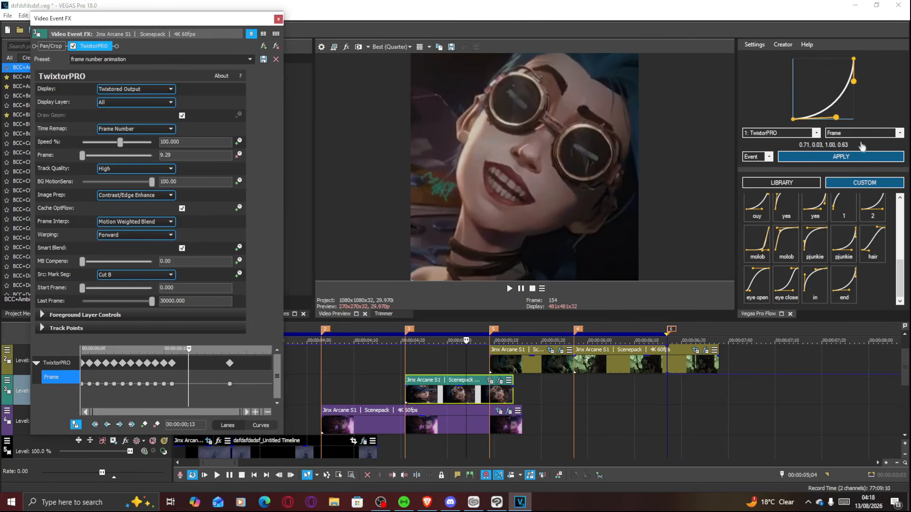
Step: Play back the retimed goggles clip, close its effect settings and replay from before marker 2
key("space")
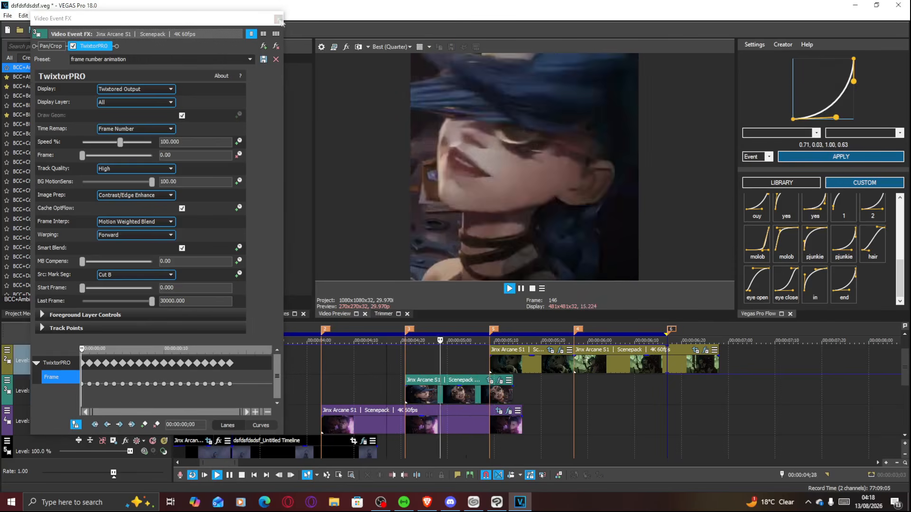
left_click(278, 19)
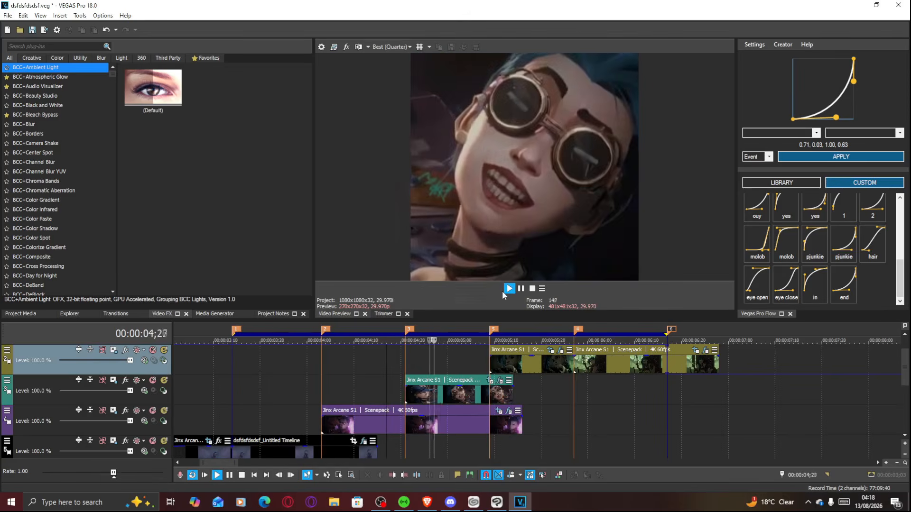
key("space")
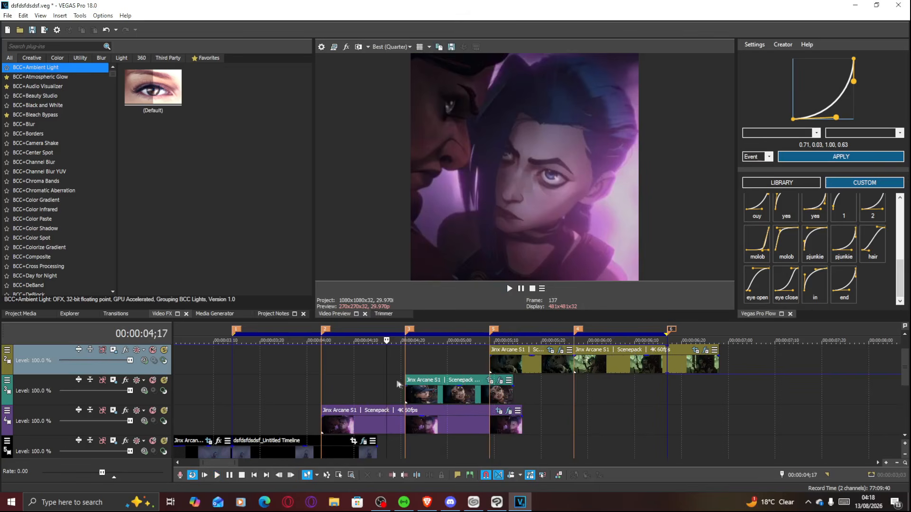
left_click(272, 376)
key("space")
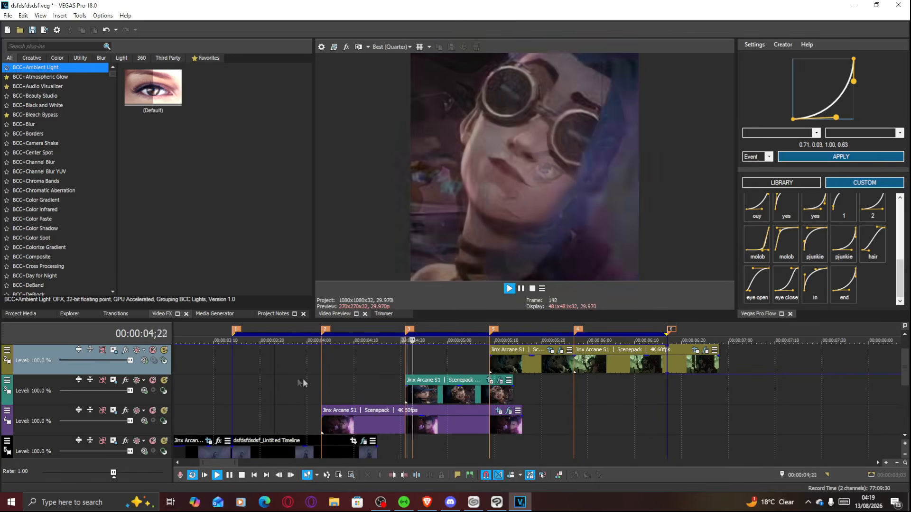
left_click(319, 380)
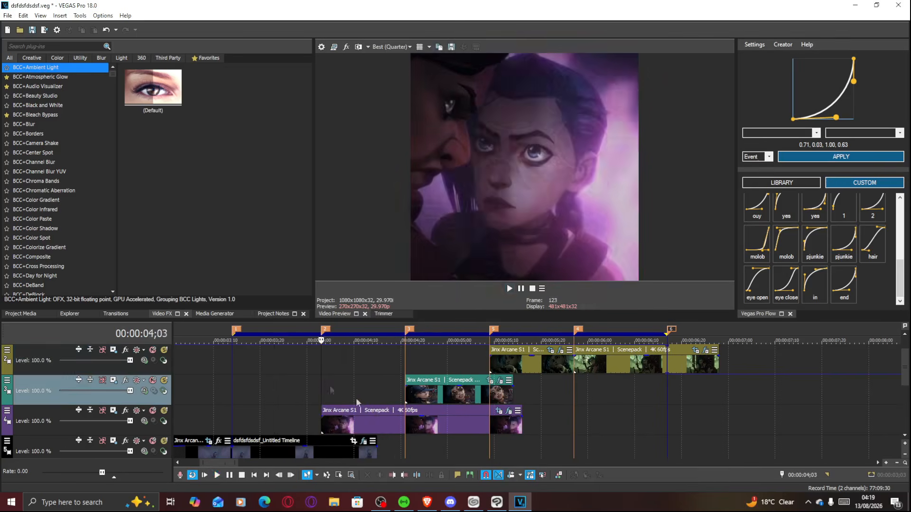
Step: Flip the purple two-face clip starting at marker 2 horizontally in Pan/Crop and close its settings
left_click(509, 412)
right_click(212, 244)
left_click(241, 274)
left_click(279, 20)
left_click(300, 389)
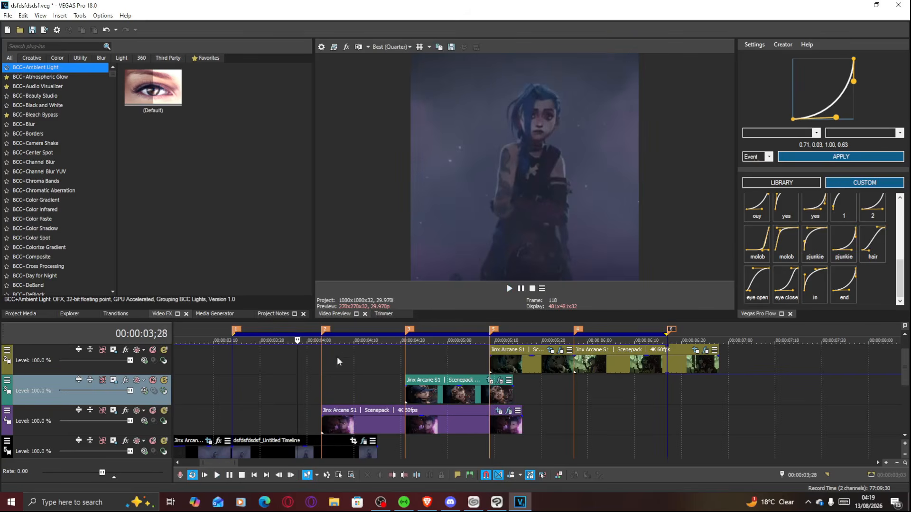
Step: Play back from 00:00:03;28 to examine how the flipped two-face shot leads into the goggles shot
key("space")
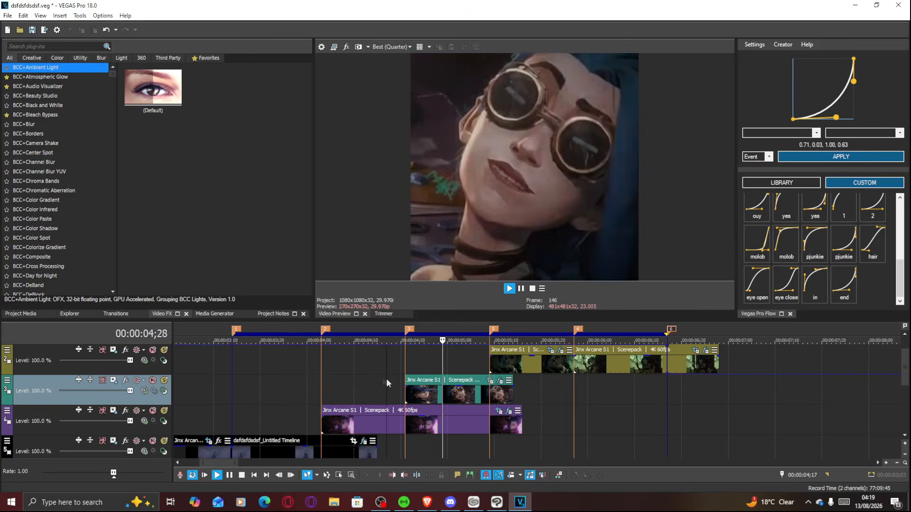
key("space")
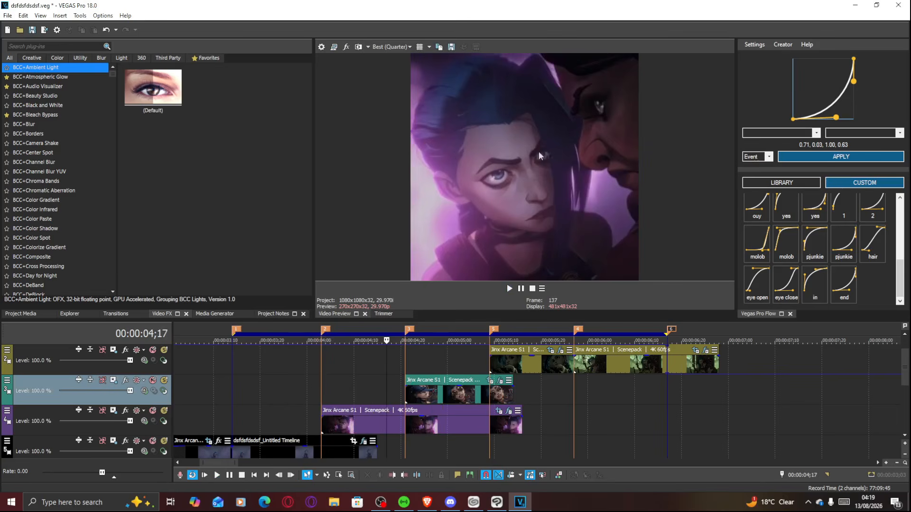
key("space")
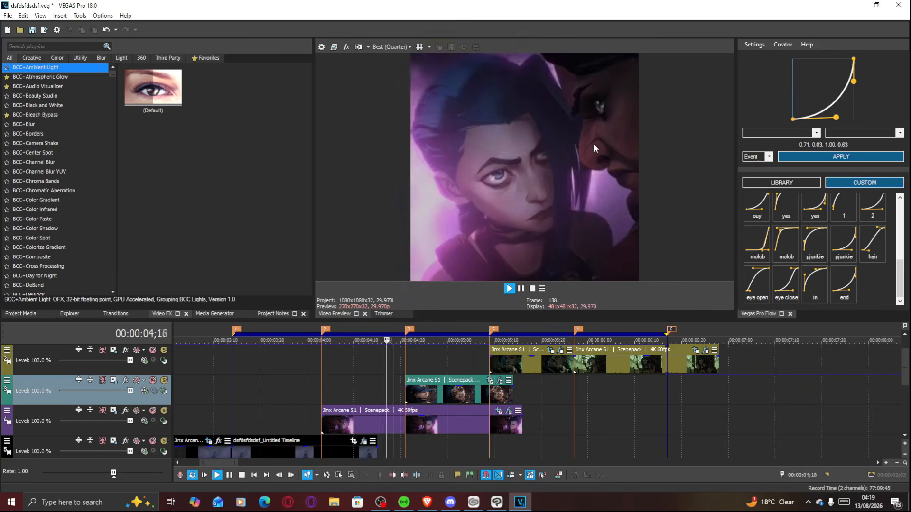
key("space")
key("space")
left_click(458, 354)
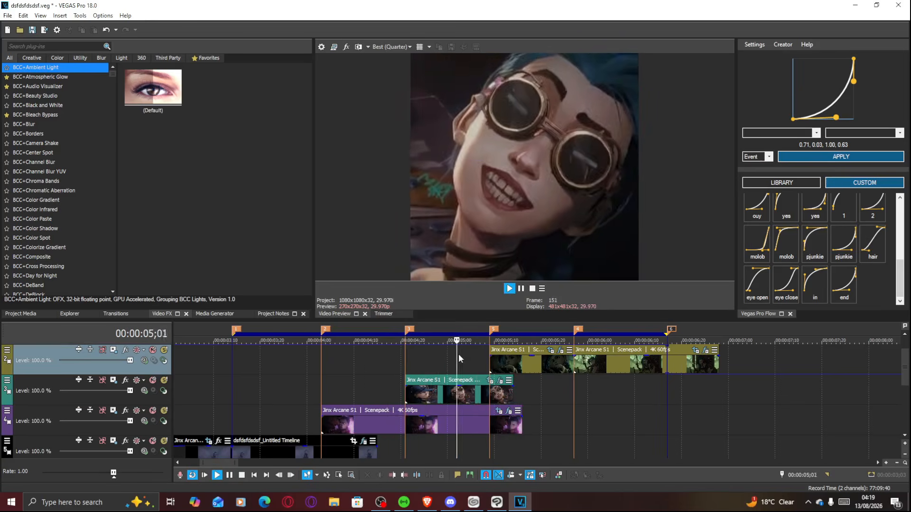
key("space")
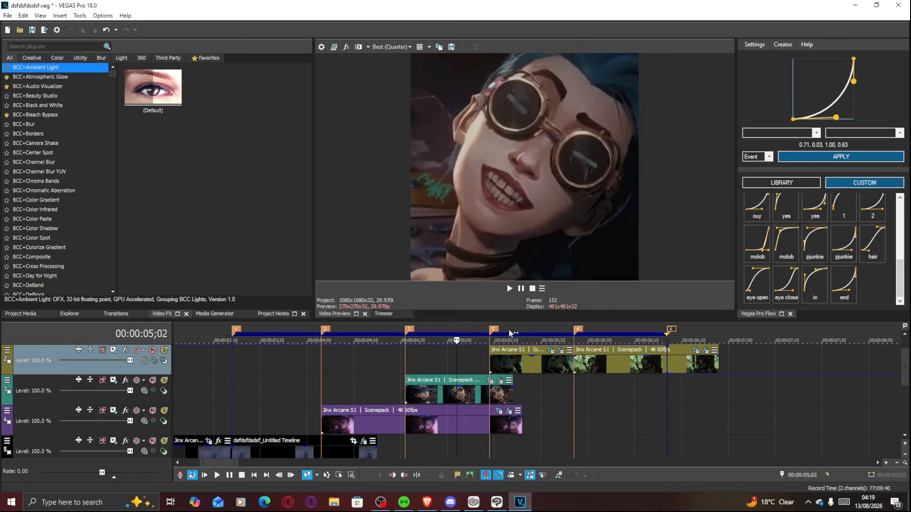
key("space")
key("space")
Step: Step through the shots from 00:00:05;07 to 00:00:06;04, and replay the cuts from marker 2
left_click(480, 362)
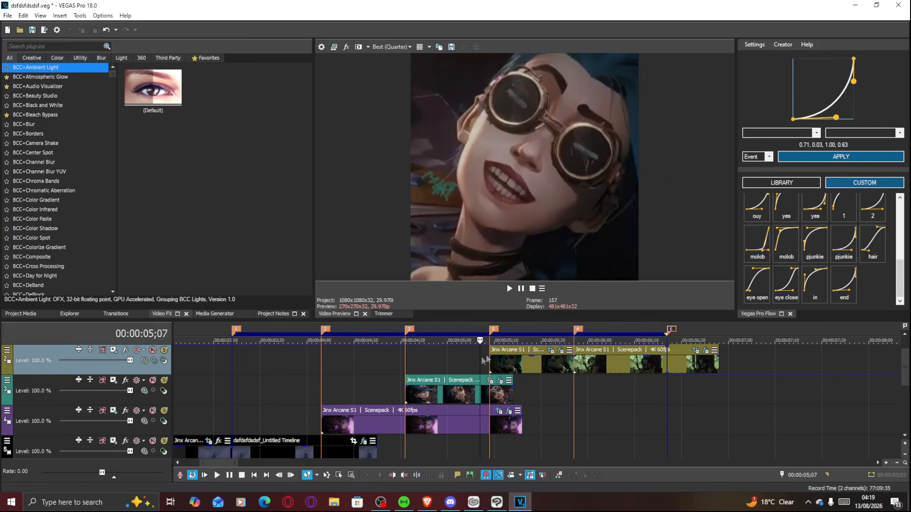
left_click(521, 362)
left_click(573, 363)
left_click(606, 364)
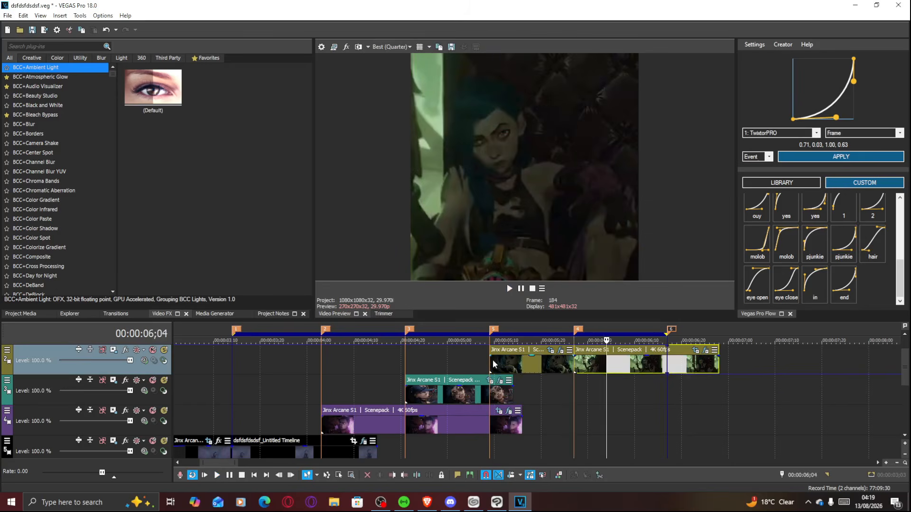
scroll(490, 363, "down", 1)
left_click(325, 368)
scroll(363, 366, "up", 1)
scroll(364, 367, "up", 1)
scroll(379, 371, "down", 1)
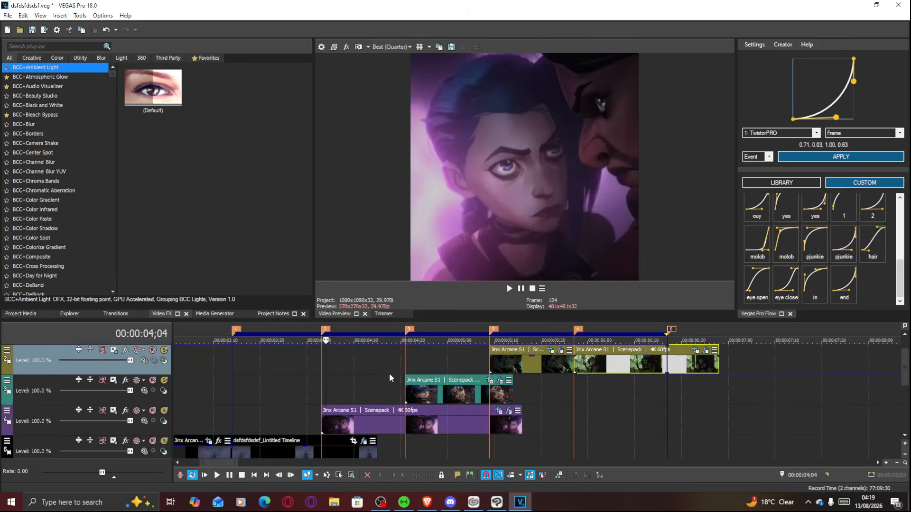
left_click(364, 366)
left_click_drag(364, 364, 393, 359)
key("space")
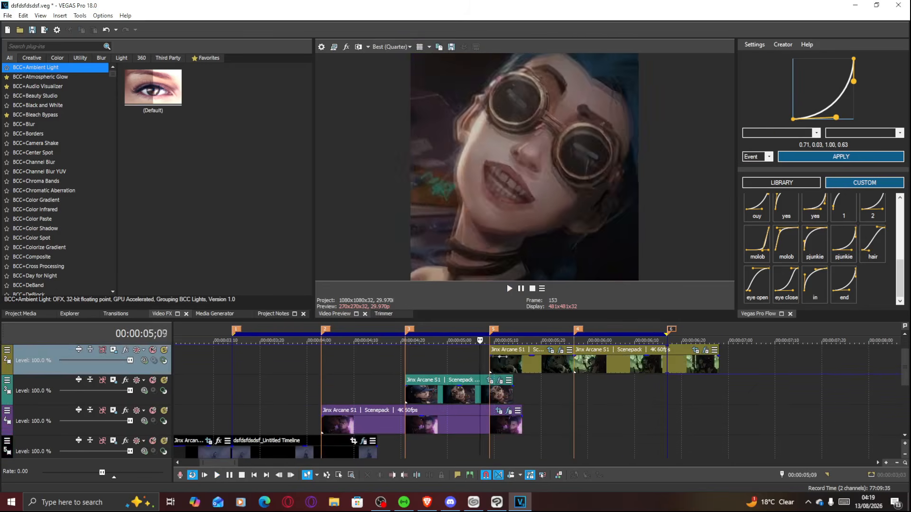
Step: Set the video preview quality to Best (Full)
left_click(386, 47)
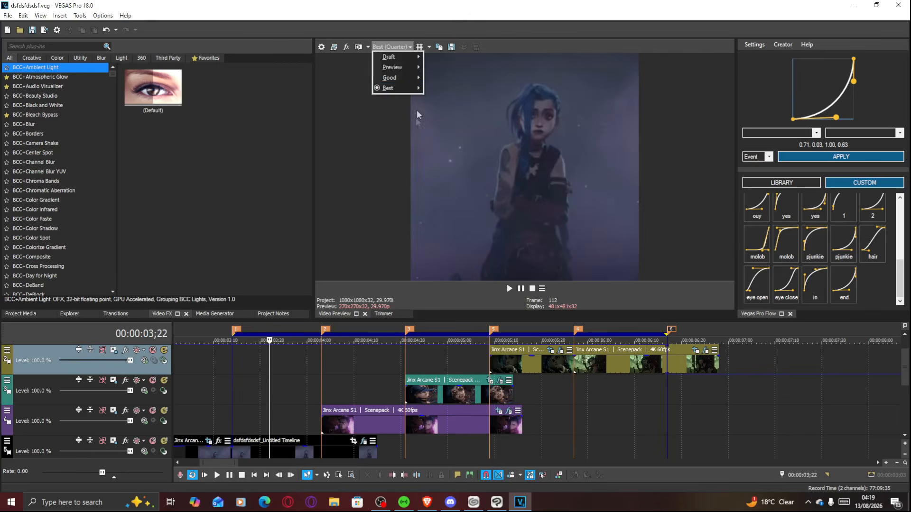
mouse_move(408, 87)
left_click(432, 100)
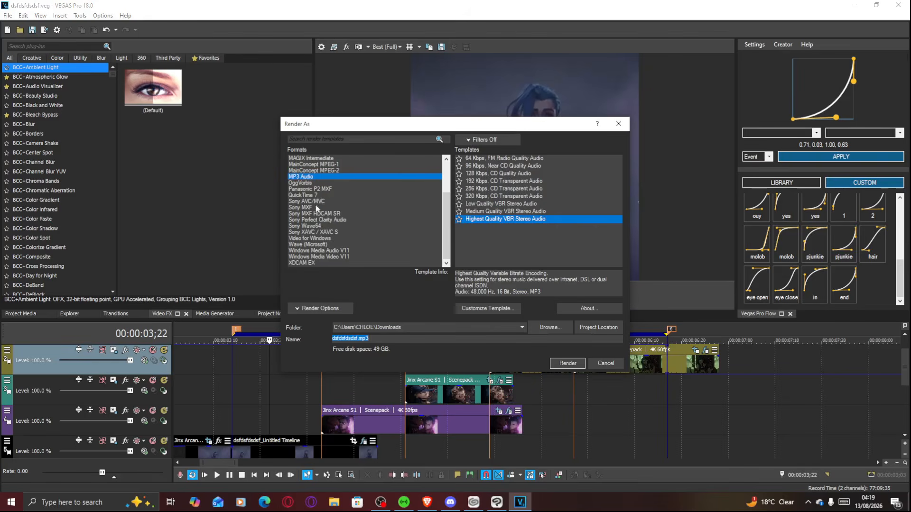
Step: Render the loop region as Sony AVC/MVC using the Internet 1920x1080-30p template with a custom 1080x1080 frame size
left_click(325, 202)
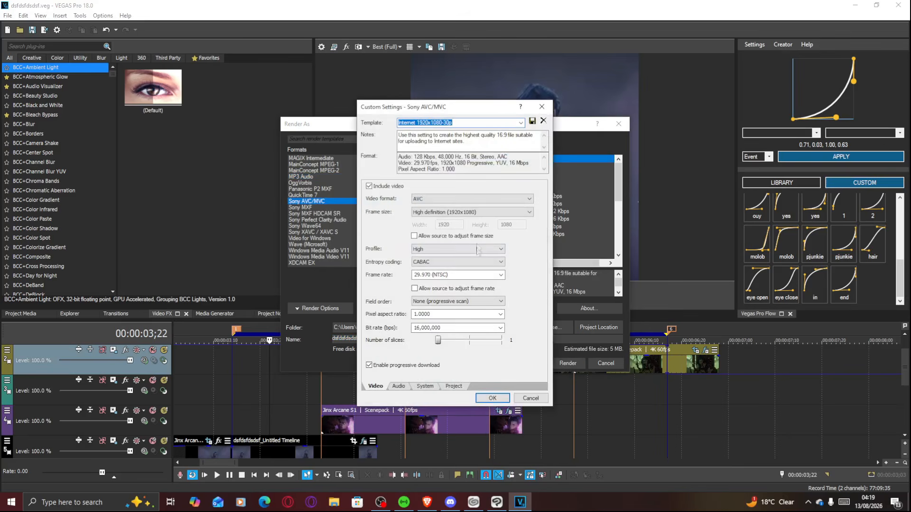
left_click(446, 213)
left_click(452, 223)
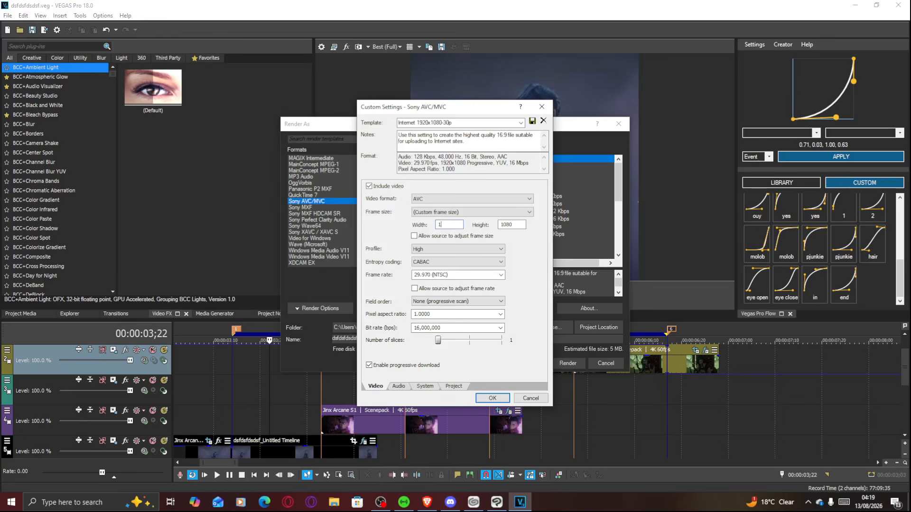
left_click(489, 398)
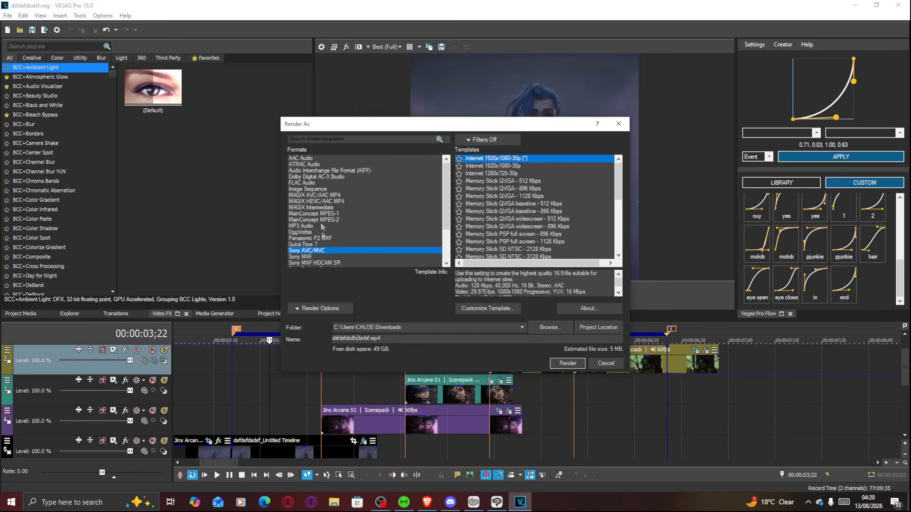
left_click(563, 365)
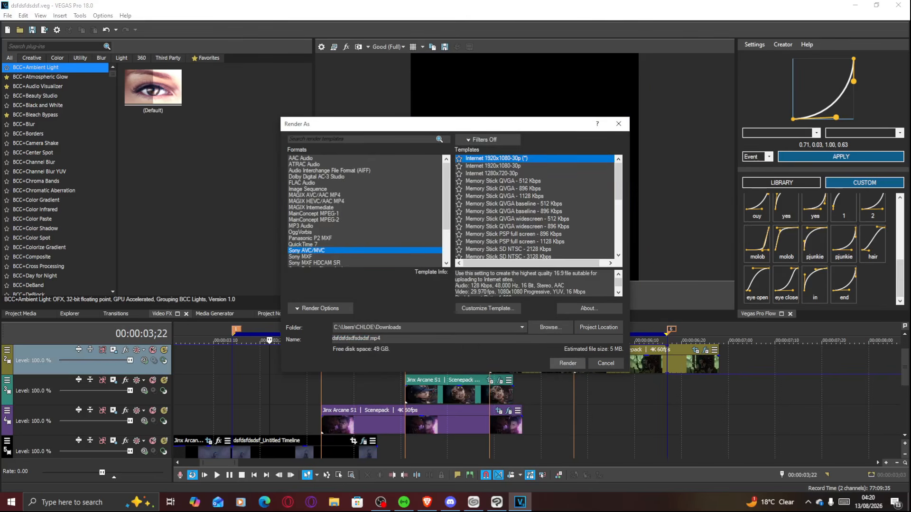
Step: Play back the rendered clips from marker 1 and inspect the first clip at 00:00:03;27
key("space")
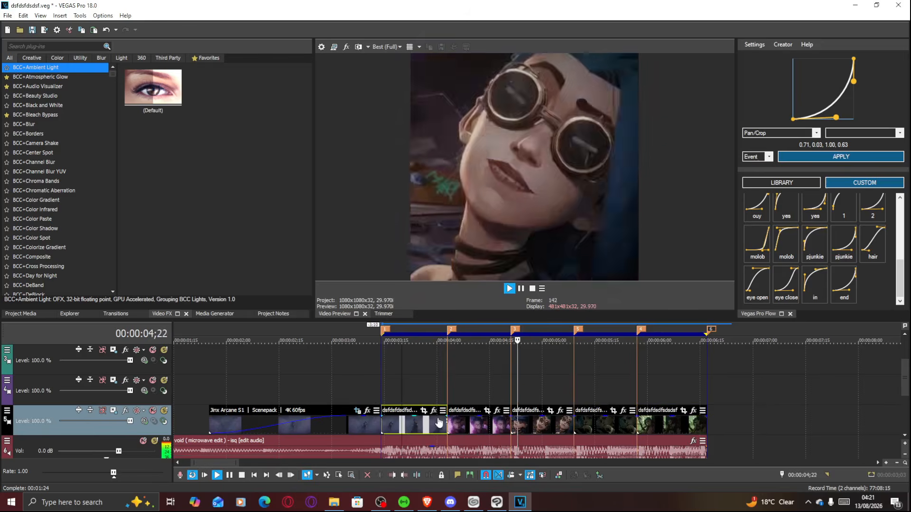
key("space")
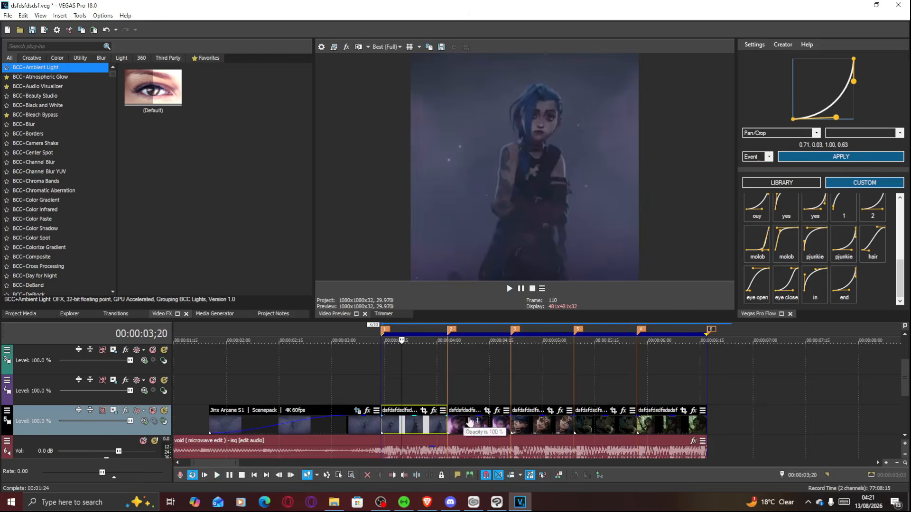
left_click(471, 424)
left_click(425, 395)
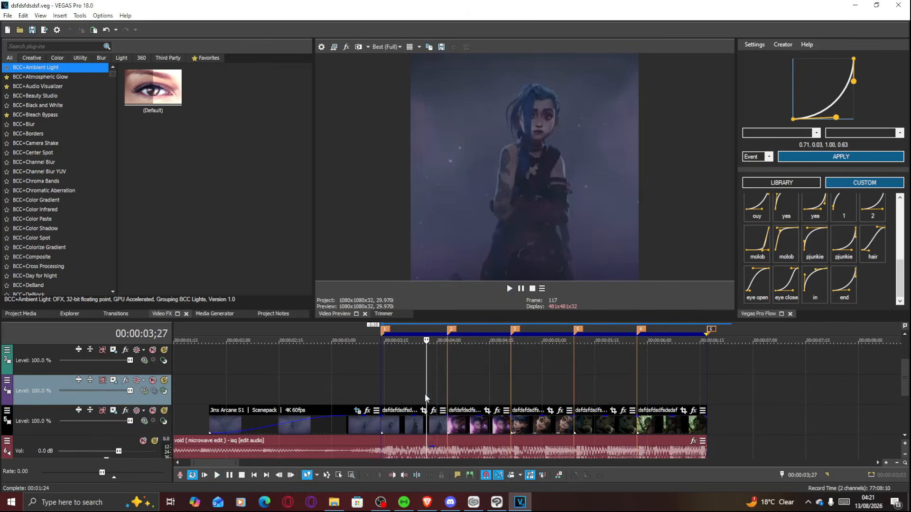
right_click(438, 393)
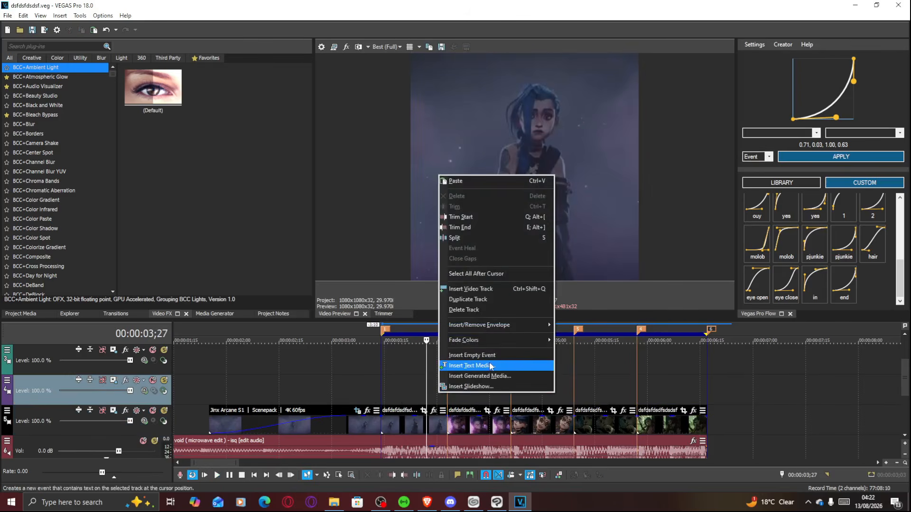
left_click(425, 423)
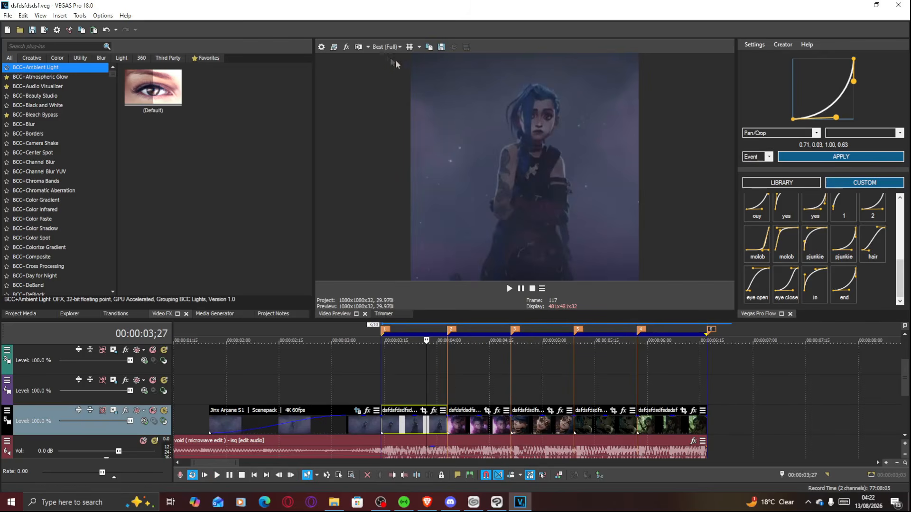
Step: Set the video preview quality to Best (Quarter)
left_click(382, 48)
mouse_move(408, 87)
left_click(444, 120)
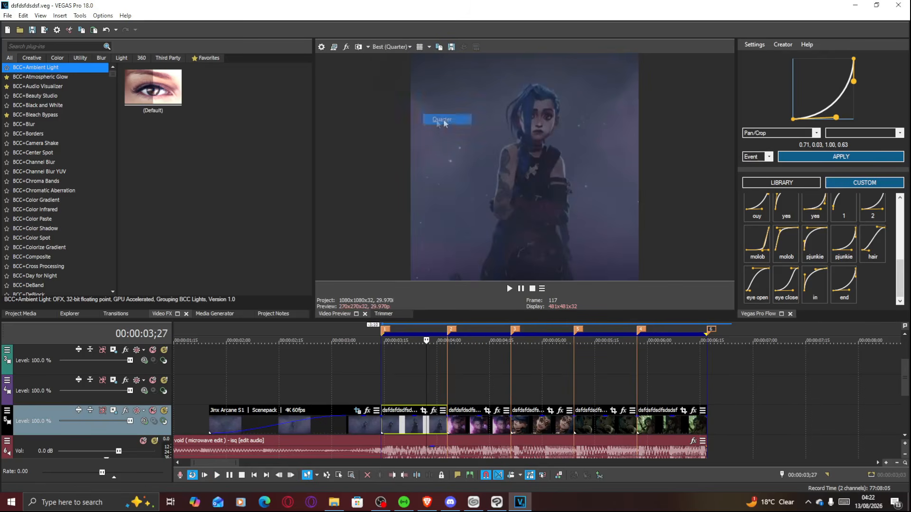
Step: Find the lens blur plug-ins and apply the BCC Lens Blur OBS preset "yes" to the rendered clip at marker 1
left_click(26, 46)
type("lens blur")
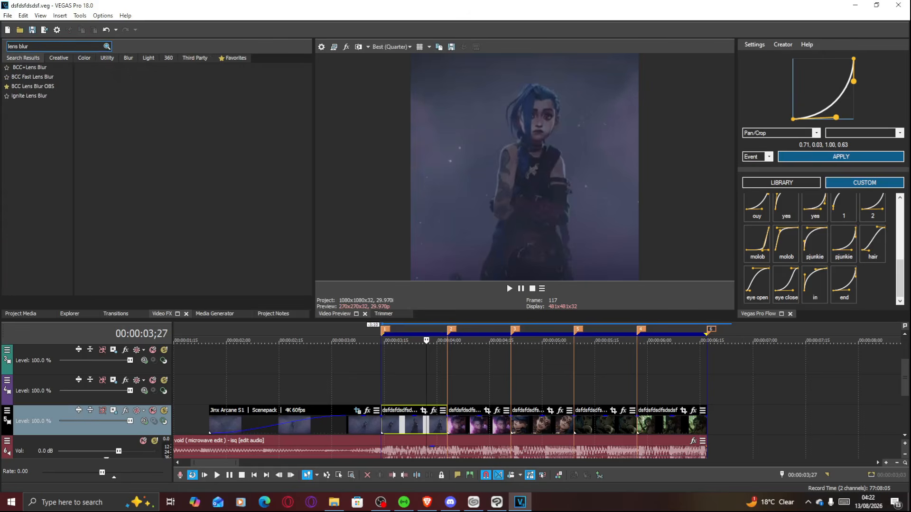
left_click(52, 88)
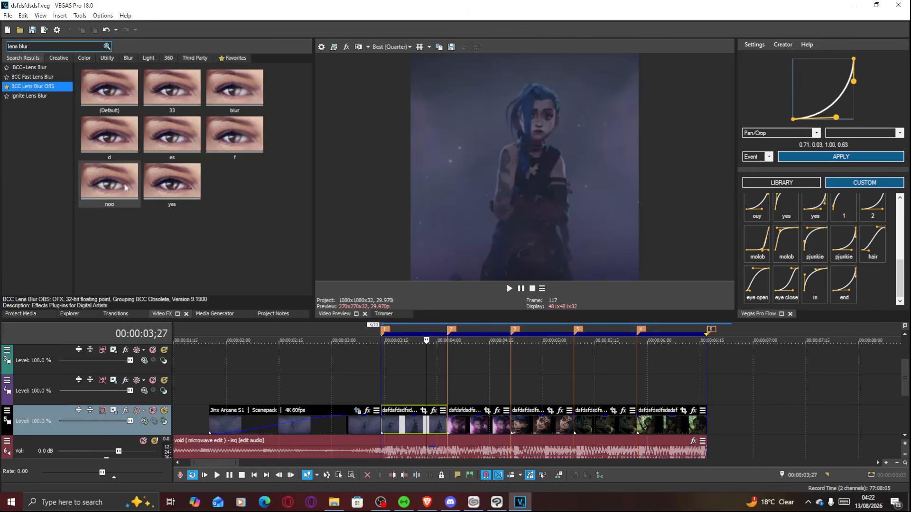
left_click_drag(172, 189, 188, 221)
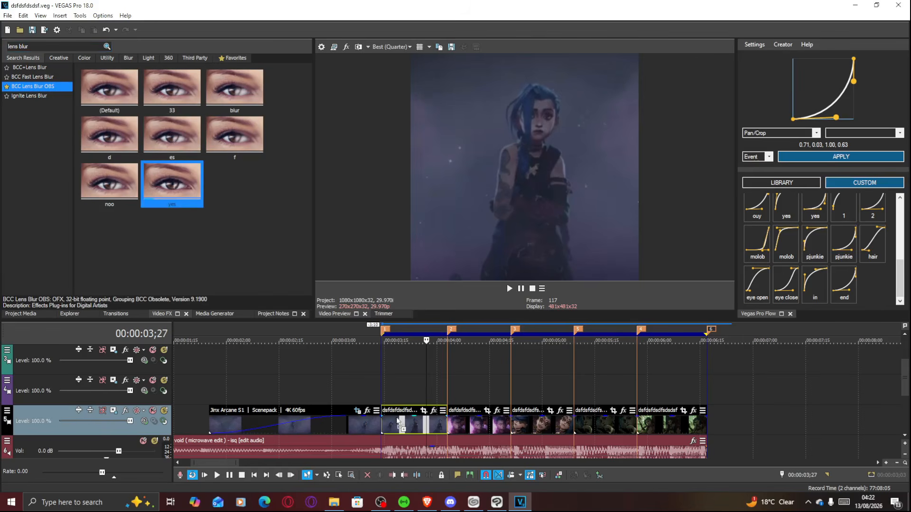
left_click_drag(397, 420, 397, 421)
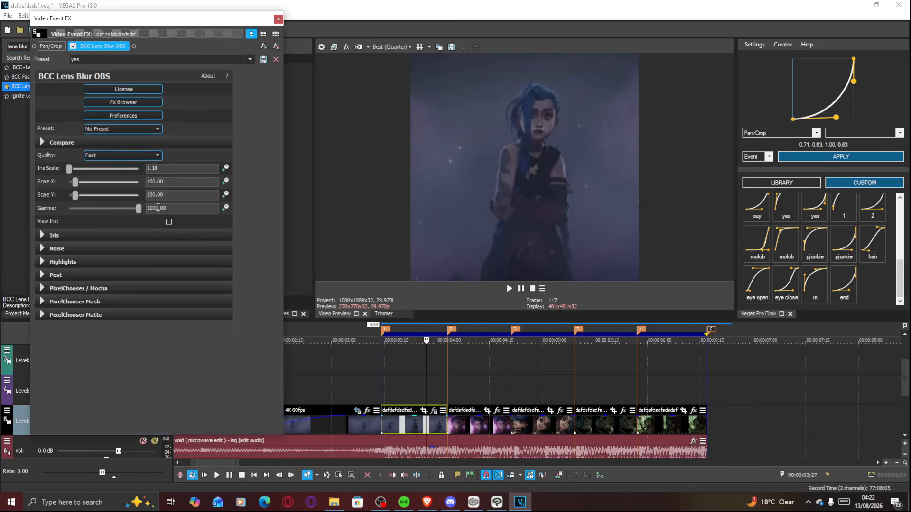
Step: Animate the lens blur's Iris Scale from about 13.6 at the clip's start to 0 at its end
left_click_drag(69, 169, 73, 171)
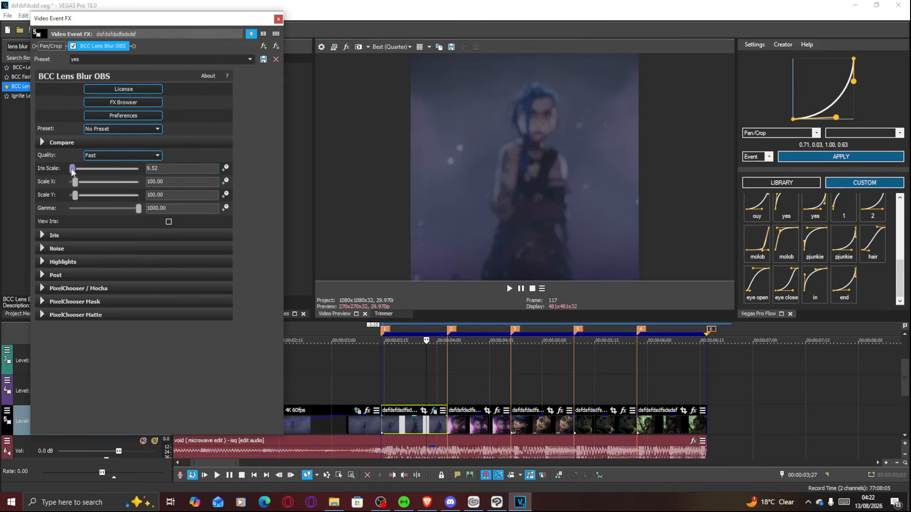
left_click_drag(71, 174, 73, 172)
left_click(226, 169)
left_click_drag(237, 384, 263, 385)
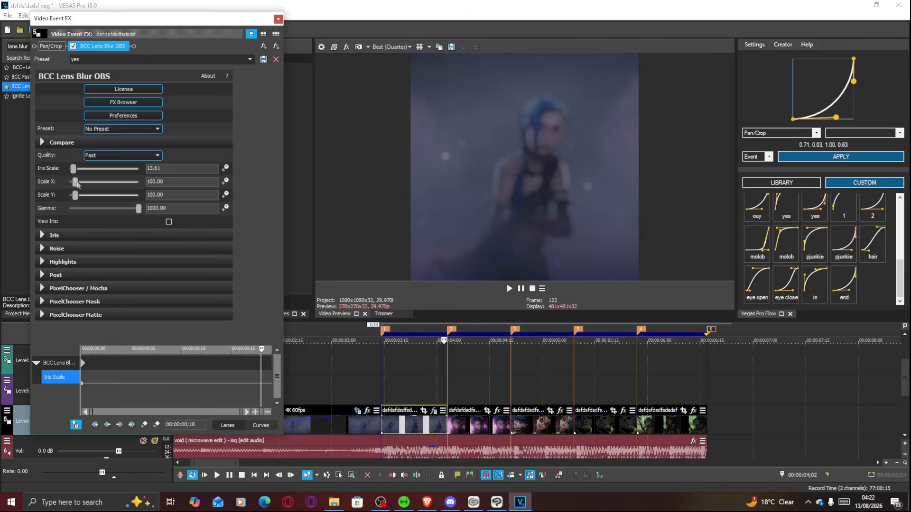
left_click_drag(72, 171, 68, 170)
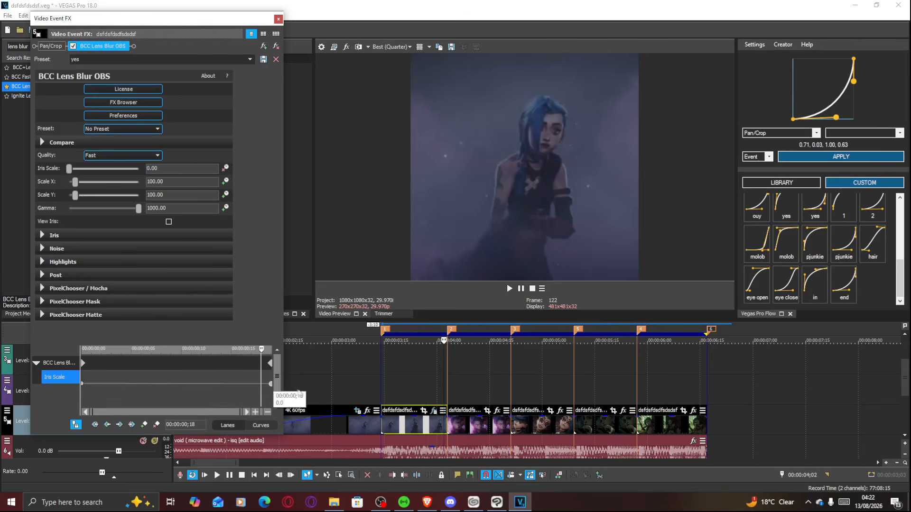
Step: Ease the Iris Scale keyframes in Vegas Pro Flow with the "in" curve adjusted to 0.02, 0.40, 0.57, 0.98, and close the effect settings
left_click(403, 424)
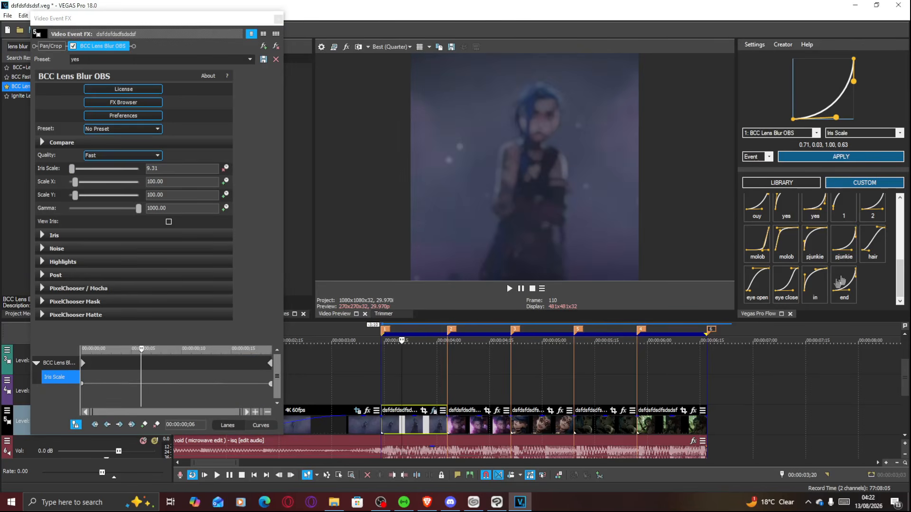
left_click(816, 280)
left_click_drag(795, 78, 827, 60)
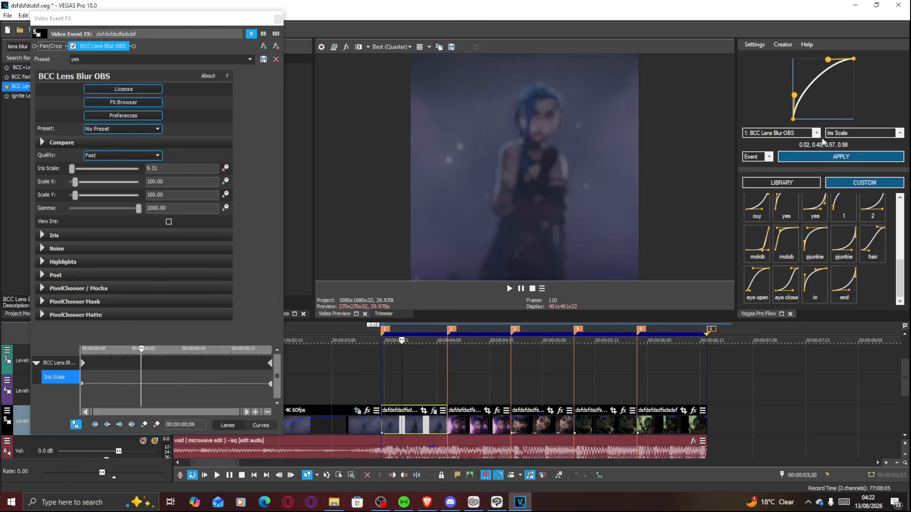
left_click(822, 156)
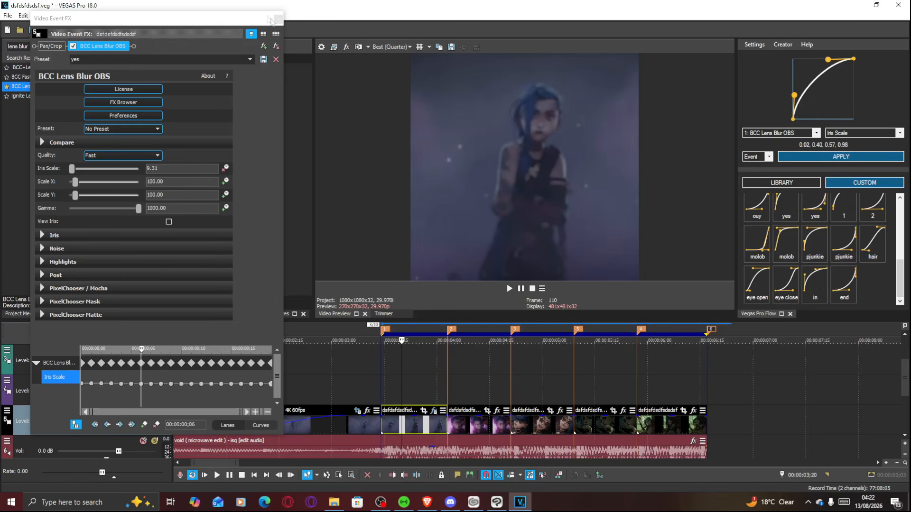
left_click(272, 20)
Step: Clear the plug-in search and replay the blurred clip at marker 1
left_click(419, 428)
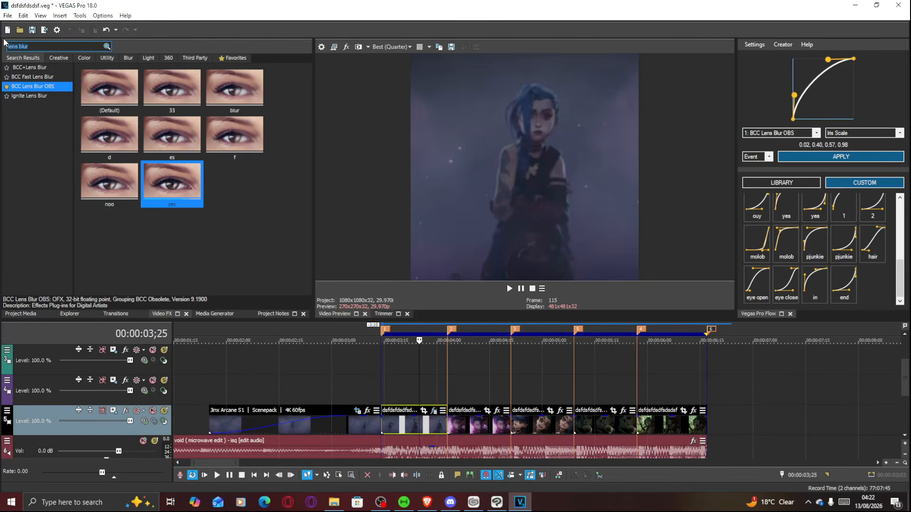
key("BackSpace")
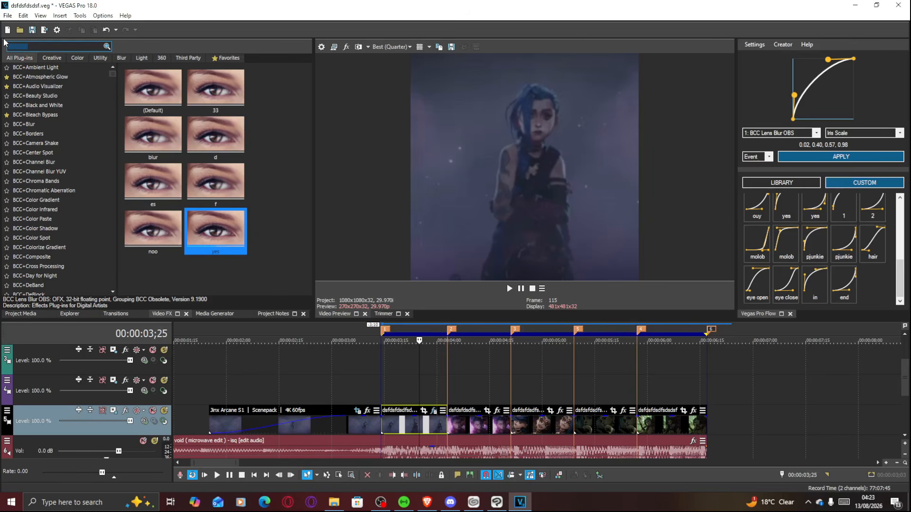
left_click(408, 425)
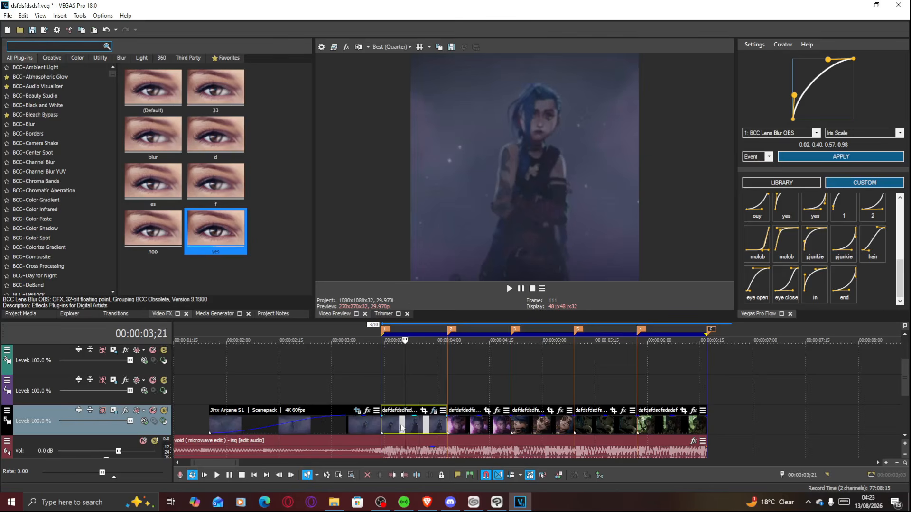
key("space")
key("space")
Step: Copy the clip at marker 1 and paste only its video event effects and effect keyframes onto all five rendered clips
left_click(664, 426, "shift")
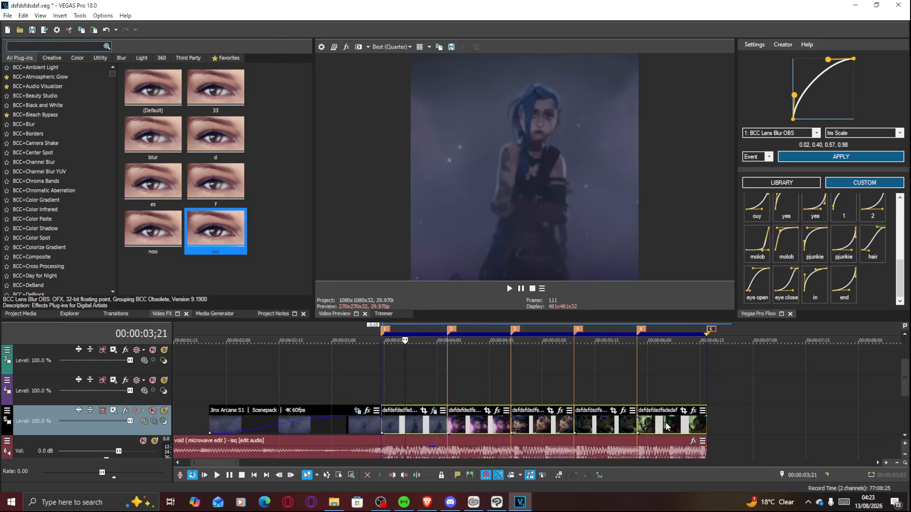
right_click(667, 426)
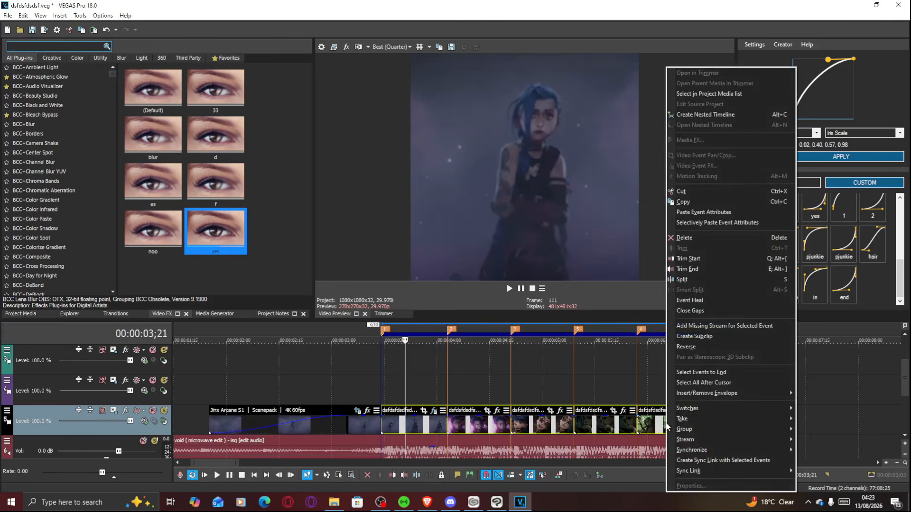
left_click(416, 425)
left_click(661, 429, "shift")
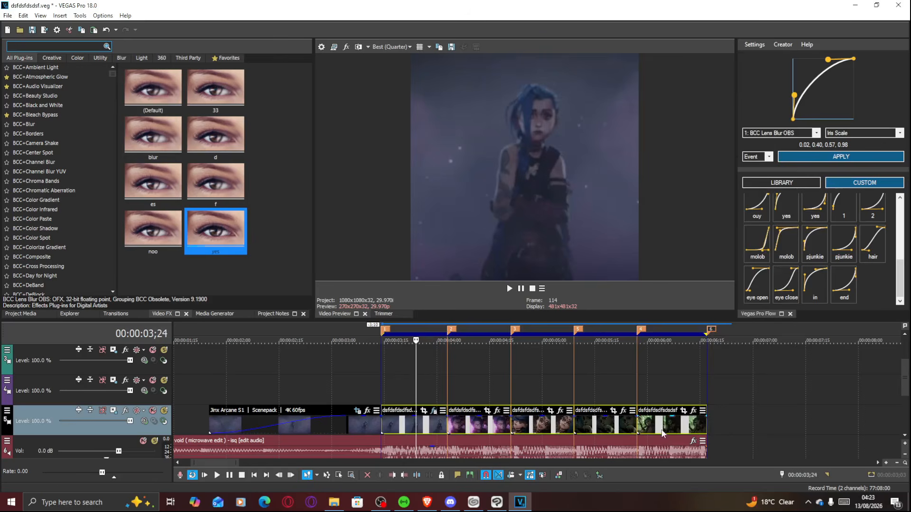
right_click(662, 429)
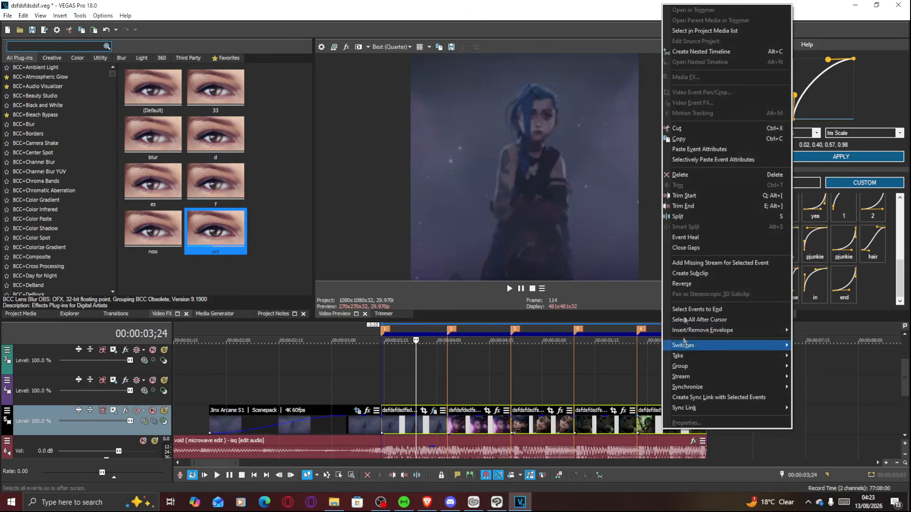
left_click(714, 158)
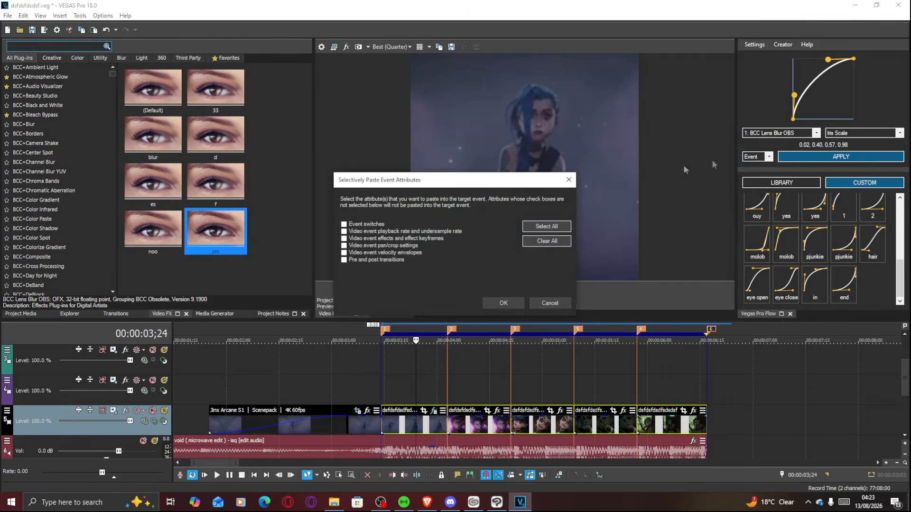
left_click(344, 239)
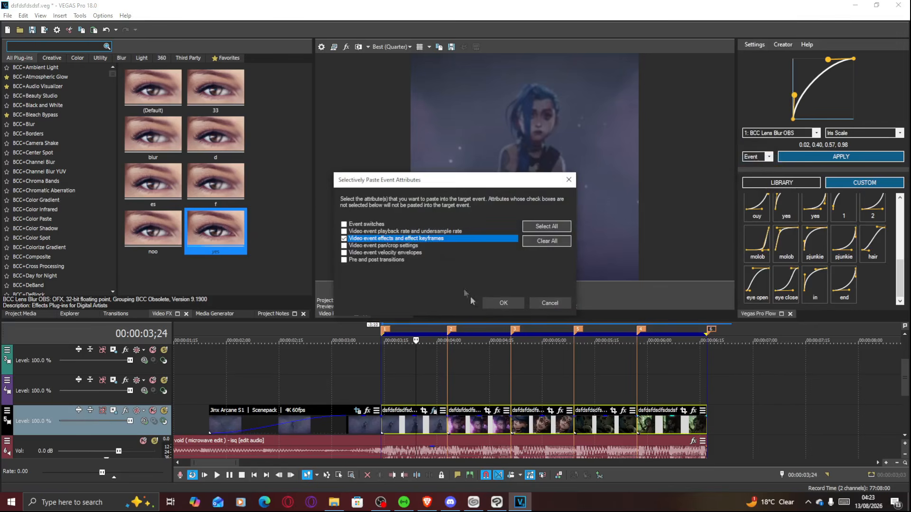
left_click(501, 303)
Step: Check the pasted blur across the rendered clips and play back from marker 1
left_click(486, 373)
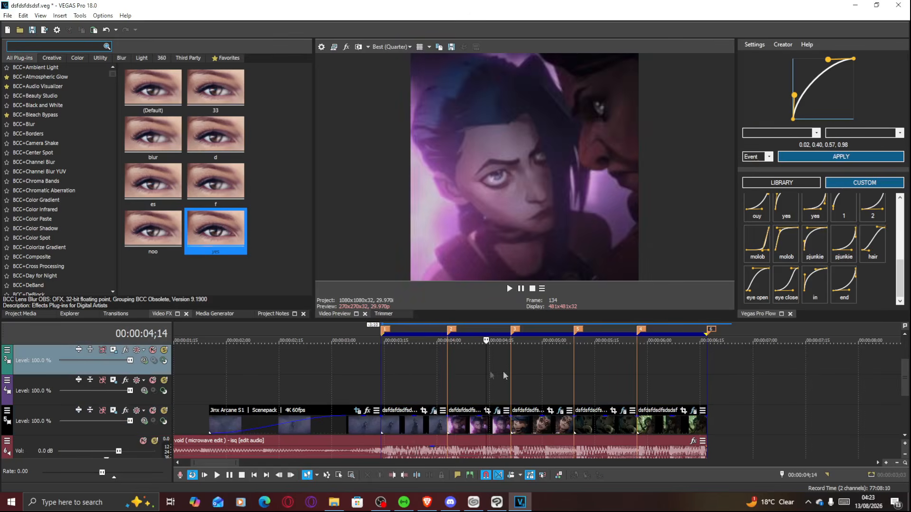
left_click(541, 373)
left_click(577, 374)
left_click(623, 380)
left_click(384, 377)
key("space")
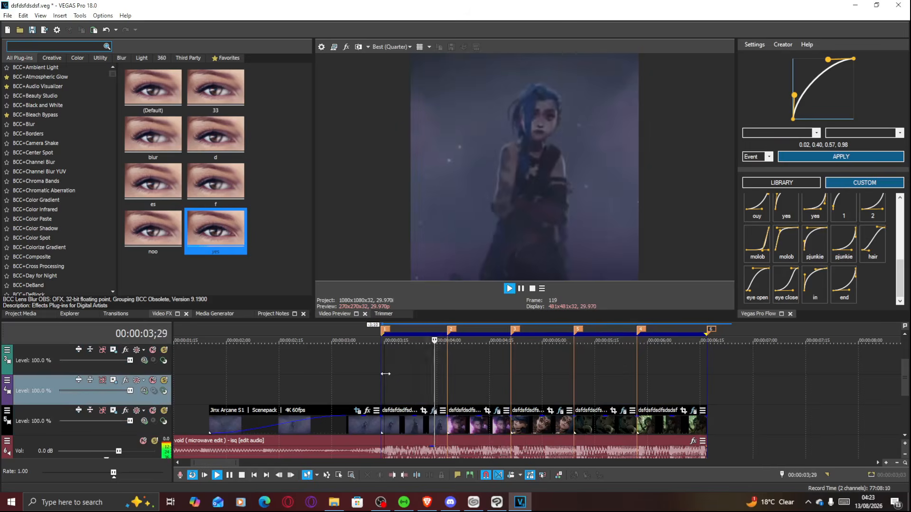
left_click(402, 373)
key("space")
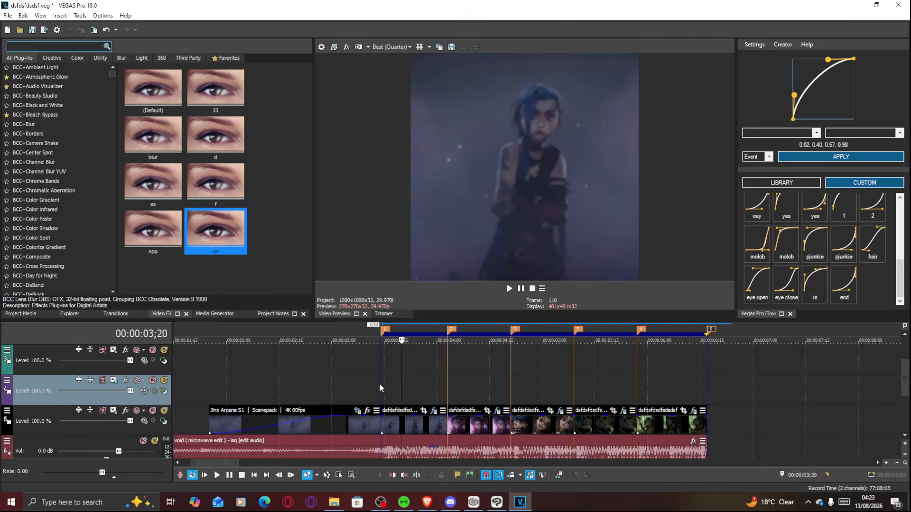
Step: Review the Lens Blur settings and keyframes of the clip at marker 1 and close them
left_click(412, 424)
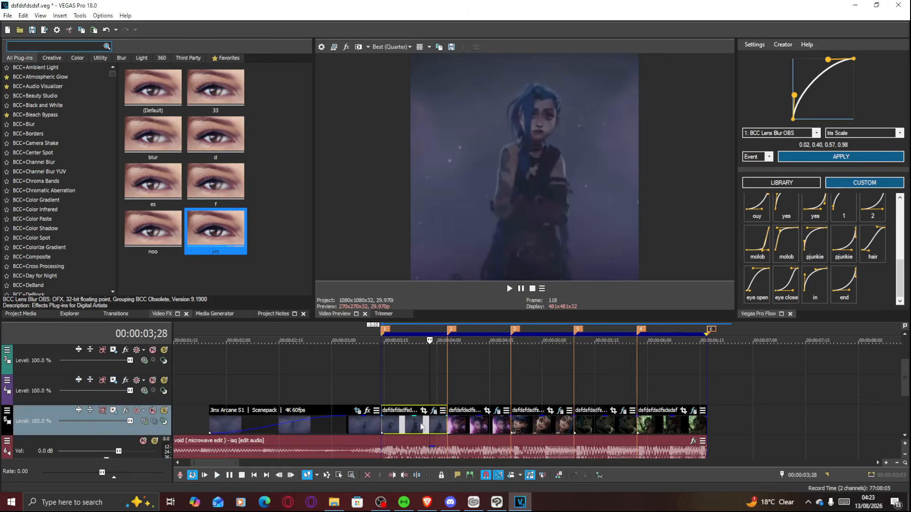
left_click(433, 411)
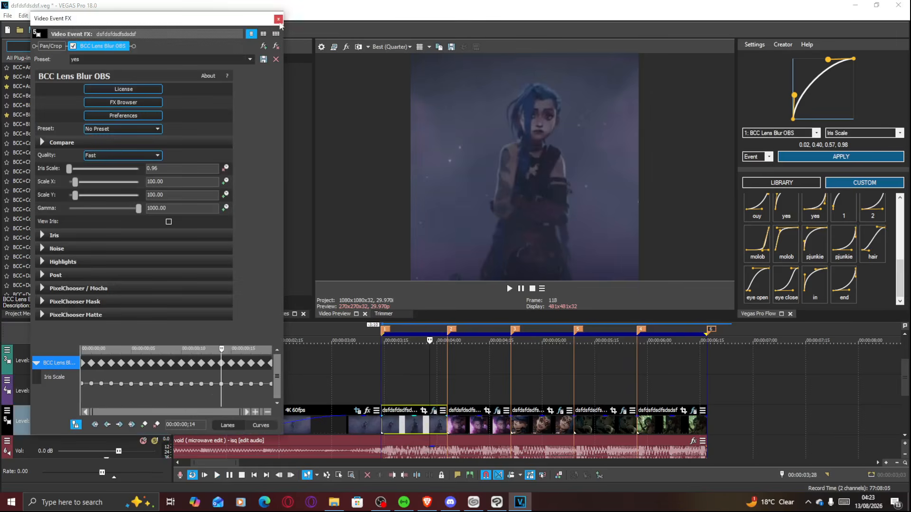
left_click(278, 19)
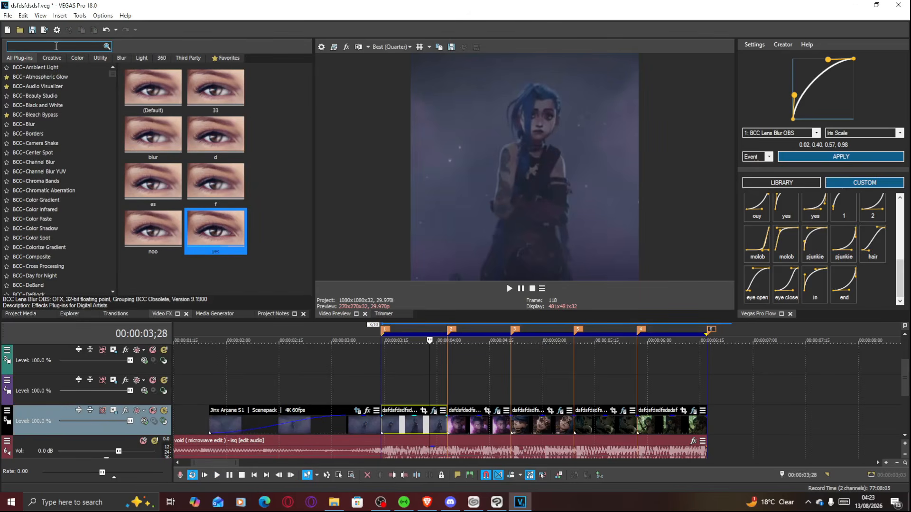
Step: Add a second BCC Lens Blur OBS with preset yes to the clip at marker 1, keyframing Iris Scale from 0 at 00:00:00;07 to about 15 near its end
left_click_drag(205, 249, 416, 433)
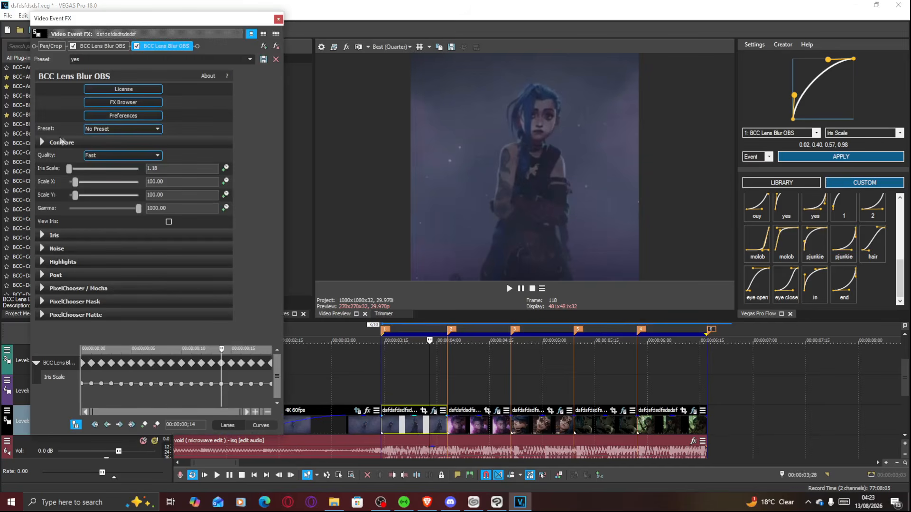
left_click(226, 168)
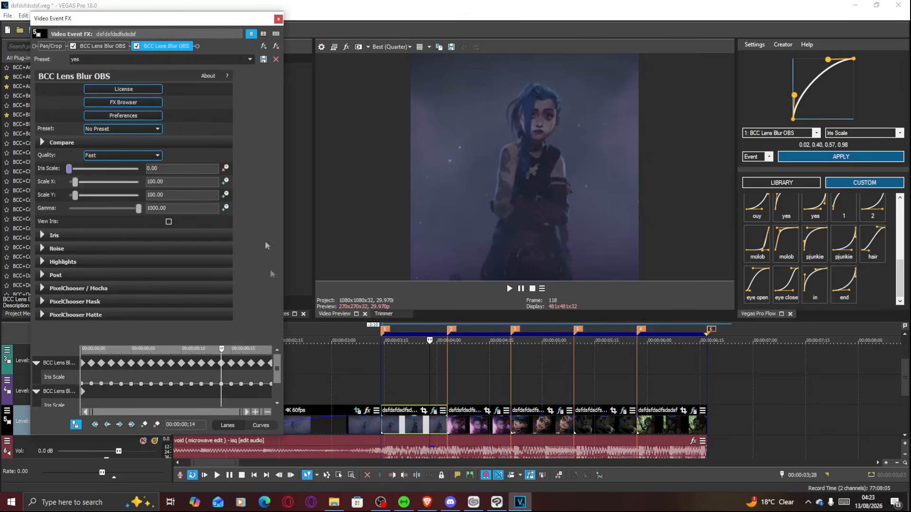
scroll(230, 404, "down", 1)
left_click_drag(82, 398, 145, 396)
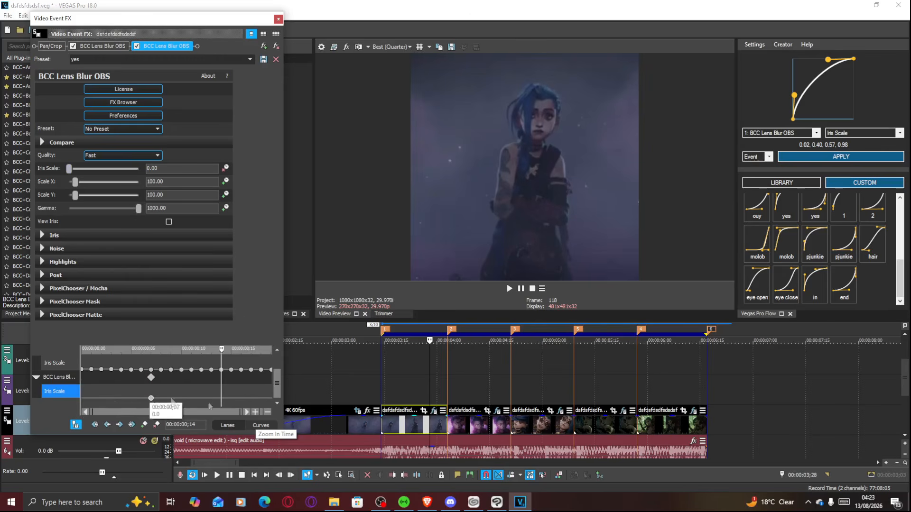
left_click(258, 398)
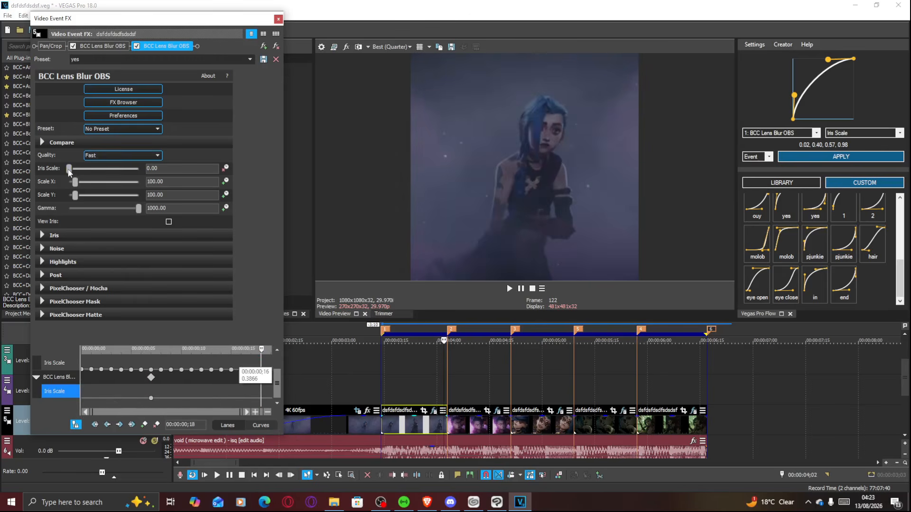
left_click_drag(72, 169, 74, 170)
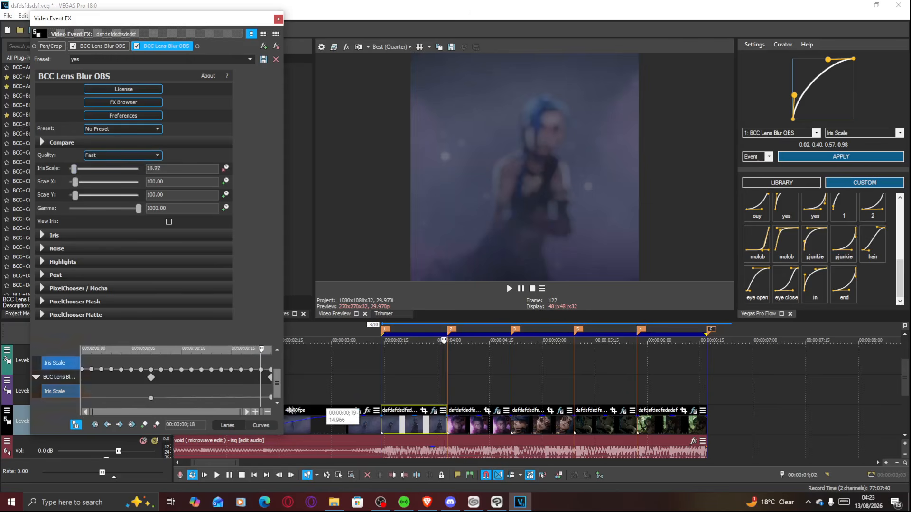
Step: Load the custom easing curve "end" for the clip at marker 1 and steepen it to 0.75, 0.01, 1.00, 0.82
left_click(430, 427)
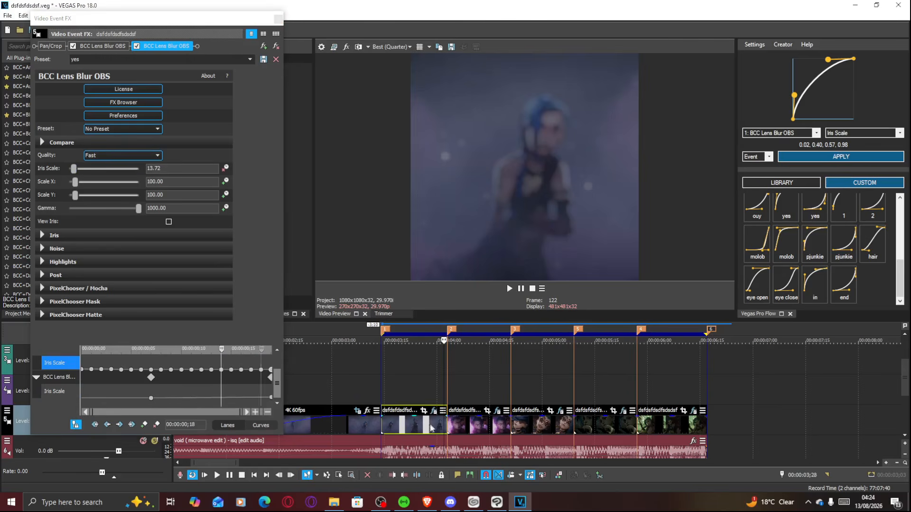
left_click(845, 287)
left_click(798, 136)
left_click(783, 180)
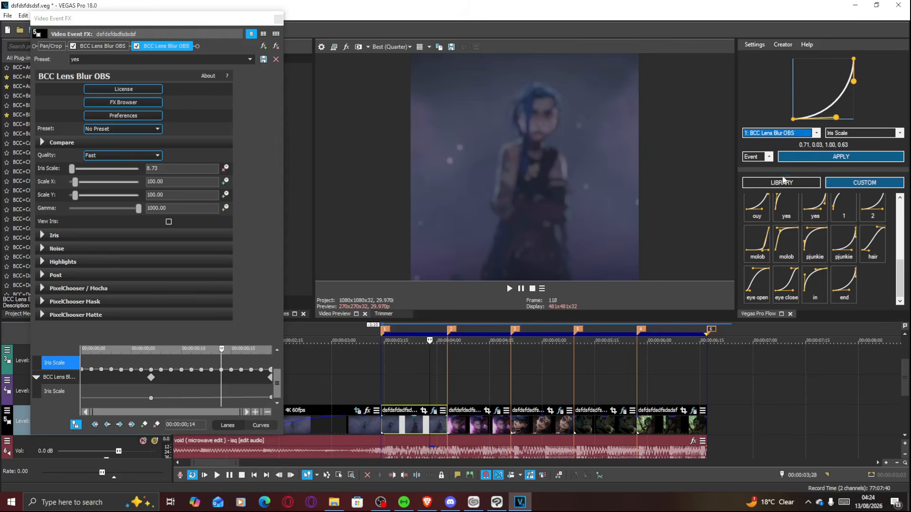
left_click_drag(834, 118, 839, 120)
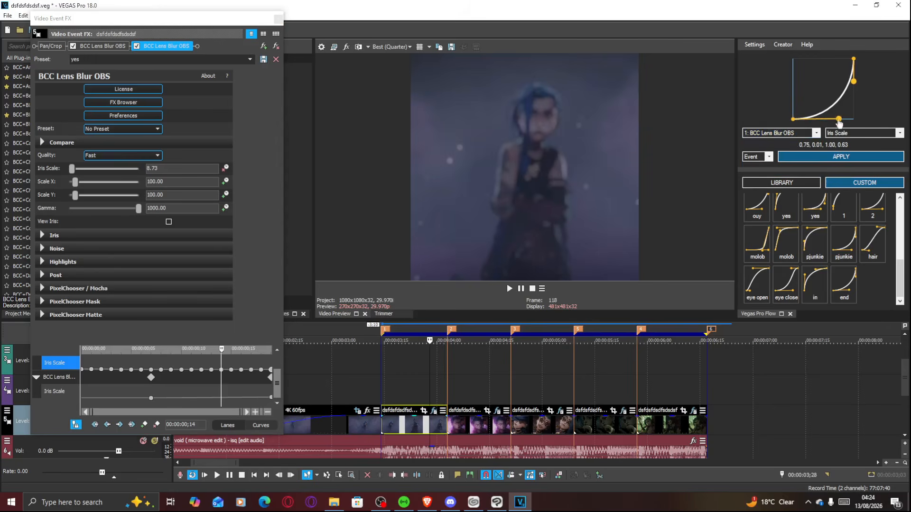
left_click_drag(855, 78, 854, 70)
Step: Apply the easing curve to Iris Scale, switching the target from the first to the second BCC Lens Blur OBS
left_click(841, 157)
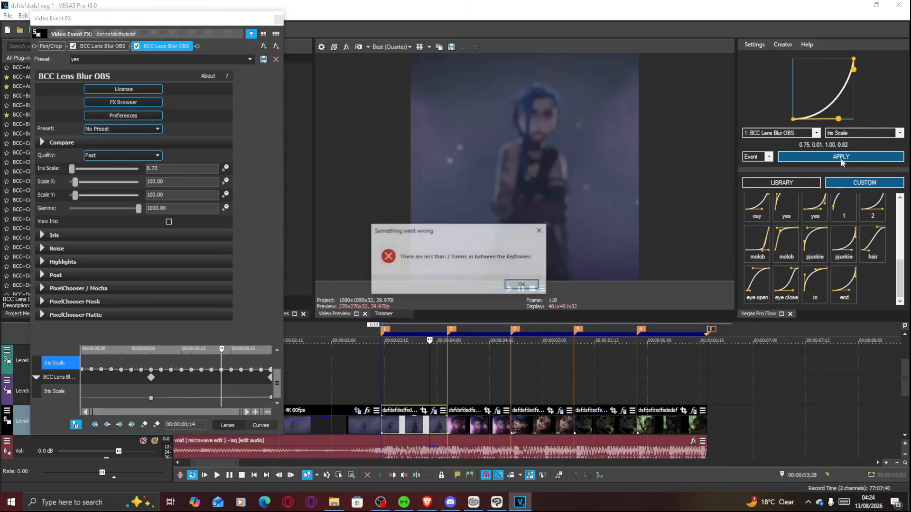
left_click(522, 285)
left_click(789, 133)
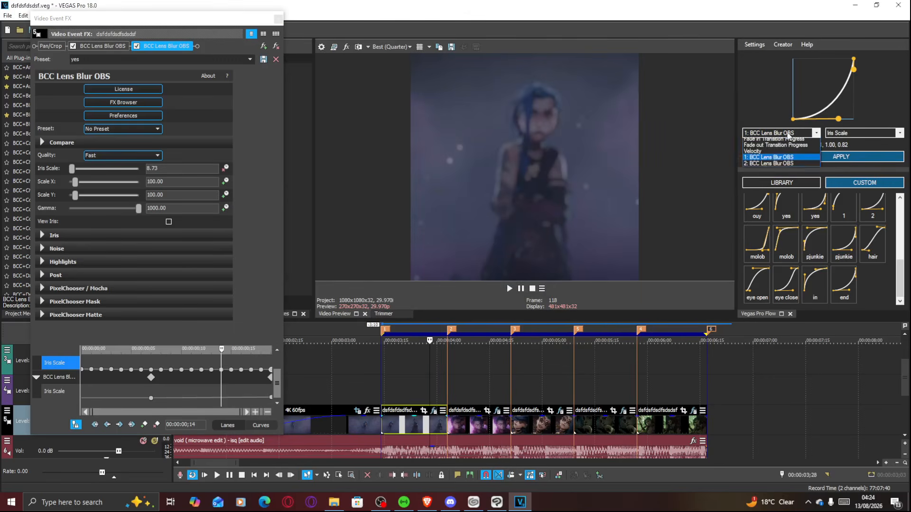
left_click(807, 167)
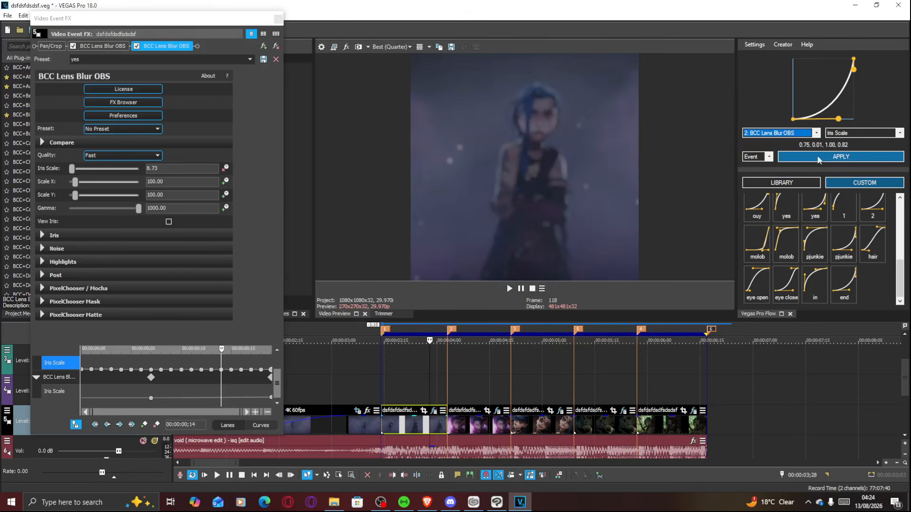
left_click(818, 159)
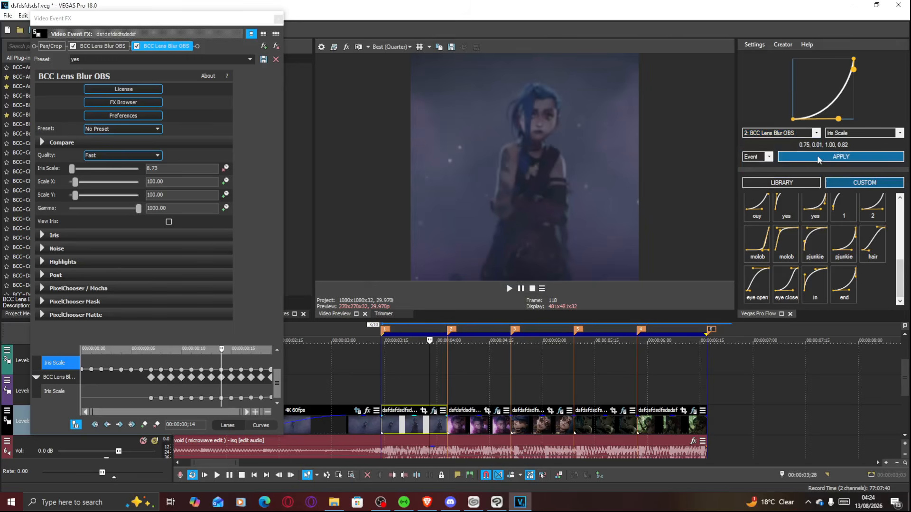
Step: Play back the clip at marker 1 to check its eased closing blur, and close its effect settings
left_click(411, 381)
key("space")
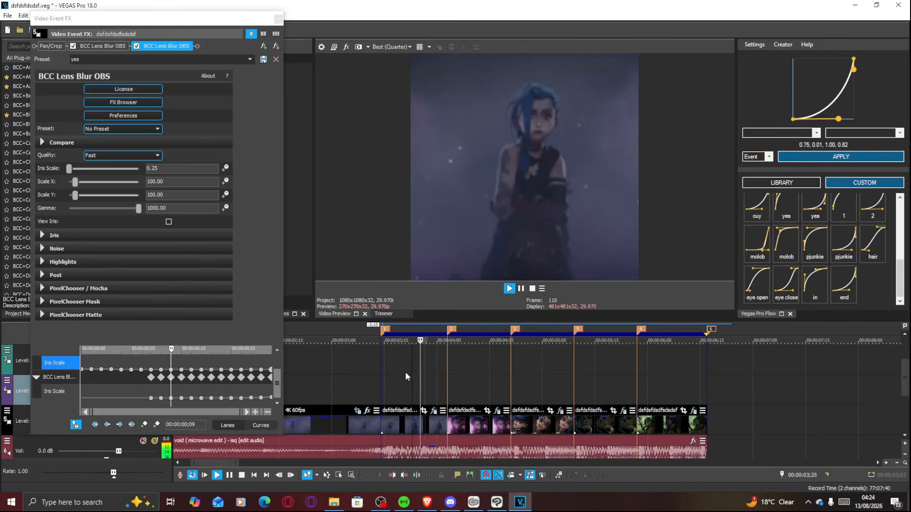
key("space")
left_click(278, 19)
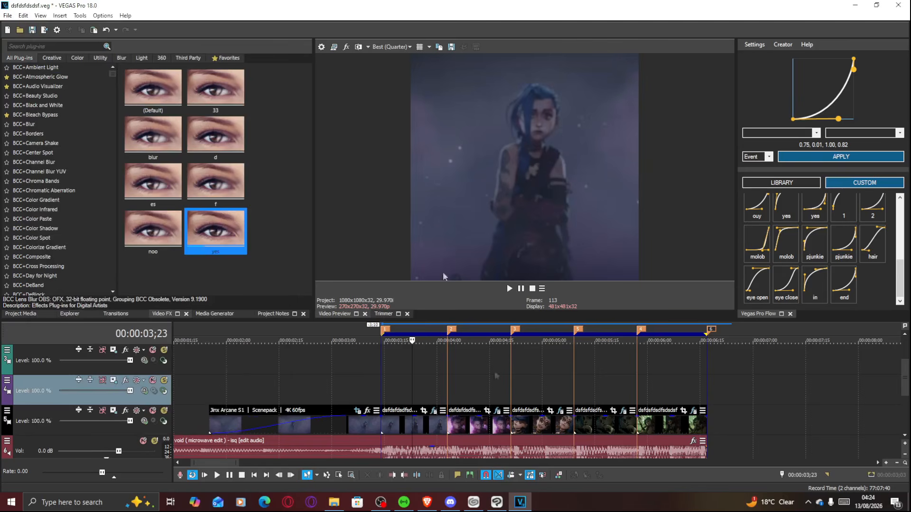
Step: Paste the event attributes of the clip at marker 1 onto all five rendered clips and play back from within the first one
left_click(420, 427)
left_click(656, 422, "shift")
right_click(656, 422)
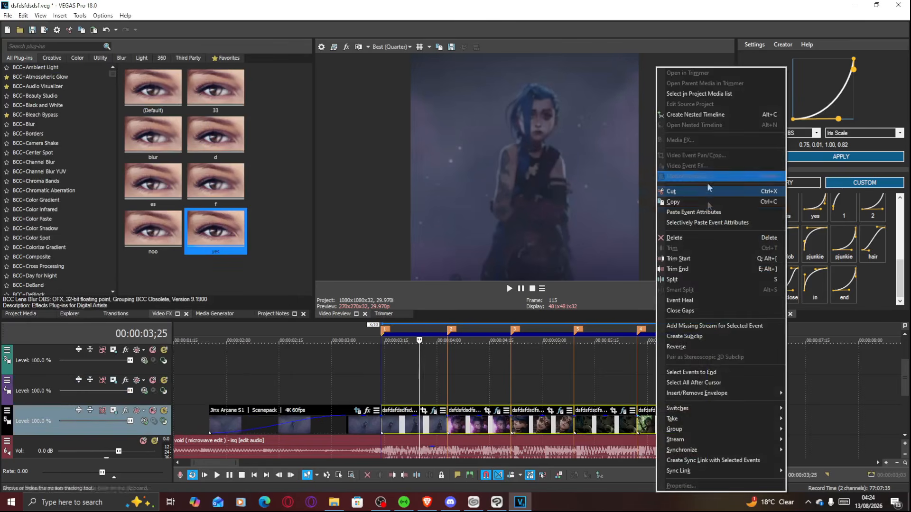
left_click(712, 213)
left_click(405, 368)
key("space")
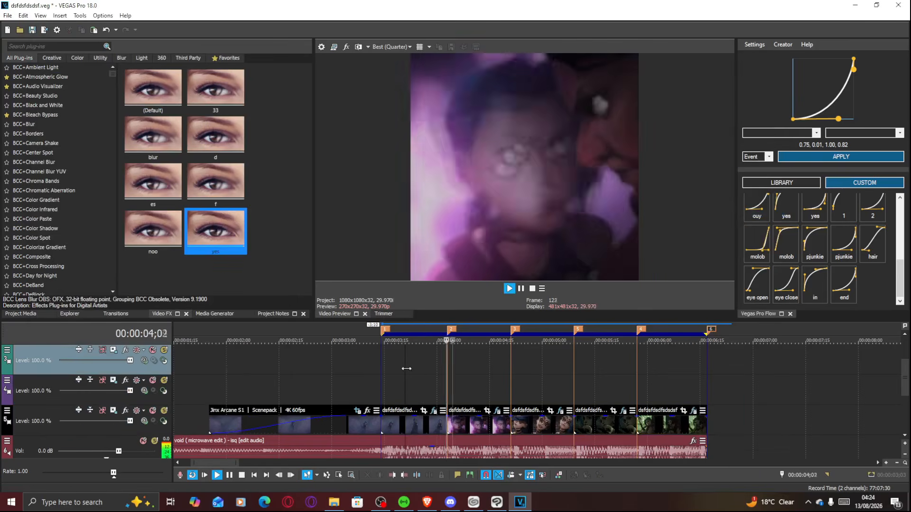
Step: Play back the clips from the second one onward to check the blur transitions
key("space")
left_click(468, 370)
left_click(489, 370)
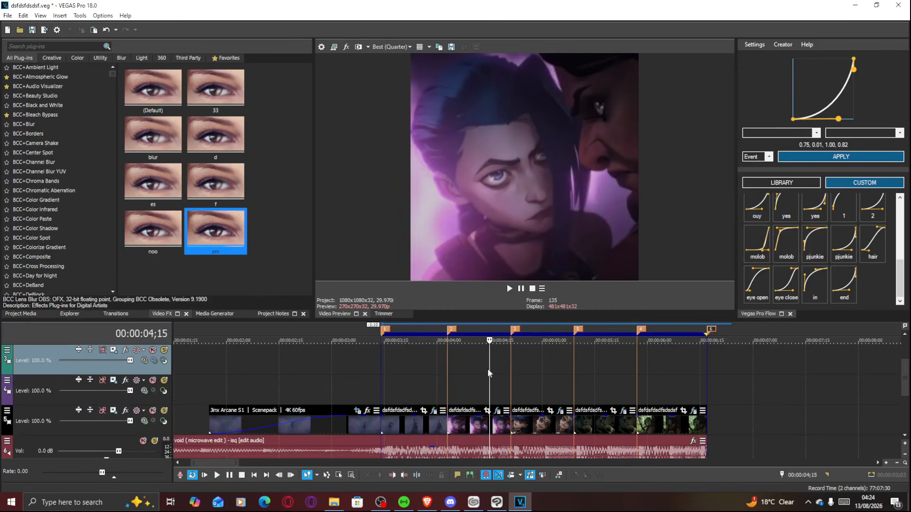
mouse_move(489, 369)
left_mouse_down()
mouse_move(531, 370)
mouse_move(491, 367)
left_mouse_up()
key("space")
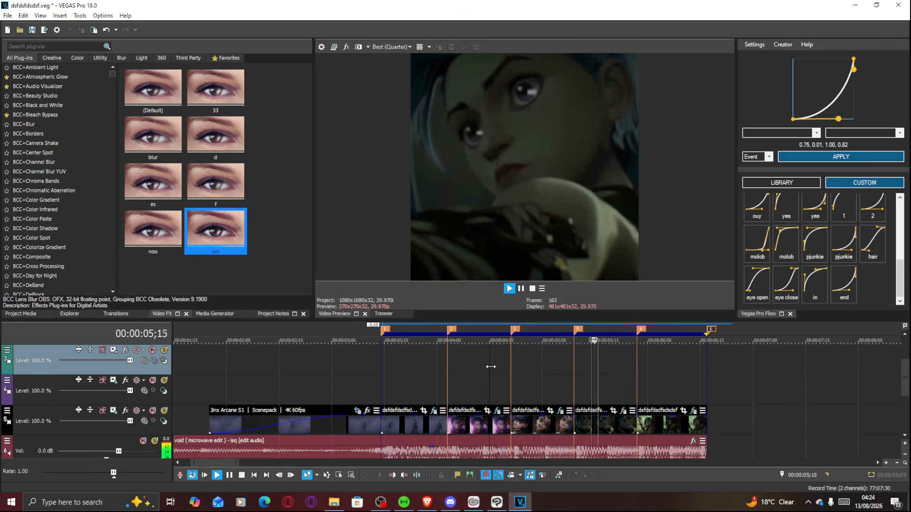
left_click(395, 377)
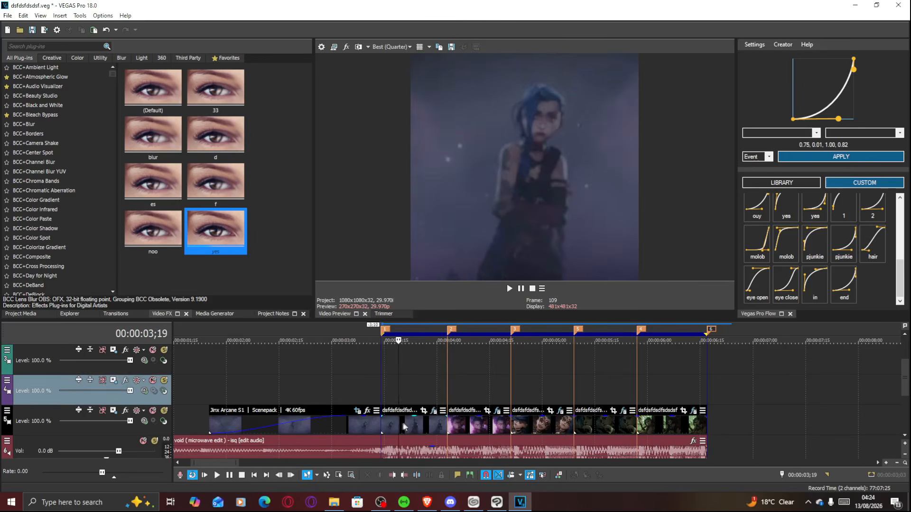
Step: Search the video effects for "hue" and apply the S_HueSatBright "bright" preset to the first clip after marker 1
left_click(404, 422)
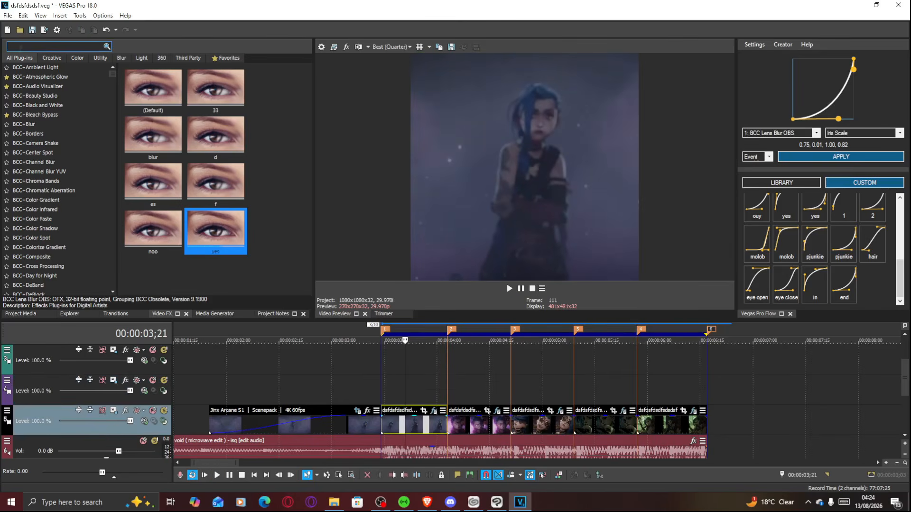
type("hue")
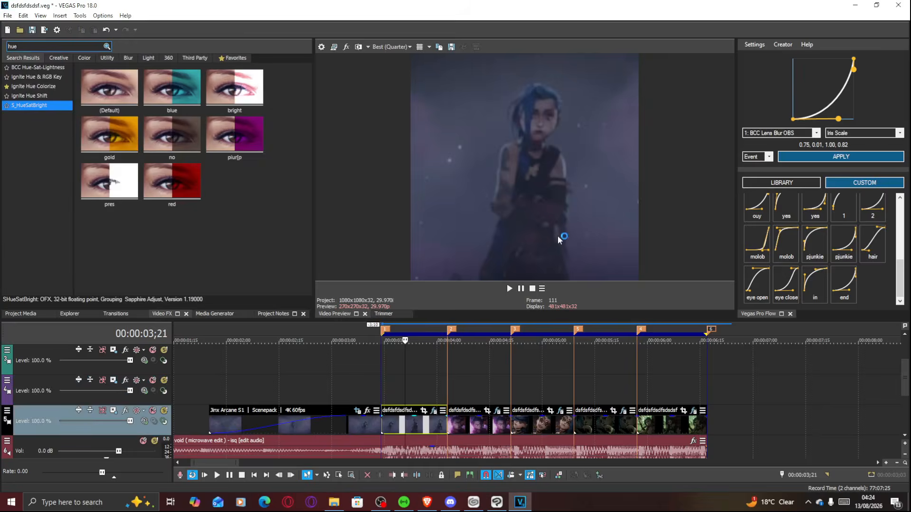
left_click_drag(226, 110, 394, 421)
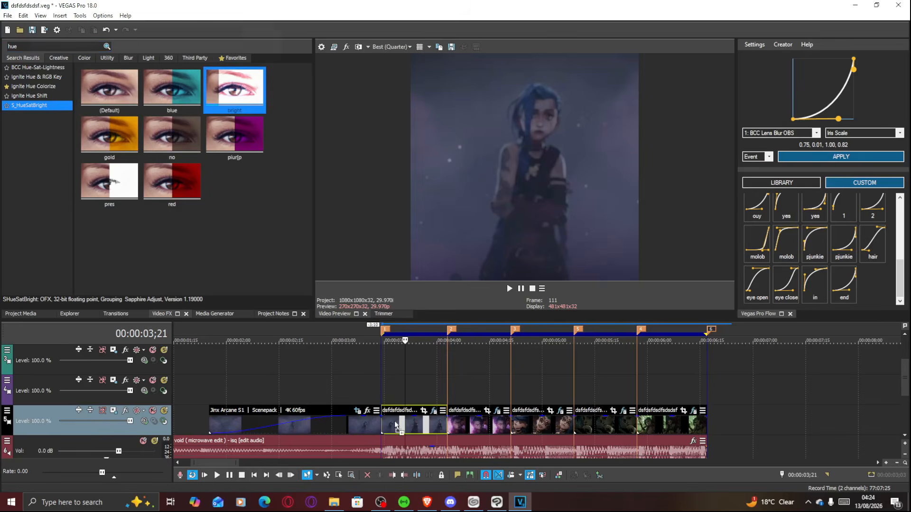
Step: Keyframe the clip's Brightness at 1.565 at the start and 1.000 at 11 frames
mouse_move(118, 183)
left_mouse_down()
mouse_move(97, 185)
mouse_move(107, 185)
left_mouse_up()
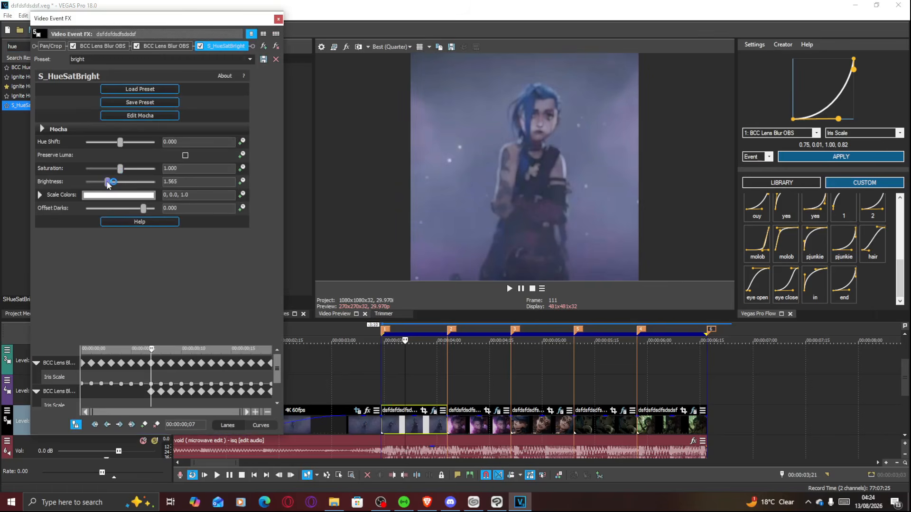
left_click_drag(278, 362, 278, 398)
left_click(190, 400)
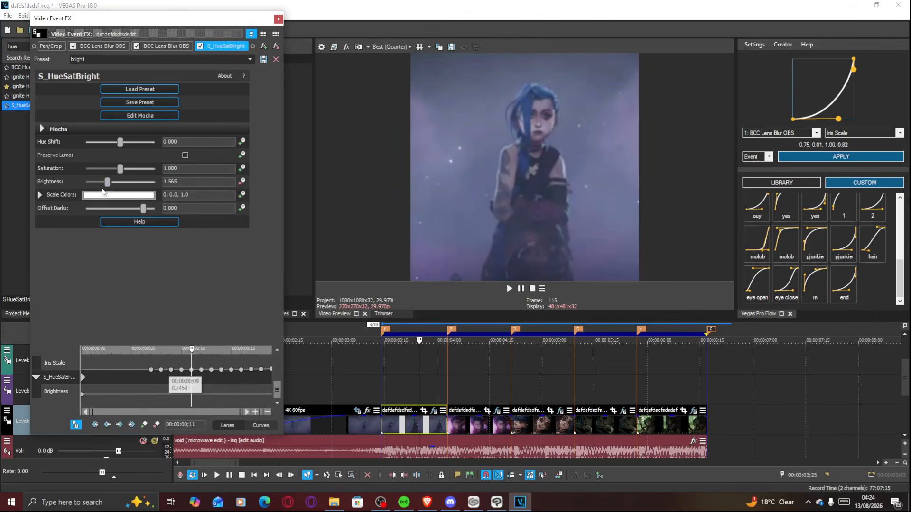
double_click(104, 185)
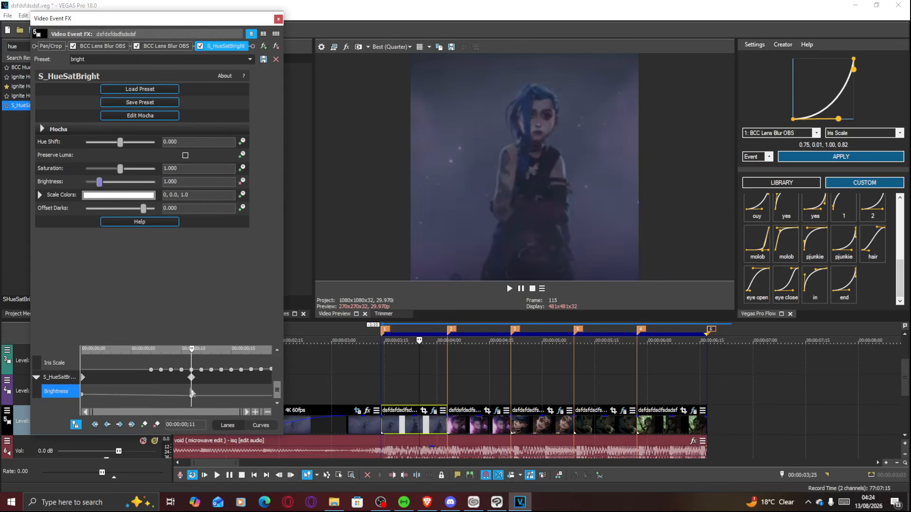
Step: Move the second Brightness keyframe to the end of the clip and check the fade between the keyframes
left_click_drag(201, 401, 257, 397)
left_click(191, 397)
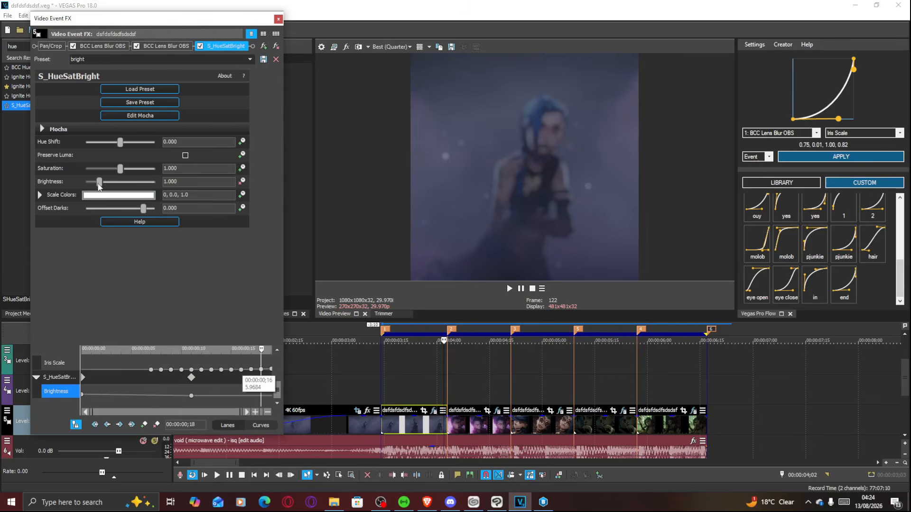
left_click(151, 398)
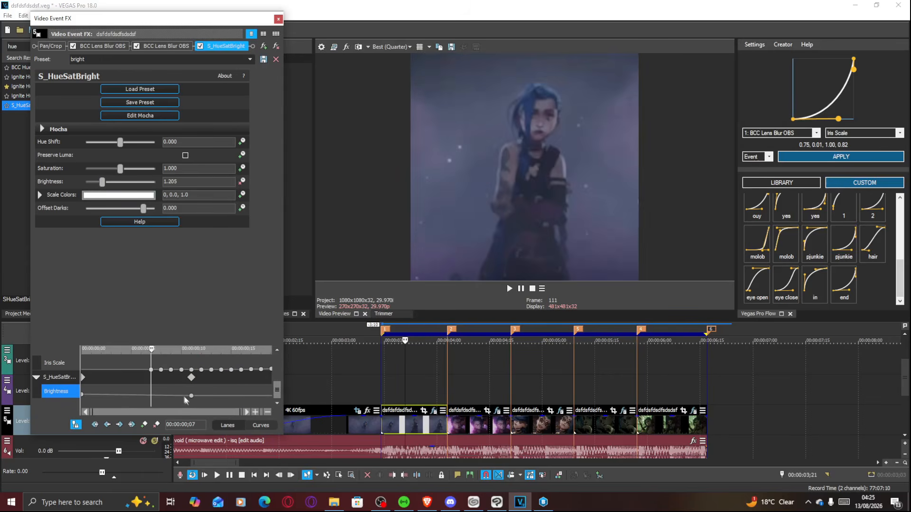
left_click_drag(190, 397, 289, 400)
mouse_move(154, 399)
left_mouse_down()
mouse_move(245, 403)
mouse_move(71, 389)
mouse_move(161, 398)
left_mouse_up()
Step: Apply the "in" easing curve, adjusted to 0.02, 0.45, 0.50, 0.95, to the clip's S_HueSatBright Brightness and close the effect settings
left_click(400, 426)
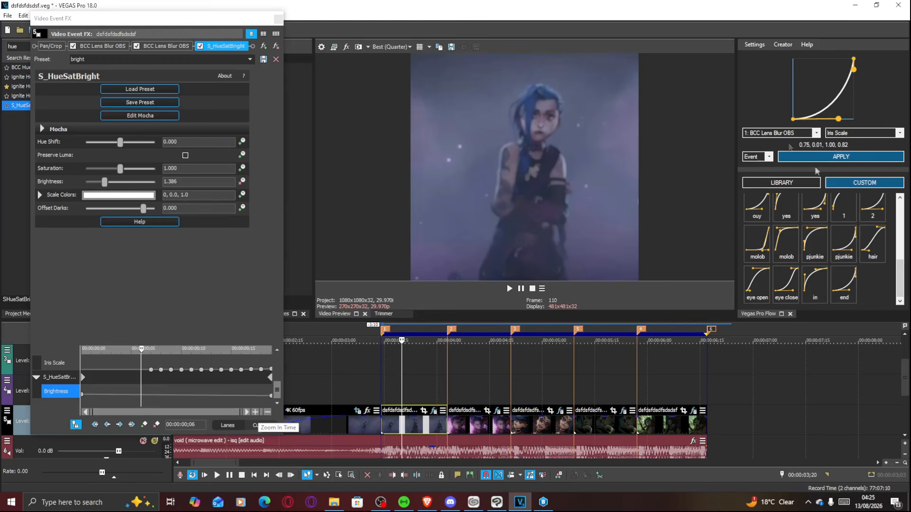
left_click(822, 283)
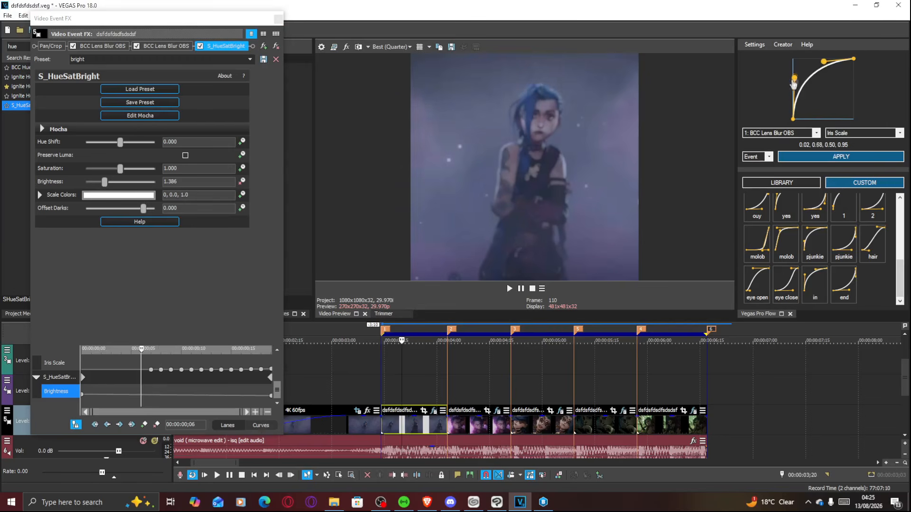
left_click(781, 133)
left_click(777, 157)
left_click(841, 156)
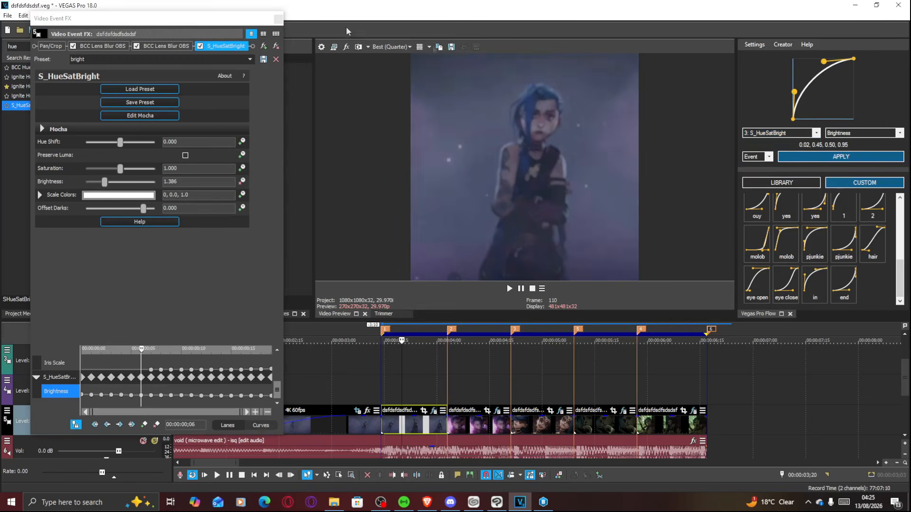
left_click(274, 24)
left_click(277, 19)
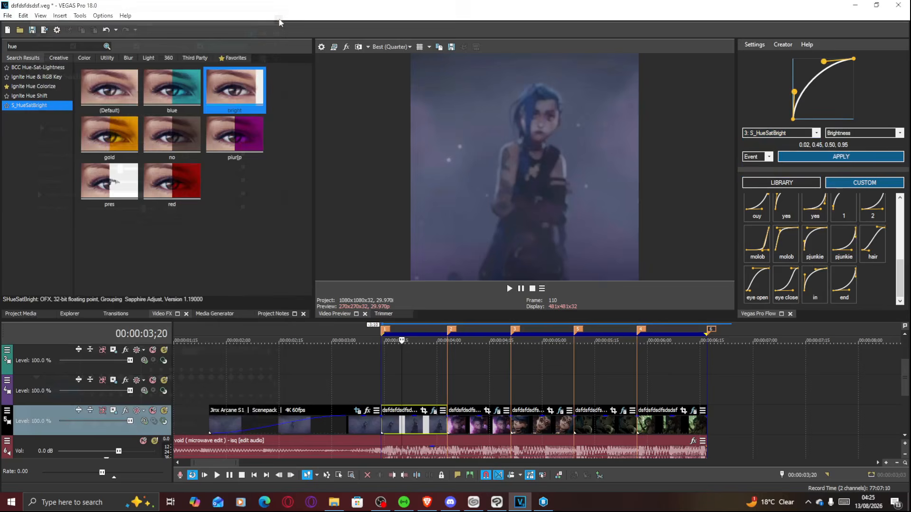
Step: Paste the first clip's event attributes onto all the clips through the last one
left_click(661, 423, "shift")
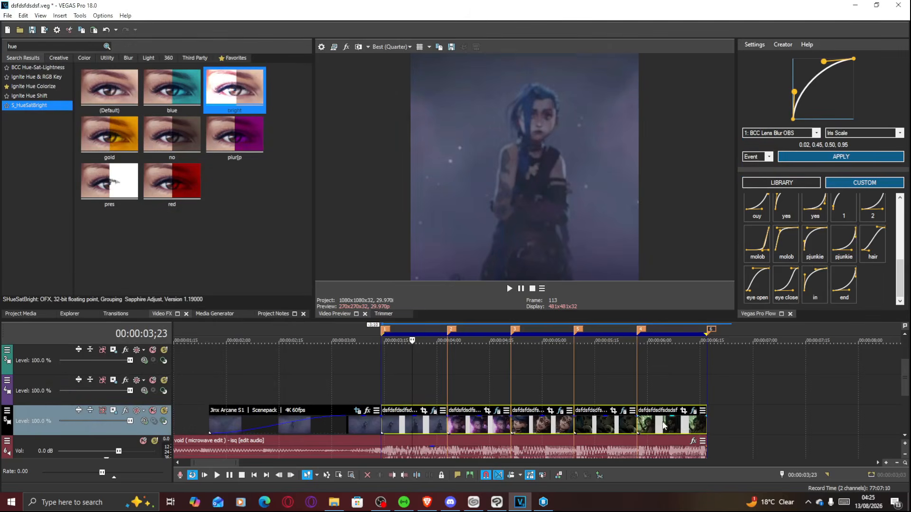
right_click(662, 423)
left_click(696, 212)
Step: Preview the end of the first clip and save the project
left_click(432, 375)
key("space")
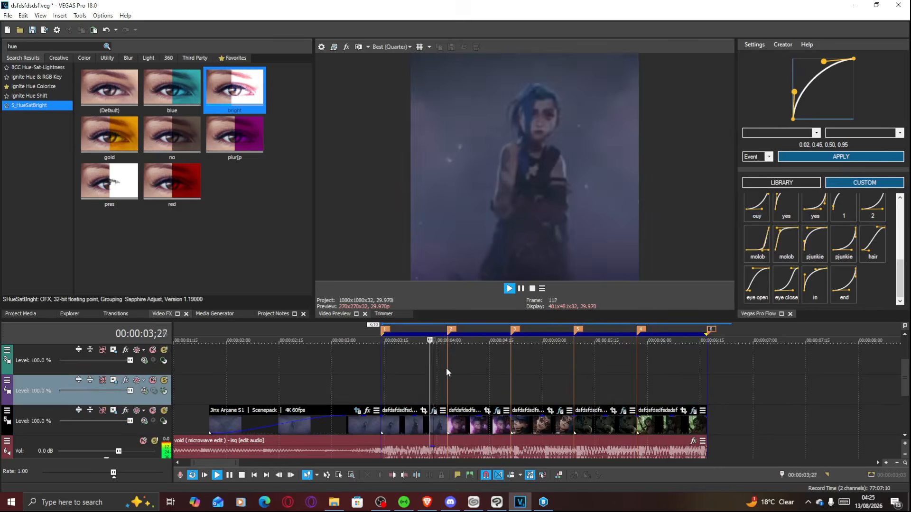
key("space")
left_click(416, 422)
key("ctrl+s")
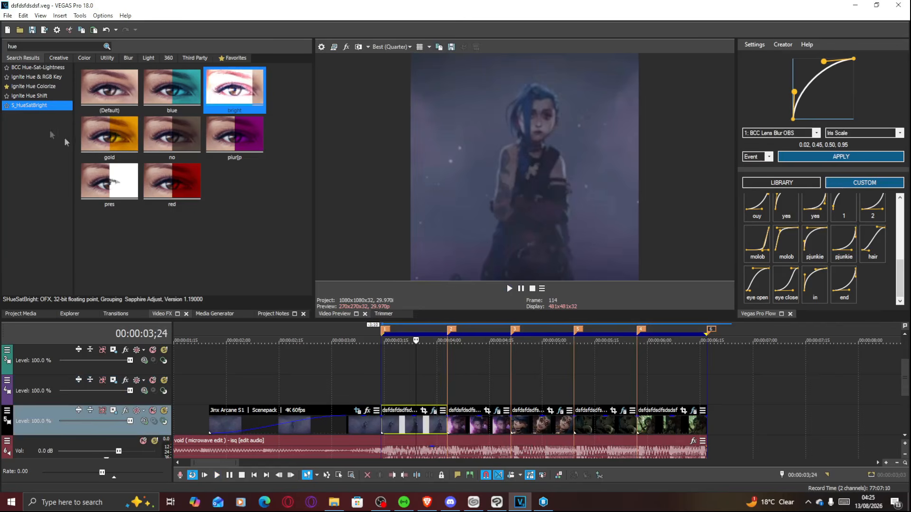
left_click(513, 392)
left_click(414, 390)
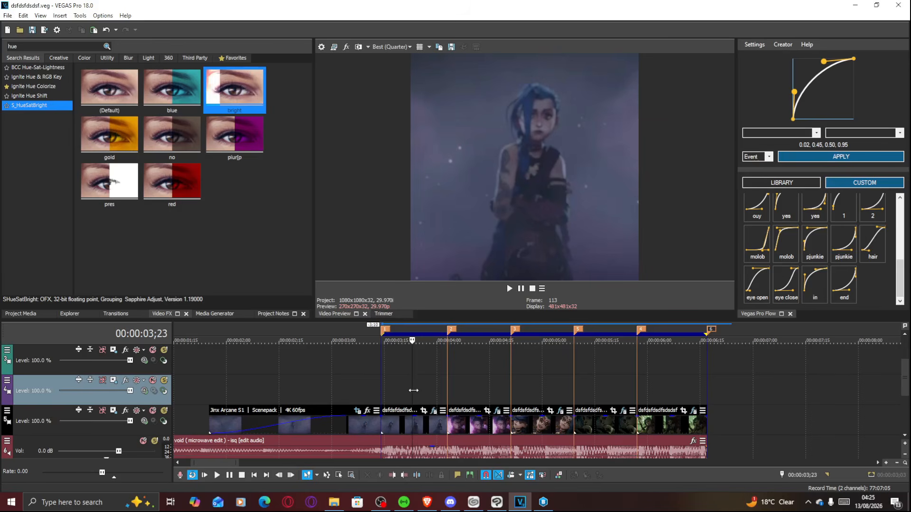
left_click(408, 387)
right_click(407, 387)
left_click(428, 393)
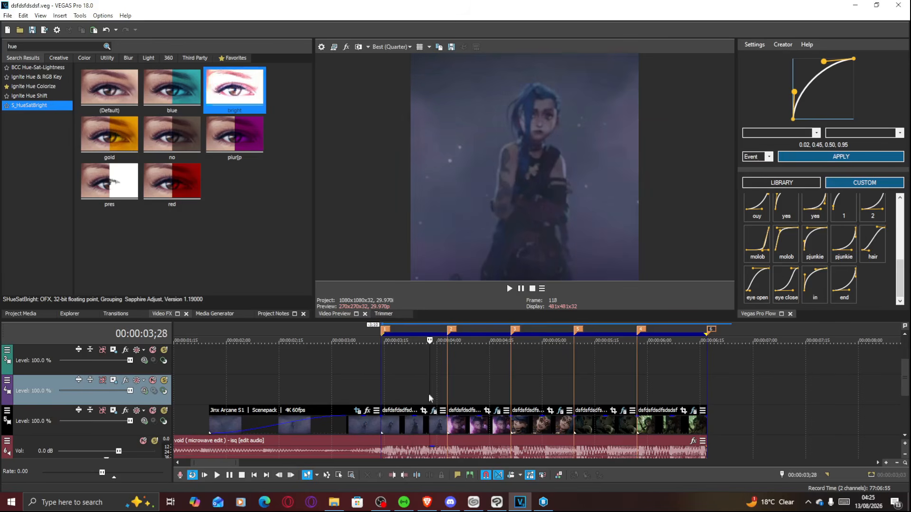
left_click(403, 388)
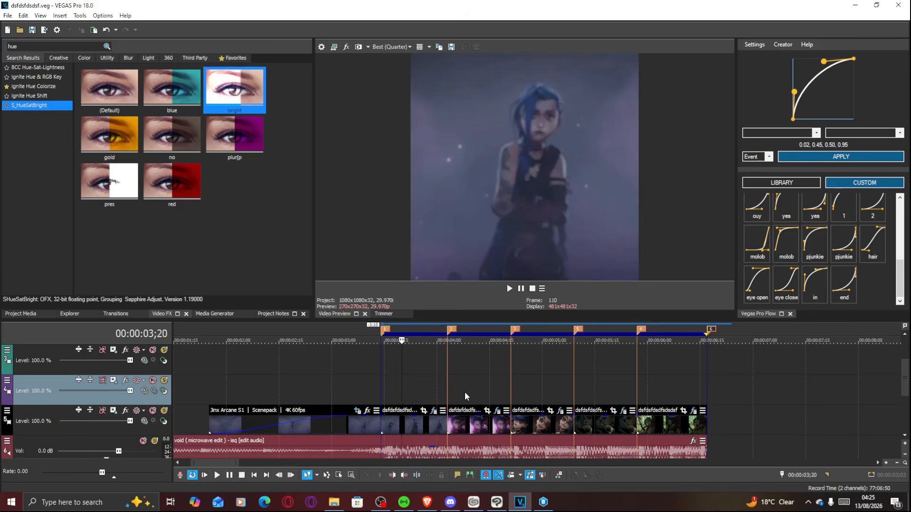
Step: Search the video effects for "shake" and apply the S_Shake "small camera" preset to the whole track 5
left_click(429, 423)
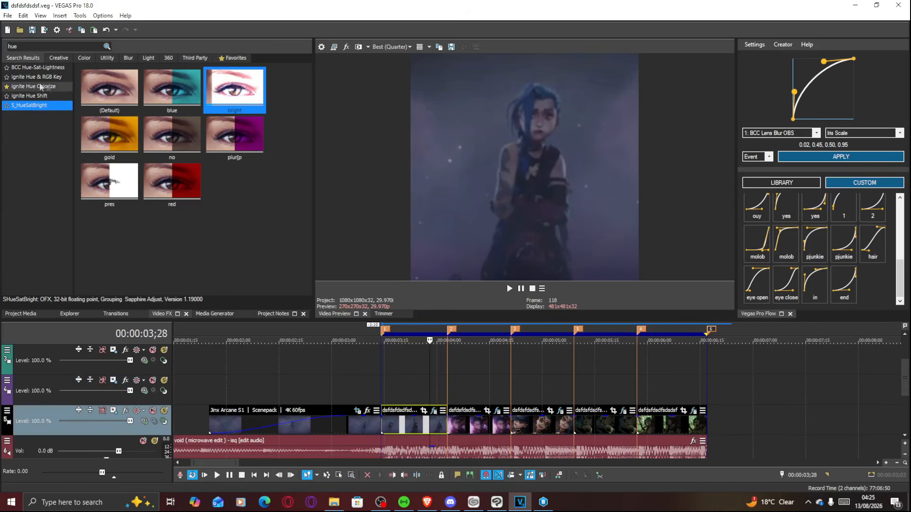
left_click_drag(27, 46, 1, 35)
type("shake")
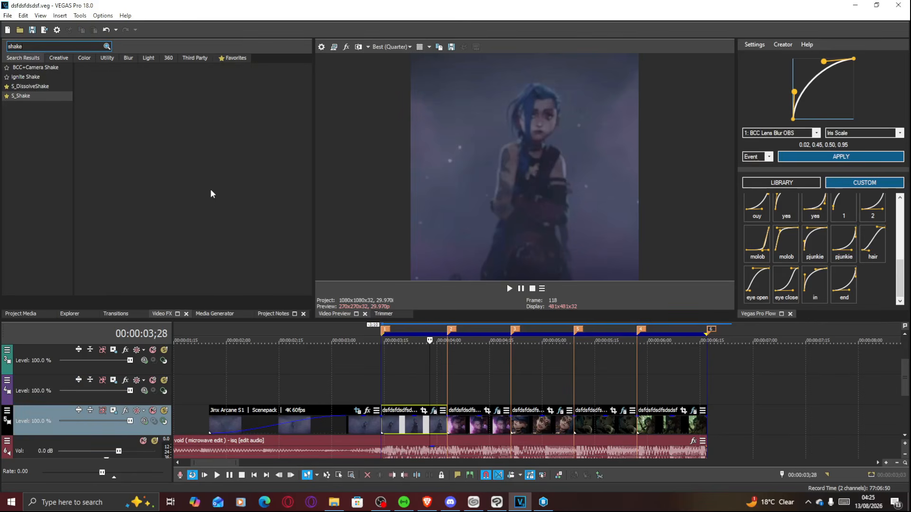
left_click_drag(307, 127, 306, 224)
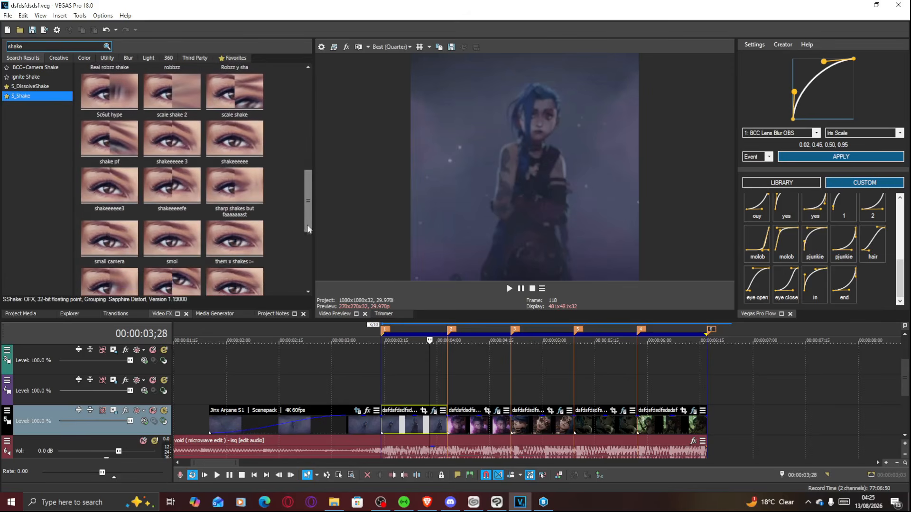
left_click_drag(308, 221, 308, 247)
right_click(194, 411)
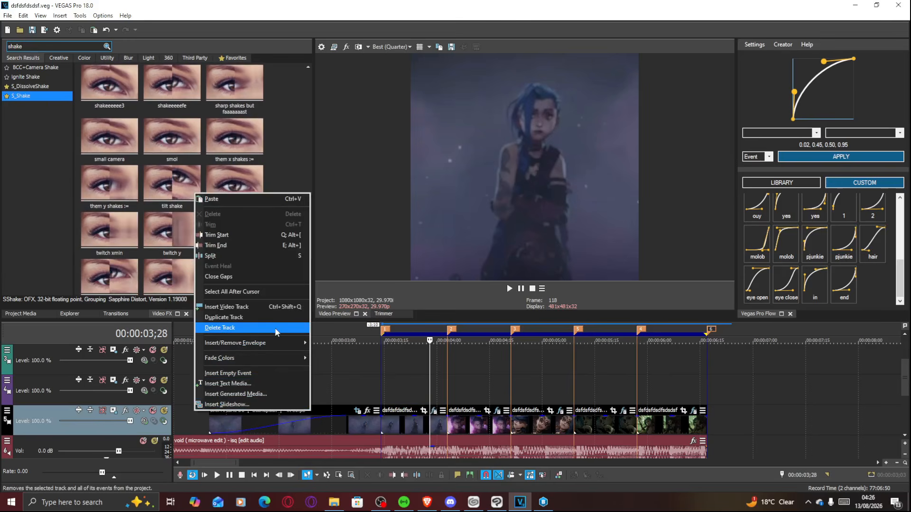
left_click(340, 261)
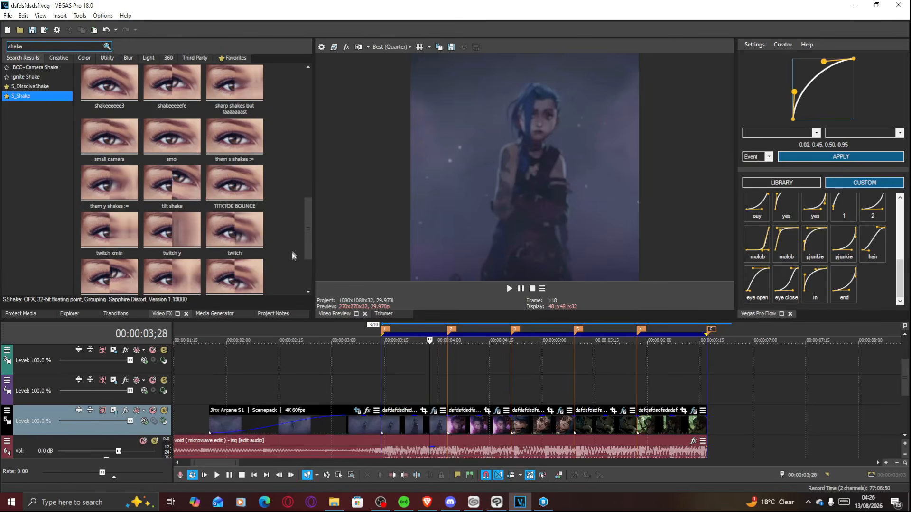
left_click_drag(307, 227, 309, 209)
left_click(109, 194)
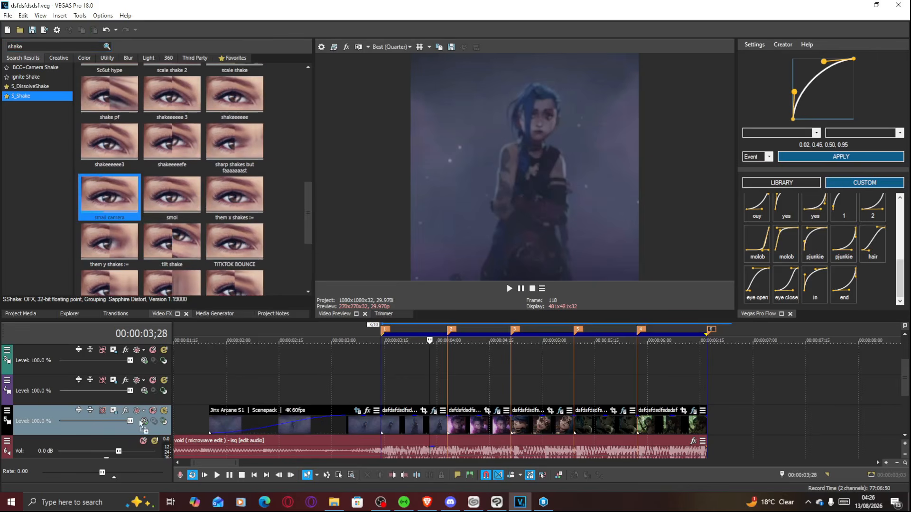
left_click_drag(140, 422, 141, 422)
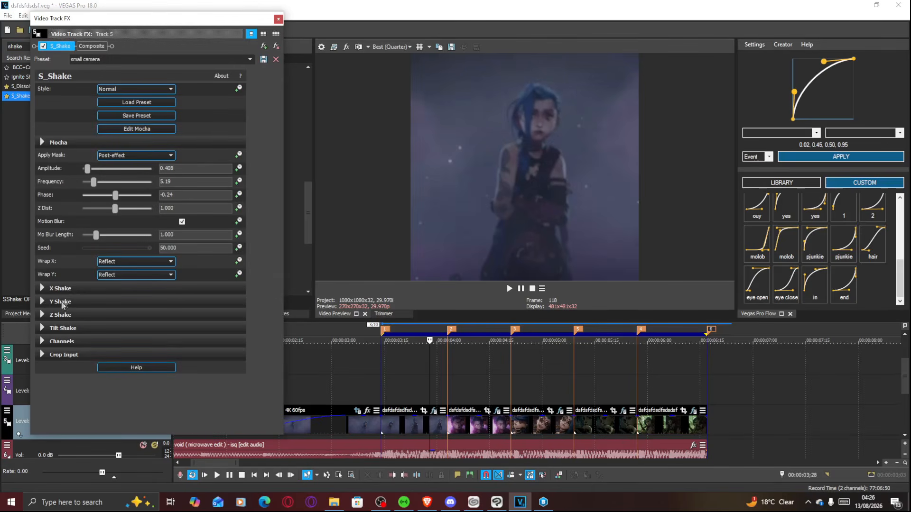
Step: Examine the S_Shake settings in a multi-column layout, including the X, Y, Z and Tilt Shake groups, and return to the single-column view
left_click(276, 35)
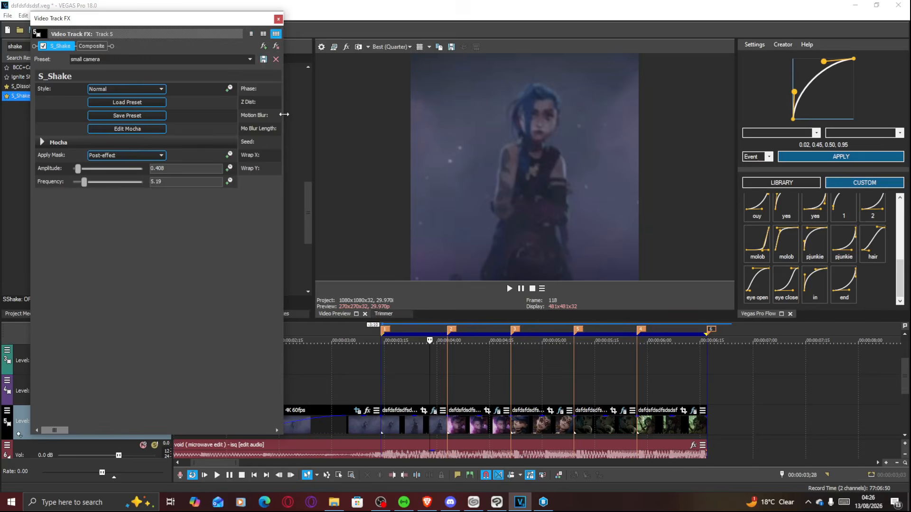
left_click_drag(283, 114, 736, 116)
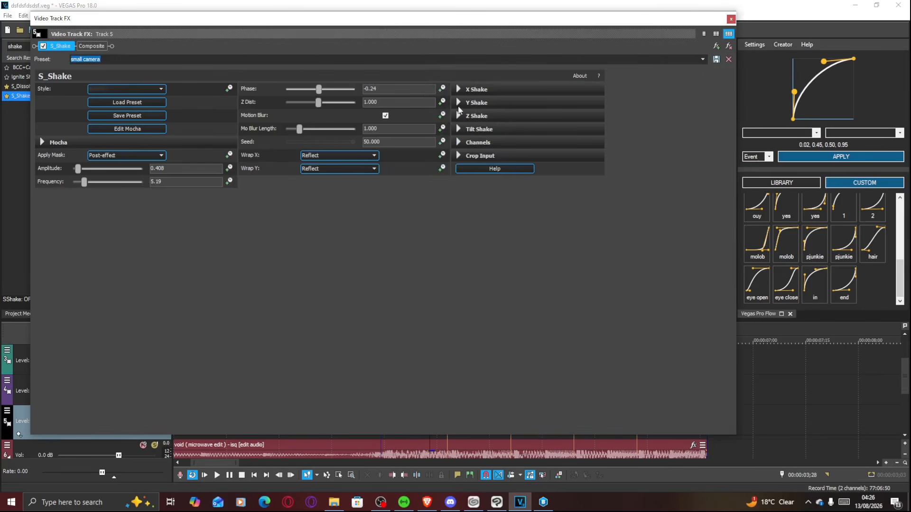
left_click(459, 185)
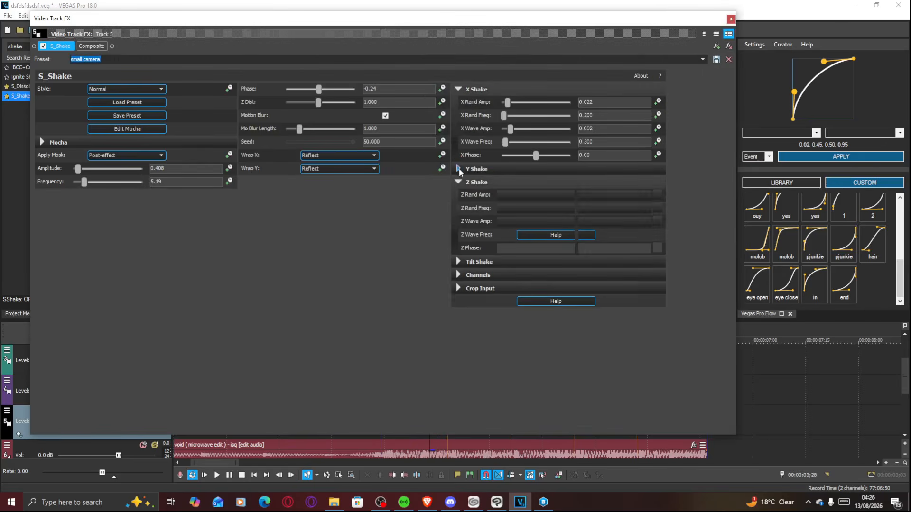
left_click(458, 169)
left_click(459, 328)
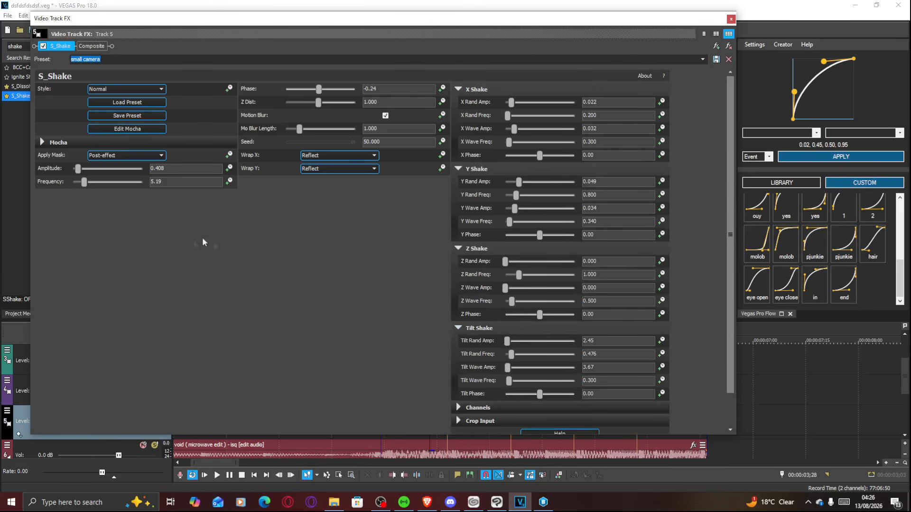
left_click(704, 34)
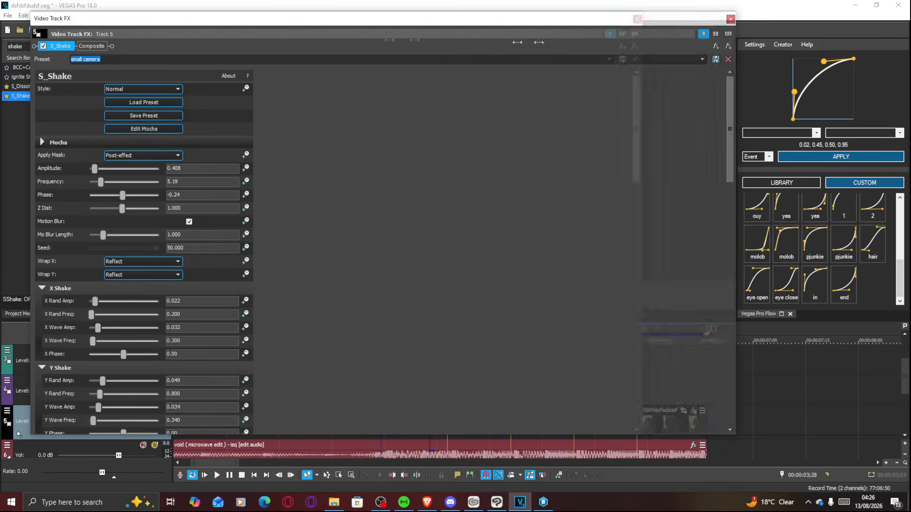
left_click_drag(735, 62, 252, 62)
Step: Lower the shake's Amplitude to 0.034 and Frequency to 2.13, playing the clips from the first marker before and after
left_click(385, 363)
key("space")
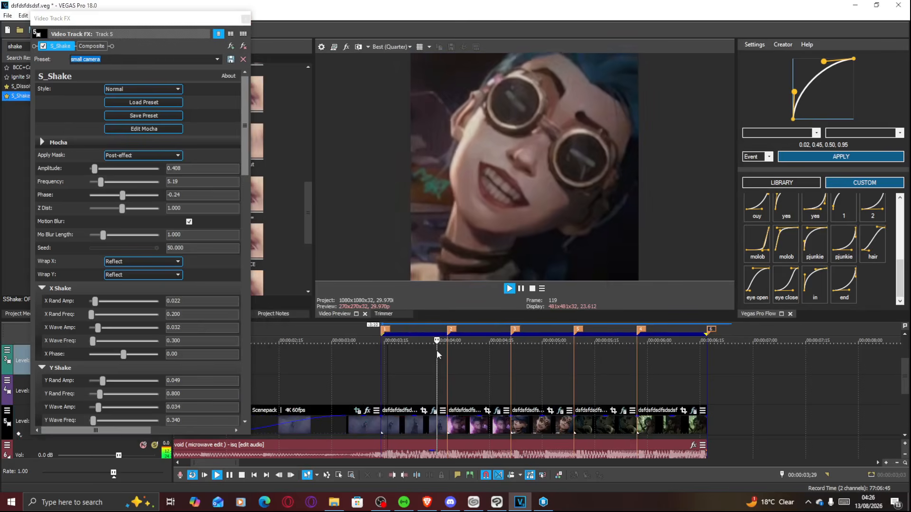
key("space")
left_click_drag(95, 169, 90, 168)
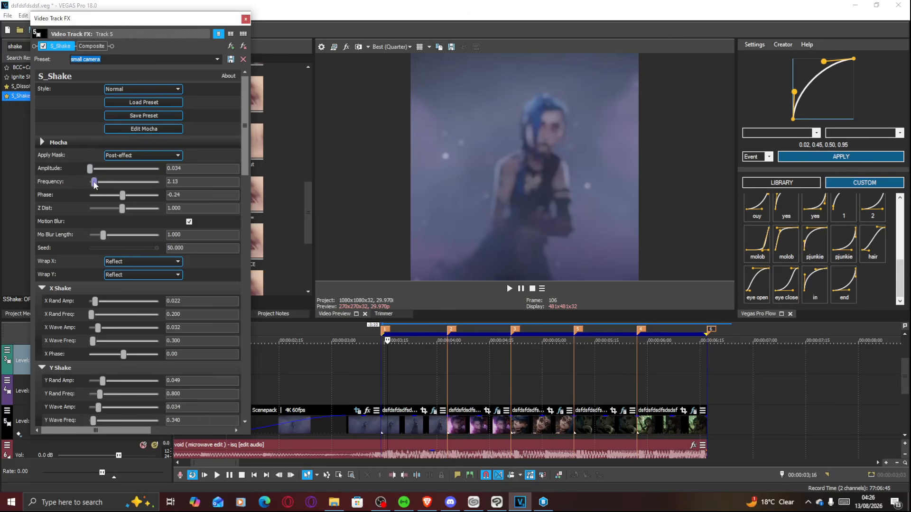
left_click(382, 360)
key("space")
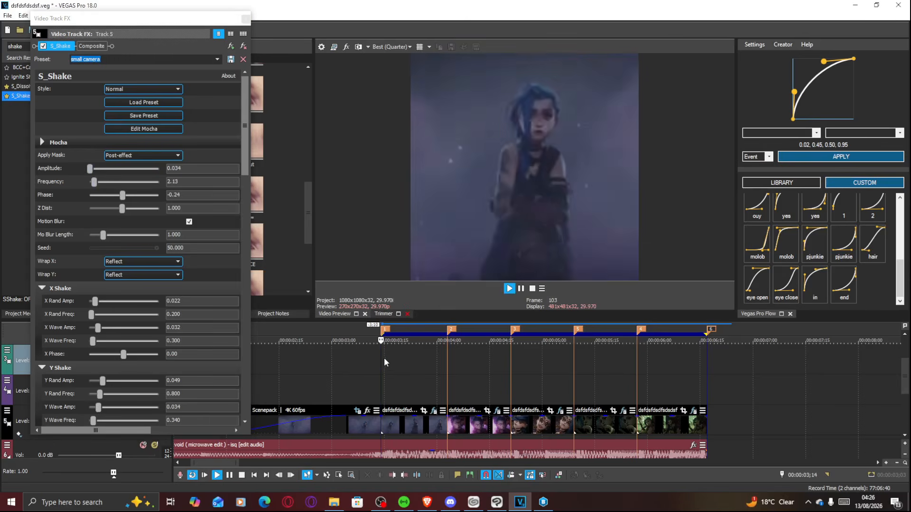
left_click(395, 363)
key("space")
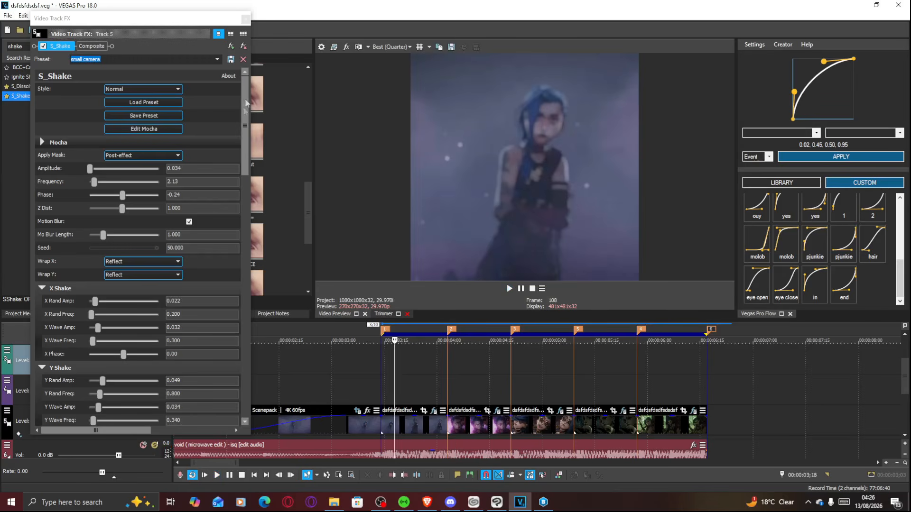
Step: Switch the track's S_Shake to the "smol" preset, reduce Amplitude to 0.238, and play the clips from the first marker
left_click(217, 58)
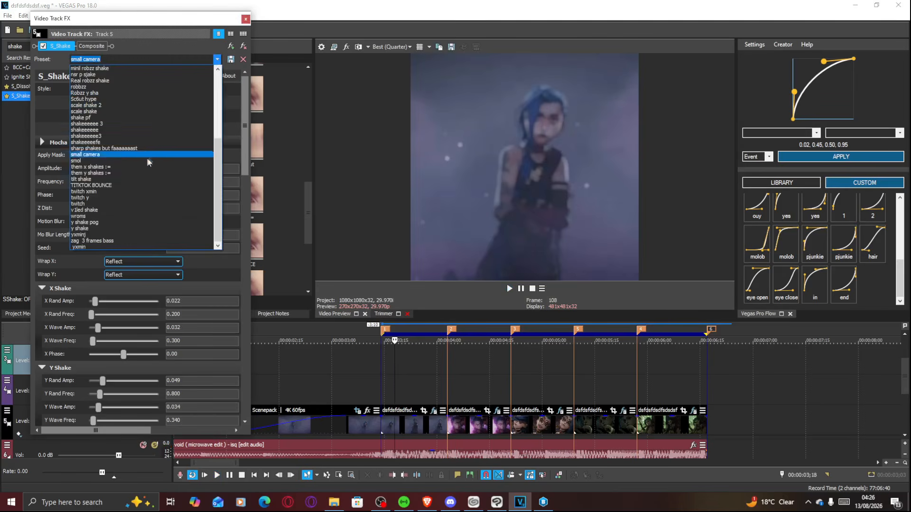
left_click(147, 160)
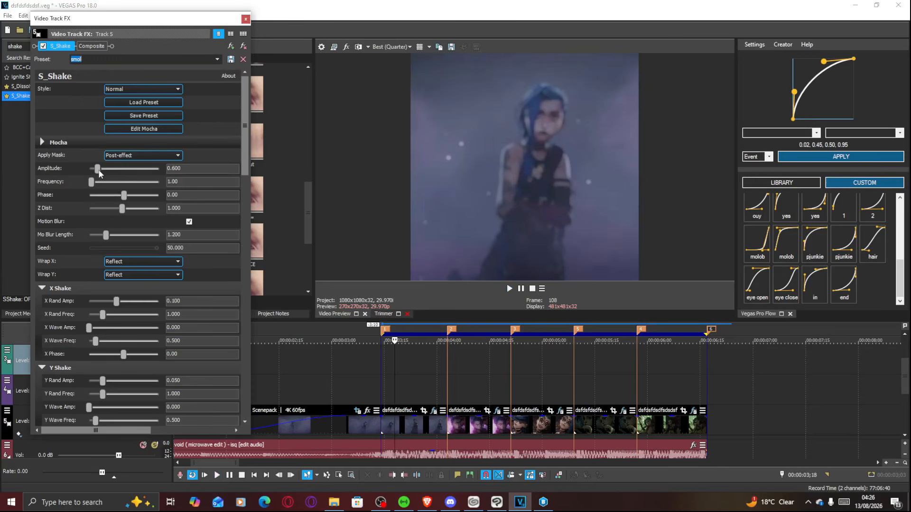
left_click_drag(100, 173, 95, 174)
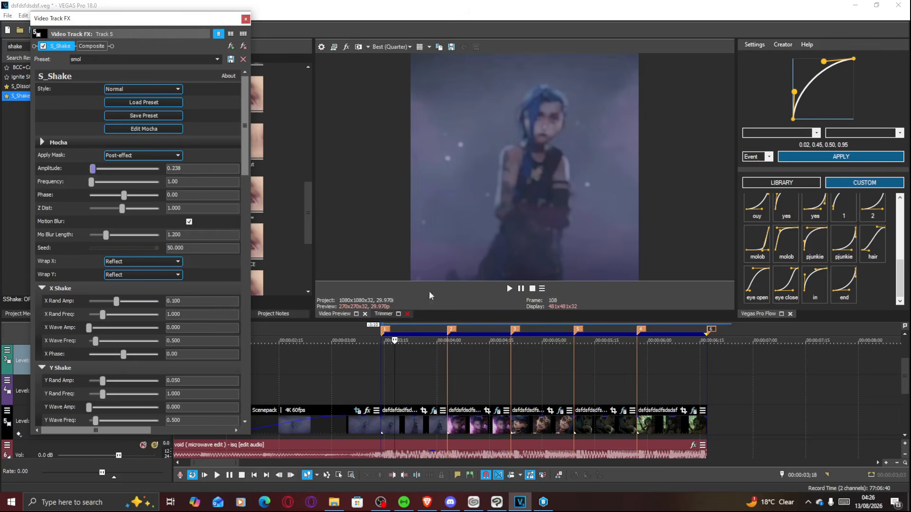
left_click(379, 366)
key("space")
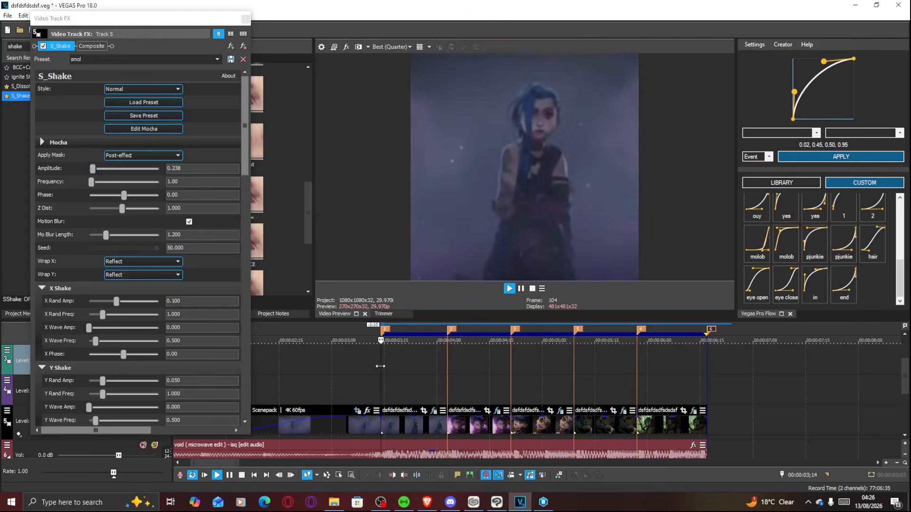
key("space")
key("space")
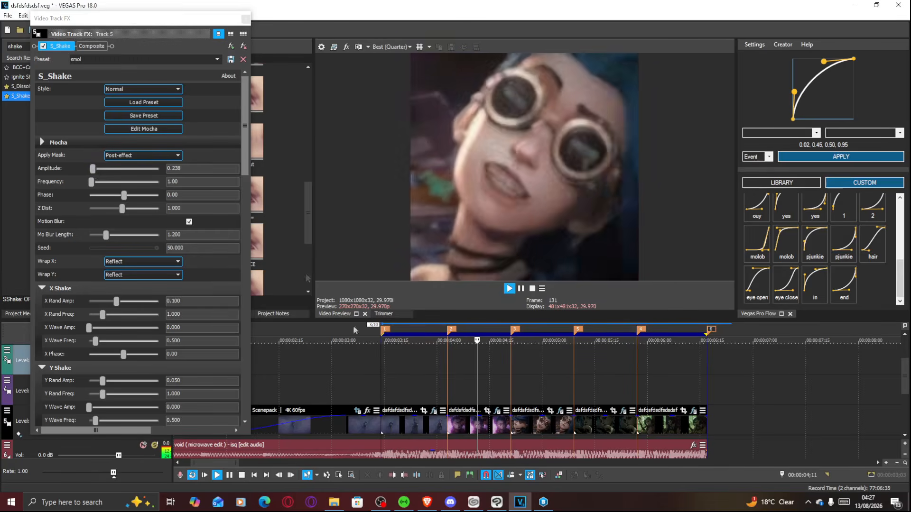
key("space")
Step: Raise the shake's Amplitude to 0.408, review its settings in multiple columns, and close the track effects window
left_click_drag(93, 169, 96, 170)
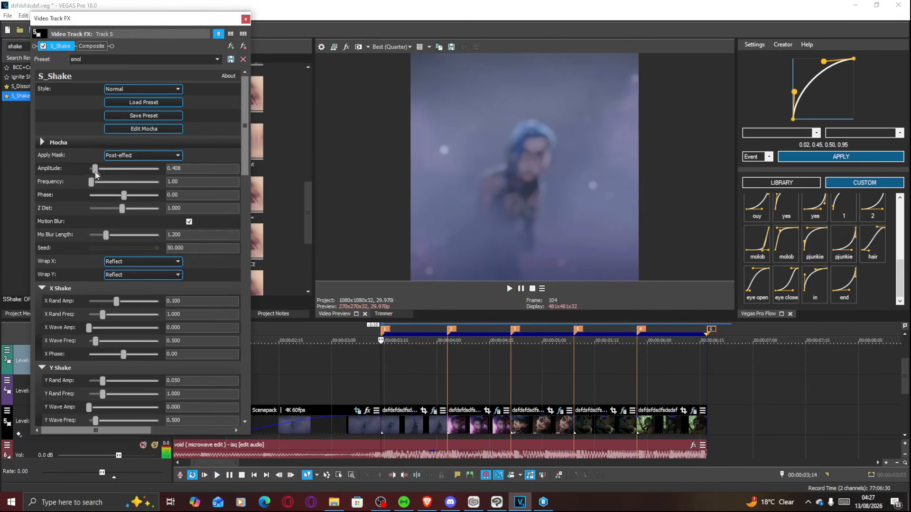
left_click(242, 37)
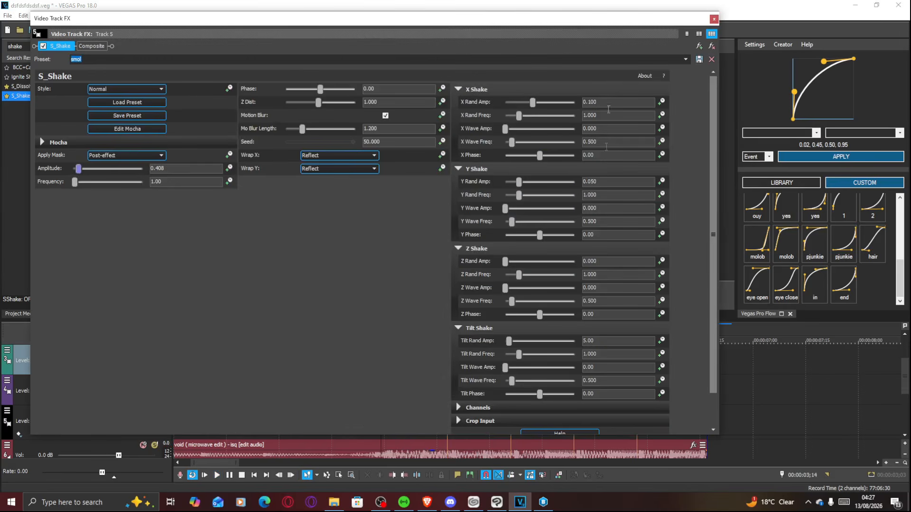
left_click(686, 34)
left_click(714, 19)
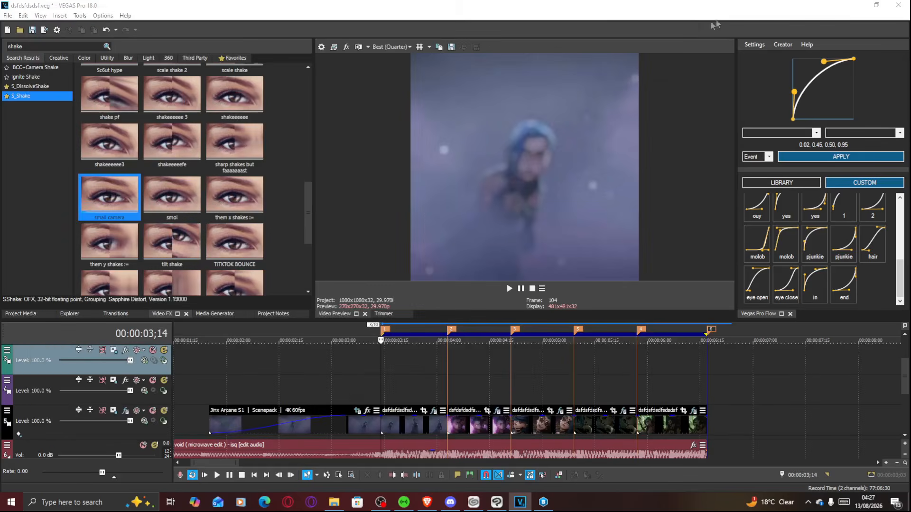
Step: Play through the beat-synced clips and scrub the fourth one to check the shake
key("space")
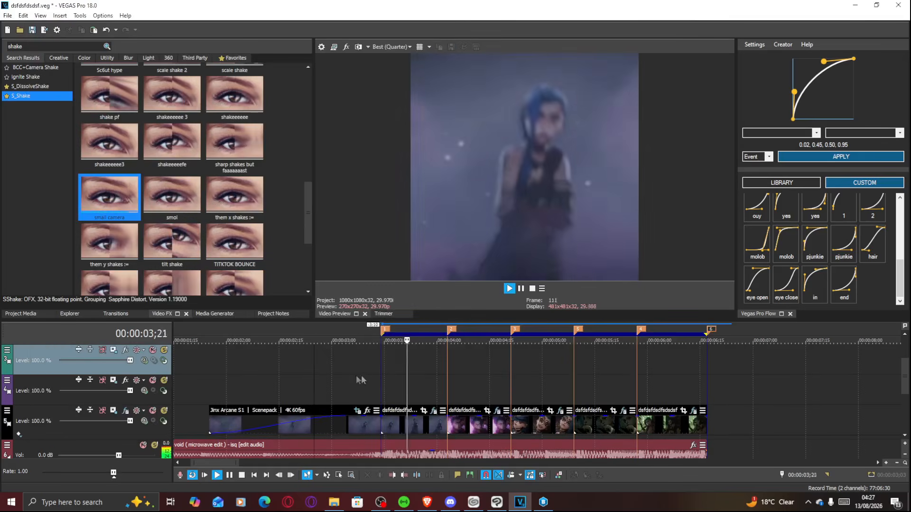
key("space")
key("space")
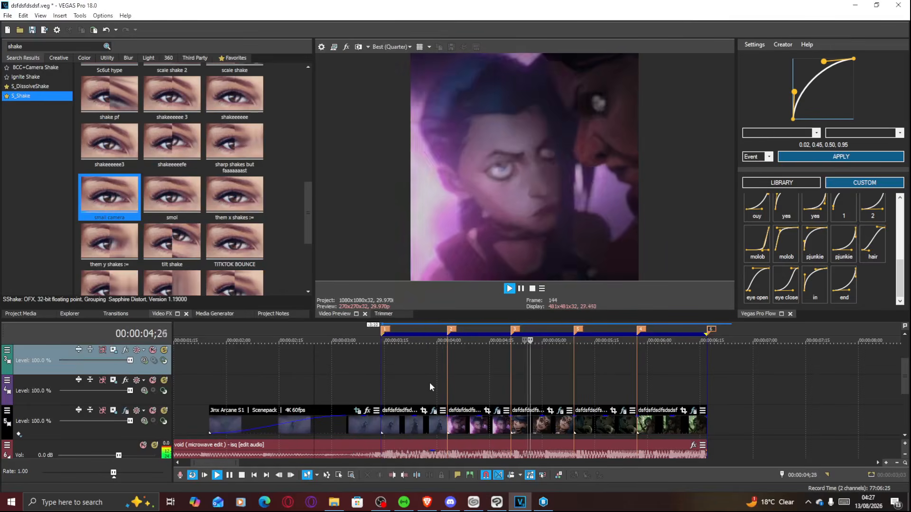
left_click(458, 380)
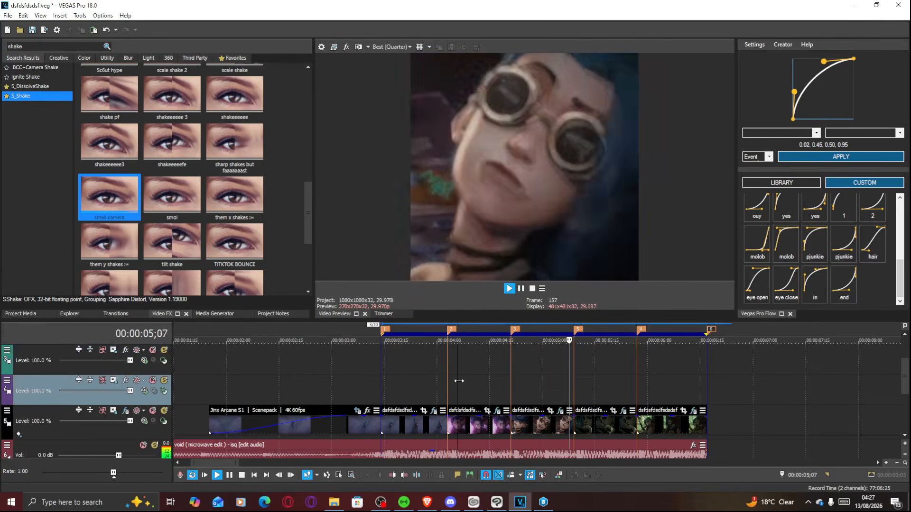
key("space")
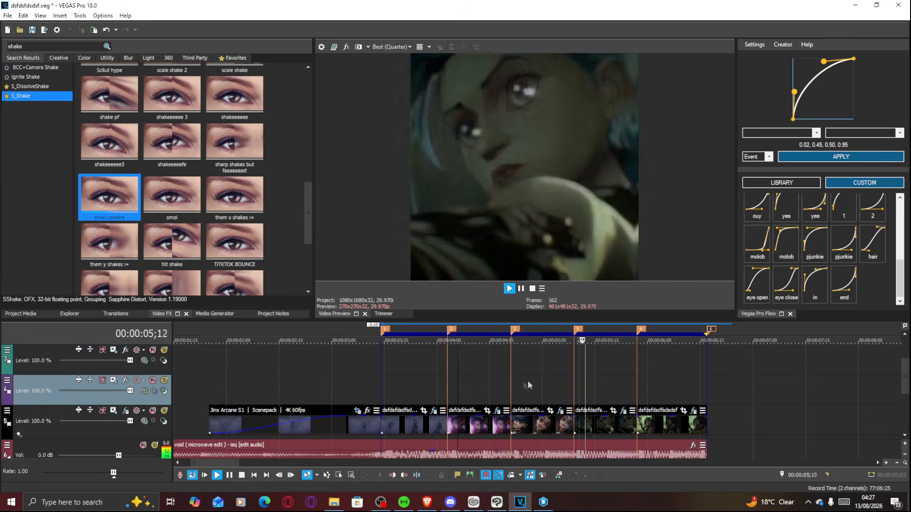
key("space")
left_click(584, 378)
left_click_drag(584, 374, 612, 374)
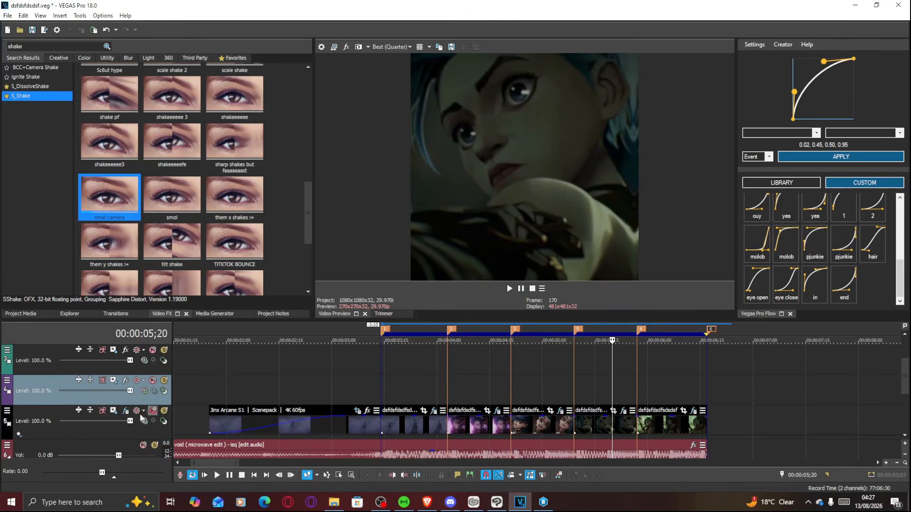
Step: Soften the shake on track 5 with Tilt Rand Amp 2.45, Tilt Rand Freq 0.884 and X Rand Amp 0.034
left_click(125, 411)
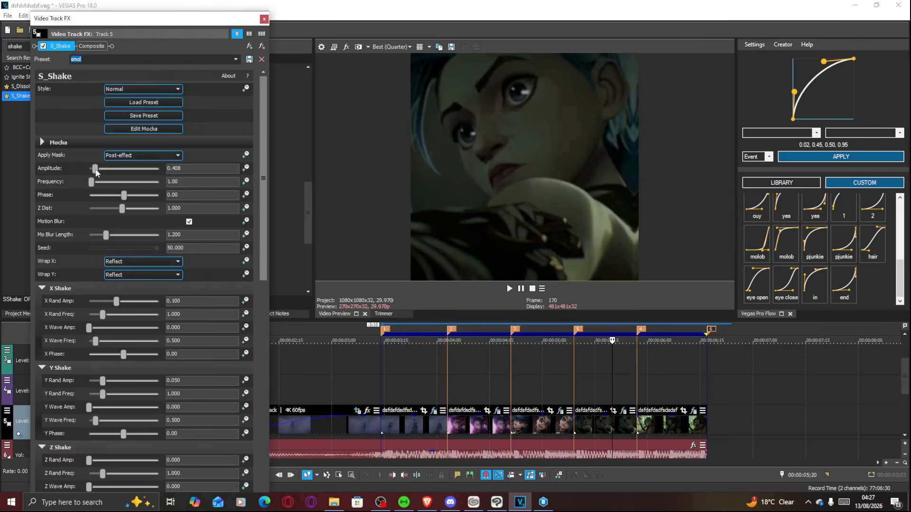
left_click_drag(94, 169, 95, 170)
scroll(105, 446, "down", 5)
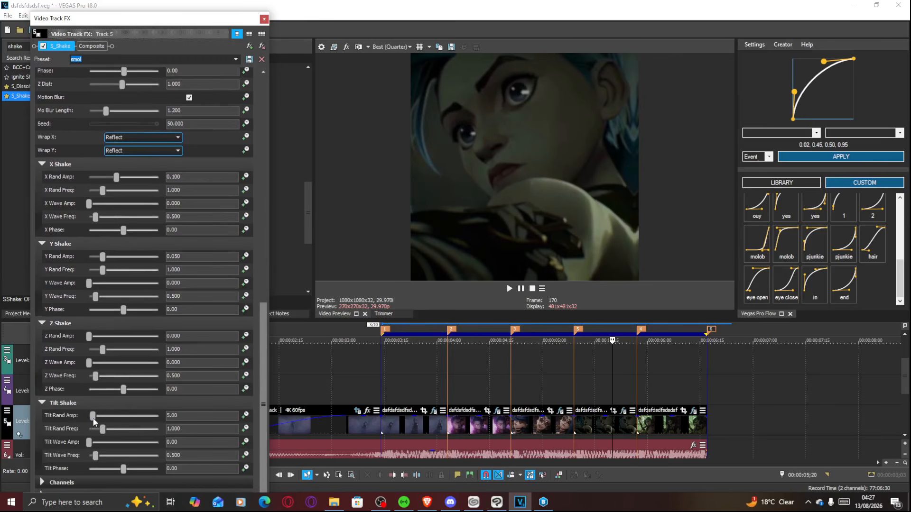
left_click_drag(93, 418, 101, 431)
left_click(95, 429)
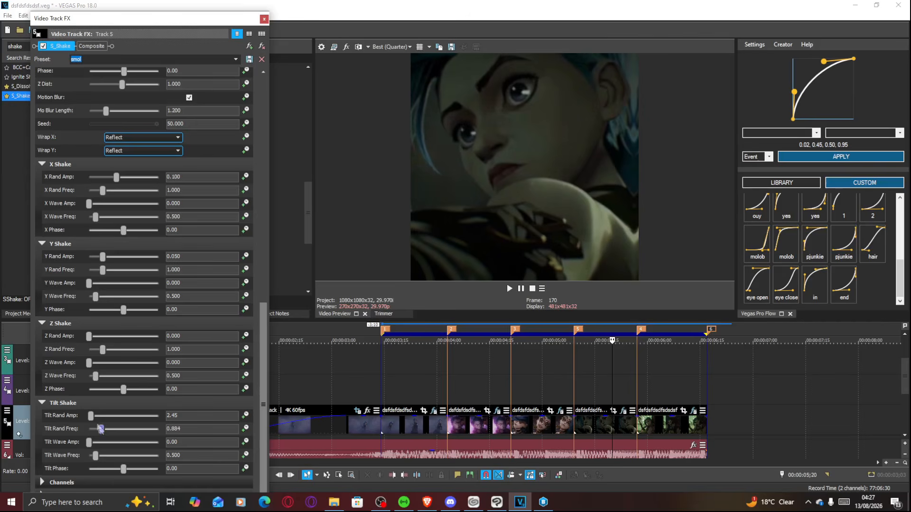
left_click(100, 177)
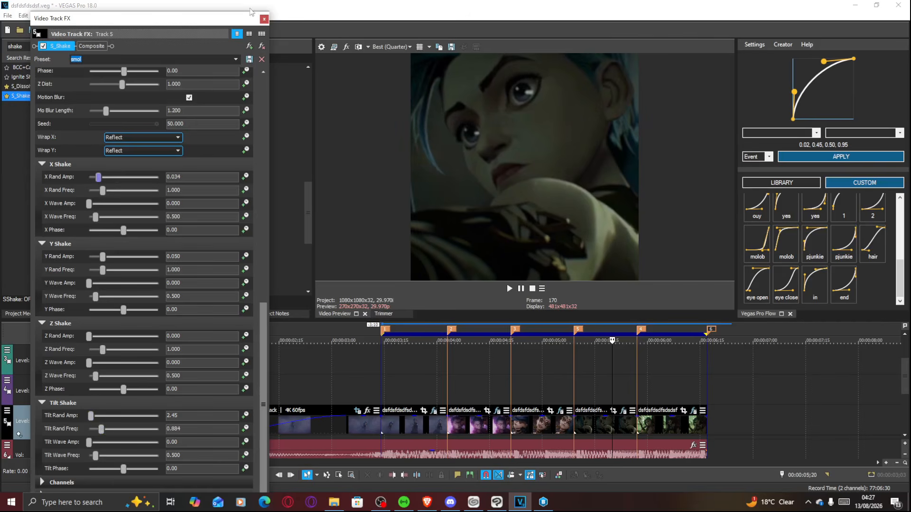
left_click(263, 19)
Step: Play back the second and first clips to check the softened shake
left_click(474, 378)
key("space")
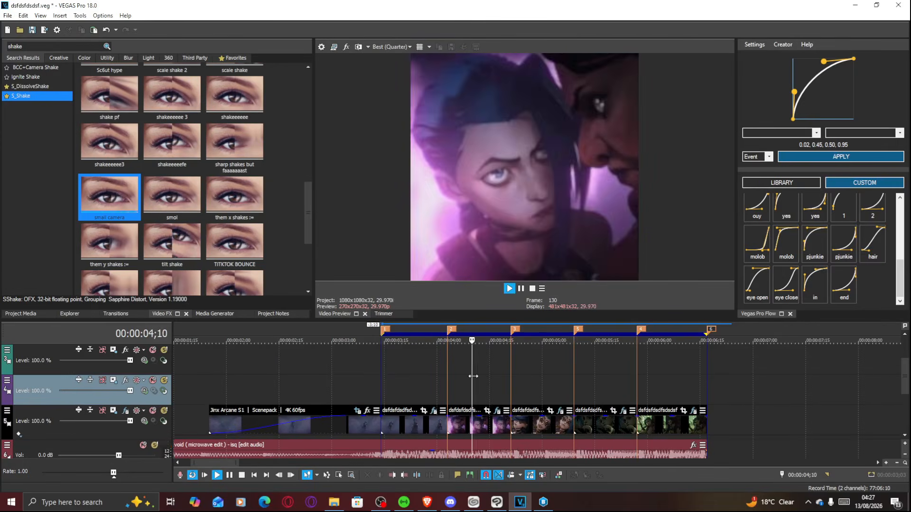
left_click(409, 373)
key("space")
Step: Search the video effects for "blurmo" and add a saved S_BlurMoCurves preset to the first clip after marker 1
left_click(394, 425)
left_click(6, 46)
type("blurmo")
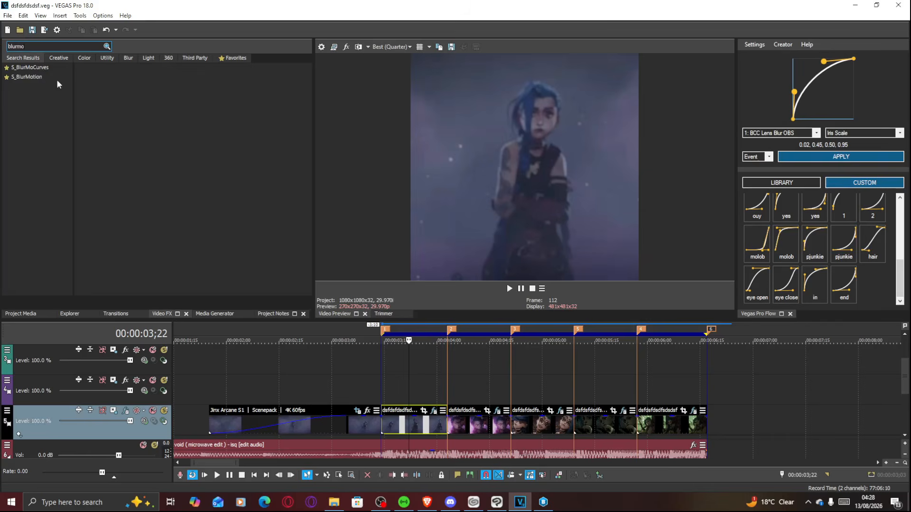
left_click(51, 66)
left_click_drag(109, 137, 413, 425)
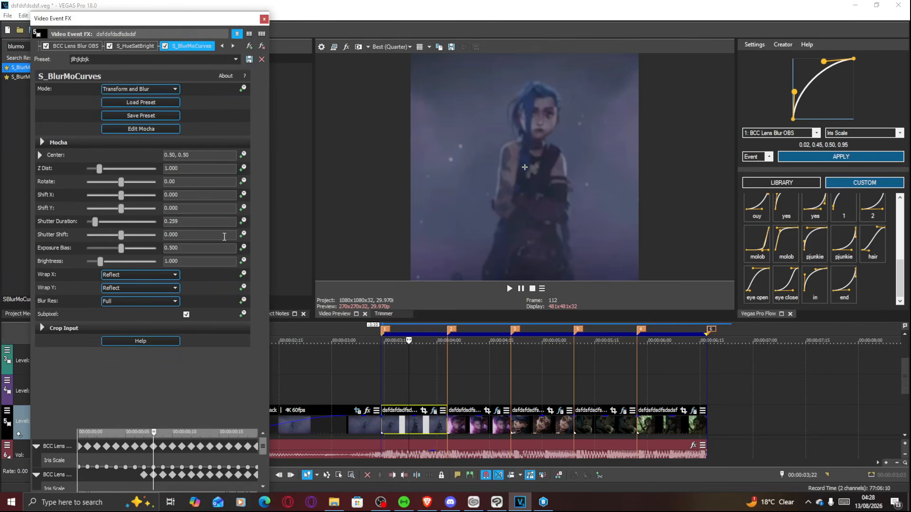
Step: Set the S_BlurMoCurves Z Dist to 1.100 at the first clip's start frame
left_click(373, 369)
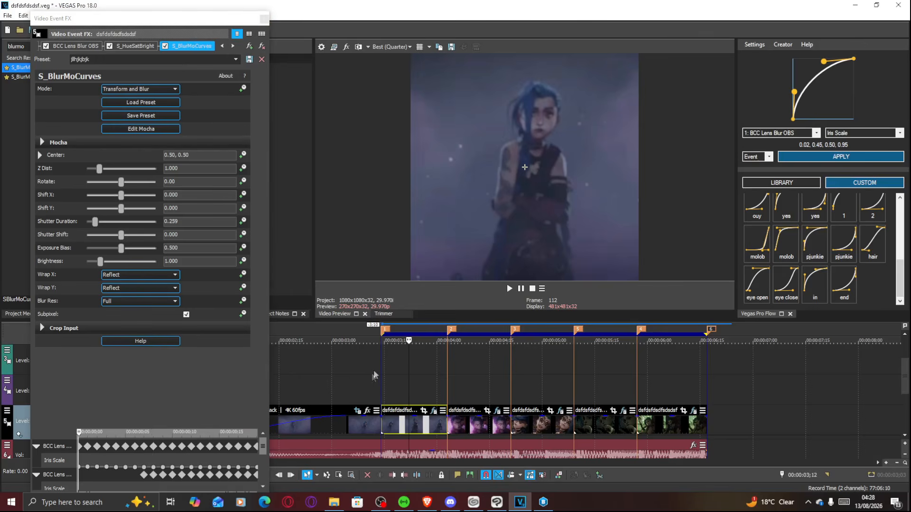
left_click(380, 372)
left_click_drag(99, 168, 107, 170)
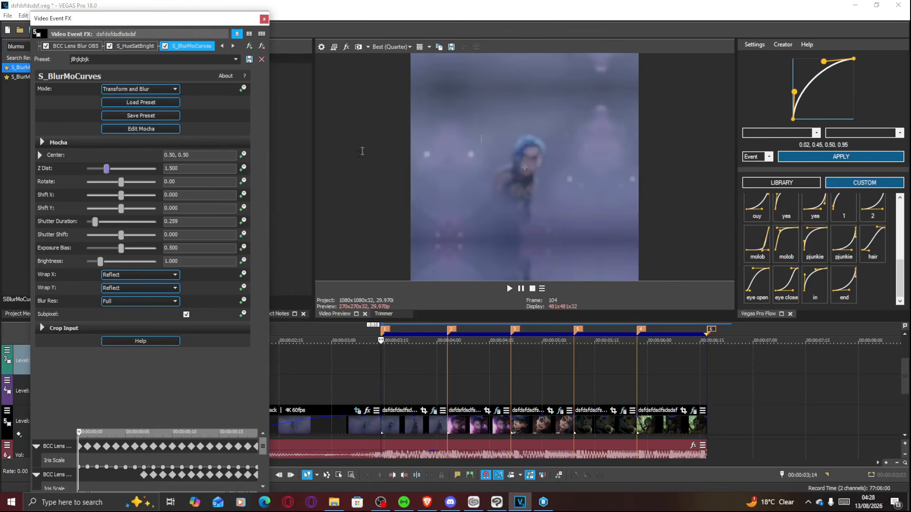
left_click(377, 377)
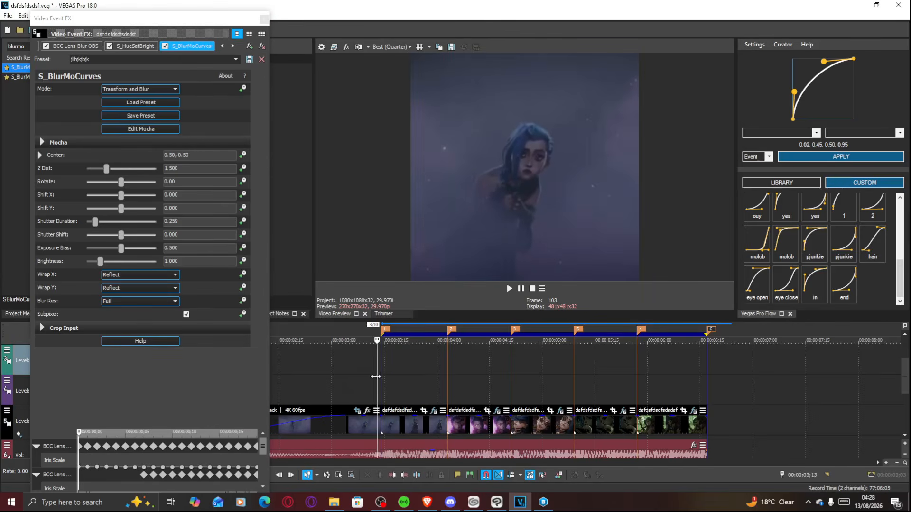
left_click(380, 381)
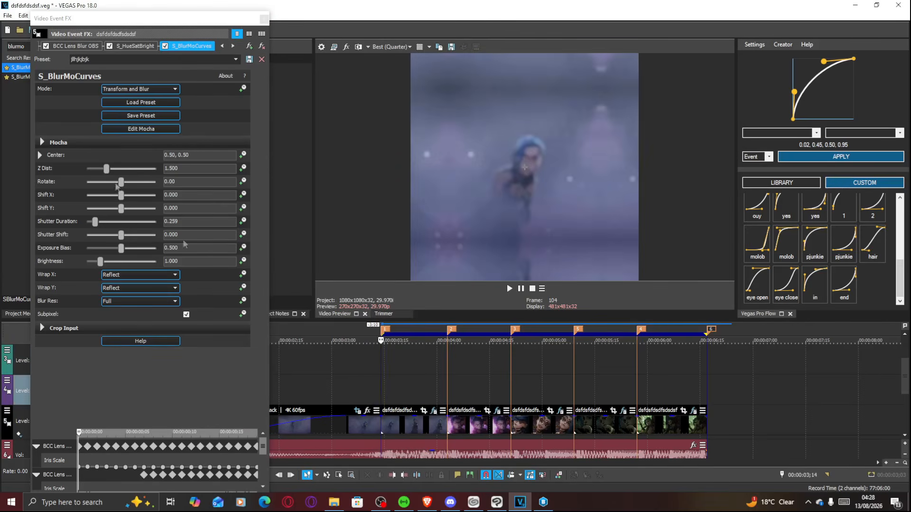
left_click_drag(106, 169, 101, 168)
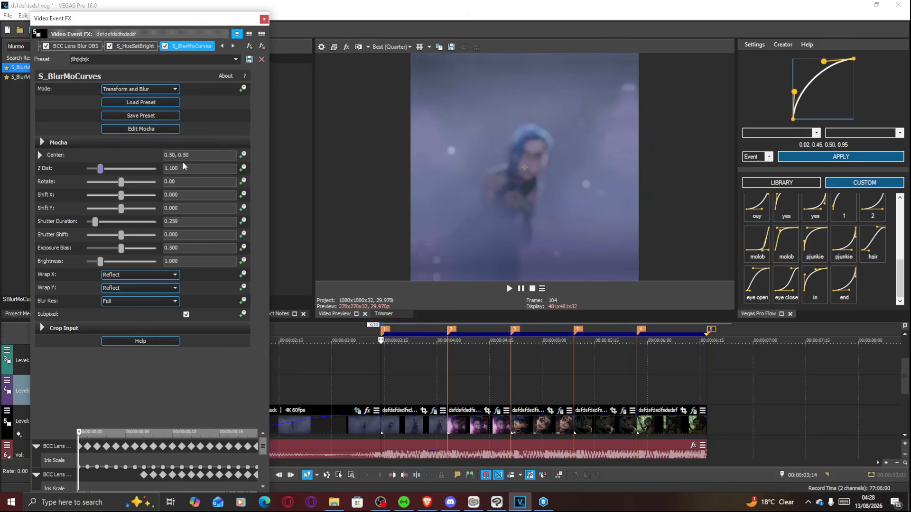
Step: Animate Z Dist in the first clip from its starting keyframe to 1.000 at about 15 frames in
left_click(242, 168)
left_click_drag(216, 428, 213, 291)
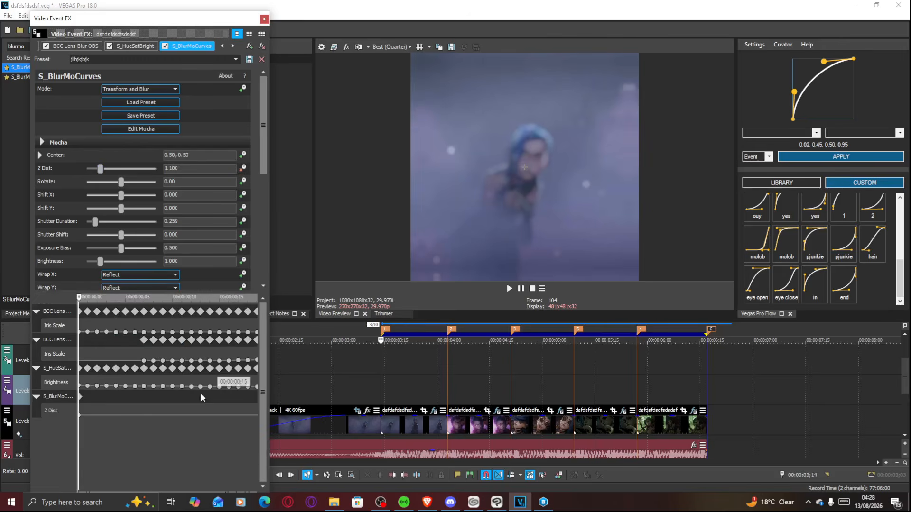
left_click_drag(160, 414, 209, 414)
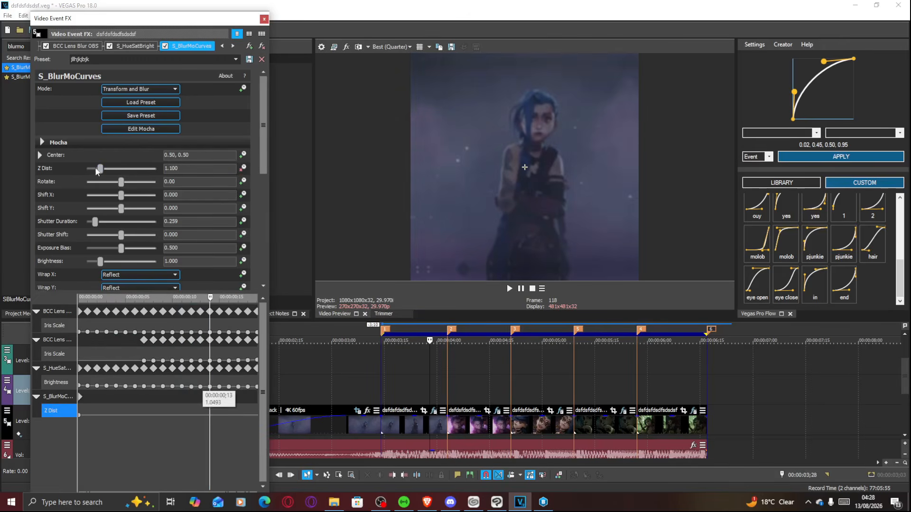
left_click_drag(98, 169, 97, 169)
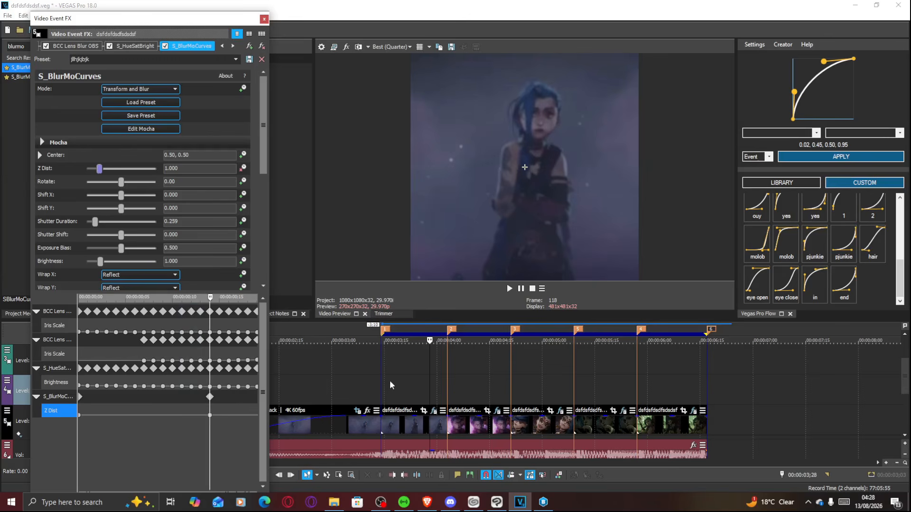
left_click(164, 411)
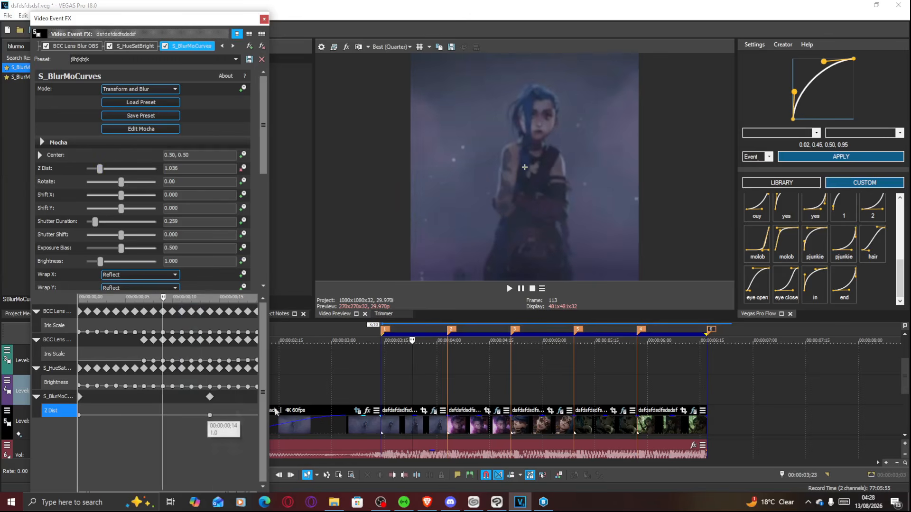
left_click_drag(210, 415, 219, 415)
Step: Ease the first clip's S_BlurMoCurves Z Dist with a fast-start curve of 0.00, 0.55, 0.53, 0.99
left_click(403, 429)
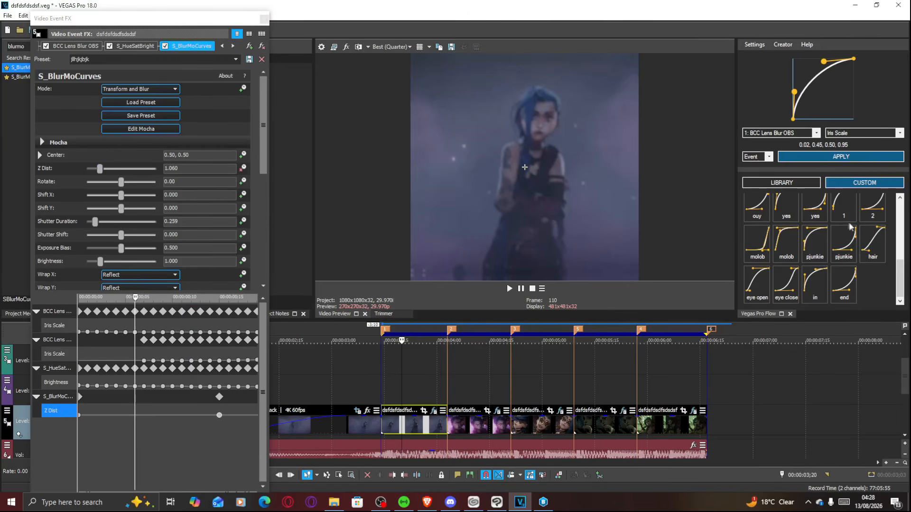
left_click_drag(823, 61, 824, 59)
left_click_drag(794, 91, 793, 85)
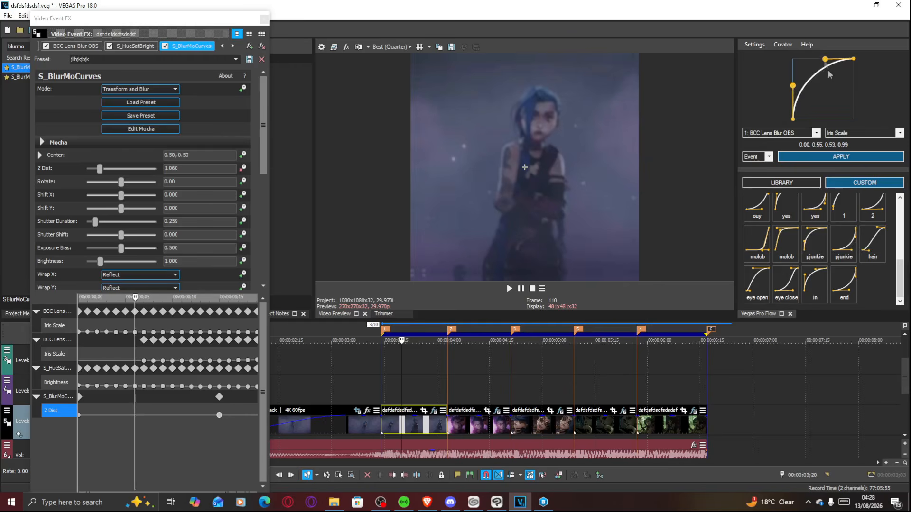
left_click(789, 133)
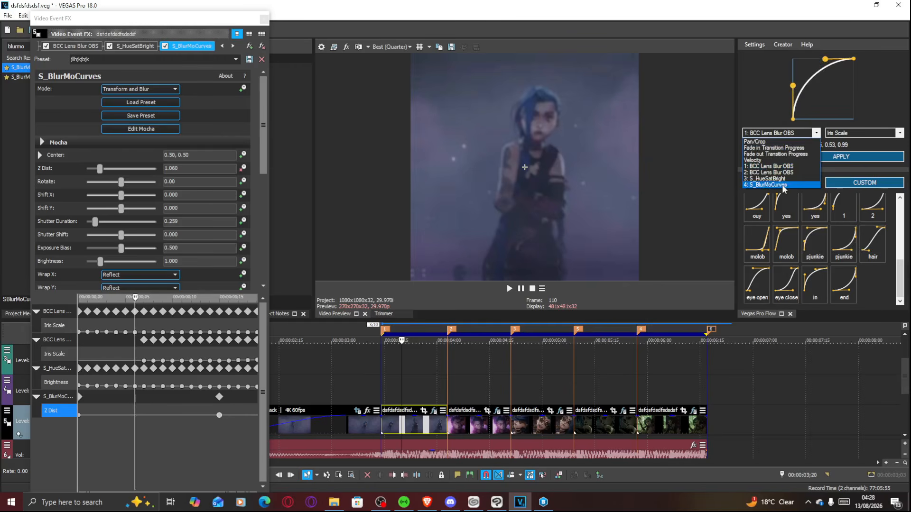
left_click(783, 184)
left_click(823, 159)
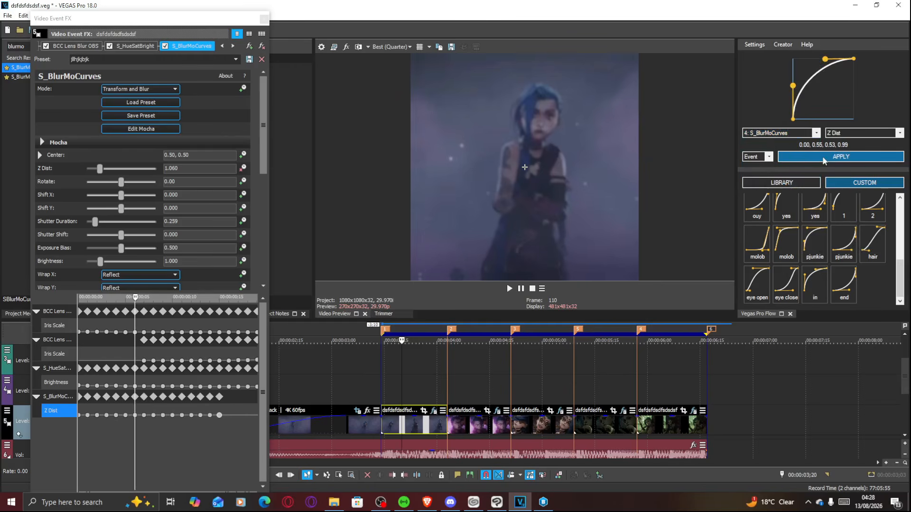
Step: Add a second S_BlurMoCurves to the first clip and set its Z Dist to 0.870 with a keyframe at the clip's start
left_click(264, 19)
left_click(433, 410)
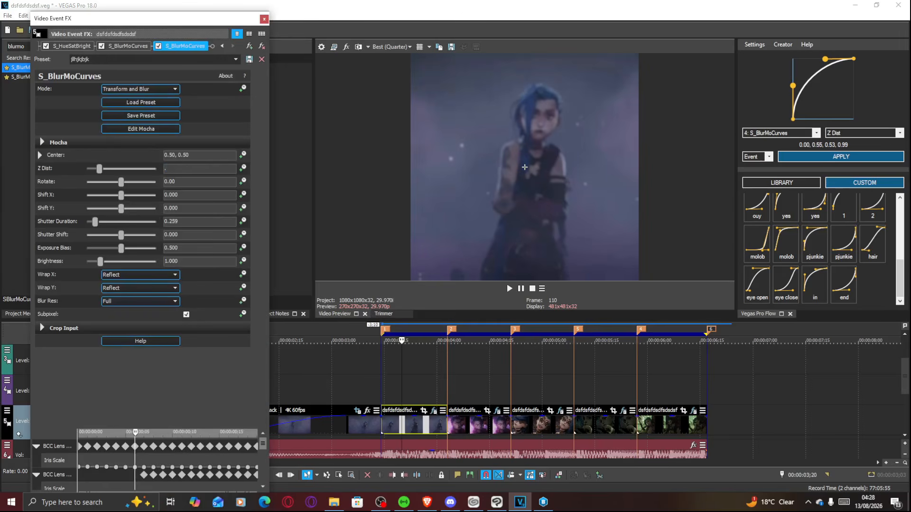
key("Return")
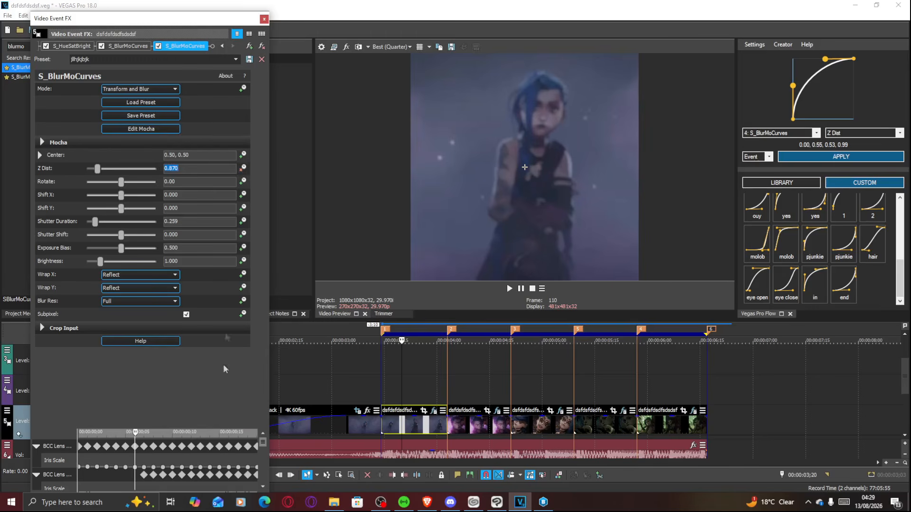
left_click_drag(202, 427, 201, 290)
left_click_drag(106, 458, 77, 454)
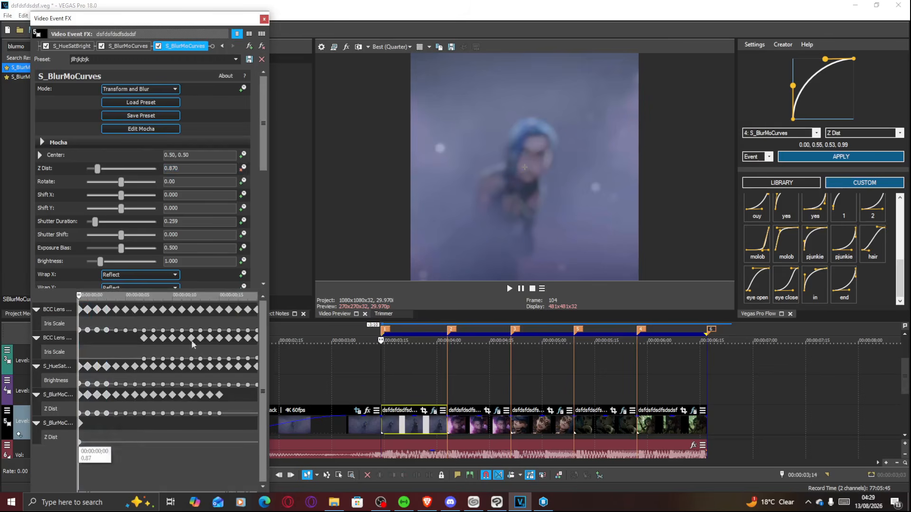
Step: Compare the first clip with its second S_BlurMoCurves and first BCC Lens Blur OBS temporarily disabled, and review both S_BlurMoCurves instances
left_click(158, 46)
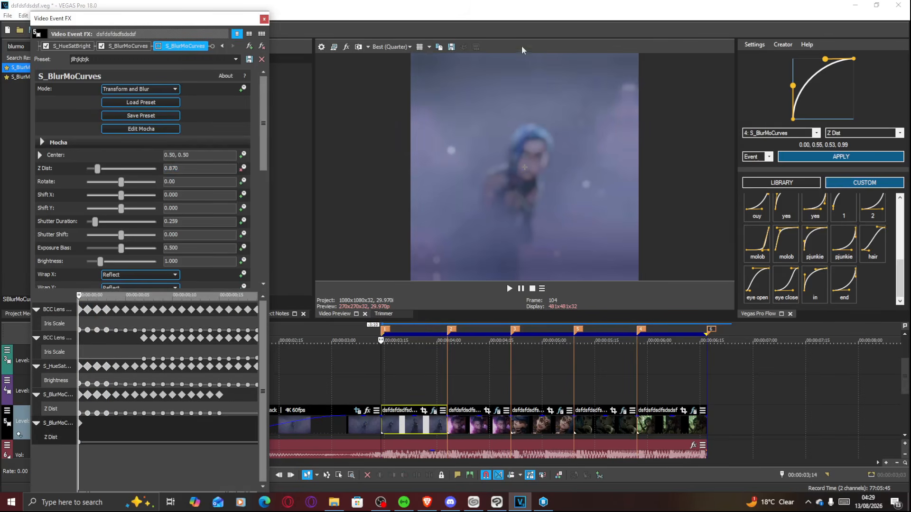
left_click(221, 46)
left_click(221, 47)
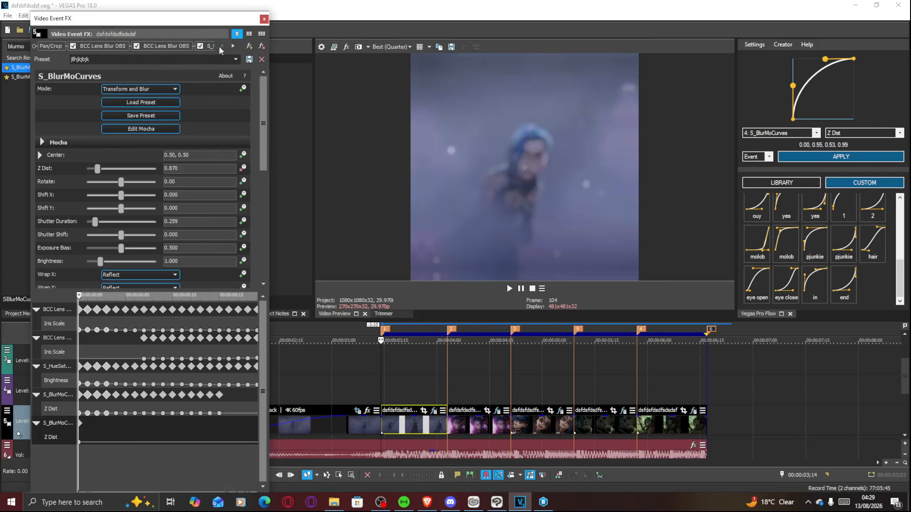
left_click(74, 46)
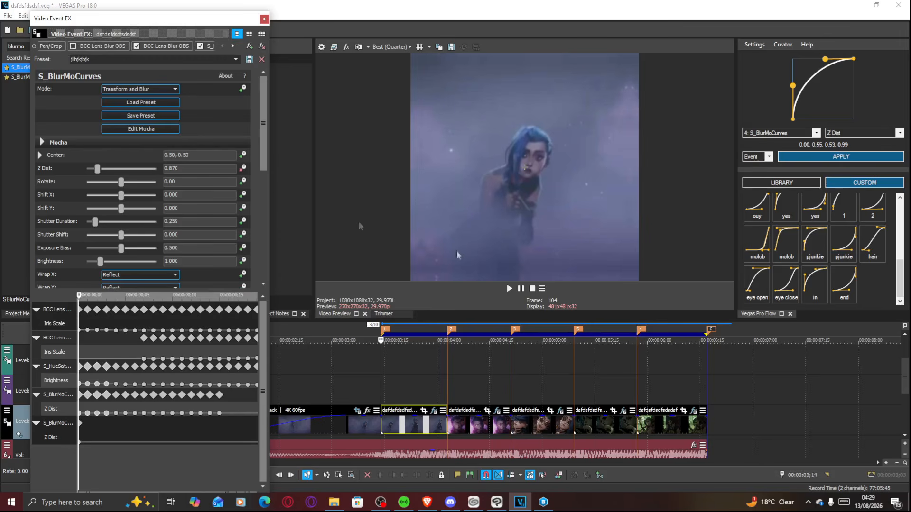
left_click(74, 46)
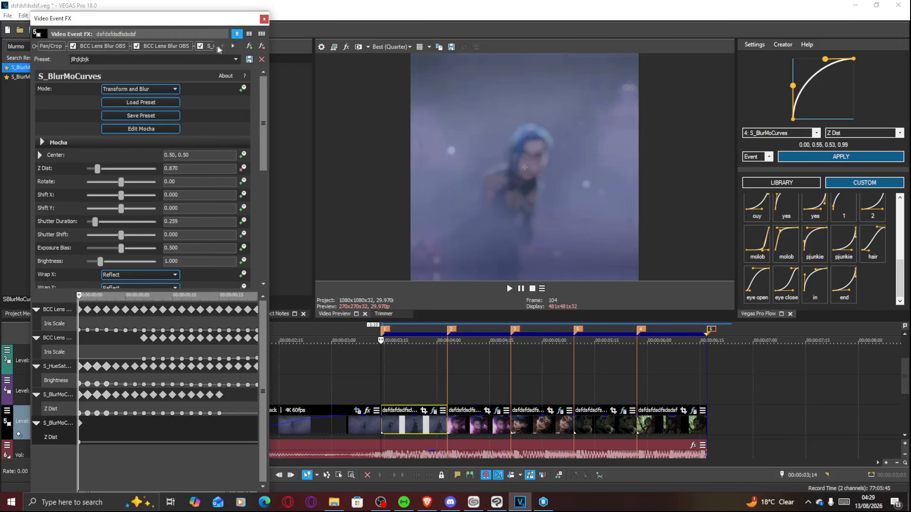
left_click(232, 45)
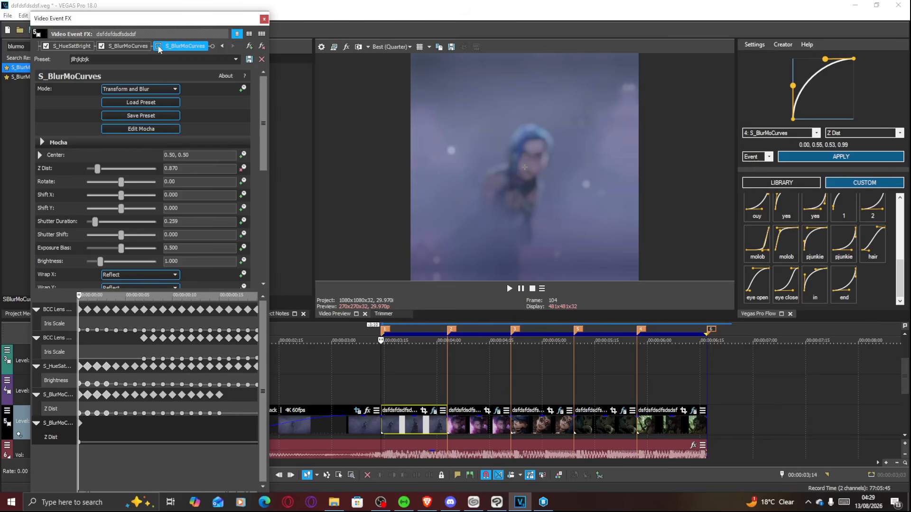
left_click(138, 46)
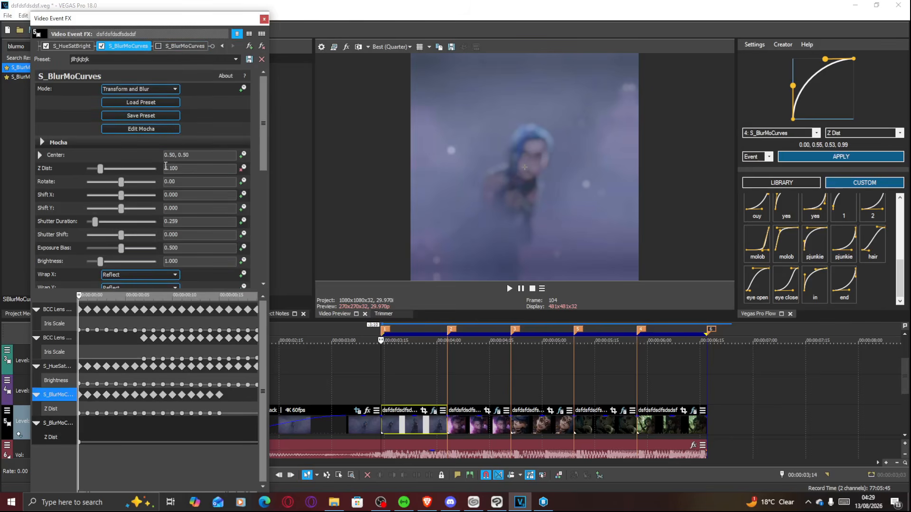
left_click(159, 50)
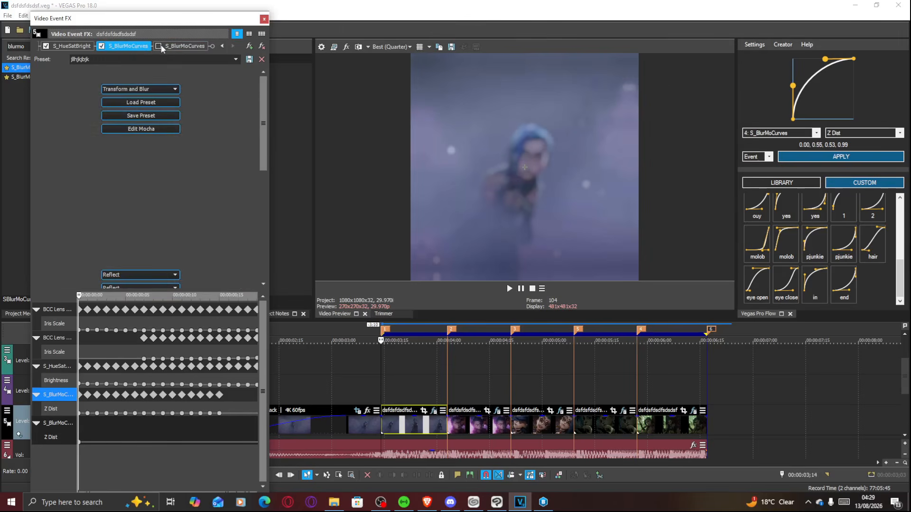
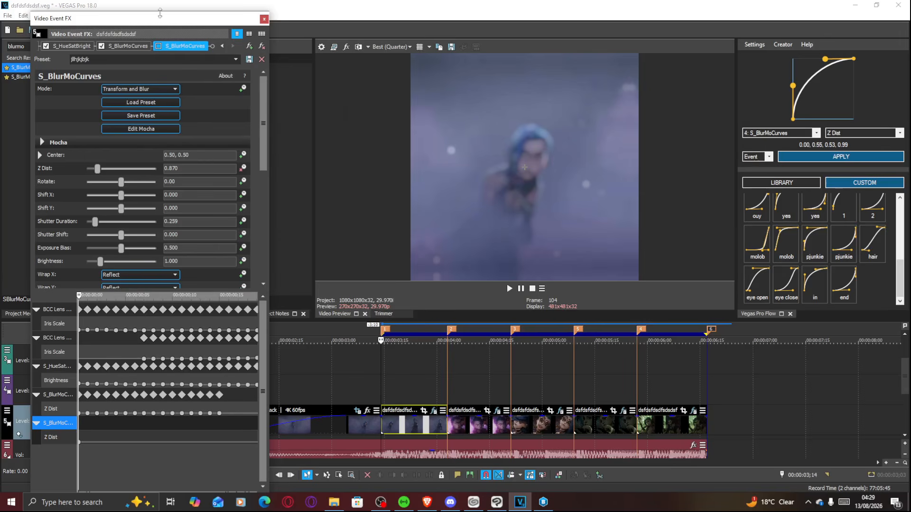
left_click(159, 46)
left_click(143, 47)
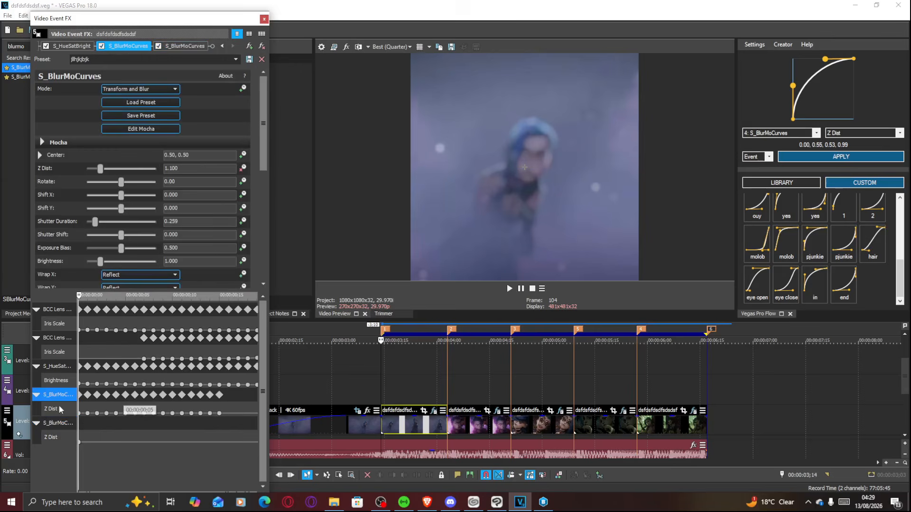
left_click(188, 47)
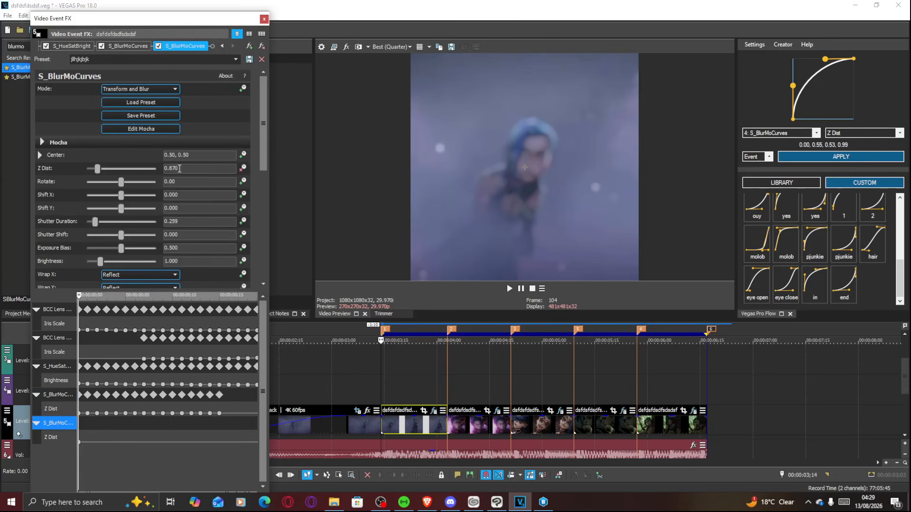
Step: Move the second S_BlurMoCurves Z Dist keyframe to 9 frames in and set it to 0.870
left_click(85, 443)
left_click_drag(82, 442, 163, 442)
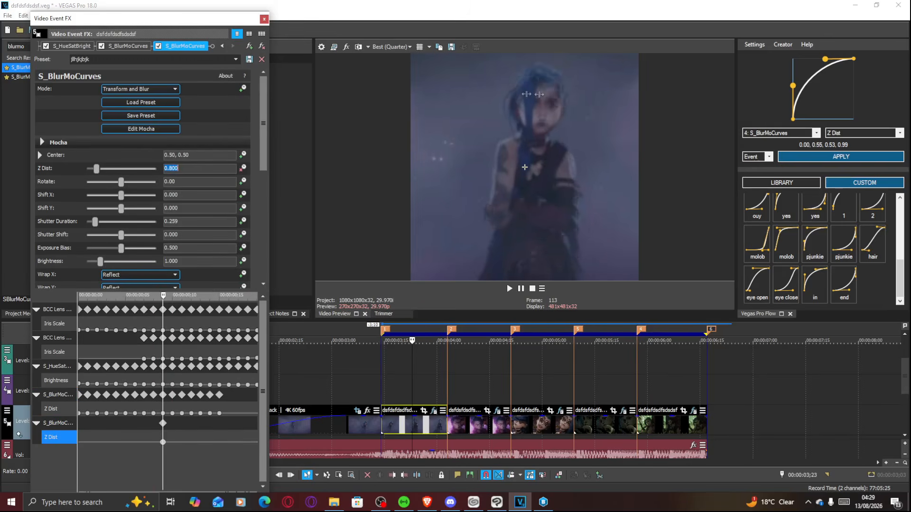
left_click_drag(116, 452, 144, 451)
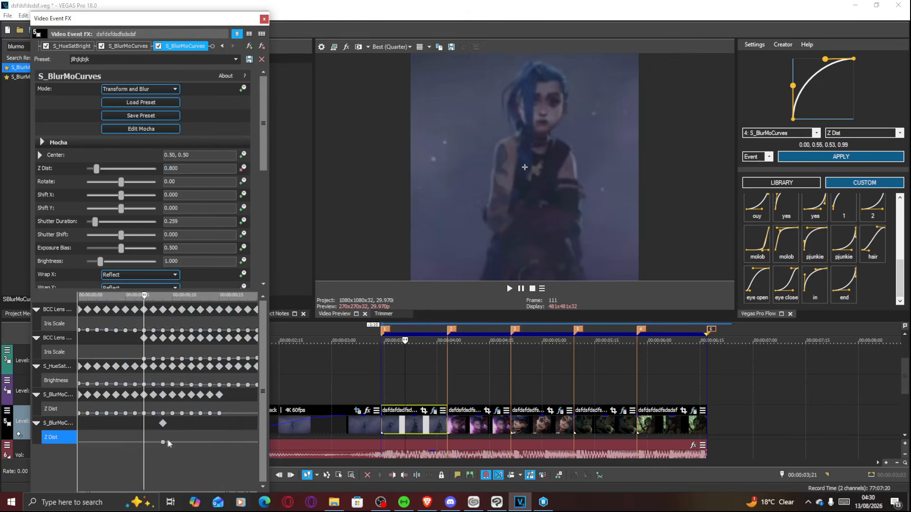
left_click(163, 442)
double_click(173, 167)
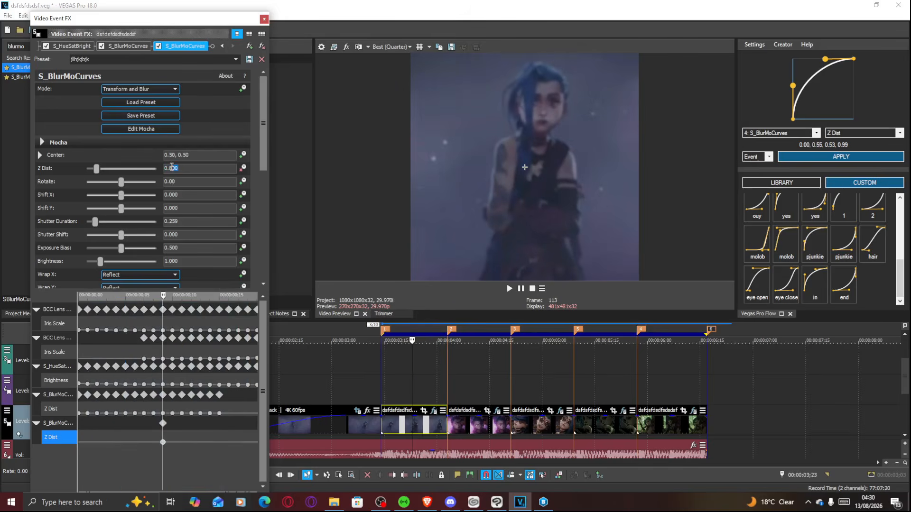
type("87")
key("Return")
Step: Add a Z Dist keyframe of 1.300 at the clip's end and shift the 0.870 keyframe back to about 6 frames in
left_click_drag(184, 443, 248, 442)
left_click_drag(98, 169, 103, 169)
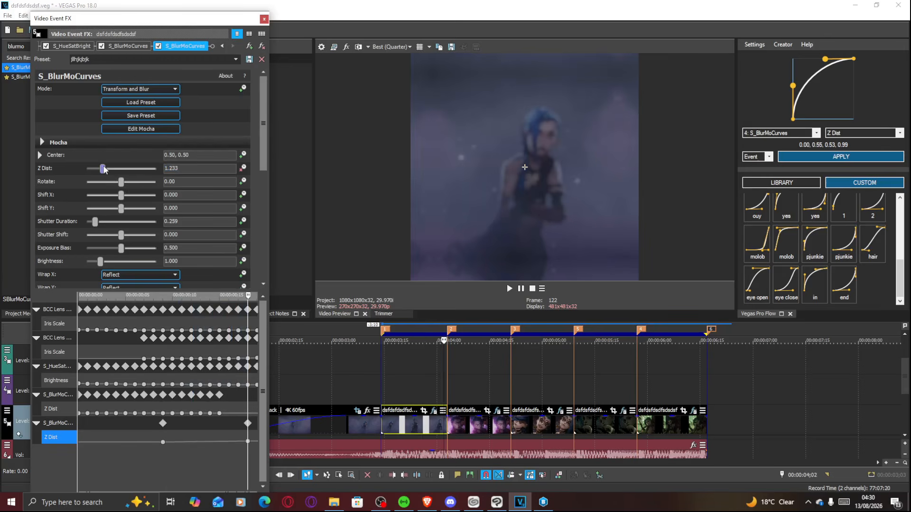
left_click_drag(247, 442, 256, 443)
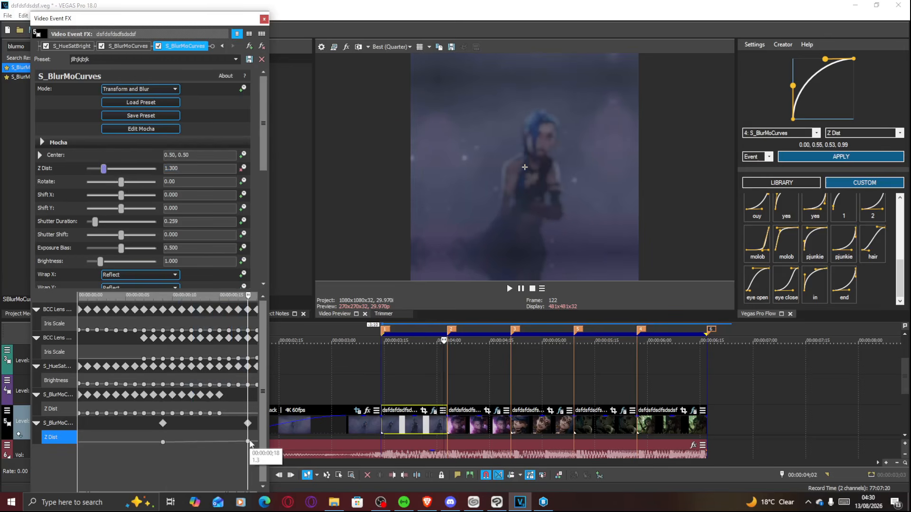
left_click(163, 443)
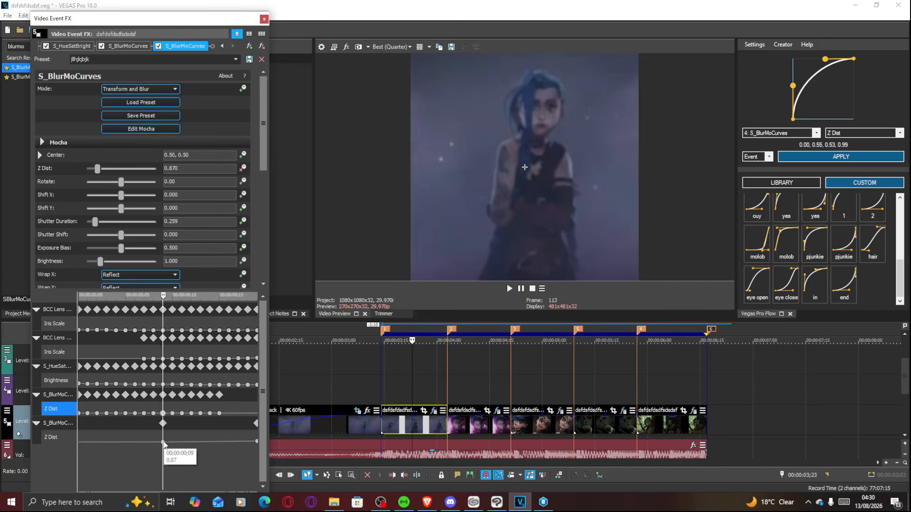
left_click_drag(163, 443, 135, 442)
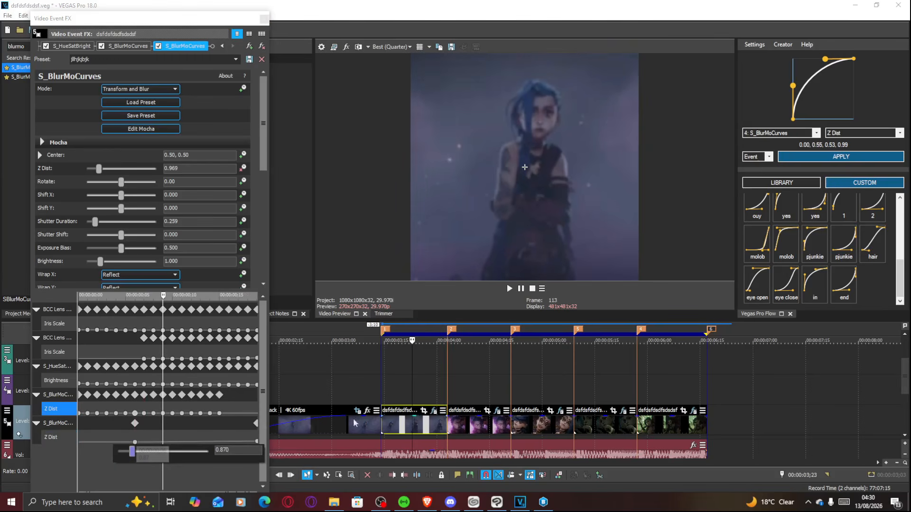
Step: Apply the custom ease curve "2" (0.90, 0.02, 1.00, 0.89) to the second S_BlurMoCurves Z Dist in the first clip
left_click(423, 423)
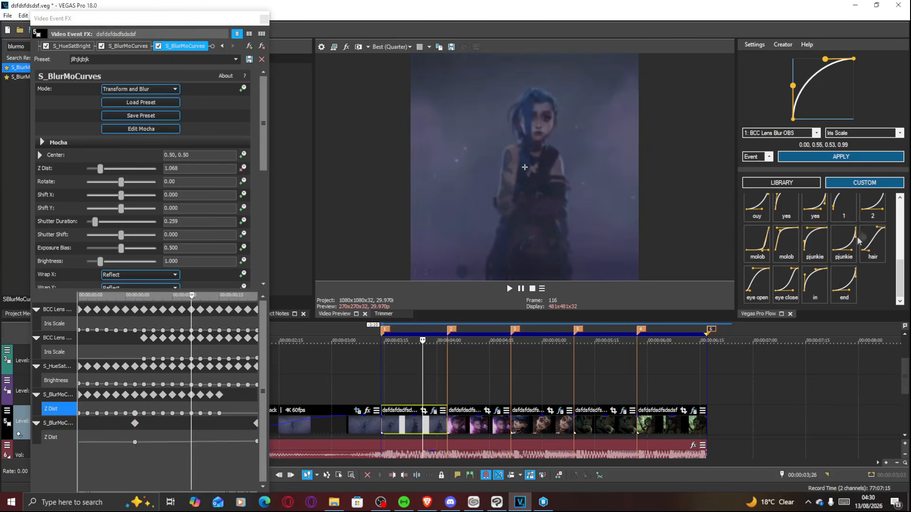
left_click(870, 213)
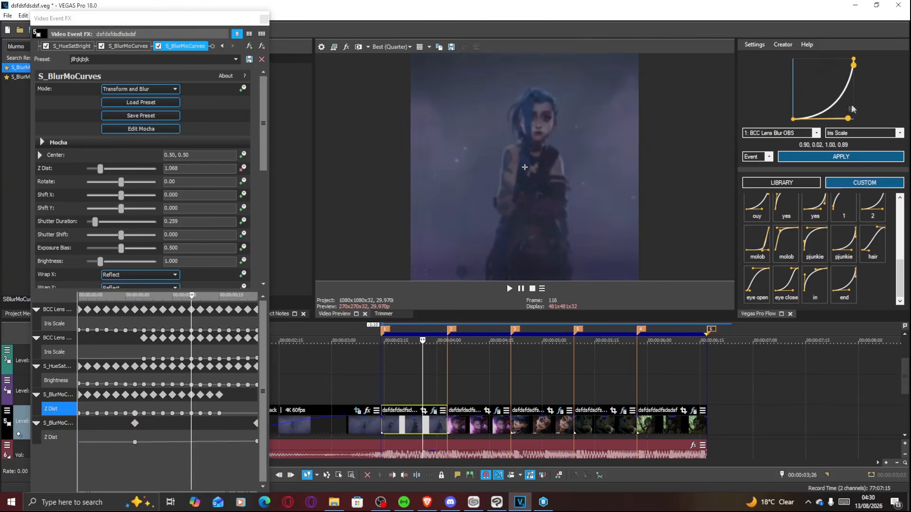
left_click(779, 137)
left_click(782, 191)
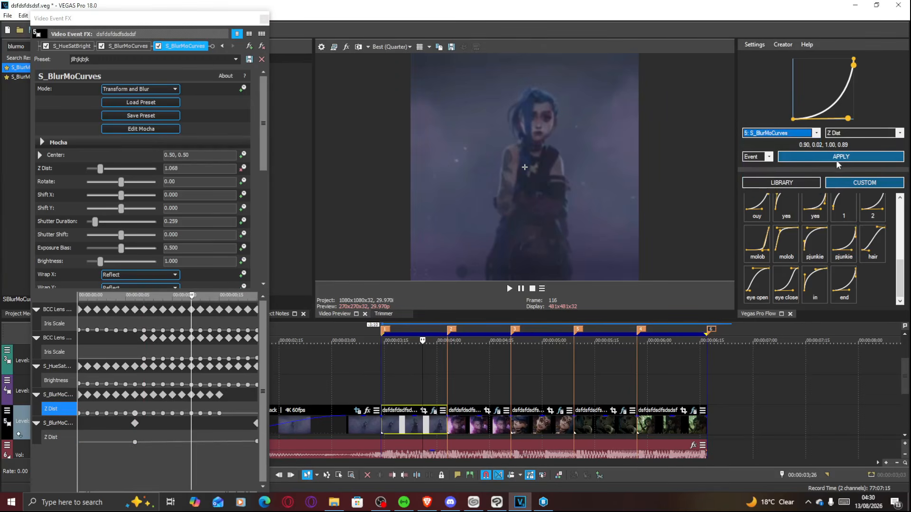
left_click(837, 160)
Step: Play back the first clip to check how the two eased zooms combine
key("space")
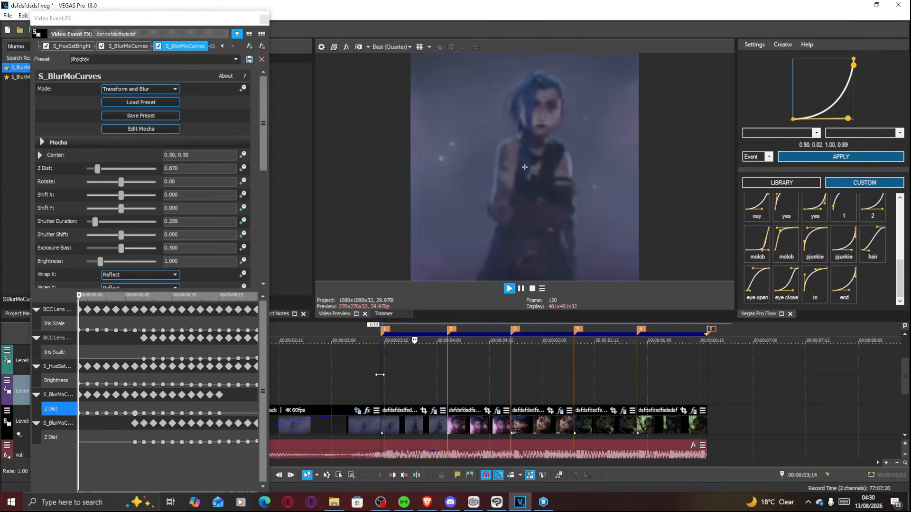
key("space")
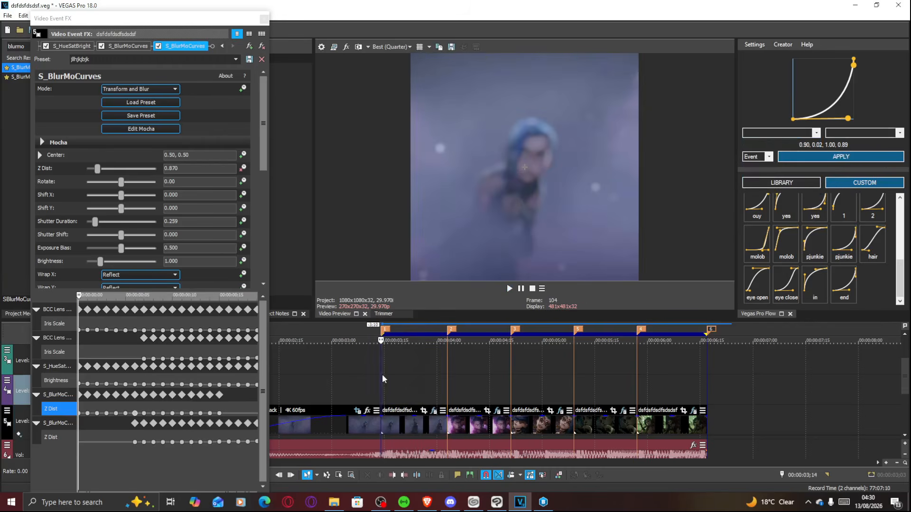
key("space")
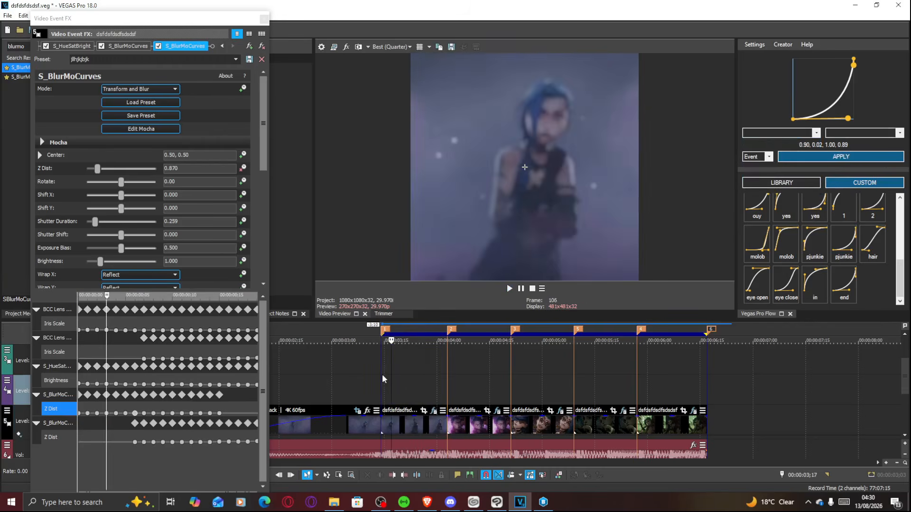
key("Left")
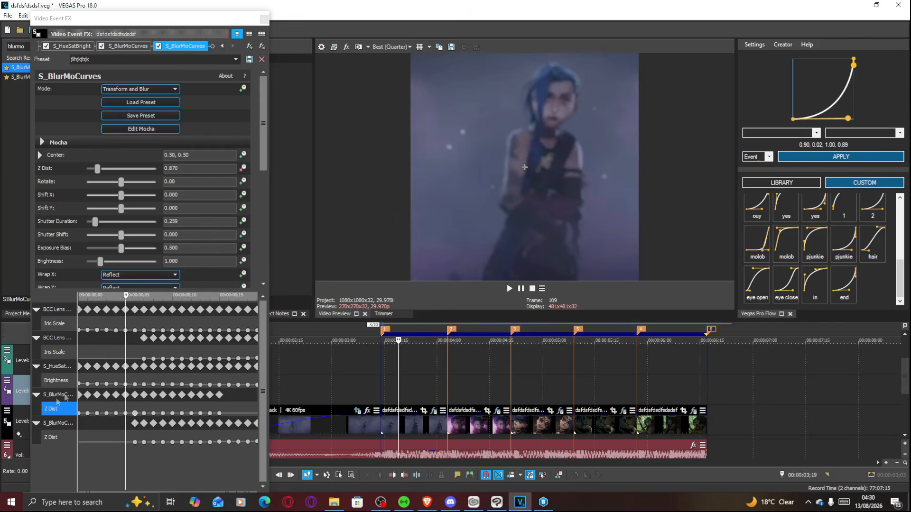
Step: Delete the first S_BlurMoCurves Z Dist keyframe at 5 frames in
left_click(126, 413)
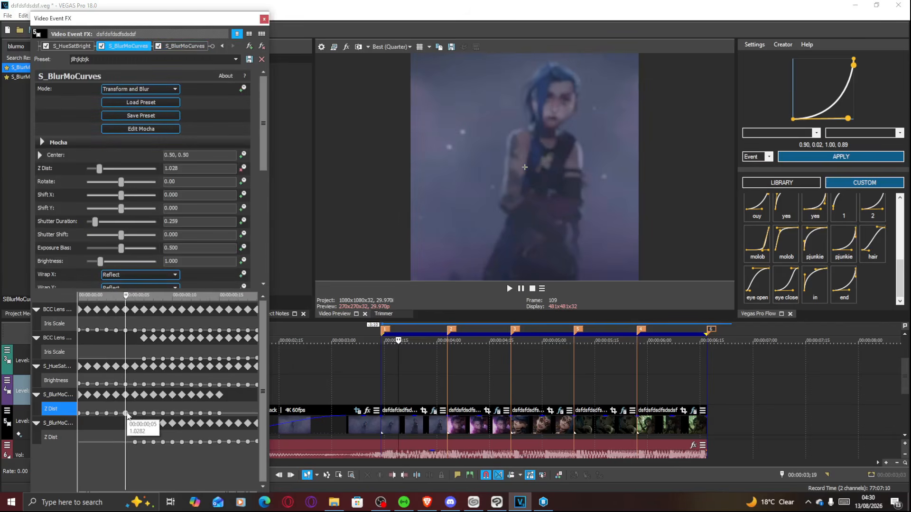
right_click(127, 414)
left_click(159, 285)
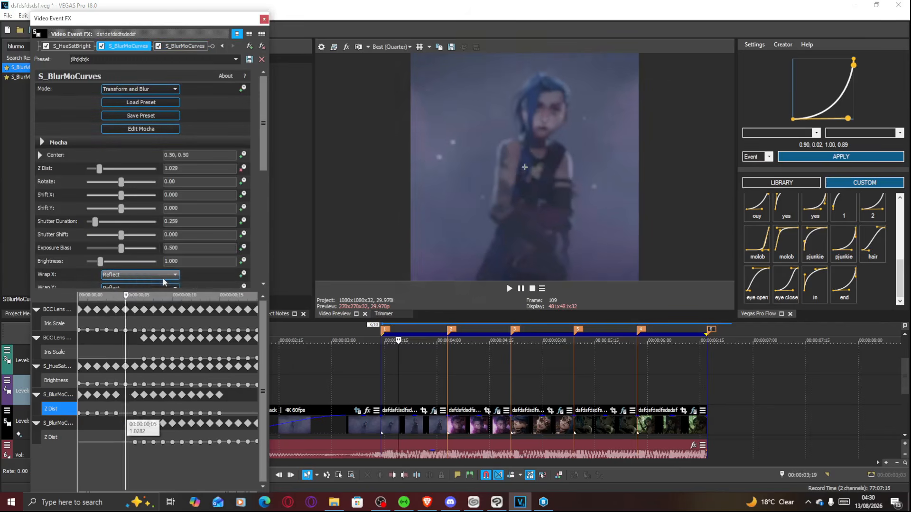
Step: Inspect the first clip's first S_BlurMoCurves Z Dist keyframes from the gap at 5 frames to the clip's end
left_click_drag(124, 413, 154, 415)
key("Right")
key("Right")
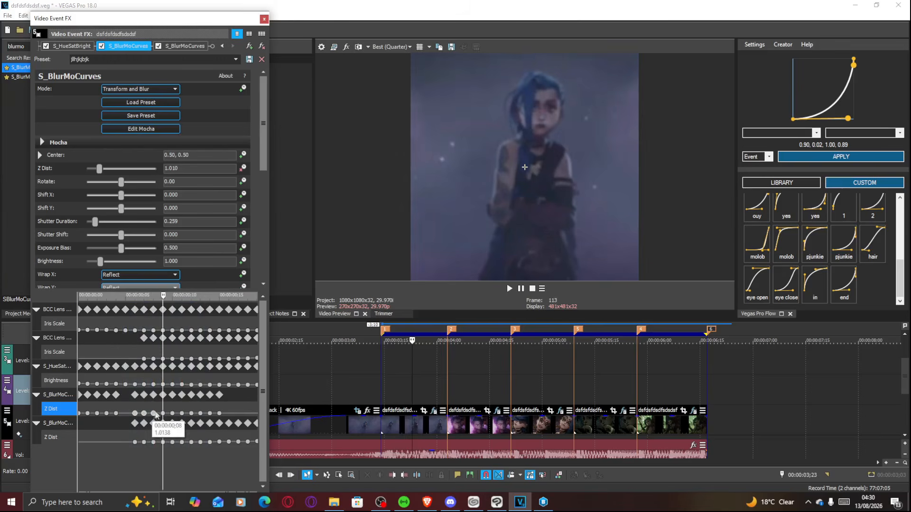
left_click(171, 414)
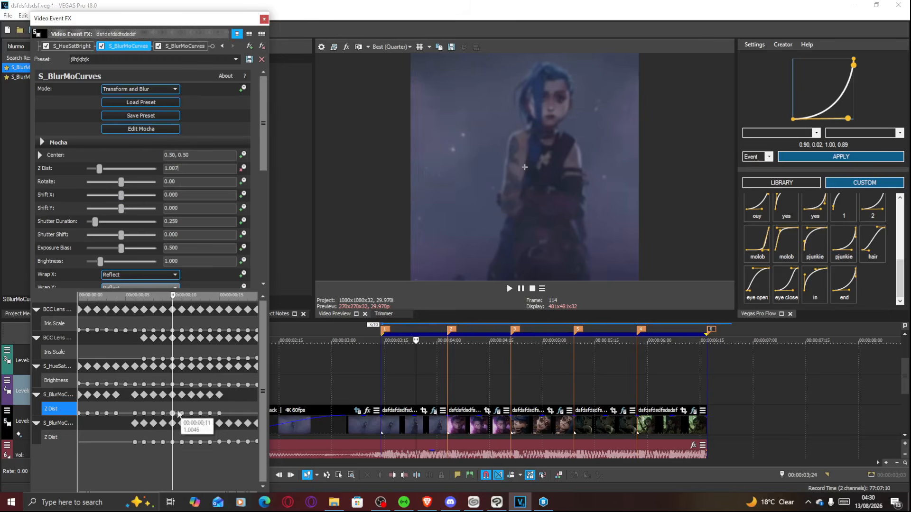
left_click_drag(174, 413, 259, 401)
Step: Extend the loop region's start back to about 00:00:02;15 and play back the transition into the first clip
left_click(265, 19)
left_click(366, 380)
key("space")
key("space")
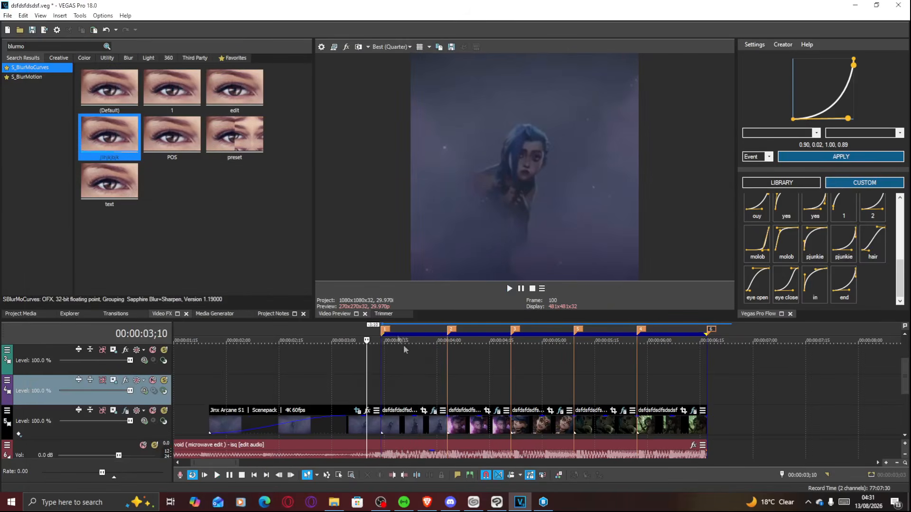
left_click_drag(380, 334, 306, 334)
left_click(346, 374)
key("space")
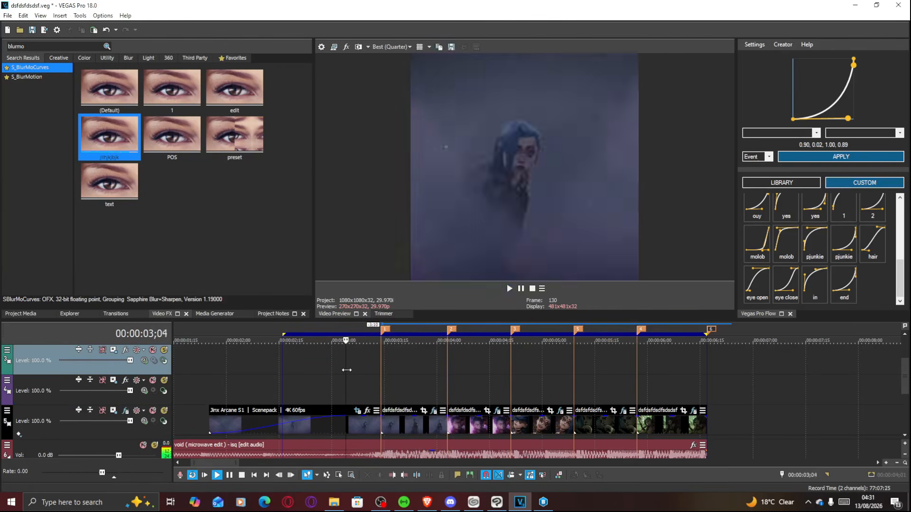
key("space")
Step: Add the selected S_BlurMoCurves preset twice to the second clip and show the settings of the first instance
left_click(472, 425)
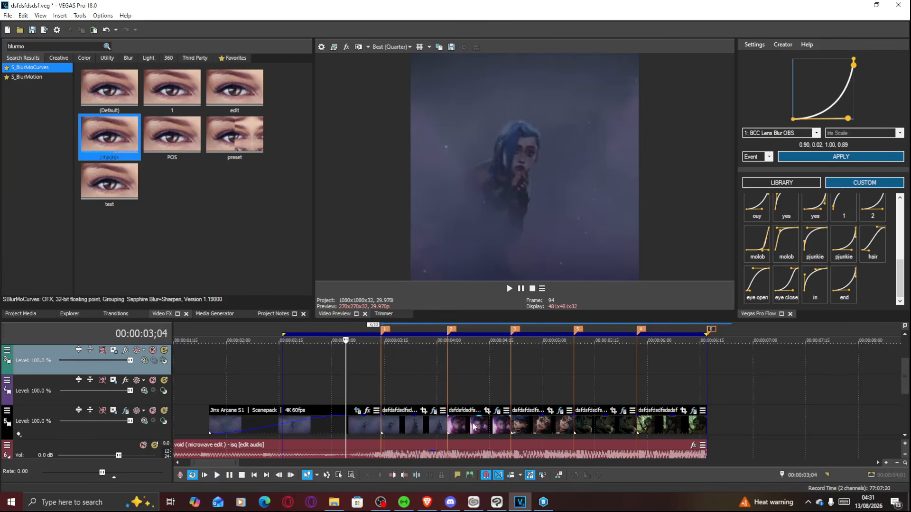
left_click_drag(121, 142, 450, 380)
left_click_drag(480, 427, 480, 427)
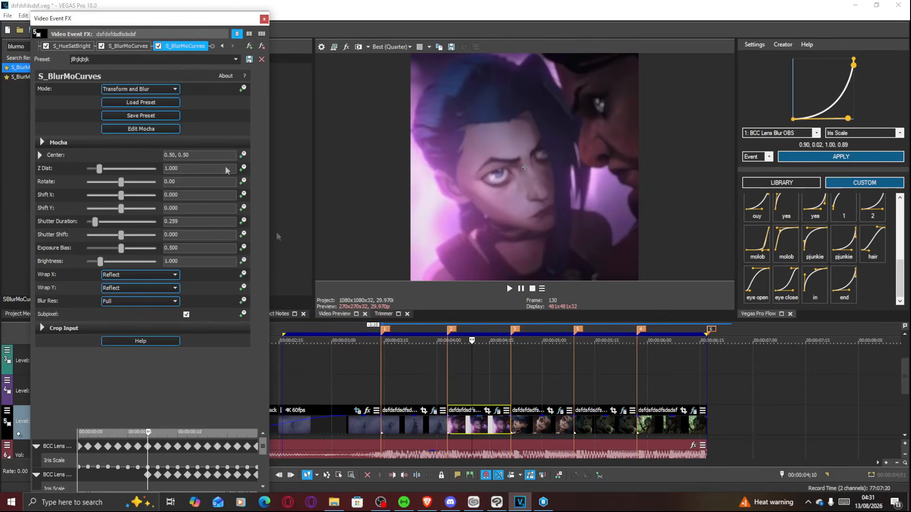
left_click(180, 47)
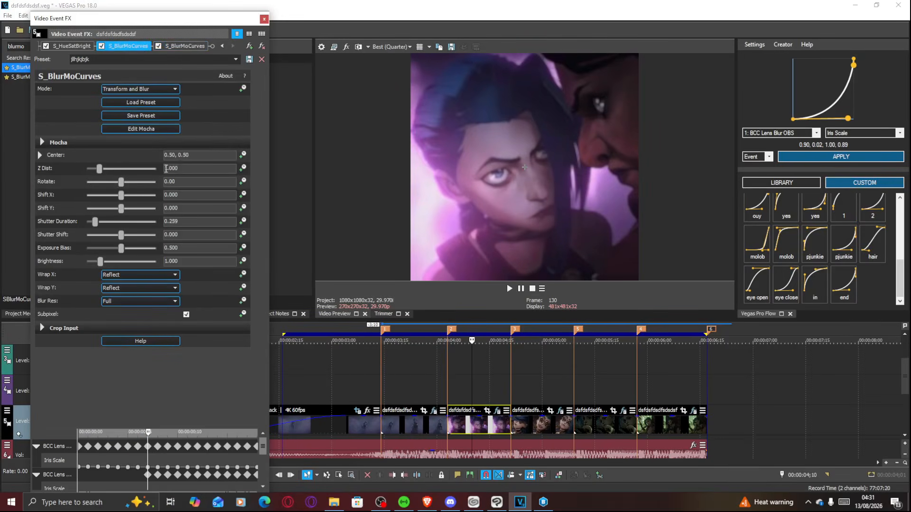
Step: Animate the second clip's first S_BlurMoCurves Z Dist from 0.800 at the start to 1.000 at 15 frames
type("0.8")
key("Return")
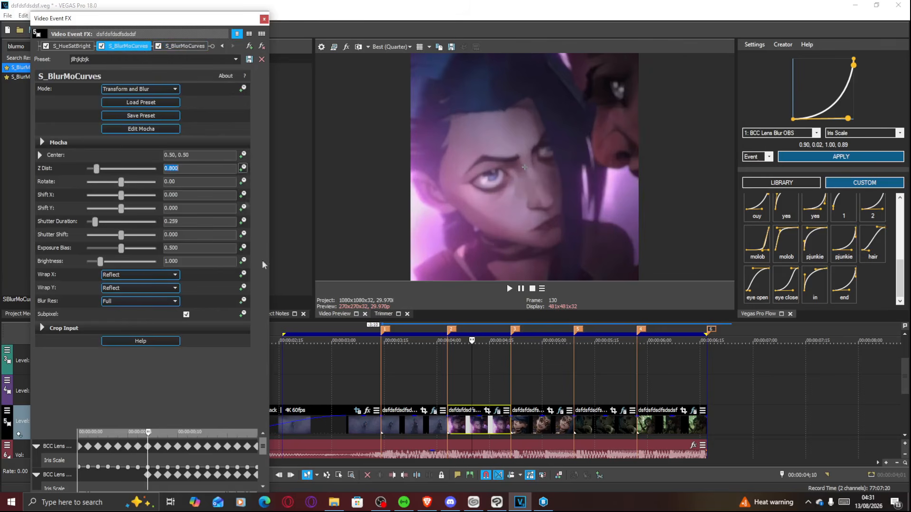
left_click_drag(261, 446, 261, 486)
left_click_drag(196, 478, 221, 468)
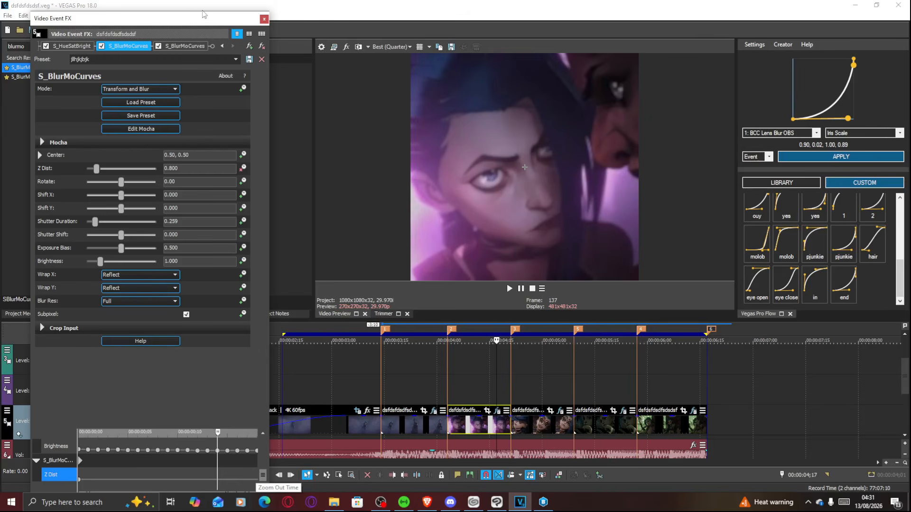
left_click_drag(204, 14, 214, 24)
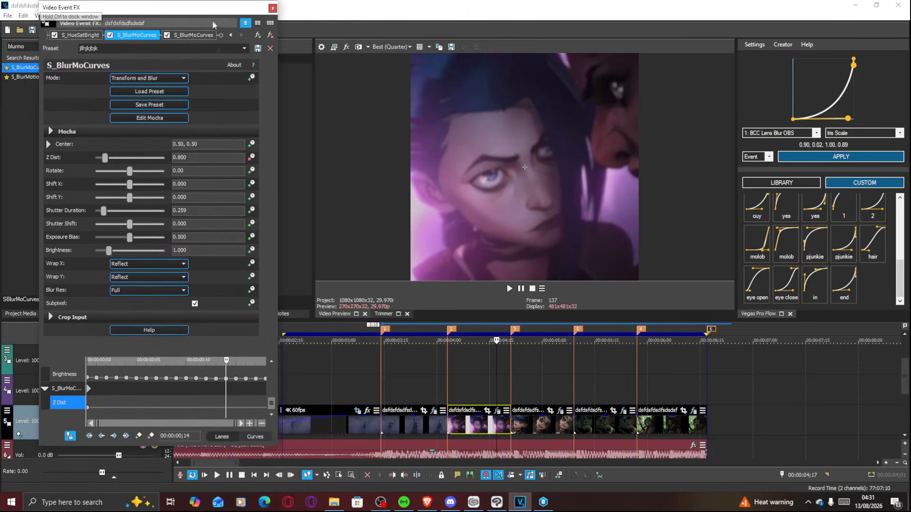
double_click(108, 157)
left_click_drag(227, 407, 240, 405)
left_click_drag(148, 411, 227, 411)
Step: Play back from the start of the first clip to check how the zooms flow into the second clip
left_click(476, 429)
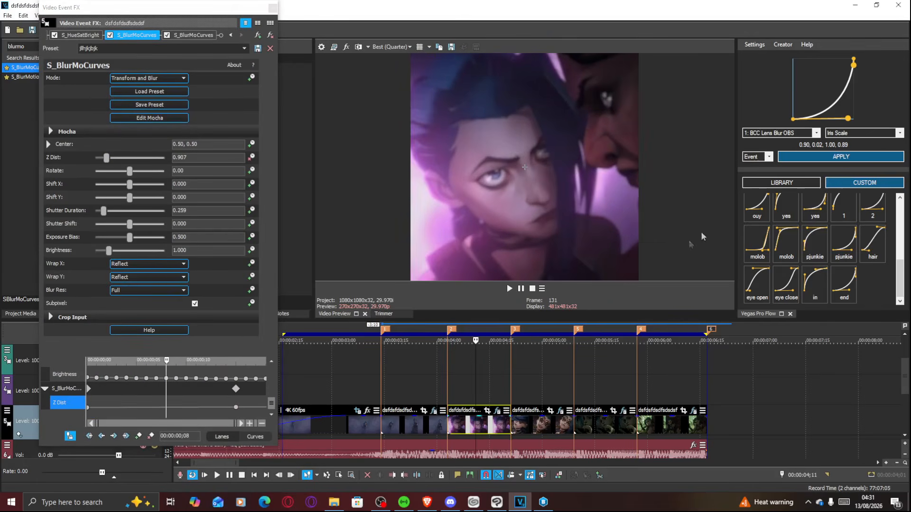
left_click(412, 428)
left_click(381, 415)
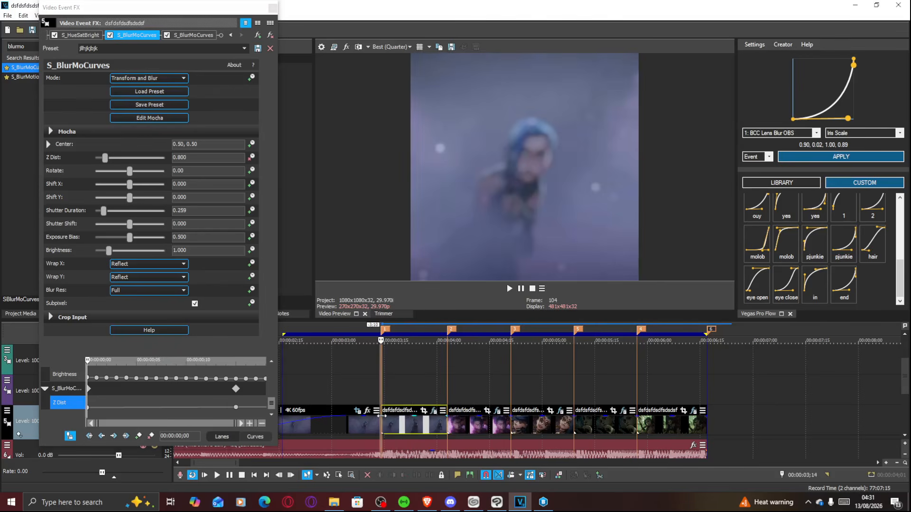
key("space")
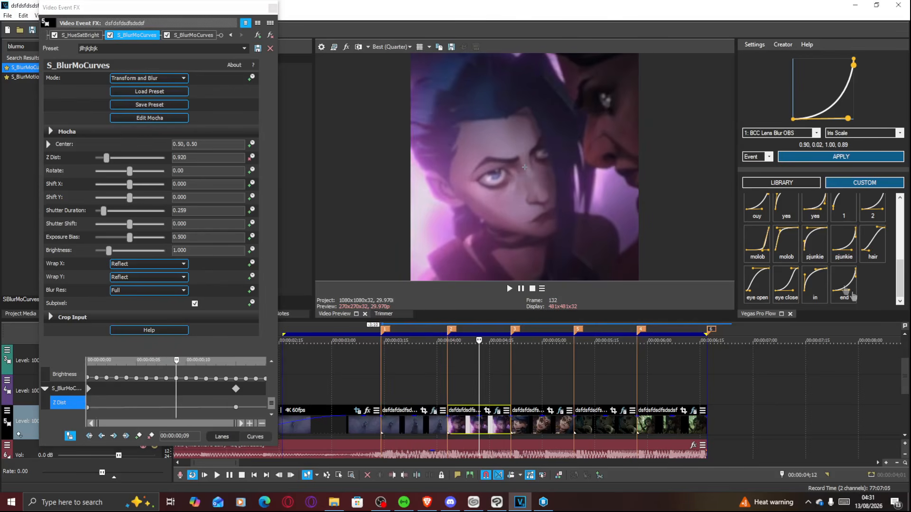
Step: Apply the ease curve 0.03, 0.71, 0.50, 0.95 to the Z Dist of the second clip's first S_BlurMoCurves
left_click(791, 214)
left_click_drag(101, 408, 227, 416)
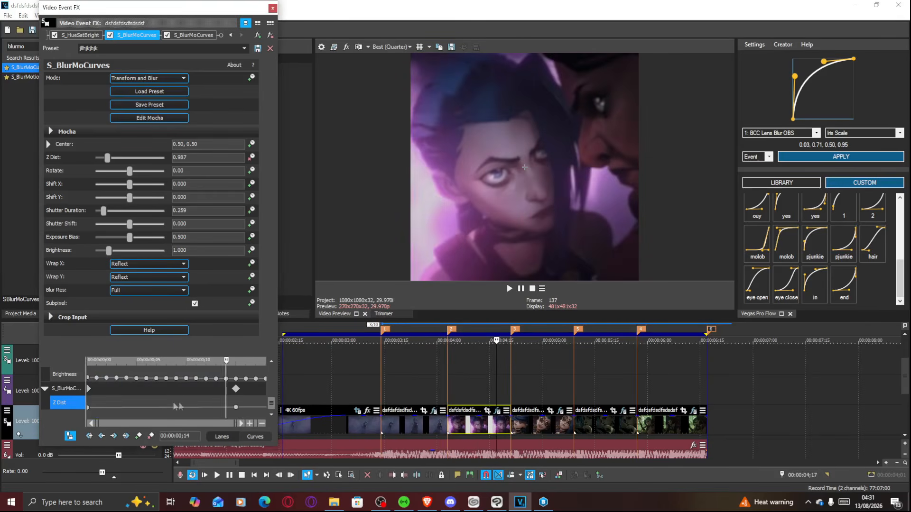
left_click_drag(179, 401, 173, 407)
left_click(789, 133)
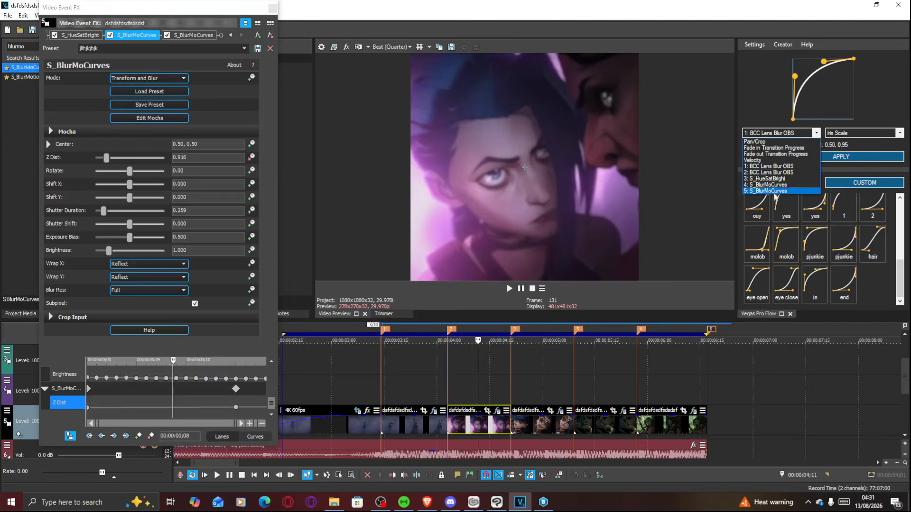
left_click(771, 191)
left_click(840, 156)
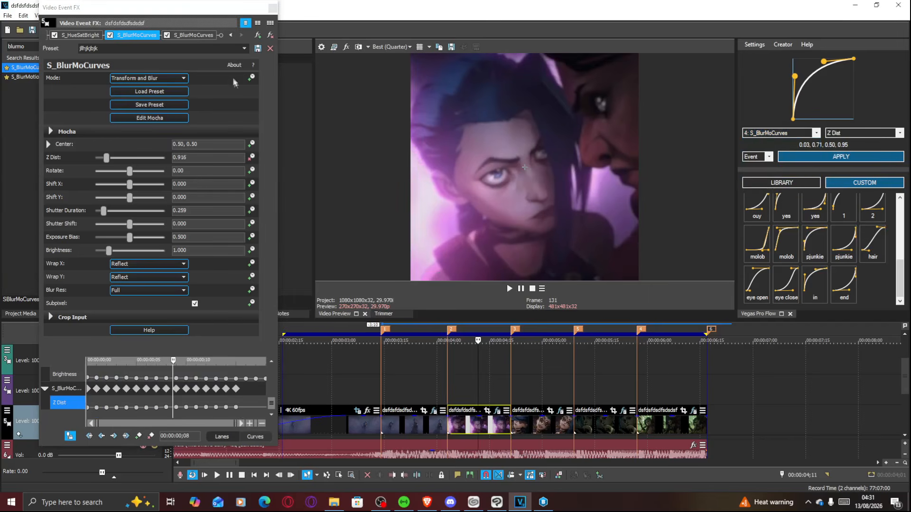
Step: Animate the second clip's second S_BlurMoCurves Z Dist from 1.000 at 5 frames to about 0.77 at the clip's end
left_click(209, 36)
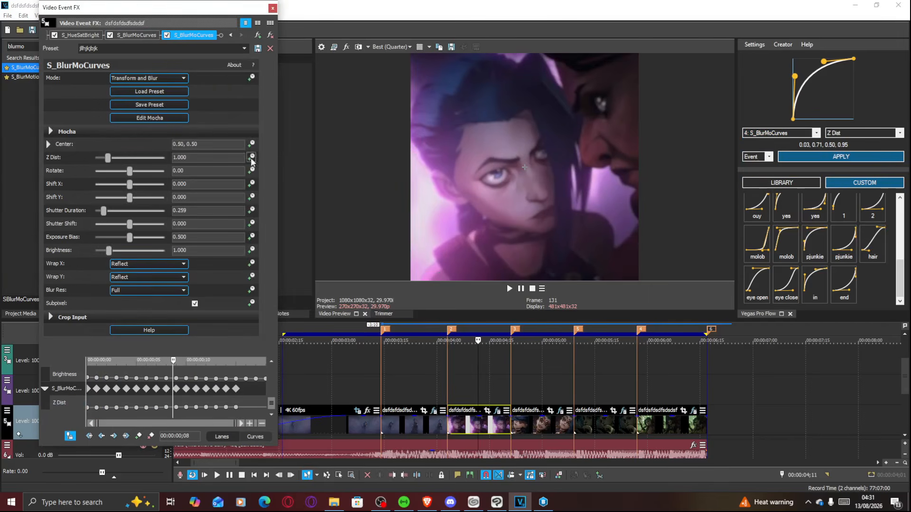
scroll(268, 397, "down", 1)
left_click_drag(89, 407, 137, 408)
left_click_drag(227, 407, 255, 400)
left_click_drag(108, 158, 104, 158)
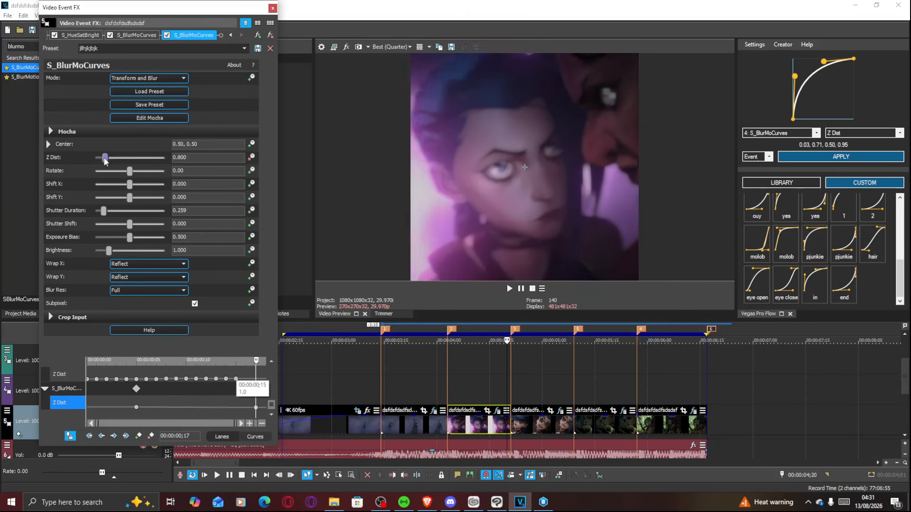
left_click_drag(256, 407, 271, 407)
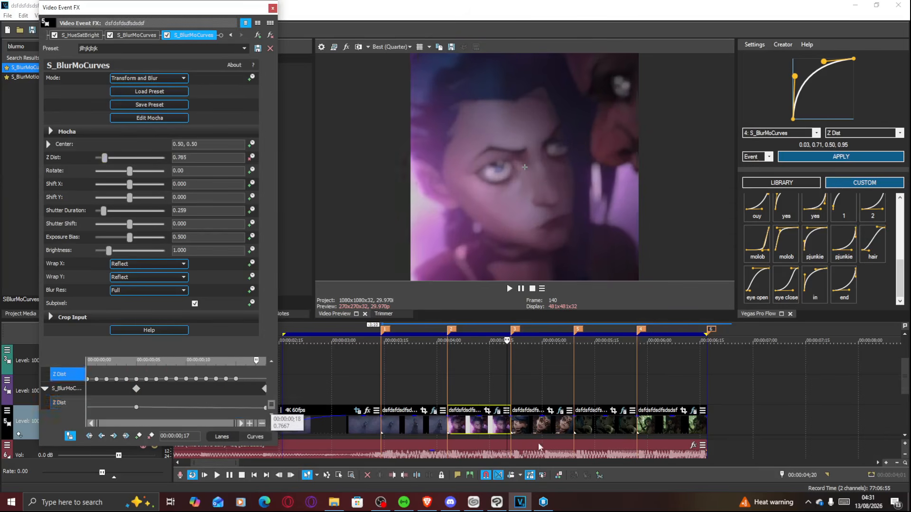
Step: Adjust the custom curve "end" to 0.84, -0.01, 1.00, 0.63 and apply it to the second clip's second S_BlurMoCurves Z Dist
left_click(493, 425)
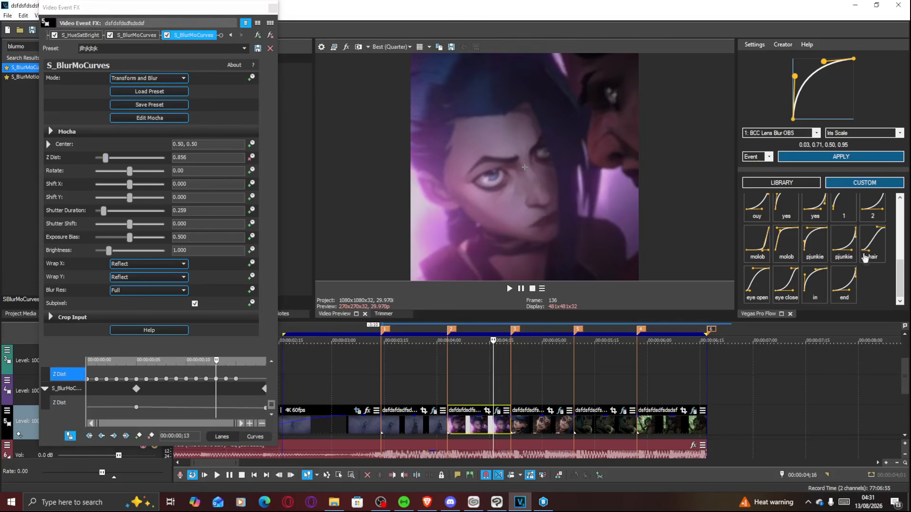
left_click(838, 287)
left_click_drag(844, 121, 848, 123)
left_click(801, 134)
left_click(797, 193)
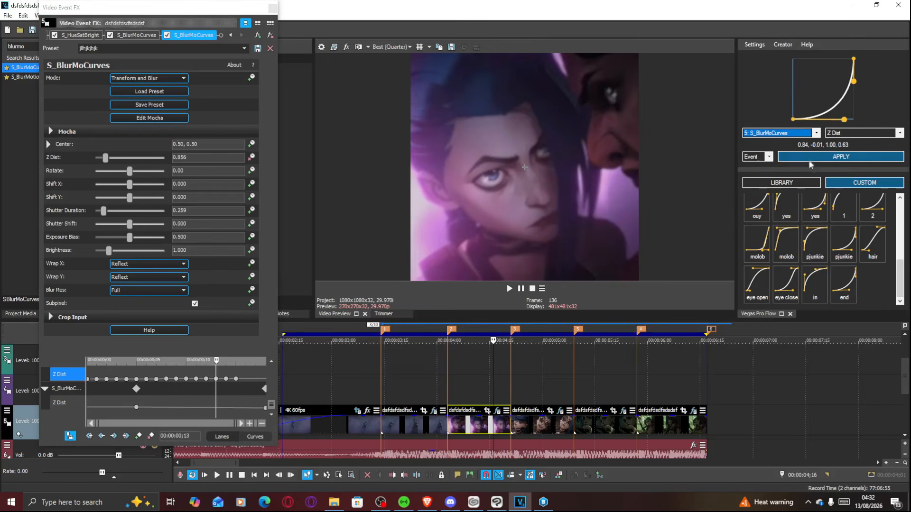
left_click(809, 158)
left_click(273, 8)
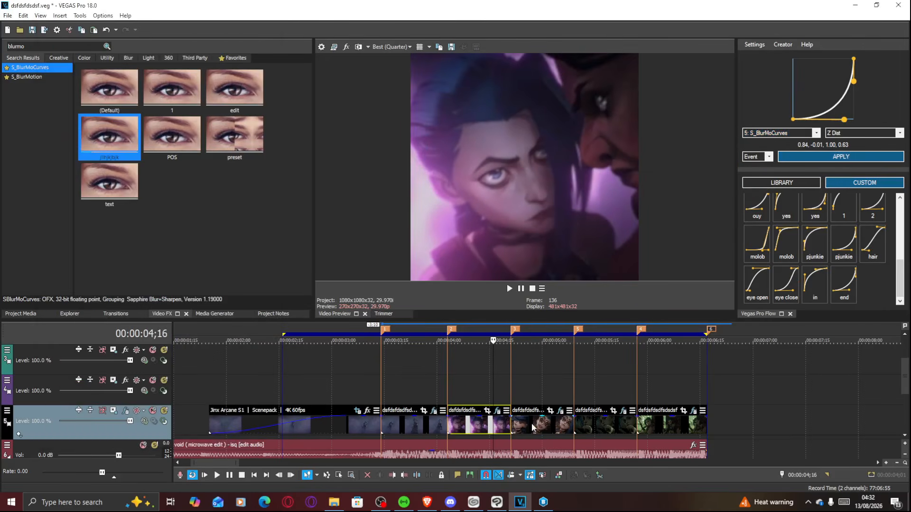
Step: Add the S_BlurMoCurves preset to the third clip and set its Z Dist to 1.100
left_click(532, 427)
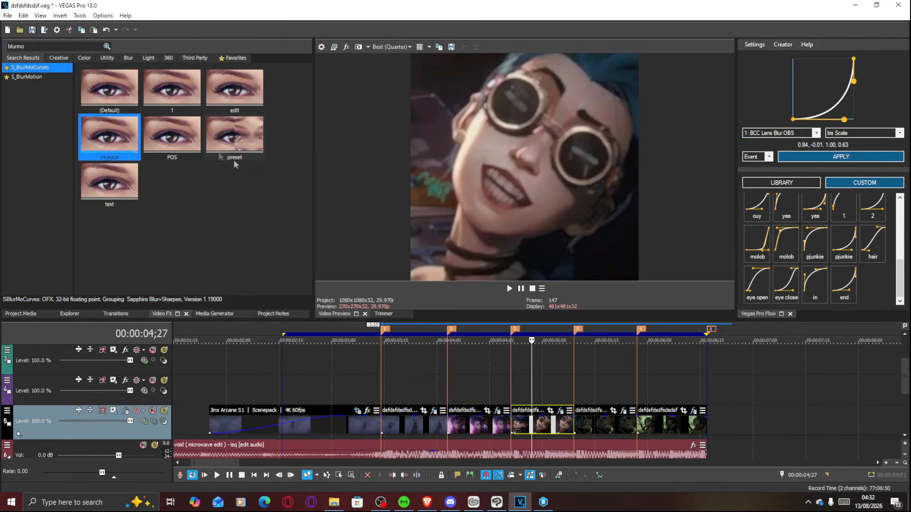
left_click_drag(109, 136, 543, 429)
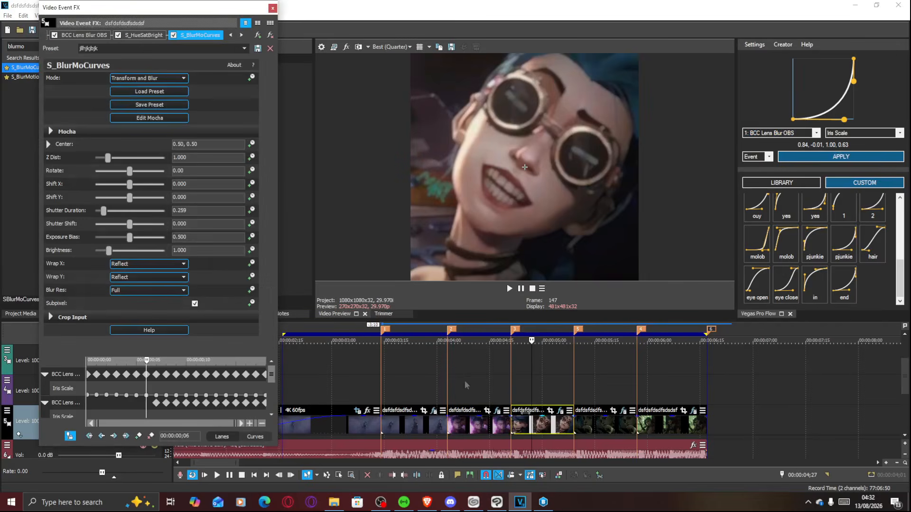
left_click_drag(197, 160, 83, 156)
type("1.1")
key("Return")
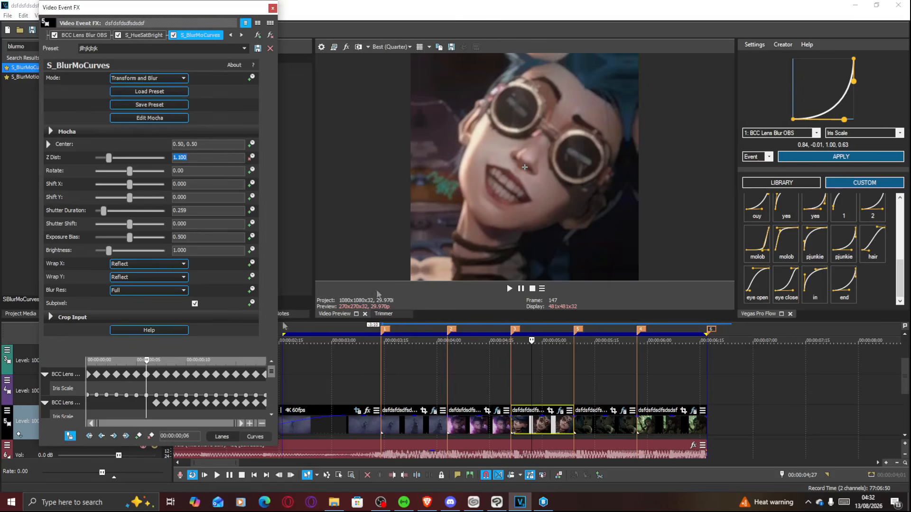
Step: Add a Z Dist keyframe of 1.000 at 14 frames in the third clip
left_click_drag(272, 372, 272, 408)
left_click_drag(157, 410, 224, 406)
double_click(110, 159)
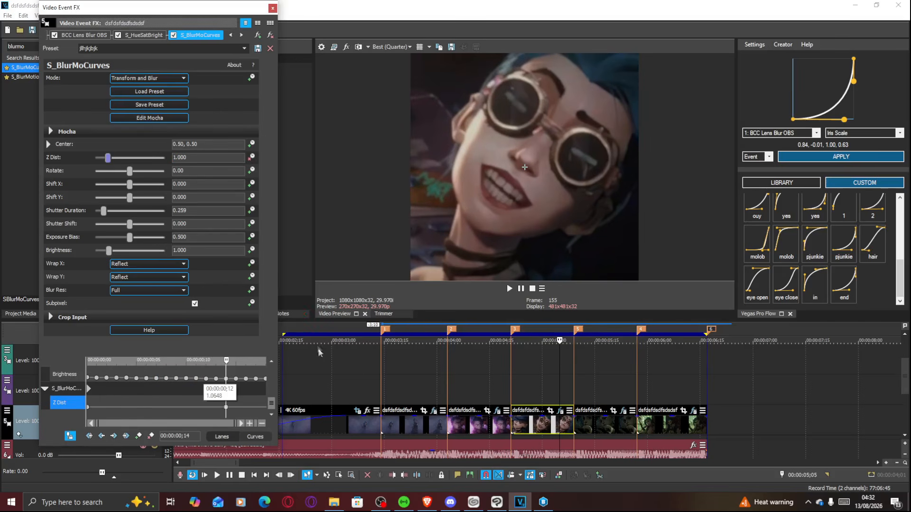
Step: Try a Z Dist of 1.600 on the third clip's starting keyframe, compare it with the end keyframe, and return it to 1.100
left_click_drag(165, 406, 87, 404)
left_click_drag(111, 160, 117, 158)
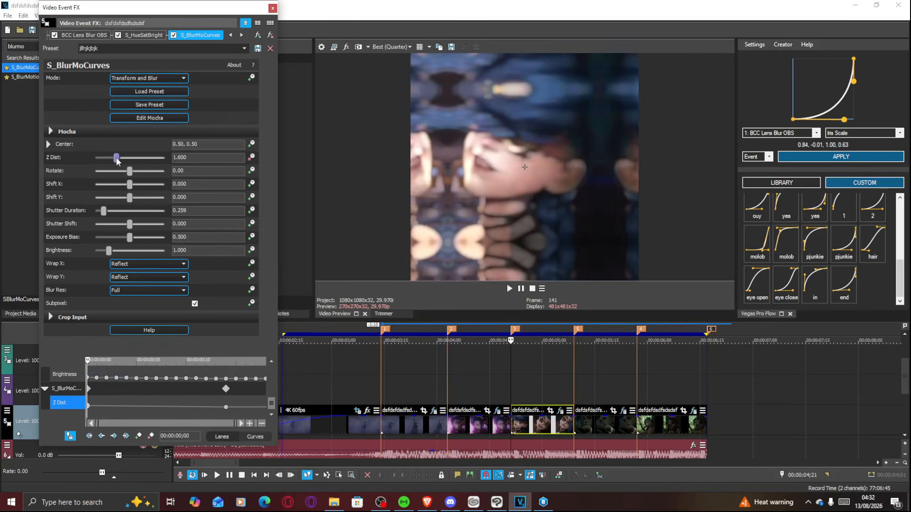
left_click(227, 406)
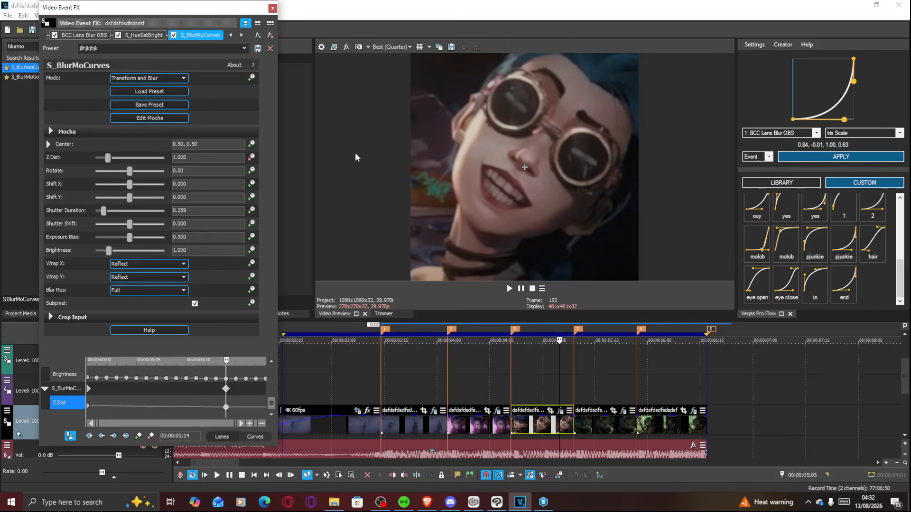
left_click_drag(152, 411, 88, 406)
left_click_drag(116, 160, 109, 159)
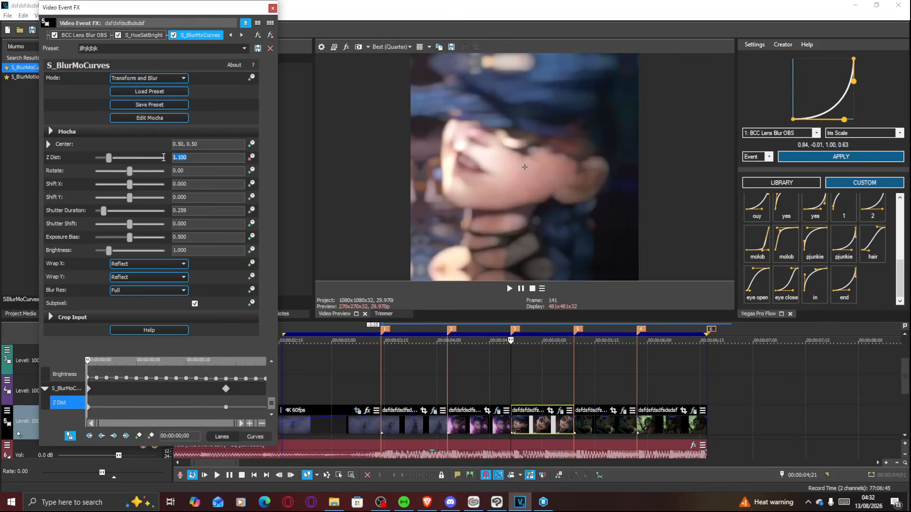
Step: Adjust the custom curve "in" to 0.02, 0.66, 0.39, 0.95 and apply it to the third clip's S_BlurMoCurves Z Dist
left_click(529, 415)
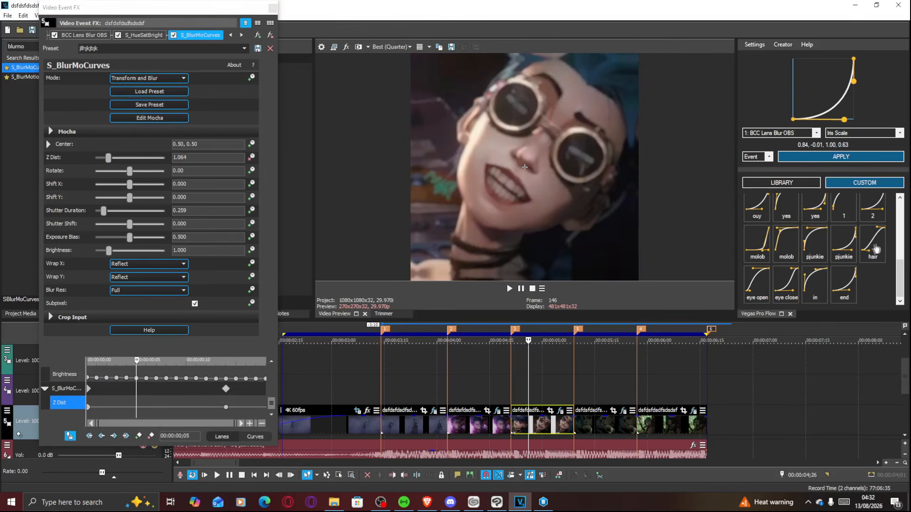
left_click(813, 285)
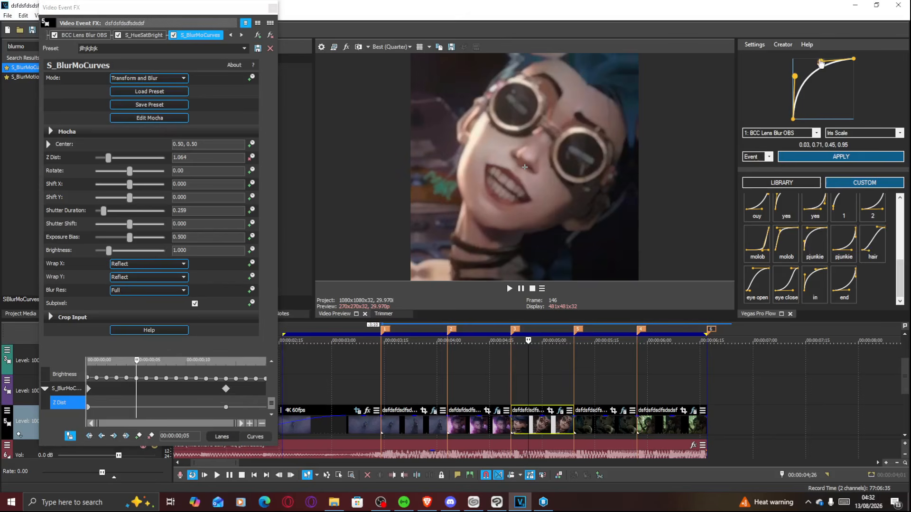
left_click(800, 133)
left_click(773, 180)
left_click(841, 156)
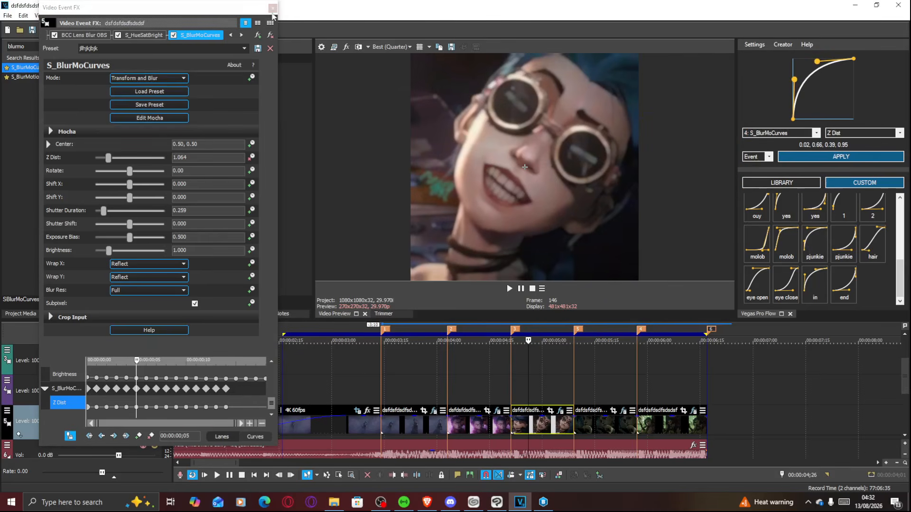
Step: Add a second S_BlurMoCurves to the third clip and set its Z Dist to 0.870
left_click(273, 8)
left_click_drag(540, 421, 541, 422)
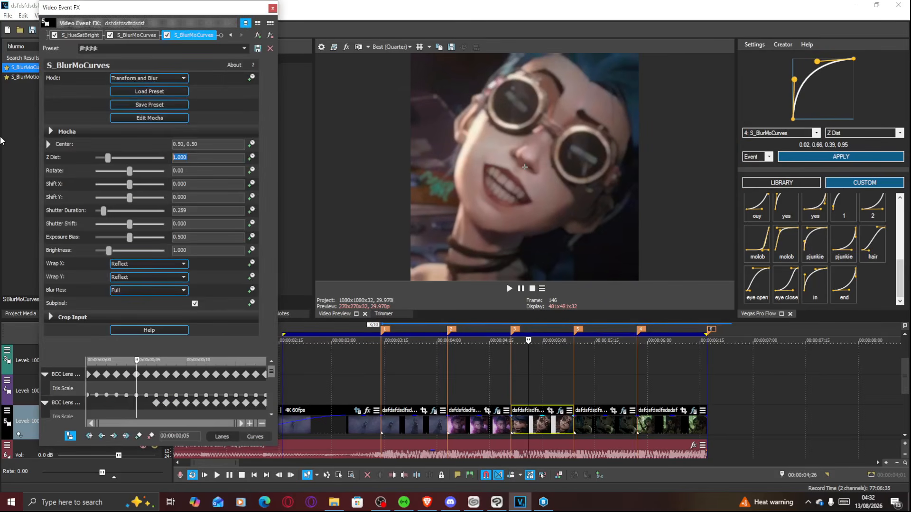
key("Return")
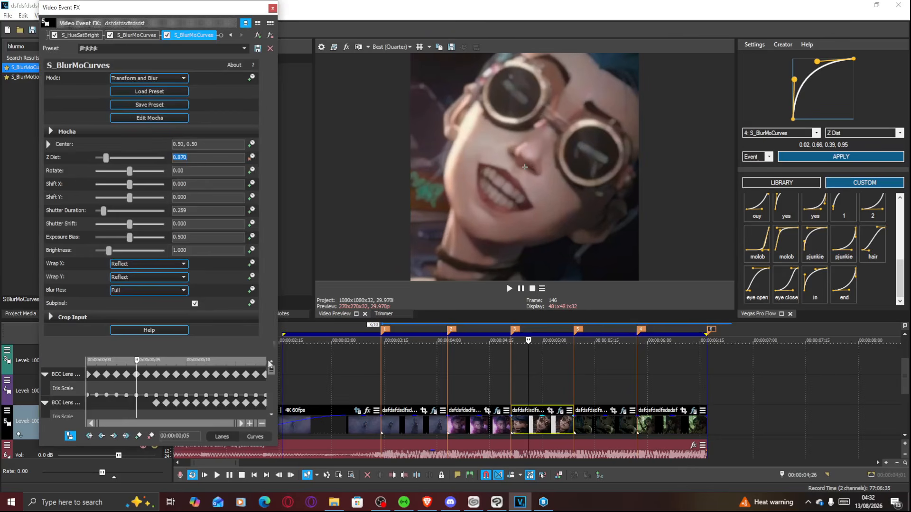
Step: Shift the second S_BlurMoCurves' 0.870 keyframe to 8 frames and add a Z Dist keyframe of 1.500 at 17 frames
left_click_drag(272, 372, 272, 413)
left_click_drag(89, 408, 167, 408)
left_click(198, 406)
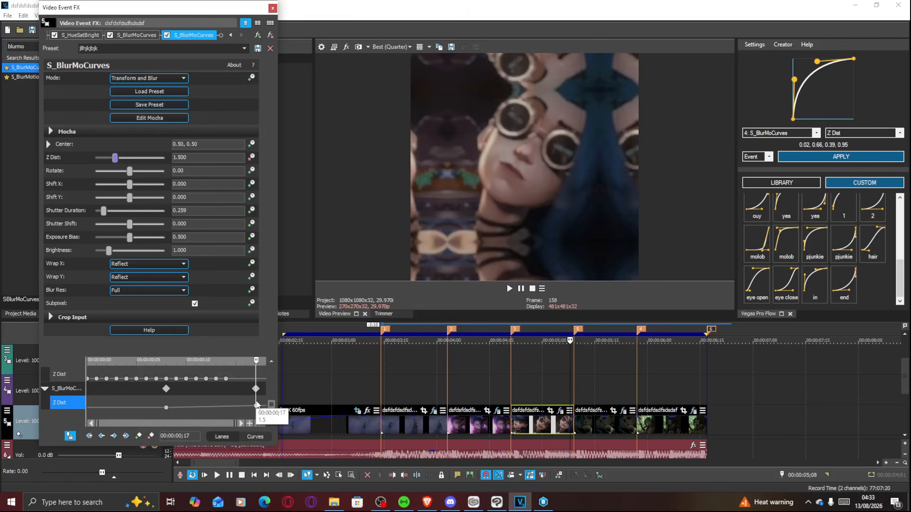
Step: Set the second S_BlurMoCurves' ending Z Dist to 1.200, moving that keyframe to the clip's end and the starting keyframe to 7 frames
left_click_drag(116, 164, 111, 164)
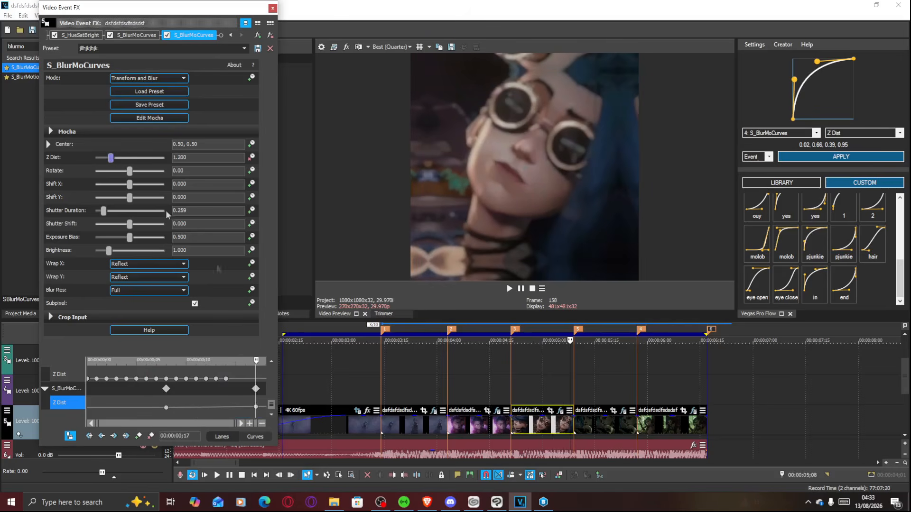
left_click_drag(257, 407, 266, 407)
left_click_drag(167, 408, 156, 408)
Step: Set the easing curve to 0.93, 0.02, 0.96, 0.39 and apply it to the third clip's second S_BlurMoCurves Z Dist
left_click(560, 434)
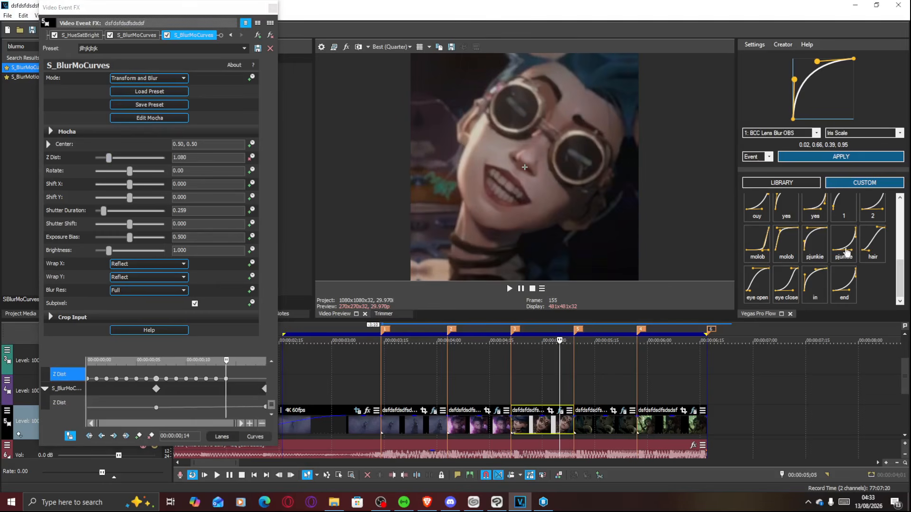
left_click(802, 133)
left_click(783, 191)
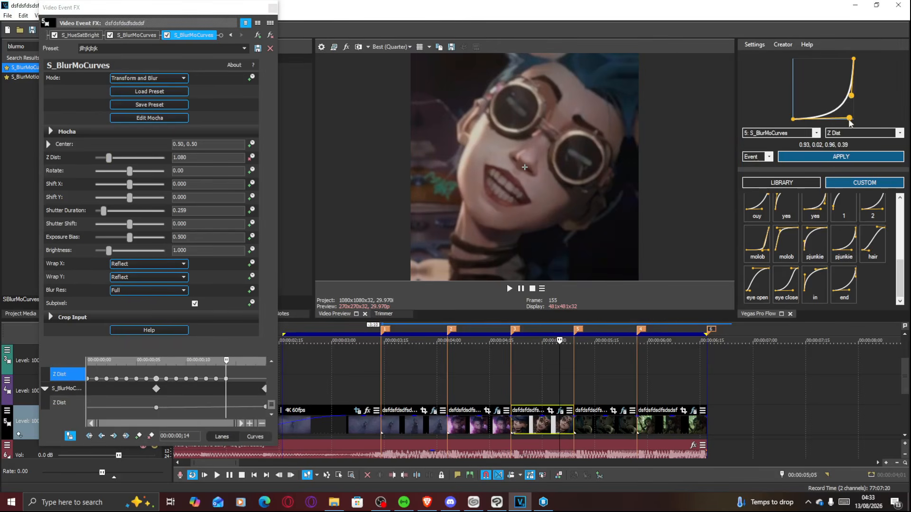
left_click(829, 158)
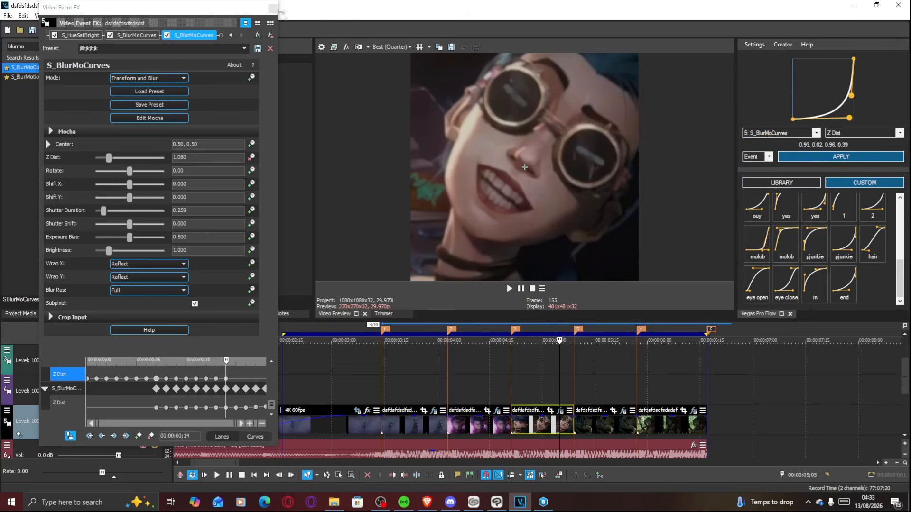
left_click(273, 8)
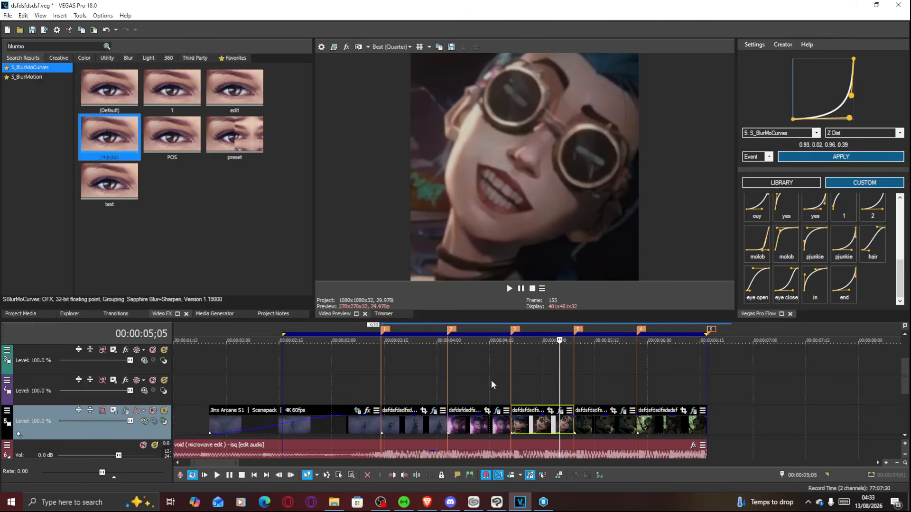
Step: Play back the third clip and step through its opening frames to check the zoom's smoothness
left_click(492, 381)
key("space")
left_click(560, 411)
left_click(496, 425)
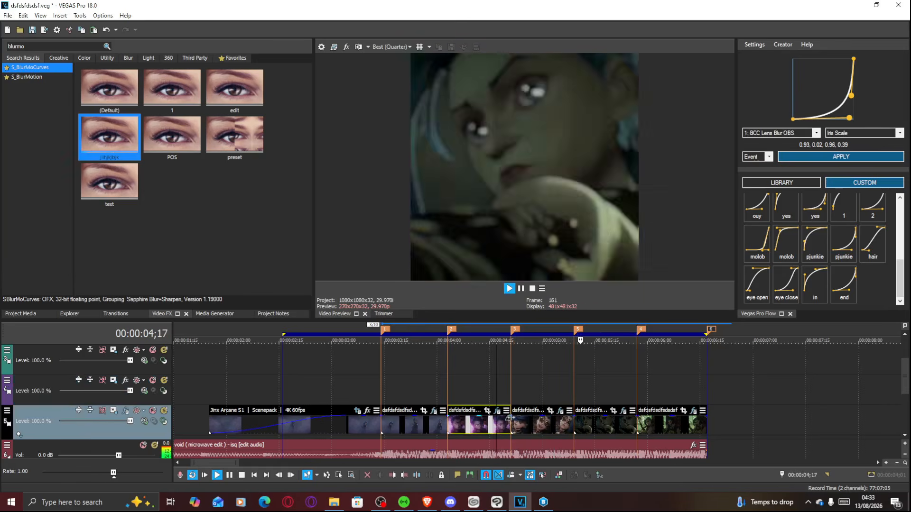
left_click(517, 425)
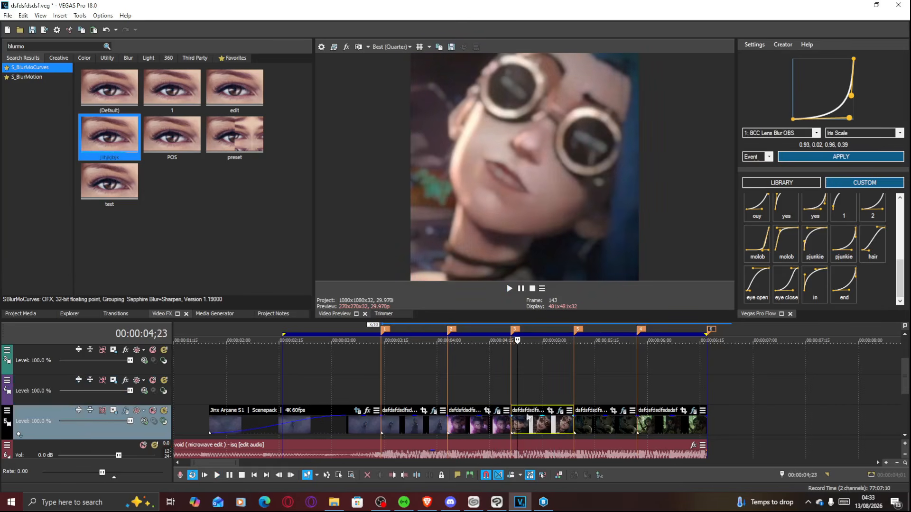
key("Right")
key("Right")
Step: Delete the Z Dist keyframes at 4 and 7 frames from the third clip's first S_BlurMoCurves
left_click(561, 410)
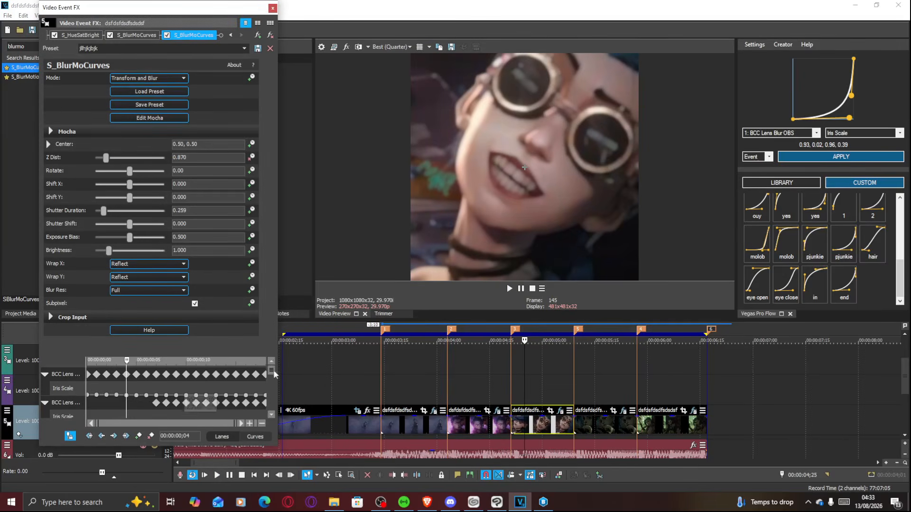
scroll(122, 394, "down", 2)
left_click(126, 379)
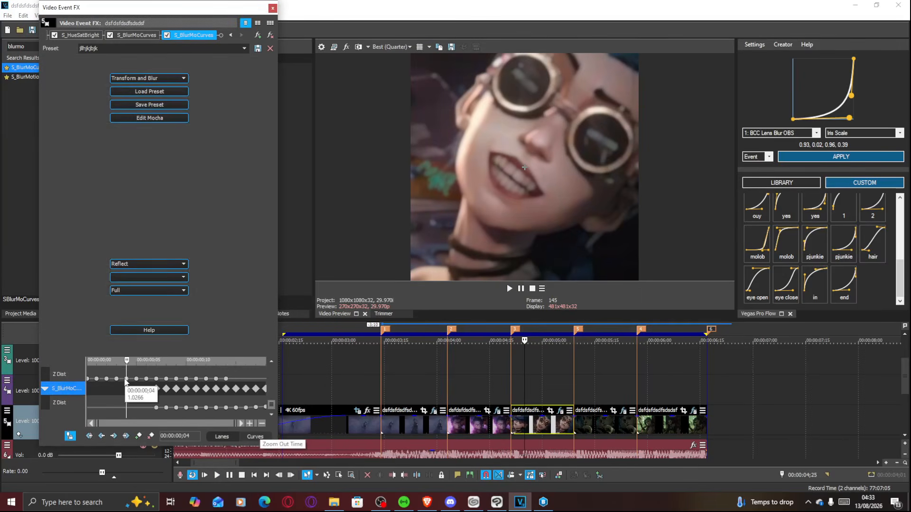
key("Left")
key("Left")
key("Left")
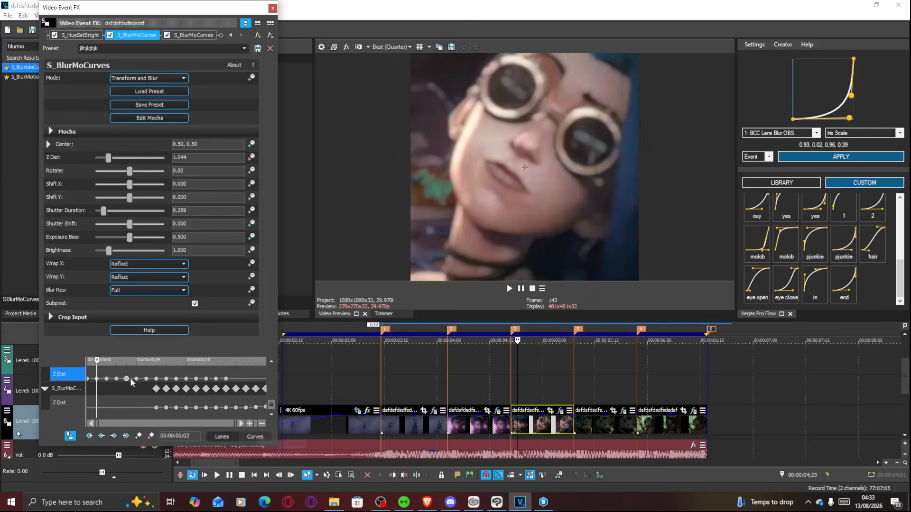
key("Right")
key("Right")
key("Right")
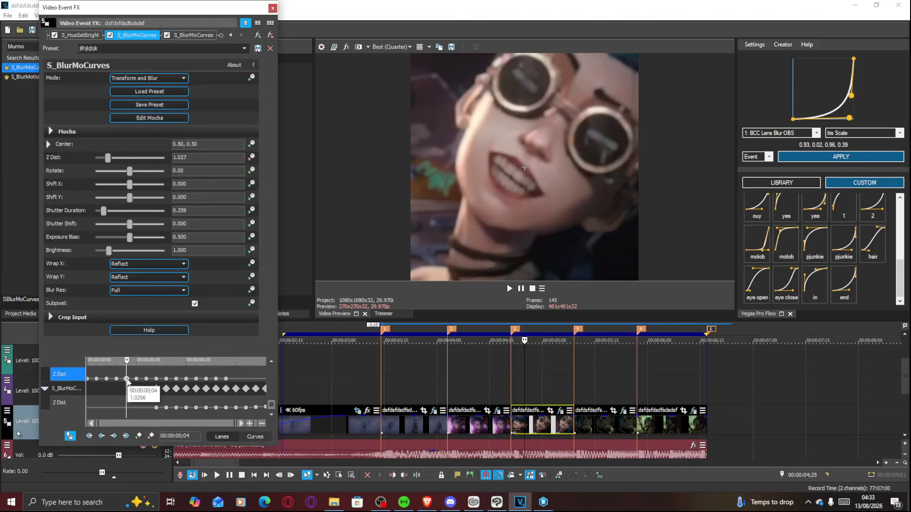
key("Right")
key("Right")
key("Right")
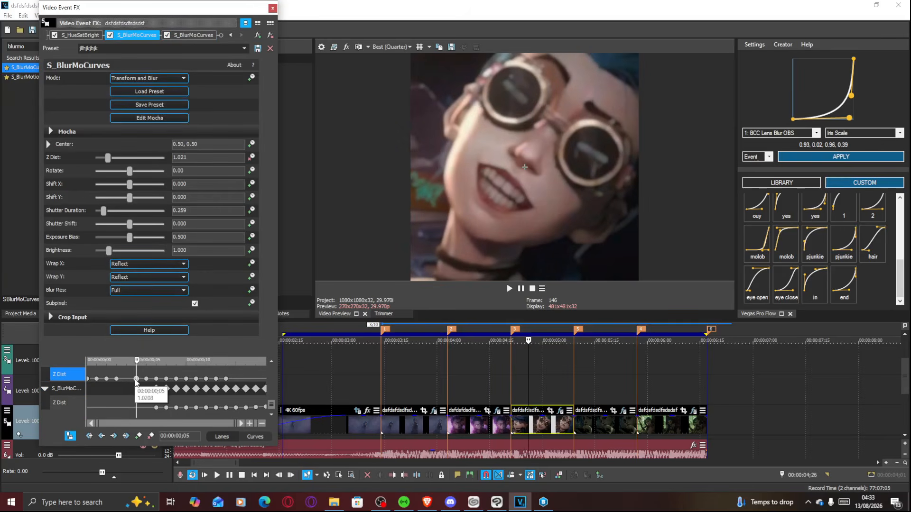
key("Left")
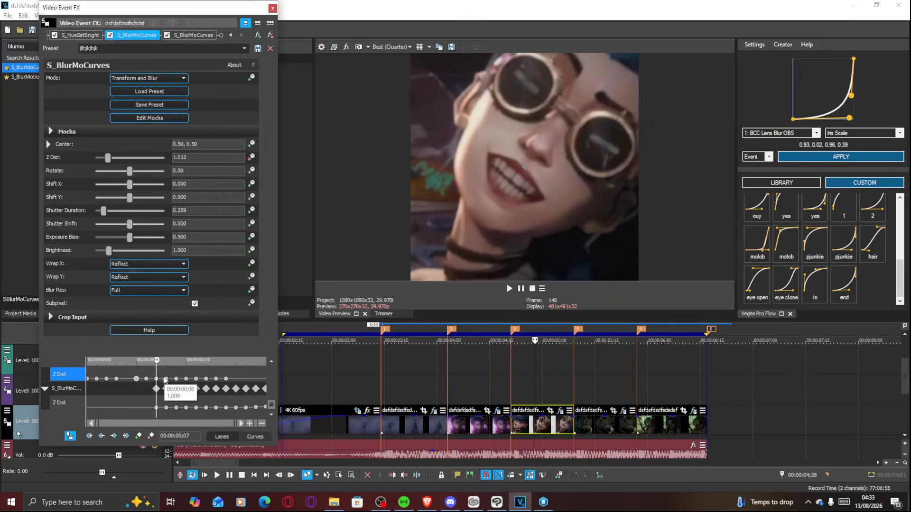
right_click(156, 378)
left_click(200, 245)
Step: Step frame by frame through the rest of the third clip and the start of the fourth to check the zoom motion
key("Right")
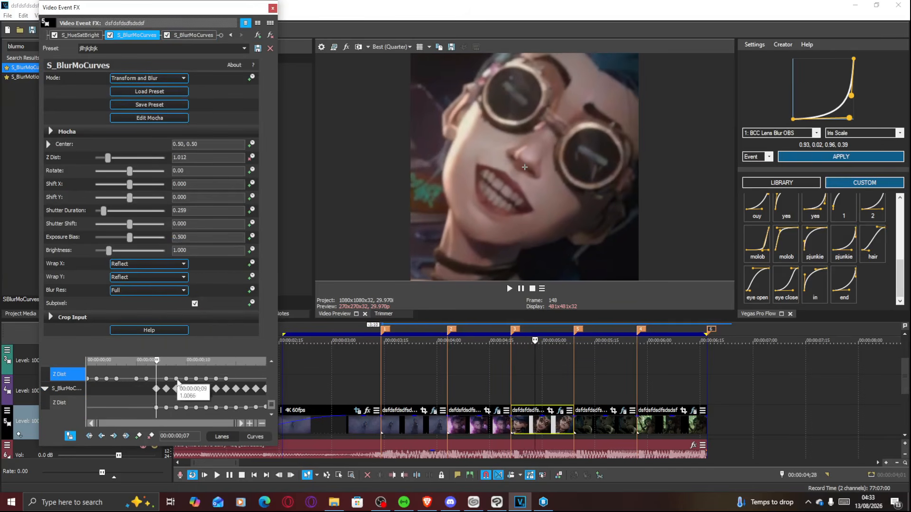
key("Right")
key("Right")
key("Right")
key("Right")
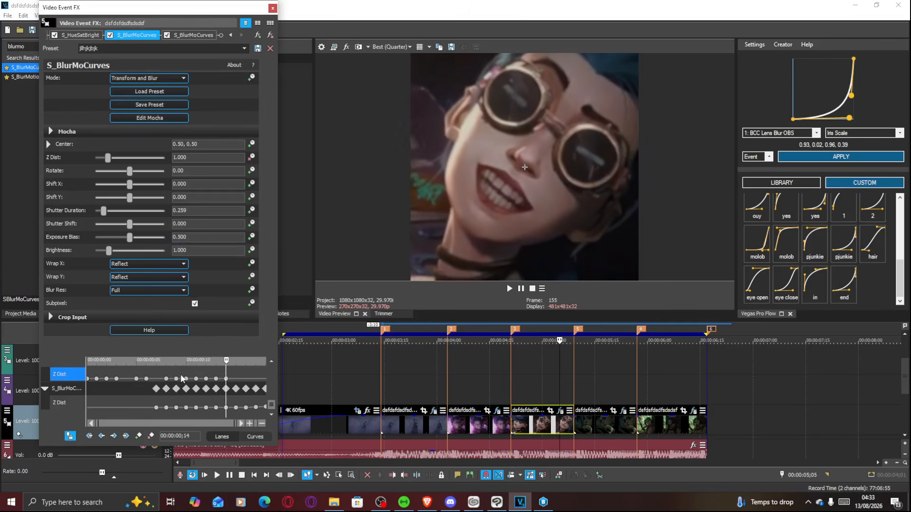
key("Right")
key("Right")
key("Right")
key("Right")
key("Right")
key("Right")
left_click(272, 9)
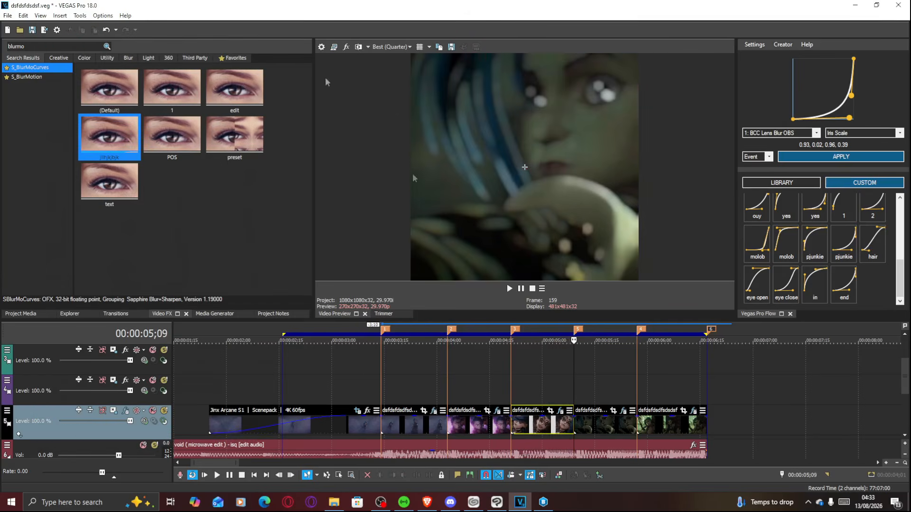
left_click(591, 424)
key("Right")
key("Right")
key("Right")
key("Right")
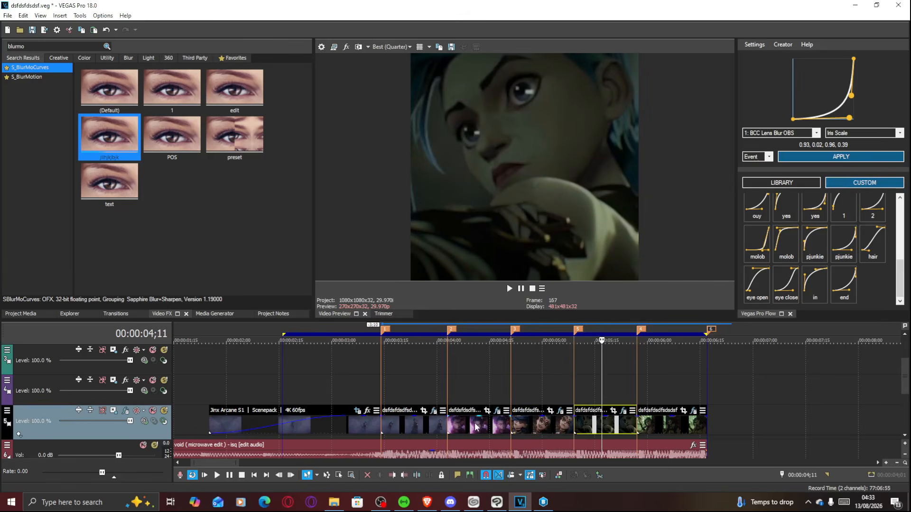
Step: Examine the first and second clips, stepping through the second clip's frames to check its zoom
left_click(475, 427)
left_click(417, 422)
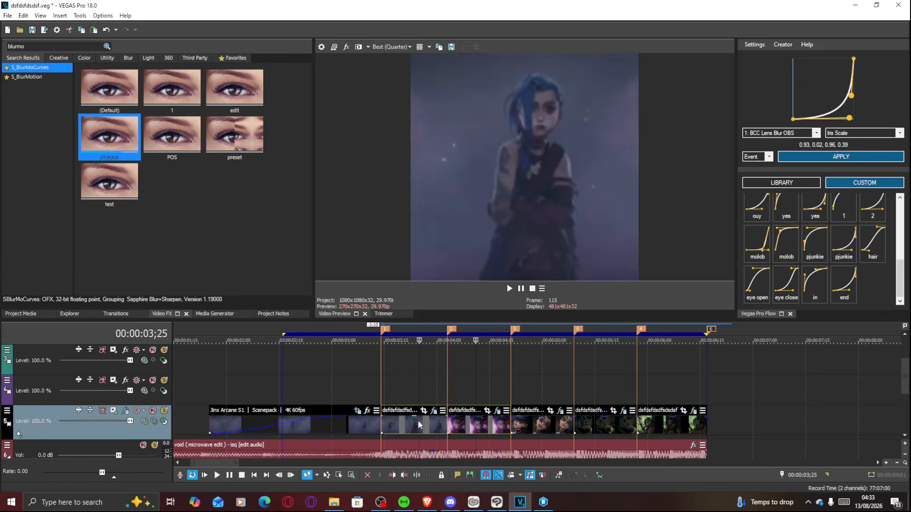
left_click(454, 422)
key("Right")
key("Right")
key("Right")
key("Right")
key("Right")
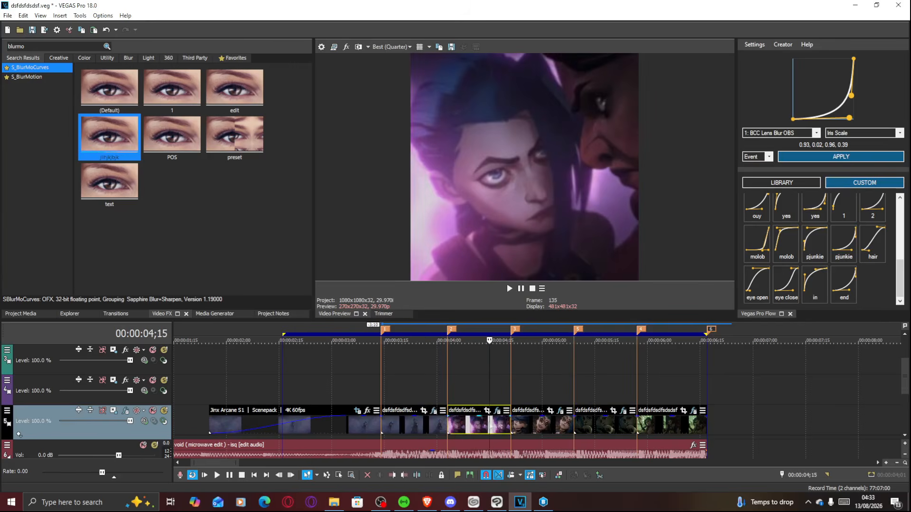
Step: Set the loop region over the first and second clips and play back the transition between them
double_click(457, 427)
mouse_move(447, 340)
left_mouse_down()
mouse_move(374, 340)
mouse_move(382, 340)
left_mouse_up()
key("space")
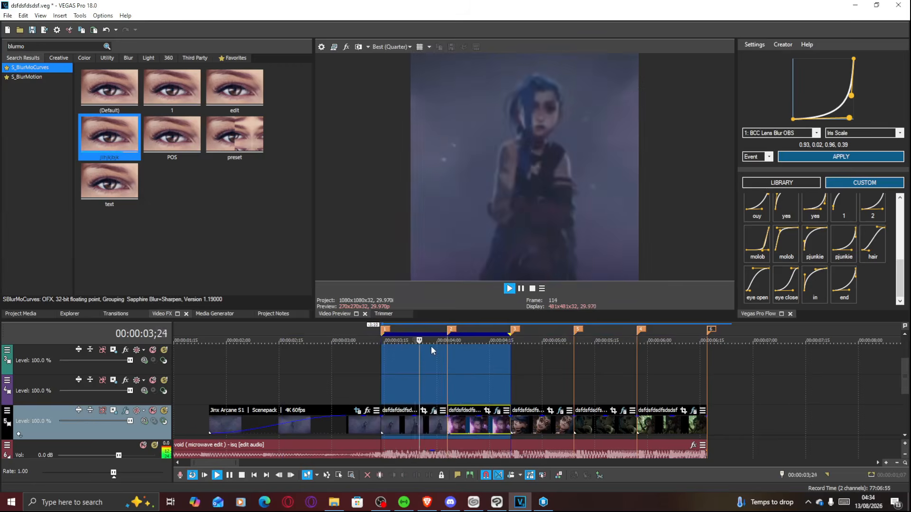
key("space")
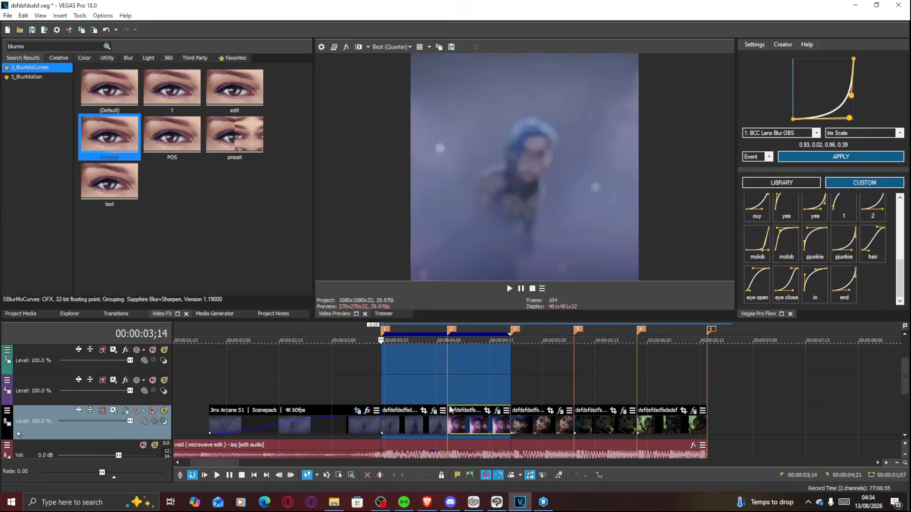
Step: Step frame by frame through the third clip up to the fourth to check for jumps in the zoom
left_click(430, 427)
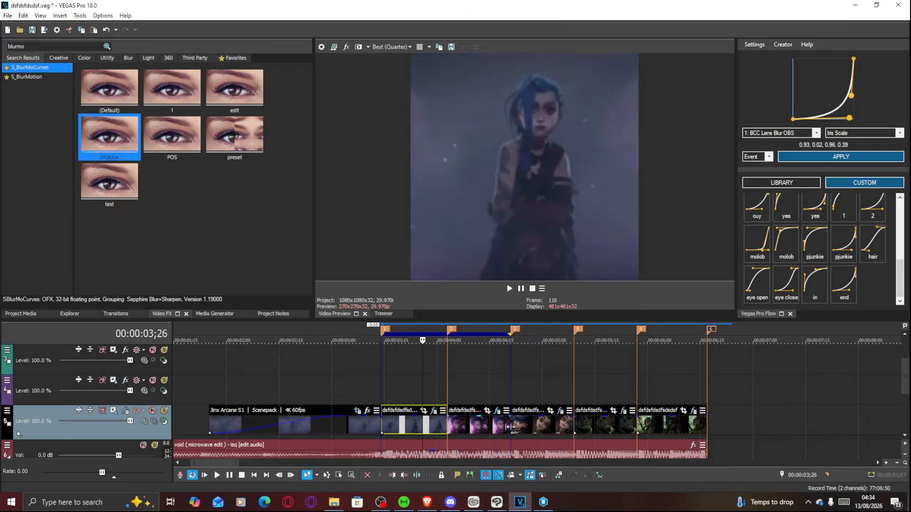
left_click(526, 420)
key("Right")
key("Right")
key("Right")
key("Right")
key("Right")
key("Right")
key("Right")
key("Right")
key("Right")
key("Right")
key("Right")
key("Right")
key("Right")
key("Right")
left_click(585, 424)
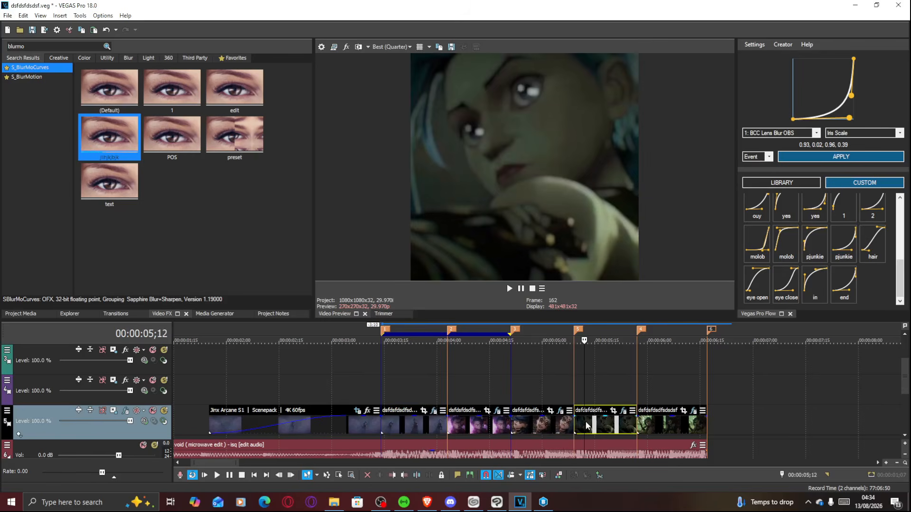
Step: Play back the second clip again to check its zoom
left_click(450, 427)
key("space")
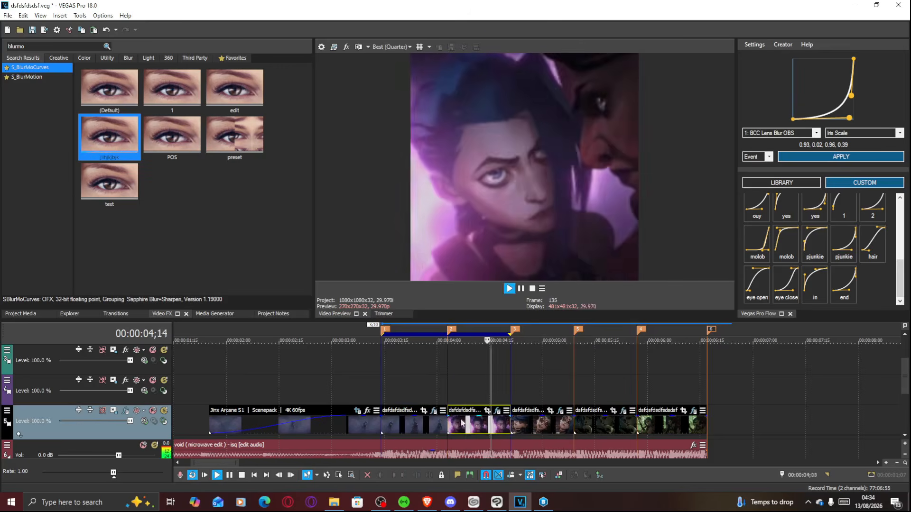
key("space")
left_click(465, 422)
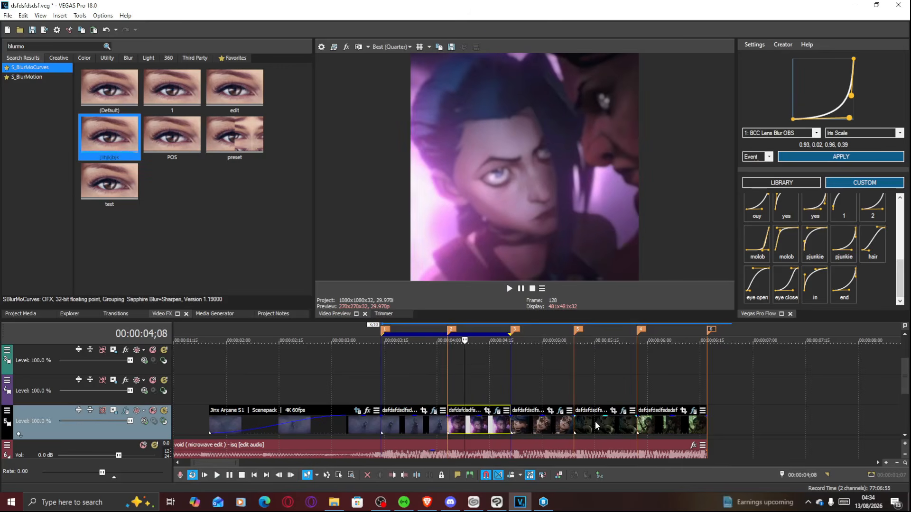
left_click(594, 423)
right_click(595, 423)
left_click(649, 212)
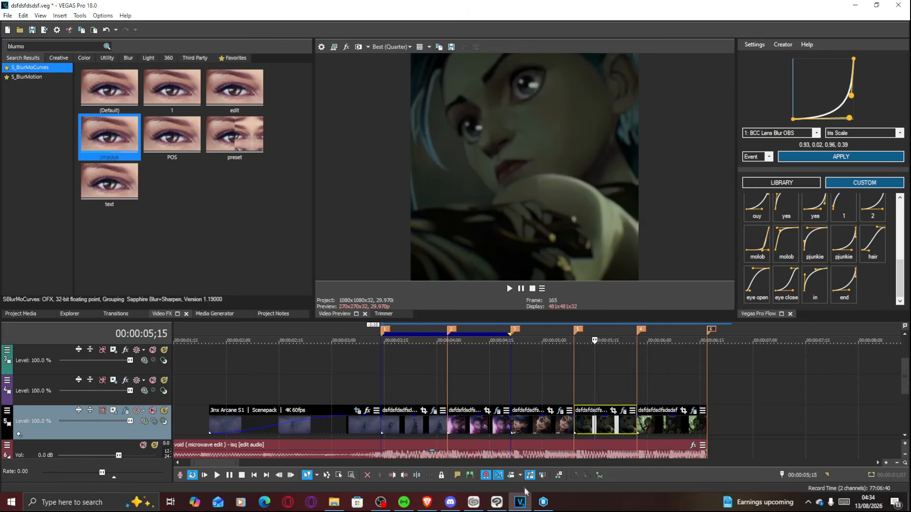
left_click(411, 427)
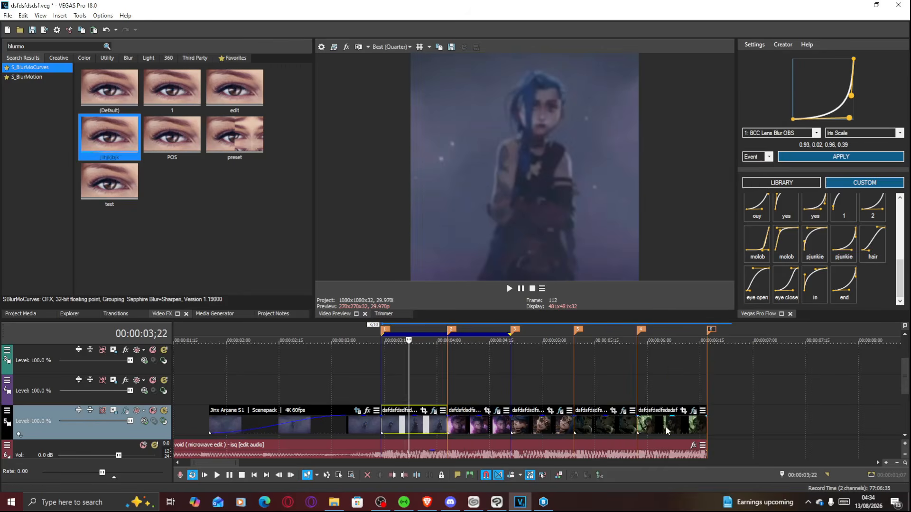
right_click(666, 431)
left_click(650, 148)
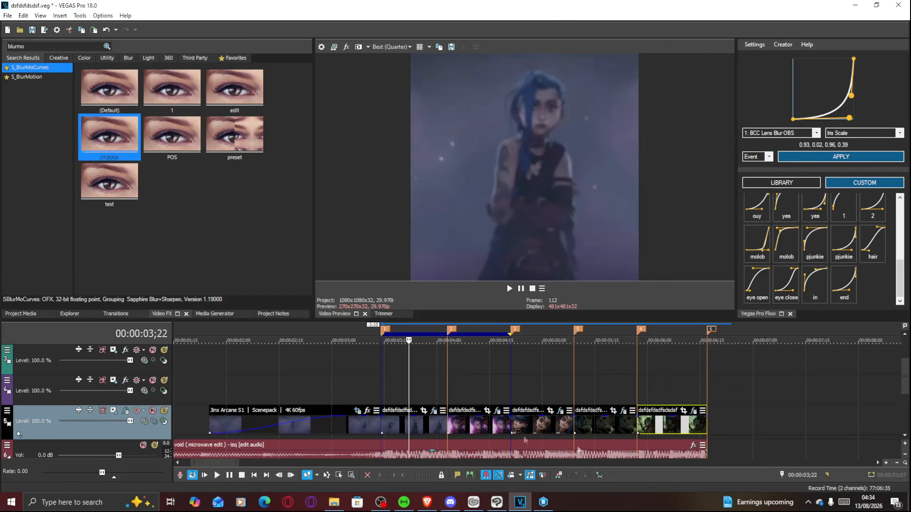
Step: Extend the loop region to the end of the last clip and play back the sequence
left_click(538, 445)
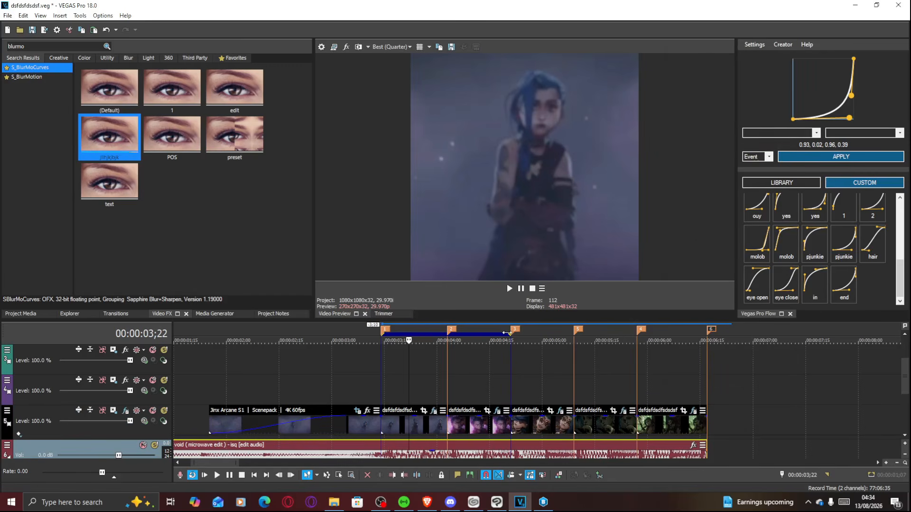
key("space")
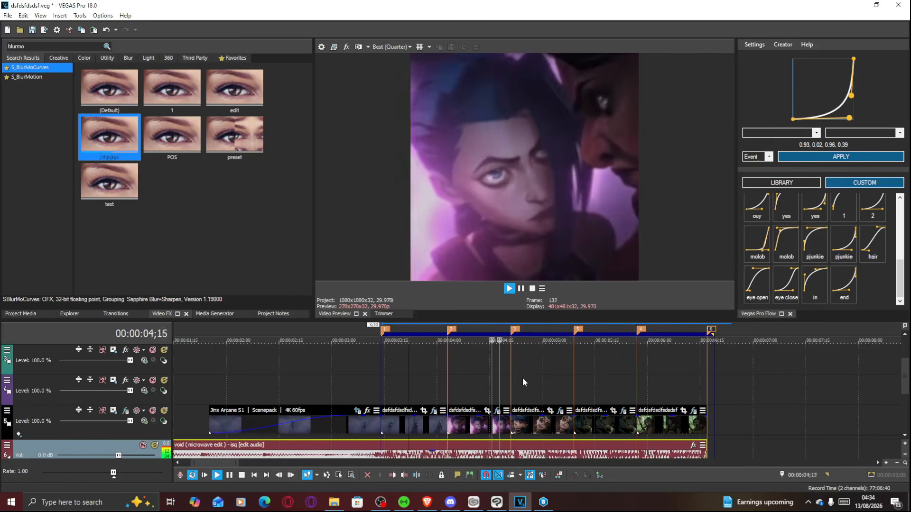
left_click(566, 379)
key("space")
Step: Delete the Z Dist keyframe at 2 frames from the fourth clip's first S_BlurMoCurves
left_click(576, 378)
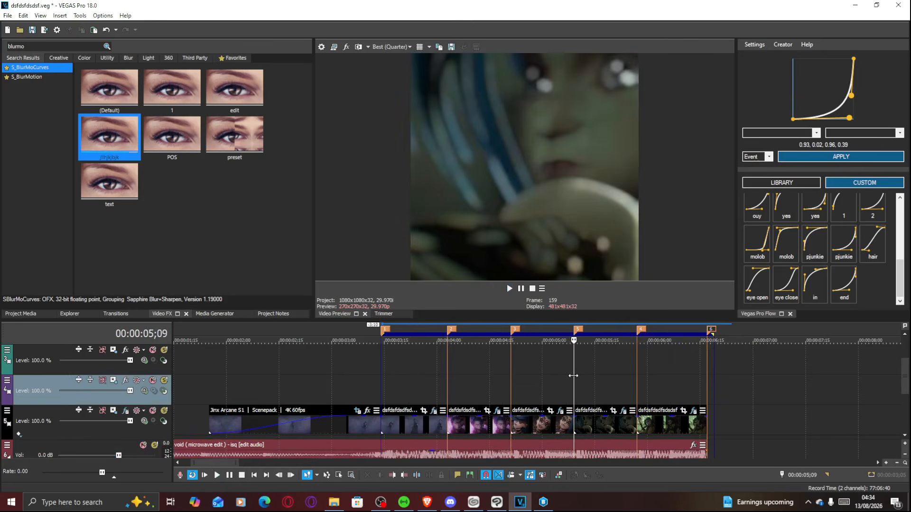
key("Right")
left_click(623, 411)
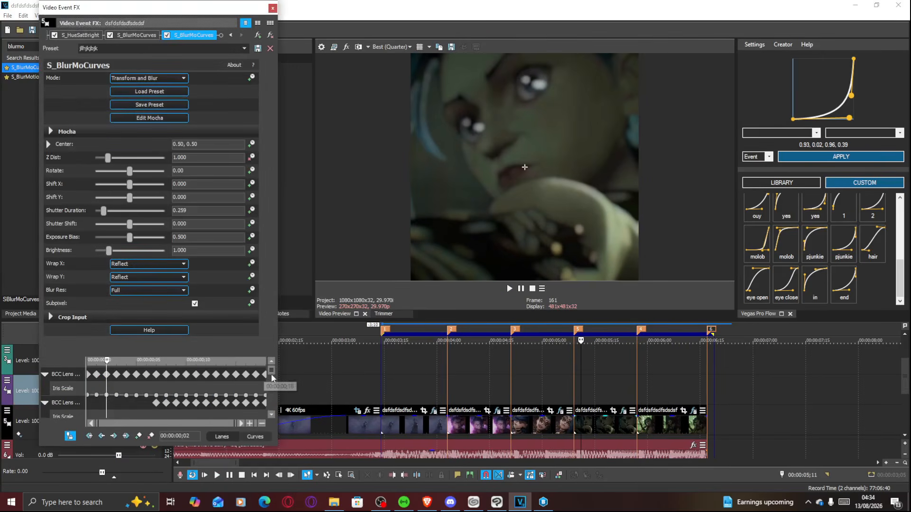
left_click(106, 395)
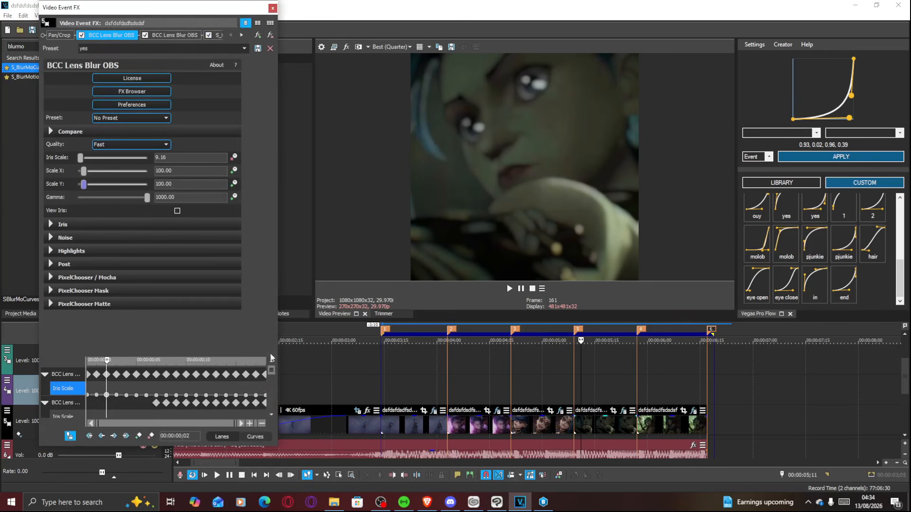
left_click_drag(271, 373, 264, 399)
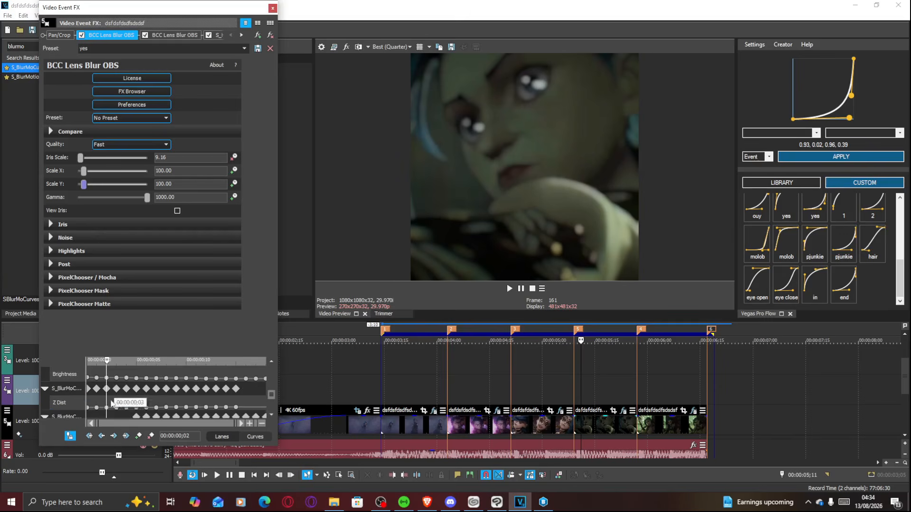
left_click(107, 408)
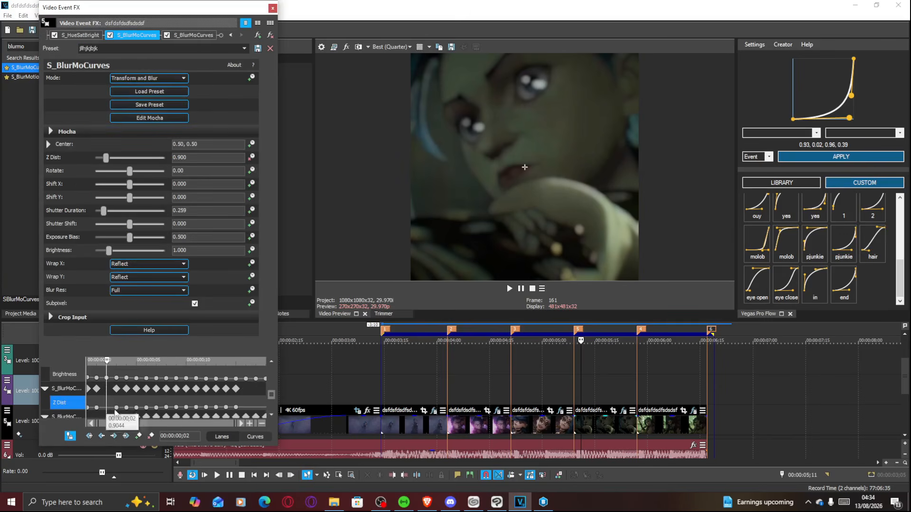
Step: Delete the Z Dist keyframe at 5 frames from the fourth clip's first S_BlurMoCurves
left_click(117, 407)
key("Right")
key("Right")
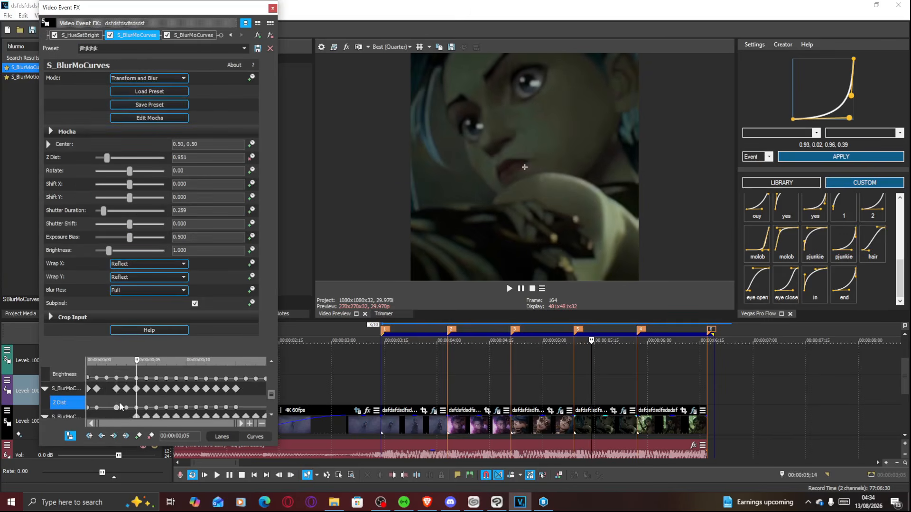
left_click(146, 408)
key("Right")
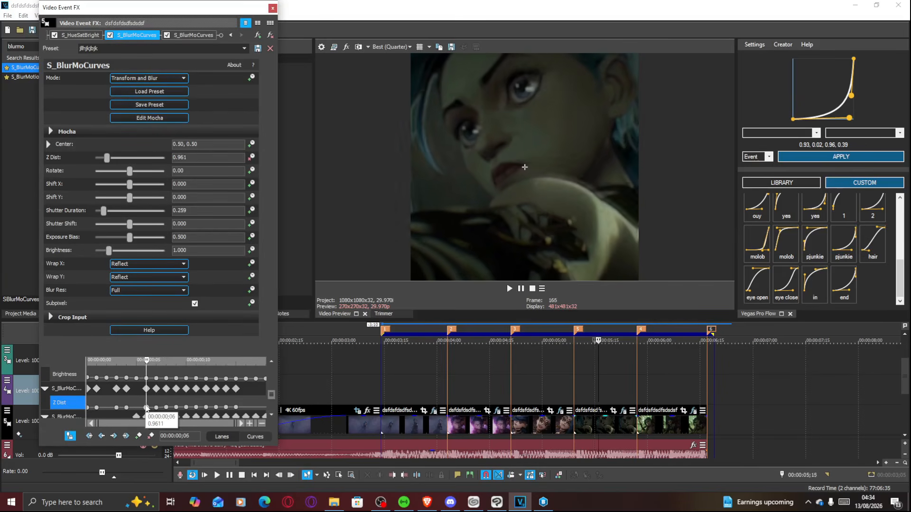
Step: Step back and forth through the fourth clip's opening frames to check the zoom for jumps
key("Right")
key("Right")
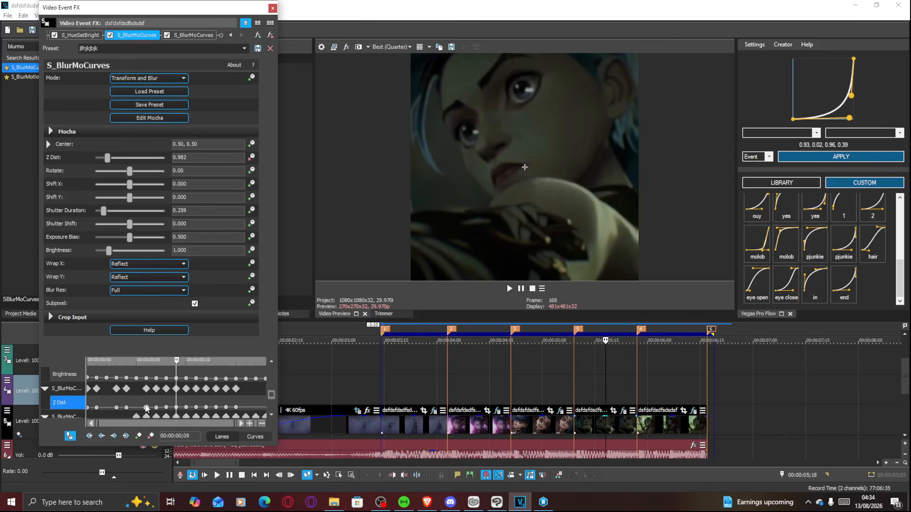
key("Right")
key("Right")
key("Left")
key("Left")
key("Left")
key("Left")
key("Left")
key("Left")
key("Left")
key("Left")
key("Left")
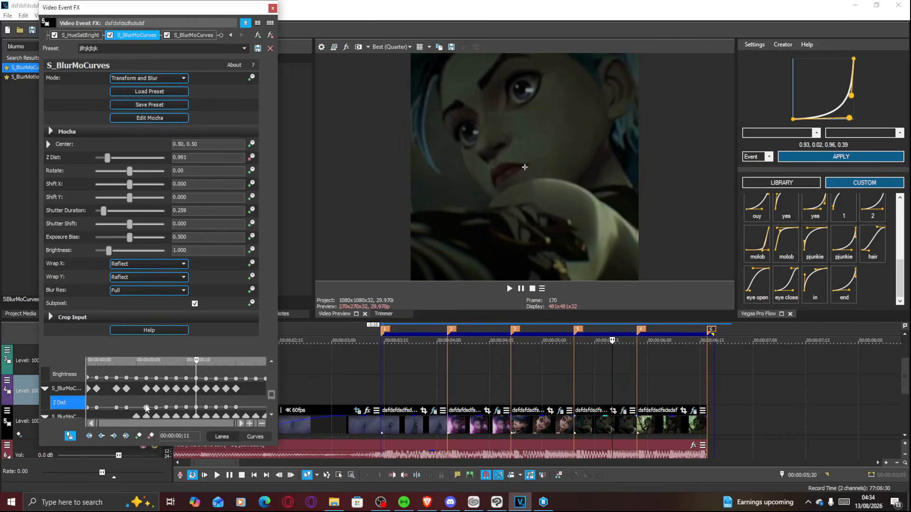
key("Left")
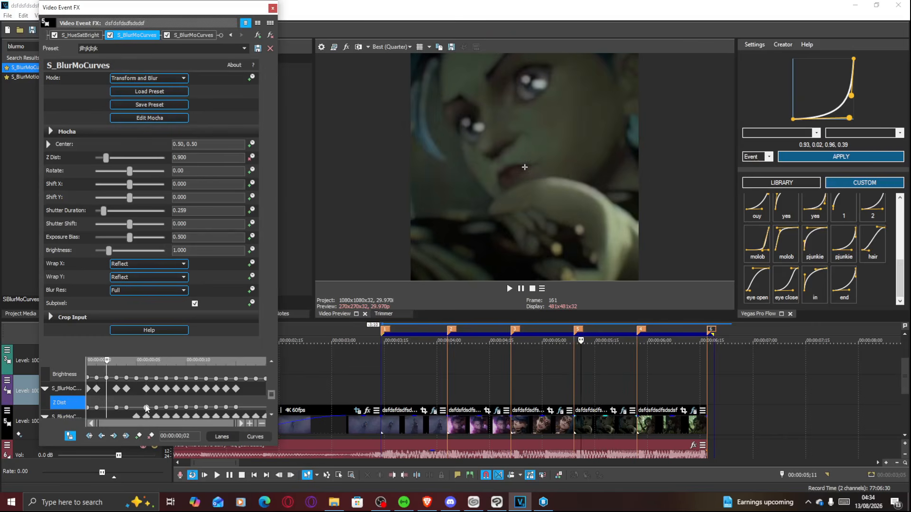
key("Right")
key("Right")
key("Right")
key("Right")
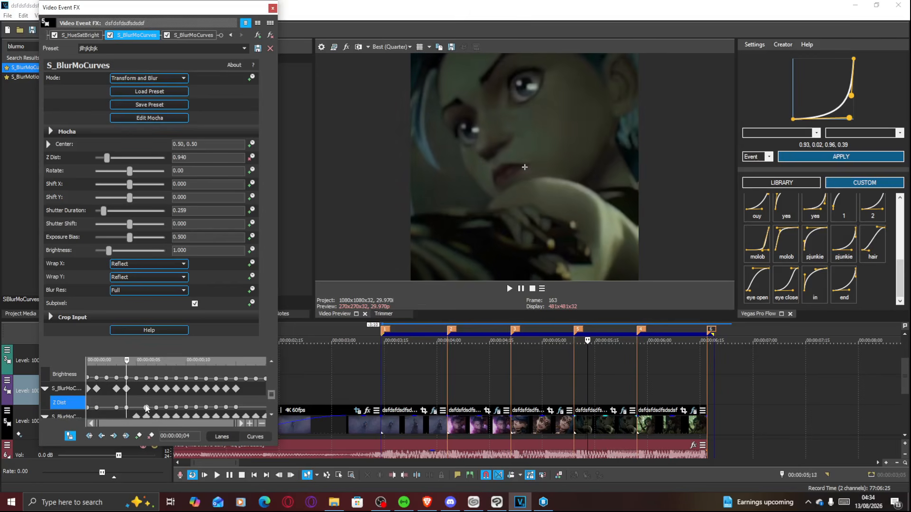
key("Right")
key("Right")
key("Right")
key("Right")
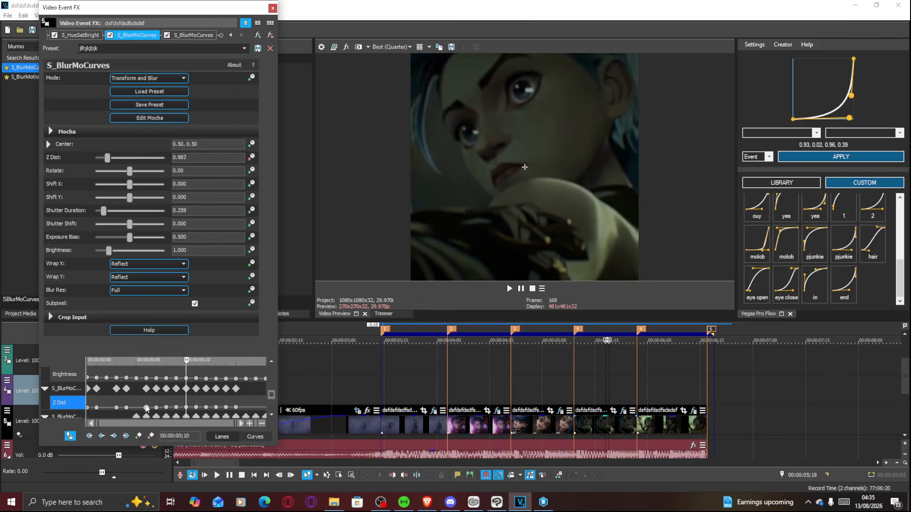
key("Left")
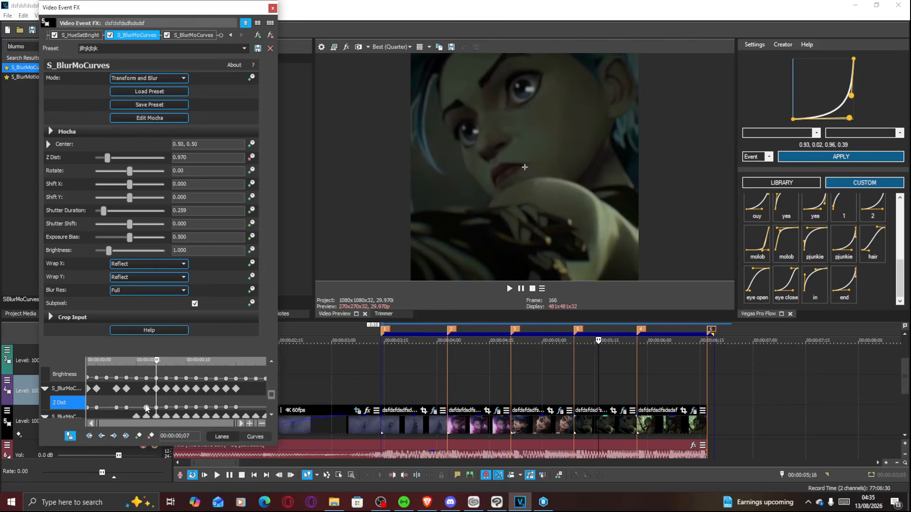
Step: Delete the fourth clip's Z Dist keyframe at 6 frames and play back the transition into the fifth clip
left_click_drag(145, 406, 268, 404)
left_click(639, 393)
key("space")
key("space")
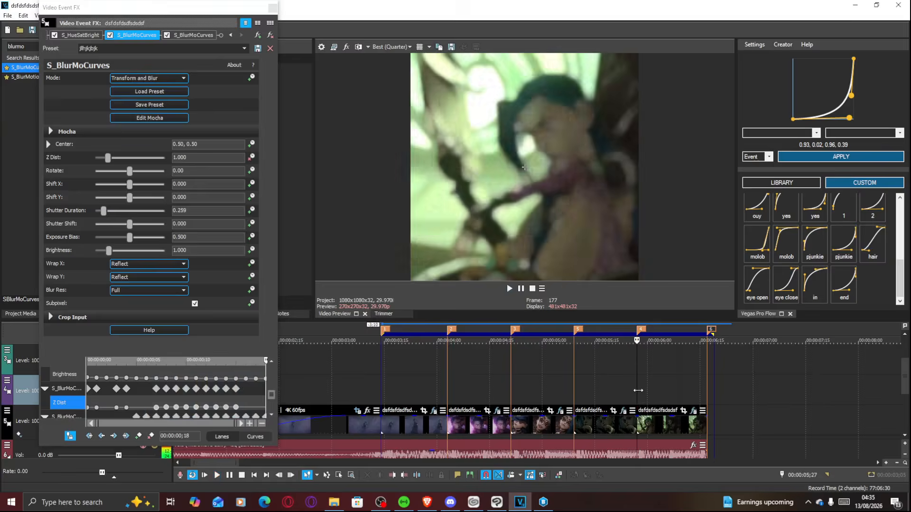
Step: Delete all Z Dist keyframes between the first and last ones in the fifth clip's first S_BlurMoCurves
left_click(694, 412)
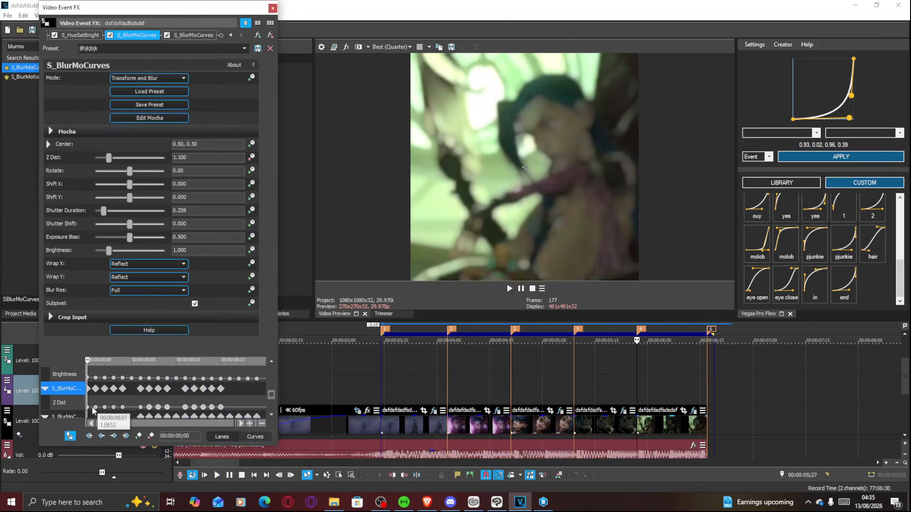
key("Right")
key("Right")
key("Right")
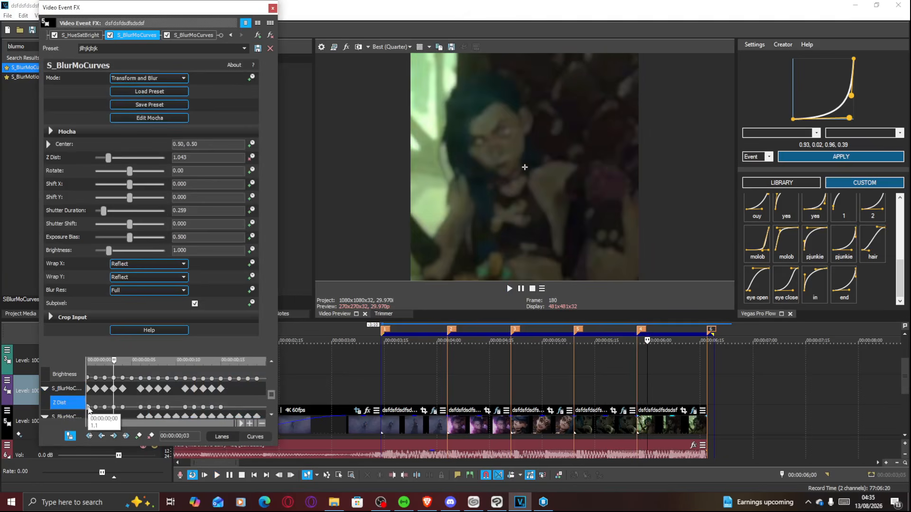
left_click(96, 408)
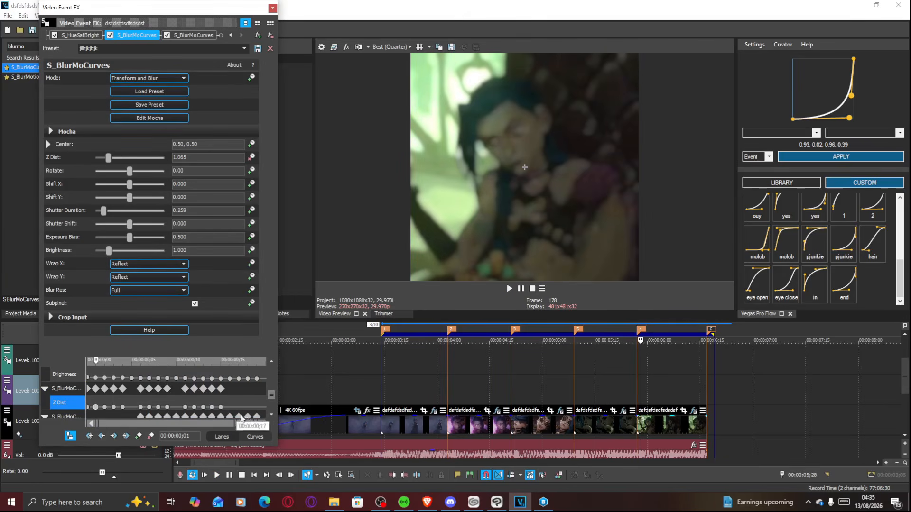
left_click(212, 407, "shift")
key("Delete")
Step: Apply the pjunkie ease-out curve (0.00, 0.39, 0.38, 0.98) to Z Dist of the fifth clip's 4: S_BlurMoCurves
left_click(663, 425)
left_click(662, 425)
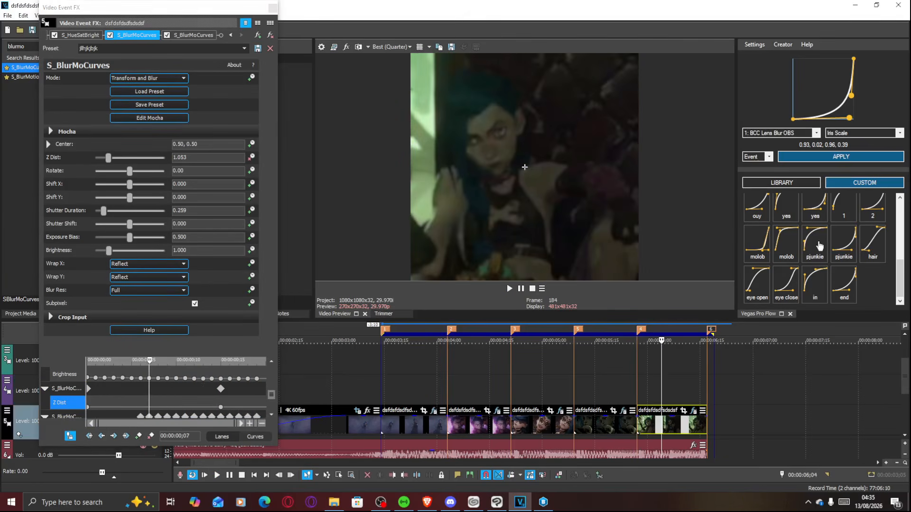
left_click(820, 245)
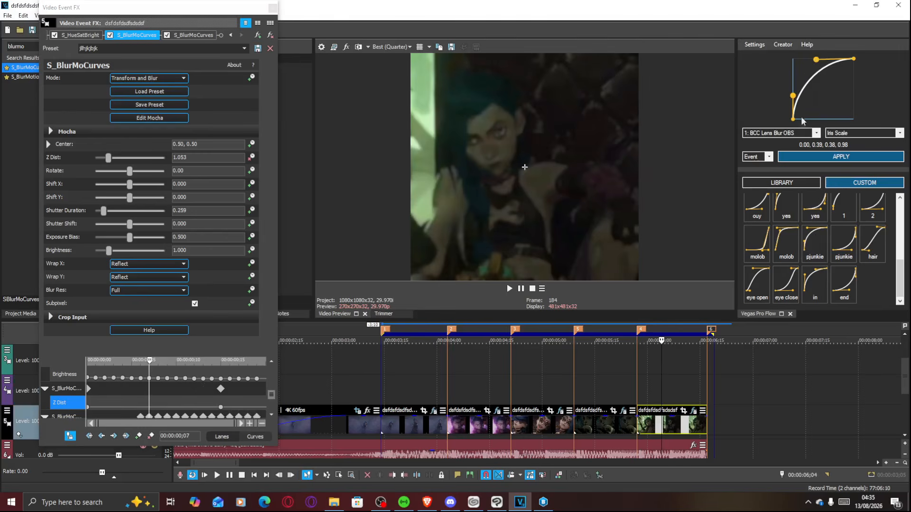
left_click(778, 133)
left_click(777, 167)
left_click(841, 157)
Step: Play back the fifth clip's zoom, close its effect settings and replay the looped sequence
left_click(96, 408)
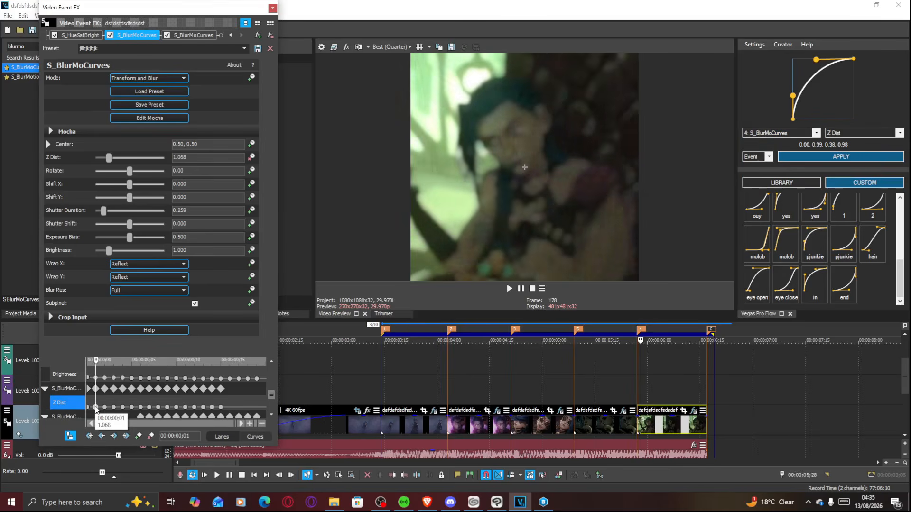
key("space")
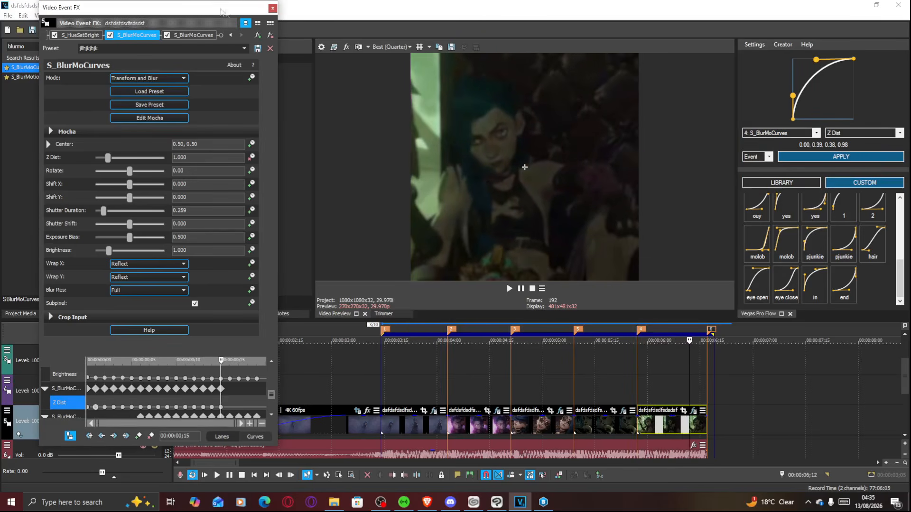
left_click(273, 8)
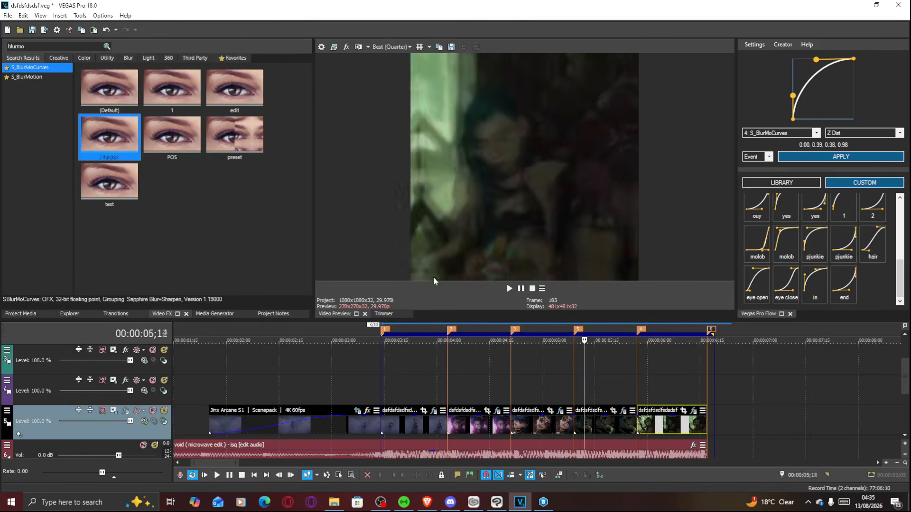
key("space")
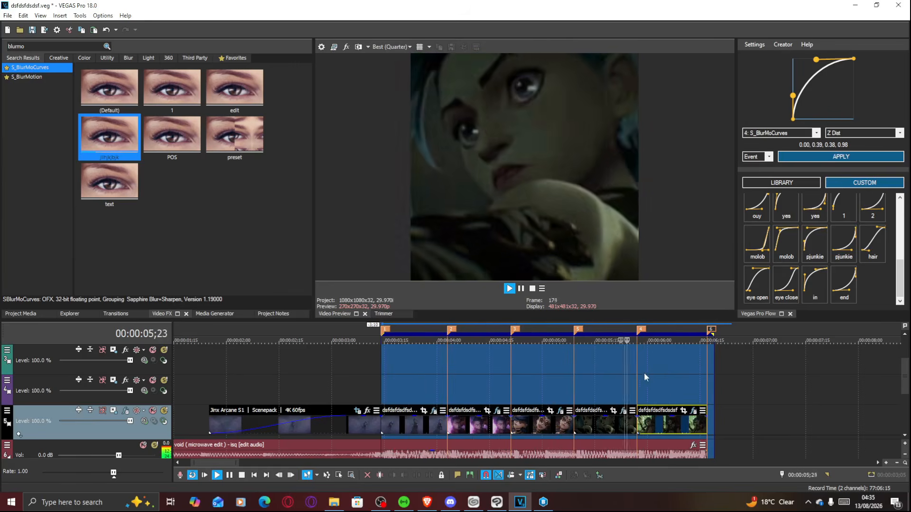
left_click(644, 376)
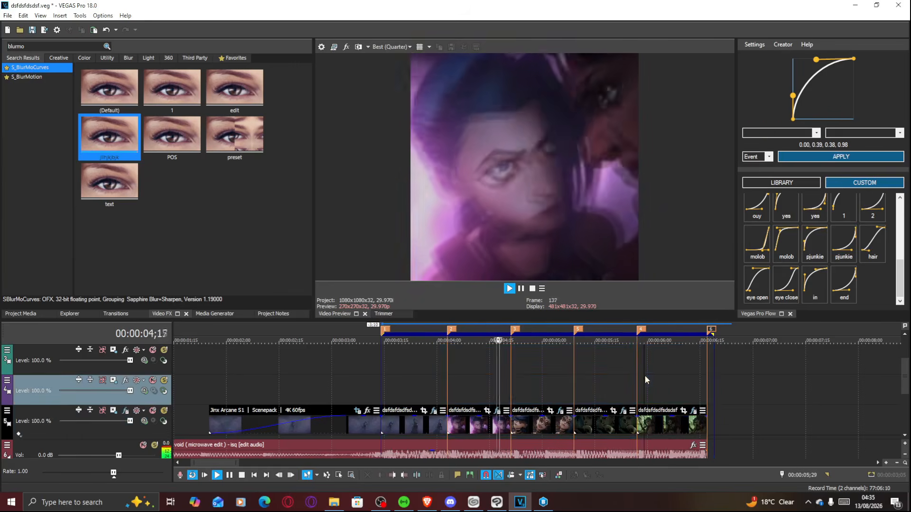
Step: Loop from the start of the second clip to the end of the last clip and play back the zooms
left_click(447, 381)
key("i")
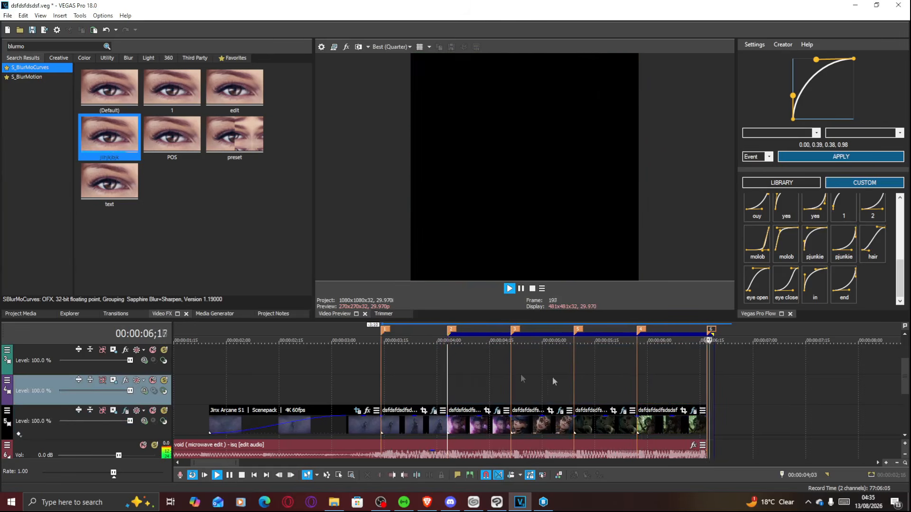
left_click(705, 383)
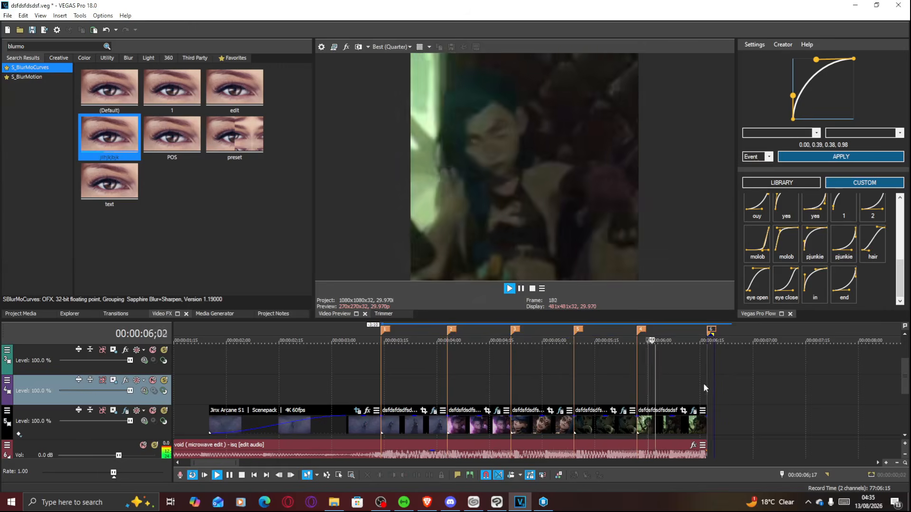
double_click(664, 432)
left_click_drag(638, 335, 448, 348)
key("space")
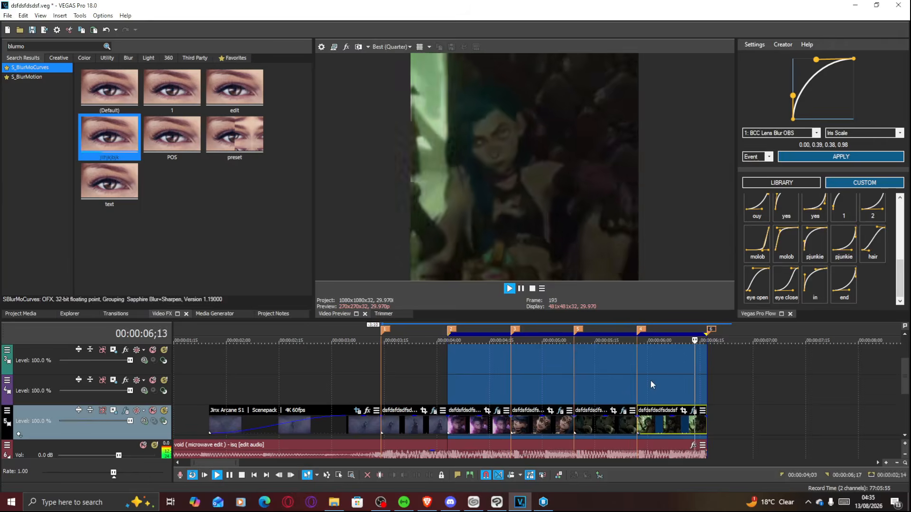
left_click(650, 380)
left_click(507, 372)
key("space")
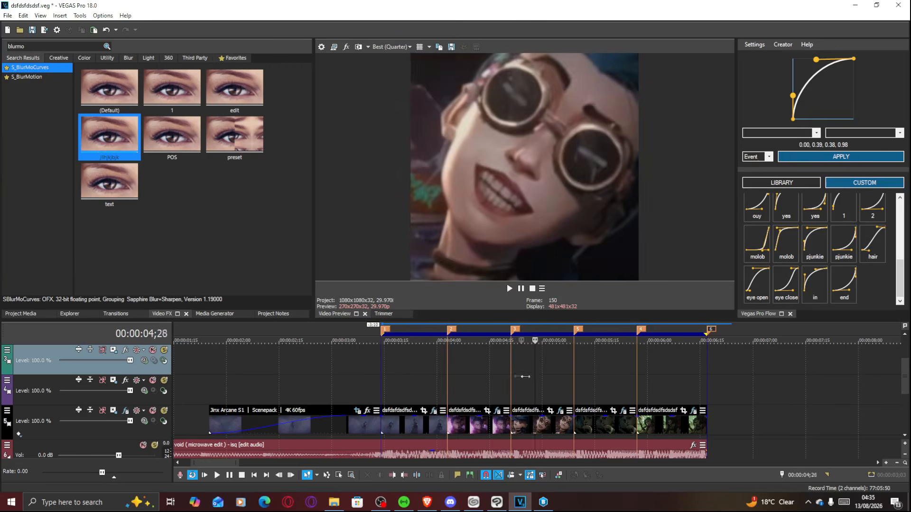
Step: Delete the Iris Scale keyframe at 15 frames from the second clip's second BCC Lens Blur OBS
left_click_drag(535, 378, 497, 373)
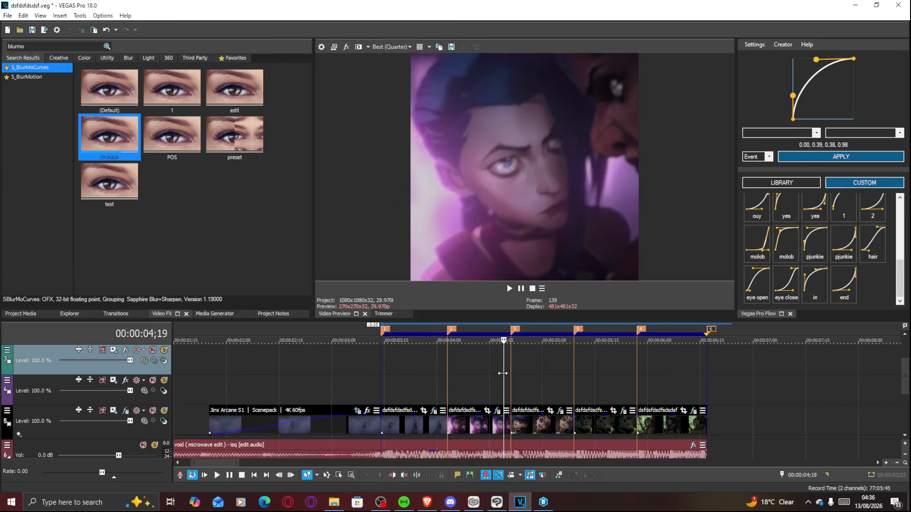
left_click(496, 411)
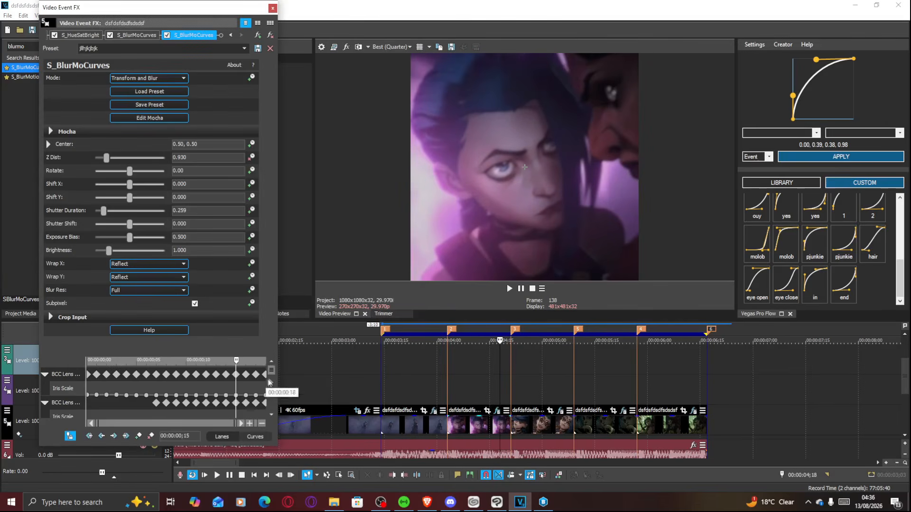
left_click_drag(271, 378, 272, 386)
left_click(236, 394)
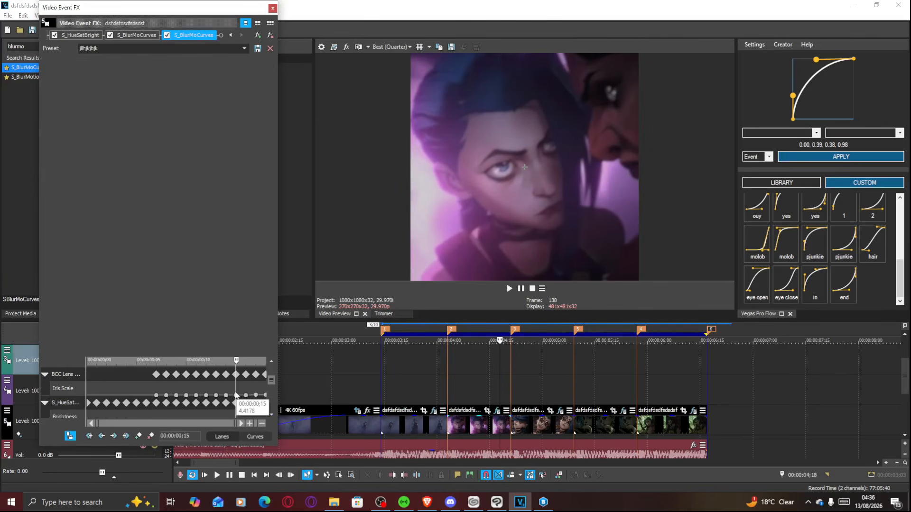
right_click(236, 395)
left_click(249, 259)
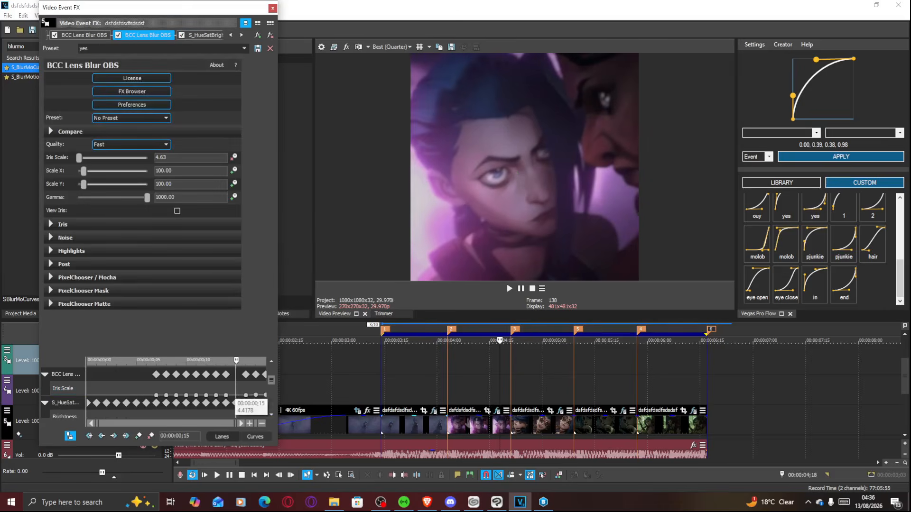
Step: Step frame by frame from the third clip through the fourth to check the blur and zoom motion
left_click(527, 422)
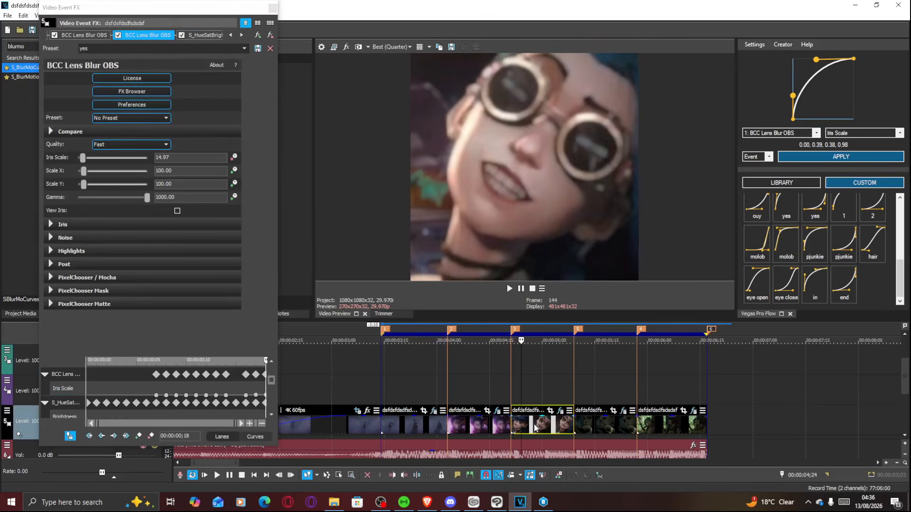
key("Right")
key("Right")
key("Right")
key("Right")
key("Right")
key("Right")
key("Right")
key("Right")
key("Right")
key("Right")
key("Right")
key("Right")
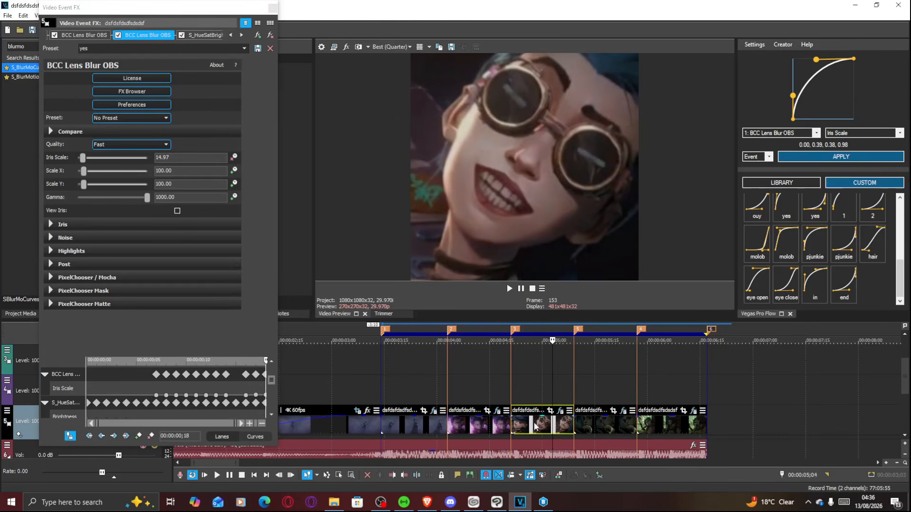
key("Right")
key("Right")
key("Right")
key("Right")
key("Right")
key("Right")
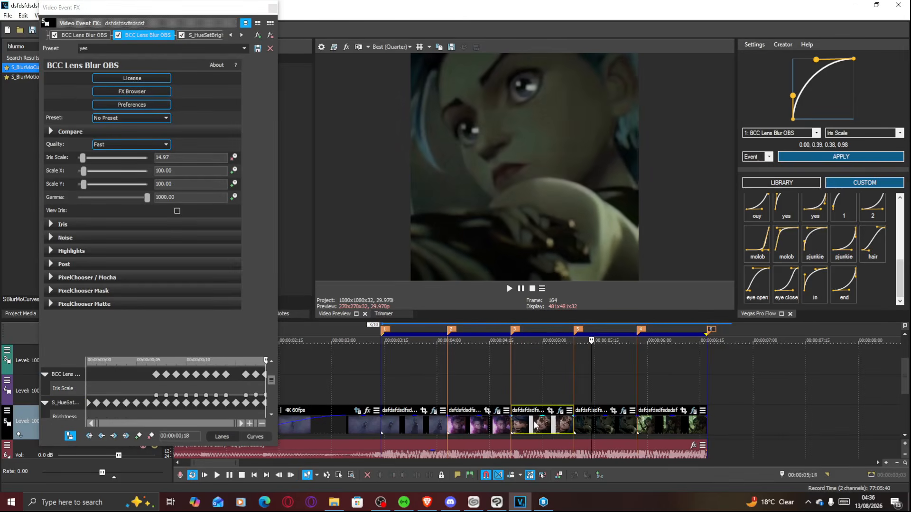
key("Right")
key("Right")
key("Right")
key("Right")
key("Right")
key("Right")
key("Right")
key("Right")
key("Right")
key("Right")
key("Right")
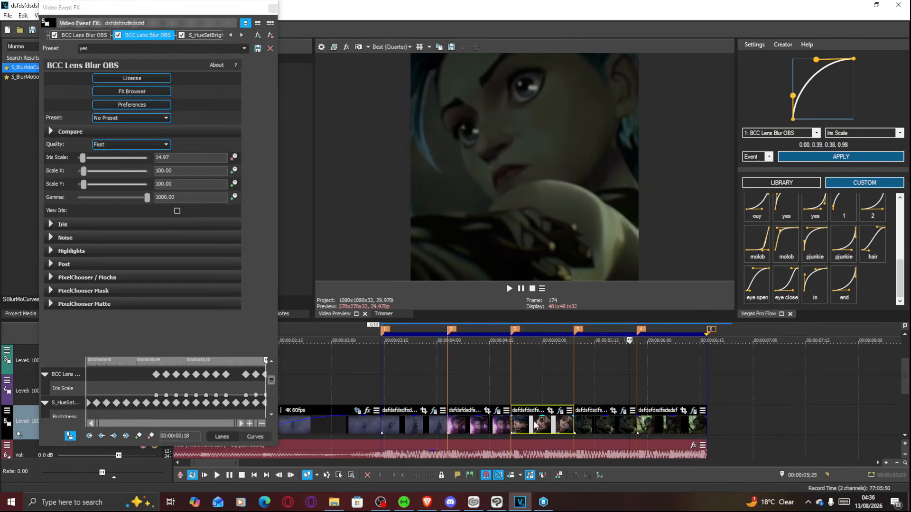
Step: Play back the sequence with the effect settings closed, and select the second clip
key("space")
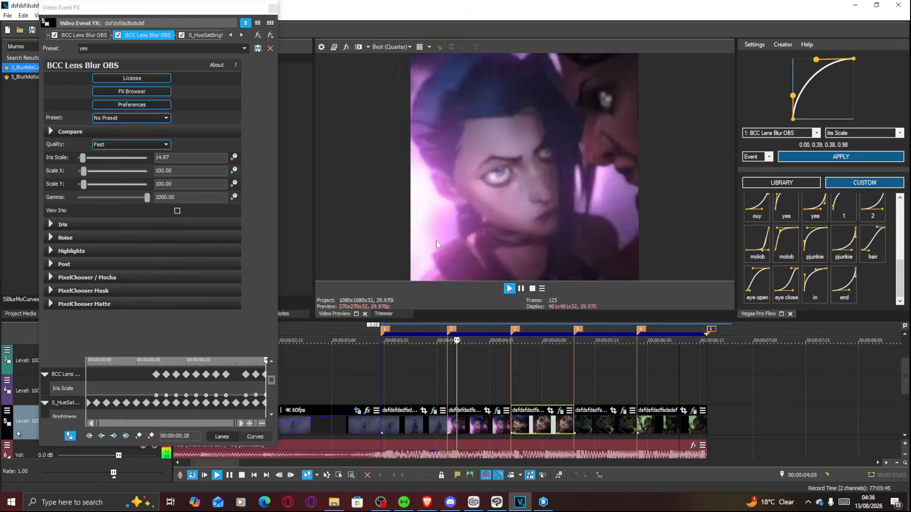
left_click(273, 8)
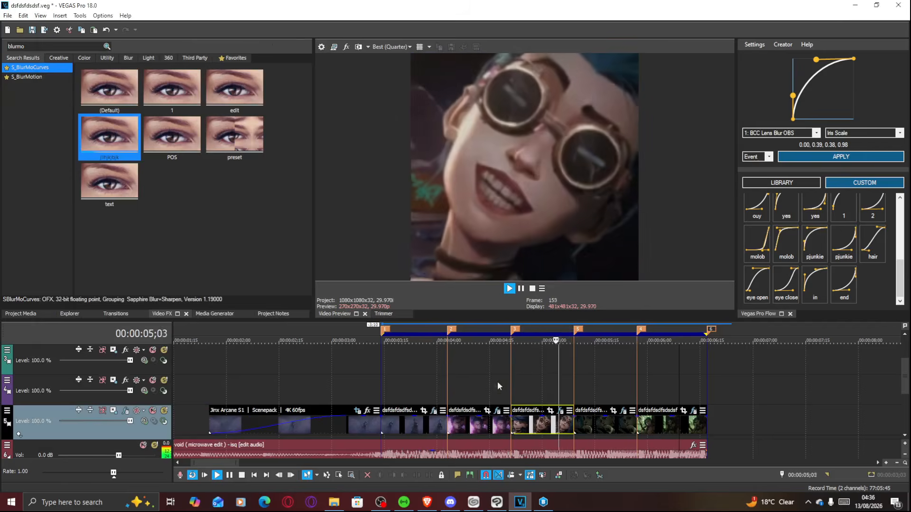
left_click(494, 381)
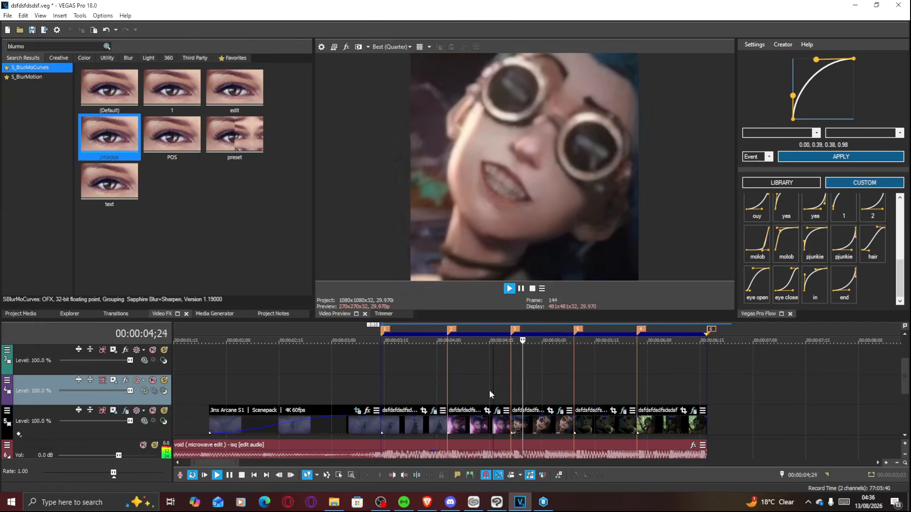
key("space")
left_click(475, 424)
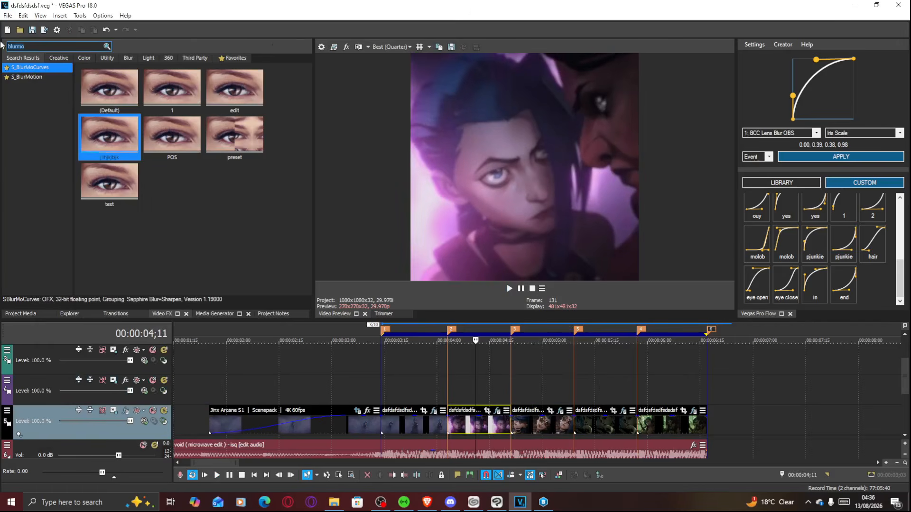
Step: Search the video effects for "hue" and apply the default S_HueSatBright effect to the first beat clip
type("hue")
left_click(29, 105)
left_click_drag(113, 92, 121, 109)
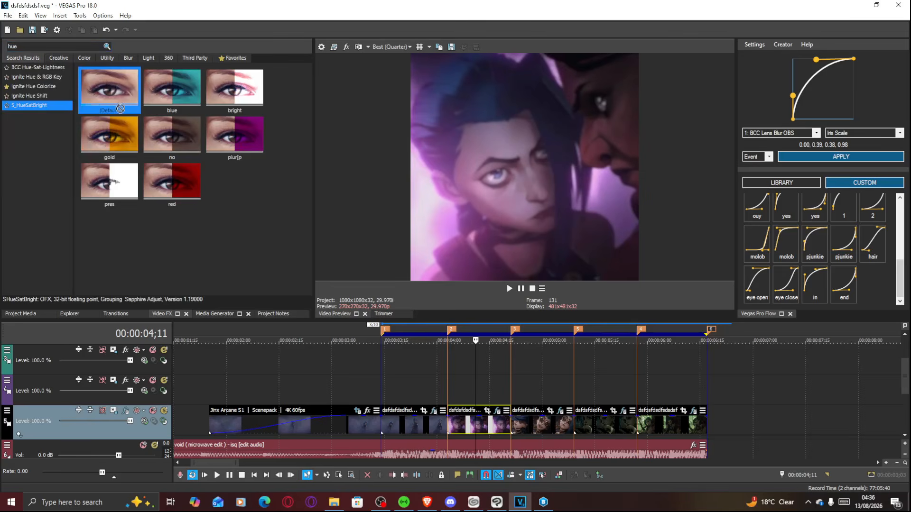
left_click_drag(415, 425, 414, 425)
left_click(419, 426)
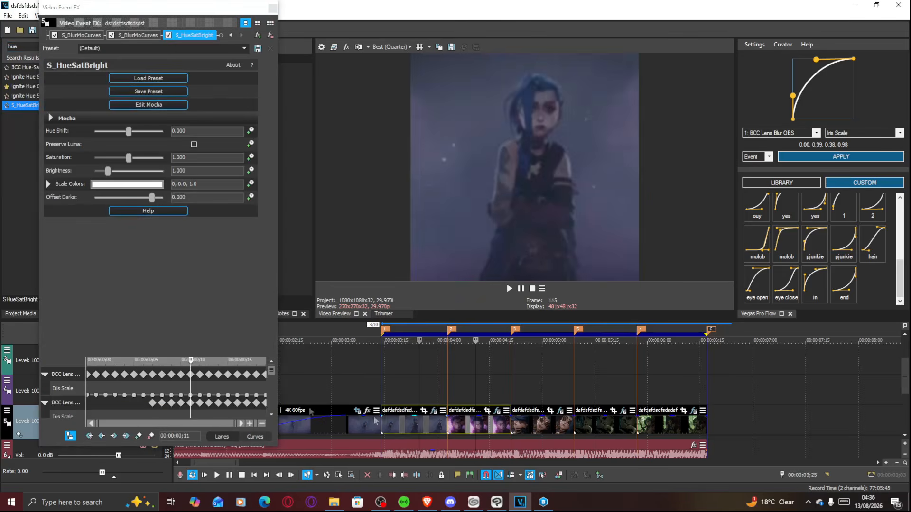
Step: Try darkening the first clip's end by animating S_HueSatBright Brightness to 0.340 at 18 frames, reset it and close the effect settings
left_click(252, 173)
left_click_drag(272, 371, 272, 410)
left_click_drag(88, 406, 162, 406)
left_click_drag(210, 403, 259, 394)
left_click_drag(107, 171, 100, 174)
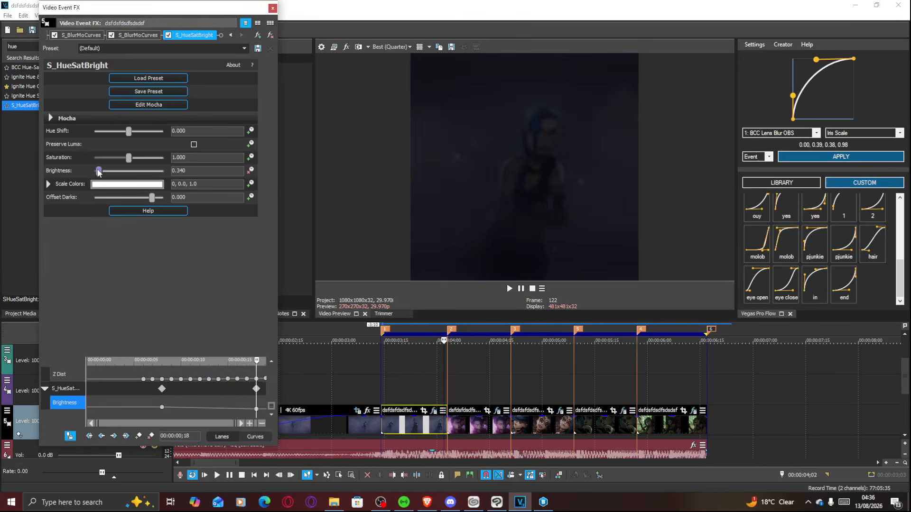
double_click(98, 172)
left_click(274, 9)
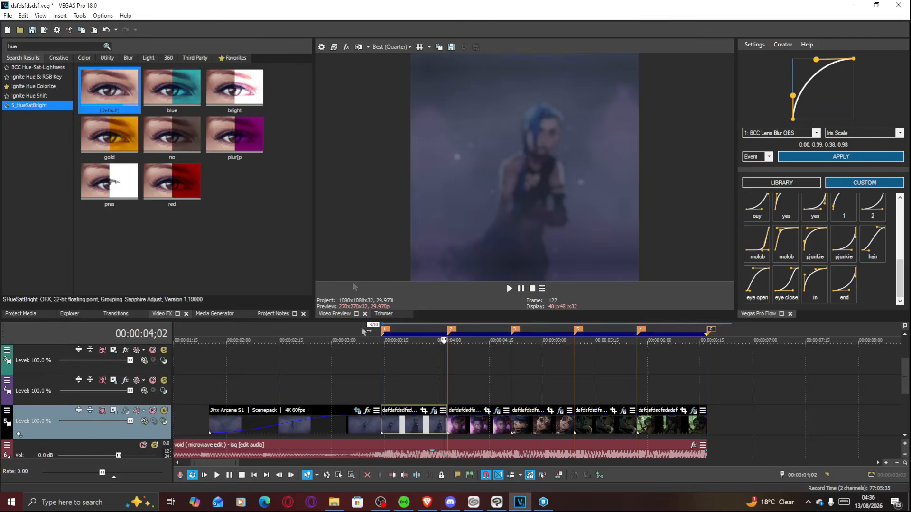
Step: Insert a Track Composite Level envelope on the track holding the beat clips
left_click(78, 15)
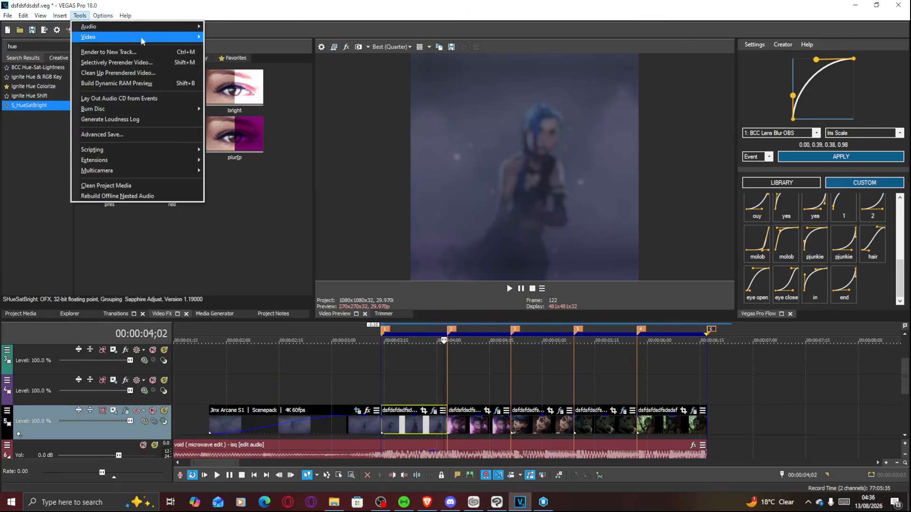
mouse_move(65, 17)
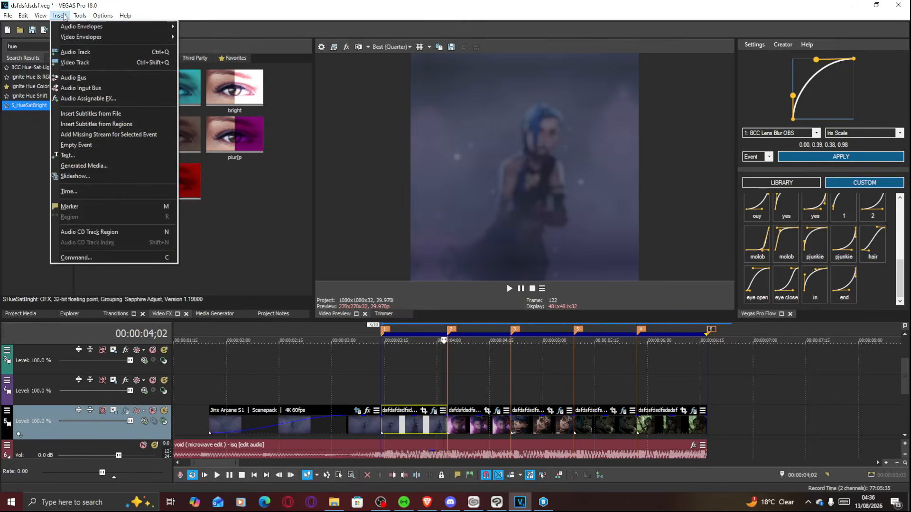
mouse_move(118, 37)
left_click(201, 48)
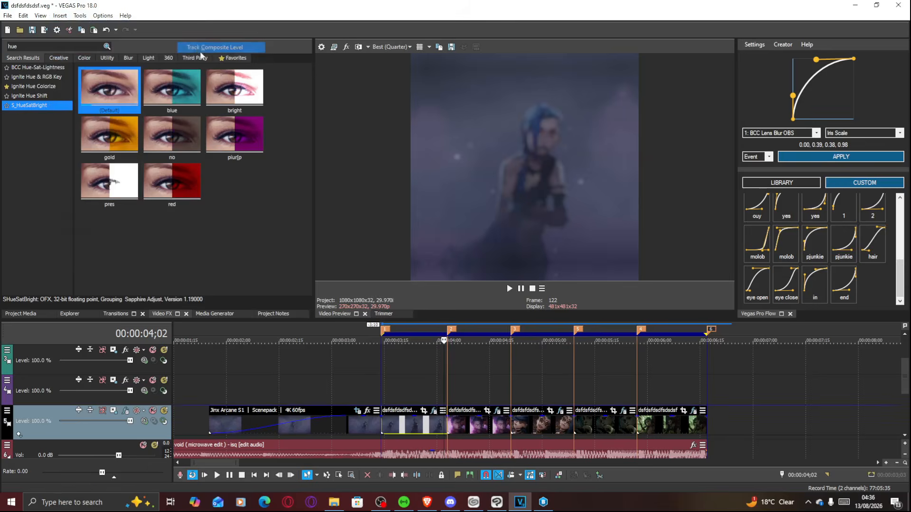
Step: Add composite level envelope points at the start of each of the five beat clips and at the last clip's end
left_click(379, 412)
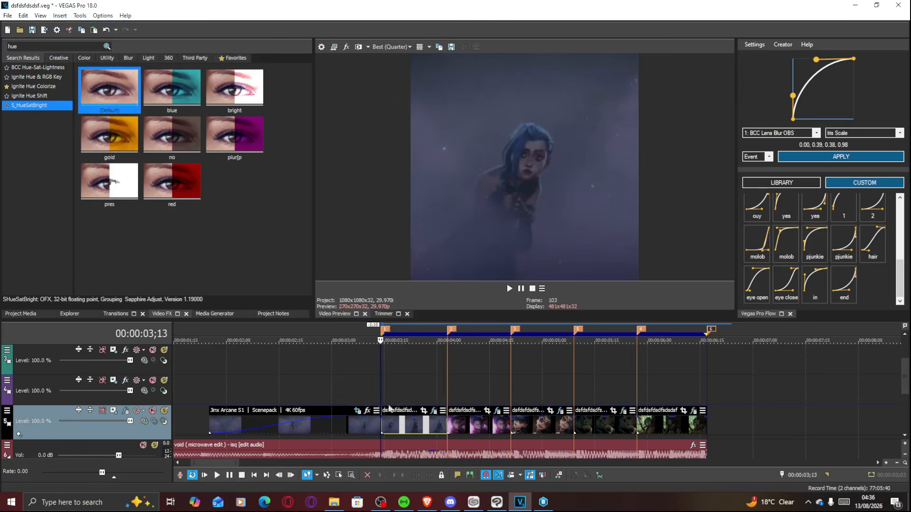
left_click(448, 412)
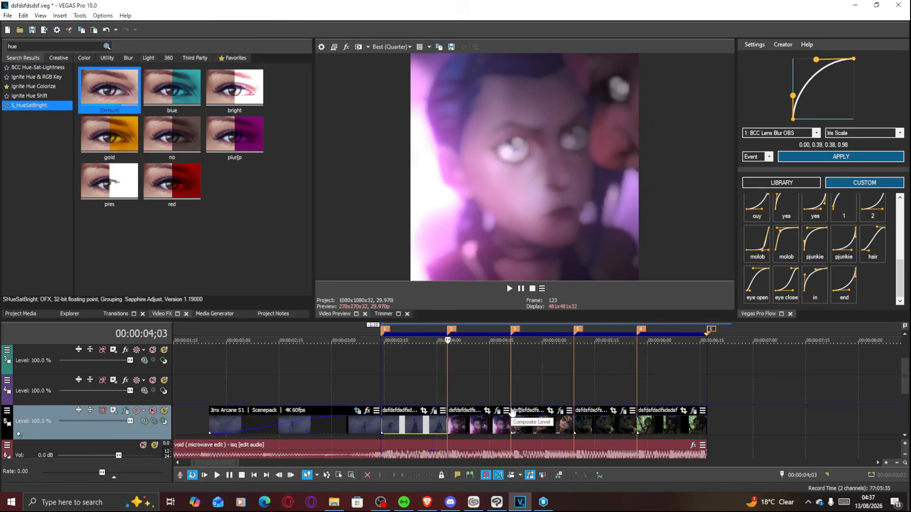
left_click(512, 412)
left_click(574, 413)
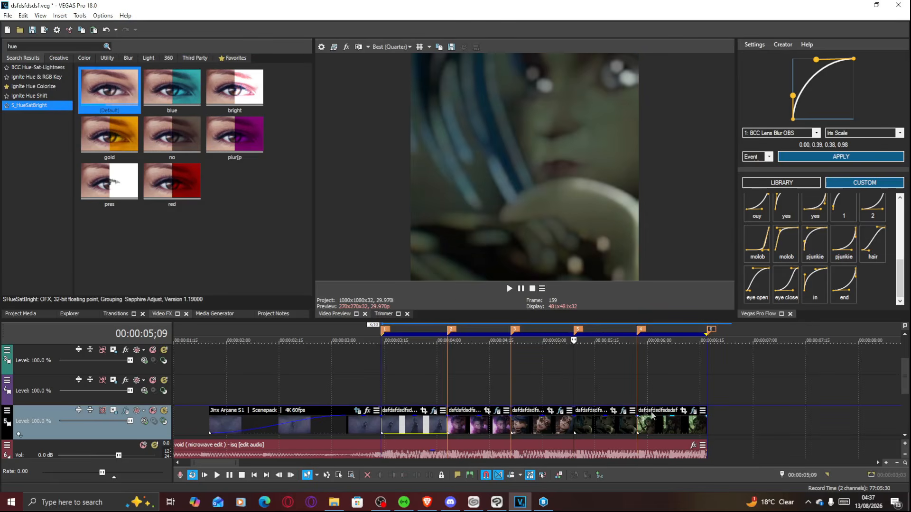
left_click(639, 413)
left_click(709, 409)
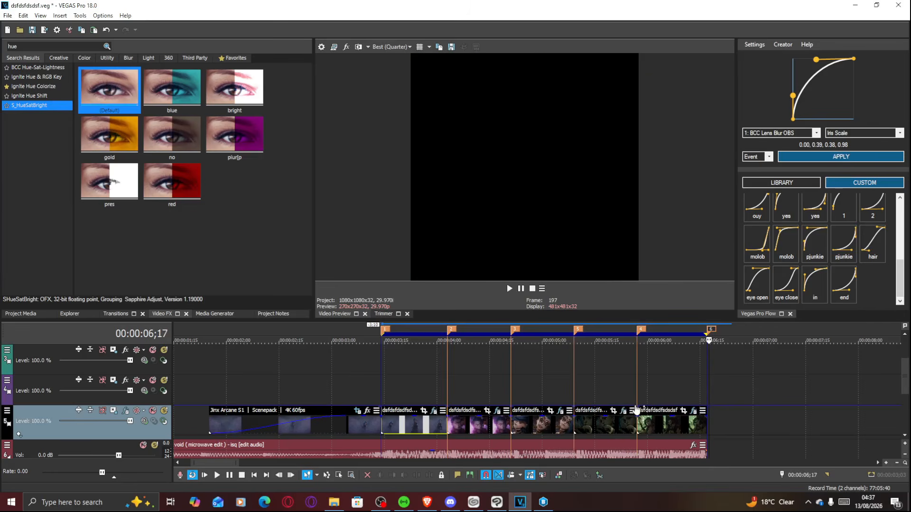
Step: Add a composite level envelope point just before the end of each of the five beat clips
left_click(454, 381)
scroll(451, 378, "up", 3)
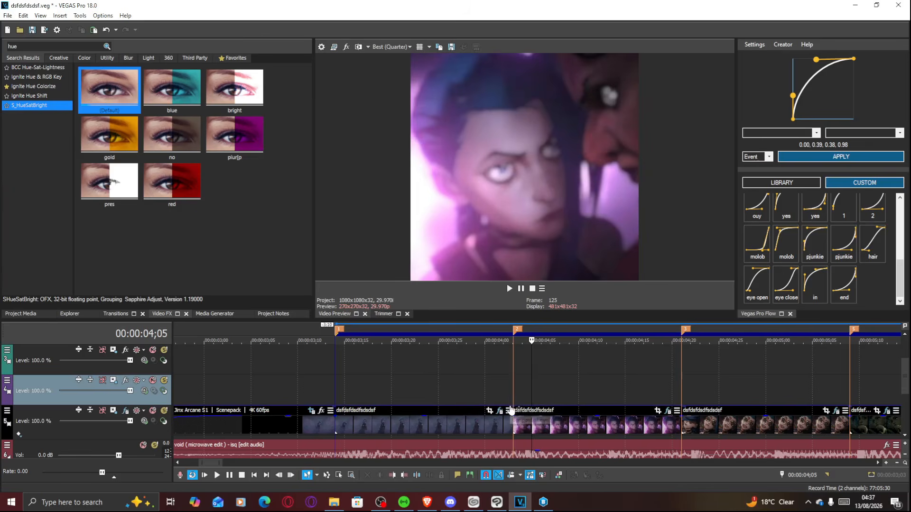
left_click(511, 410)
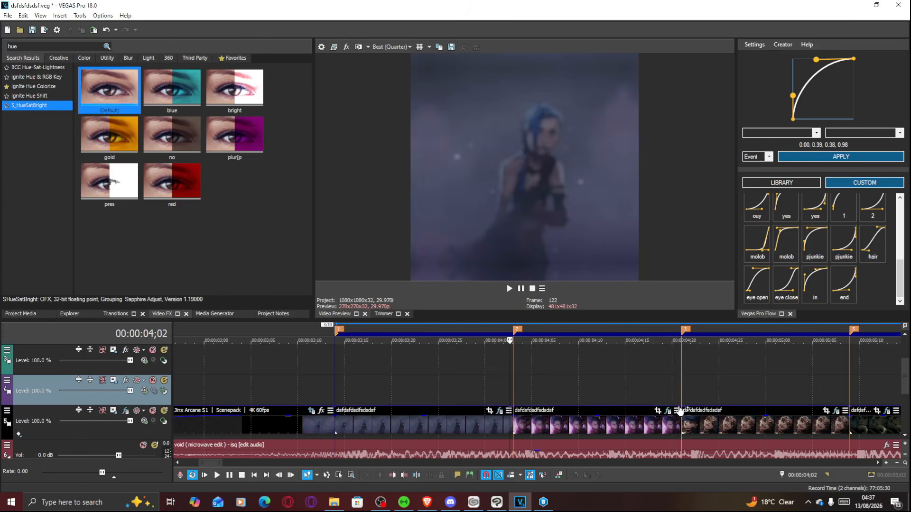
left_click(679, 410)
scroll(667, 411, "down", 2)
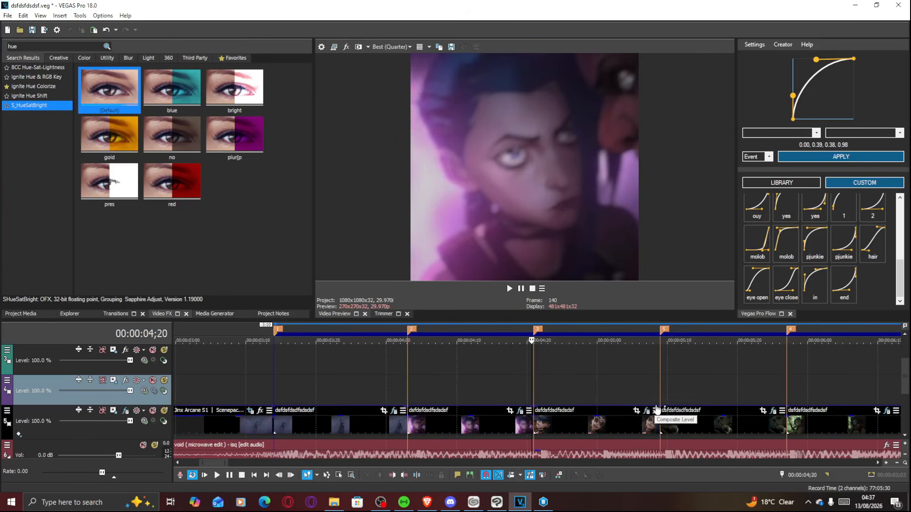
left_click(656, 411)
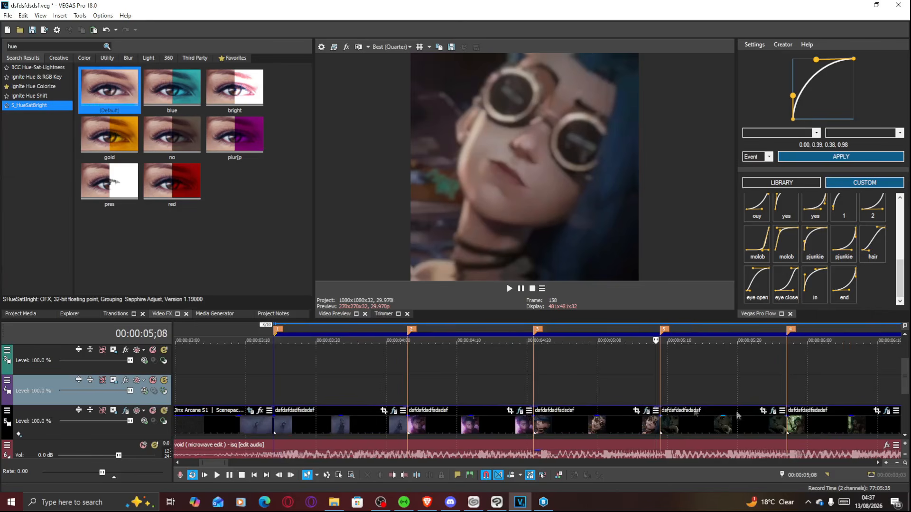
left_click(781, 411)
scroll(764, 411, "down", 2)
left_click(601, 406)
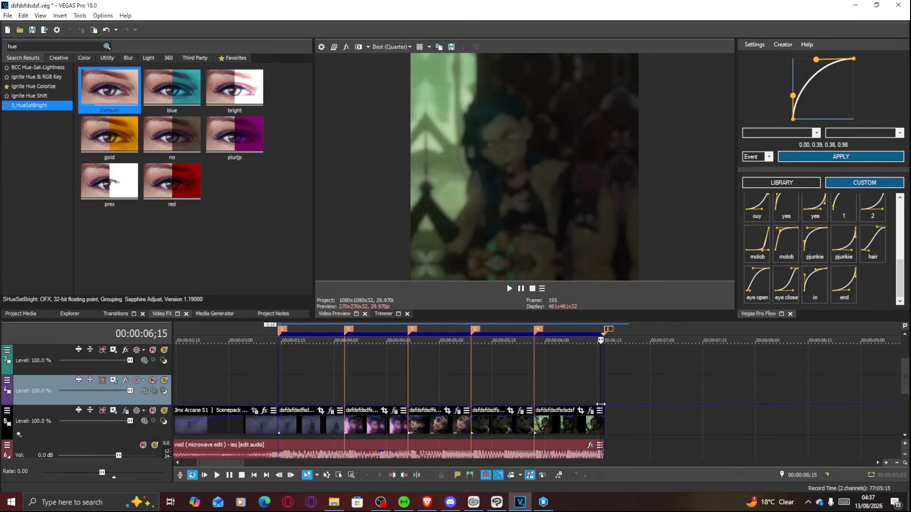
Step: Add a composite level envelope point about halfway through each of the five beat clips
left_click(331, 395)
scroll(331, 395, "up", 2)
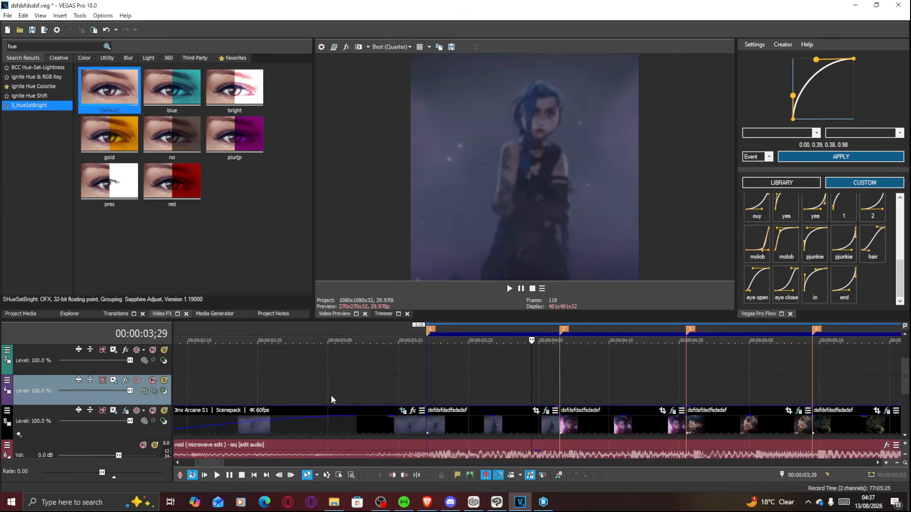
left_click(478, 411)
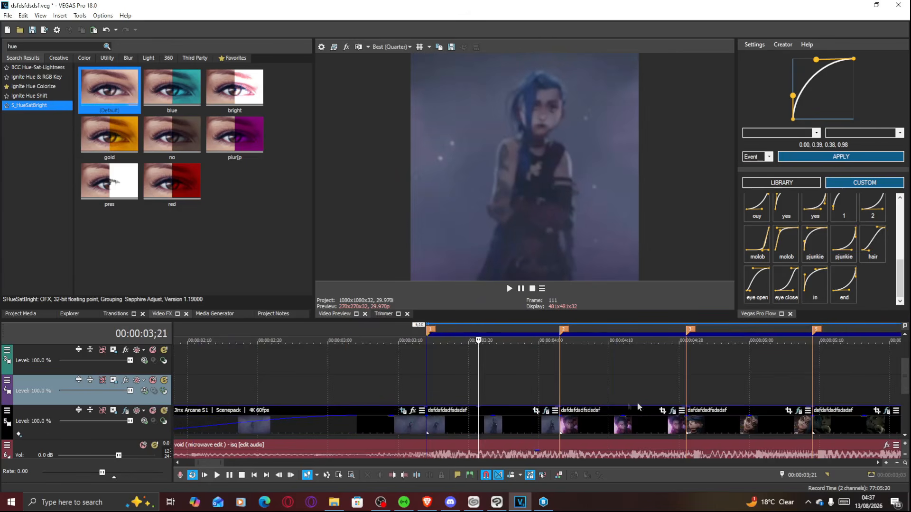
left_click(622, 411)
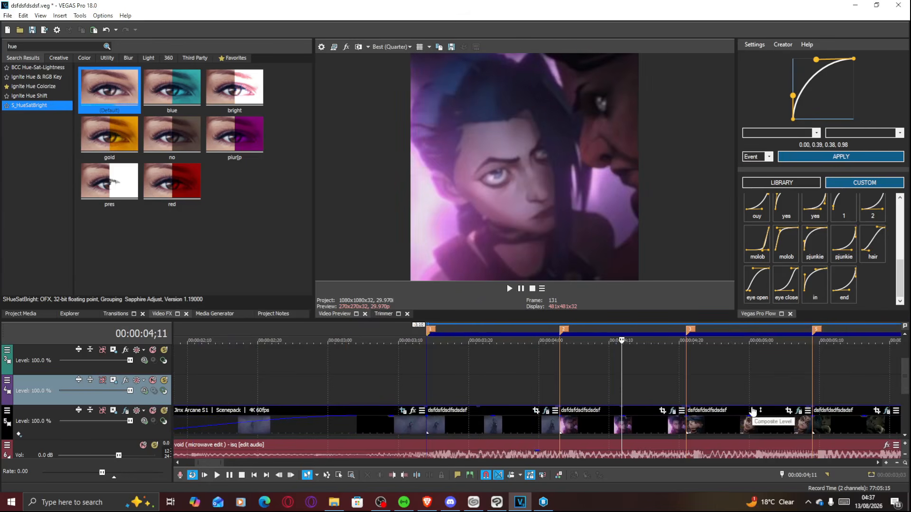
left_click(752, 410)
scroll(738, 411, "down", 2)
left_click(615, 411)
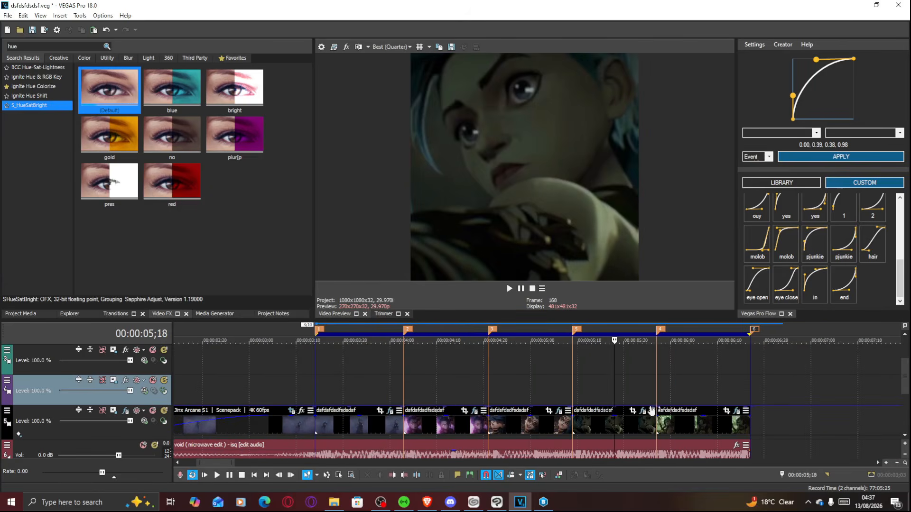
left_click(705, 411)
Step: Lower the composite level at the first clip's end to about 21% and give the descending segment a Slow Fade curve
left_click(394, 391)
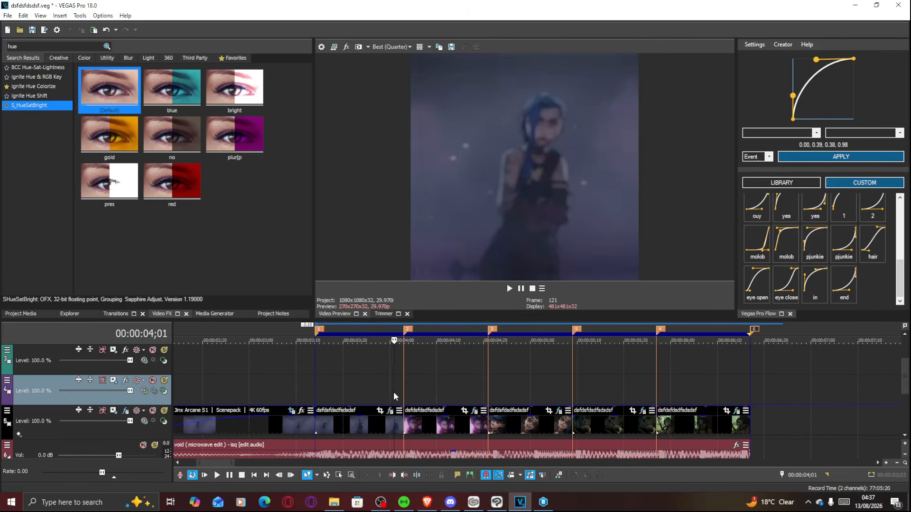
scroll(393, 391, "up", 2)
double_click(467, 408)
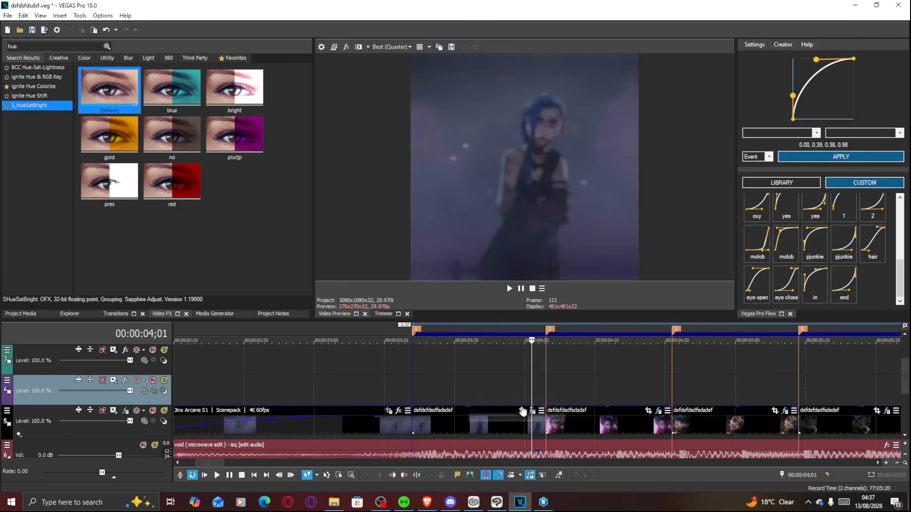
double_click(540, 408)
left_click_drag(542, 409, 544, 430)
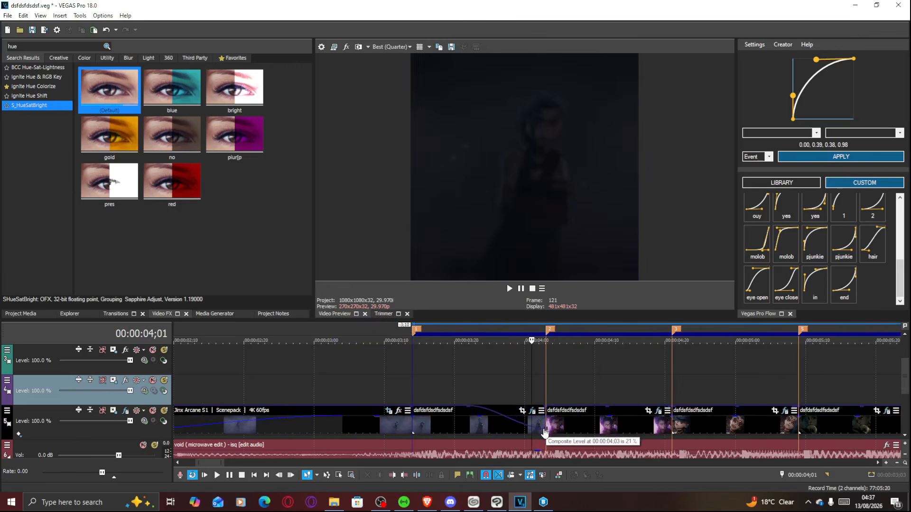
right_click(468, 406)
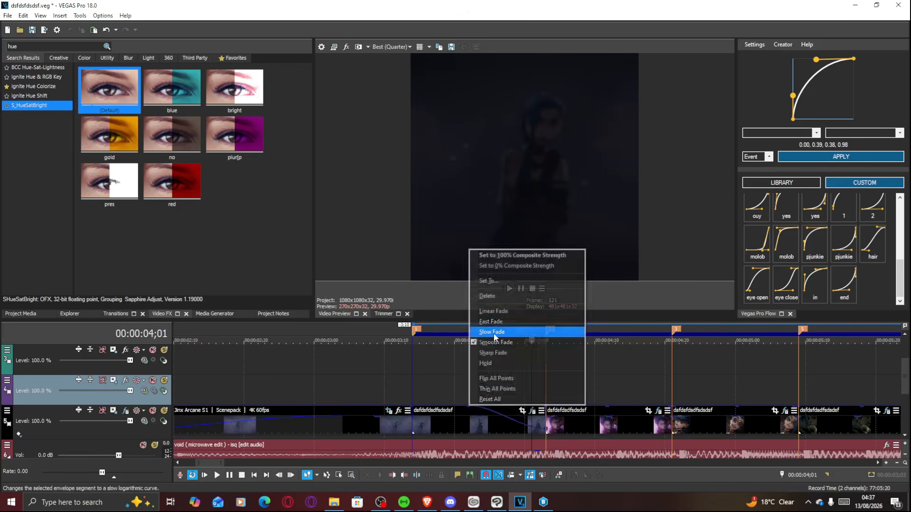
left_click(497, 352)
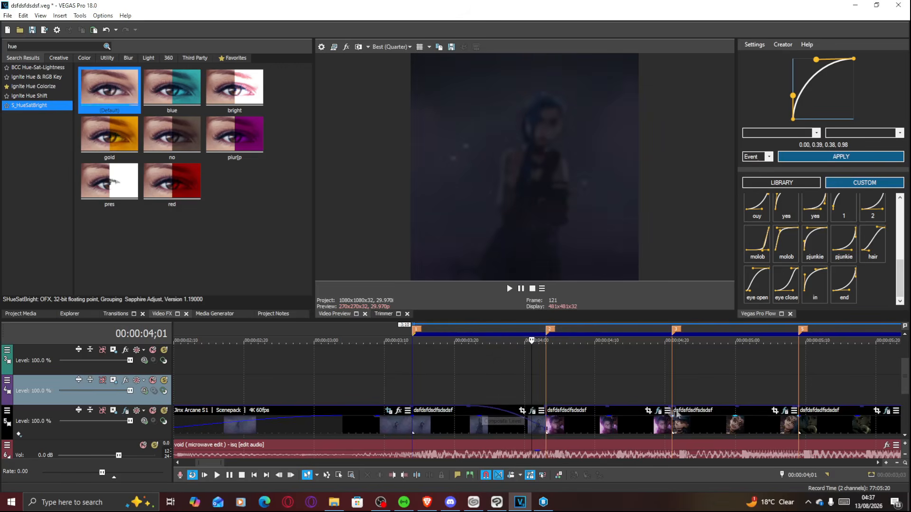
Step: Lower the composite level point at the second clip's end and change its descending segment to Slow Fade
left_click_drag(671, 409, 669, 431)
right_click(606, 407)
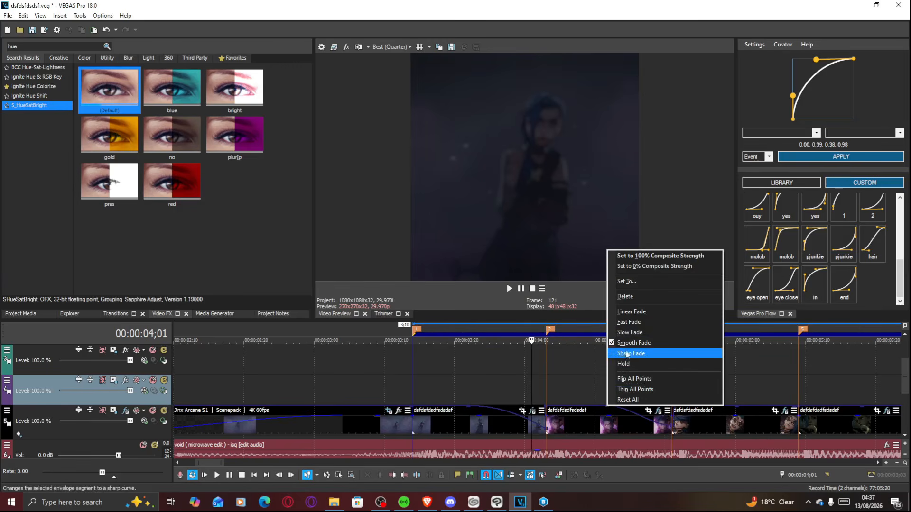
left_click(630, 332)
Step: Darken the third clip's end by lowering its last composite level point and apply Slow Fade to the segment
left_click(782, 424)
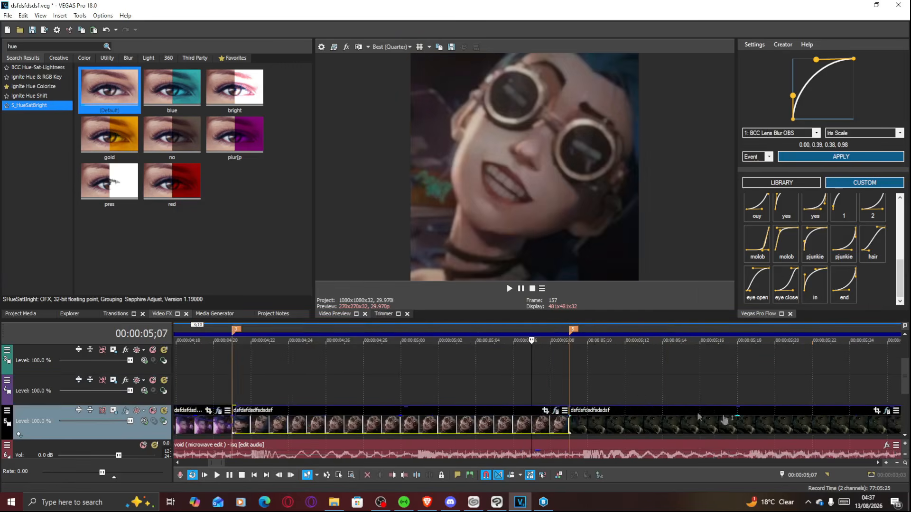
left_click_drag(558, 407, 558, 428)
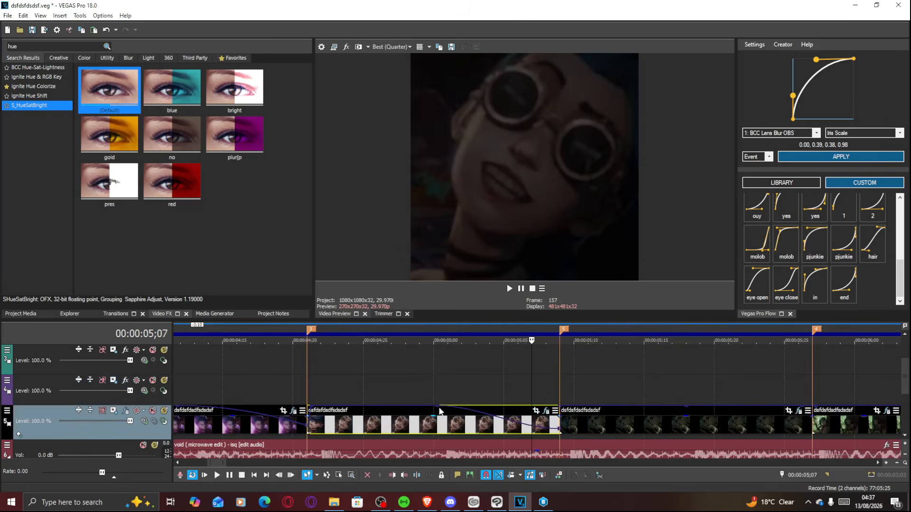
right_click(400, 406)
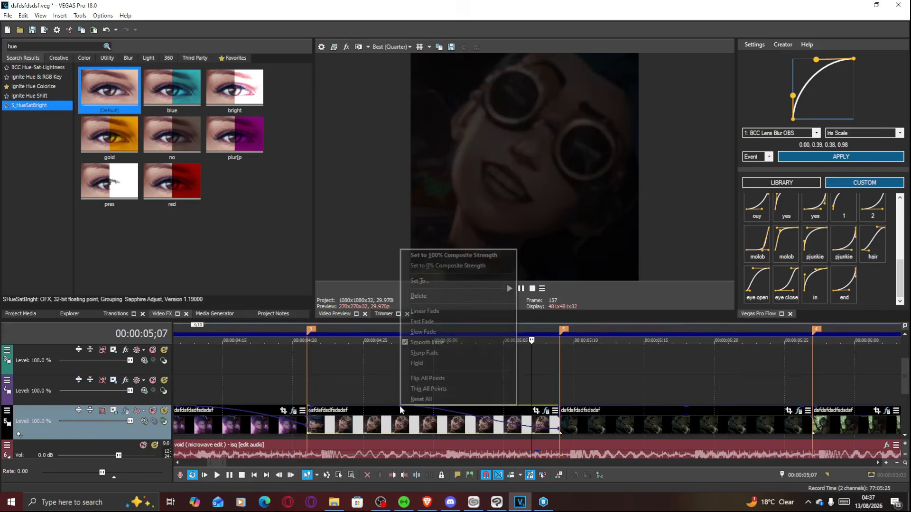
left_click(435, 332)
Step: Pull the fourth clip's final composite level point down almost to black and set its descending segment to Slow Fade
left_click(798, 427)
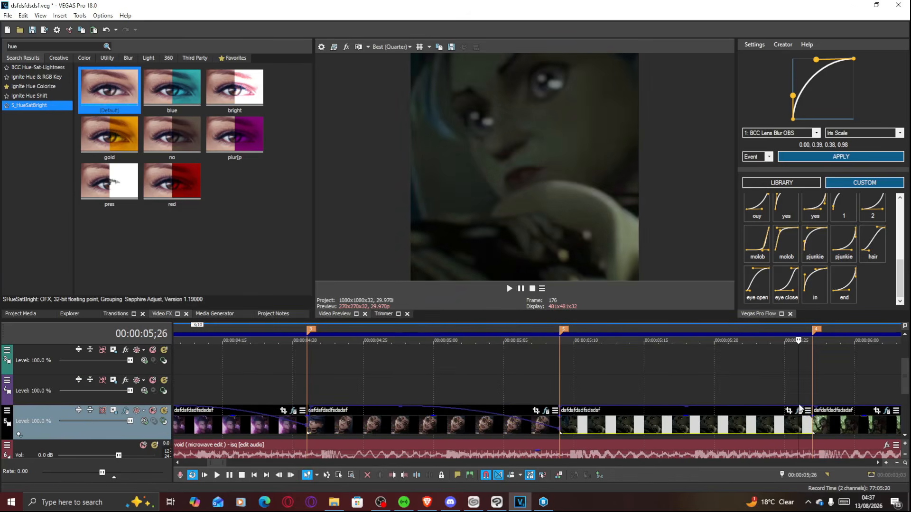
left_click_drag(801, 411, 812, 435)
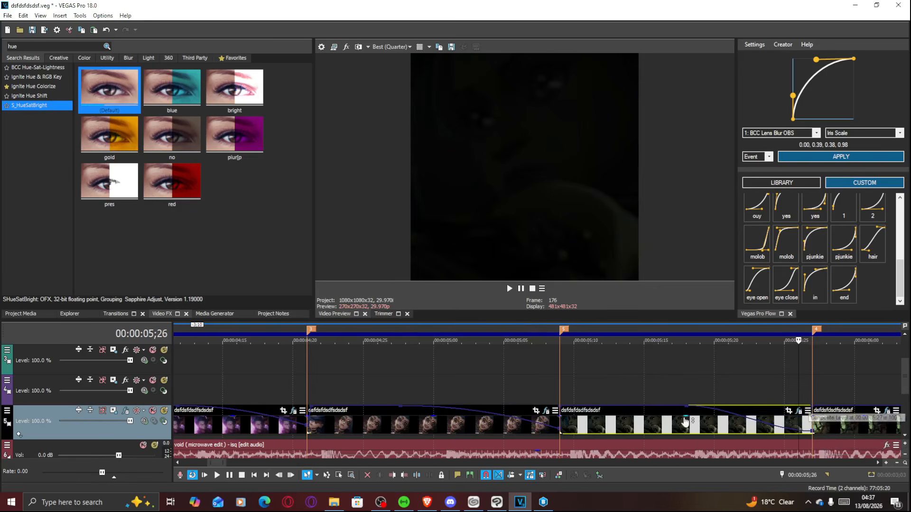
right_click(630, 404)
left_click(663, 331)
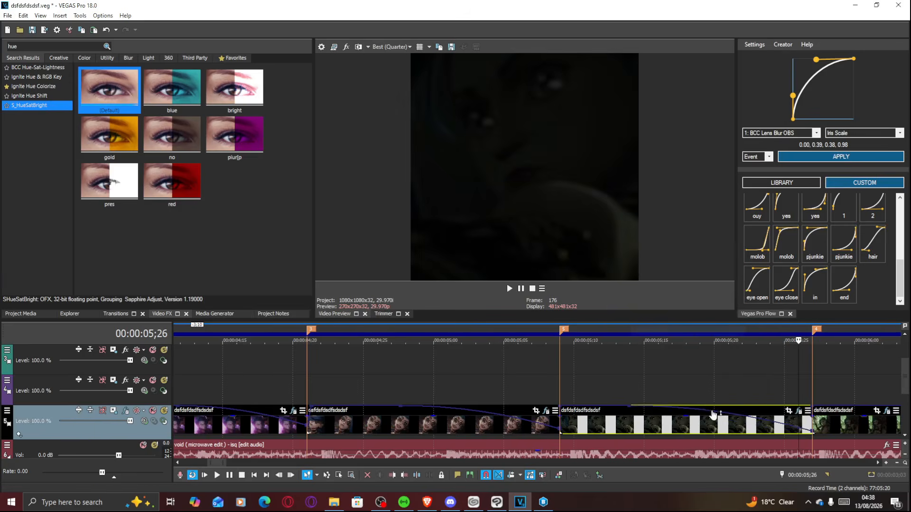
Step: Lower the composite level at the end of the last clip to about 16% and set its descending segment to Slow Fade
scroll(642, 412, "down", 2)
left_click_drag(670, 411, 682, 433)
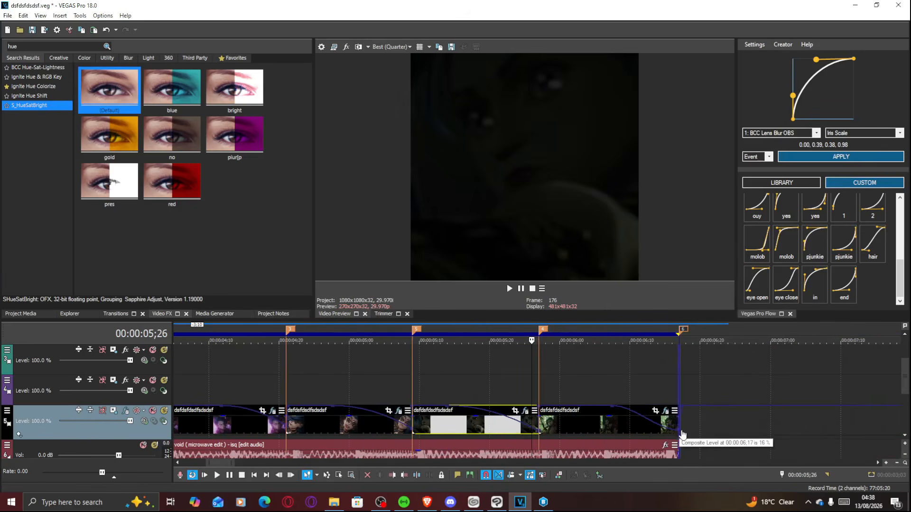
right_click(587, 409)
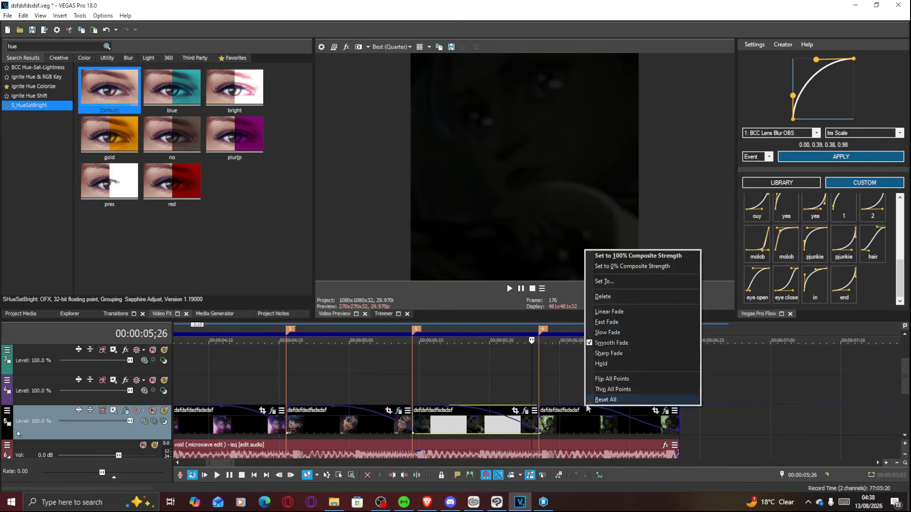
left_click(607, 332)
scroll(541, 399, "down", 3)
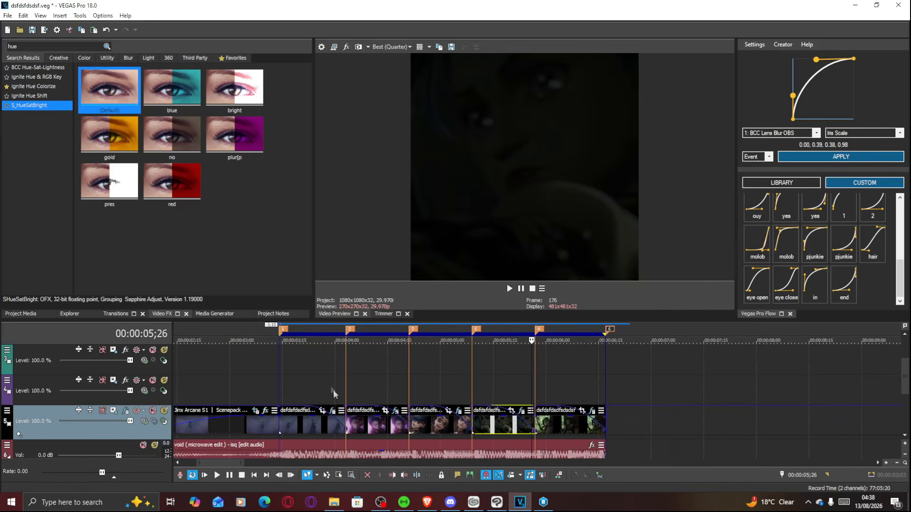
Step: Lower the composite level almost to black at the end of the opening Jinx Arcane S1 clip and apply Slow Fade to that segment
left_click(280, 385)
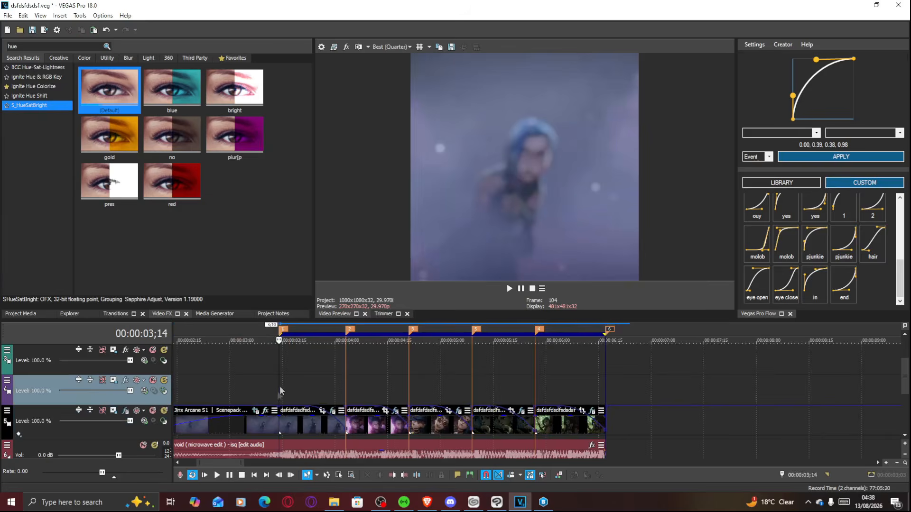
left_click(245, 410)
left_click(274, 411)
left_click_drag(278, 407, 279, 430)
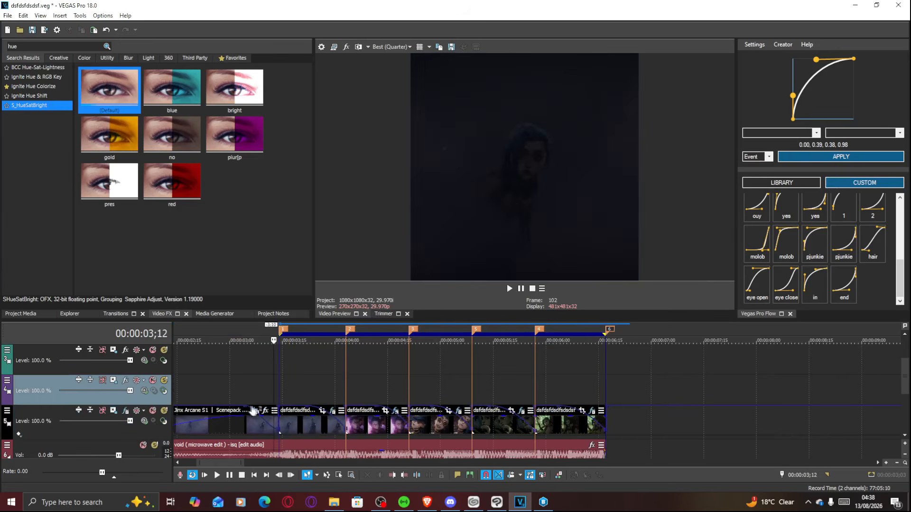
right_click(245, 410)
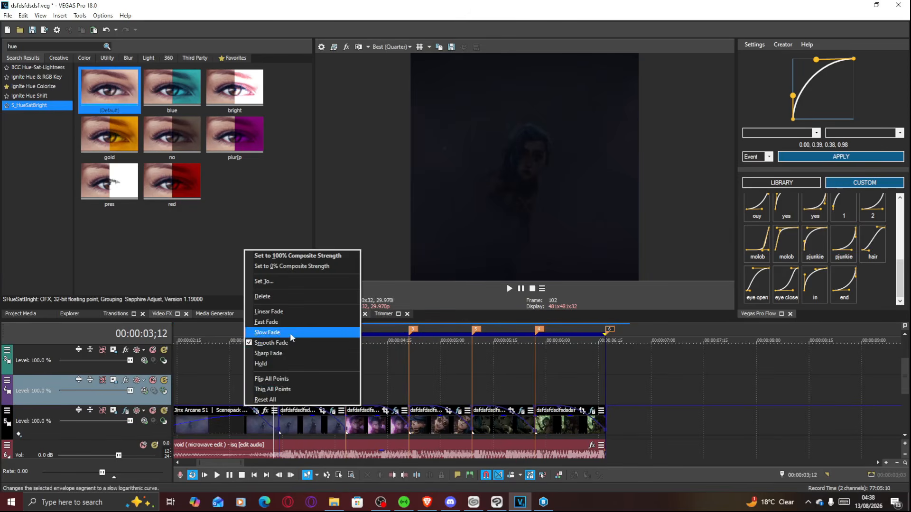
left_click(289, 332)
Step: Play back the full edit against the audio to review the dark fades between the clips
left_click(277, 340)
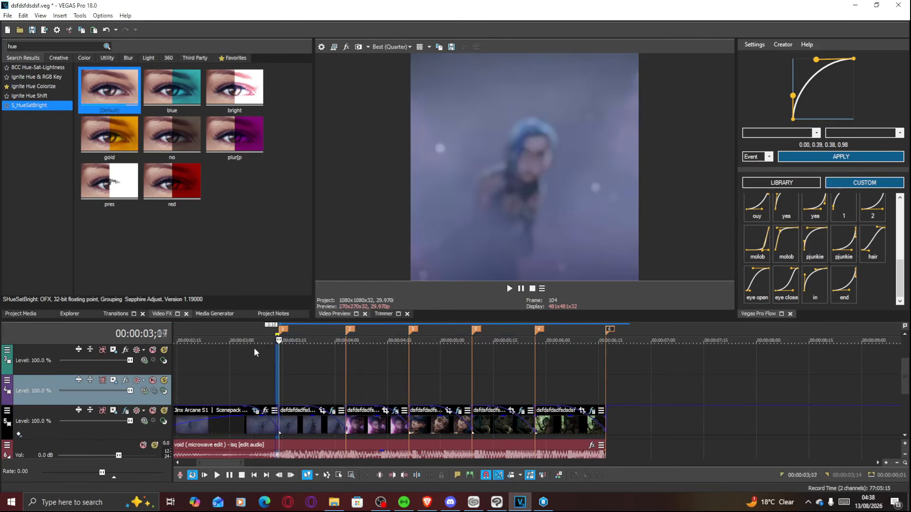
left_click(254, 347)
double_click(306, 446)
left_click(240, 374)
key("space")
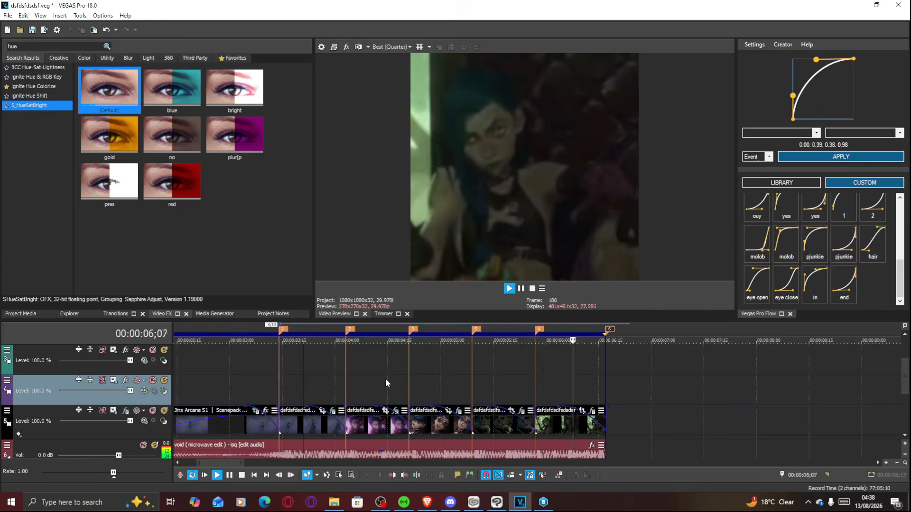
left_click(506, 386)
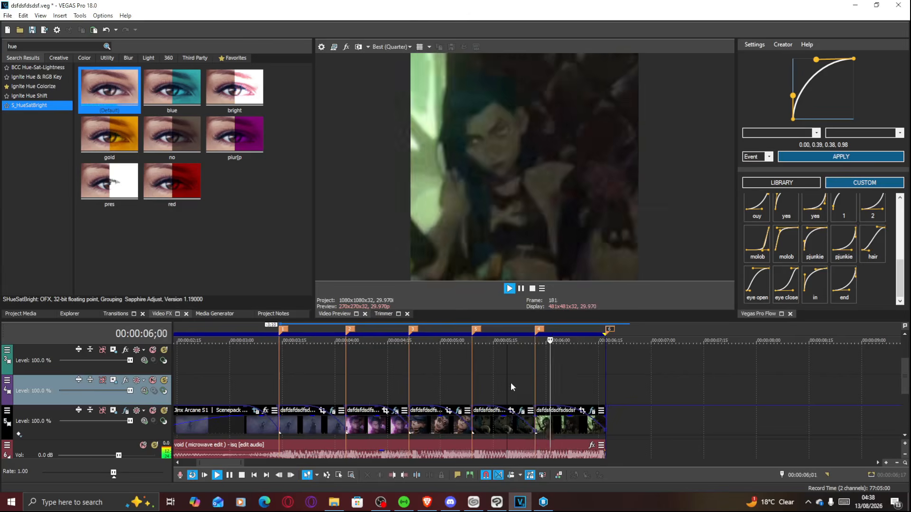
key("space")
key("shift+b")
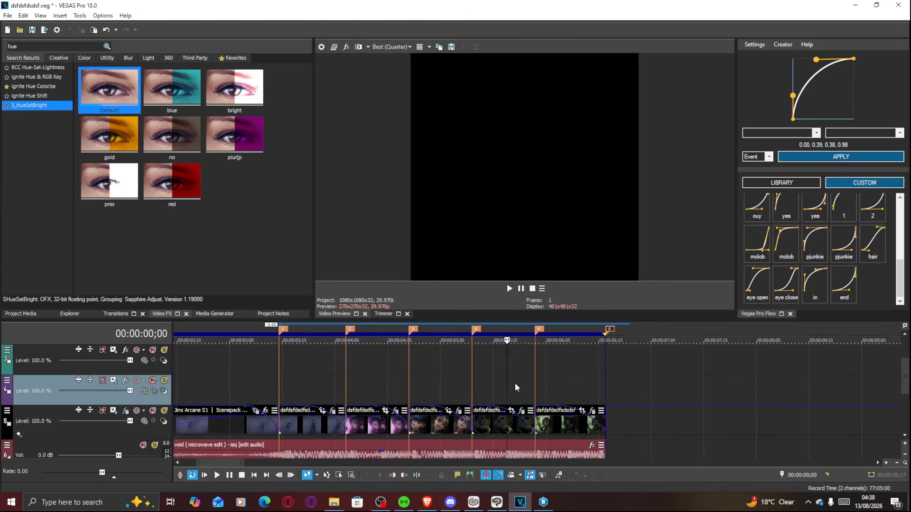
scroll(463, 377, "down", 3)
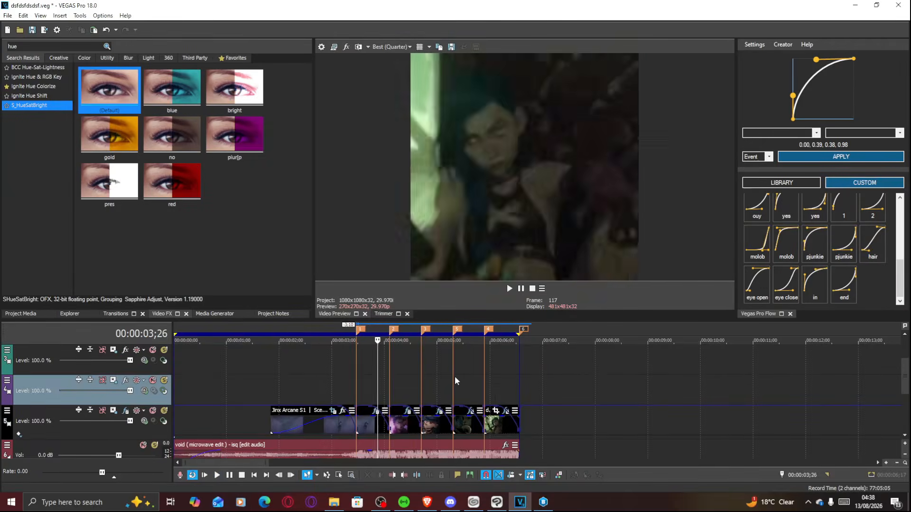
left_click(403, 378)
key("space")
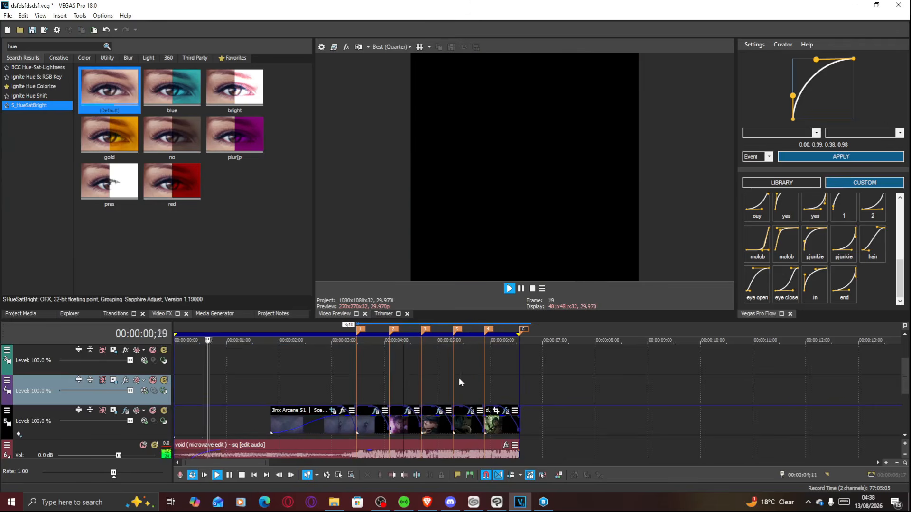
Step: Step frame by frame through the fourth beat clip to examine its zoom motion
left_click(459, 378)
key("space")
key("Right")
key("Right")
key("Right")
key("Right")
key("Right")
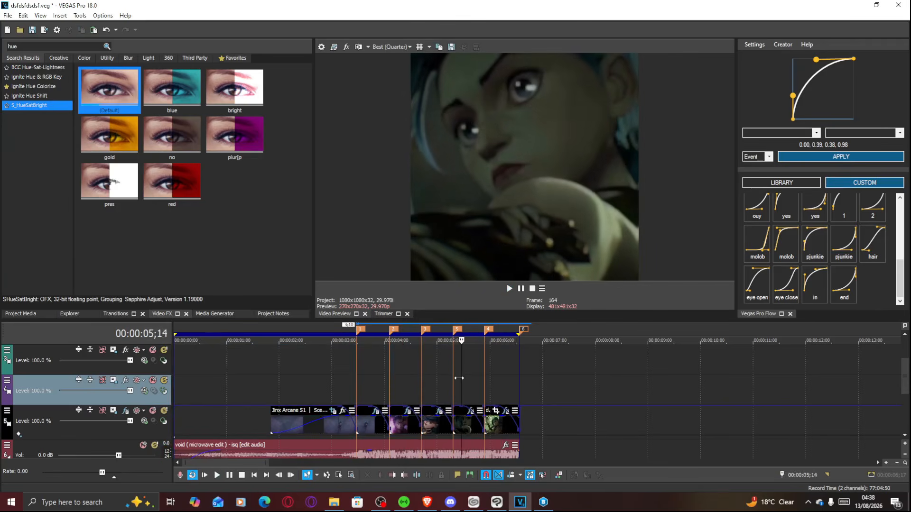
key("Right")
key("Right")
key("Right")
key("Right")
Step: Delete the Z Dist keyframe at 00:00:00;13 from the last S_BlurMoCurves effect on the fourth beat clip
scroll(473, 406, "up", 3)
left_click(541, 411)
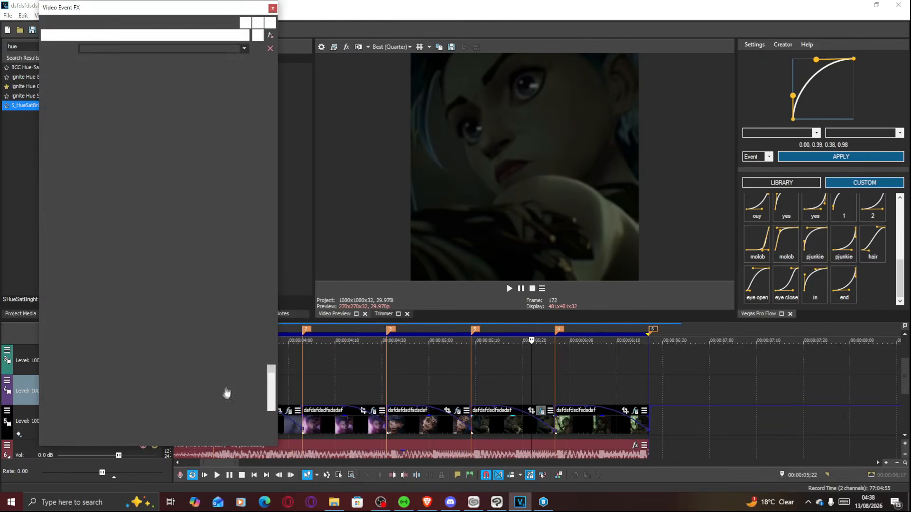
scroll(273, 388, "down", 2)
scroll(275, 390, "down", 2)
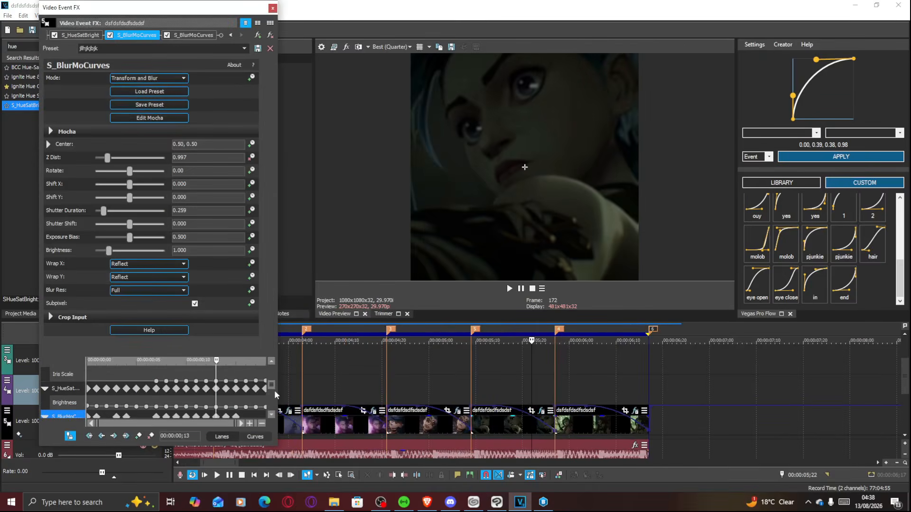
scroll(274, 389, "down", 4)
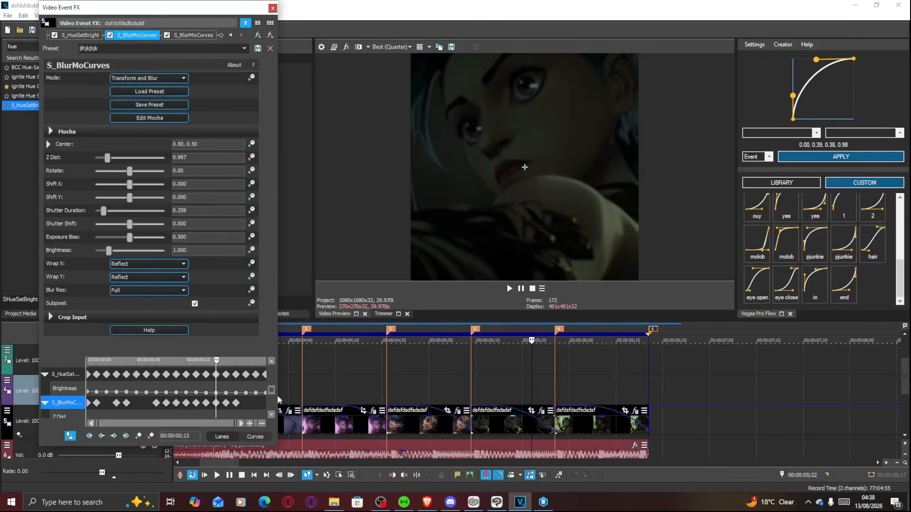
scroll(275, 400, "down", 3)
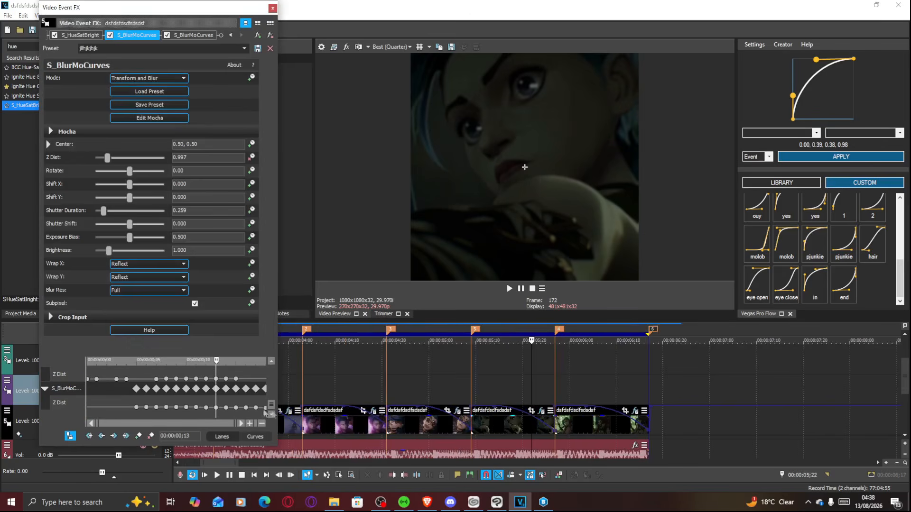
left_click(217, 408)
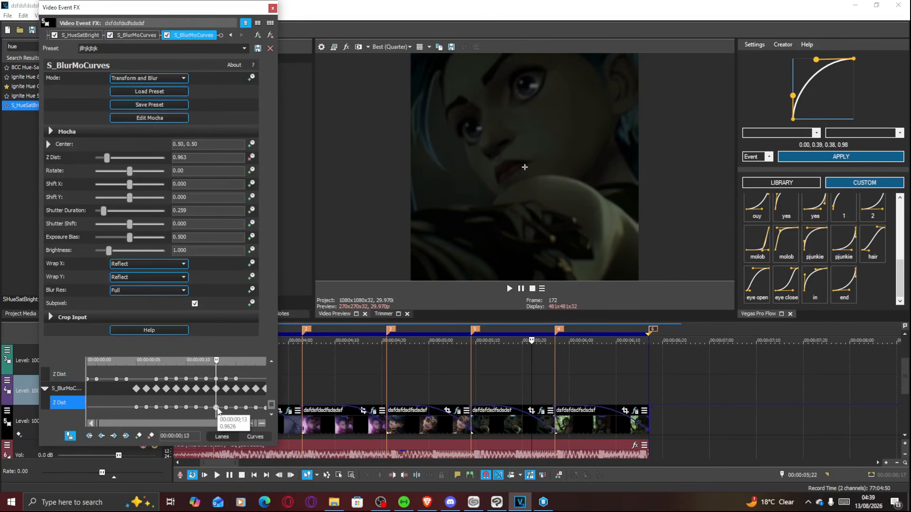
key("Delete")
Step: Check the fourth clip's remaining frames up to its end and close its effects window
scroll(218, 410, "up", 2)
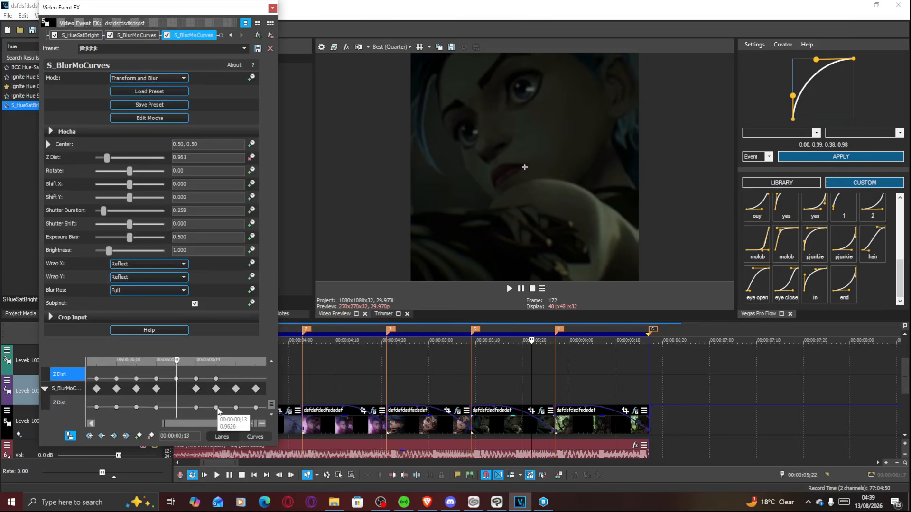
scroll(217, 409, "down", 1)
key("Left")
key("Right")
key("Right")
key("Right")
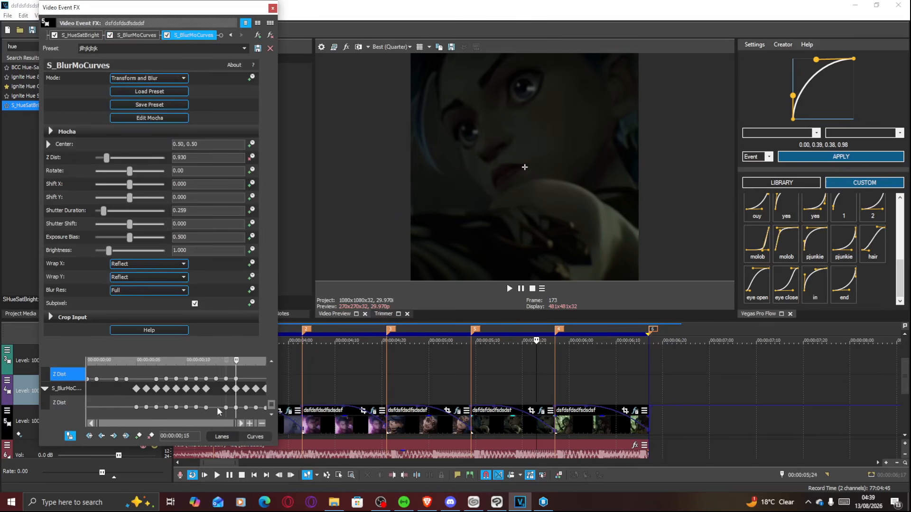
key("Right")
key("Right")
key("Right")
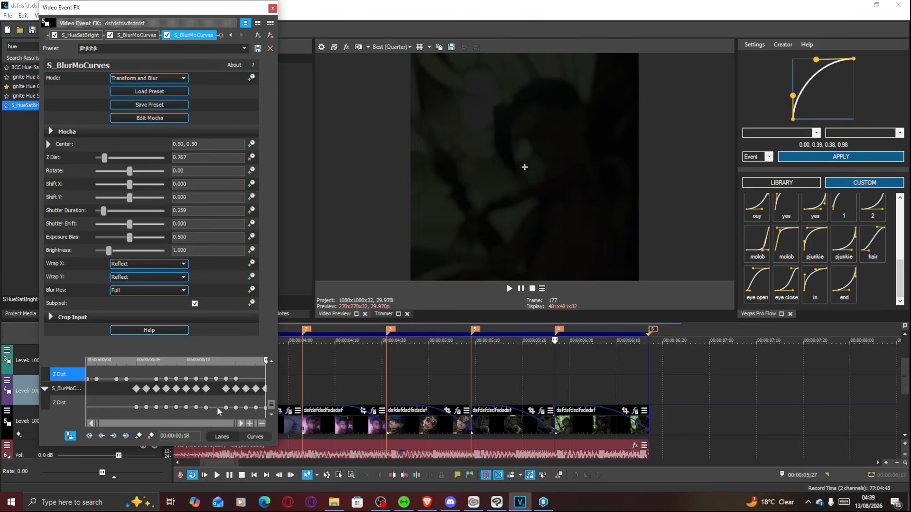
left_click(273, 8)
Step: Play back the beat clips from the first marker to review the corrected zoom
scroll(377, 394, "down", 3)
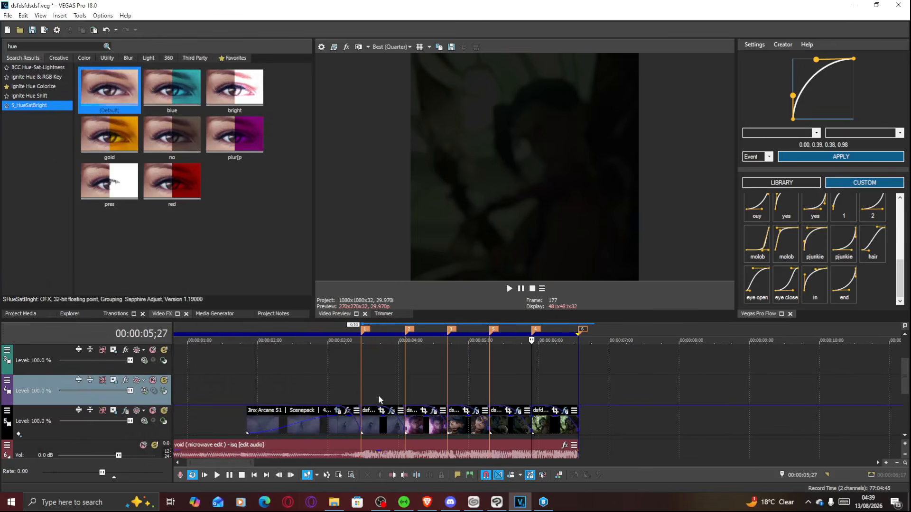
left_click(364, 380)
key("space")
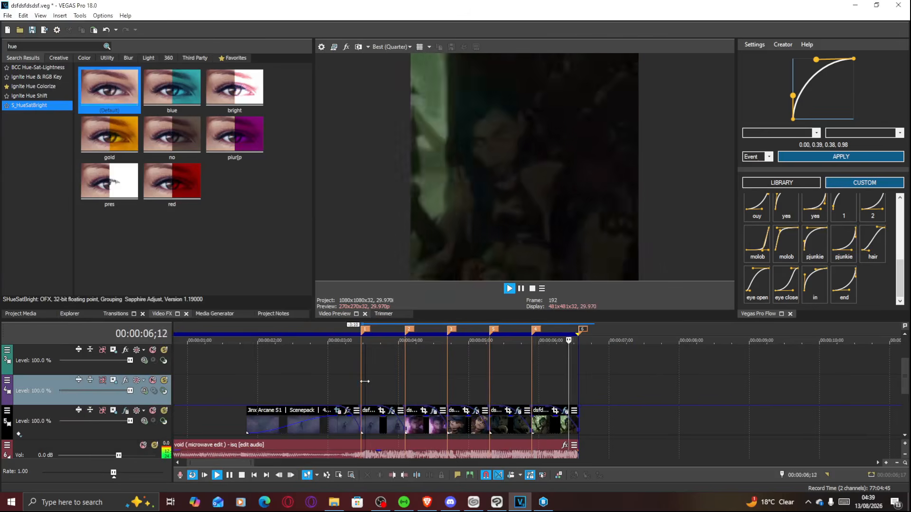
key("space")
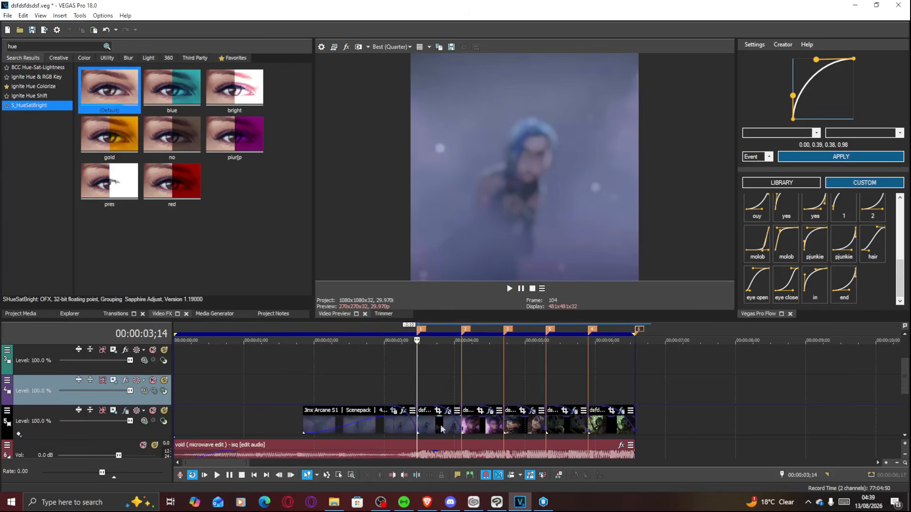
key("space")
key("space")
Step: Search the video effects for warpfish, add S_WarpFishEye to the second beat clip and choose its CLIP preset
left_click(476, 420)
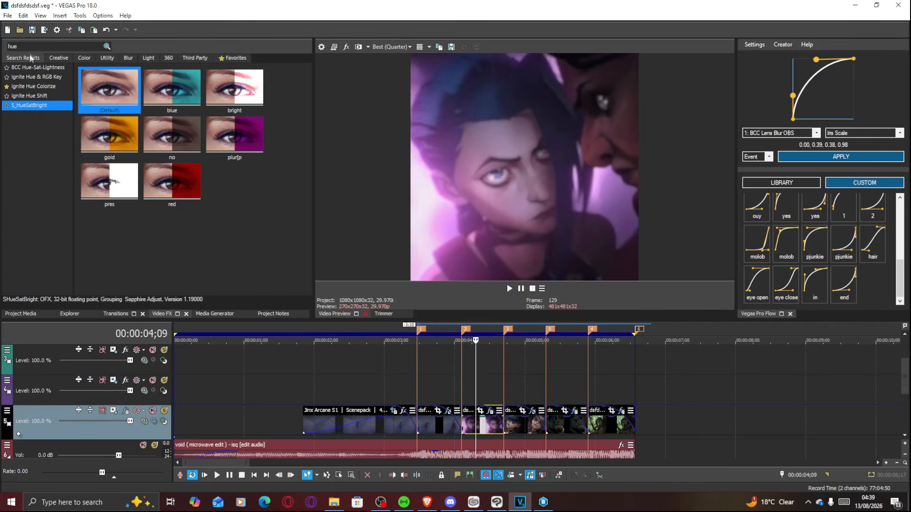
type("warpfish")
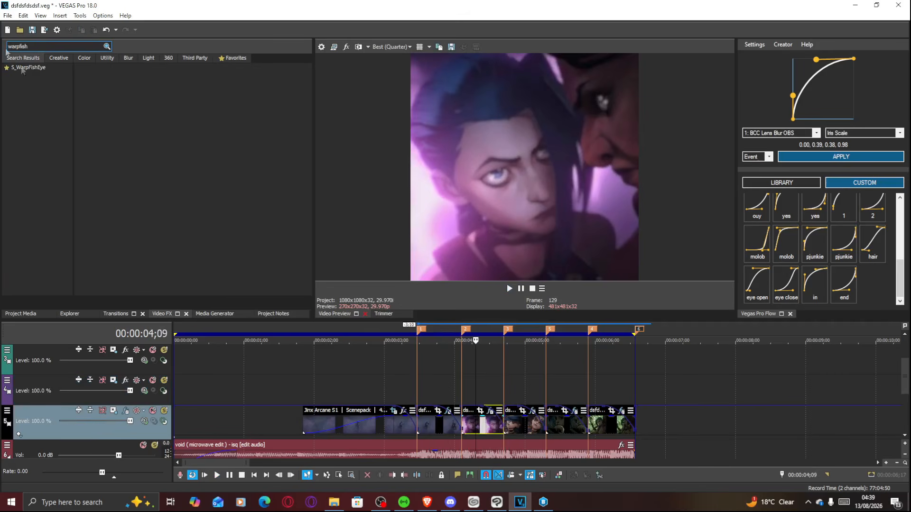
left_click(22, 68)
left_click_drag(191, 160, 496, 427)
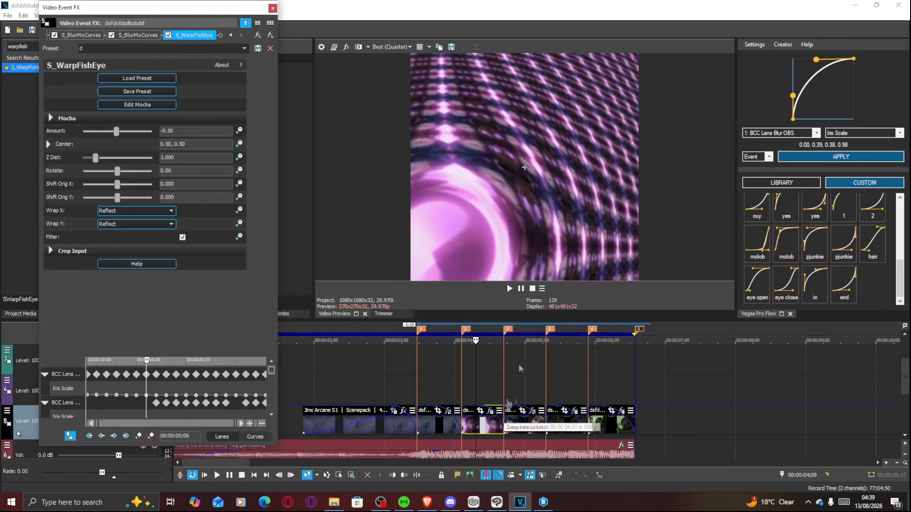
left_click(245, 48)
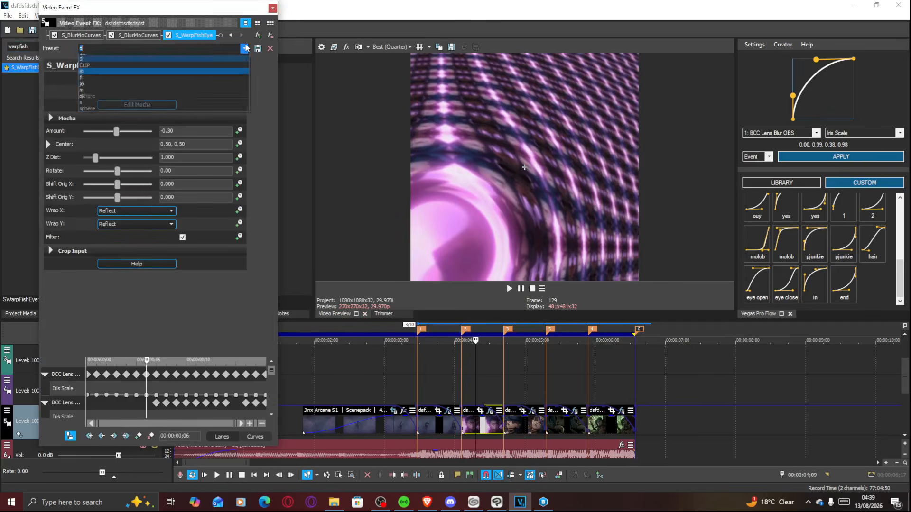
key("Up")
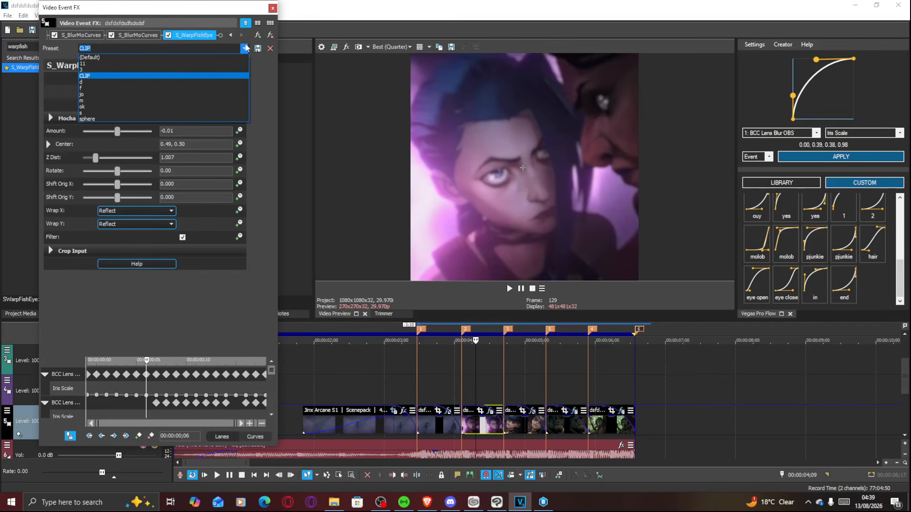
left_click(252, 123)
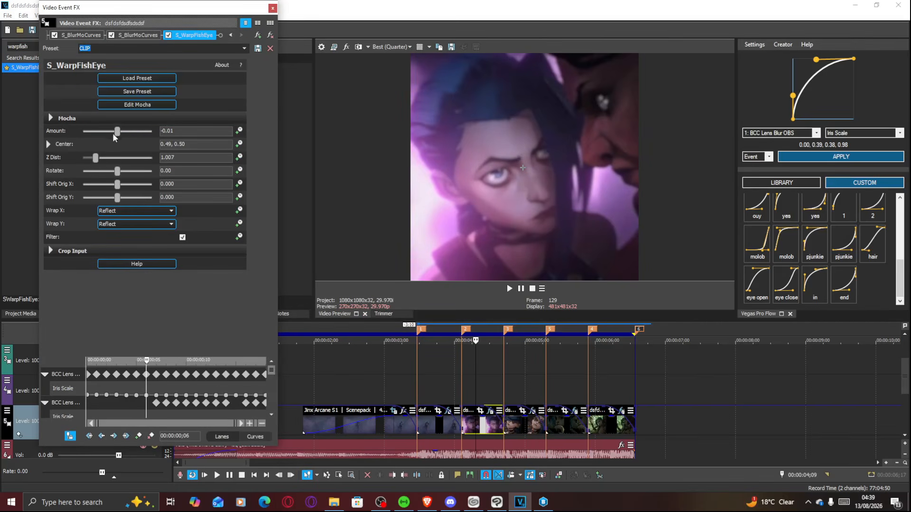
Step: Animate the second clip's S_WarpFishEye Amount from -0.20 at the start toward zero at the clip's end
left_click_drag(119, 133, 119, 135)
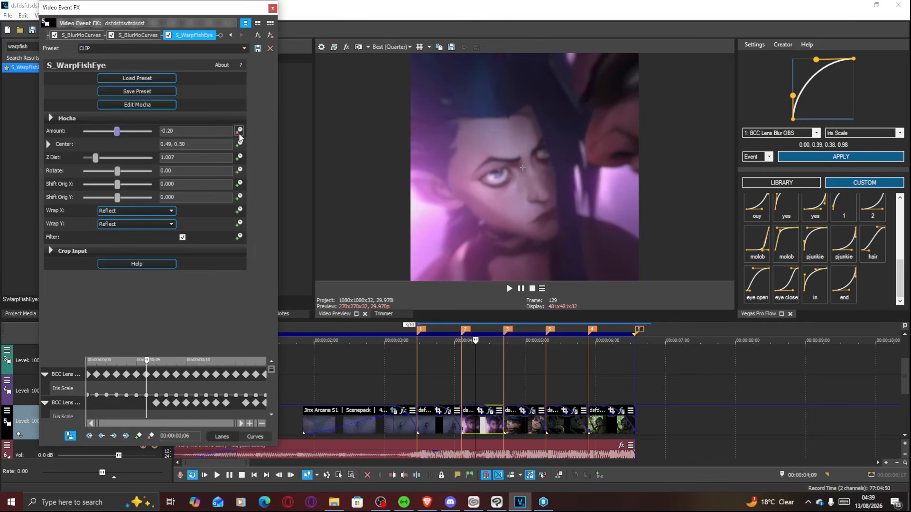
left_click_drag(272, 372, 266, 423)
left_click_drag(216, 408, 270, 351)
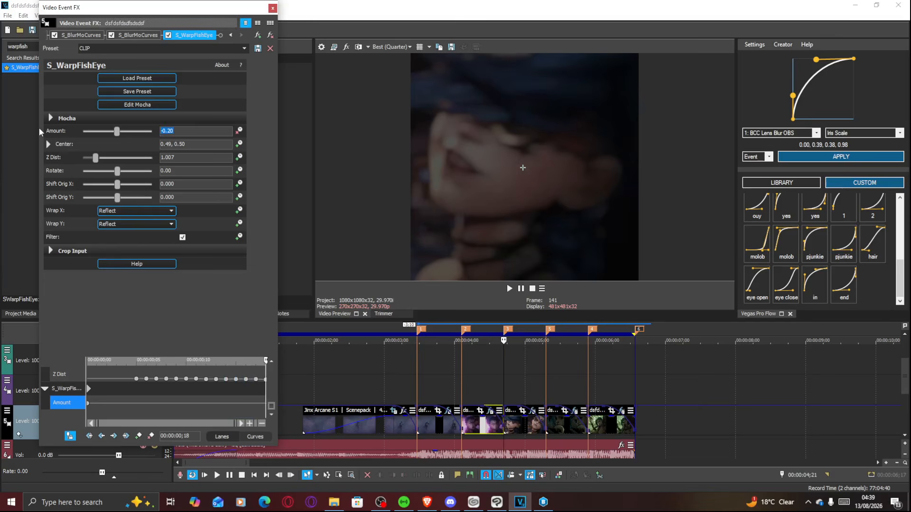
Step: Step frame by frame through the second beat clip to examine the fisheye warp animation
left_click(473, 426)
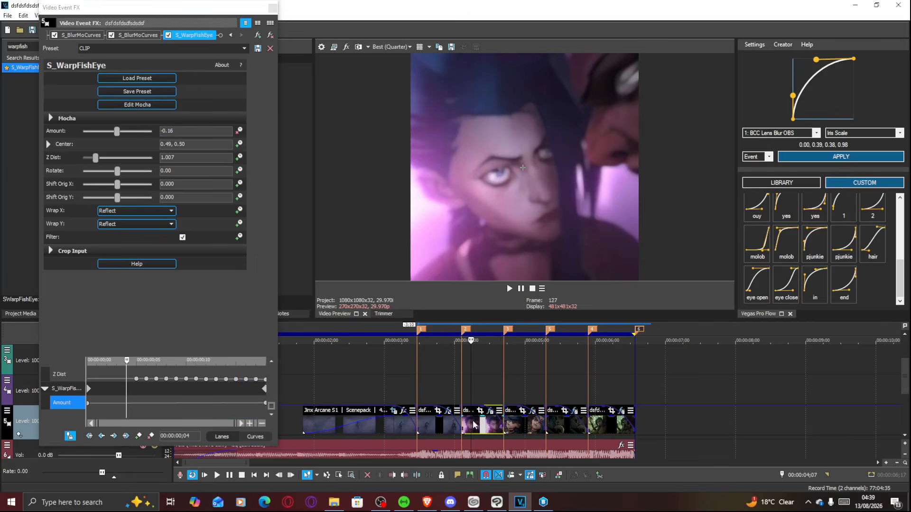
key("Left")
key("Right")
key("Right")
key("Right")
key("Right")
key("Right")
key("Right")
key("Right")
key("Right")
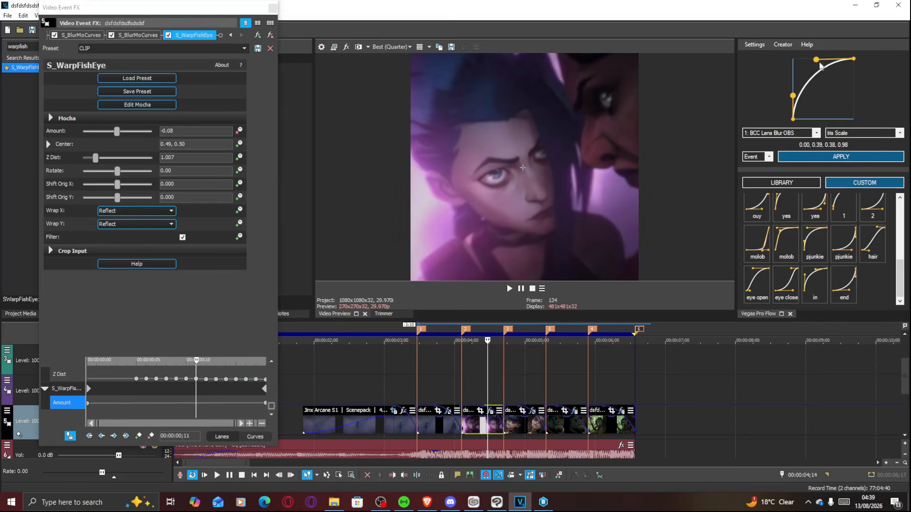
Step: Apply the 0.00, 0.39, 0.53, 0.98 easing curve to the S_WarpFishEye Amount on the second clip and close its effects window
left_click(804, 134)
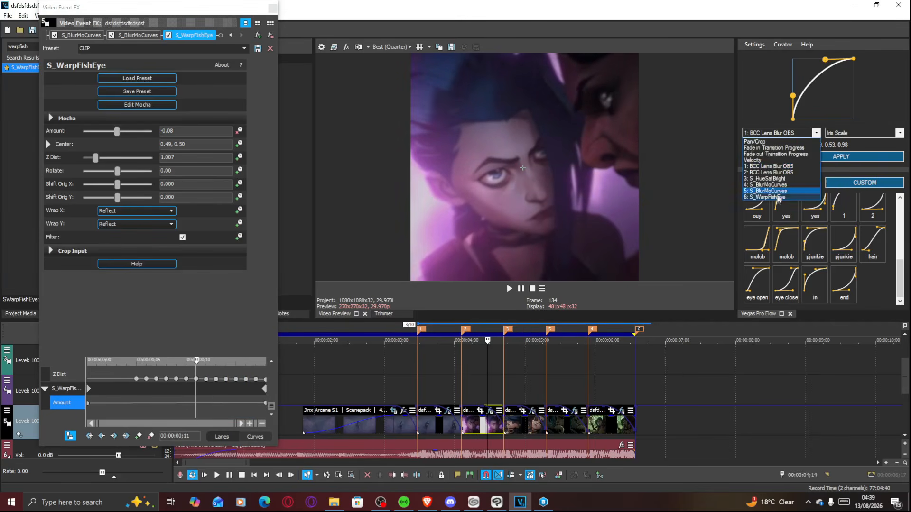
left_click(778, 198)
left_click(795, 158)
left_click(273, 7)
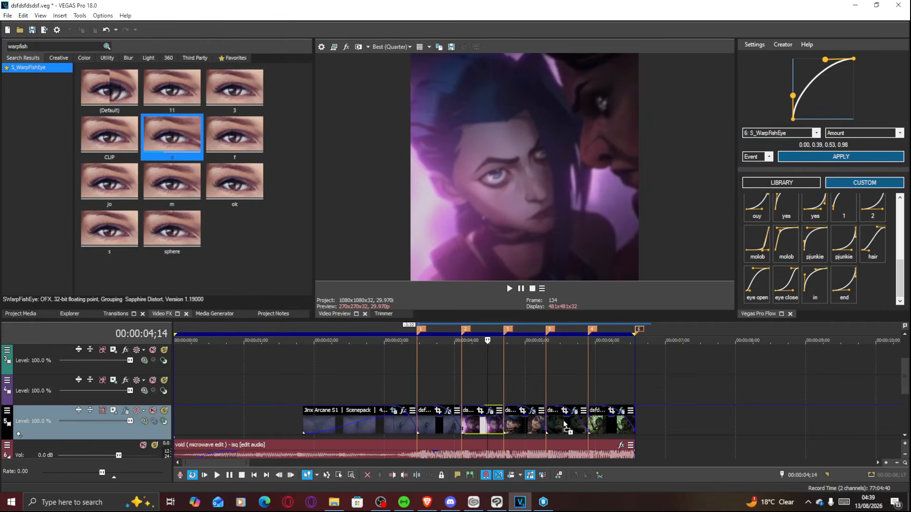
Step: Add S_WarpFishEye with preset d to the fourth beat clip and animate its Amount from -0.30 toward zero at the clip's end
left_click_drag(563, 426, 564, 426)
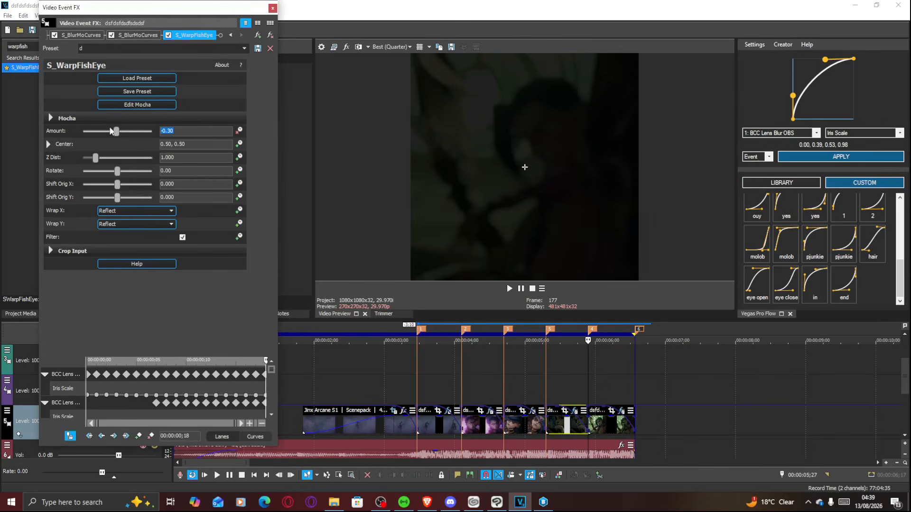
left_click(147, 361)
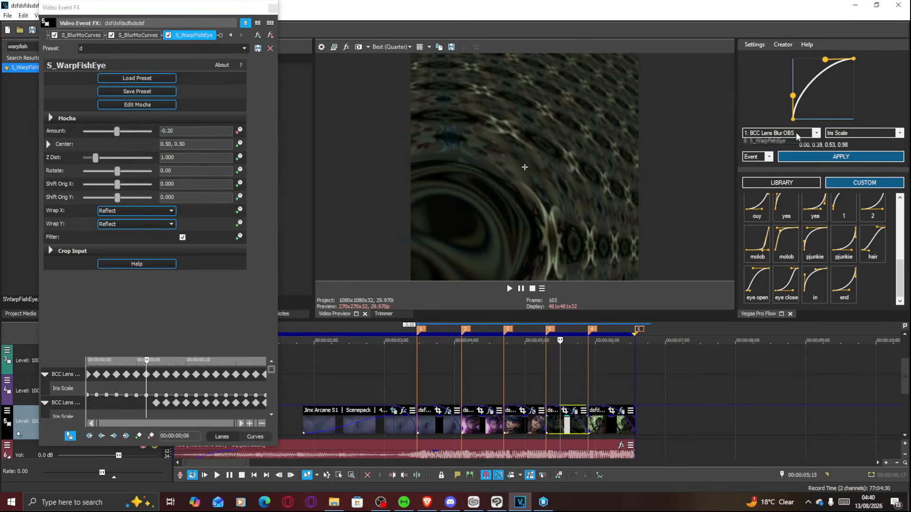
Step: Set the fourth beat clip's S_WarpFishEye Amount to -0.20 at the keyframe on the clip's start
left_click(801, 133)
left_click(272, 371)
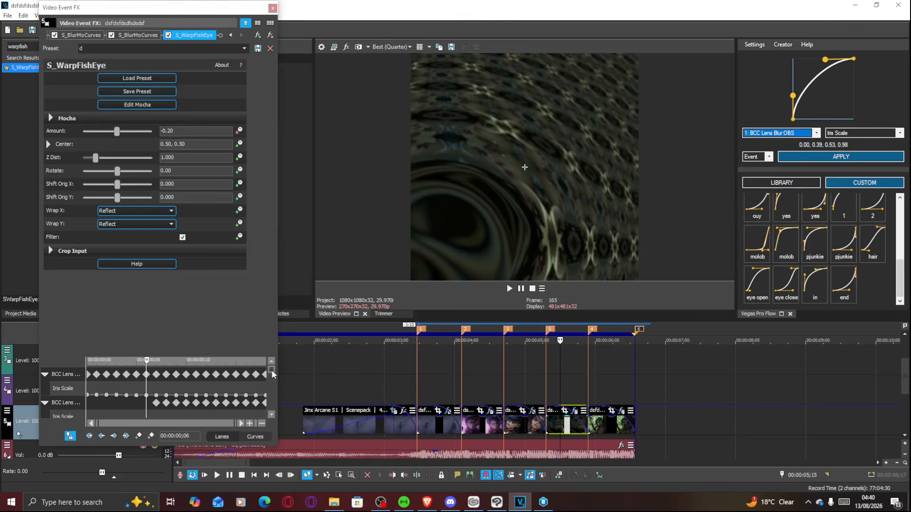
left_click_drag(272, 370, 271, 409)
left_click_drag(118, 411, 90, 405)
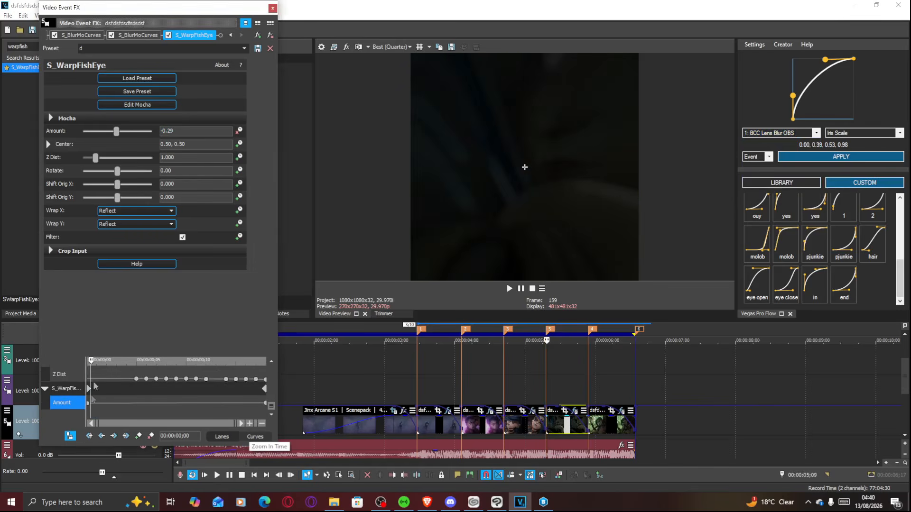
left_click(87, 360)
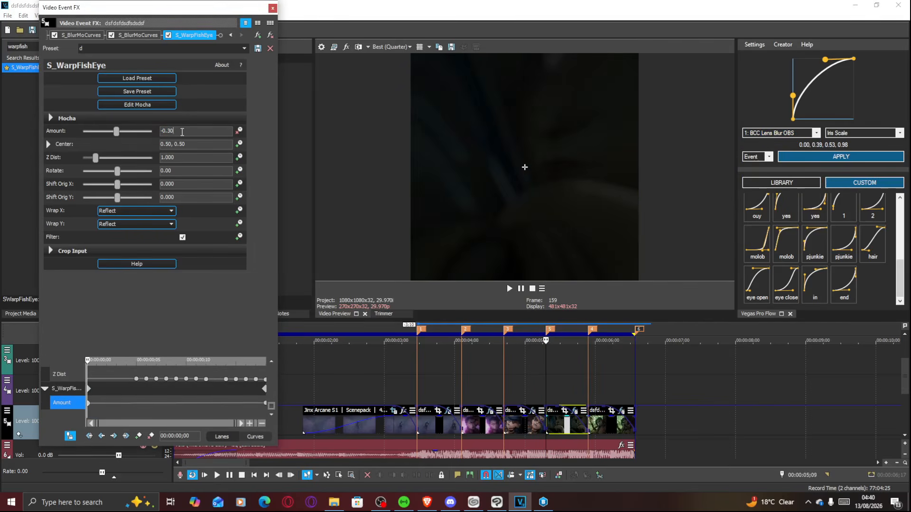
type("-0.2")
key("Return")
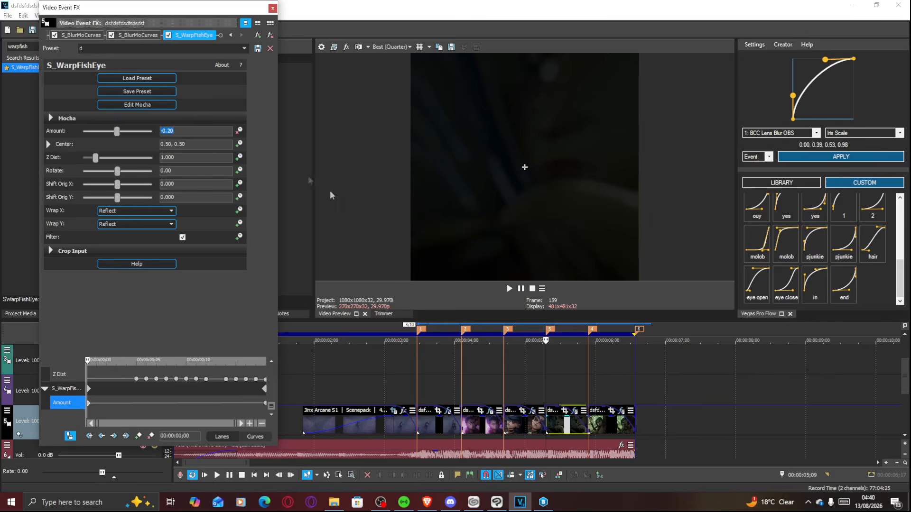
Step: Apply the 0.00, 0.39, 0.53, 0.98 easing curve to the fourth clip's S_WarpFishEye Amount and close its effects window
left_click(554, 428)
left_click(791, 134)
left_click(777, 197)
left_click(803, 158)
left_click(269, 9)
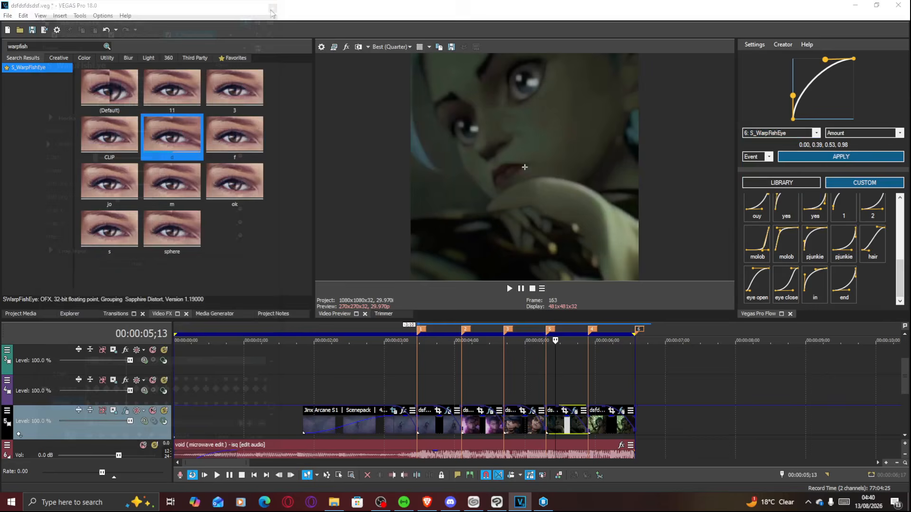
Step: Play the beat clips and step through the opening frames of the second clip to examine its fisheye warp
left_click(416, 366)
key("space")
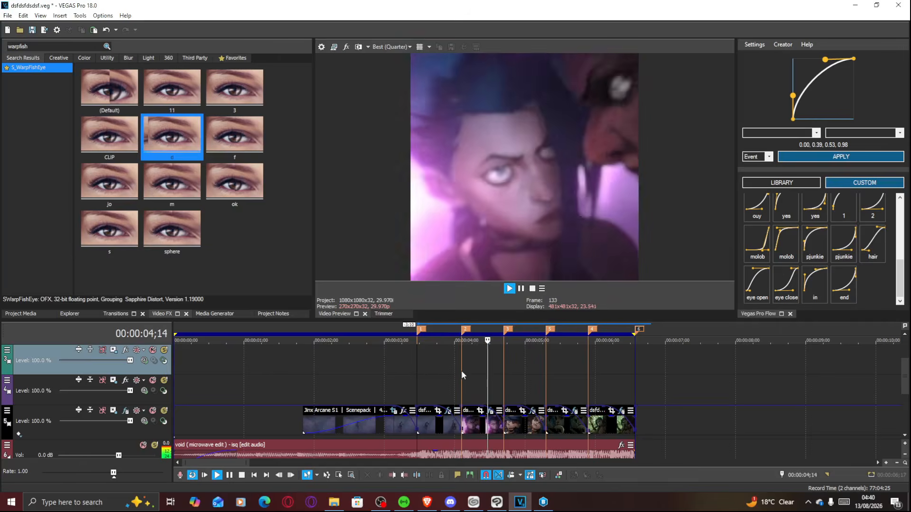
key("space")
key("space")
key("space")
key("space")
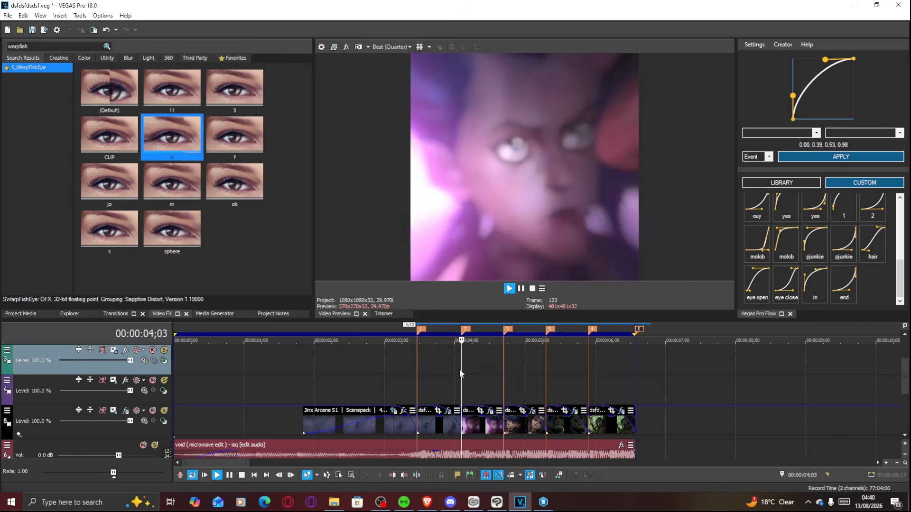
key("space")
key("Right")
key("Right")
key("Left")
key("Left")
key("Right")
Step: Set the Z Dist of the second beat clip's S_WarpFishEye to 1.006
left_click(491, 412)
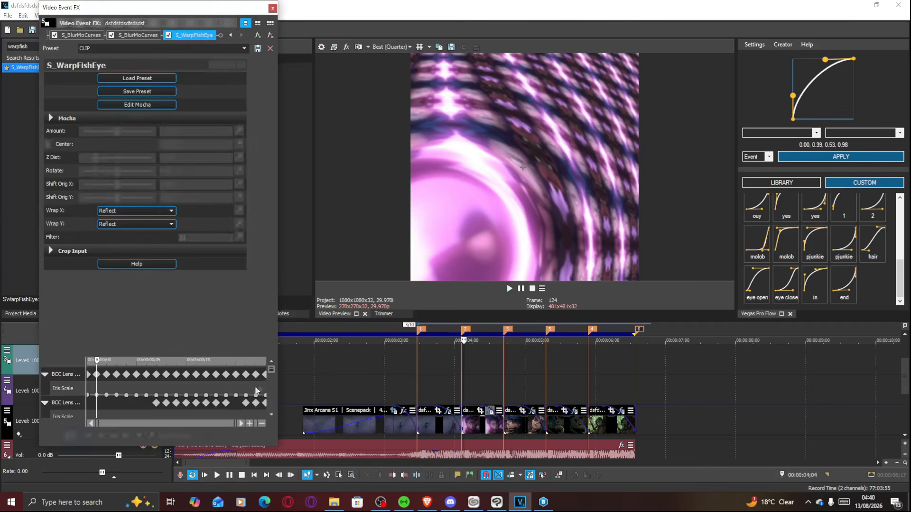
left_click(96, 404)
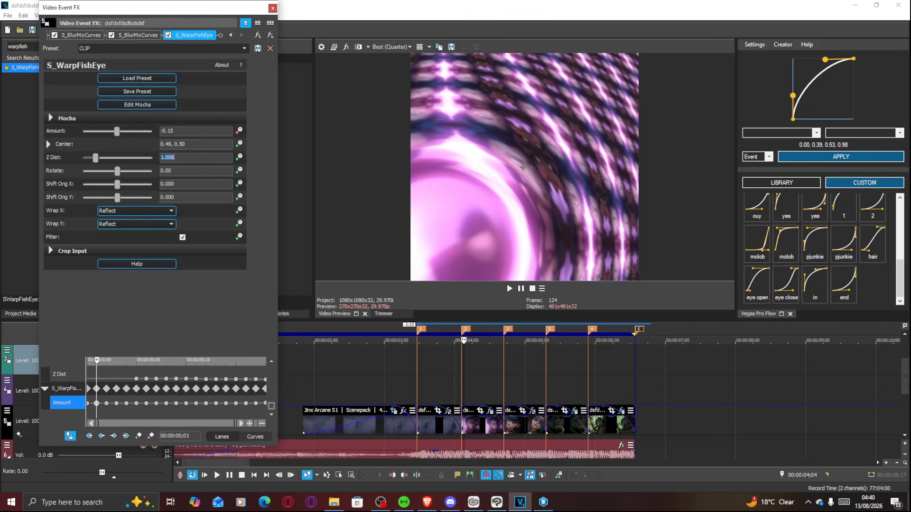
key("Return")
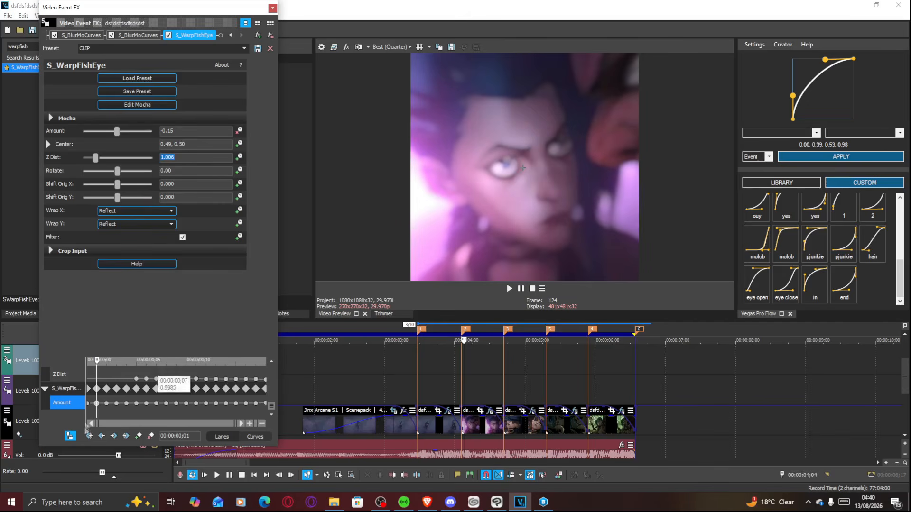
Step: Step frame by frame through the second beat clip to check the warp for distorted frames
left_click(96, 403)
key("Right")
key("Right")
key("Right")
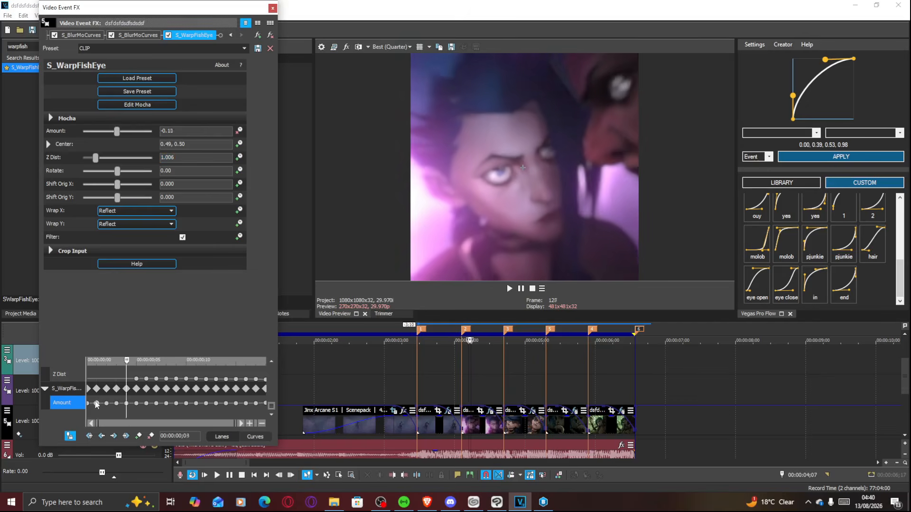
key("Right")
key("Right")
key("Right")
key("Right")
key("Right")
key("Right")
key("Right")
key("Right")
key("Right")
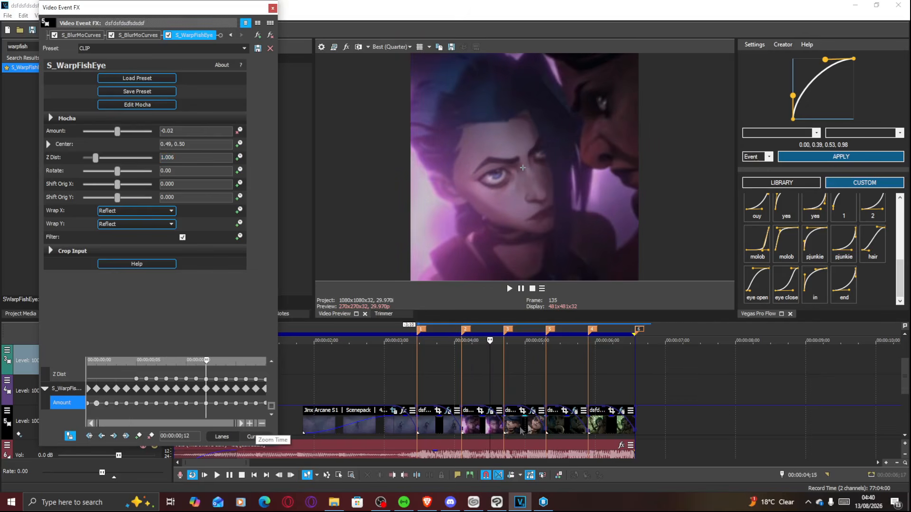
Step: Set the Z Dist of the fourth beat clip's S_WarpFishEye to 1.001 and close its effects window
left_click(545, 429)
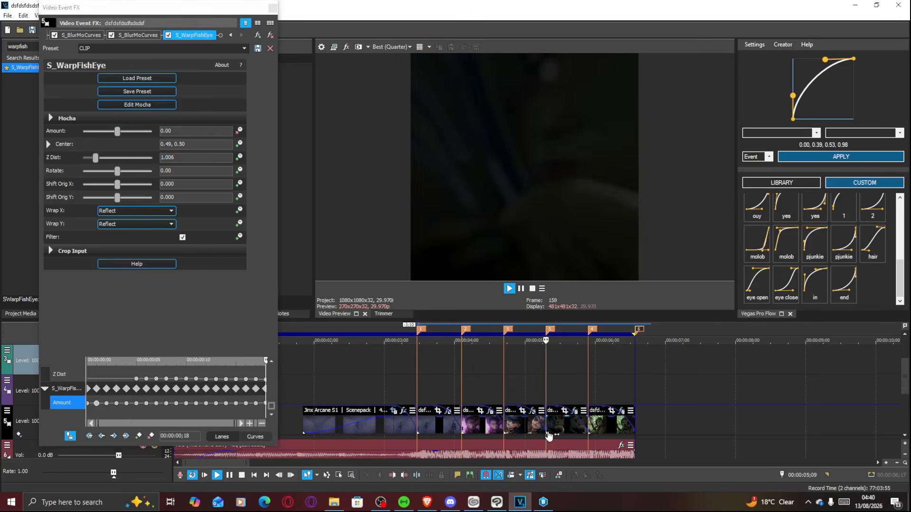
key("space")
key("space")
key("space")
left_click(576, 411)
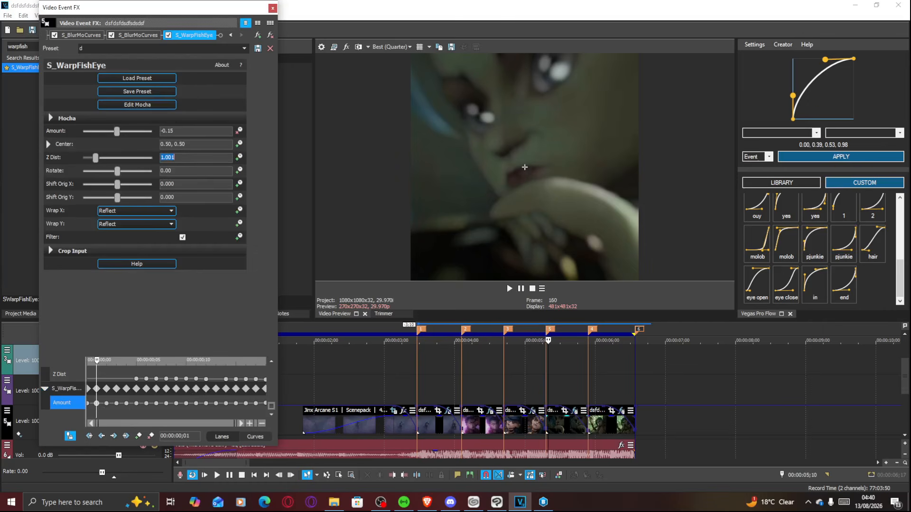
left_click(272, 8)
Step: Find the distorted frame in the fourth beat clip, set its S_WarpFishEye Z Dist to 1.002, and close the effects window
key("space")
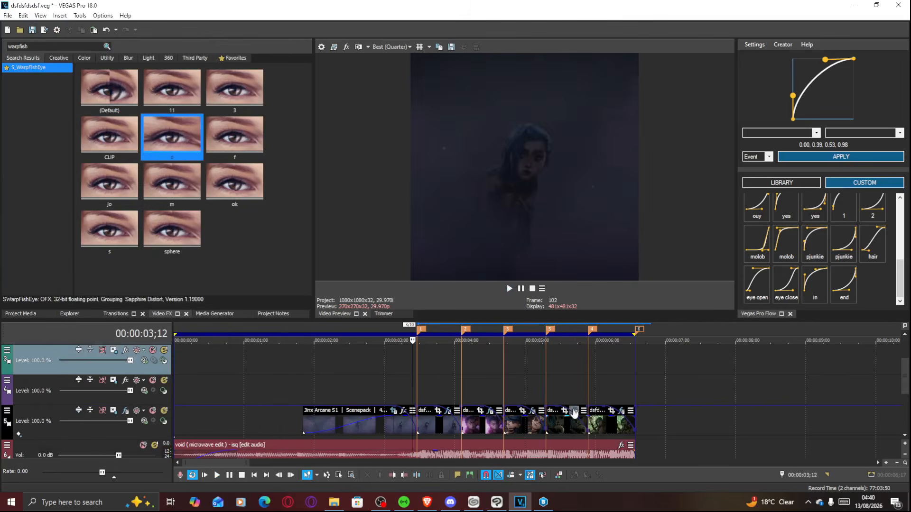
left_click(563, 388)
key("space")
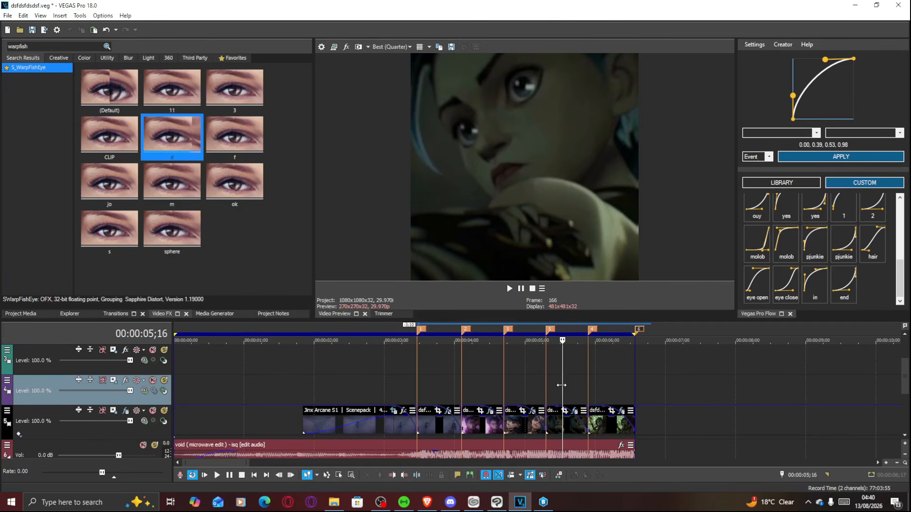
key("Left")
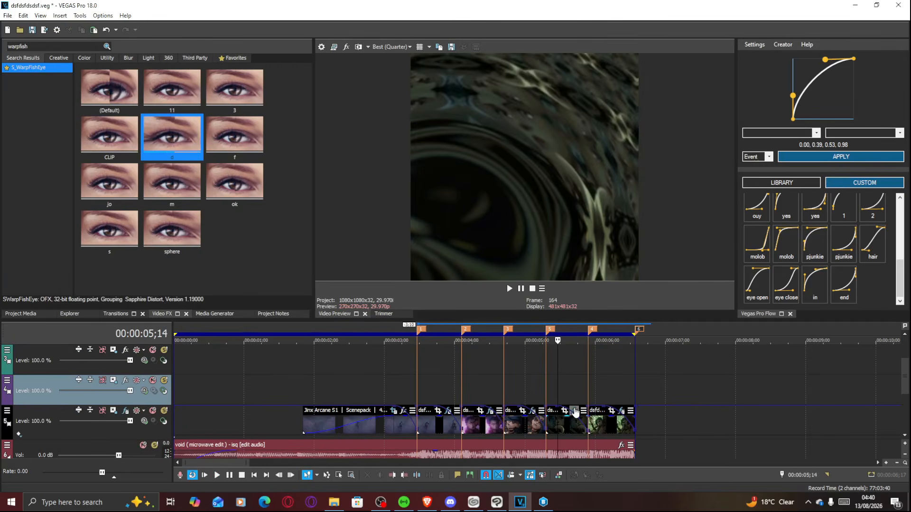
left_click(573, 411)
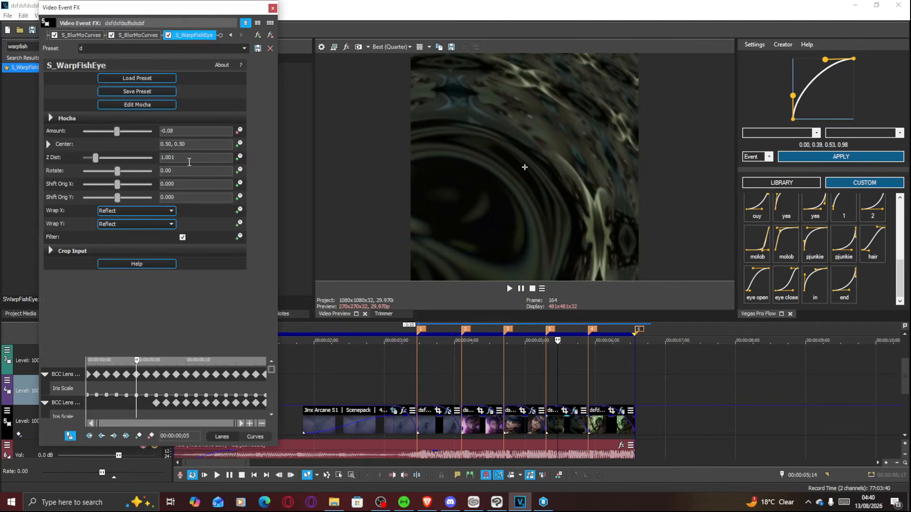
type("1.002")
key("Return")
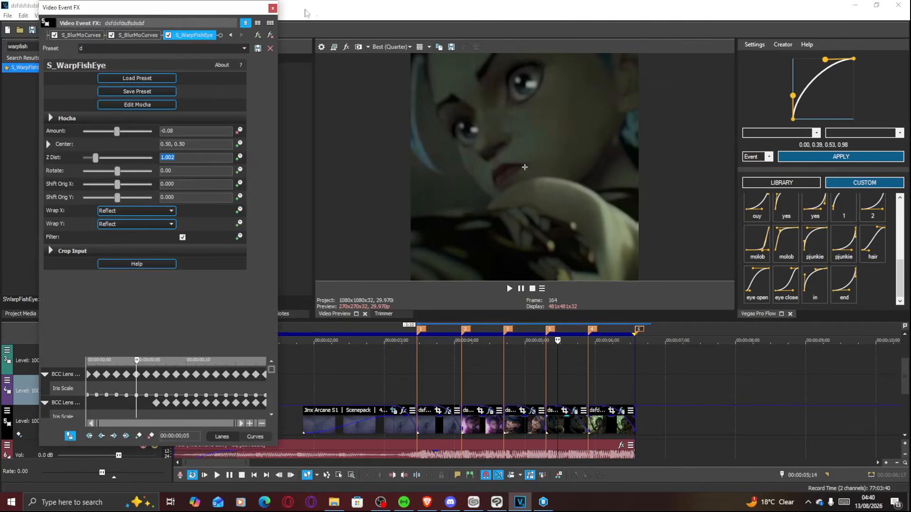
left_click(272, 9)
Step: Play back the intro and beat clips to review the warp effects against the music
left_click(504, 375)
key("space")
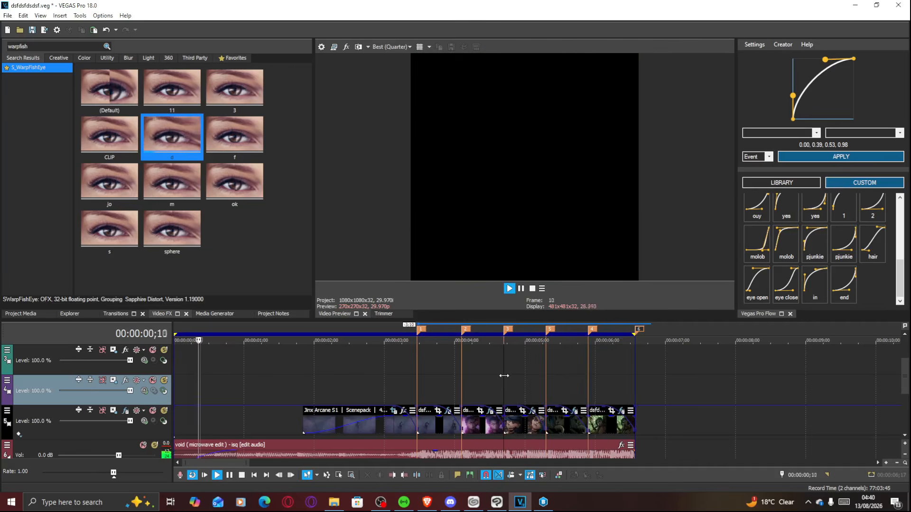
left_click(335, 372)
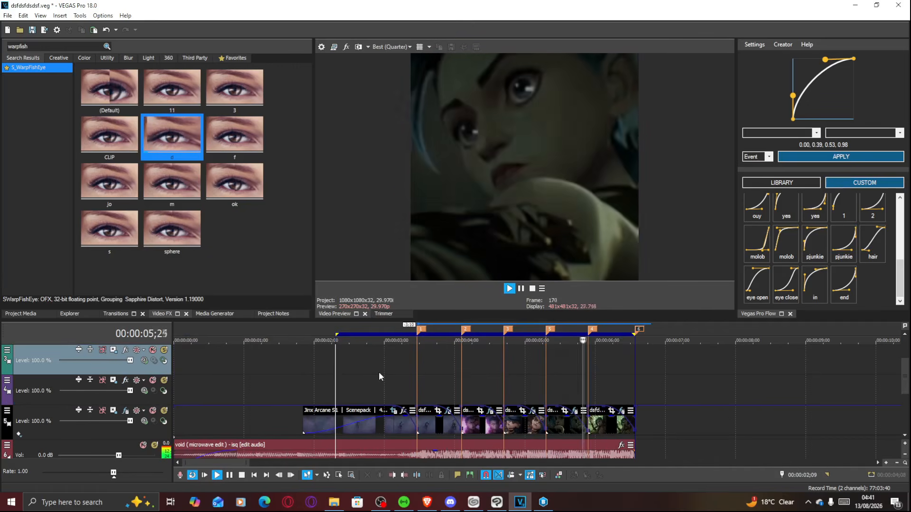
left_click(406, 377)
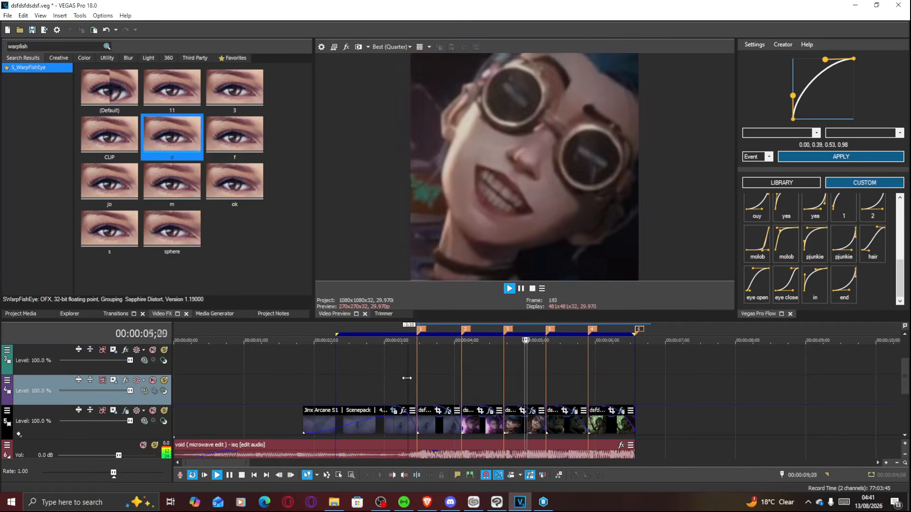
left_click(407, 378)
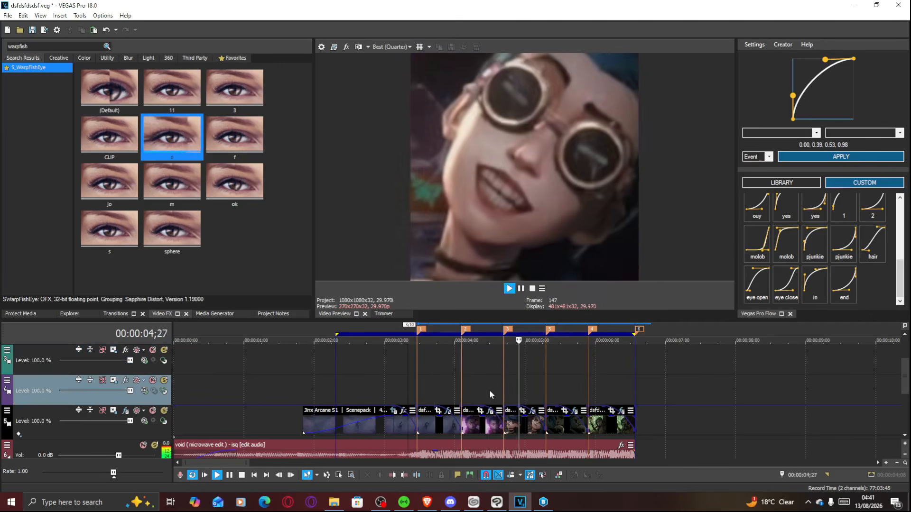
Step: Set the Z Dist of the second beat clip's S_WarpFishEye to 1.003 and close its effects window
left_click(493, 422)
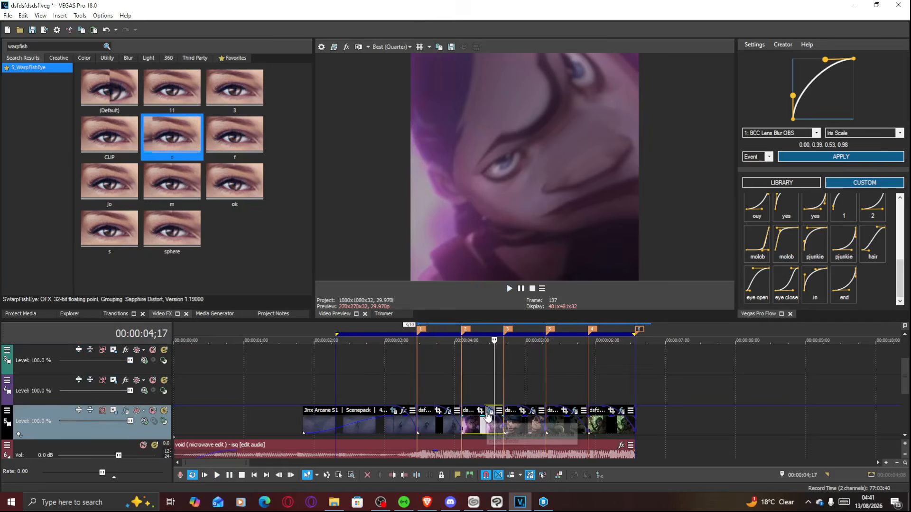
left_click(490, 410)
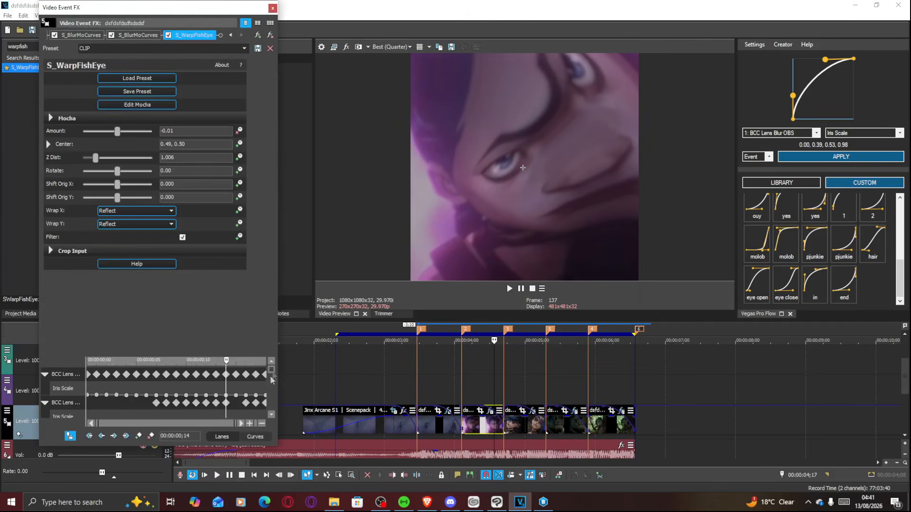
left_click_drag(272, 371, 271, 413)
left_click(226, 403)
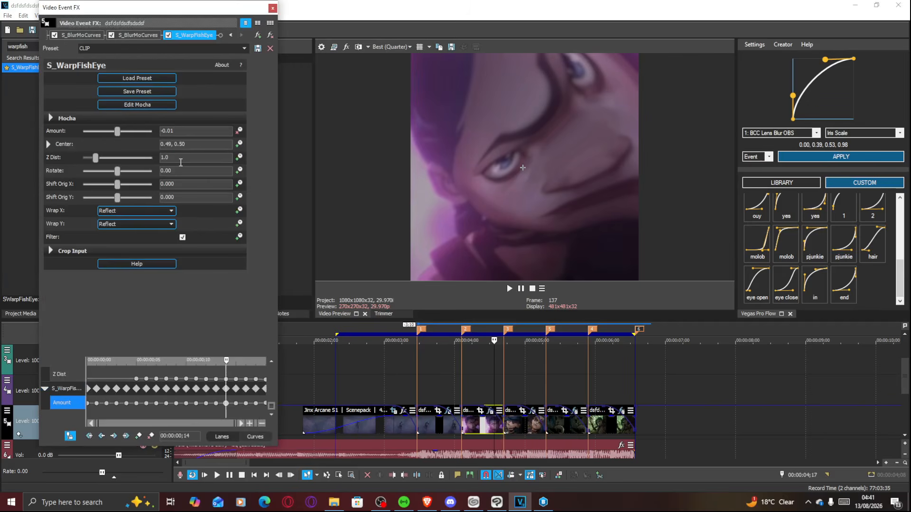
type("3")
key("Return")
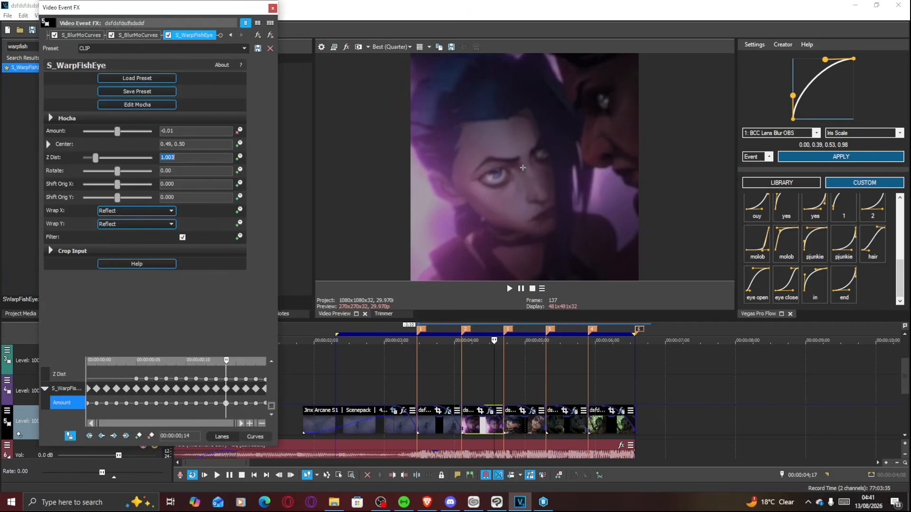
left_click(273, 9)
Step: Search the video effects for BCC Wave and add its gydd preset to the whole Arcane clip track
left_click(515, 382)
left_click_drag(515, 376, 429, 364)
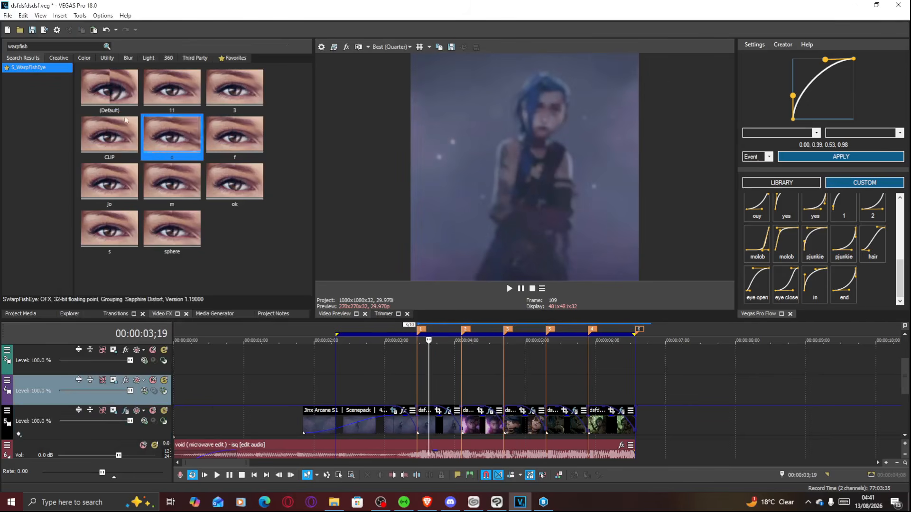
key("ctrl+a")
type("bcc")
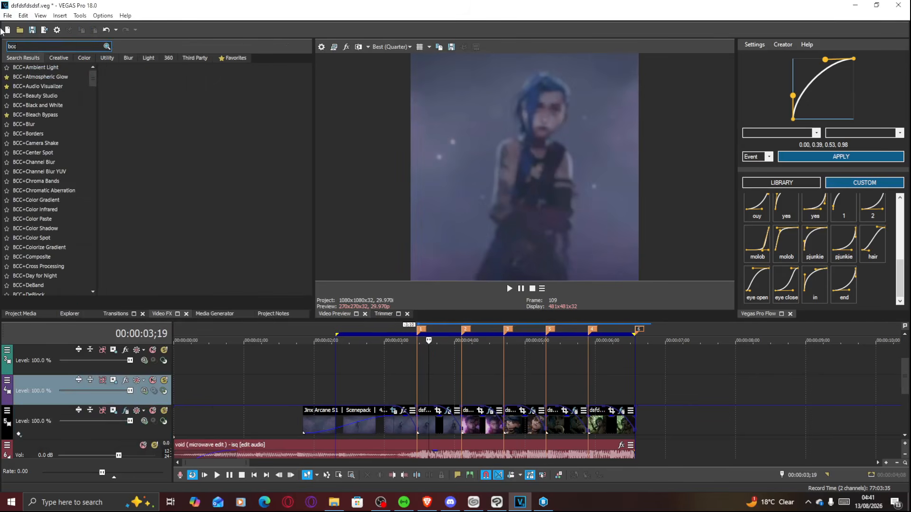
type(" wav")
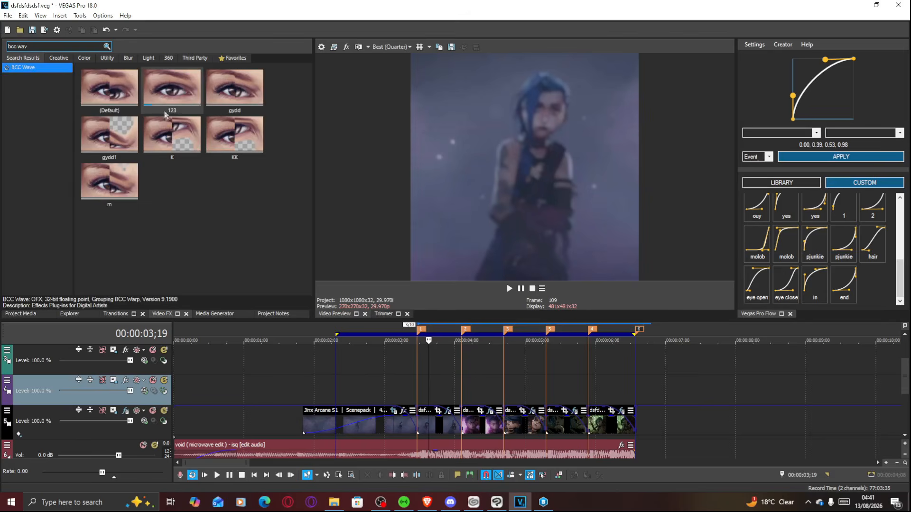
left_click_drag(234, 94, 253, 432)
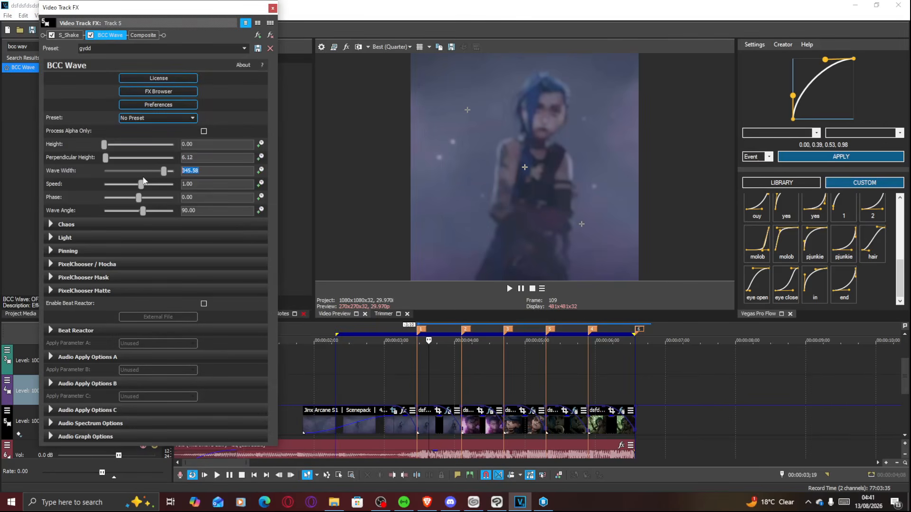
Step: Set the track's BCC Wave Wave Width to 700.00, close the effects window, and play back the result
key("Return")
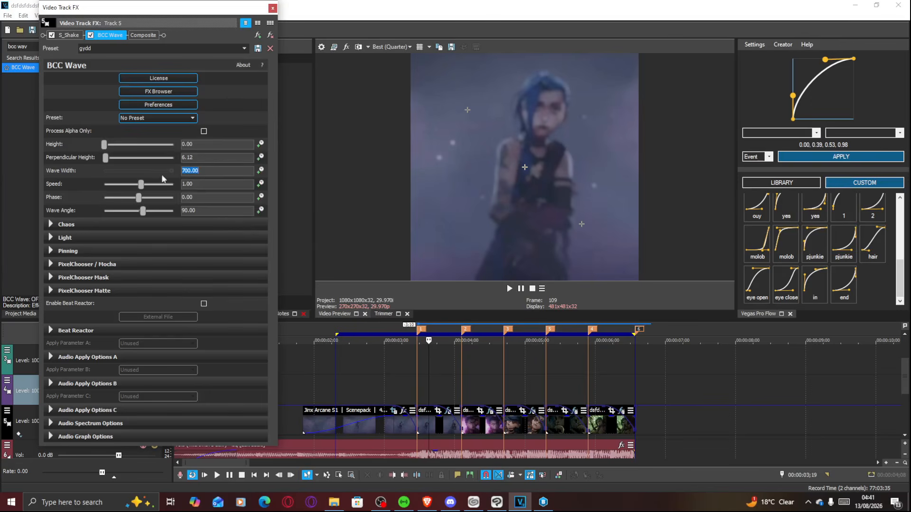
left_click(272, 8)
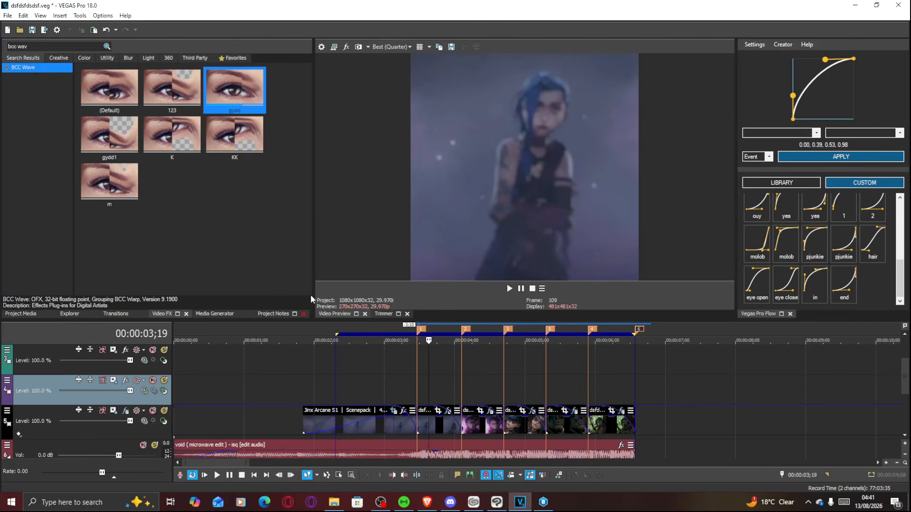
key("space")
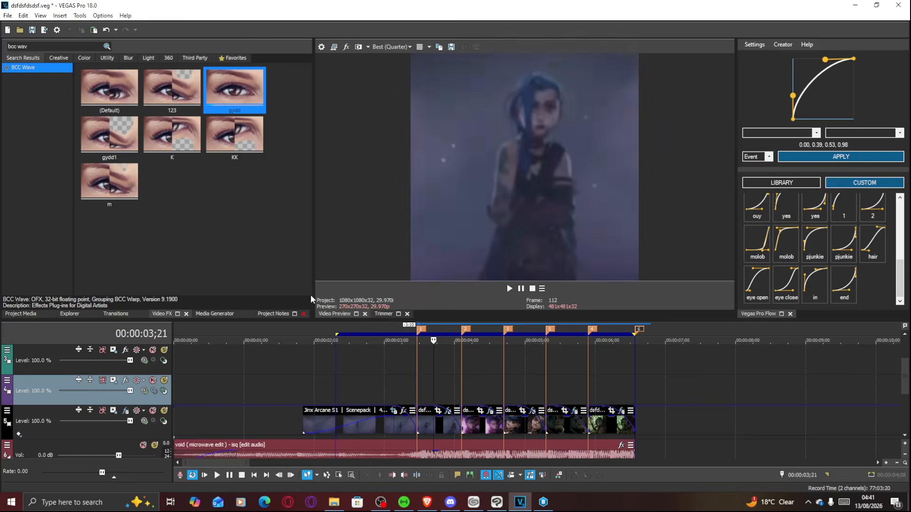
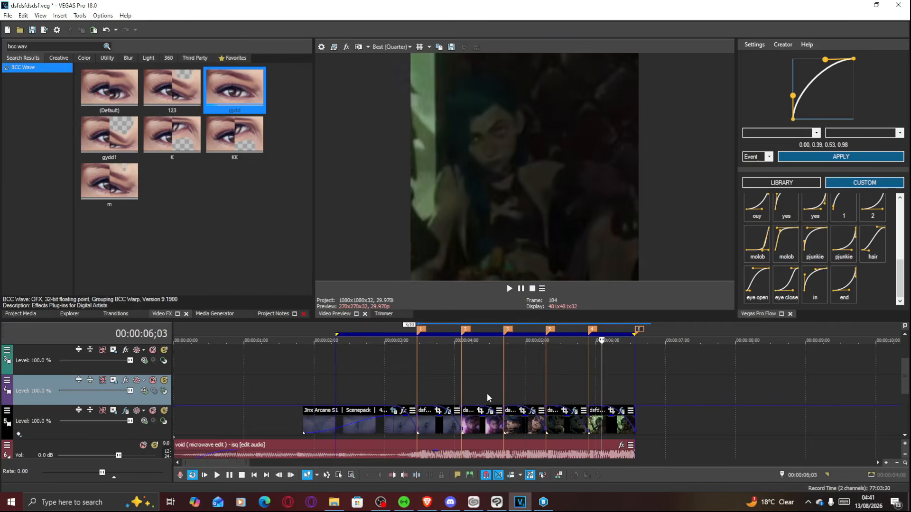
Step: Step frame by frame through the second beat clip and into the third to examine the wave effect
left_click(475, 378)
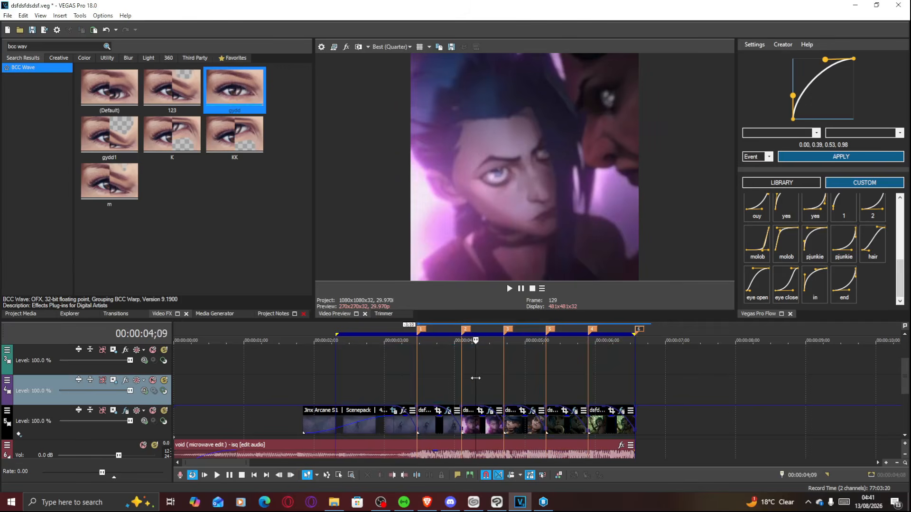
key("Left")
key("Left")
key("Left")
key("Right")
key("Right")
key("Right")
key("Right")
key("Right")
key("Right")
key("Right")
key("Right")
key("Right")
key("Right")
key("Right")
key("Right")
key("Right")
key("Right")
key("Right")
key("Right")
key("Right")
key("Right")
key("Right")
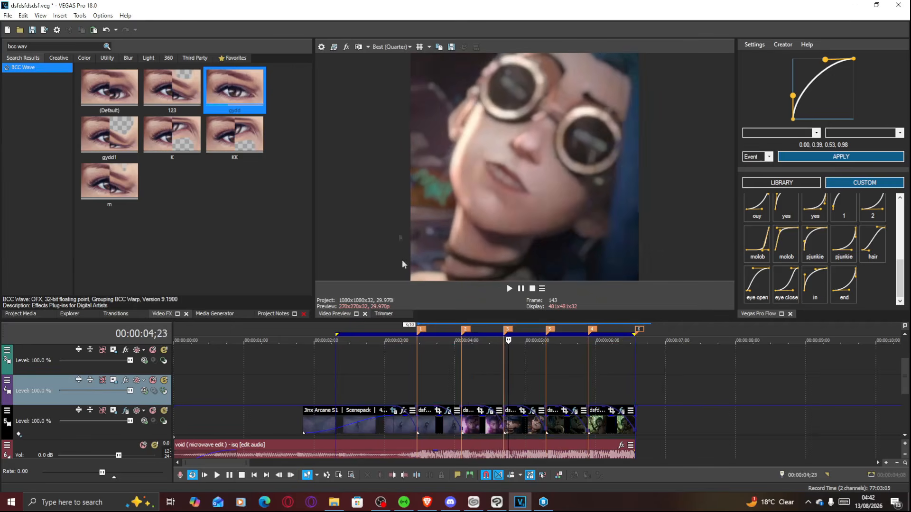
key("Left")
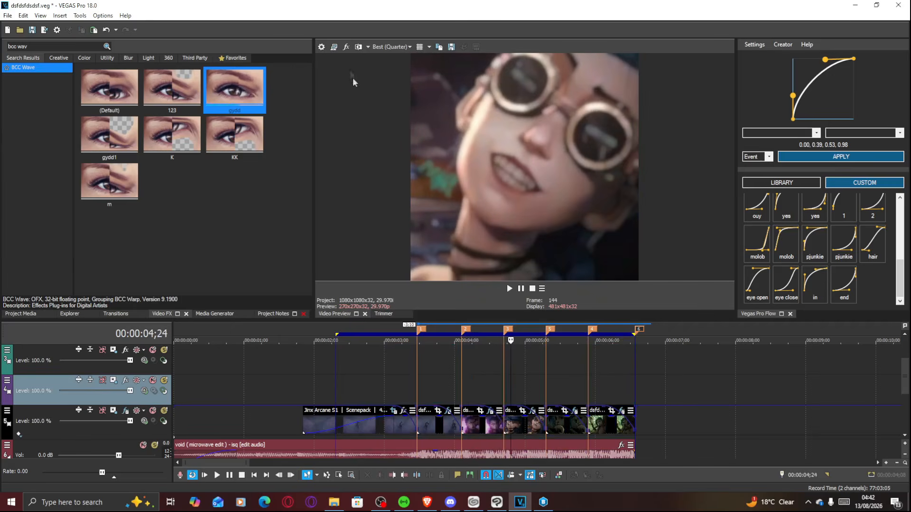
Step: Review the track's BCC Wave settings and step through the opening frames of the third beat clip
left_click(126, 410)
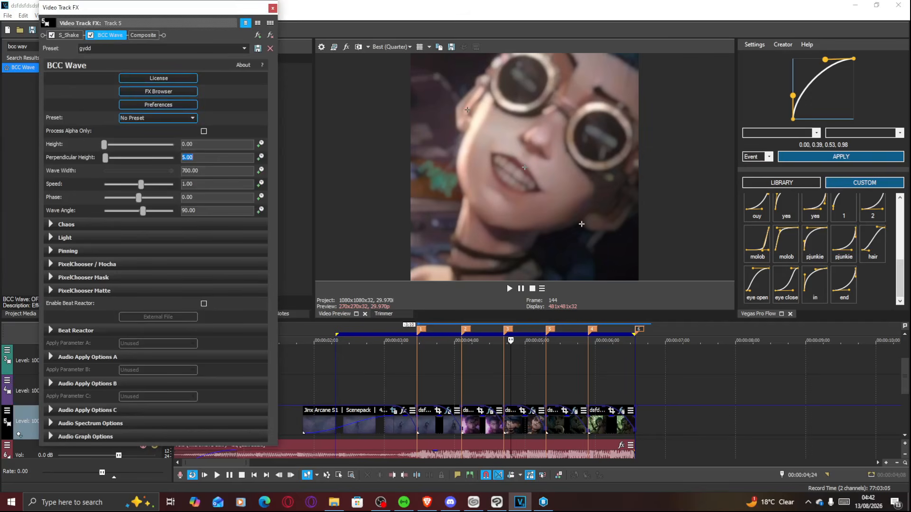
left_click(272, 11)
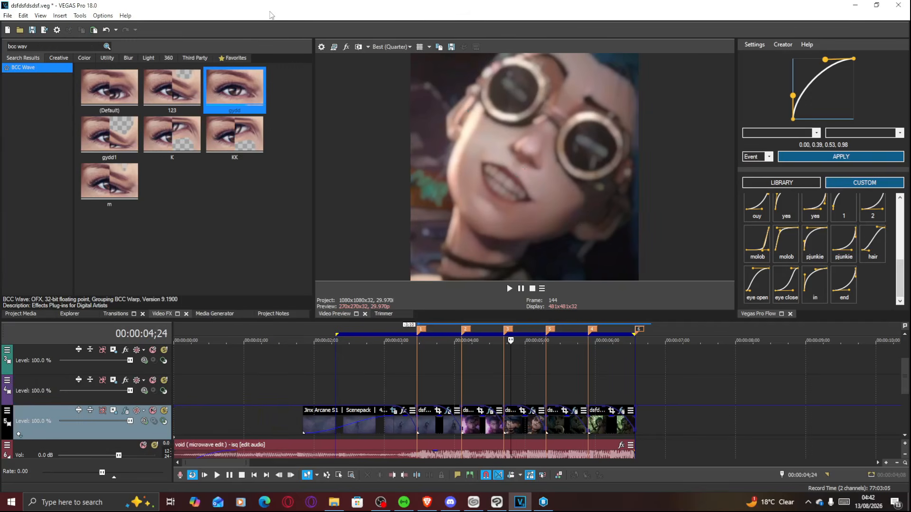
key("Right")
key("Right")
key("Left")
key("Left")
key("Left")
key("Left")
key("Left")
key("Left")
key("Left")
key("Left")
key("Left")
key("Left")
key("Left")
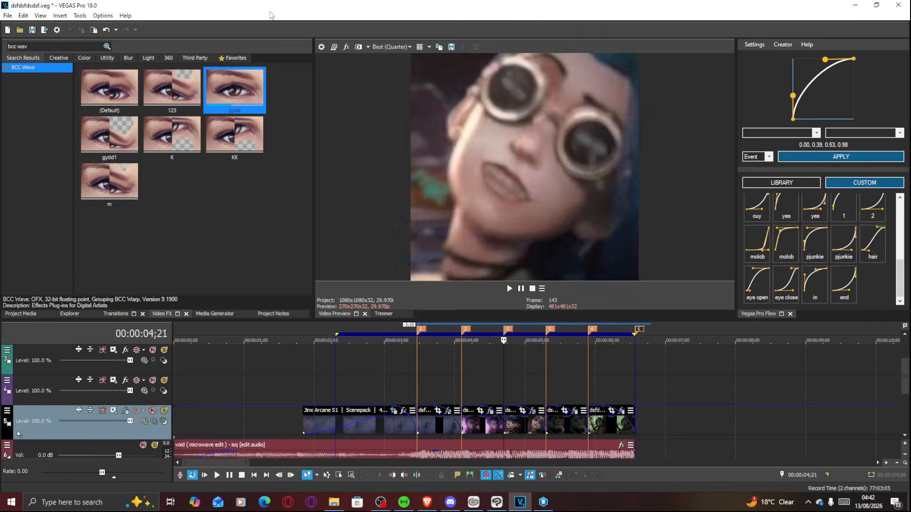
Step: Play back the loop region from its start to review the wave effect against the music
key("space")
key("space")
key("Home")
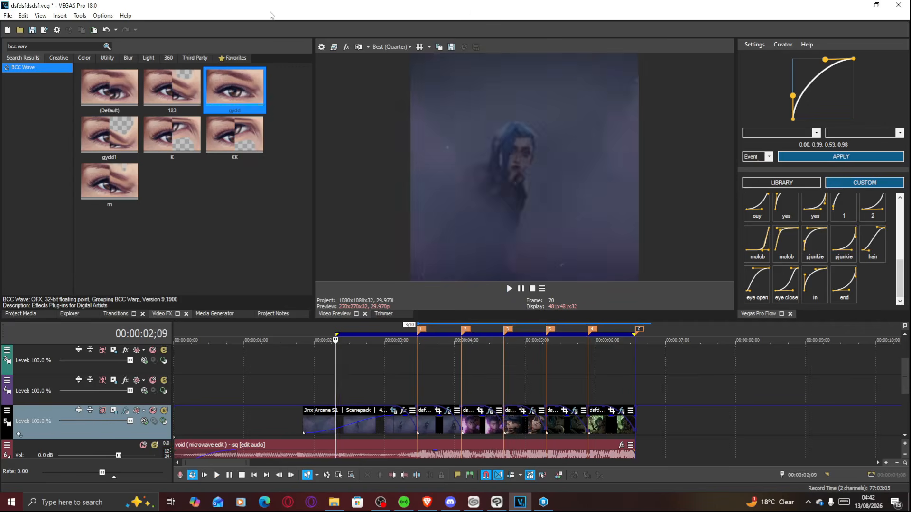
key("Page_Down")
key("space")
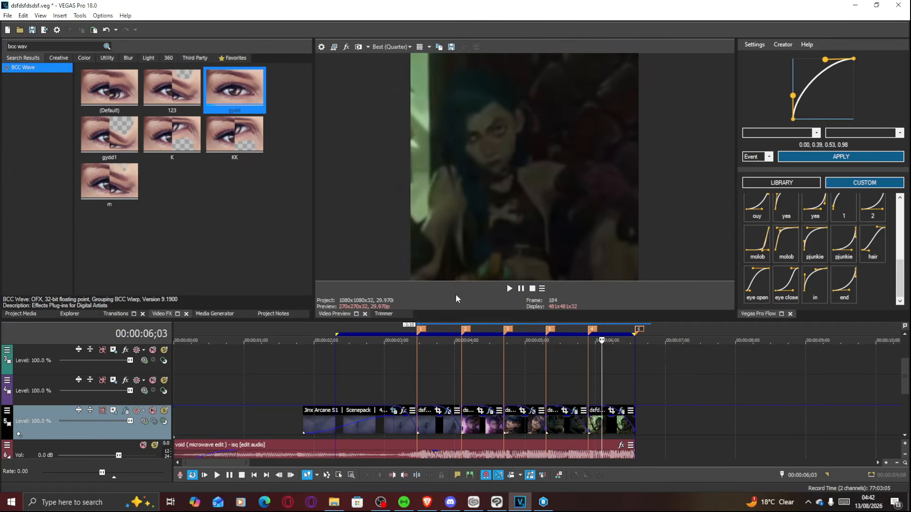
key("space")
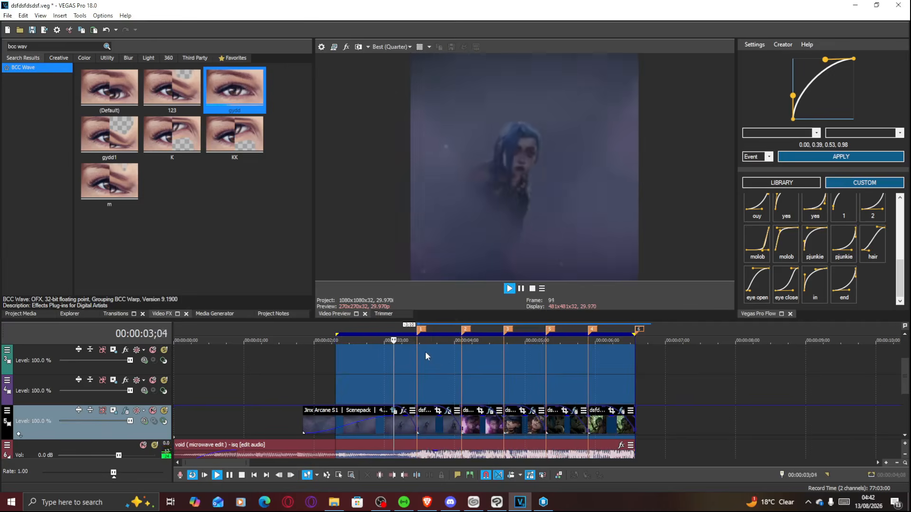
Step: Add a fade-out to the end of the void audio clip and play back the result
left_click_drag(633, 452, 599, 455)
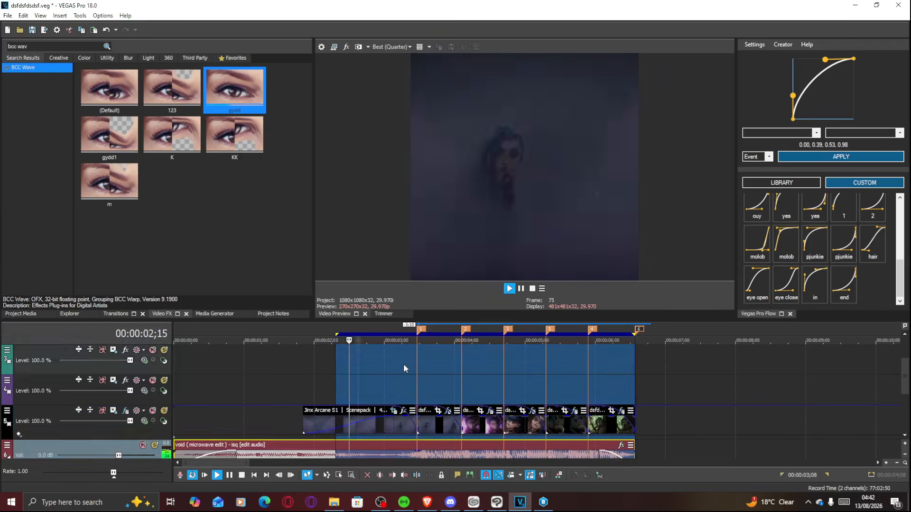
left_click(403, 365)
mouse_move(404, 367)
left_mouse_down()
mouse_move(480, 371)
mouse_move(388, 370)
mouse_move(411, 372)
left_mouse_up()
key("space")
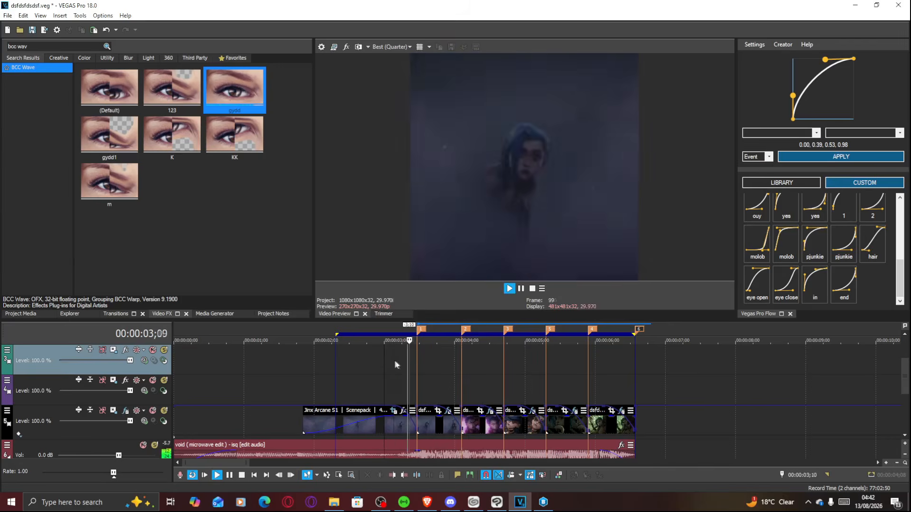
key("space")
Step: Search the video effects for "direction" and add the S_BlurDirectional SS preset to the first beat clip
left_click(421, 425)
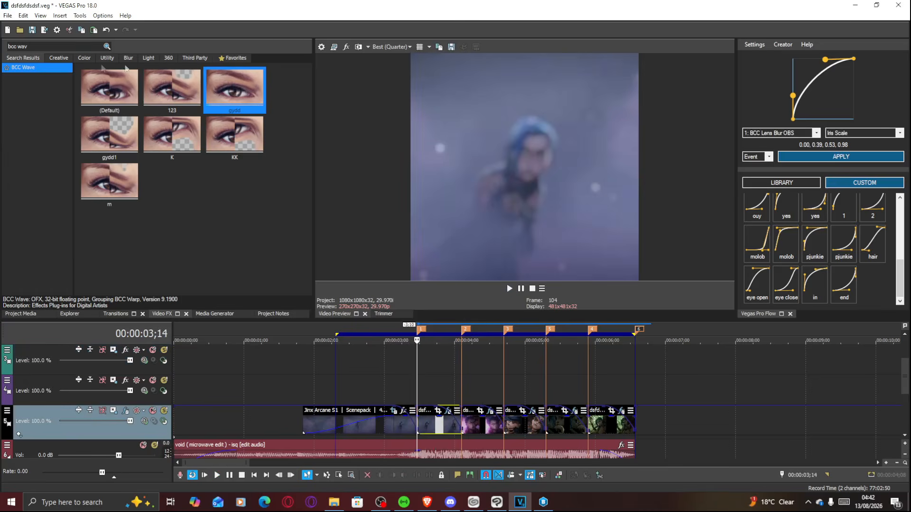
type("direction")
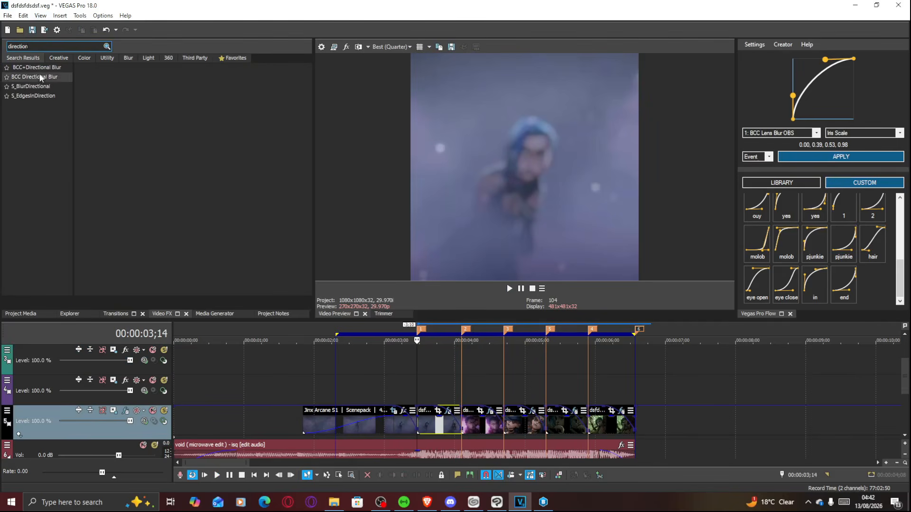
left_click(37, 87)
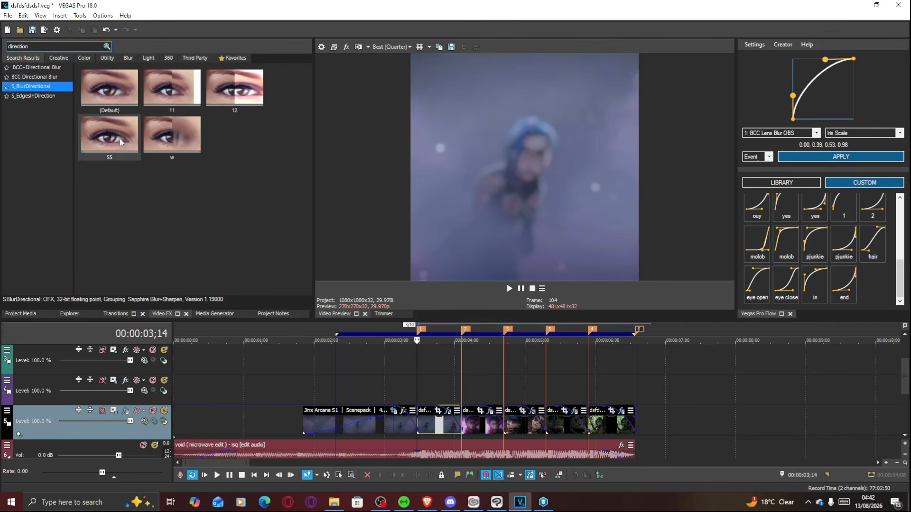
left_click_drag(458, 440, 445, 430)
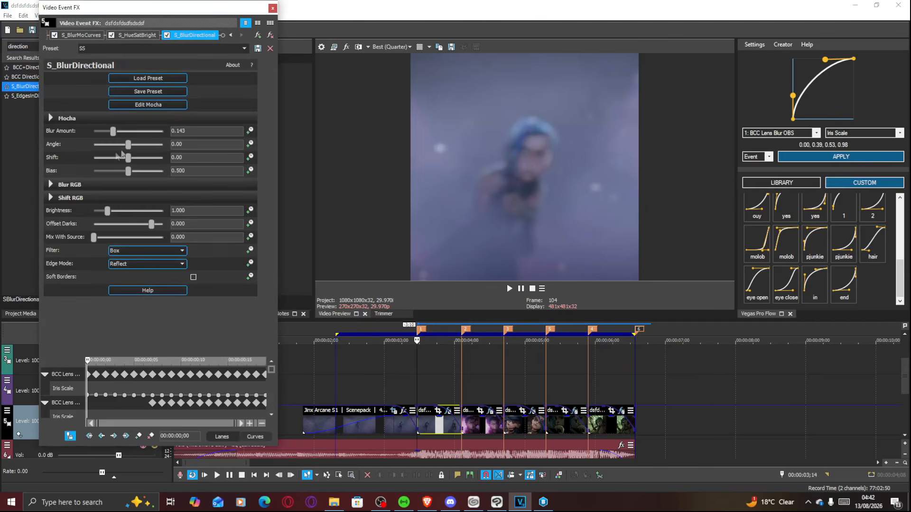
Step: Keyframe the first beat clip's directional Blur Amount from 0.126 at the start to 0 four frames in, easing the start keyframe
left_click_drag(110, 134, 109, 134)
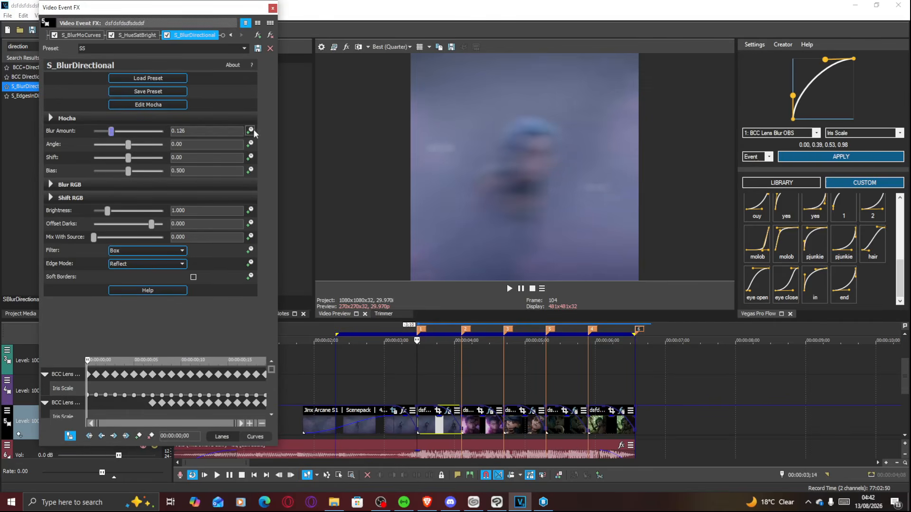
left_click_drag(271, 370, 264, 413)
left_click_drag(104, 398, 125, 399)
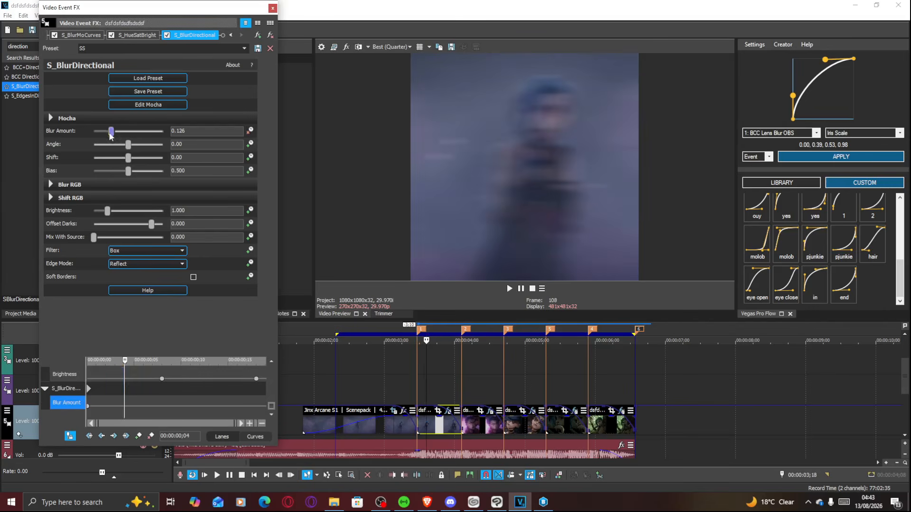
left_click_drag(110, 133, 91, 133)
left_click(87, 406)
right_click(88, 406)
left_click_drag(96, 402, 145, 399)
left_click(272, 8)
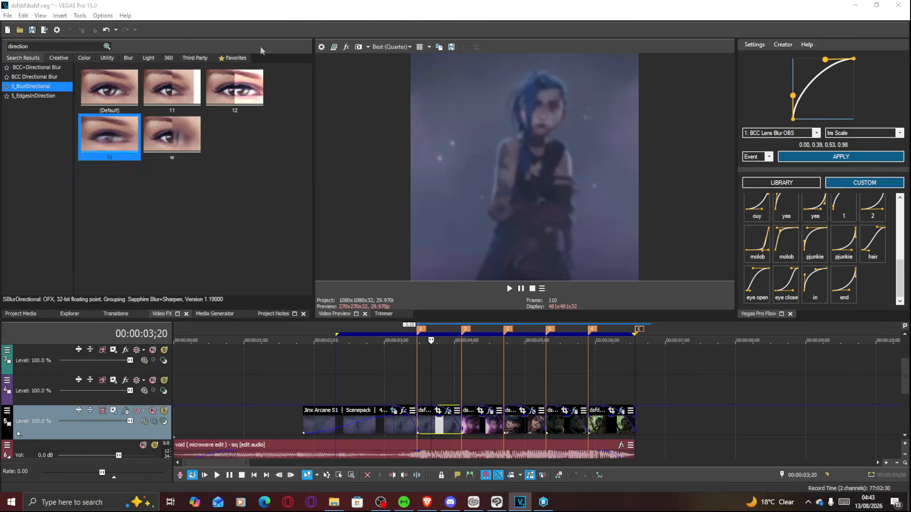
Step: Add the S_BlurDirectional SS preset to the second beat clip and keyframe its Blur Amount from 0.143 to 0 with a Fast Fade
left_click_drag(100, 135, 466, 427)
left_click(467, 428)
left_click(250, 131)
left_click_drag(272, 370, 249, 453)
left_click(134, 404)
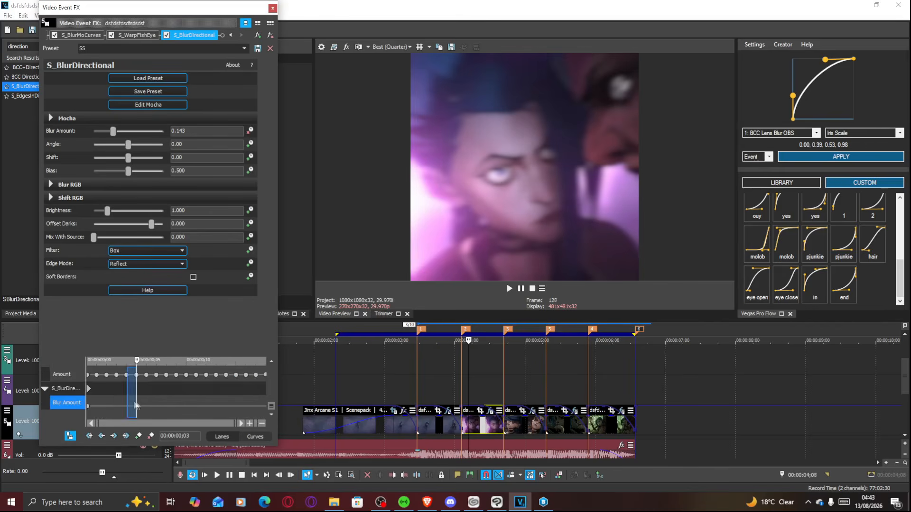
left_click(88, 406)
right_click(87, 406)
left_click(120, 341)
key("Right")
key("Right")
key("Right")
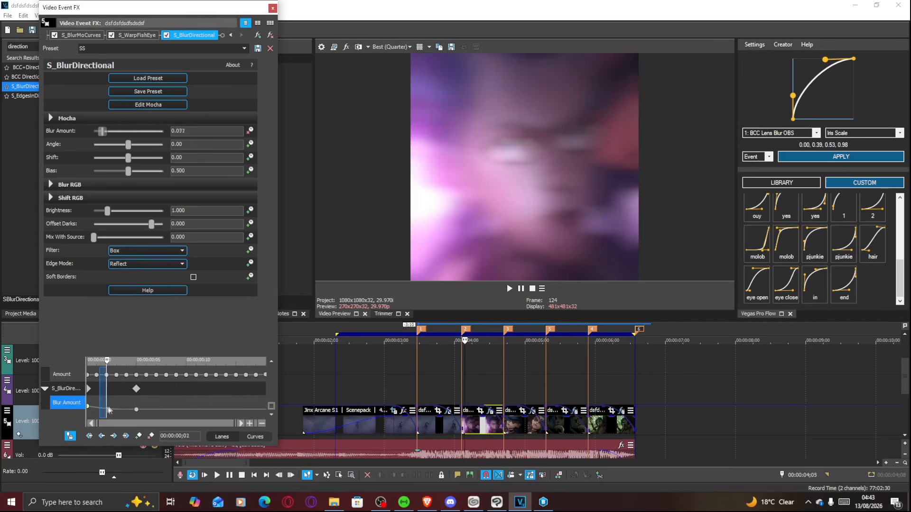
left_click(273, 8)
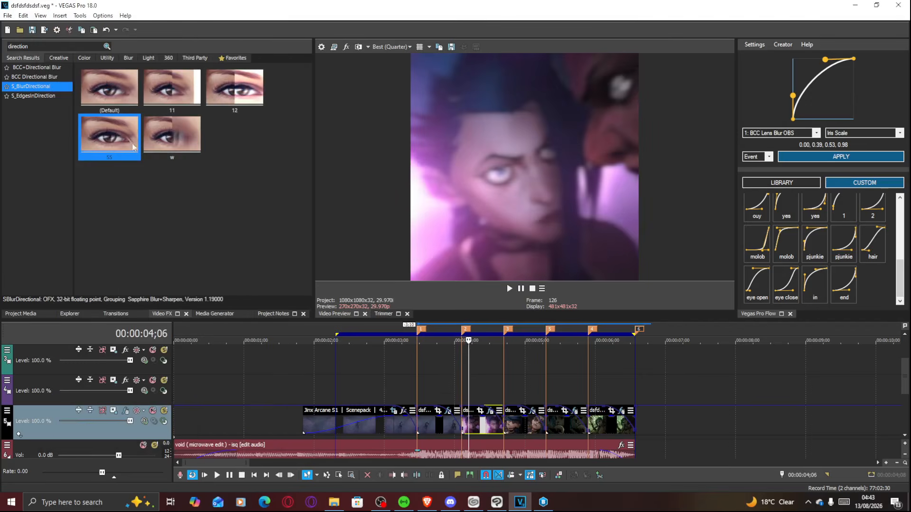
Step: Add S_BlurDirectional SS to the third beat clip and keyframe Blur Amount from 0.143 to 0 over four frames with a Fast Fade
left_click_drag(523, 429, 524, 428)
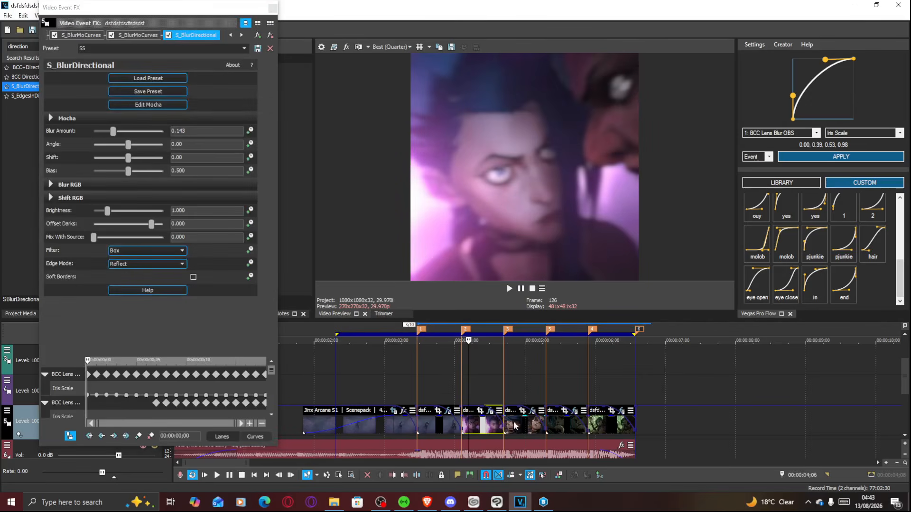
left_click(251, 130)
left_click_drag(112, 135, 30, 137)
left_click_drag(273, 370, 268, 420)
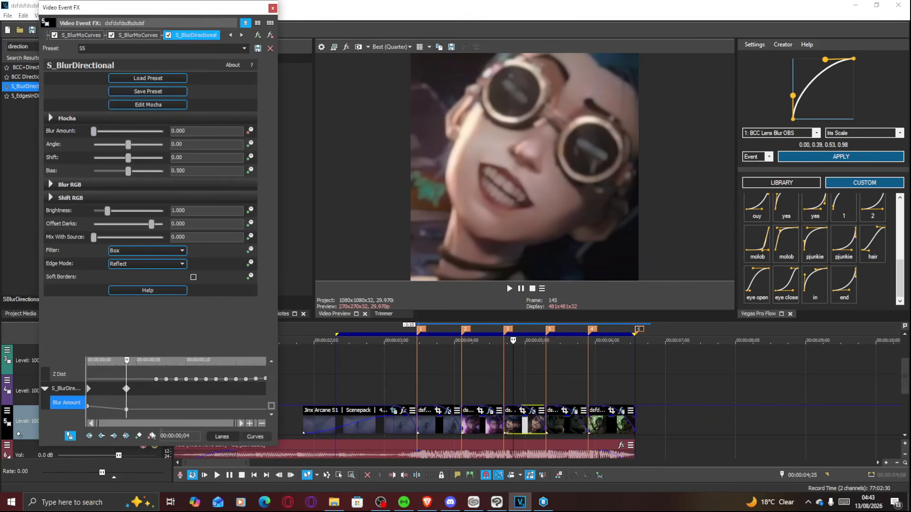
right_click(87, 407)
left_click(118, 342)
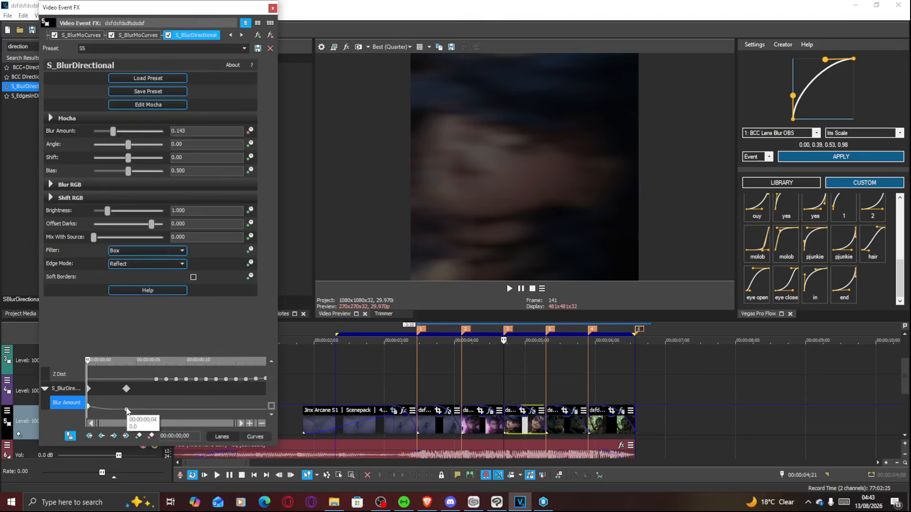
left_click(272, 8)
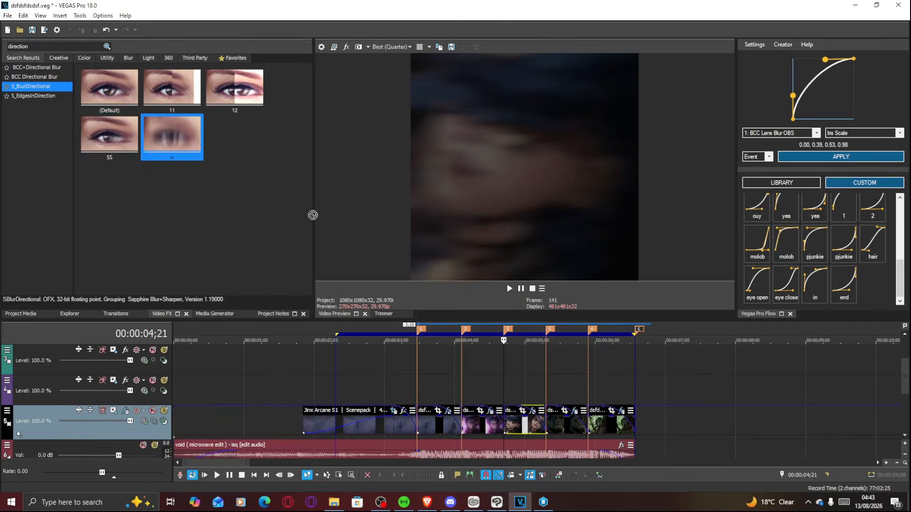
Step: Add S_BlurDirectional SS to the fourth beat clip and keyframe Blur Amount from 0.143 to 0 over four frames, easing the start keyframe
left_click_drag(559, 422, 556, 424)
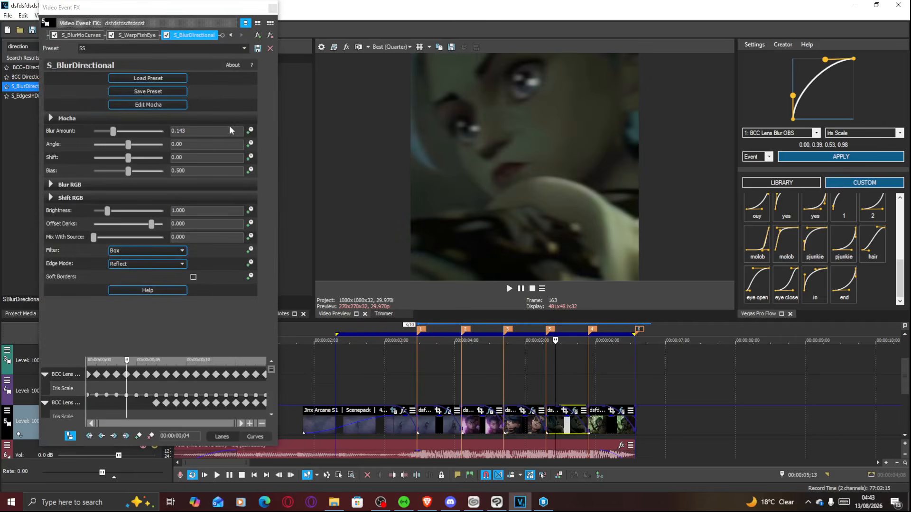
left_click(250, 130)
left_click_drag(112, 135, 93, 135)
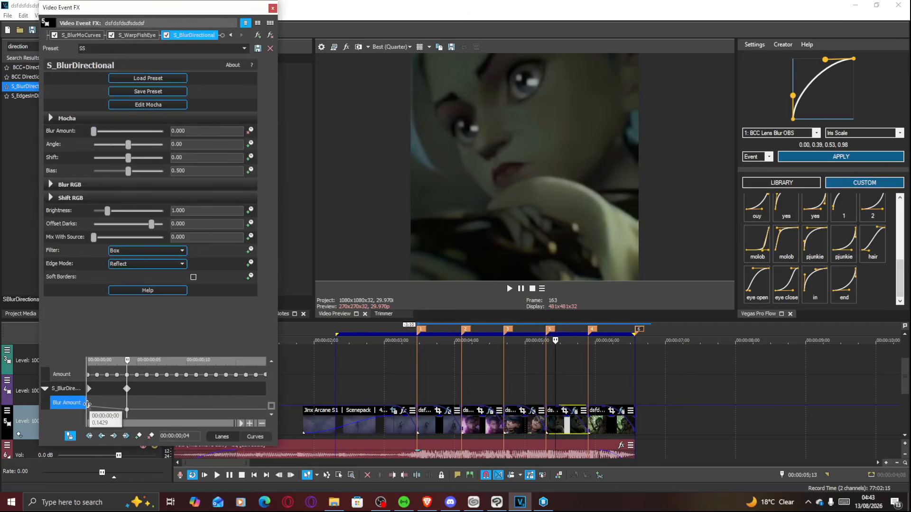
right_click(87, 406)
left_click(122, 351)
left_click(272, 8)
Step: Add S_BlurDirectional SS to the last beat clip and keyframe Blur Amount from 0.143 to 0 over five frames with a Fast Fade
left_click(609, 410)
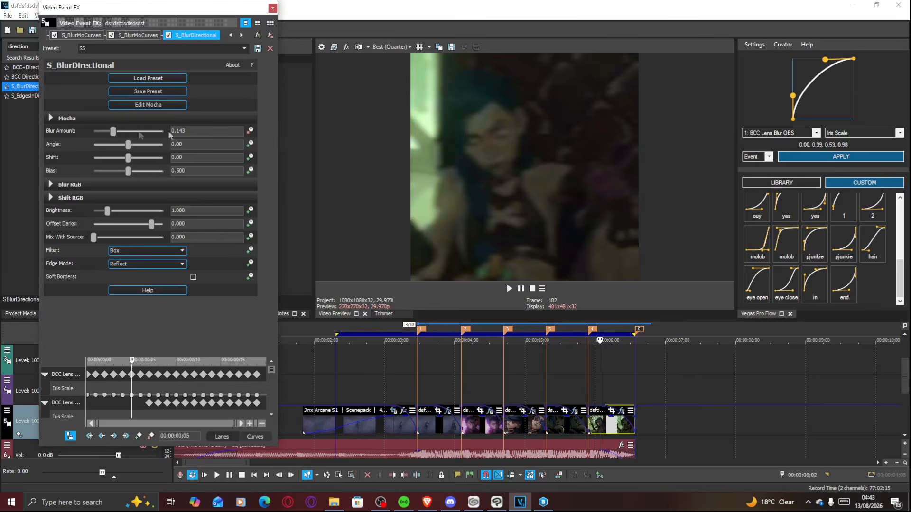
left_click_drag(114, 132, 92, 133)
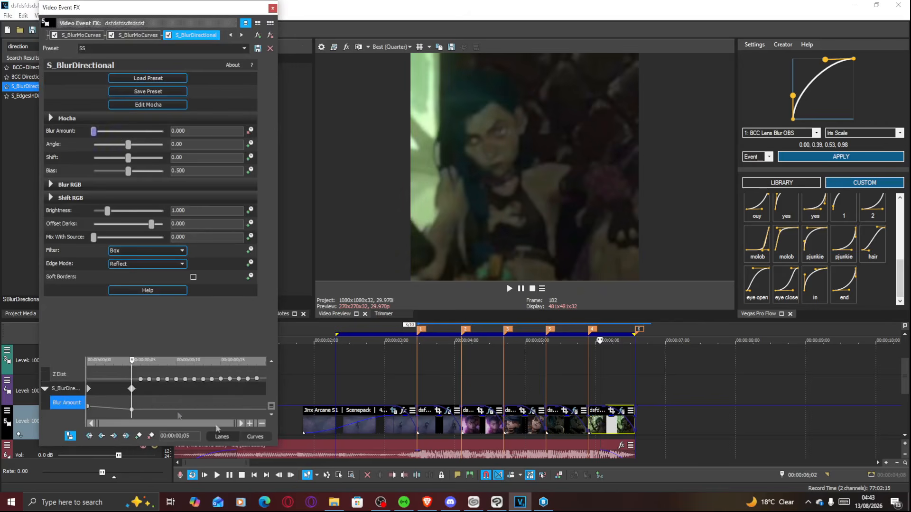
right_click(88, 407)
left_click(118, 343)
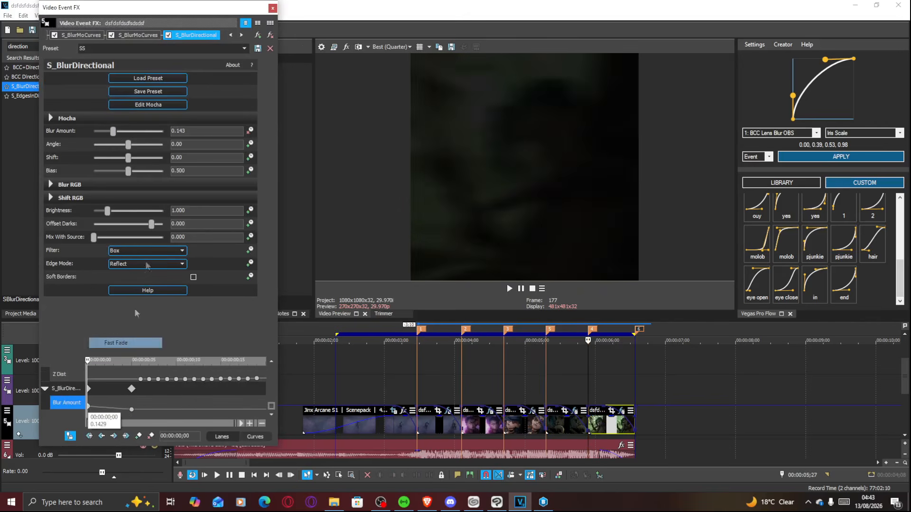
left_click(272, 8)
Step: Play back the intro and beat clips to review the directional blurs against the music
key("space")
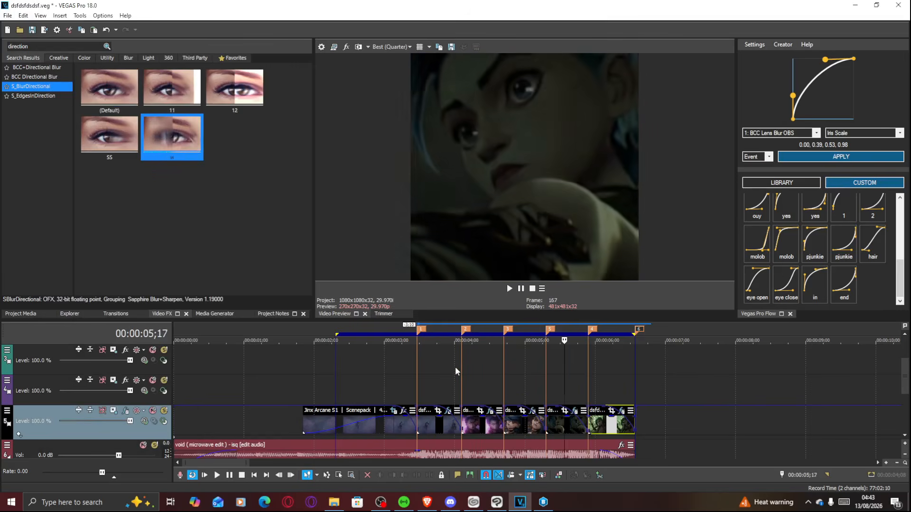
key("space")
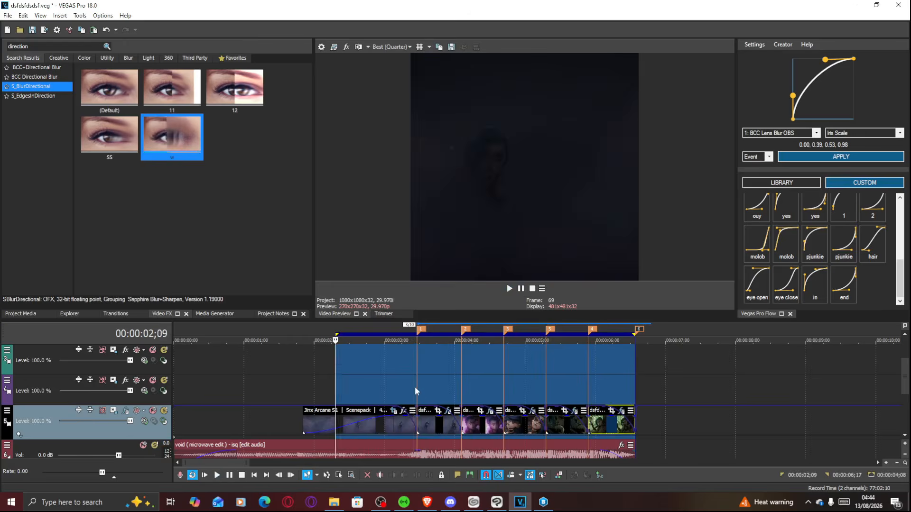
left_click(415, 389)
key("space")
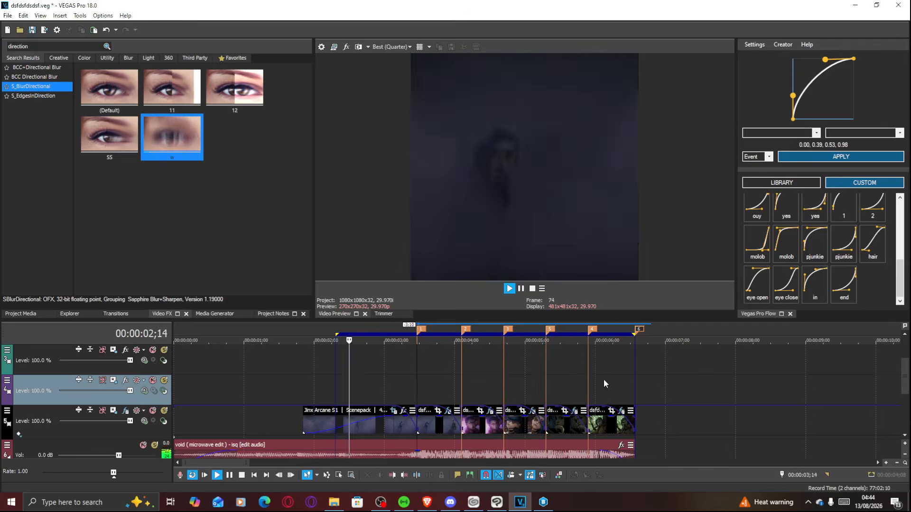
Step: Step frame by frame through the last beat clip to examine its motion and dark fade
left_click(605, 382)
key("Right")
key("Right")
key("Right")
key("Right")
key("Right")
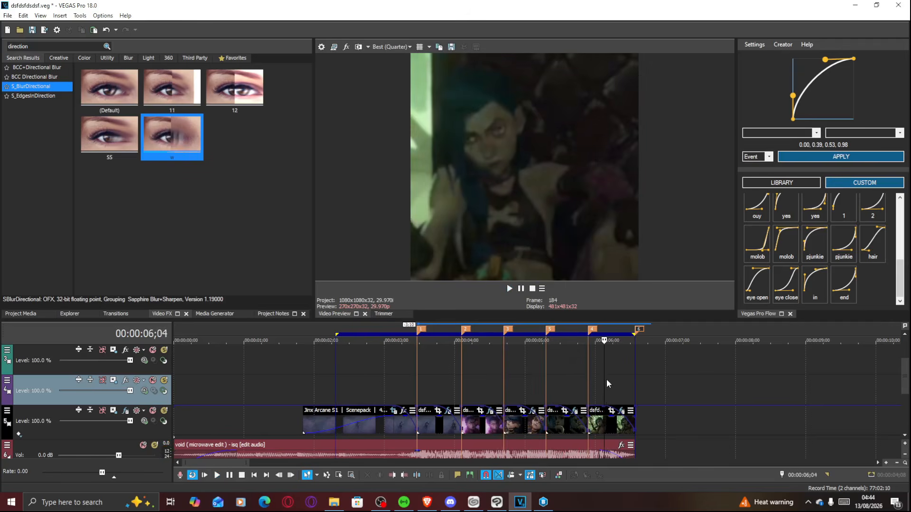
key("Right")
key("Right")
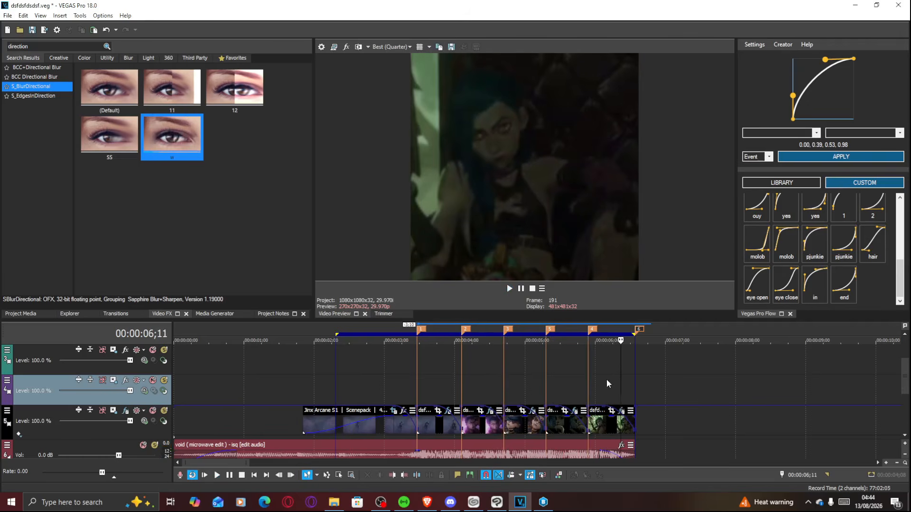
Step: Set Gamma to 999 in the last beat clip's first BCC Lens Blur OBS effect and close its effect settings
left_click(621, 411)
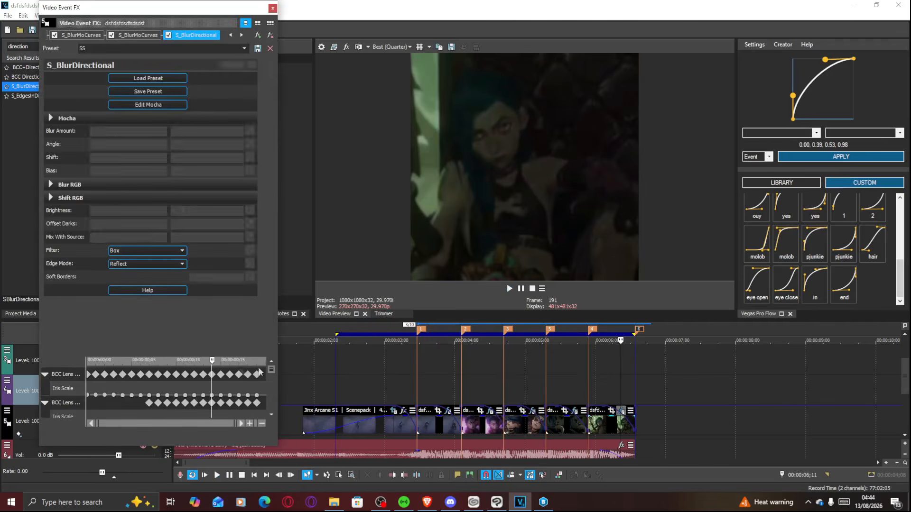
left_click(212, 396)
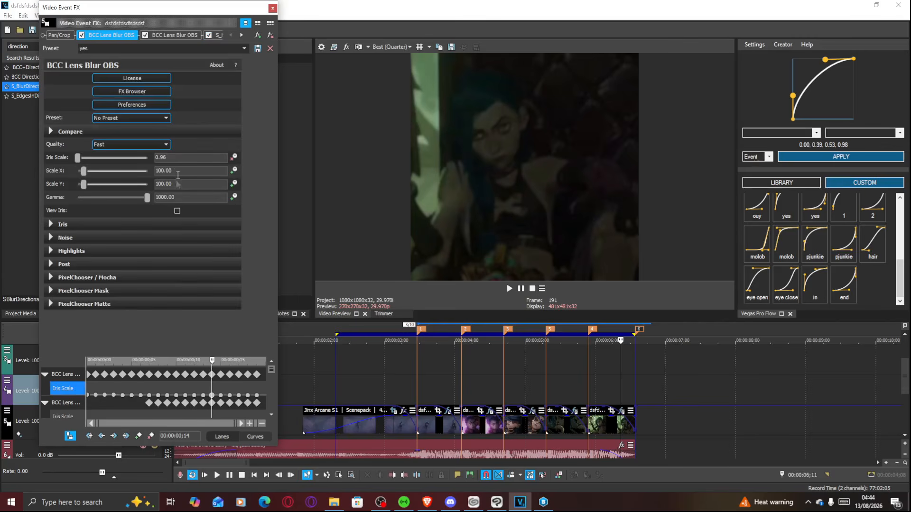
type("999")
key("Return")
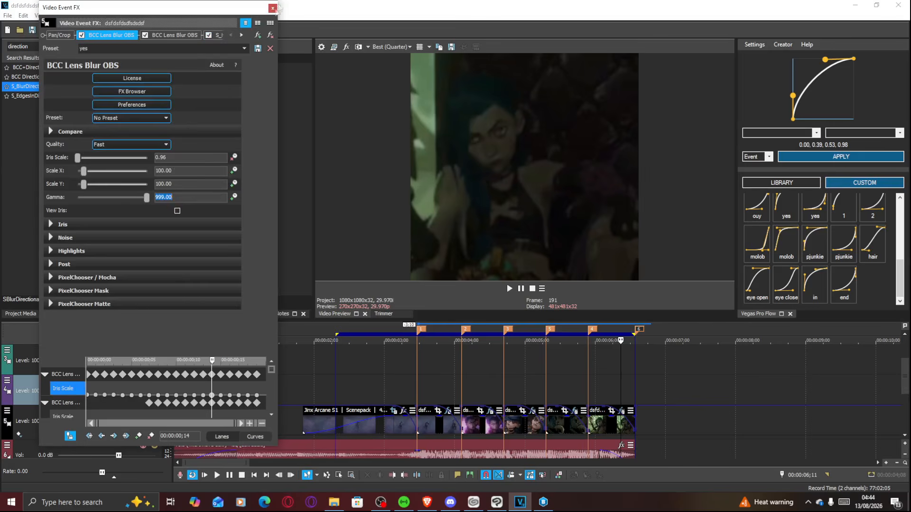
left_click(273, 8)
Step: Play back the edit from the third beat clip to review the blur and dark-fade timing
left_click(530, 378)
key("space")
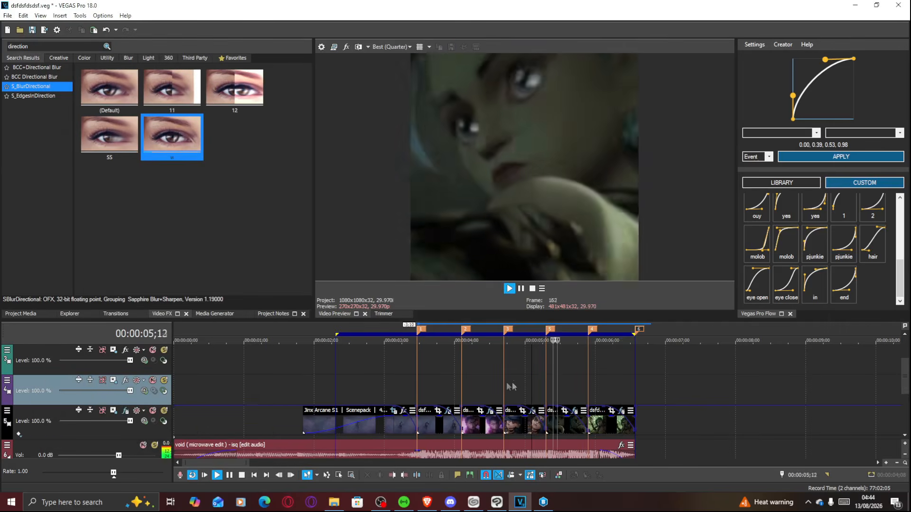
key("space")
key("space")
key("space")
key("space")
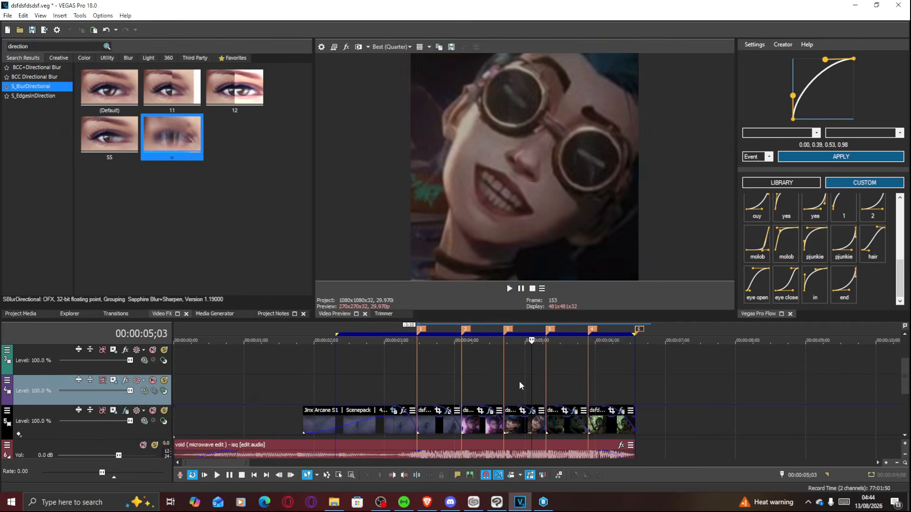
Step: Move the starting Blur Amount keyframe of S_BlurDirectional one frame later on each of the first four beat clips
left_click(423, 381)
left_click(416, 378)
scroll(444, 377, "up", 3)
key("space")
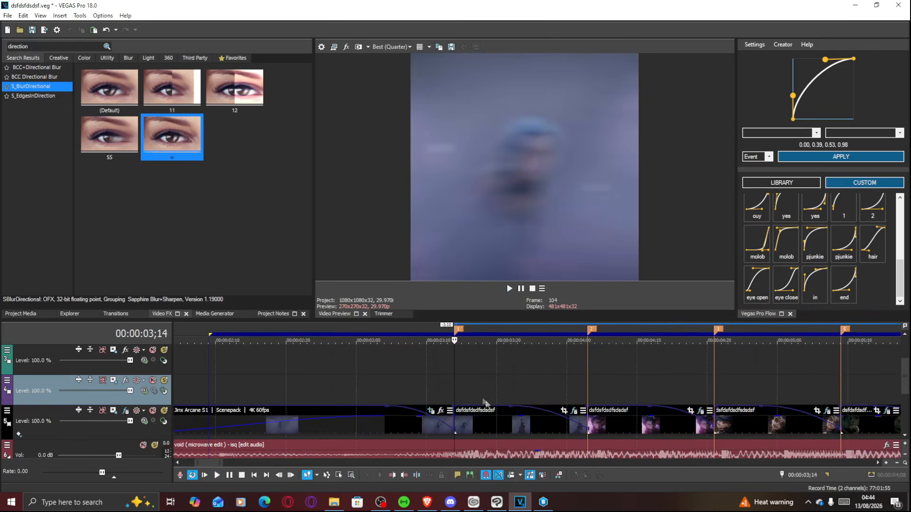
left_click(574, 411)
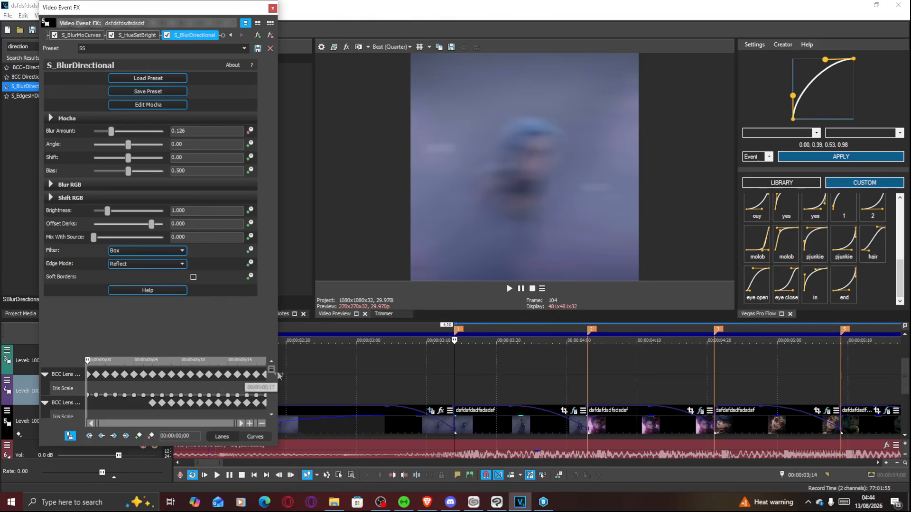
left_click_drag(88, 407, 96, 406)
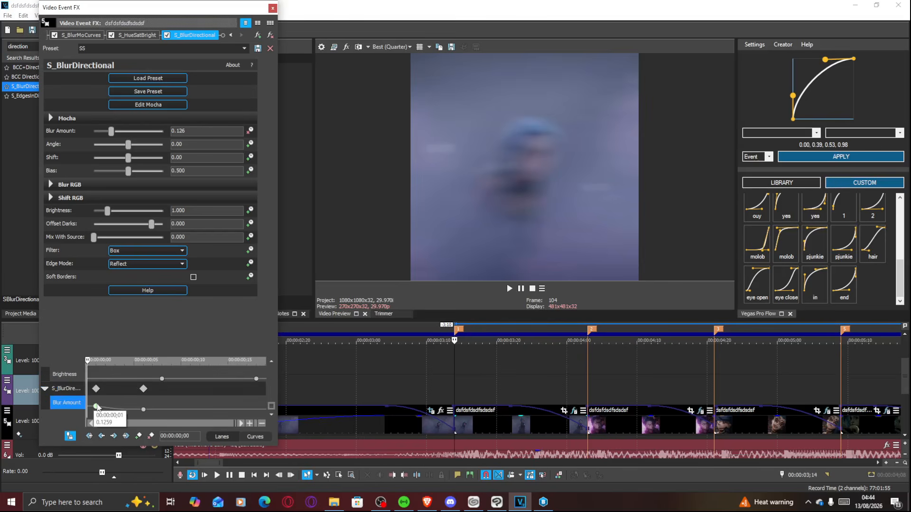
left_click(700, 411)
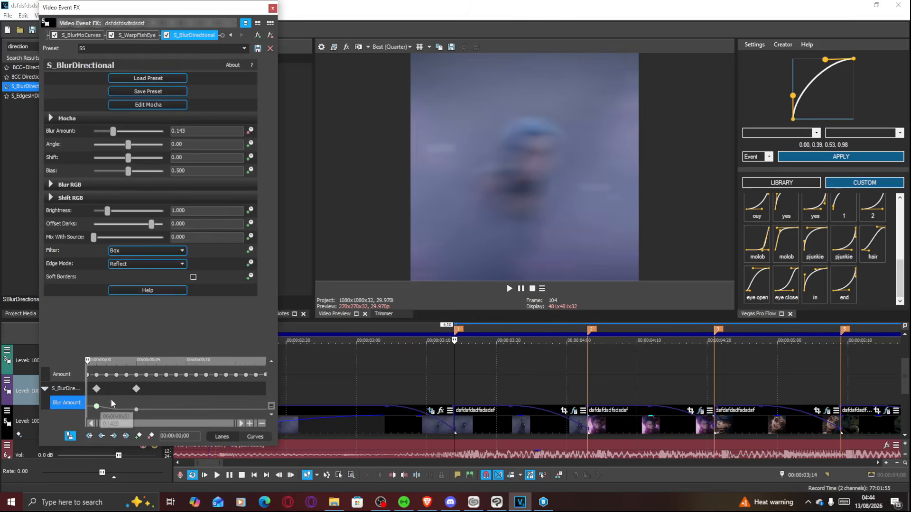
left_click(826, 412)
left_click_drag(88, 406, 145, 411)
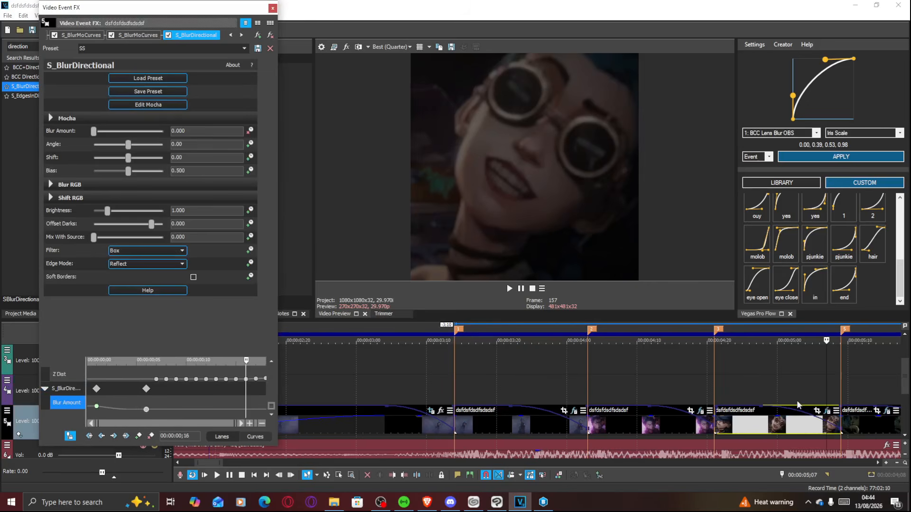
left_click(885, 412)
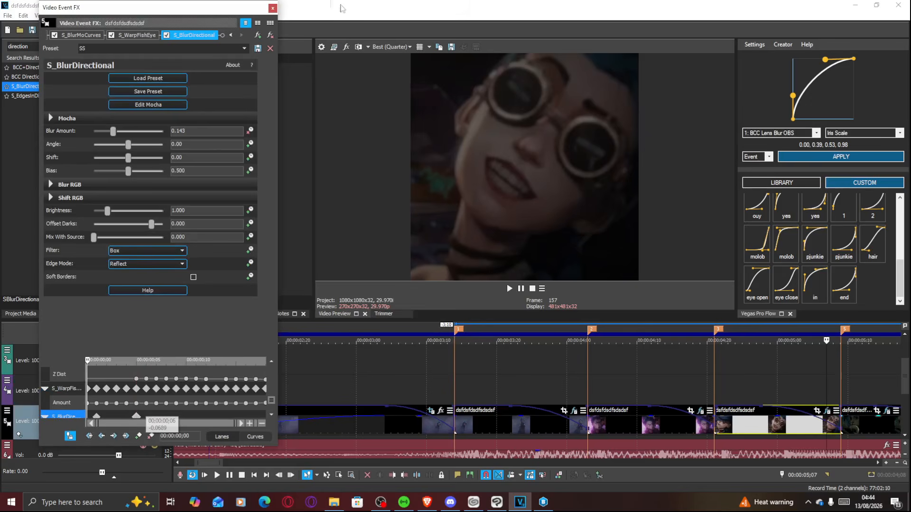
left_click(272, 8)
Step: Play back and scrub through the beat clips to review the directional blurs and the motion at each clip's end
left_click(426, 360)
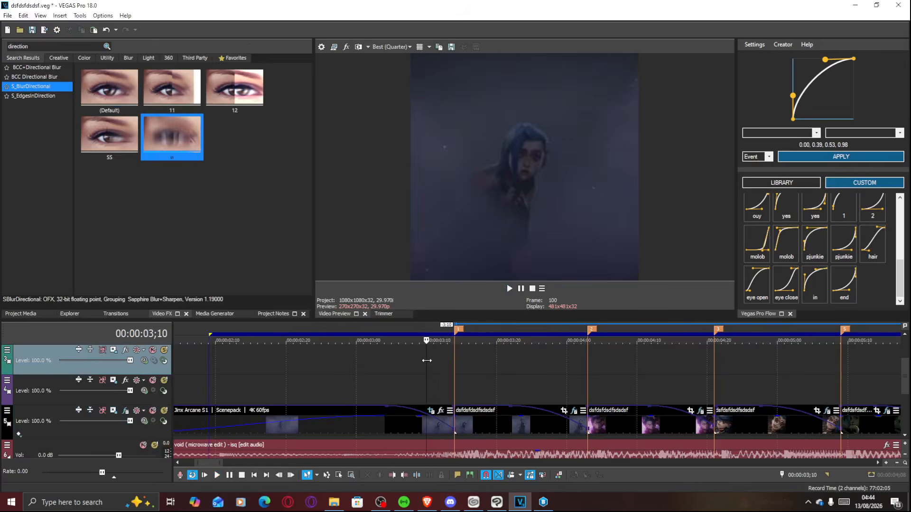
key("space")
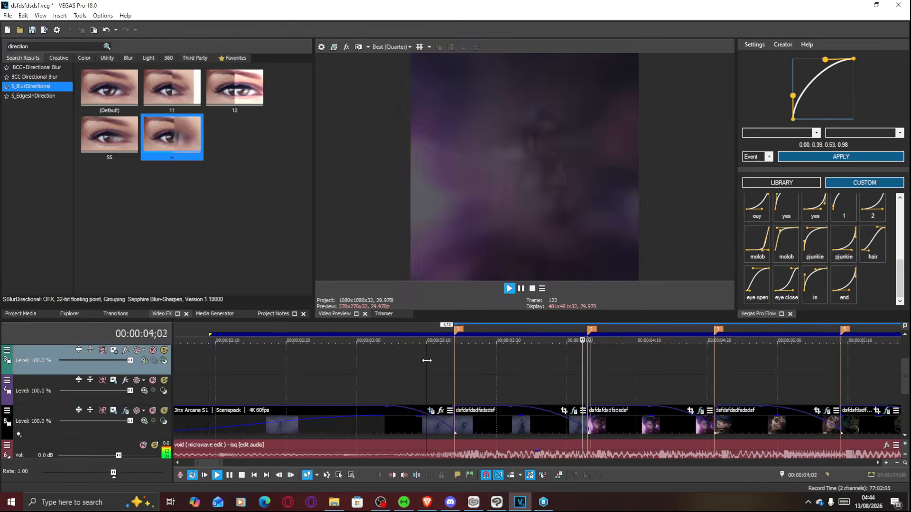
scroll(496, 374, "down", 2)
key("space")
key("space")
left_click(504, 373)
left_click(513, 372)
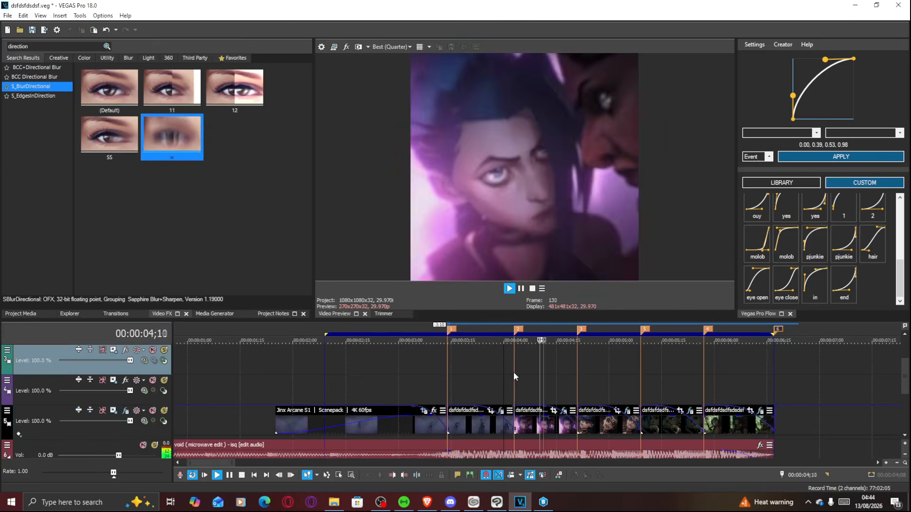
left_click(513, 371)
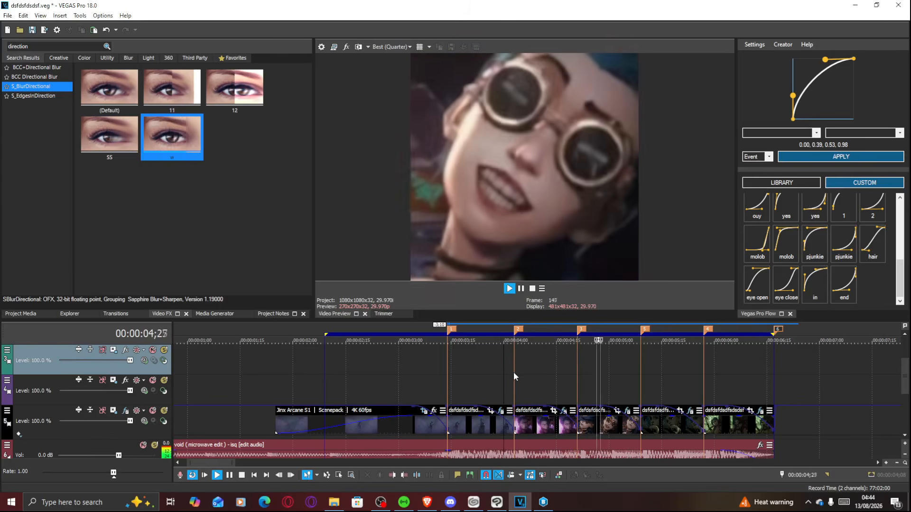
scroll(524, 380, "down", 1)
key("space")
key("space")
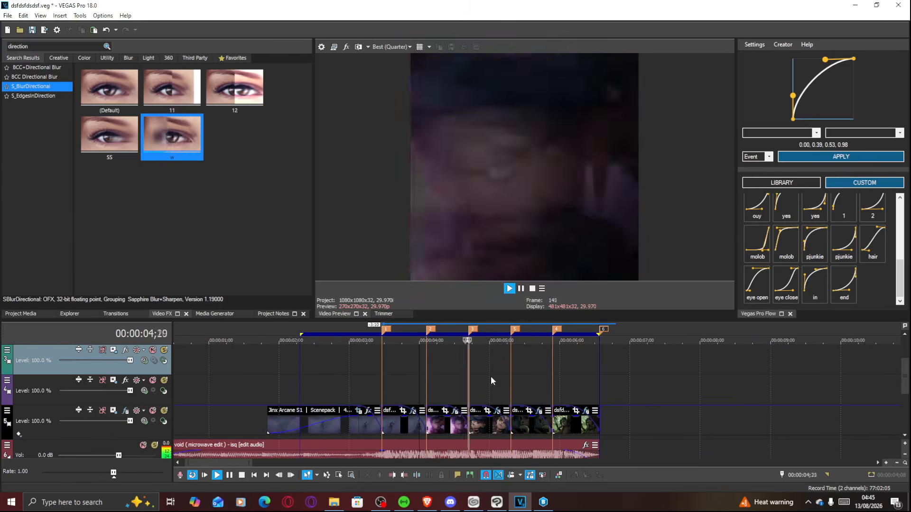
left_click(491, 377)
left_click(491, 376)
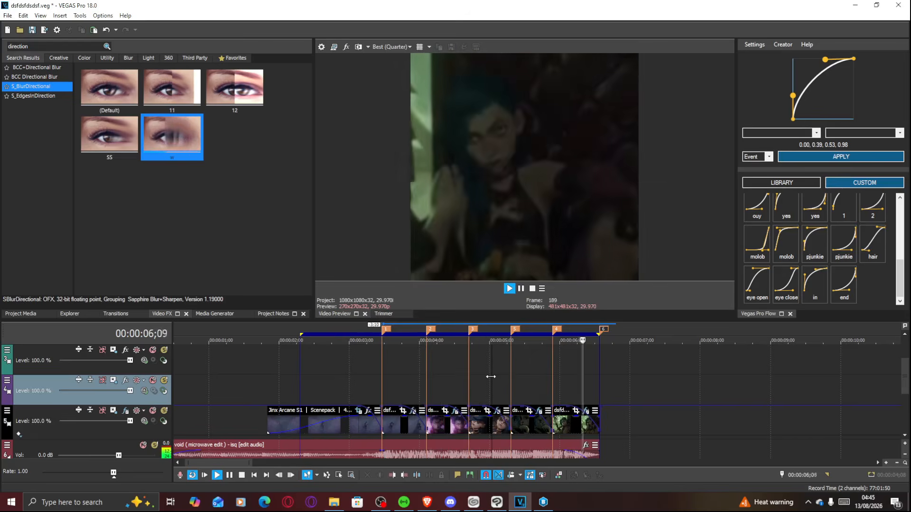
key("space")
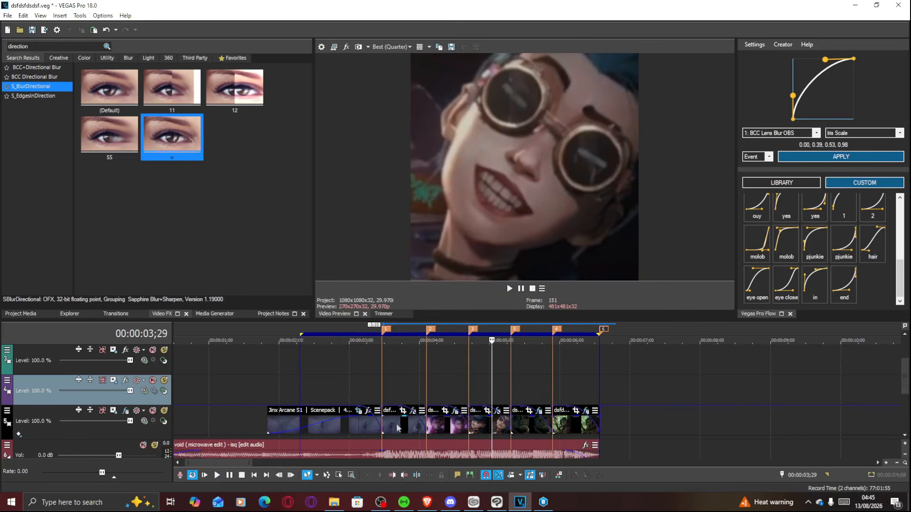
left_click(416, 419)
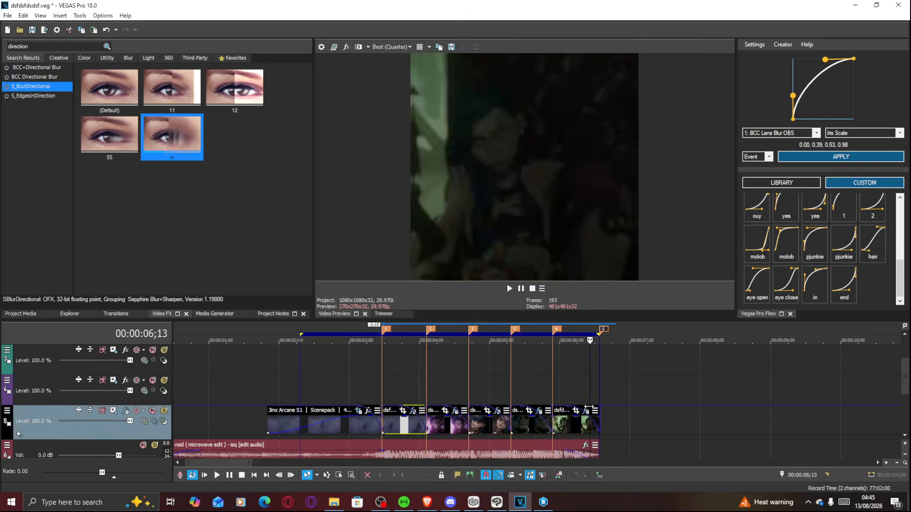
left_click(439, 401)
left_click_drag(474, 402, 495, 402)
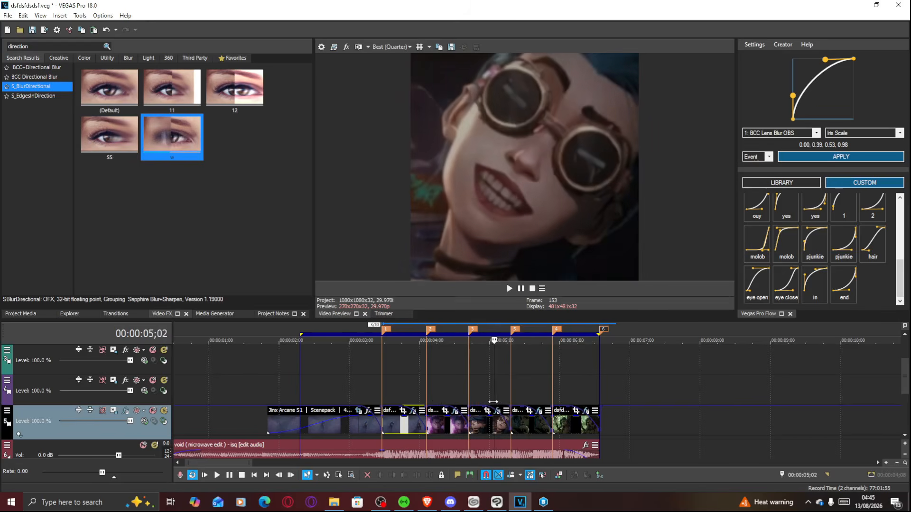
Step: Find S_WarpFishEye, add its preset d to the third beat clip and set Amount to 0
left_click(498, 430)
key("space")
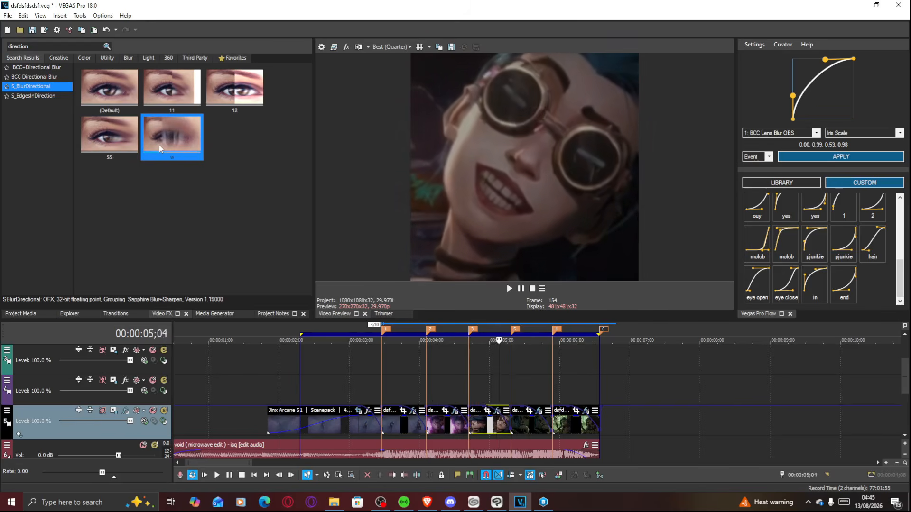
key("space")
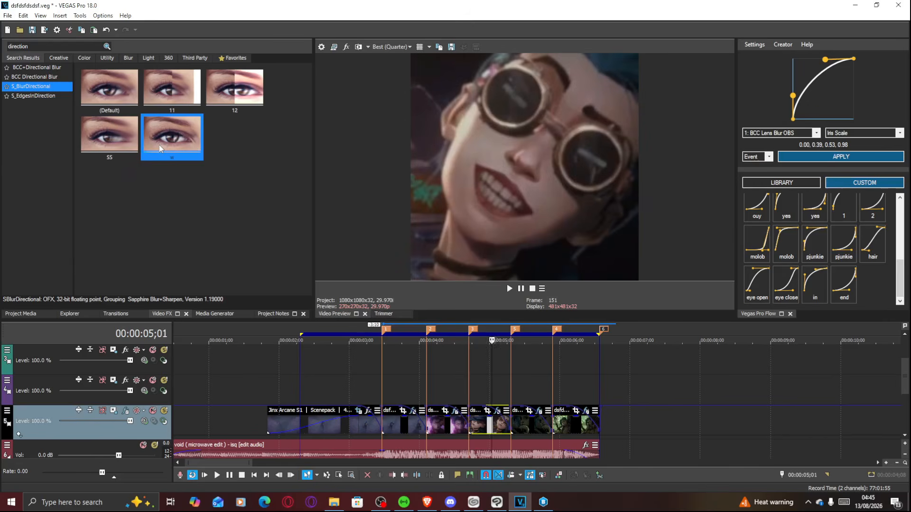
type("warpf")
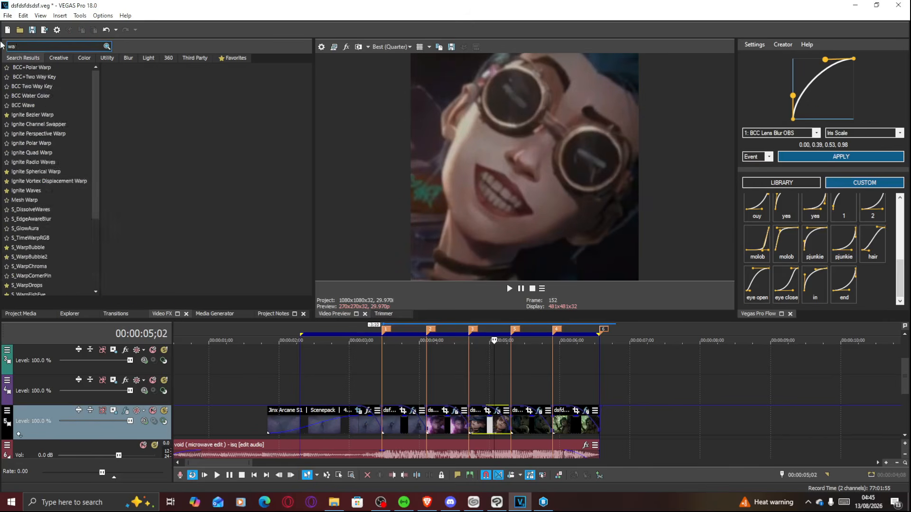
left_click(57, 69)
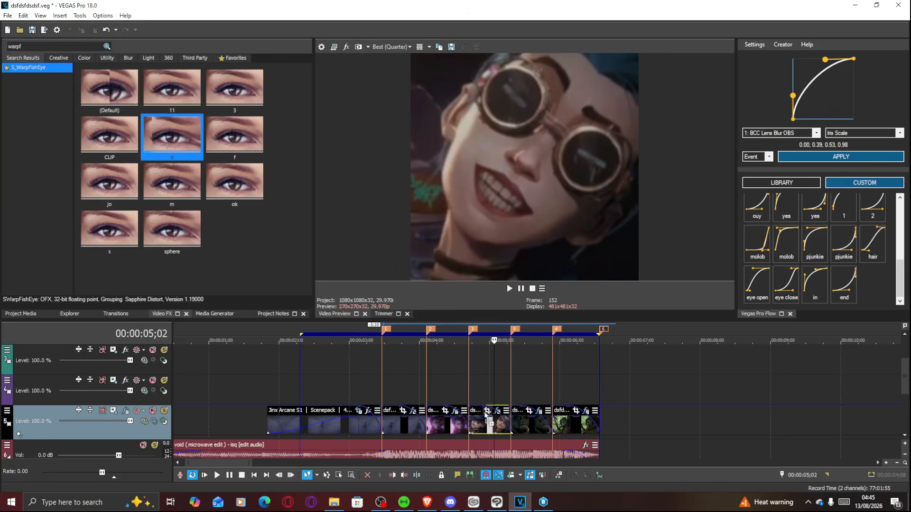
left_click_drag(483, 414, 483, 414)
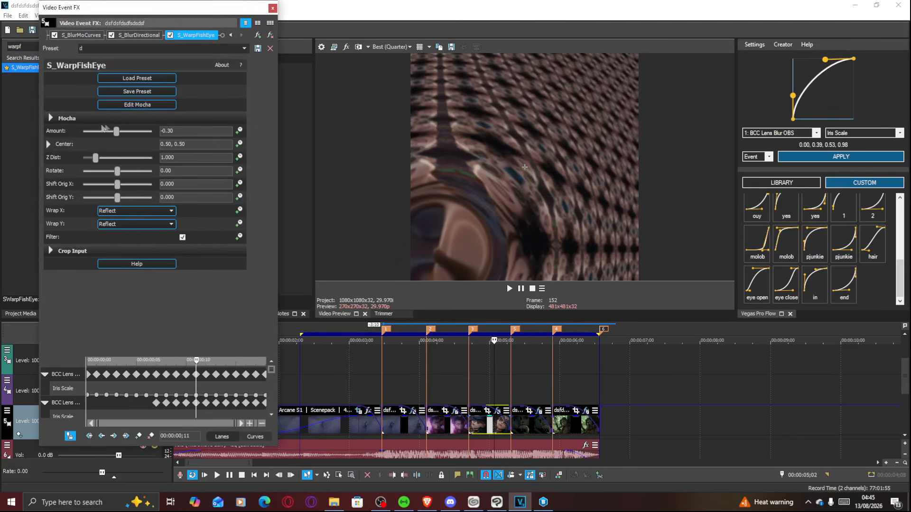
type("0")
key("Return")
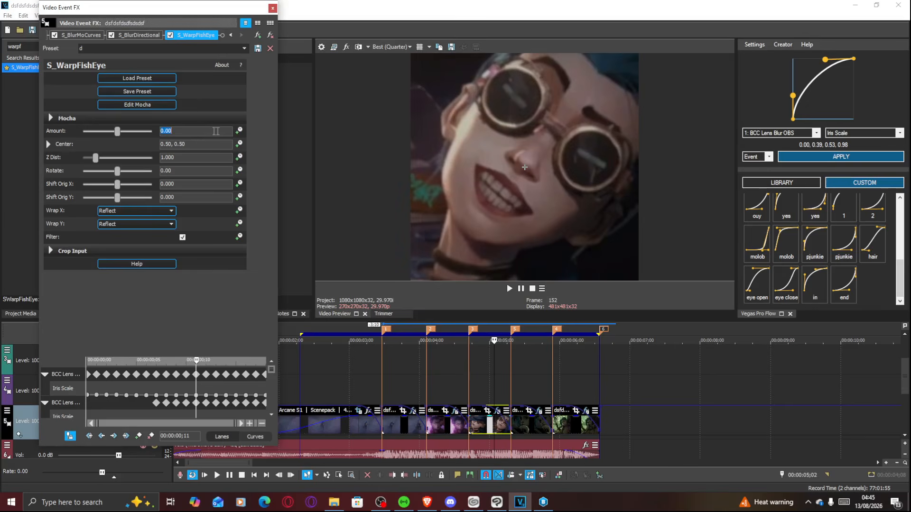
Step: Keyframe the third beat clip's fisheye Amount from 0 near mid-clip to a slight negative value at the clip's end
left_click_drag(271, 370, 262, 454)
left_click_drag(177, 412, 256, 400)
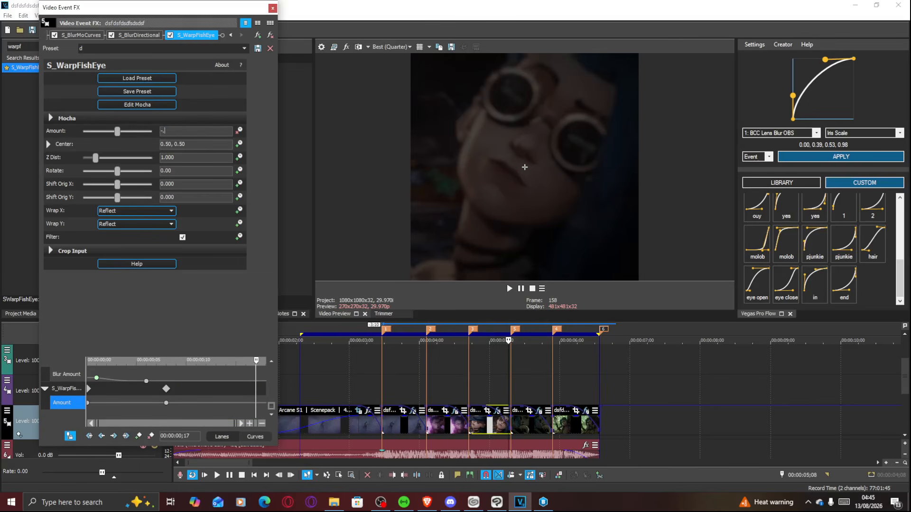
key("Return")
left_click_drag(256, 402, 271, 416)
left_click(498, 426)
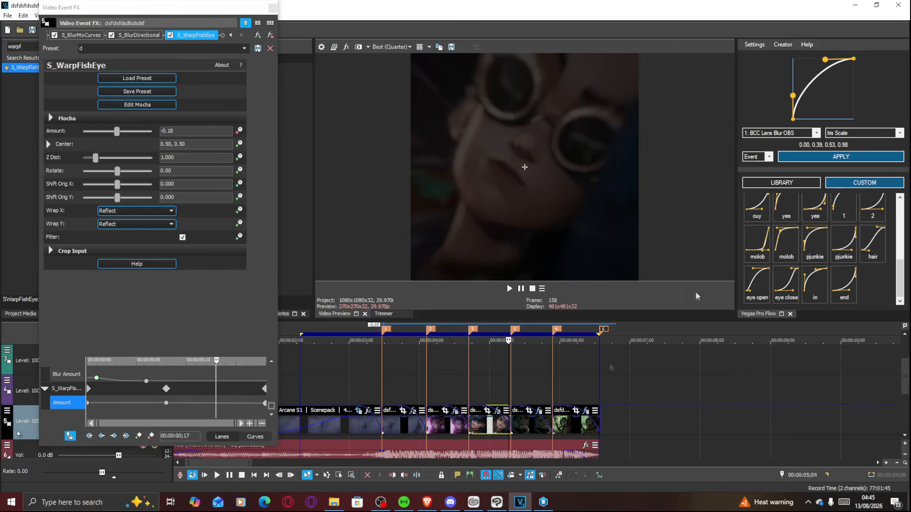
Step: Apply the custom "end" easing curve to the third clip's S_WarpFishEye Amount and scrub through the warp to check it
left_click(844, 284)
left_click(816, 133)
left_click(777, 198)
left_click(840, 156)
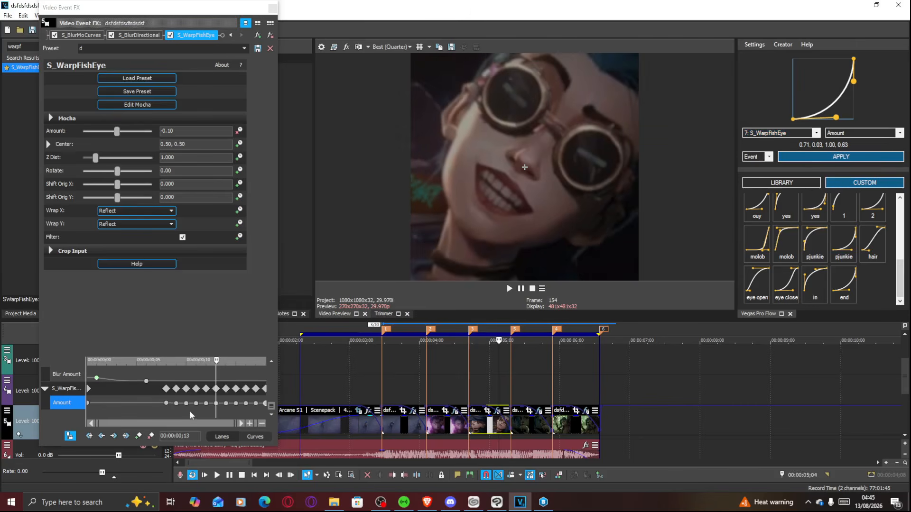
left_click_drag(186, 409, 256, 401)
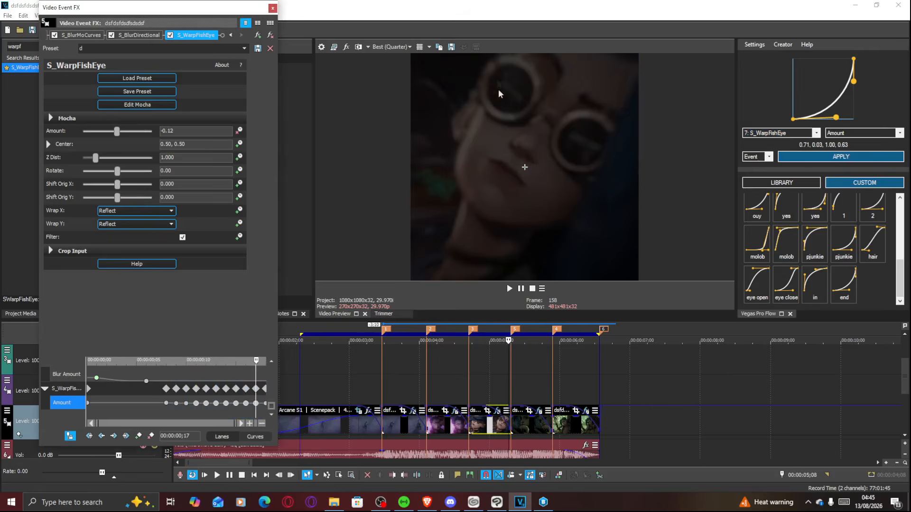
left_click(272, 8)
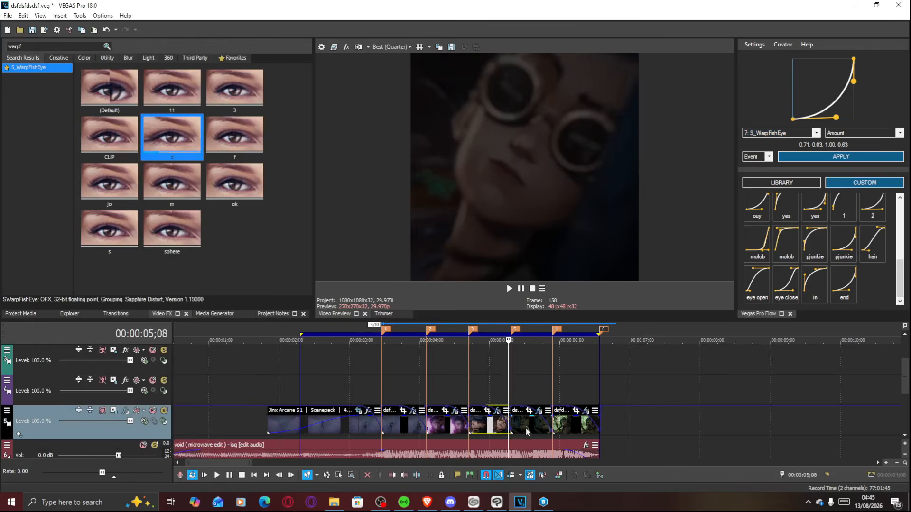
Step: Add S_WarpFishEye preset d to the first beat clip and set its Amount to 0
left_click(492, 392)
left_click(411, 429)
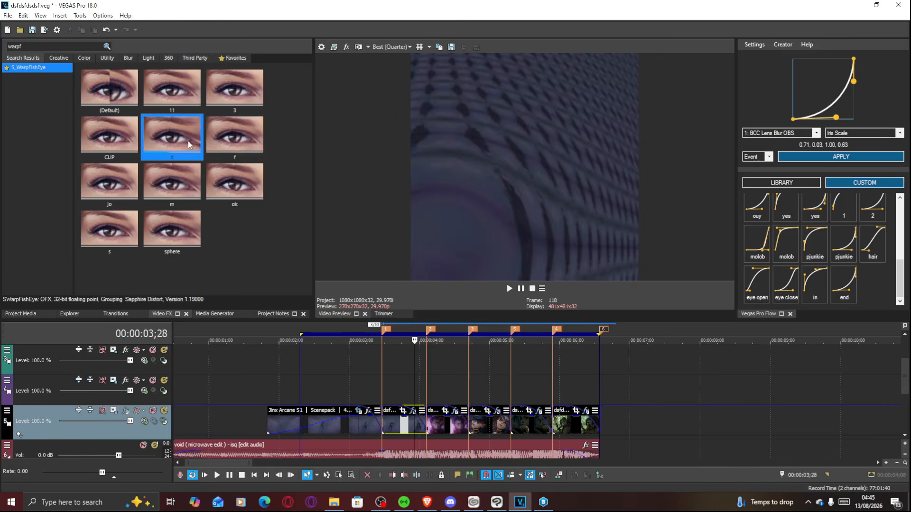
left_click(412, 411)
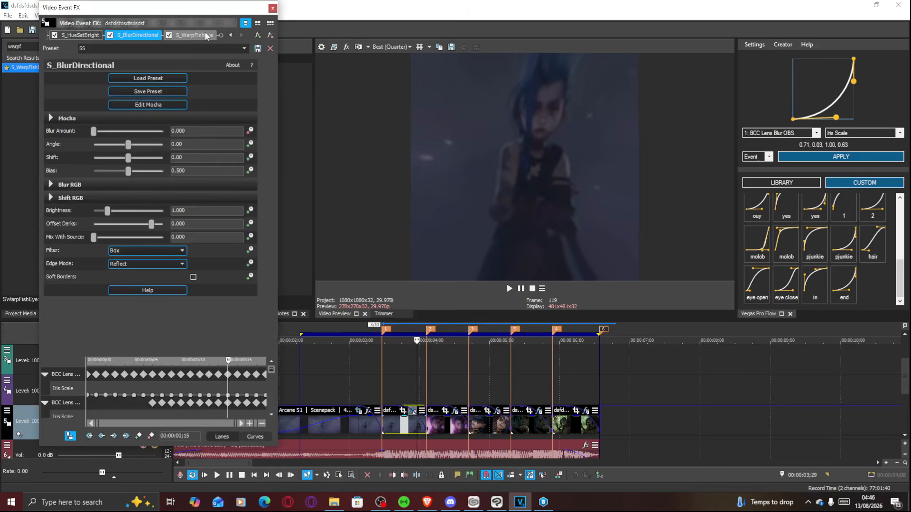
left_click(206, 36)
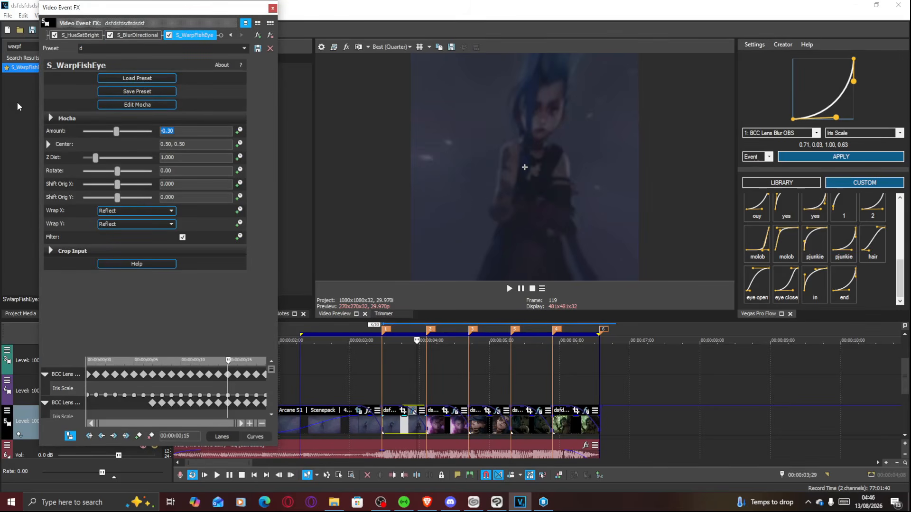
type("0")
key("Return")
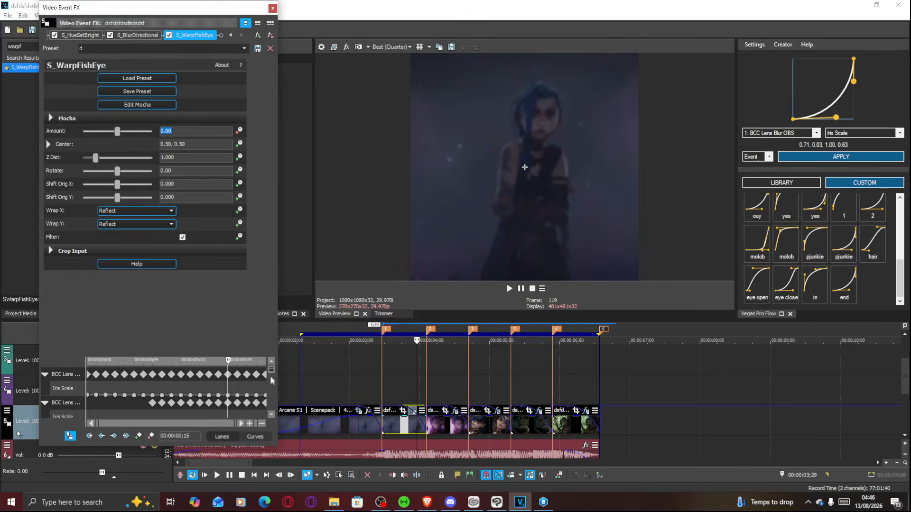
Step: Keyframe the first beat clip's S_WarpFishEye Amount from 0 near mid-clip to -0.20 at the clip's end
scroll(270, 378, "down", 3)
left_click_drag(88, 403, 163, 403)
left_click_drag(238, 402, 267, 402)
left_click_drag(176, 132, 148, 134)
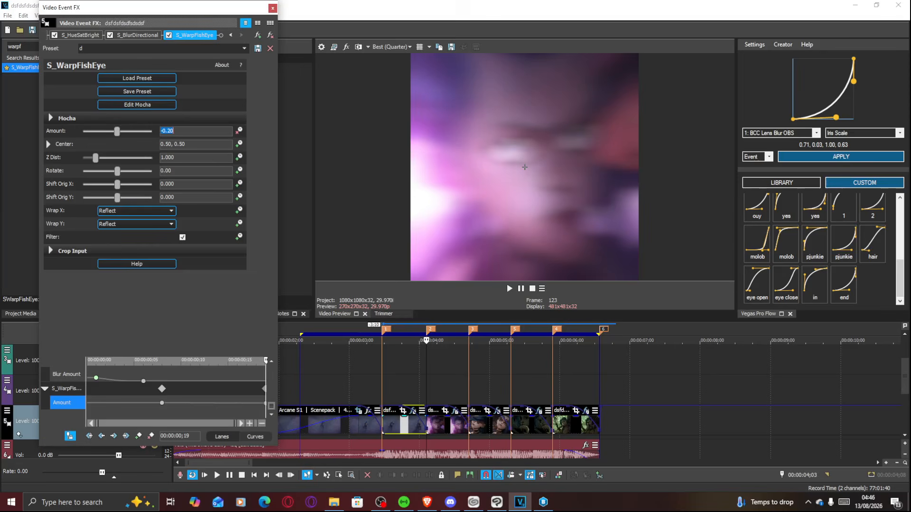
Step: Apply the loaded "end" easing curve to the first beat clip's S_WarpFishEye Amount and close the effect settings
left_click(417, 429)
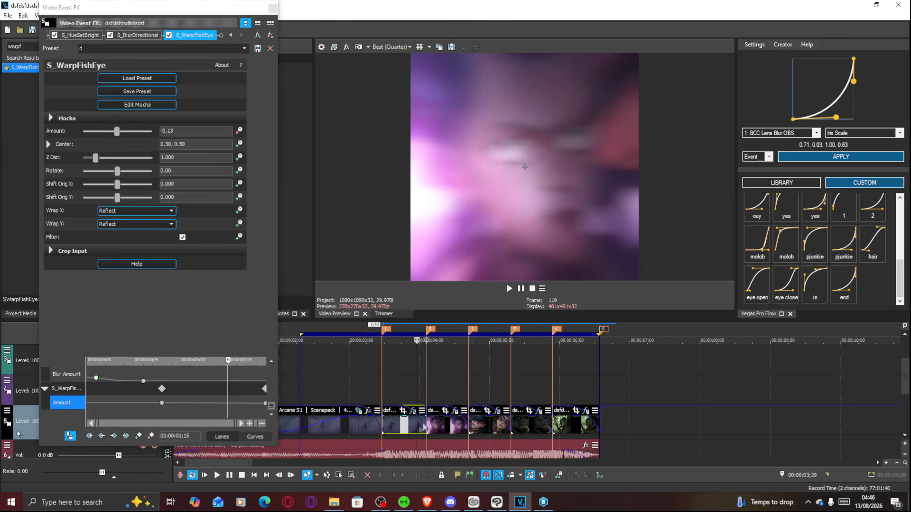
left_click(780, 133)
left_click(776, 209)
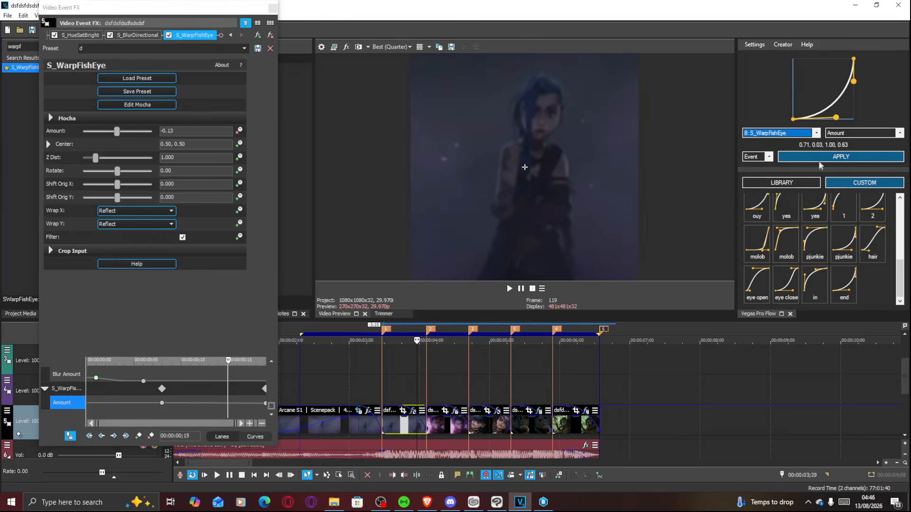
left_click(841, 156)
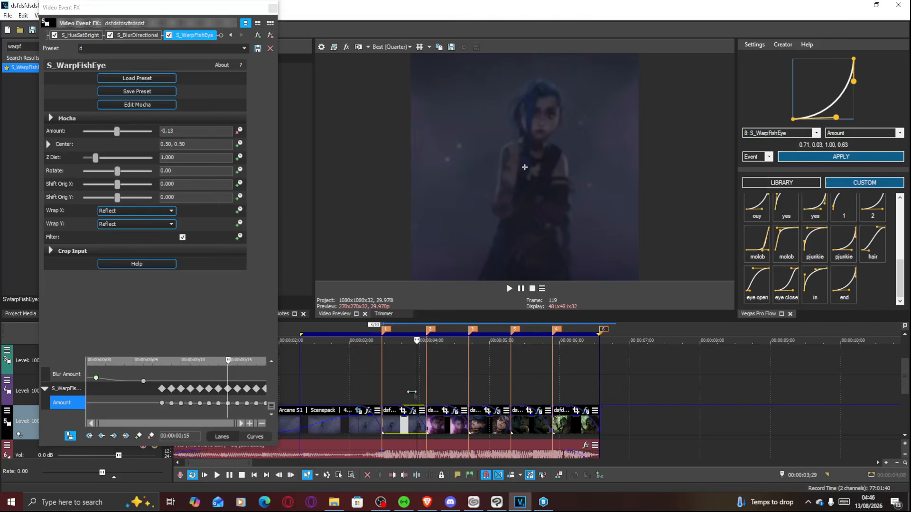
left_click_drag(411, 391, 413, 396)
double_click(412, 445)
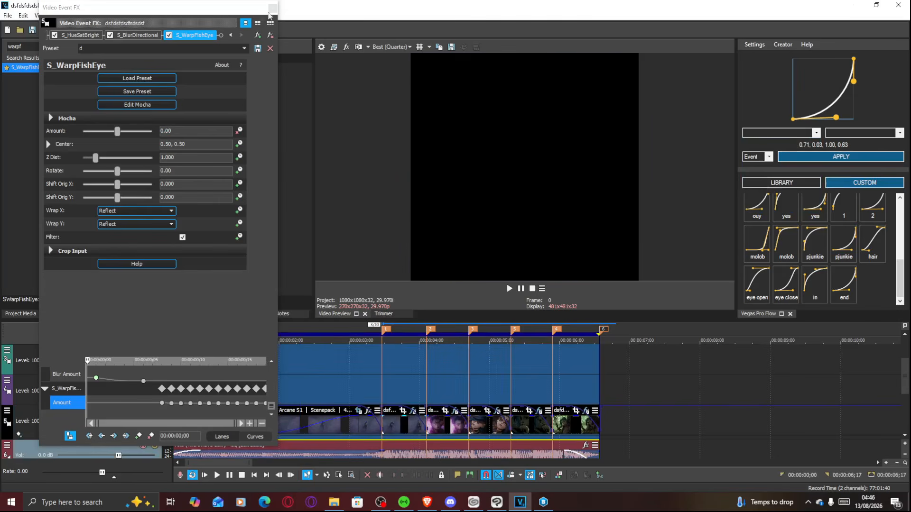
left_click(273, 8)
Step: Step frame by frame through the first beat clip's warp and play the beat sequence to check the transitions
left_click(286, 397)
left_click(410, 380)
key("space")
key("space")
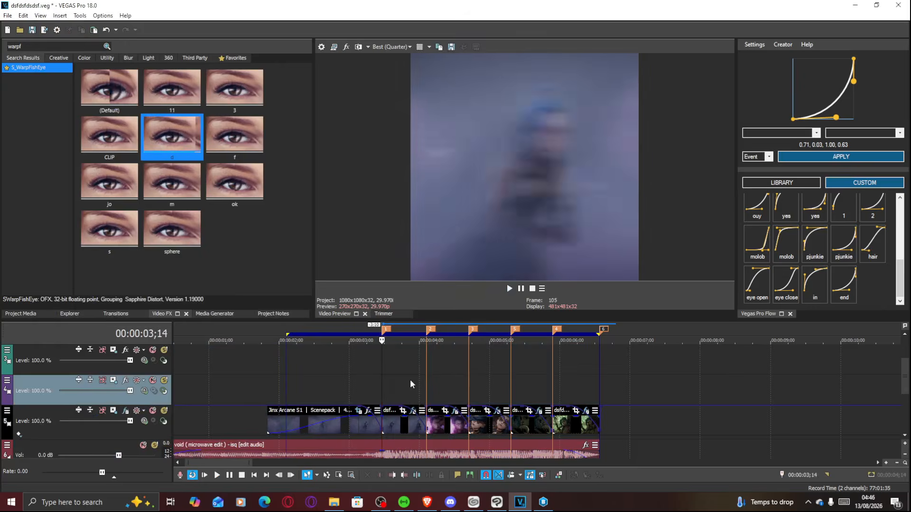
key("Right")
key("Right")
key("Right")
key("Right")
key("Right")
key("Right")
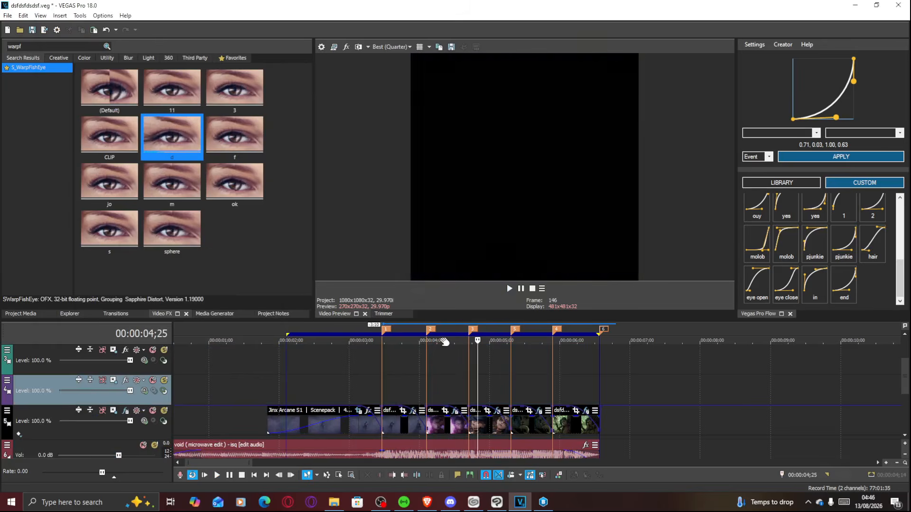
double_click(444, 341)
key("space")
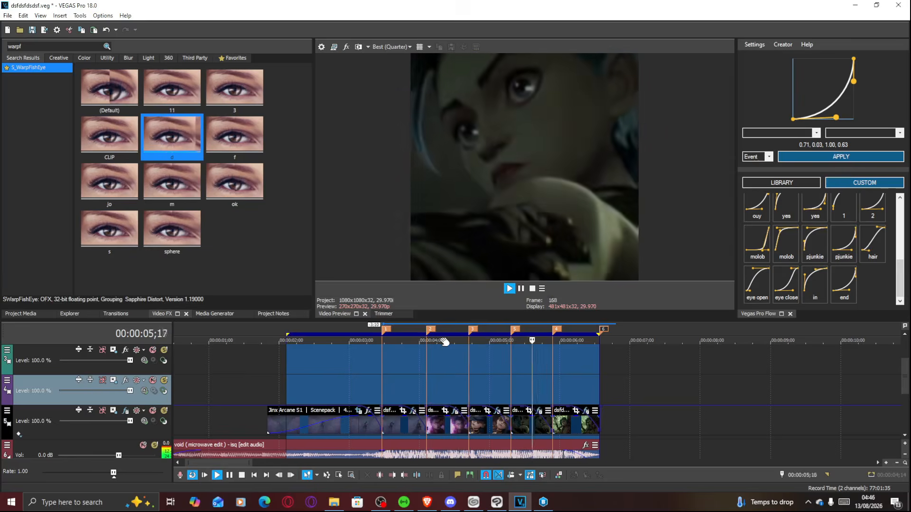
Step: Replay the edit from just before the first beat clip and inspect that clip's S_WarpFishEye settings mid-clip
left_click(457, 360)
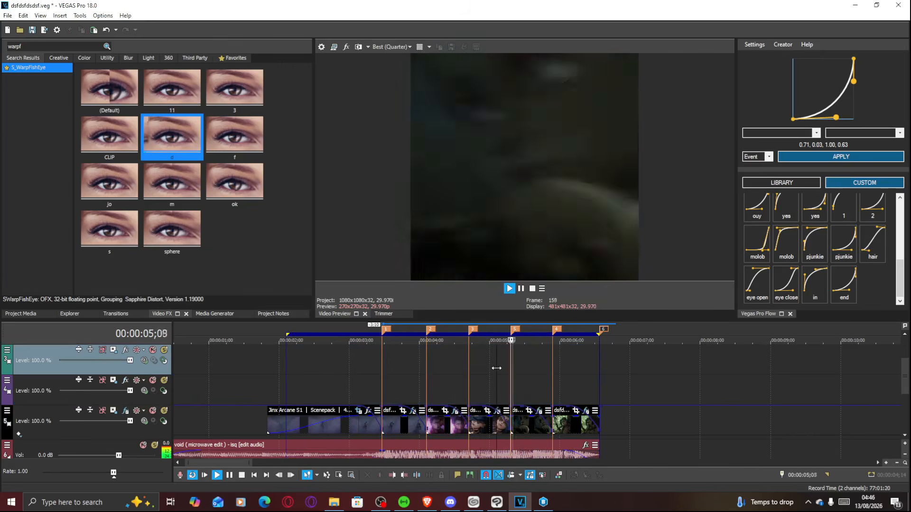
key("space")
left_click(361, 386)
key("space")
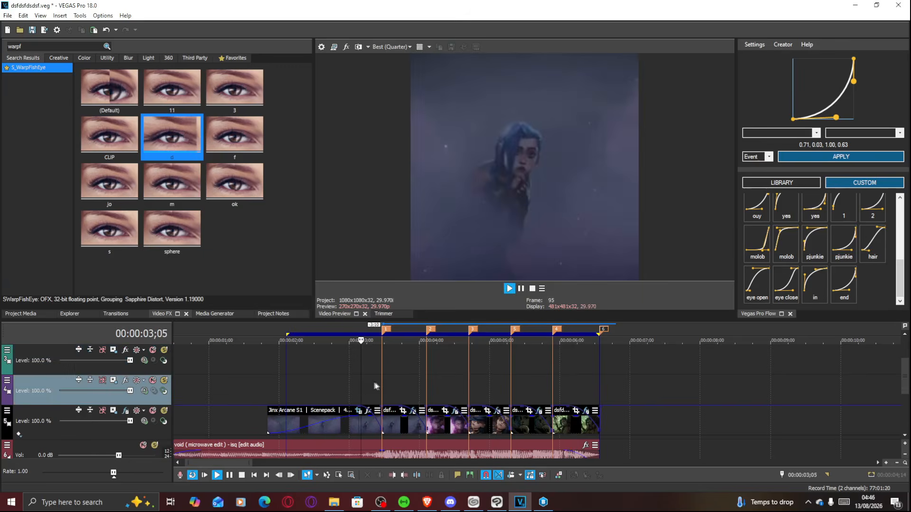
left_click(401, 380)
key("space")
key("Right")
key("Right")
key("Right")
left_click(413, 411)
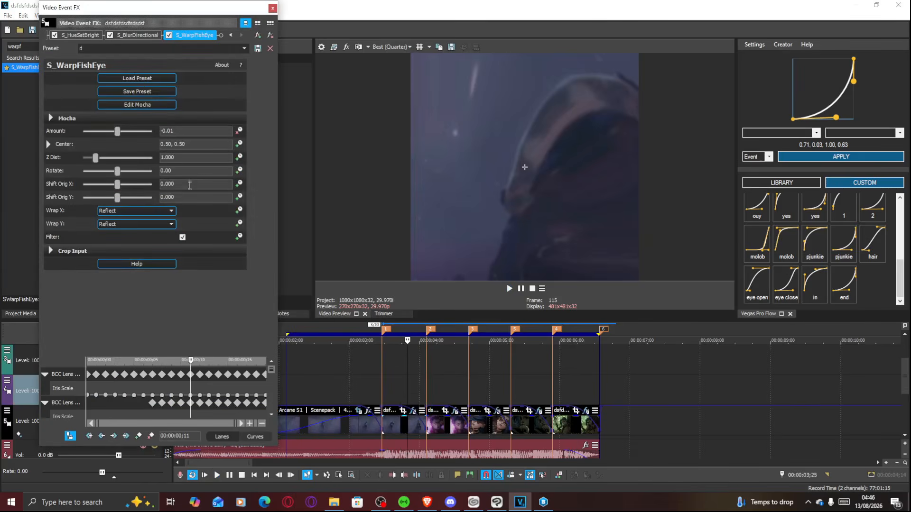
left_click(191, 175)
left_click(273, 9)
Step: Play the beat-synced clips again to review the finished warps and blurs against the music
key("space")
key("space")
key("space")
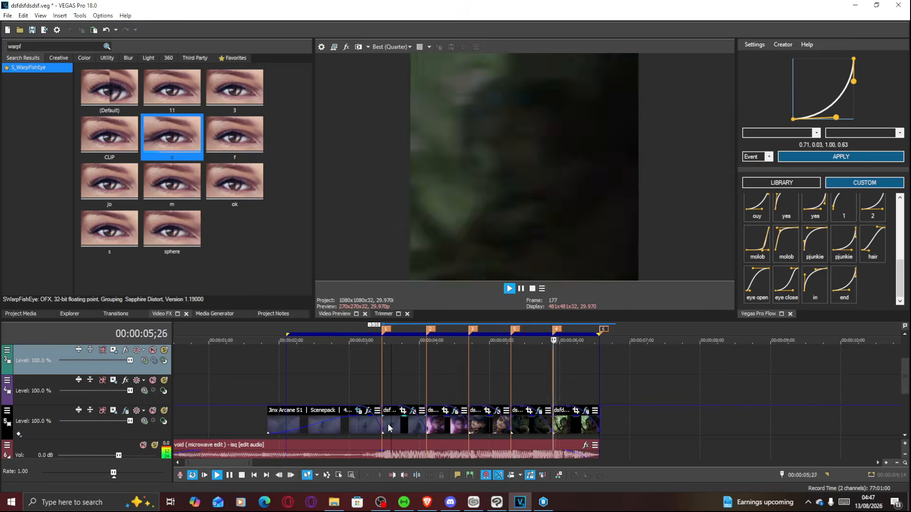
key("space")
left_click(411, 377)
key("space")
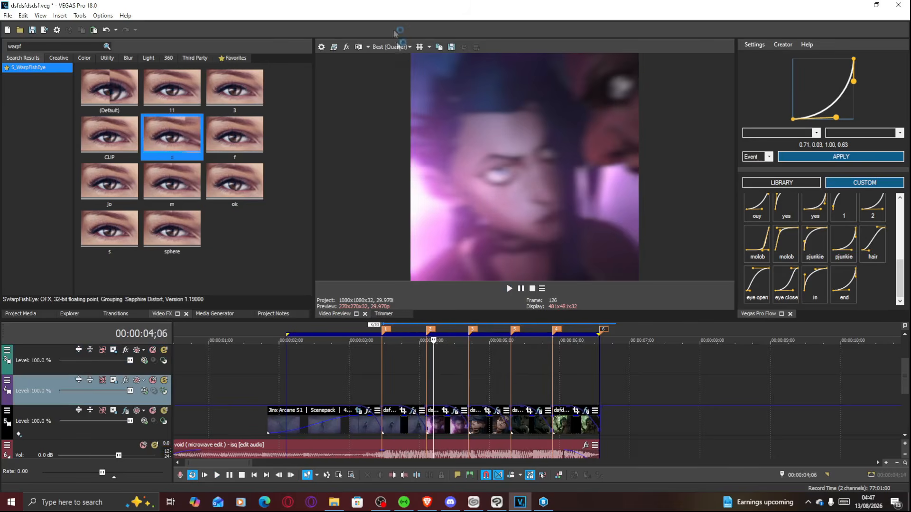
Step: Set the video preview quality to Best (Full)
left_click(407, 45)
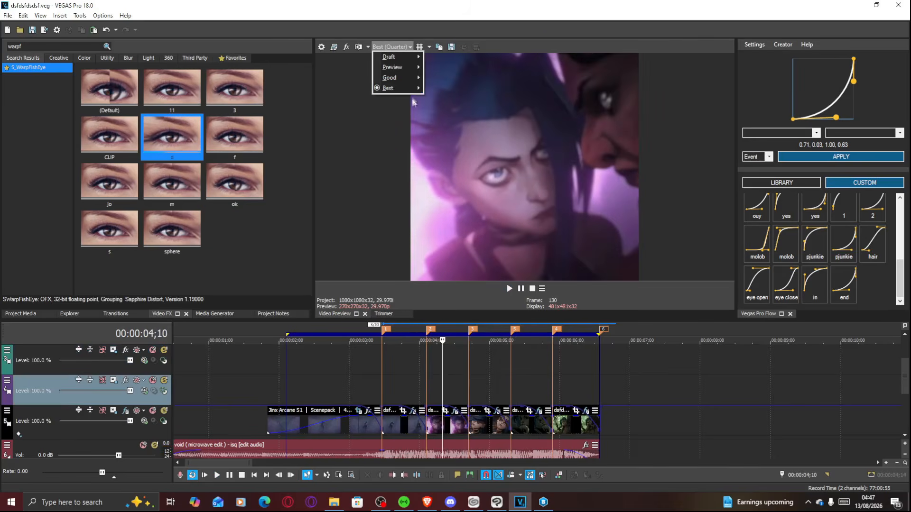
mouse_move(414, 90)
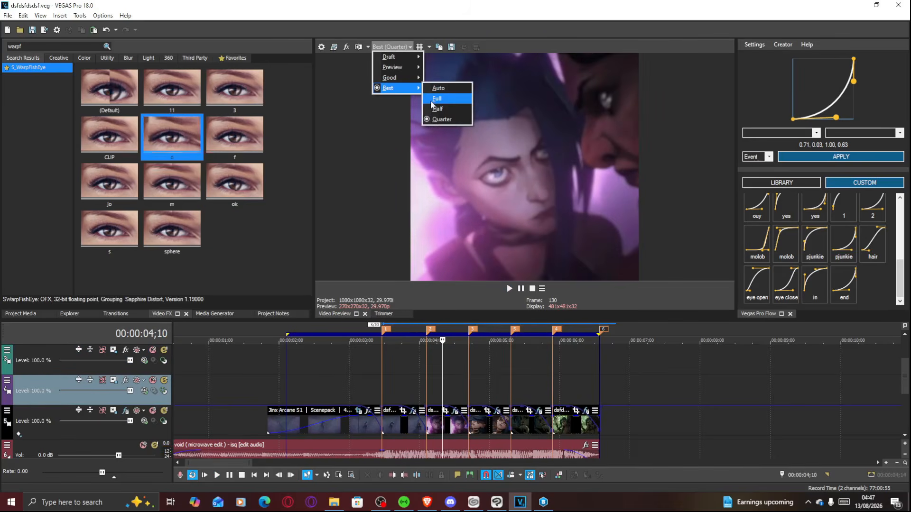
left_click(432, 99)
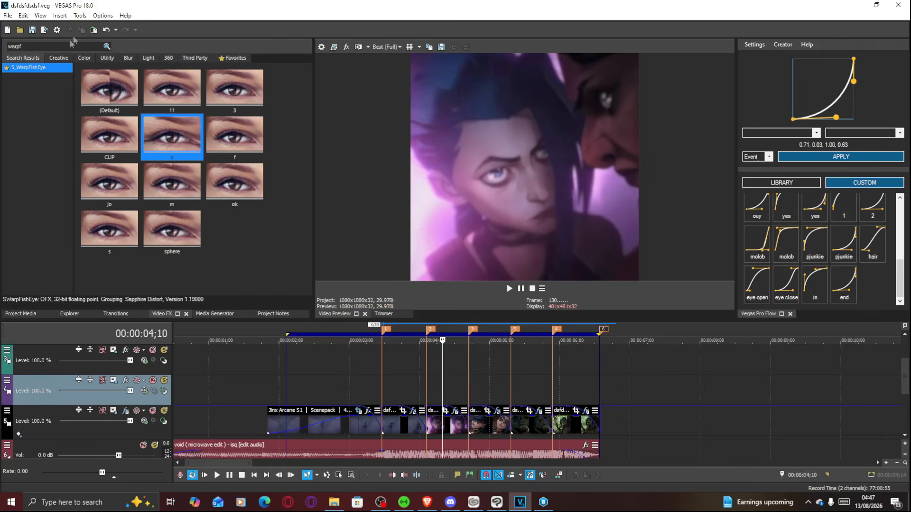